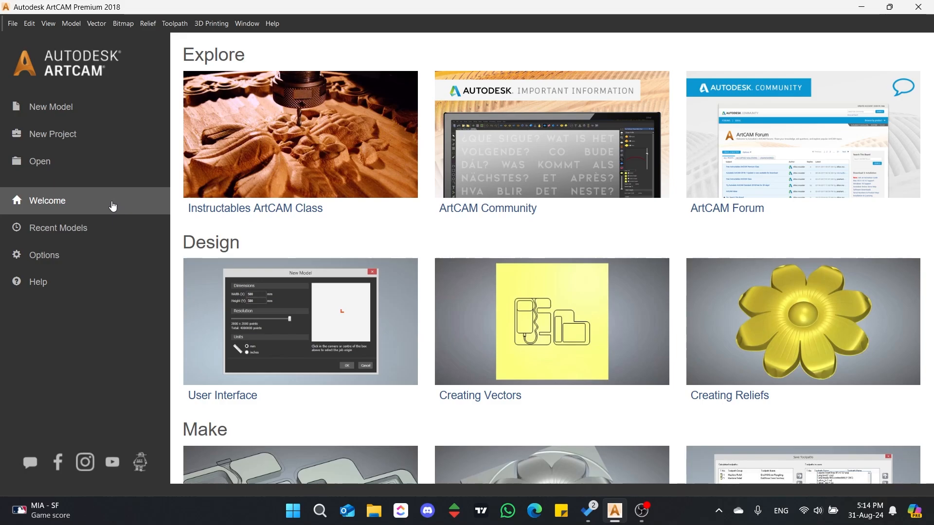
# Open the carved ornament photo 0eb500462c16a687f3c508981c32f6c7 from the Downloads folder as a new model.
pyautogui.click(68, 164)
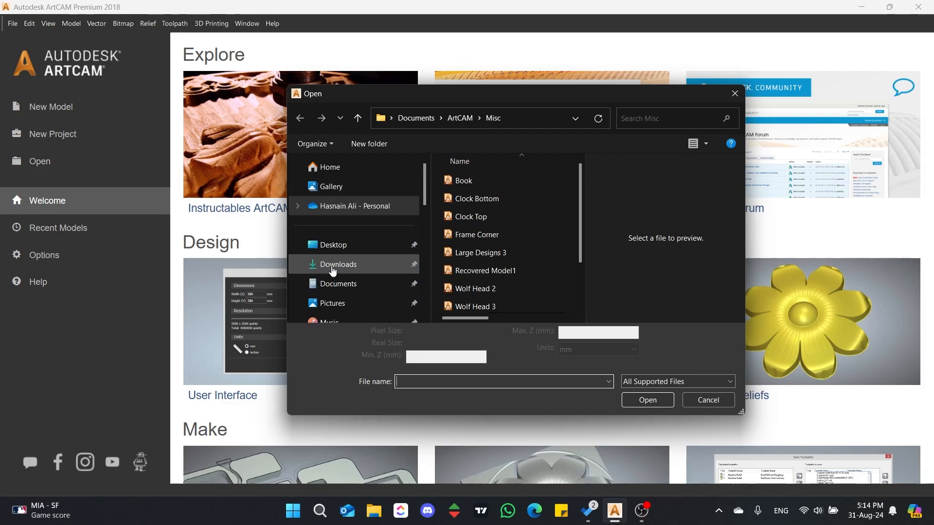
pyautogui.click(336, 265)
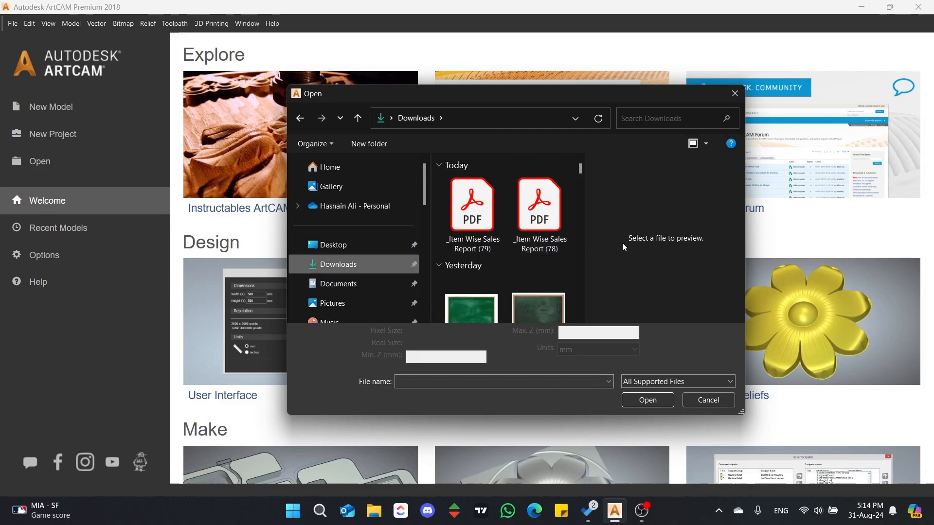
pyautogui.scroll(-6, 567, 259)
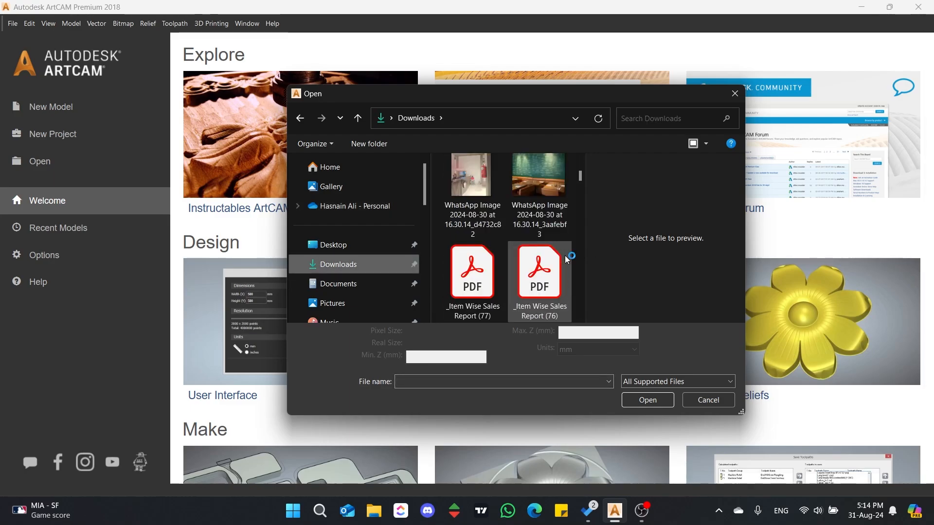
pyautogui.scroll(-6, 567, 259)
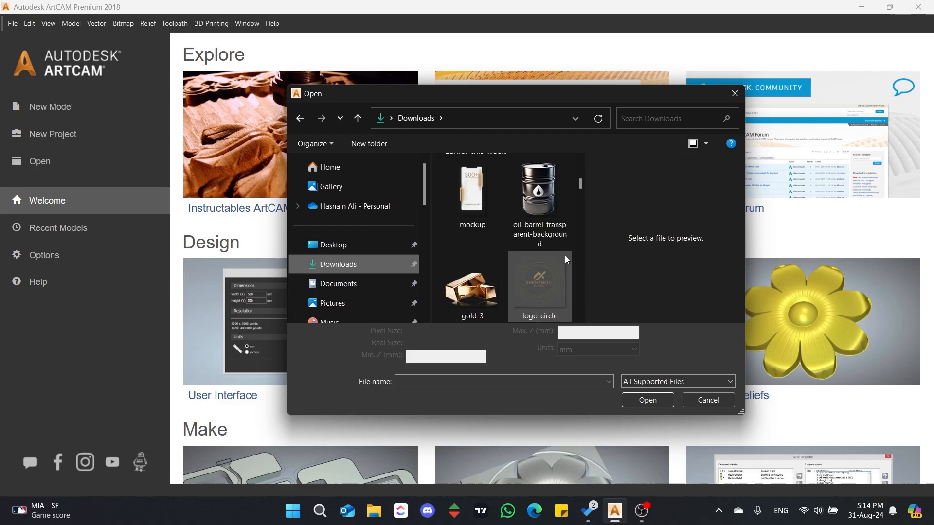
pyautogui.scroll(-5, 566, 260)
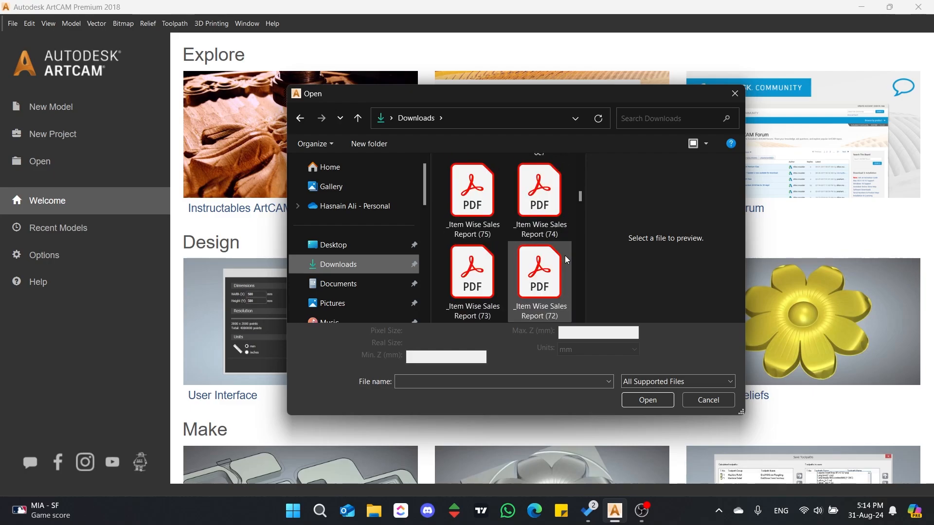
pyautogui.click(566, 260)
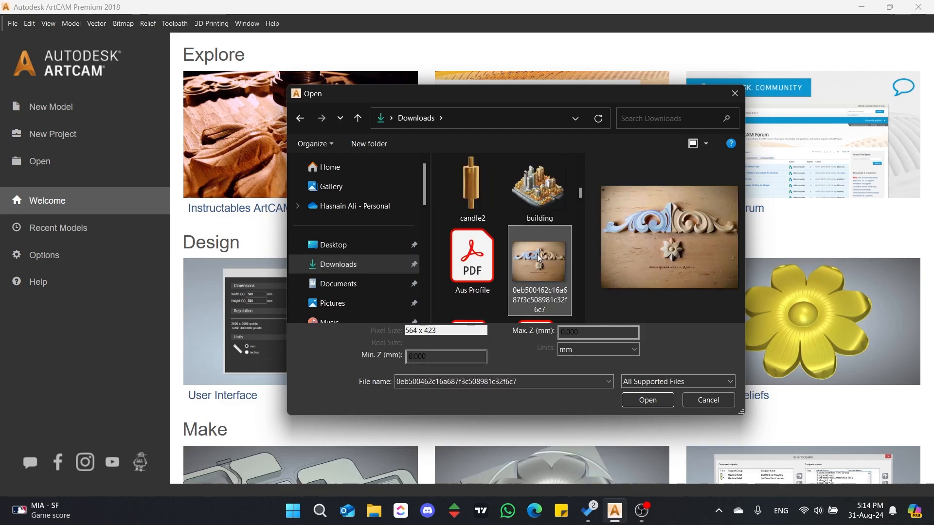
pyautogui.click(656, 399)
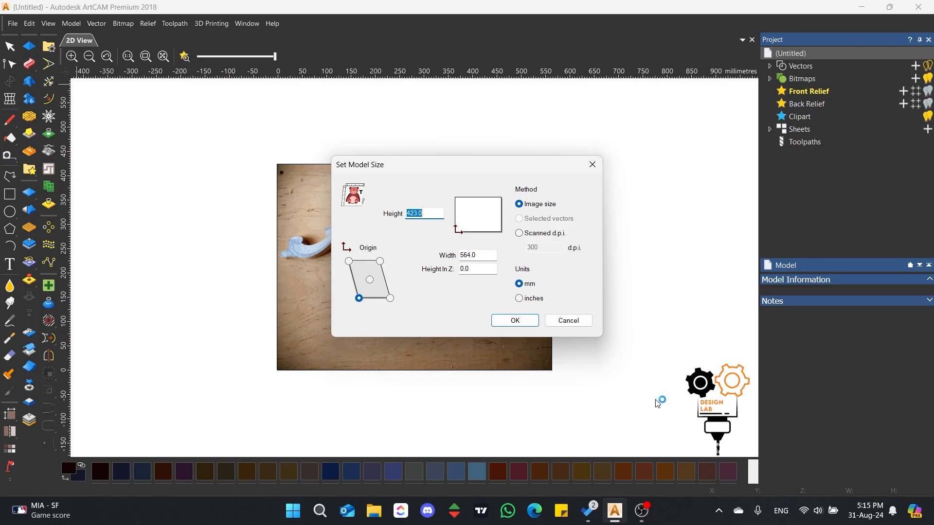
# Set the model size units to inches and the image width to 16 inches.
pyautogui.click(518, 298)
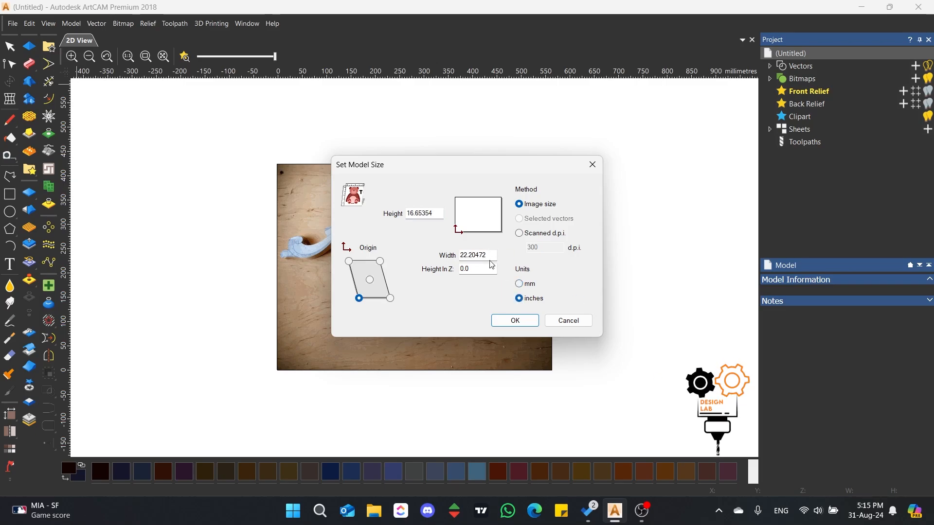
pyautogui.moveTo(490, 257); pyautogui.dragTo(438, 248)
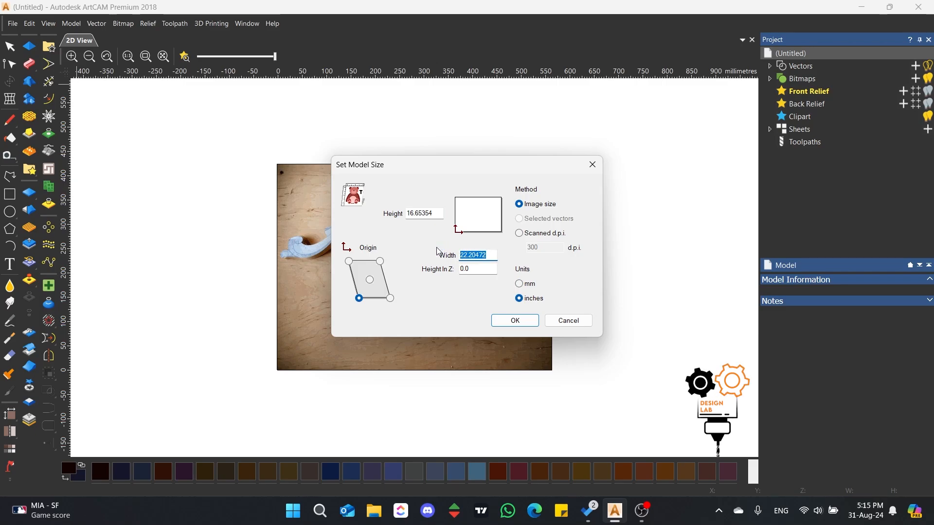
pyautogui.write('16')
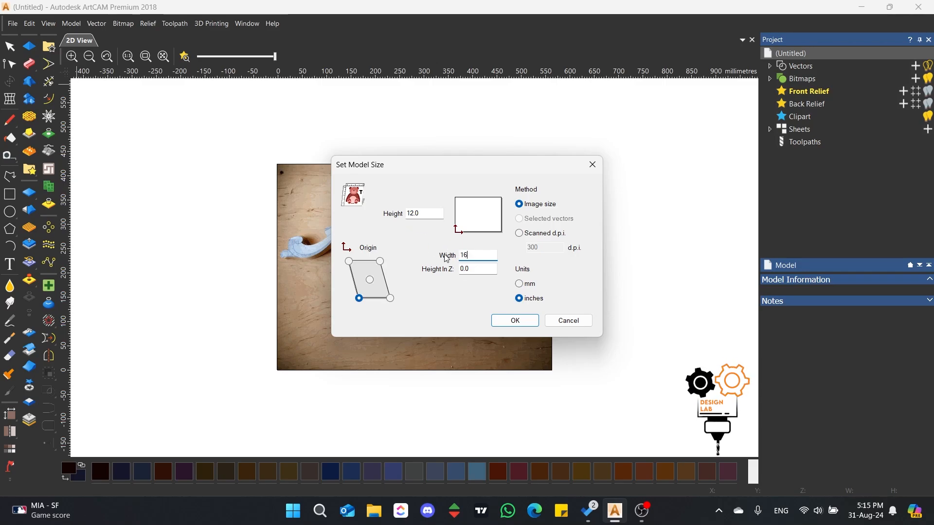
pyautogui.moveTo(413, 166); pyautogui.dragTo(727, 119)
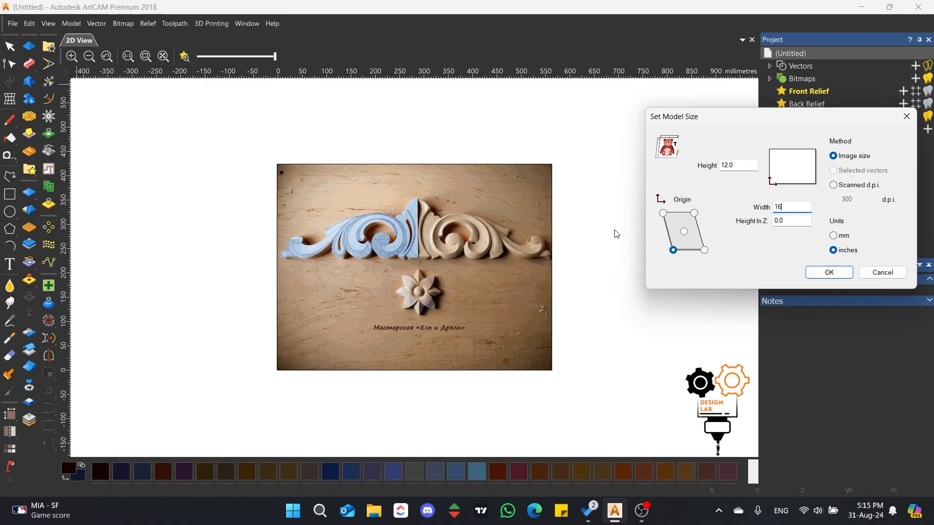
pyautogui.moveTo(787, 118); pyautogui.dragTo(467, 165)
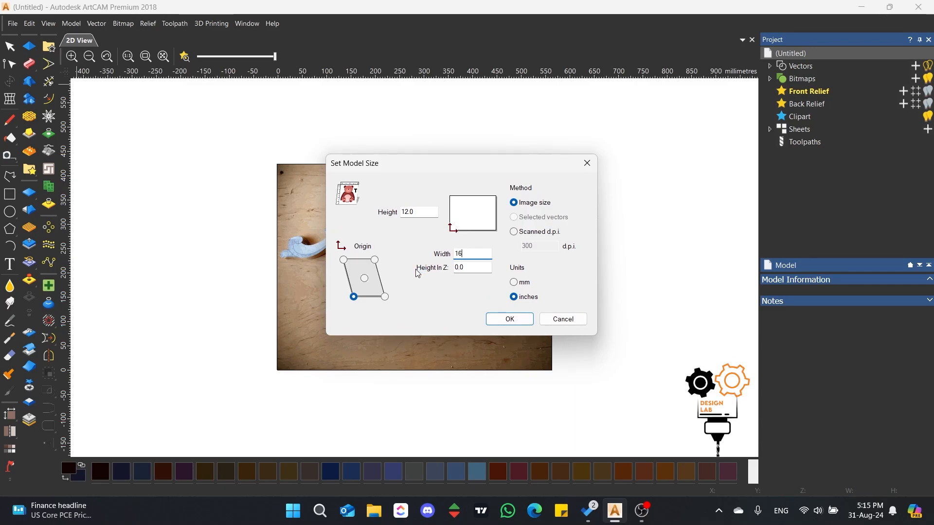
pyautogui.click(462, 268)
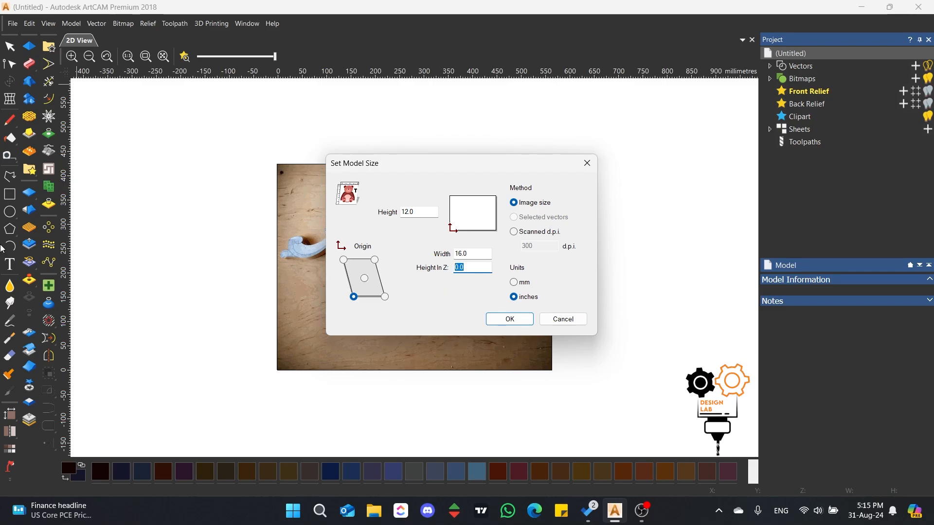
# Place the model origin at the centre and create the model with these size settings.
pyautogui.click(364, 278)
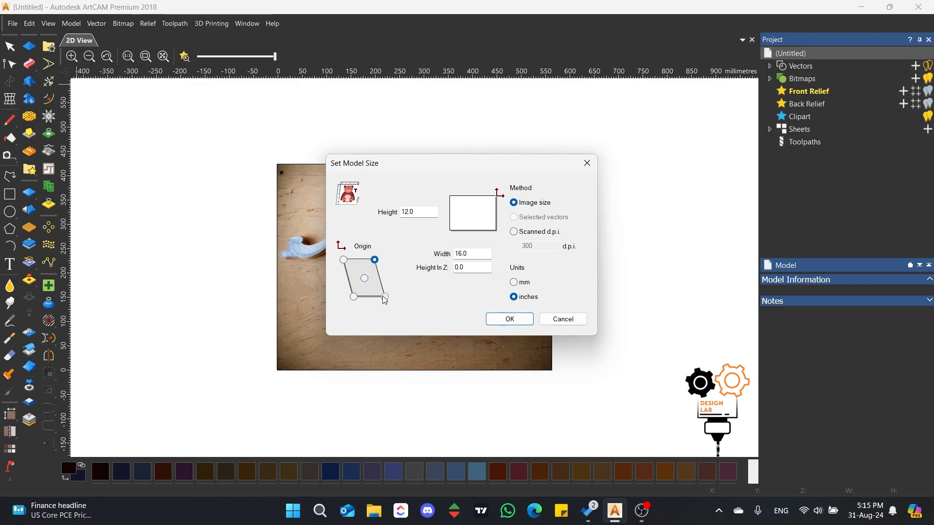
pyautogui.click(353, 297)
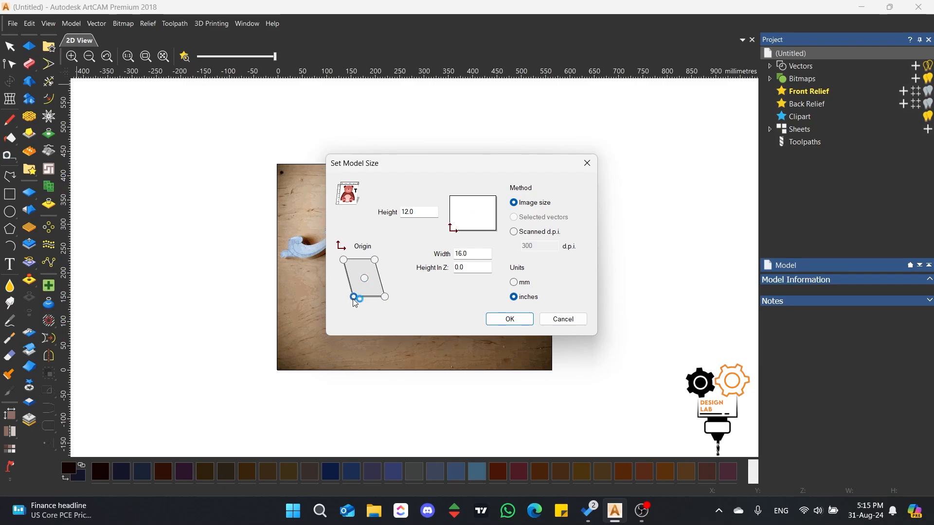
pyautogui.click(364, 279)
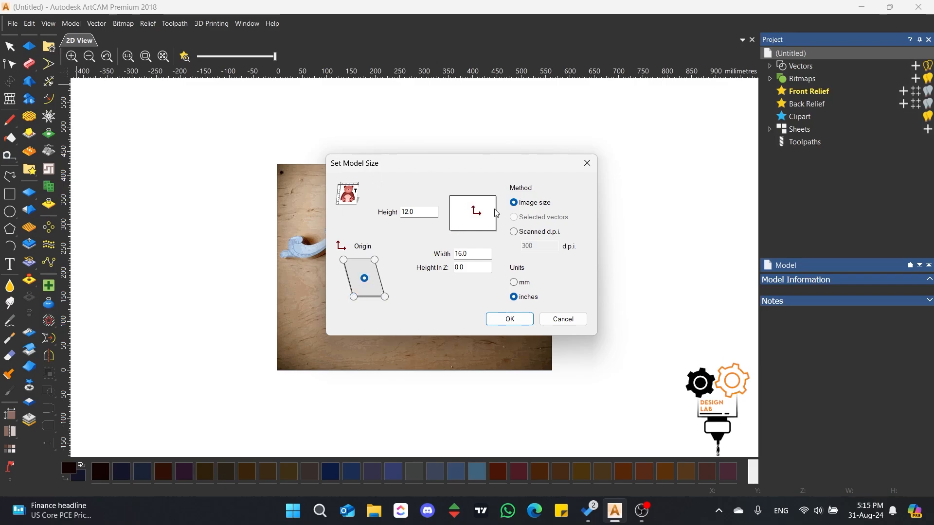
pyautogui.click(510, 319)
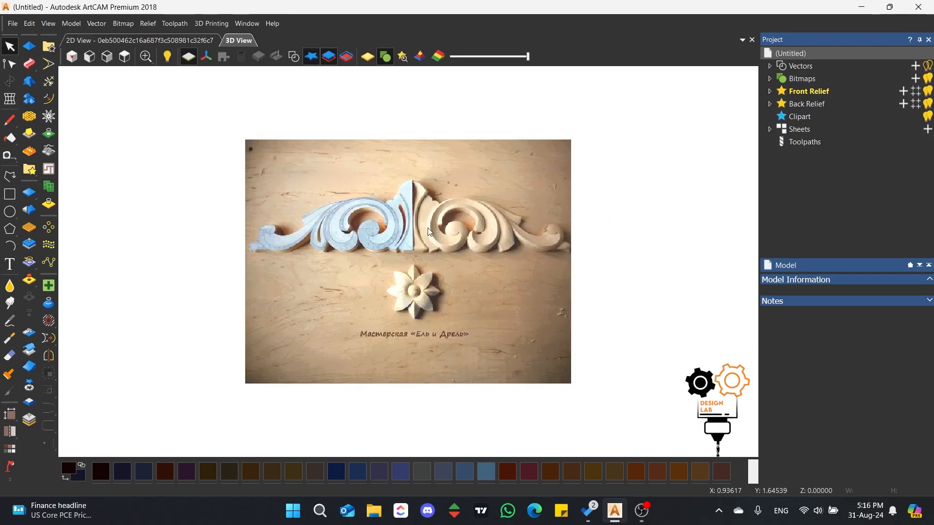
# Draw a rectangle about 7.8 by 3.6 inches around the unpainted right half of the scroll ornament.
pyautogui.scroll(2, 442, 201)
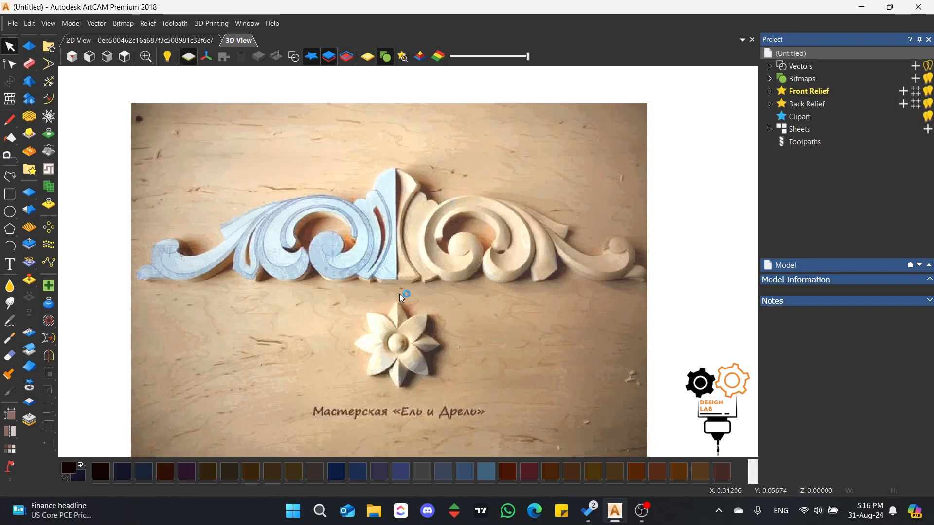
pyautogui.click(9, 195)
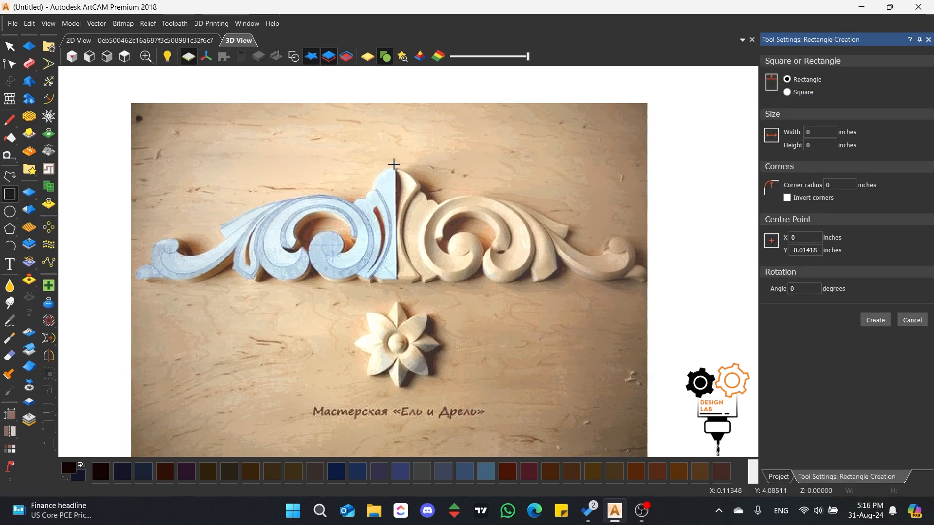
pyautogui.moveTo(396, 164)
pyautogui.mouseDown()
pyautogui.moveTo(437, 204)
pyautogui.moveTo(618, 282)
pyautogui.moveTo(648, 282)
pyautogui.mouseUp()
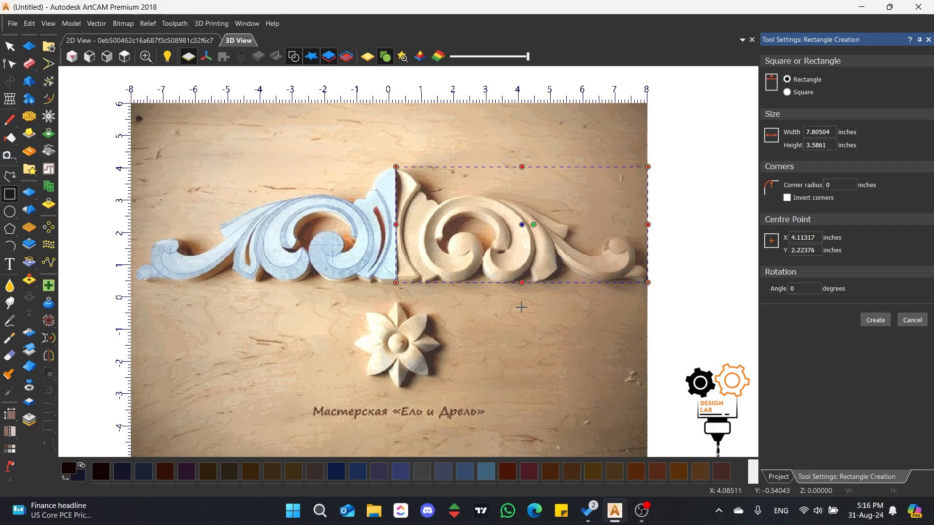
# Resize the model based on the selected rectangle, setting the rectangle's height to 3 inches with proportional width.
pyautogui.click(10, 415)
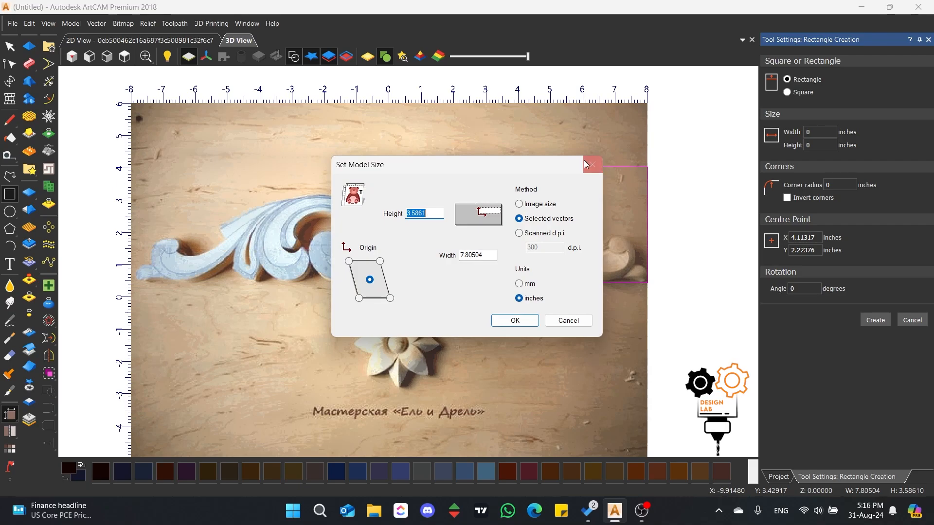
pyautogui.moveTo(556, 161); pyautogui.dragTo(495, 264)
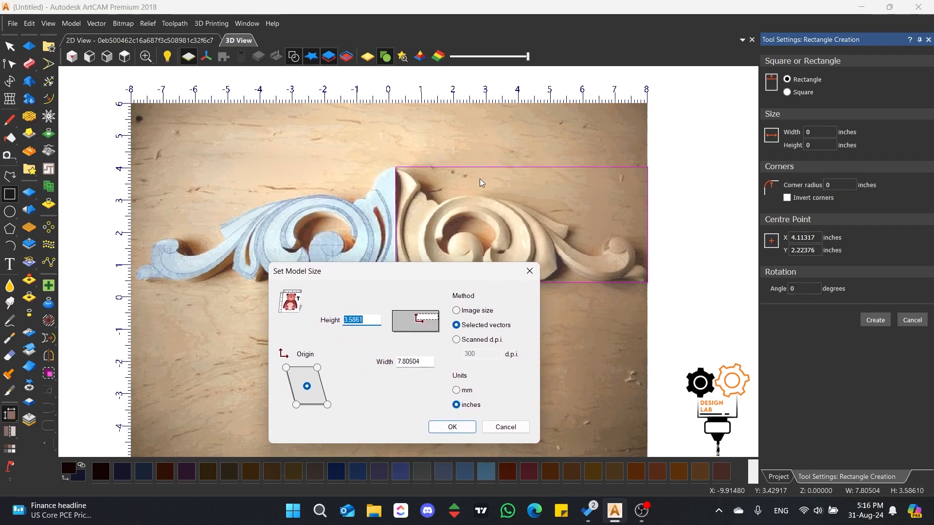
pyautogui.moveTo(460, 271); pyautogui.dragTo(484, 167)
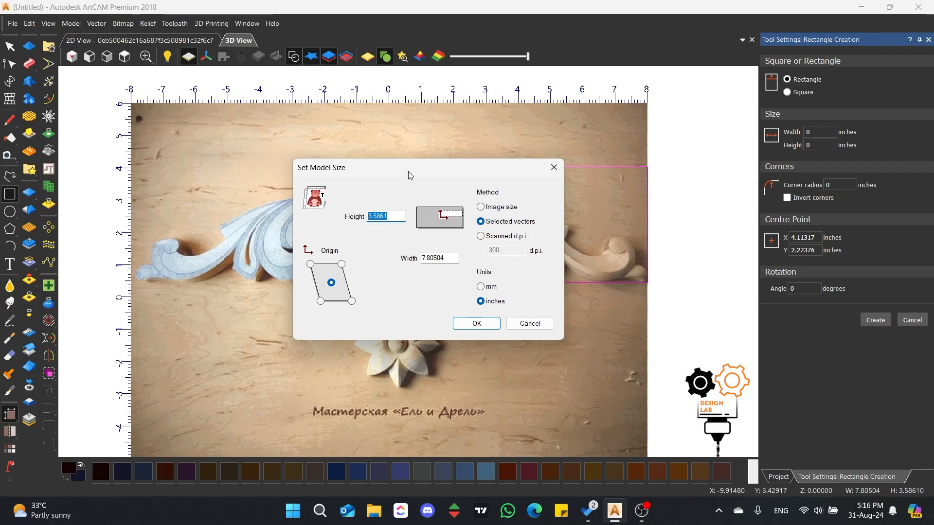
pyautogui.moveTo(408, 175); pyautogui.dragTo(367, 294)
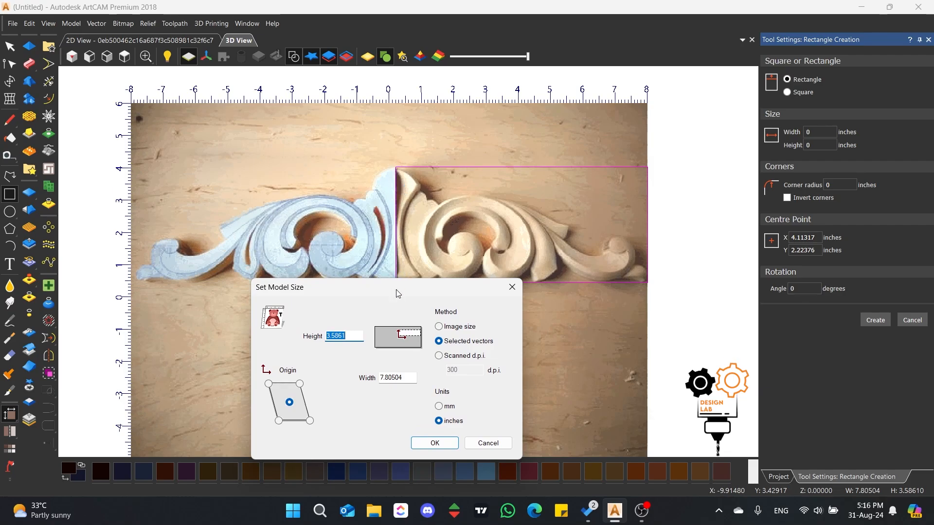
pyautogui.moveTo(398, 292); pyautogui.dragTo(421, 186)
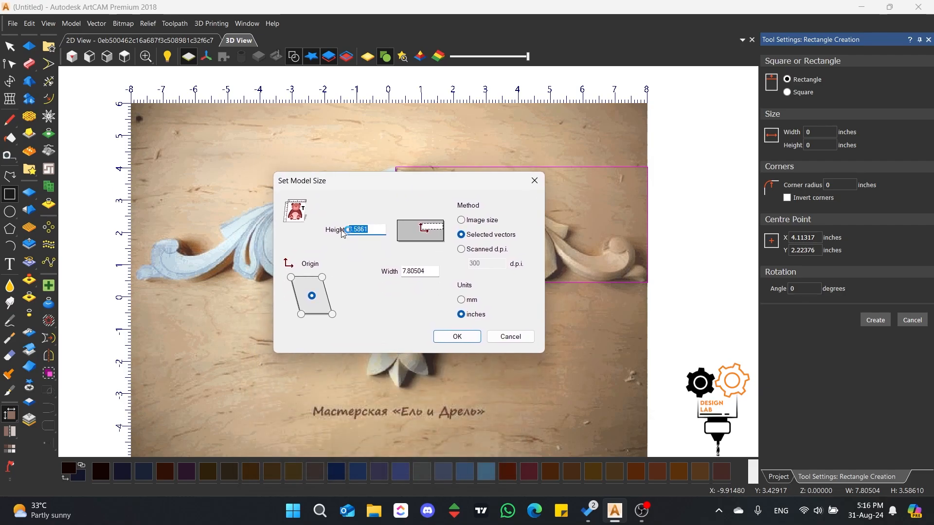
pyautogui.write('3')
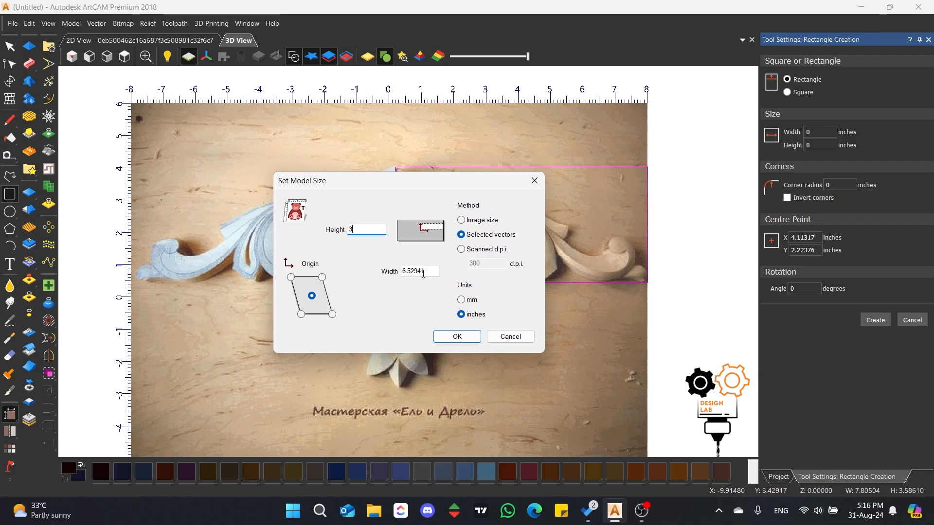
pyautogui.click(459, 335)
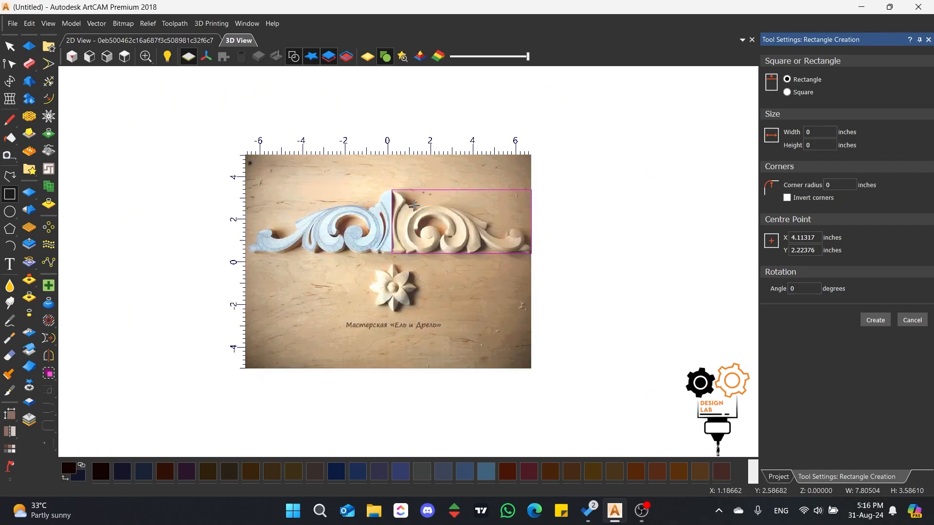
pyautogui.scroll(2, 413, 204)
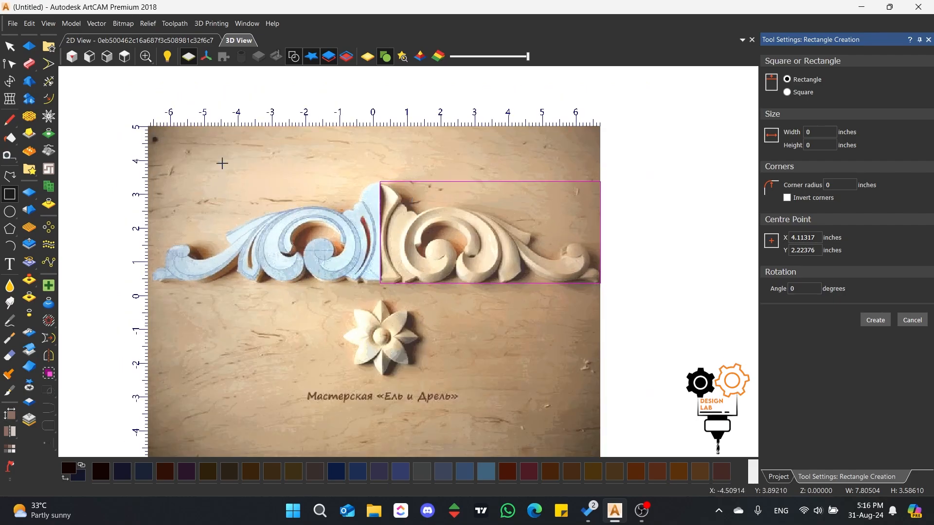
# Stretch the rectangle vertically above and below the ornament to a height of about 7.4 inches.
pyautogui.click(9, 46)
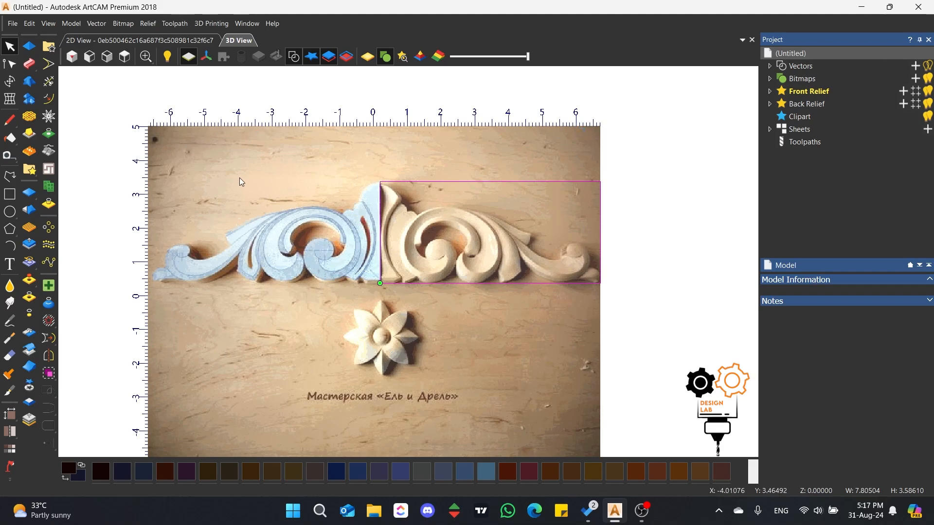
pyautogui.click(414, 141)
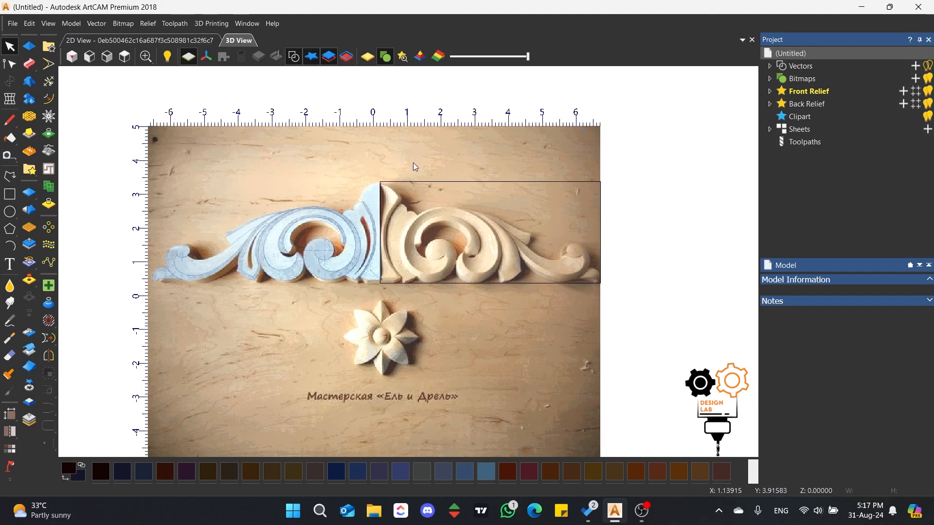
pyautogui.click(452, 183)
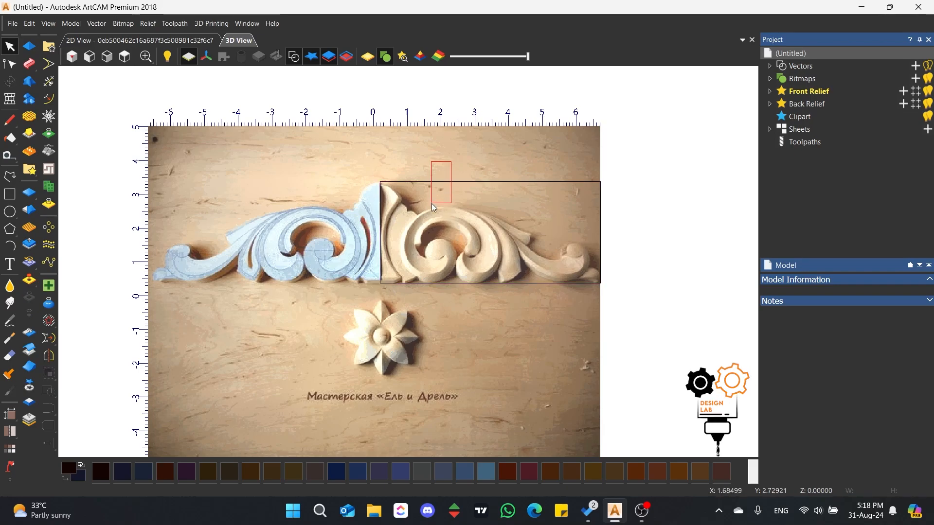
pyautogui.click(10, 81)
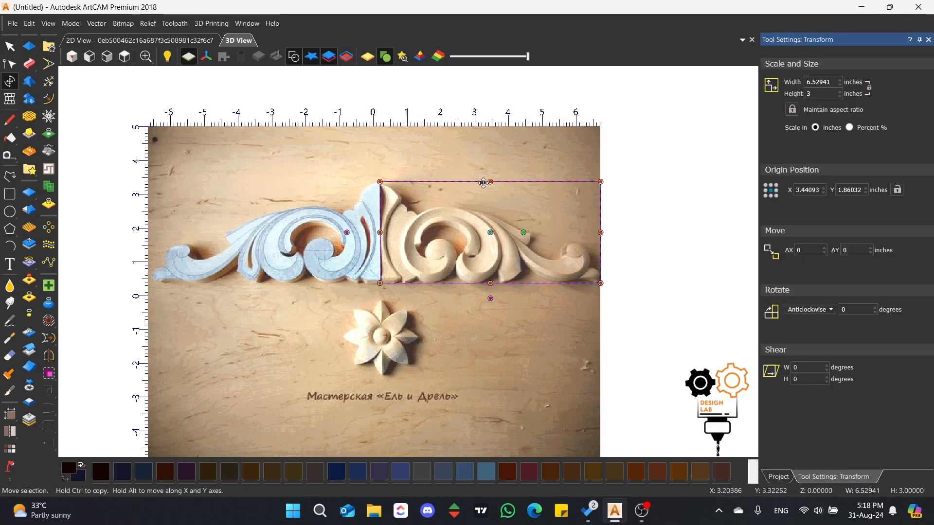
pyautogui.moveTo(490, 181); pyautogui.dragTo(491, 118)
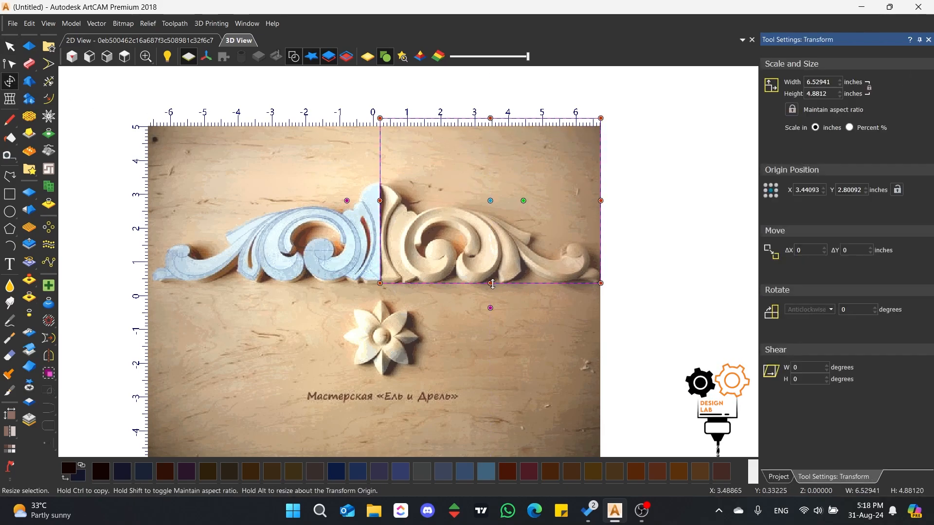
pyautogui.moveTo(490, 283); pyautogui.dragTo(503, 369)
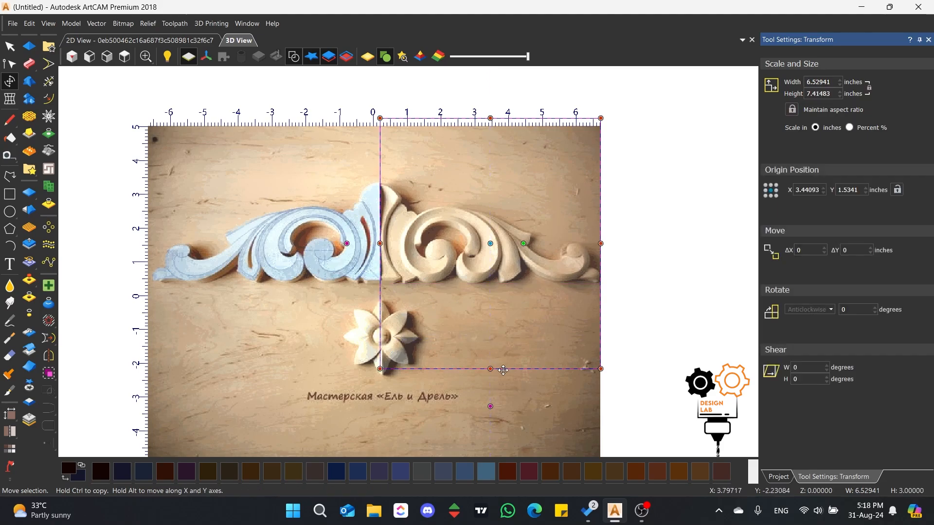
# Remove the rectangle's top, right and bottom spans, keeping only its left edge as a vertical centre guide line.
pyautogui.click(14, 68)
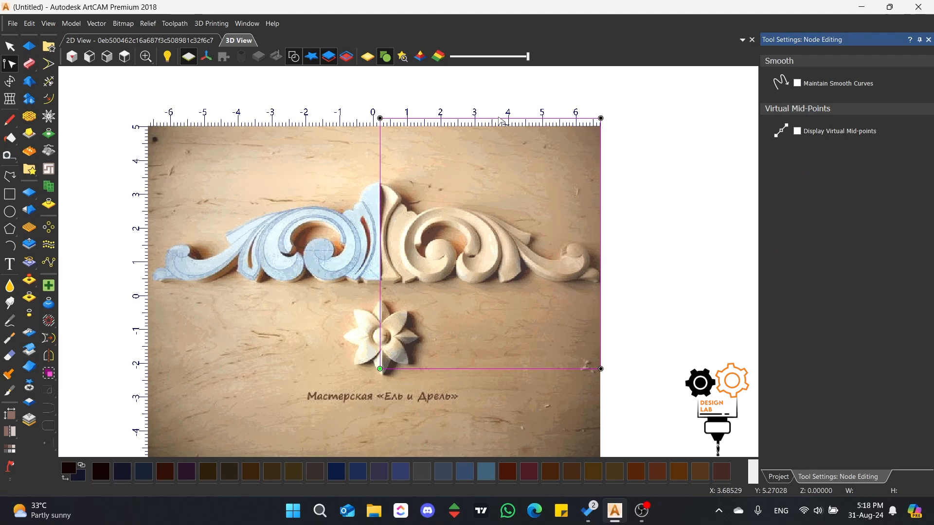
pyautogui.press('r')
pyautogui.press('r')
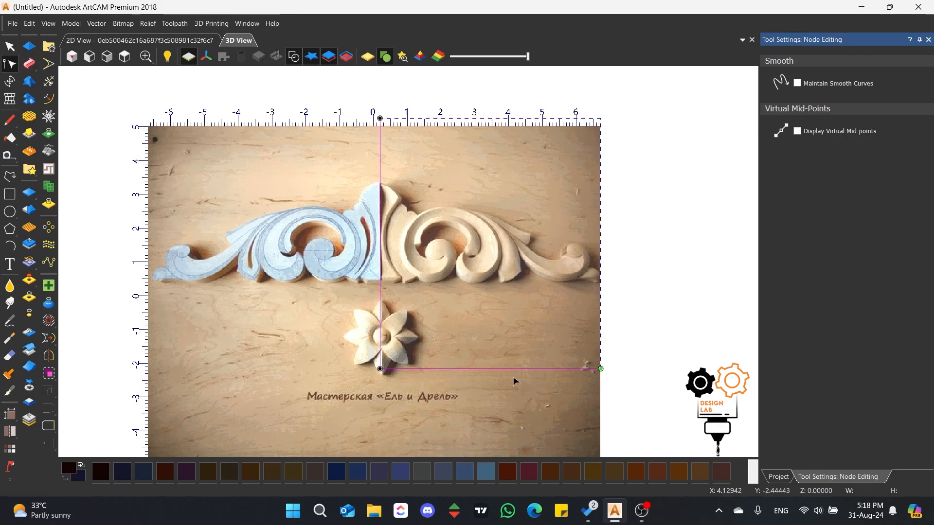
pyautogui.press('r')
pyautogui.press('Escape')
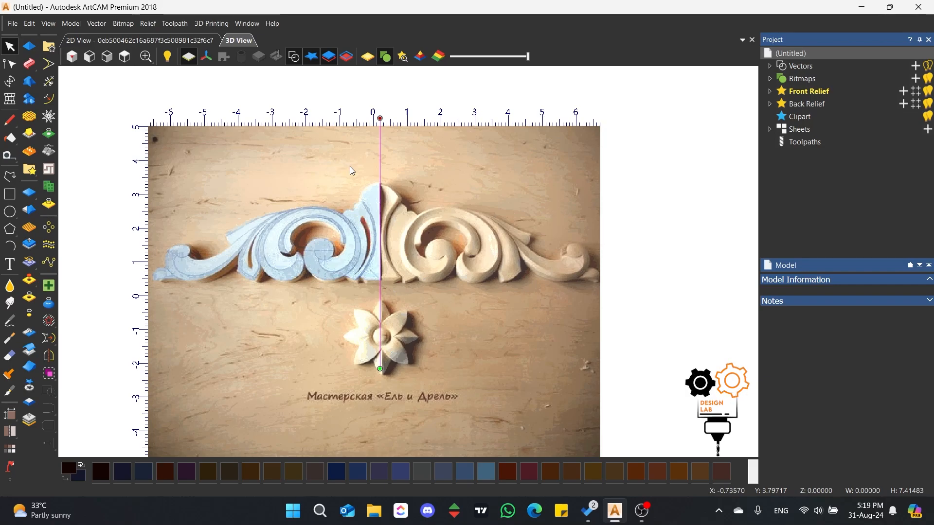
# In the 2D view, draw a four-point open polyline about 0.66 by 3 inches around the right half of the ornament's central piece.
pyautogui.press('F2')
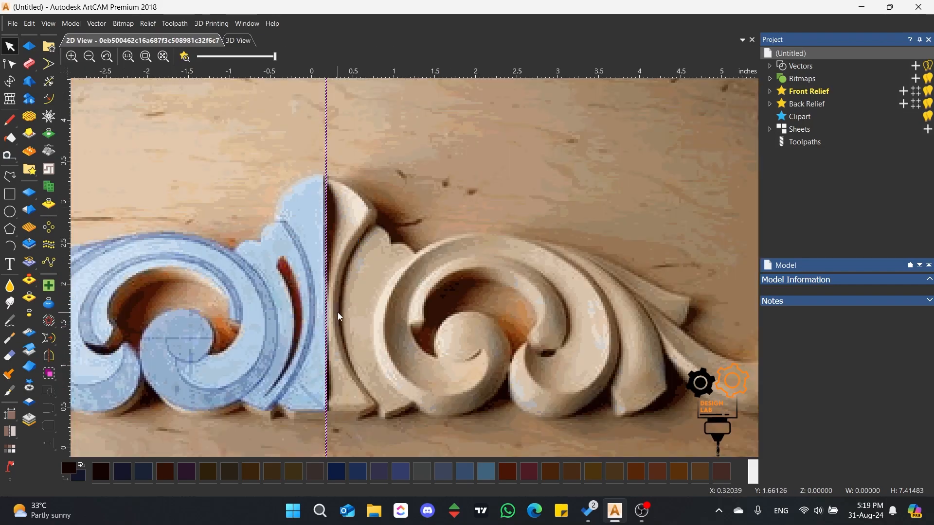
pyautogui.click(10, 177)
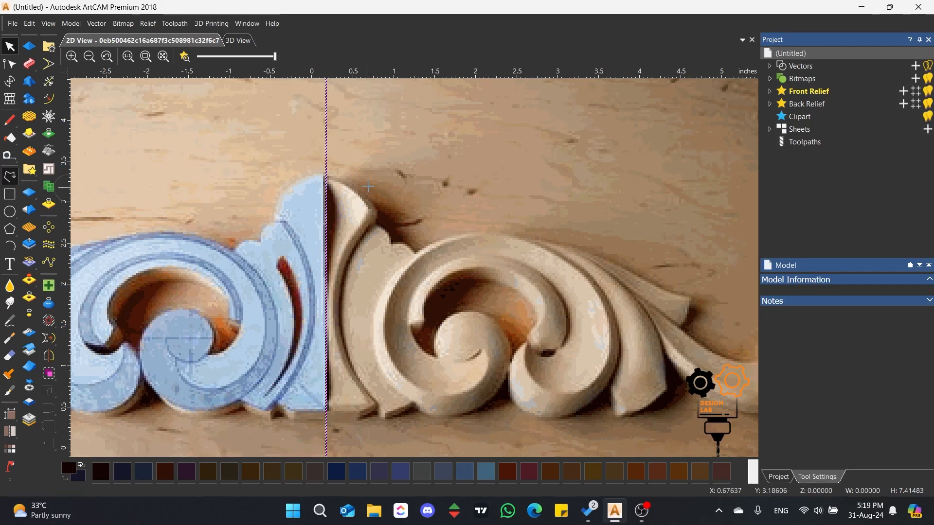
pyautogui.click(327, 176)
pyautogui.click(381, 219)
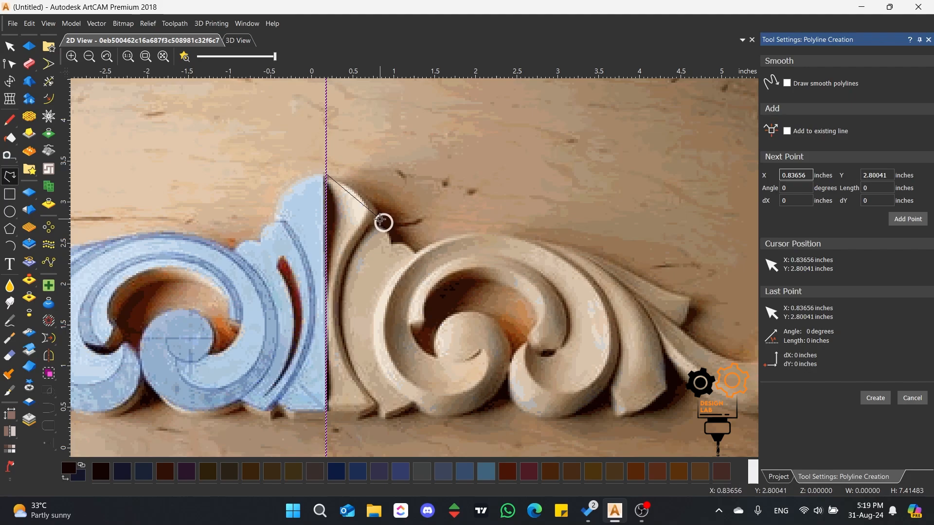
pyautogui.click(374, 411)
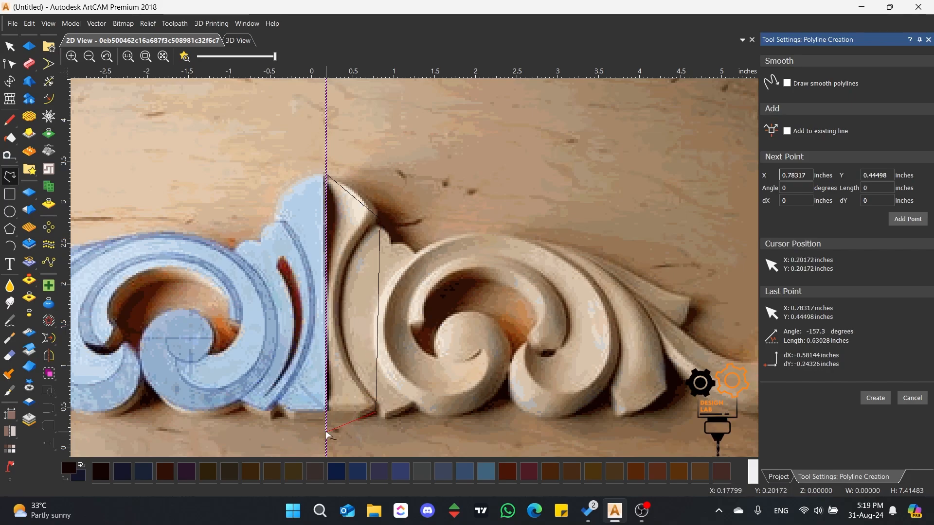
pyautogui.click(327, 420)
pyautogui.press('Escape')
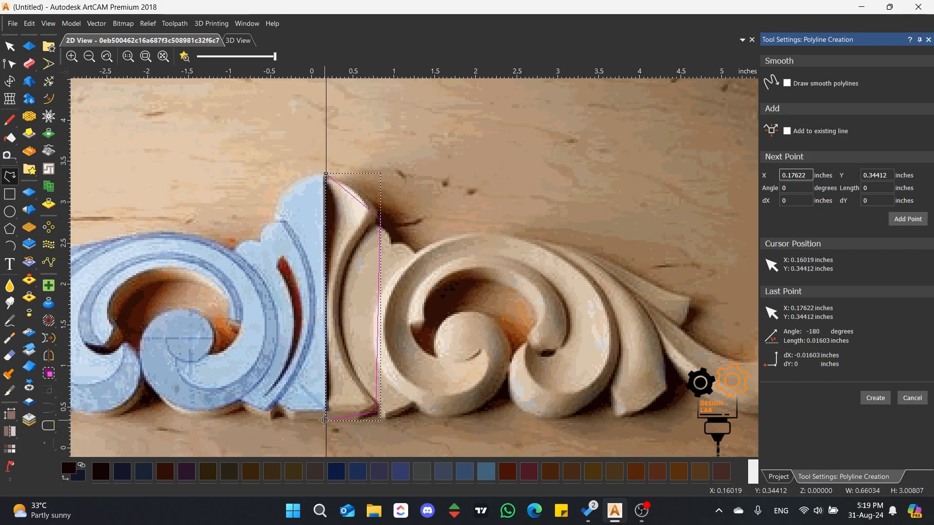
# Fade the background image and bend the polyline's spans into arcs following the right half of the central piece.
pyautogui.click(10, 64)
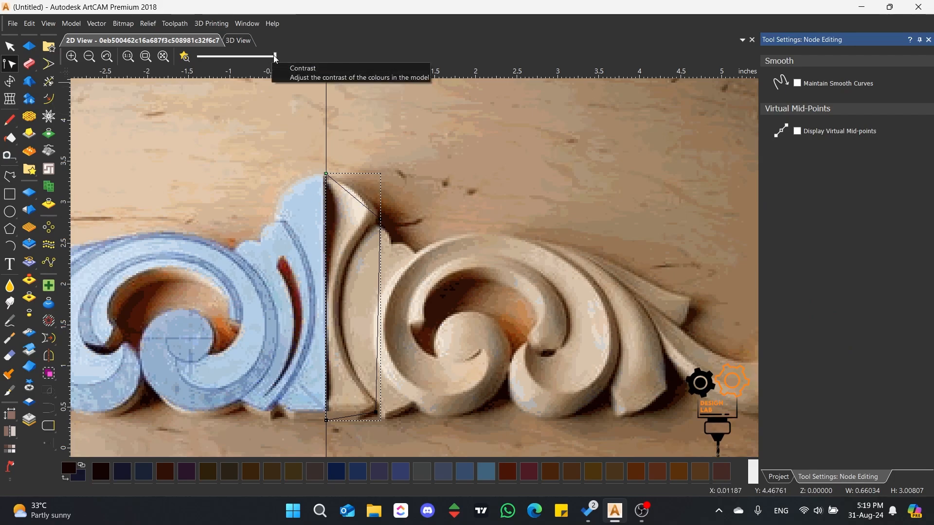
pyautogui.moveTo(275, 58); pyautogui.dragTo(218, 57)
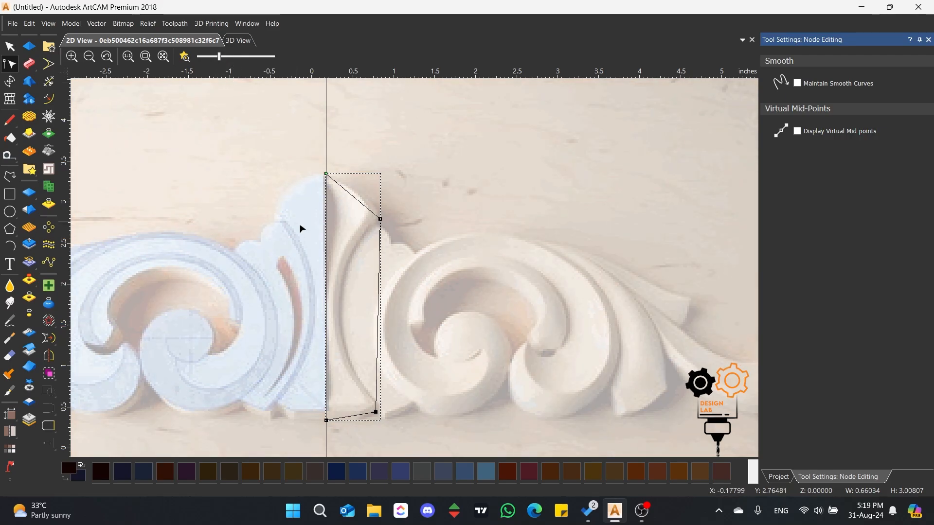
pyautogui.moveTo(380, 297); pyautogui.dragTo(343, 313)
pyautogui.moveTo(380, 415); pyautogui.dragTo(380, 406)
pyautogui.moveTo(342, 315); pyautogui.dragTo(341, 312)
pyautogui.moveTo(356, 201)
pyautogui.mouseDown()
pyautogui.moveTo(373, 178)
pyautogui.moveTo(360, 189)
pyautogui.mouseUp()
pyautogui.moveTo(354, 418)
pyautogui.mouseDown()
pyautogui.moveTo(363, 440)
pyautogui.moveTo(359, 419)
pyautogui.mouseUp()
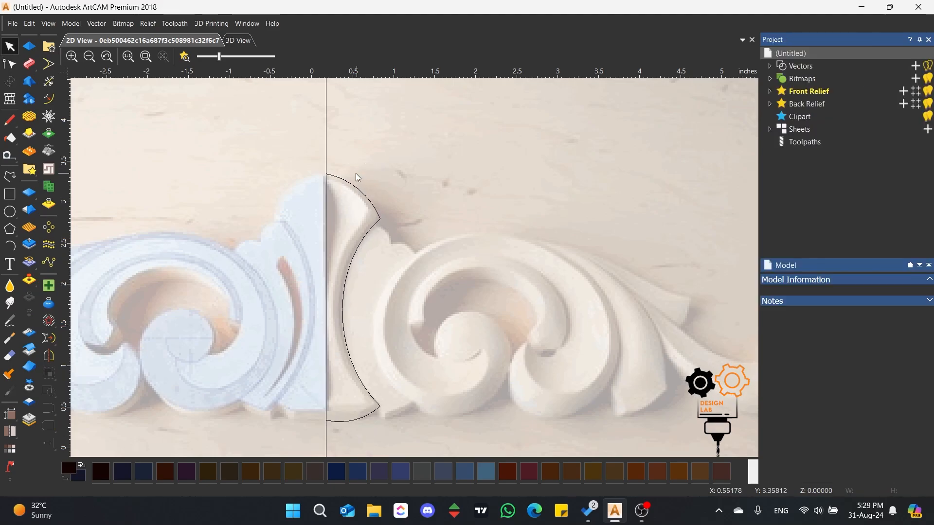
# Mirror a copy of the half outline to the left and join both halves by moving their end nodes.
pyautogui.click(357, 188)
pyautogui.click(48, 355)
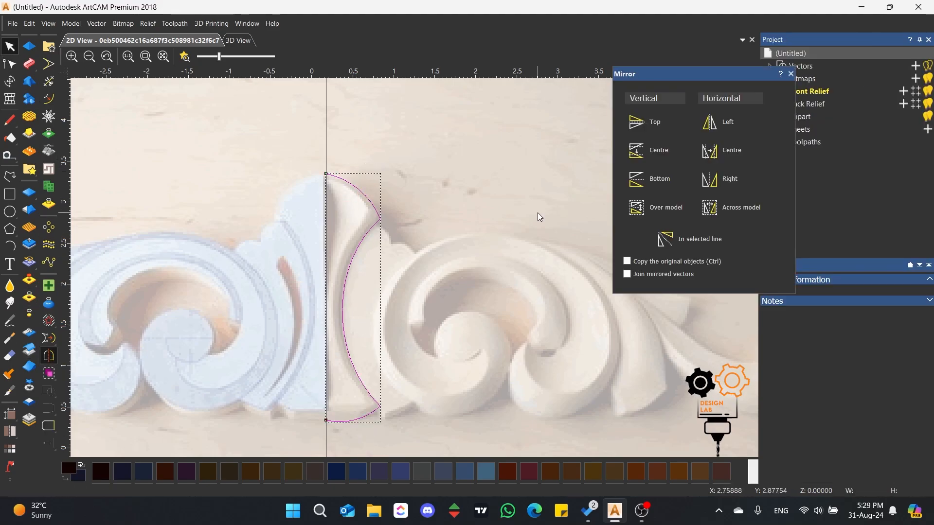
pyautogui.click(710, 122)
pyautogui.keyDown('shift'); pyautogui.click(297, 204); pyautogui.keyUp('shift')
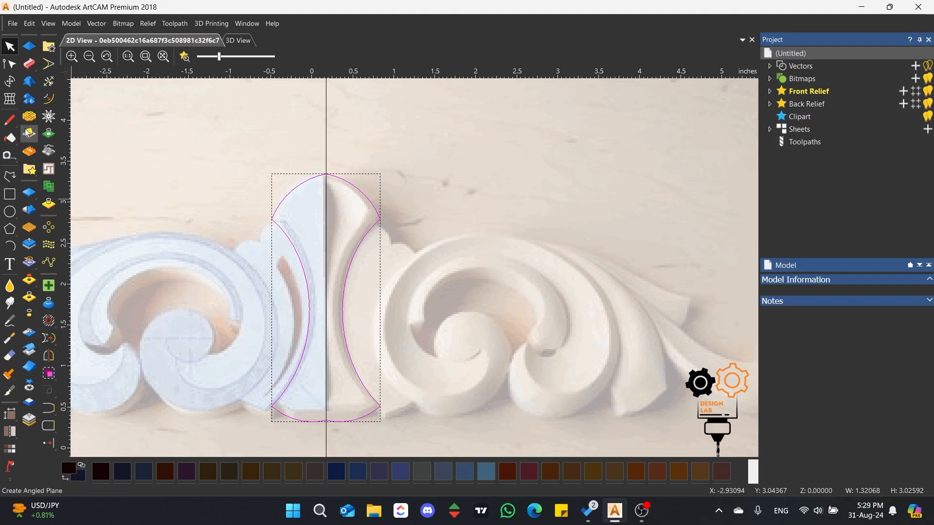
pyautogui.rightClick(50, 409)
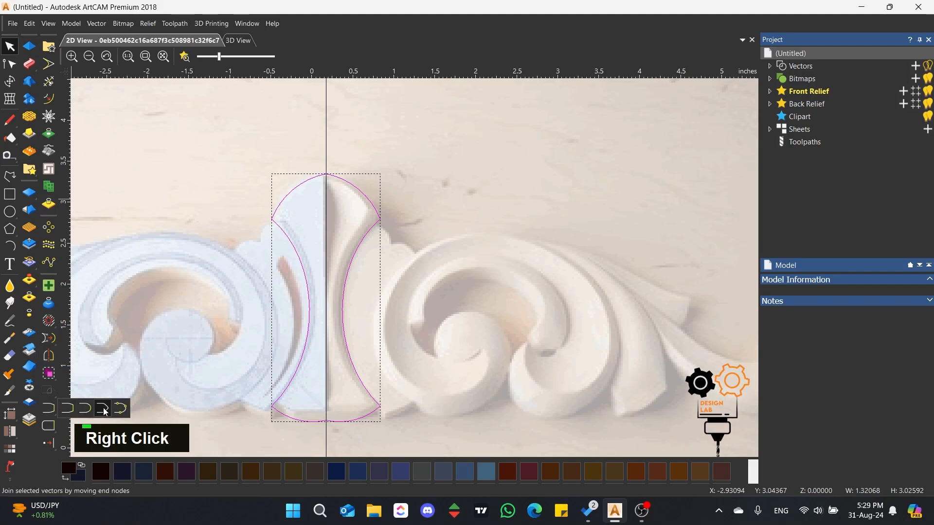
# Delete the middle node of the outline's bottom edge and reshape that edge into one downward-bulging arc.
pyautogui.click(10, 64)
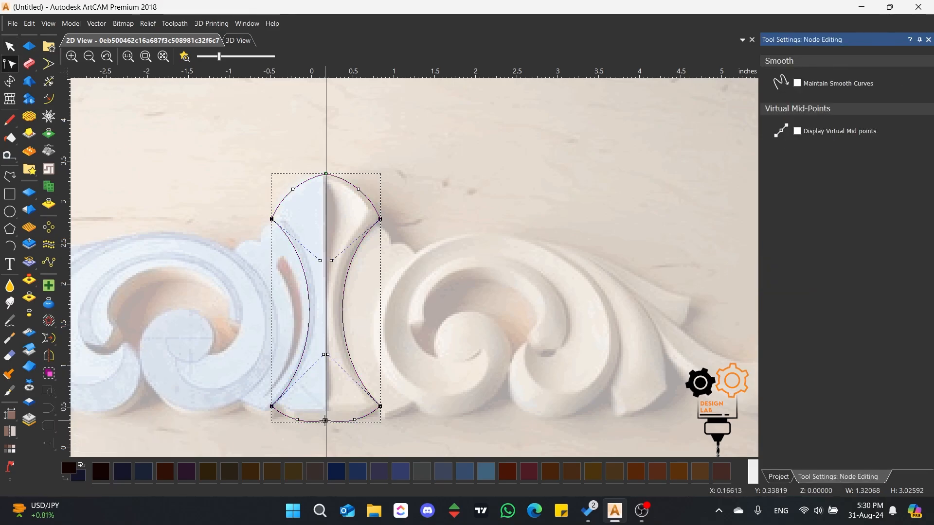
pyautogui.press('d')
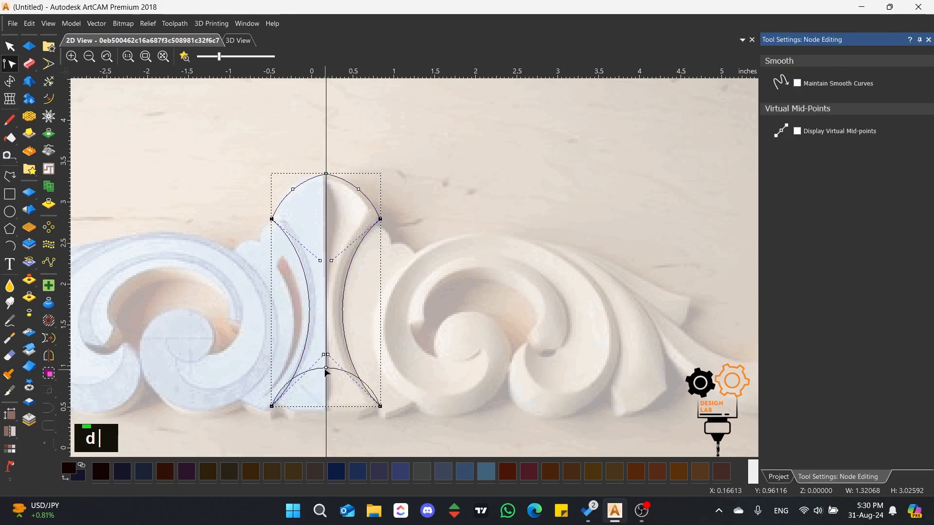
pyautogui.moveTo(326, 368); pyautogui.dragTo(325, 428)
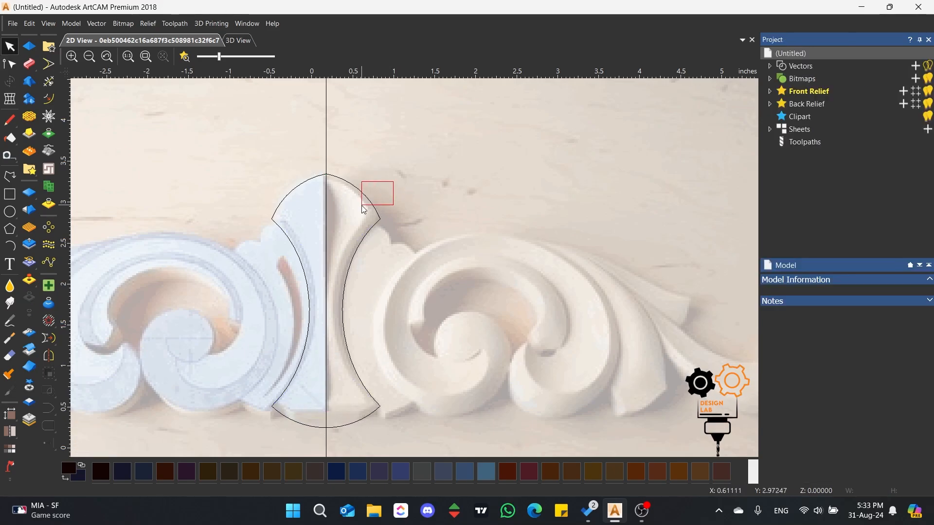
# Preview a square 45-degree shape profile with no height limit on the central outline in 3D, fading the background image.
pyautogui.click(362, 209)
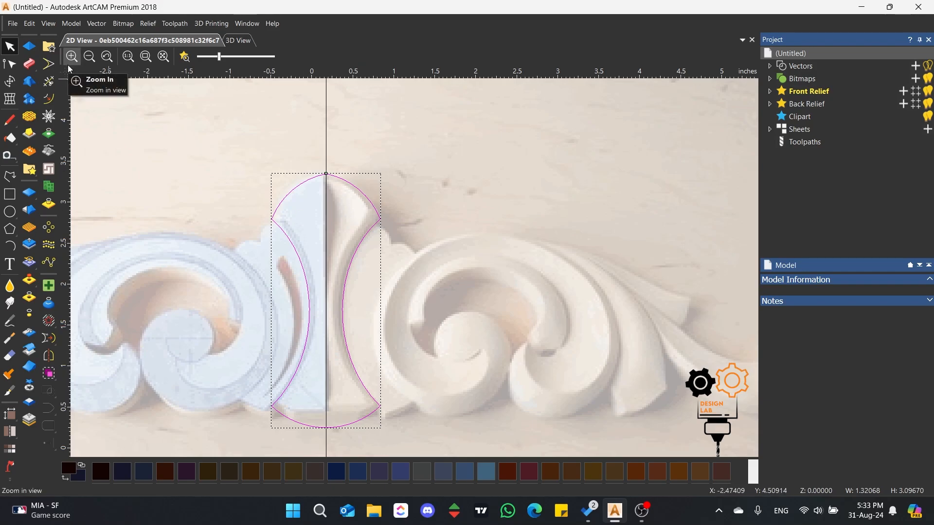
pyautogui.click(30, 49)
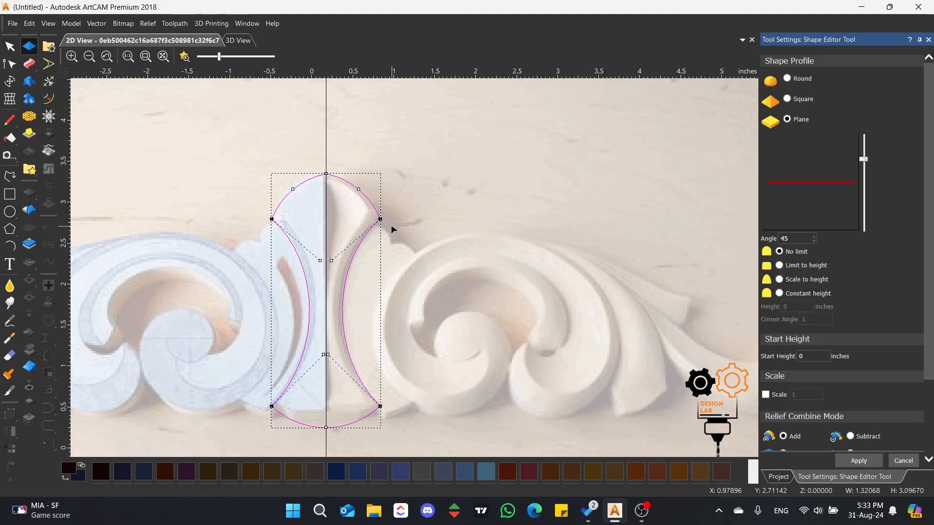
pyautogui.scroll(2, 302, 375)
pyautogui.scroll(-2, 357, 251)
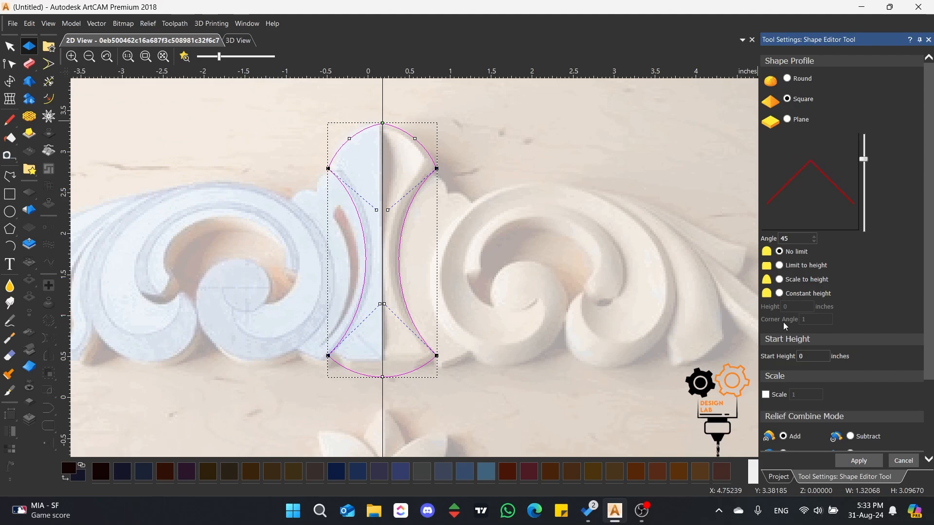
pyautogui.click(238, 41)
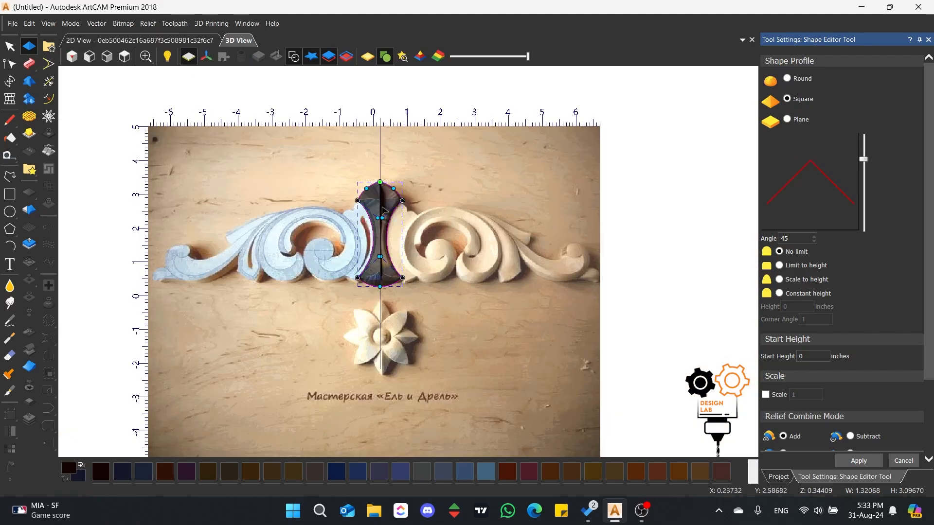
pyautogui.scroll(4, 382, 217)
pyautogui.scroll(1, 381, 218)
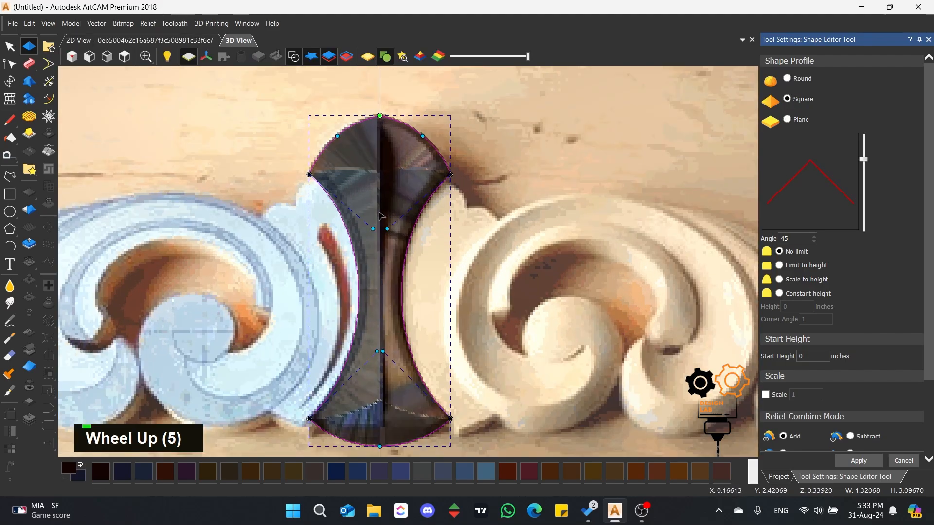
pyautogui.click(485, 57)
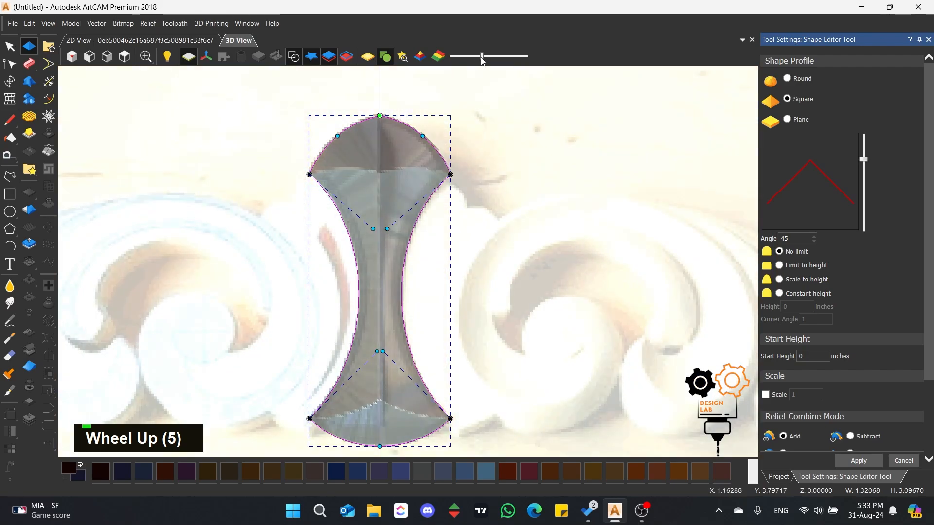
# Examine the previewed relief's ridge and edge quality from the side and above, and close the shape editor without applying.
pyautogui.scroll(1, 382, 328)
pyautogui.moveTo(382, 328); pyautogui.dragTo(419, 171, button='middle')
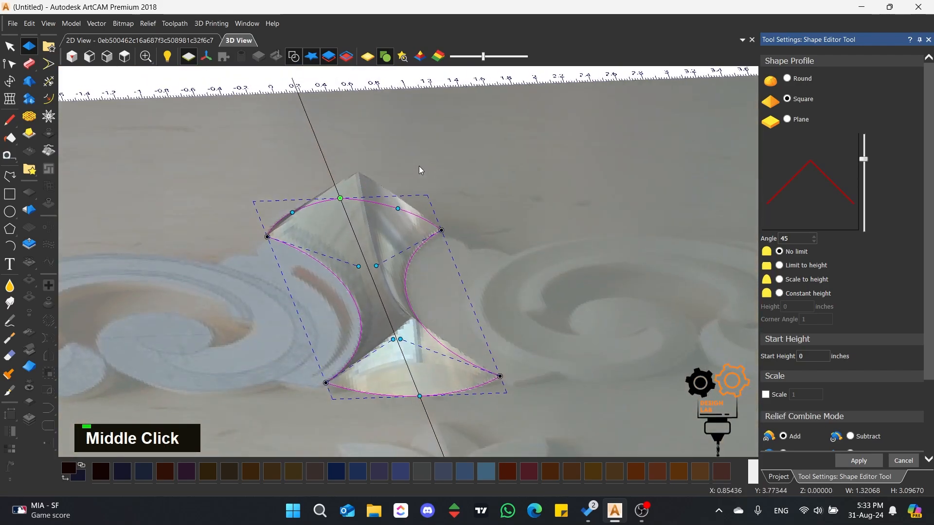
pyautogui.scroll(-2, 430, 209)
pyautogui.scroll(4, 388, 302)
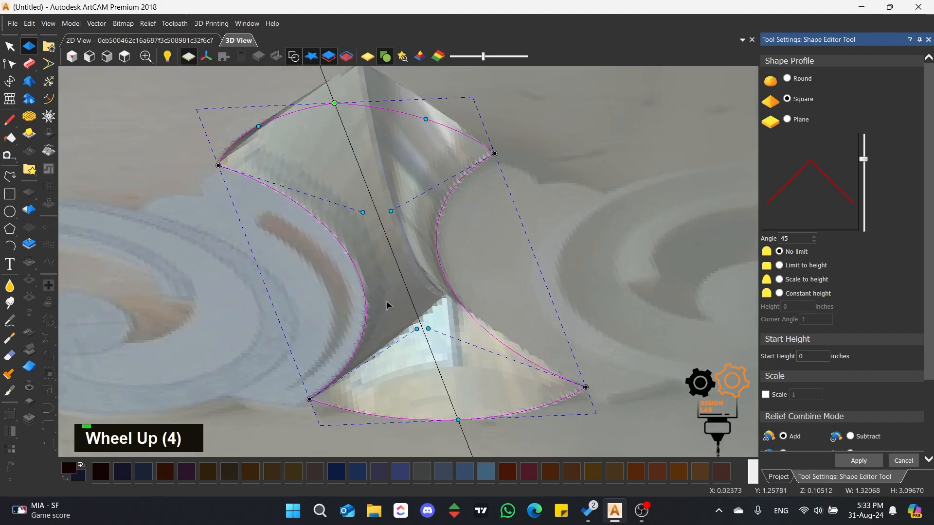
pyautogui.moveTo(253, 214); pyautogui.dragTo(659, 190, button='middle')
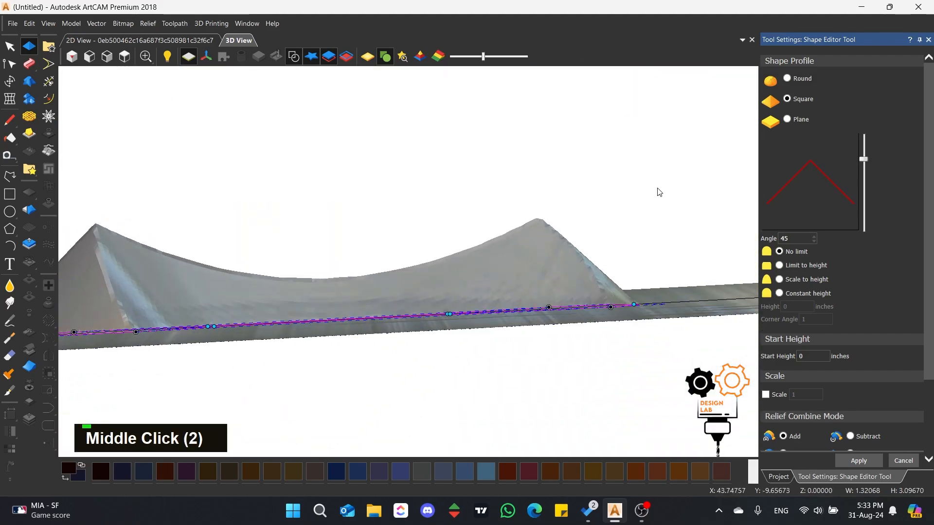
pyautogui.scroll(3, 594, 284)
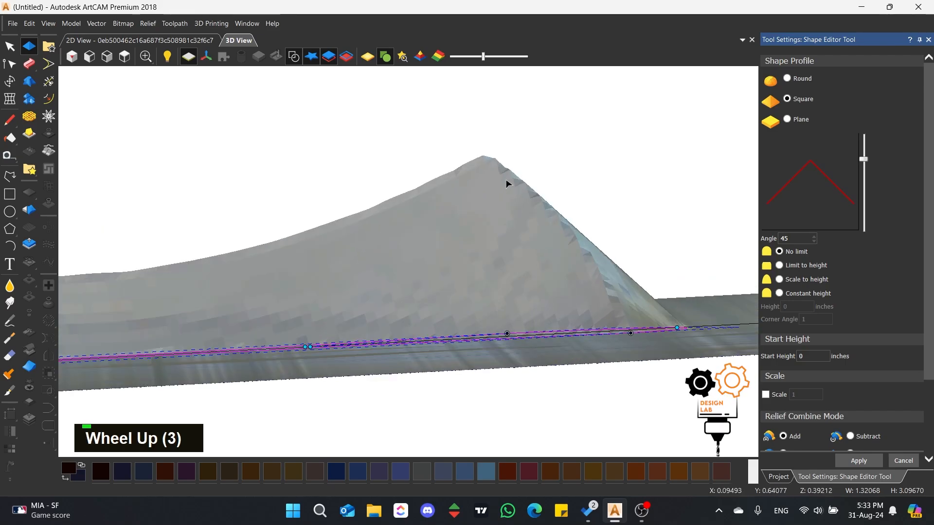
pyautogui.scroll(-3, 454, 182)
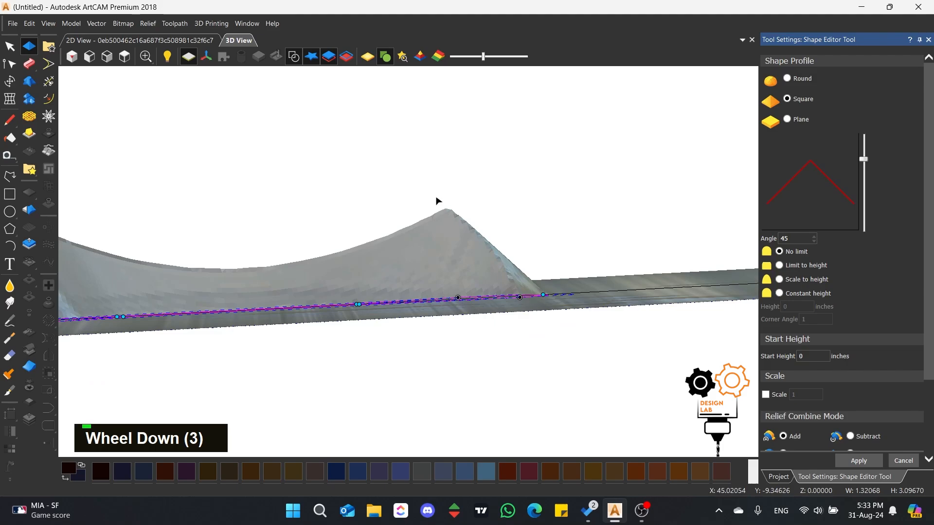
pyautogui.moveTo(437, 202); pyautogui.dragTo(487, 185, button='middle')
pyautogui.moveTo(508, 131); pyautogui.dragTo(562, 266, button='middle')
pyautogui.scroll(-4, 562, 266)
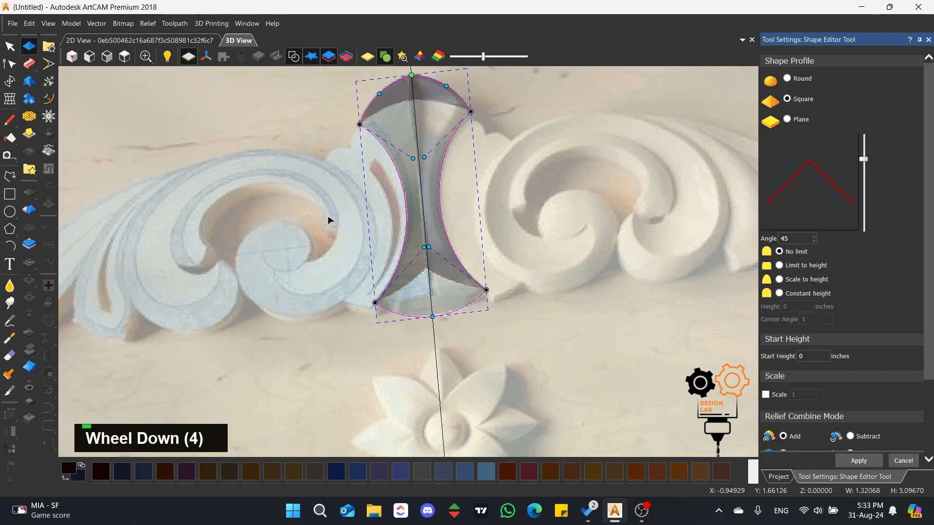
pyautogui.scroll(-4, 329, 219)
pyautogui.scroll(2, 343, 199)
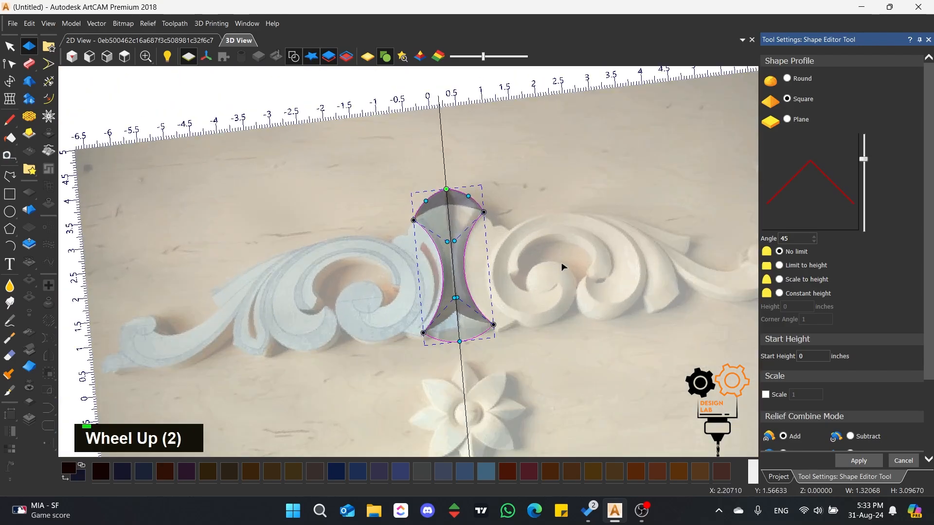
pyautogui.moveTo(563, 267); pyautogui.dragTo(592, 281, button='middle')
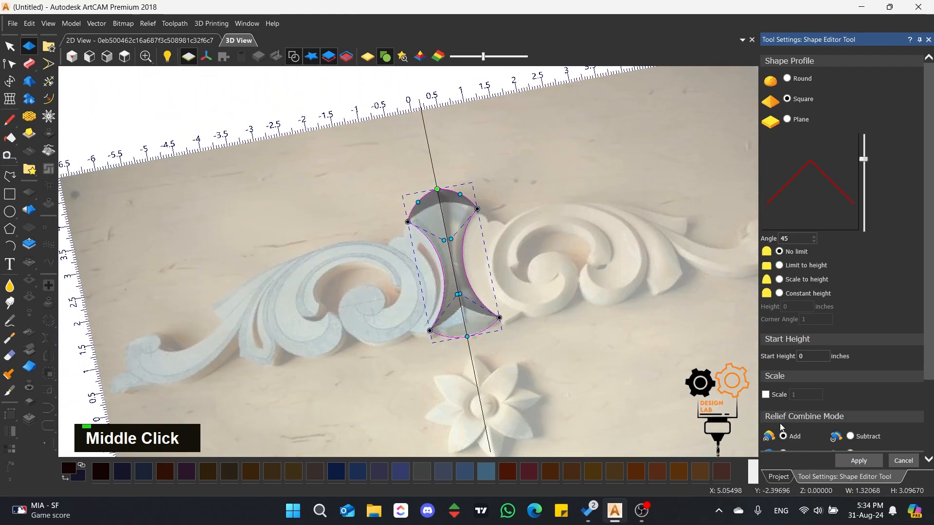
pyautogui.click(903, 461)
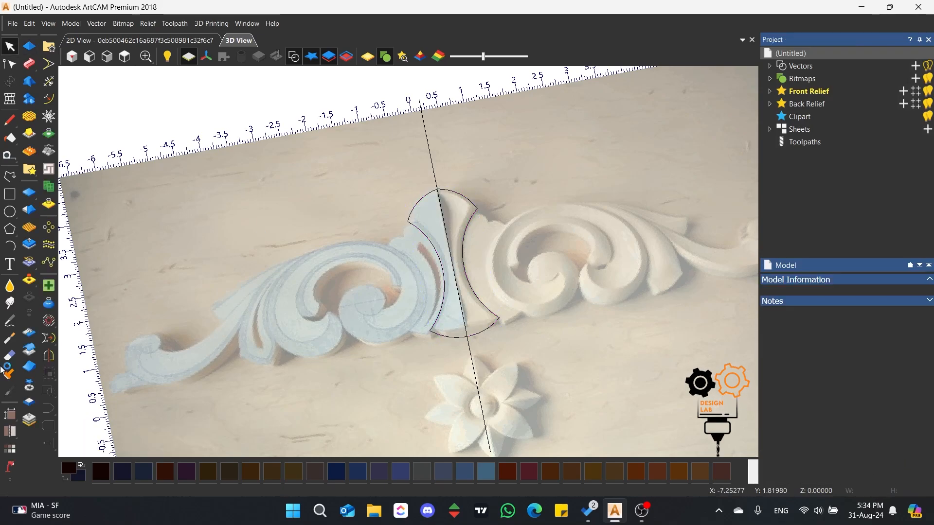
# Raise the model resolution to the maximum of 4618 x 3464 pixels and accept the irreversible change.
pyautogui.rightClick(9, 432)
pyautogui.rightClick(11, 414)
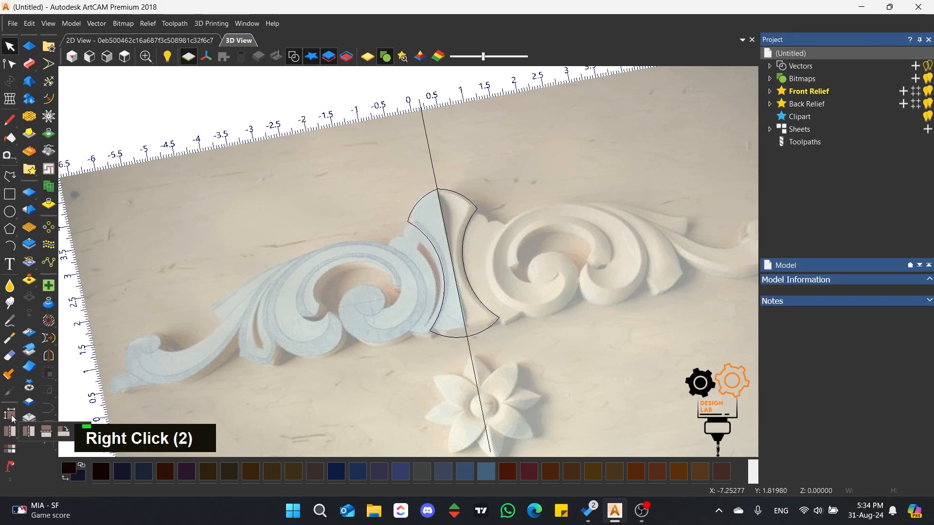
pyautogui.rightClick(10, 416)
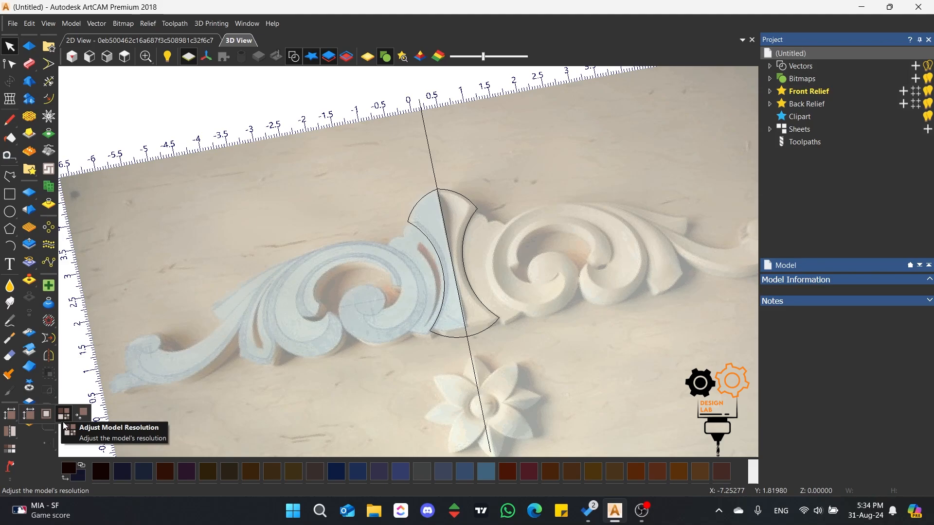
pyautogui.click(65, 415)
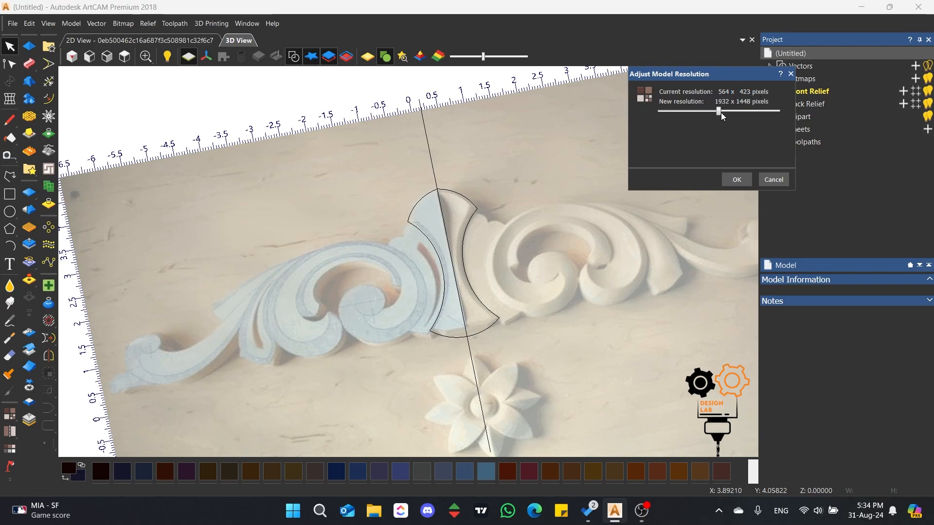
pyautogui.moveTo(720, 109)
pyautogui.mouseDown()
pyautogui.moveTo(669, 114)
pyautogui.moveTo(705, 114)
pyautogui.mouseUp()
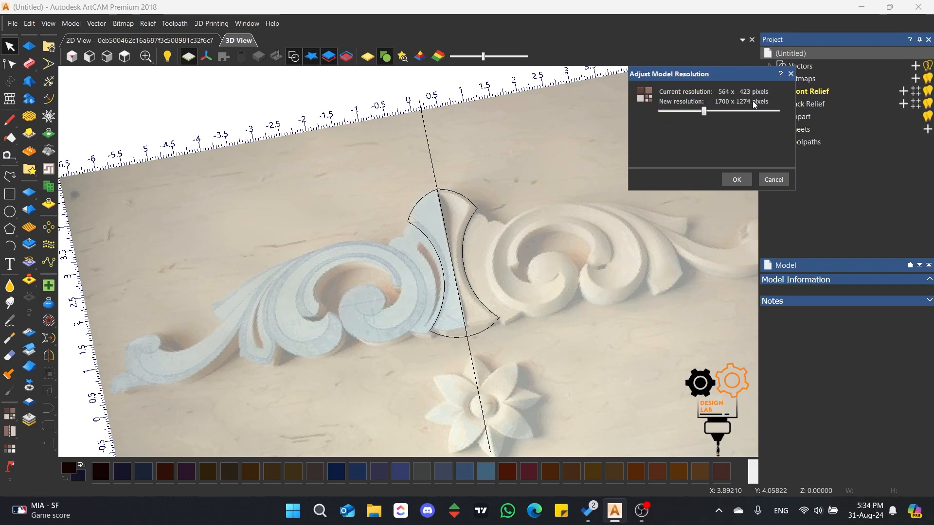
pyautogui.moveTo(705, 112); pyautogui.dragTo(780, 111)
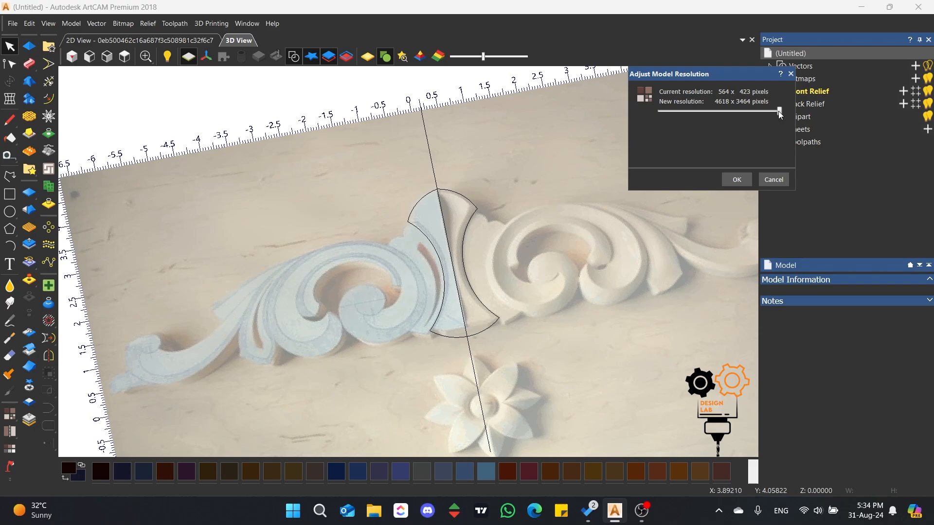
pyautogui.moveTo(778, 112); pyautogui.dragTo(716, 120)
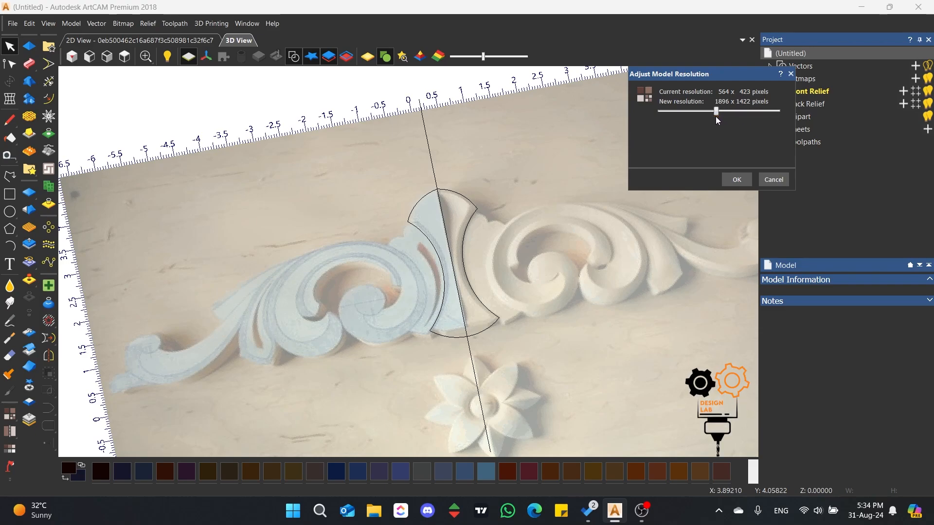
pyautogui.moveTo(716, 116); pyautogui.dragTo(780, 112)
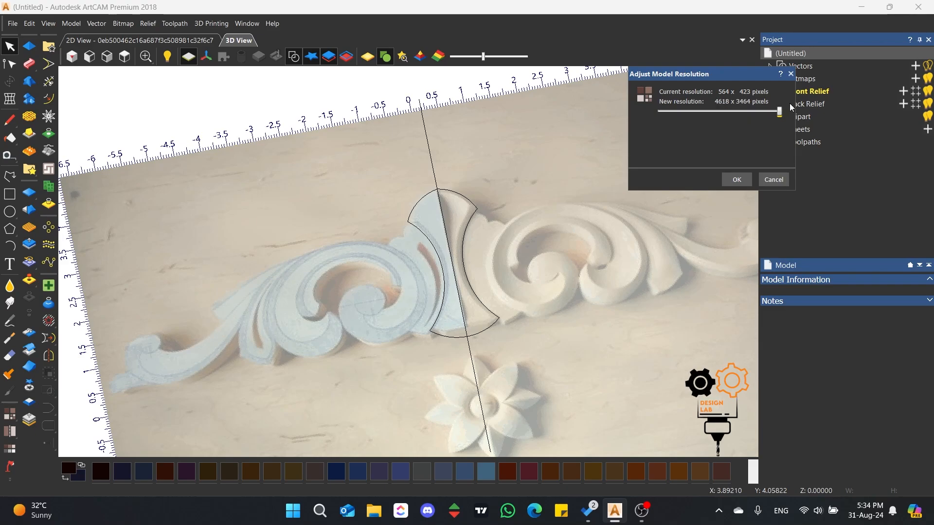
pyautogui.click(736, 179)
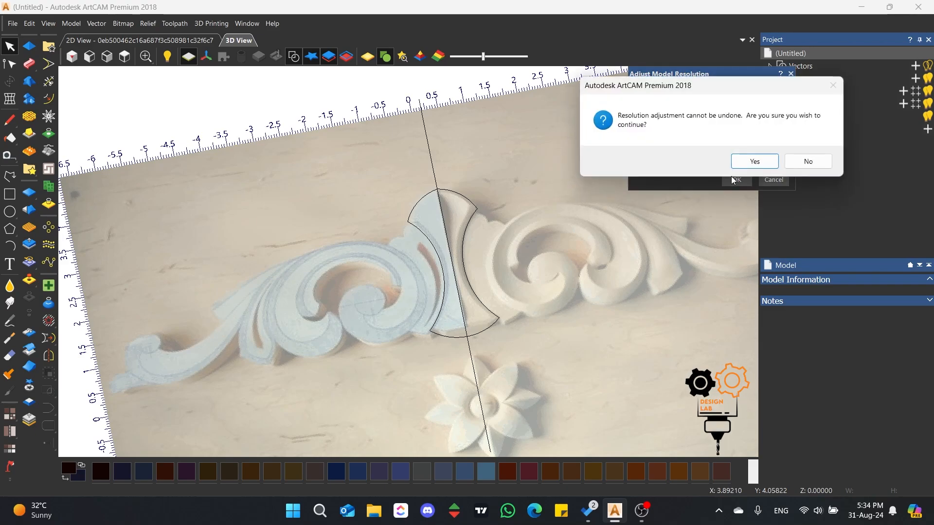
pyautogui.click(762, 162)
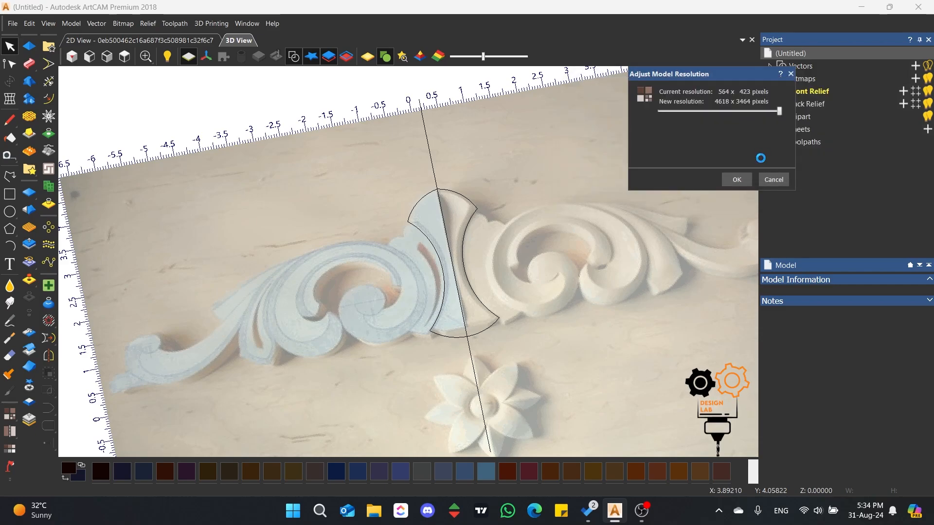
# Preview the square 45-degree profile on the central outline at the new resolution and examine its ridges from above and the side.
pyautogui.click(460, 211)
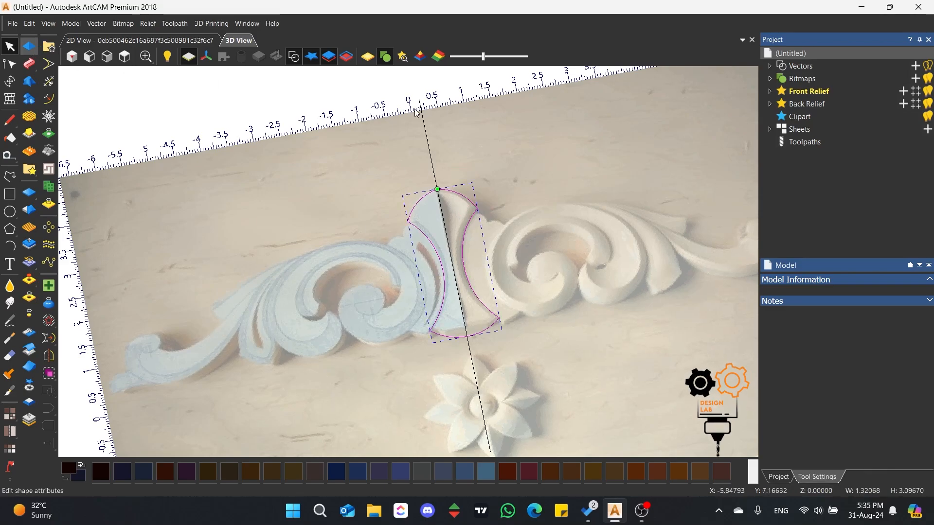
pyautogui.scroll(4, 403, 281)
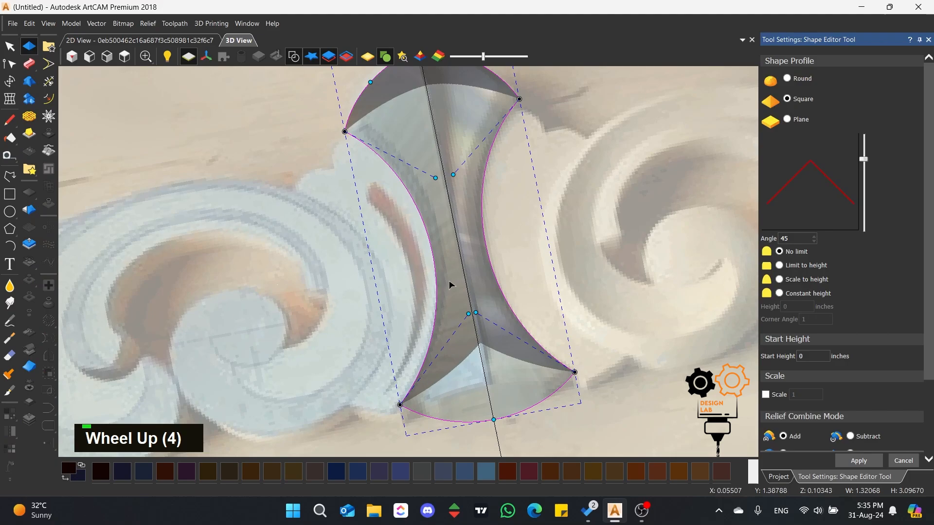
pyautogui.moveTo(402, 281); pyautogui.dragTo(561, 284, button='middle')
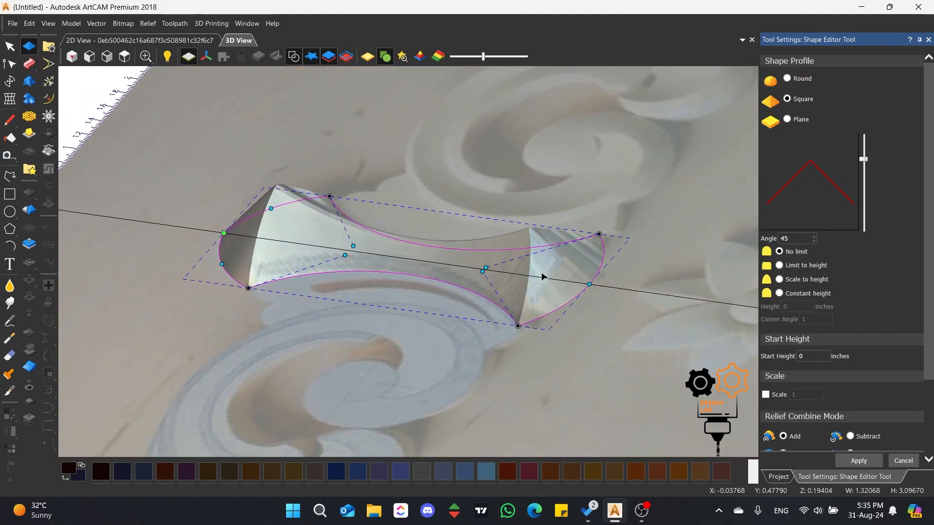
pyautogui.scroll(3, 561, 284)
pyautogui.moveTo(437, 233); pyautogui.dragTo(382, 217, button='middle')
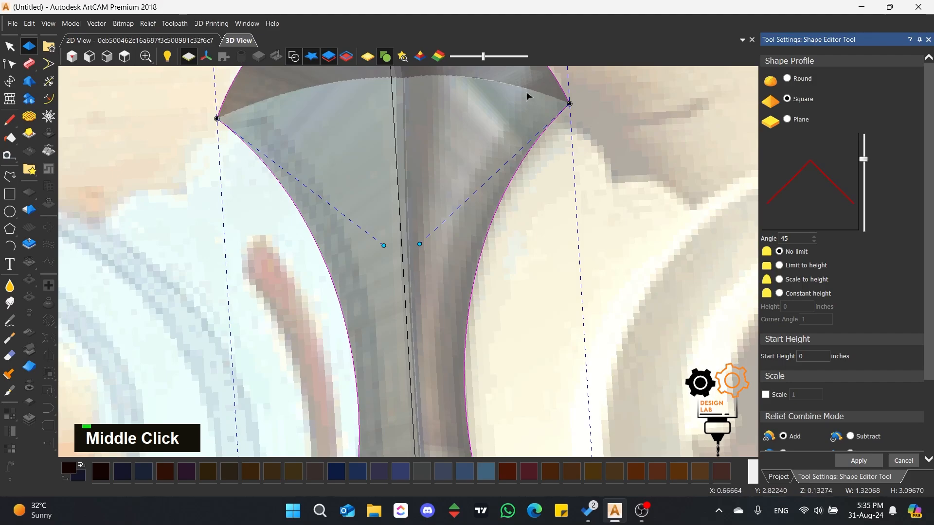
pyautogui.scroll(-2, 491, 135)
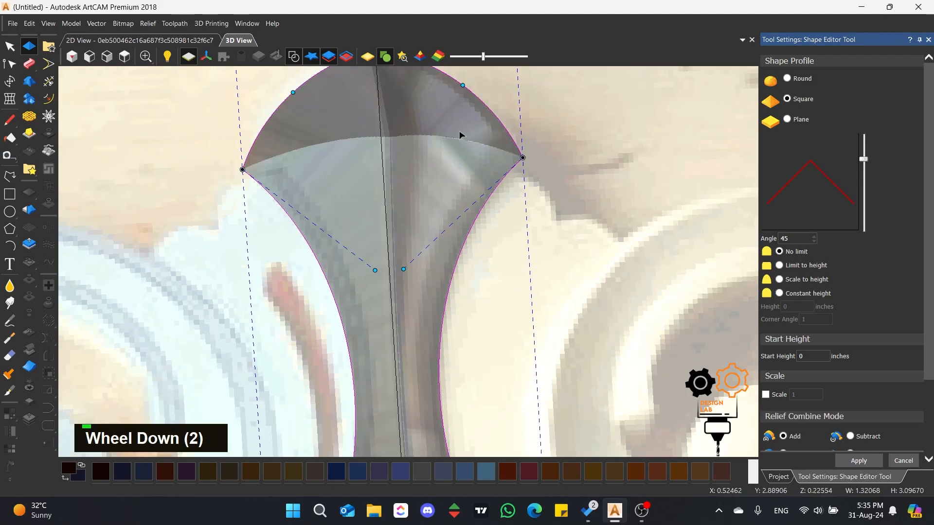
pyautogui.scroll(-1, 366, 205)
pyautogui.scroll(1, 422, 171)
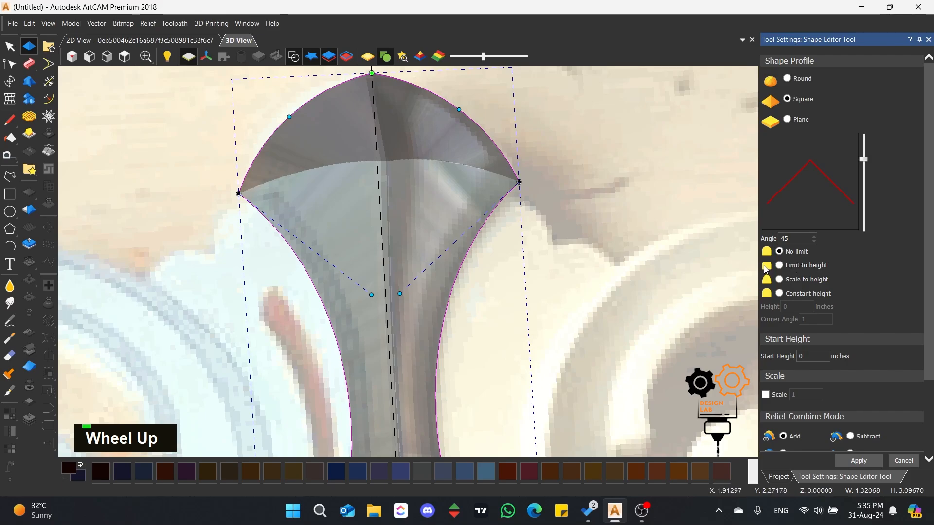
# Limit the central outline's square profile to a height of 0.125 inches.
pyautogui.click(780, 265)
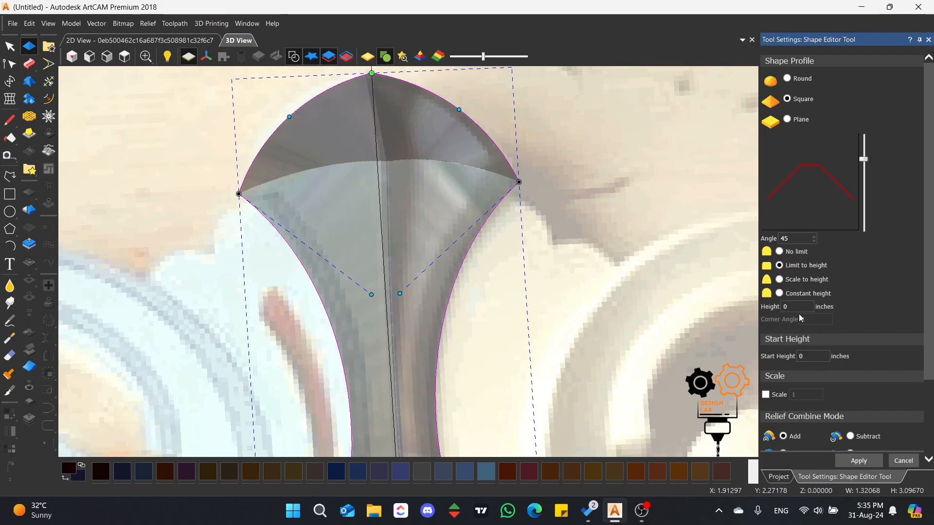
pyautogui.press('Tab')
pyautogui.write('0.')
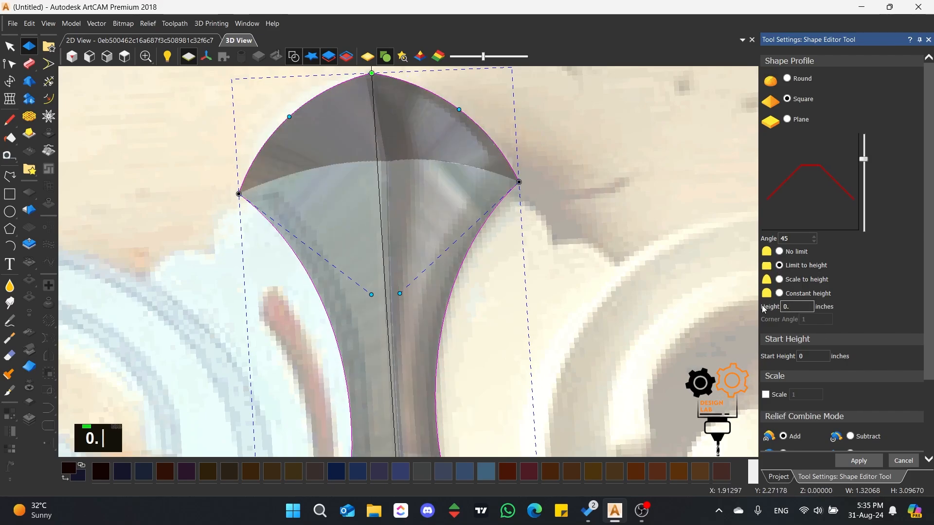
pyautogui.write('125')
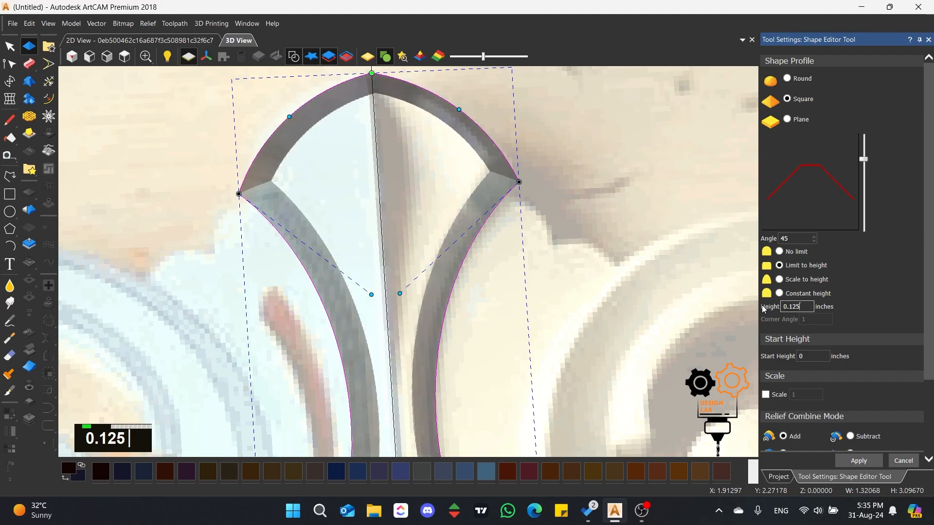
# Examine the bevelled edges of the height-limited preview from several angles and close the shape editor without applying.
pyautogui.scroll(-2, 603, 269)
pyautogui.scroll(2, 603, 269)
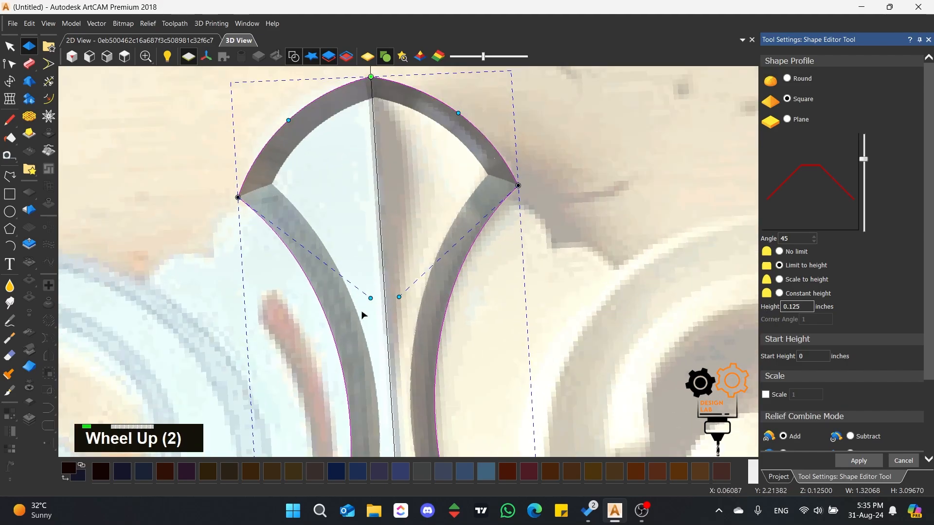
pyautogui.moveTo(603, 269); pyautogui.dragTo(423, 189, button='middle')
pyautogui.scroll(-5, 379, 240)
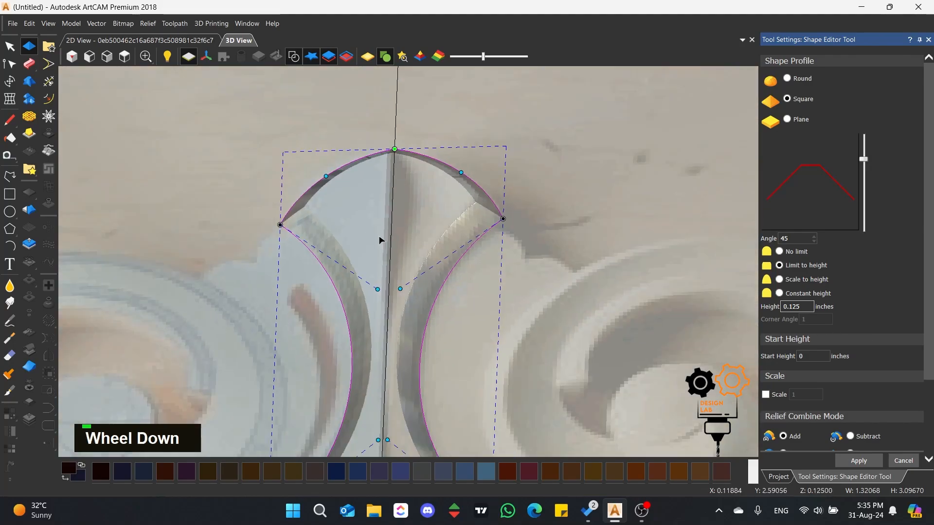
pyautogui.scroll(1, 393, 251)
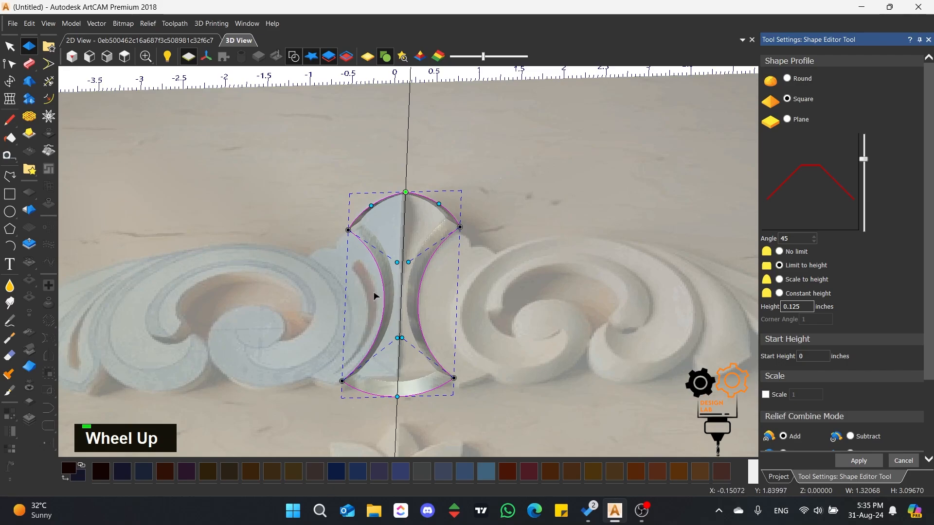
pyautogui.scroll(-2, 370, 321)
pyautogui.scroll(4, 389, 316)
pyautogui.middleClick(479, 298)
pyautogui.middleClick(479, 297)
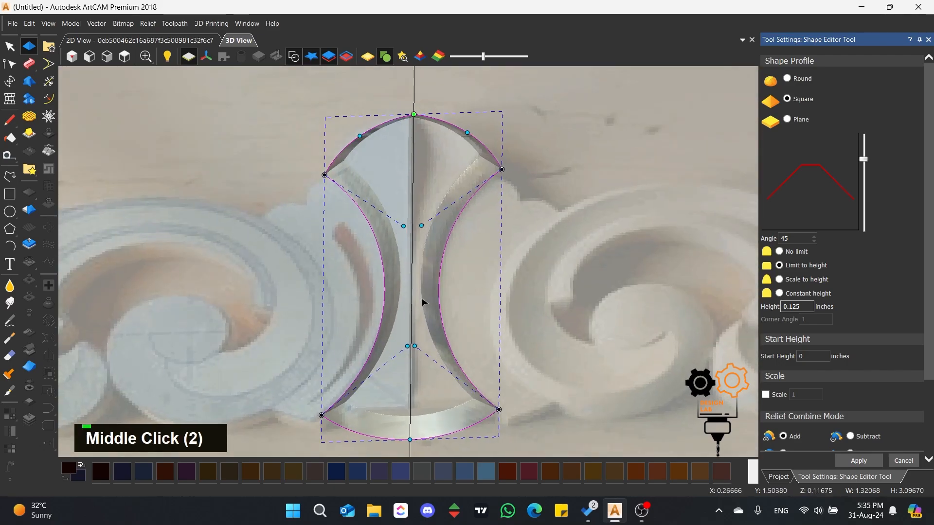
pyautogui.click(902, 461)
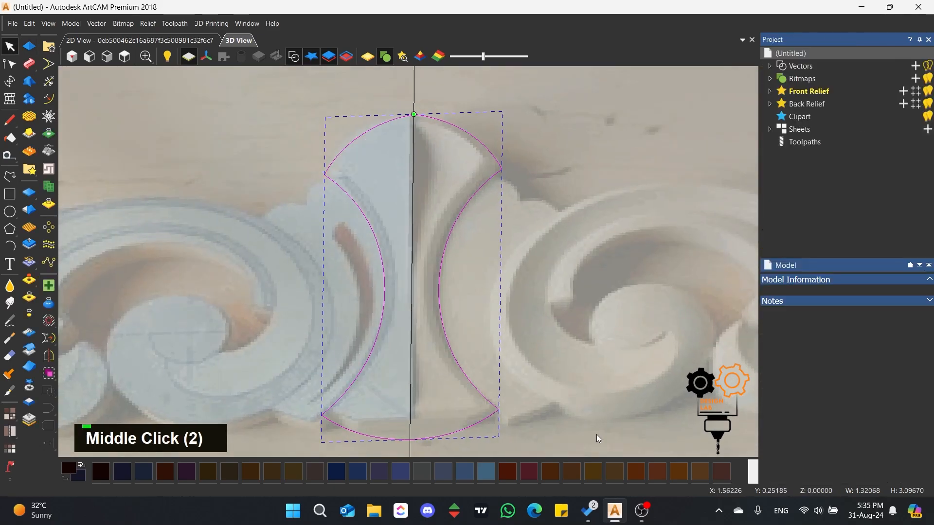
# Switch the model's units to millimetres in the model size settings, keeping the image size.
pyautogui.rightClick(13, 419)
pyautogui.click(33, 415)
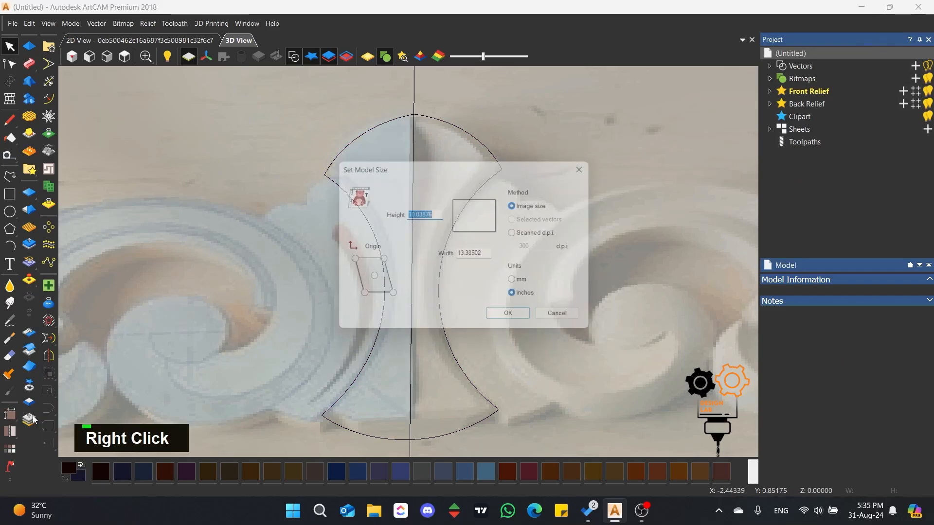
pyautogui.click(520, 284)
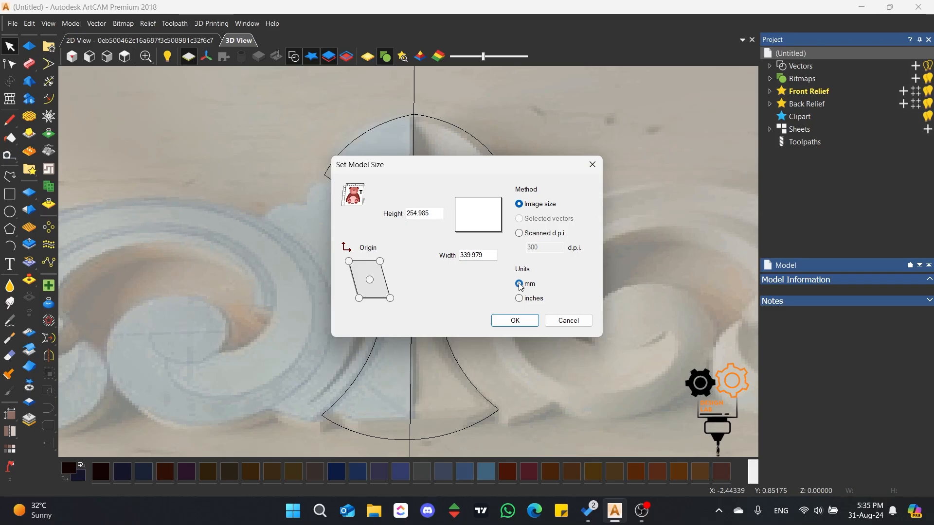
pyautogui.click(521, 320)
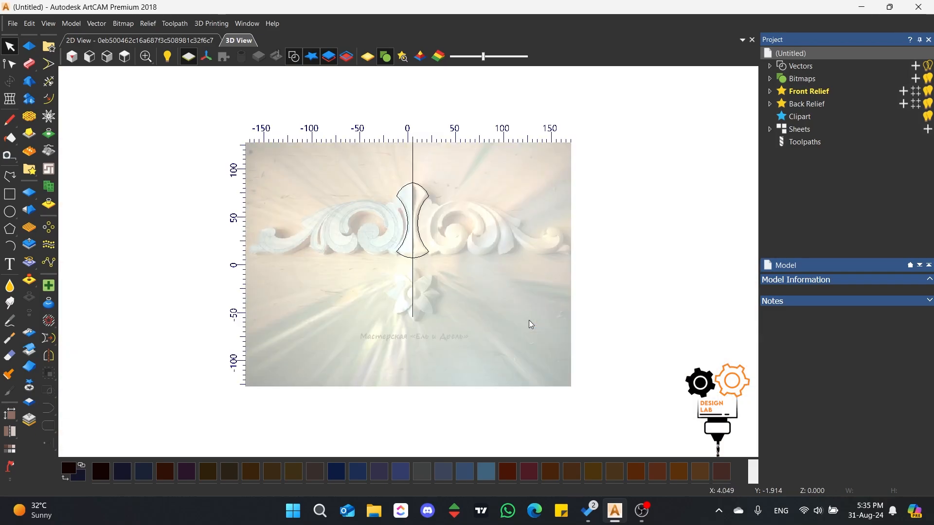
# Preview a square 45-degree shape profile on the central outline with its height limited to 3 mm, and inspect the bevel.
pyautogui.scroll(6, 424, 201)
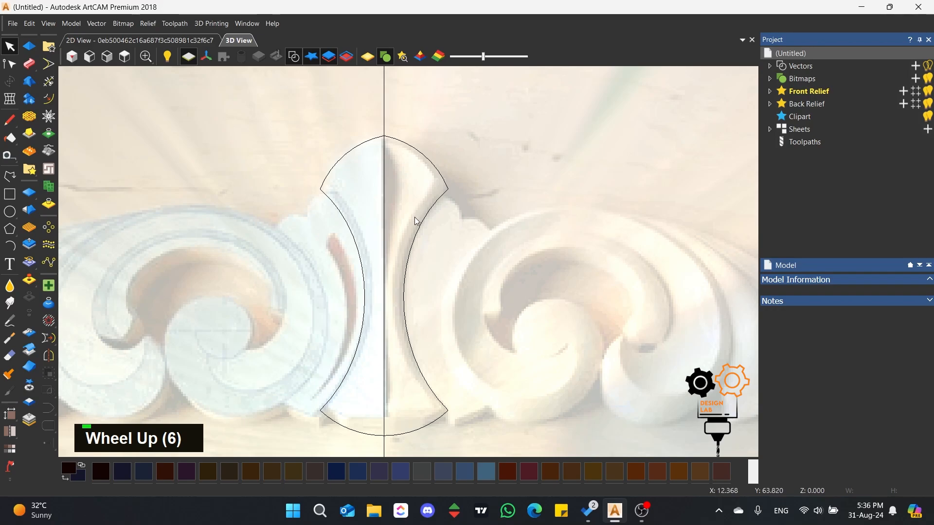
pyautogui.scroll(-2, 413, 218)
pyautogui.scroll(2, 403, 243)
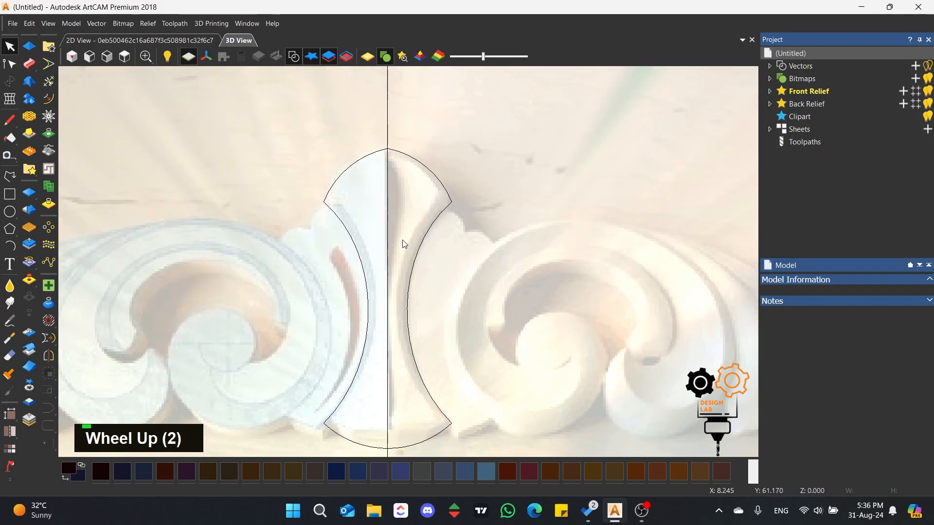
pyautogui.click(424, 185)
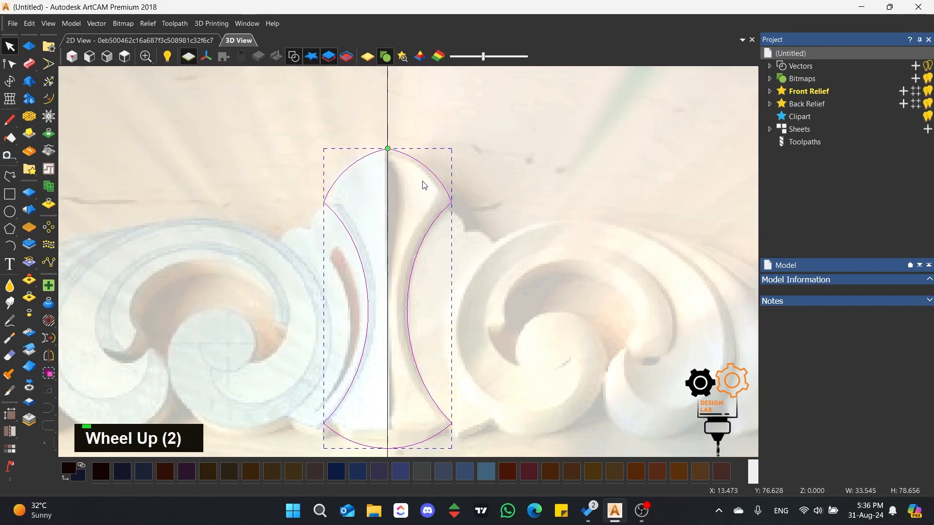
pyautogui.click(28, 46)
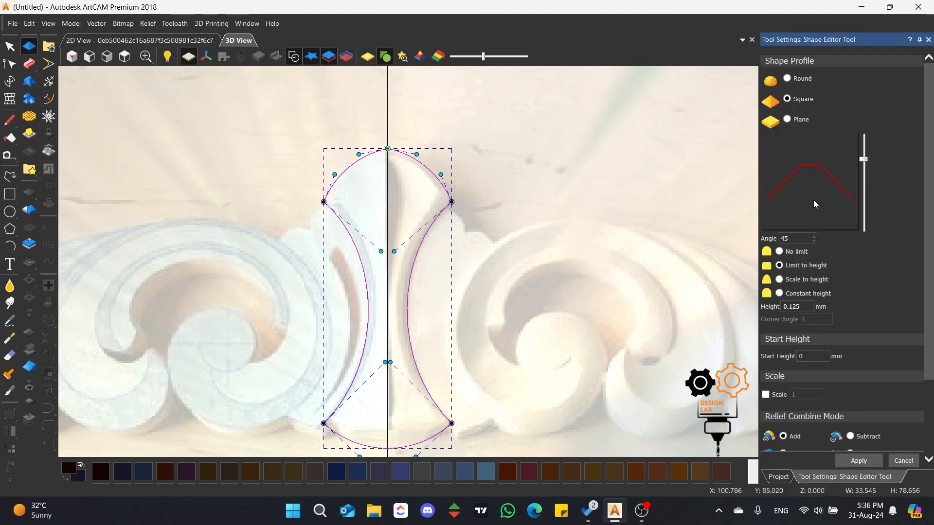
pyautogui.scroll(4, 432, 241)
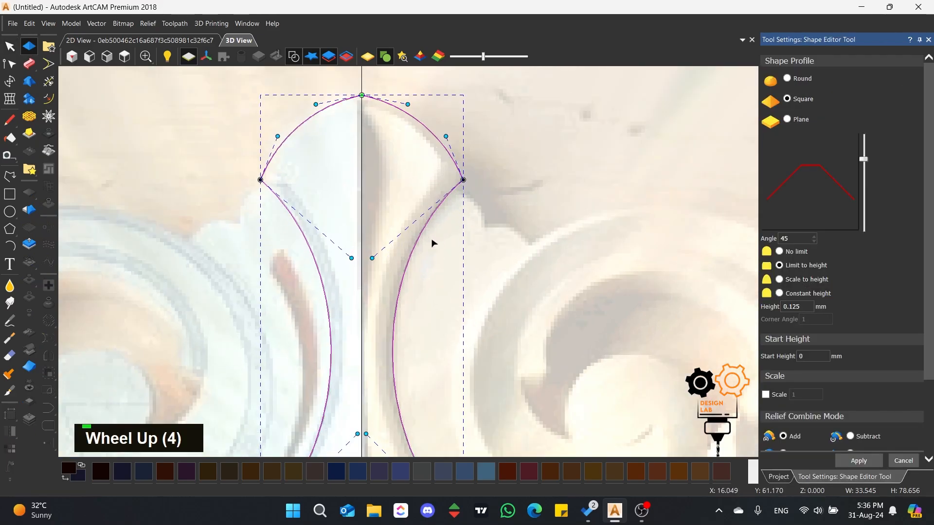
pyautogui.middleClick(462, 317)
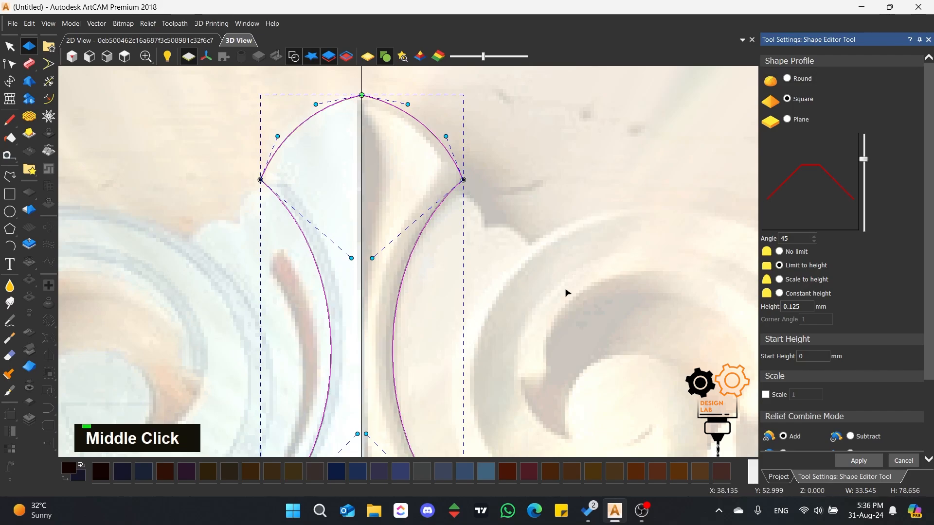
pyautogui.doubleClick(807, 308)
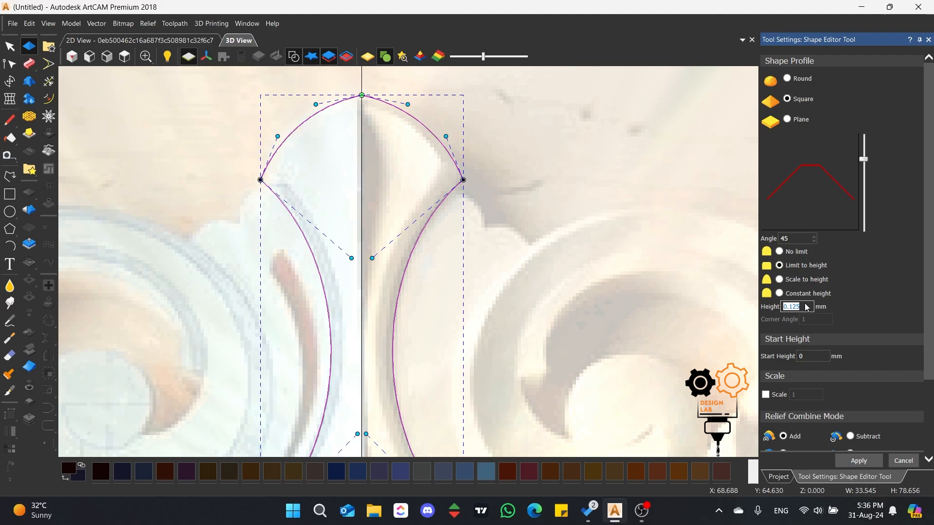
pyautogui.write('3')
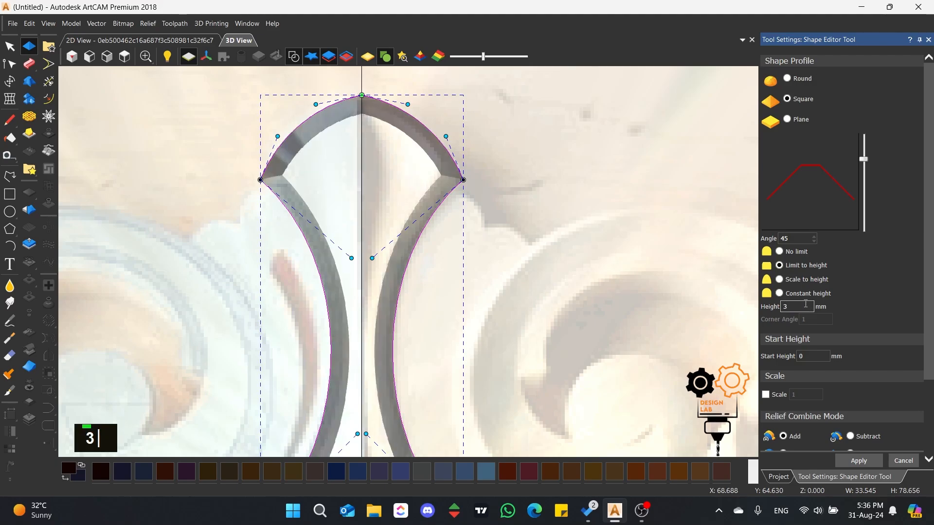
pyautogui.scroll(-1, 383, 314)
pyautogui.scroll(3, 383, 314)
pyautogui.middleClick(472, 145)
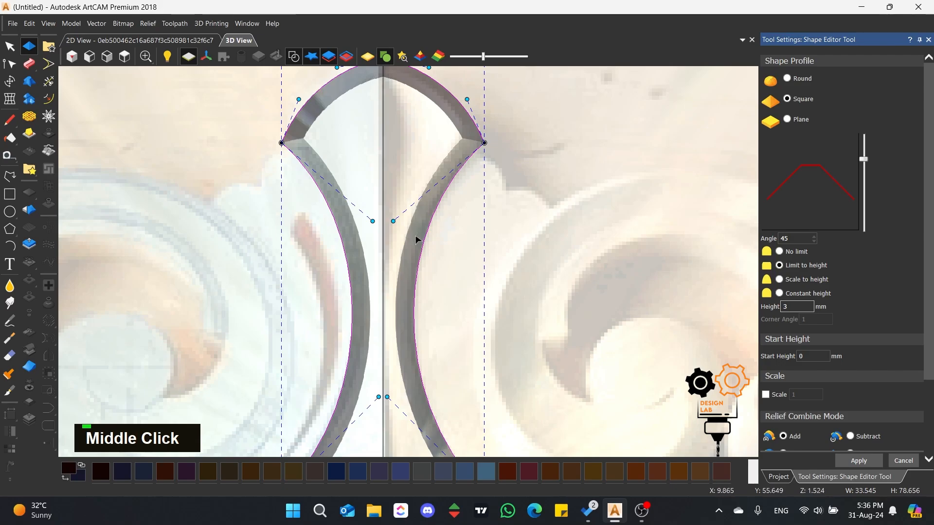
# Limit the central outline's square shape profile to a height of 2 mm and check the narrower bevel at an angle.
pyautogui.scroll(-3, 417, 243)
pyautogui.scroll(2, 412, 295)
pyautogui.doubleClick(784, 306)
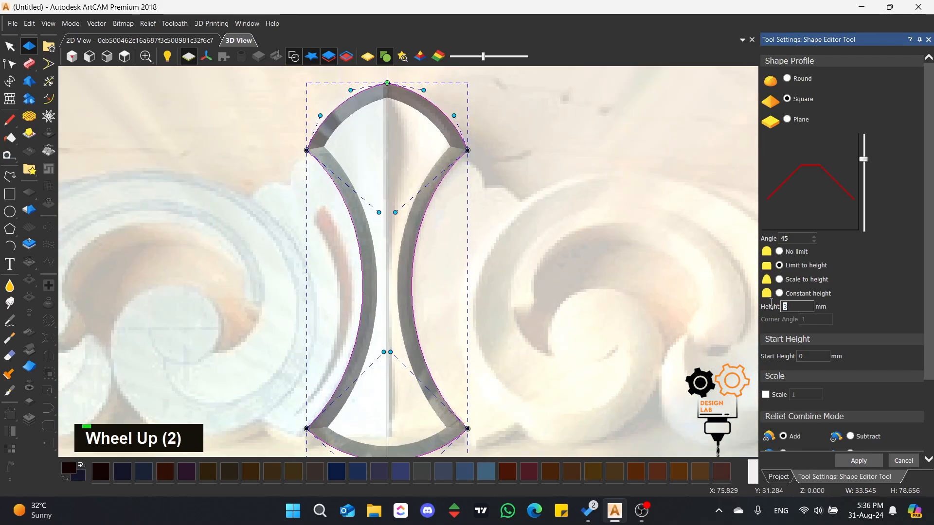
pyautogui.write('2')
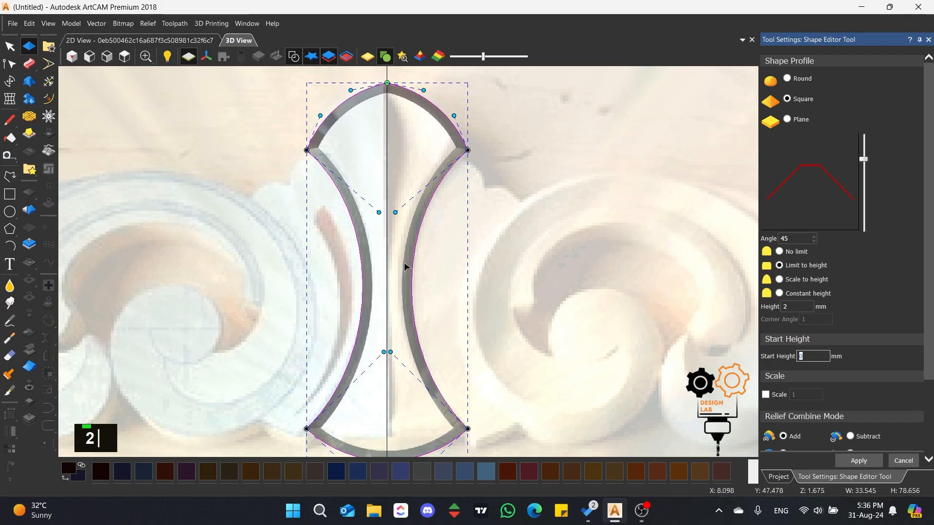
pyautogui.moveTo(366, 340); pyautogui.dragTo(292, 344, button='middle')
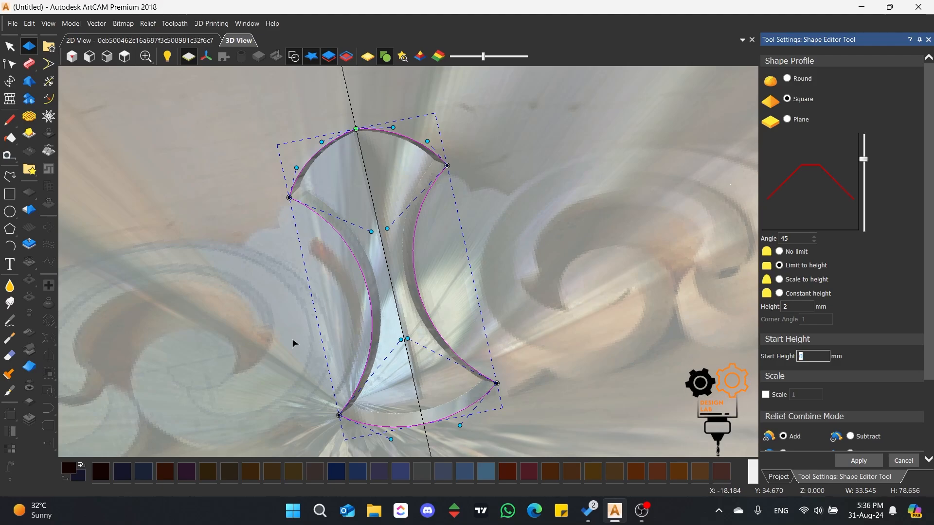
# Try a start height of 13 mm for the central piece and check its thickness at an angle.
pyautogui.click(810, 357)
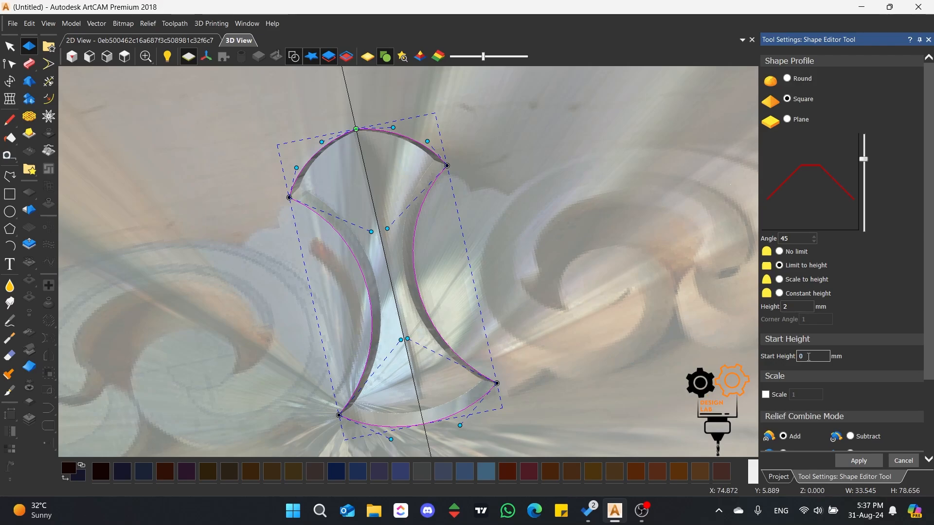
pyautogui.moveTo(809, 356); pyautogui.dragTo(774, 361)
pyautogui.write('13')
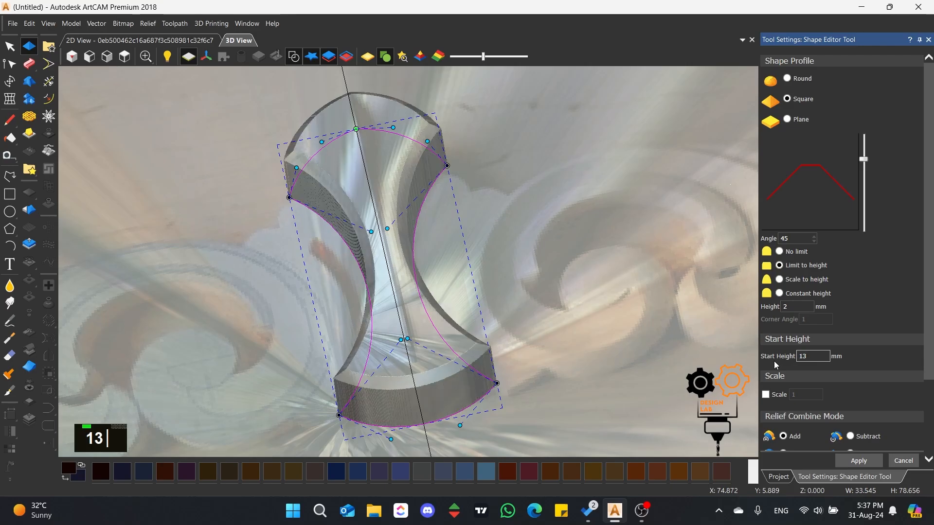
pyautogui.scroll(-2, 539, 308)
pyautogui.scroll(2, 532, 304)
pyautogui.moveTo(532, 304); pyautogui.dragTo(608, 302, button='middle')
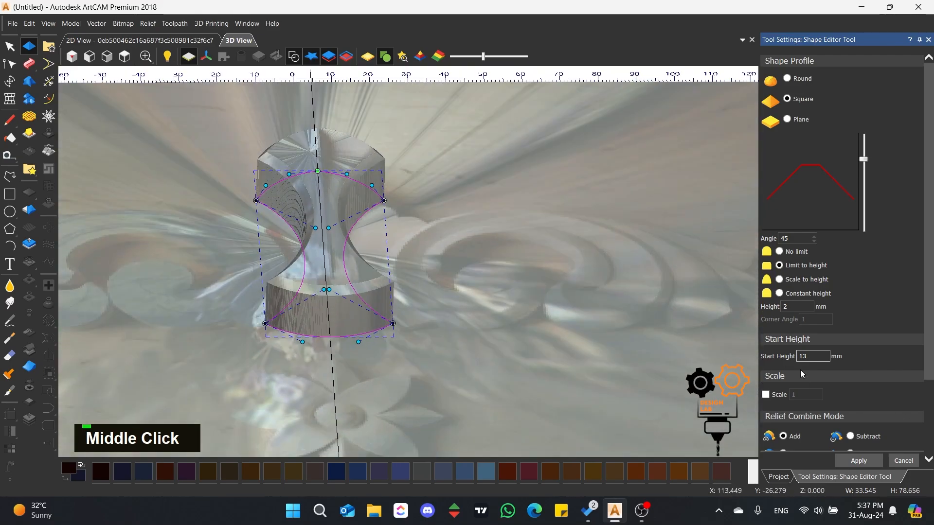
# Set the start height to 10 mm, apply the square profile to the relief in Add mode, and close the shape editor.
pyautogui.doubleClick(807, 356)
pyautogui.write('10')
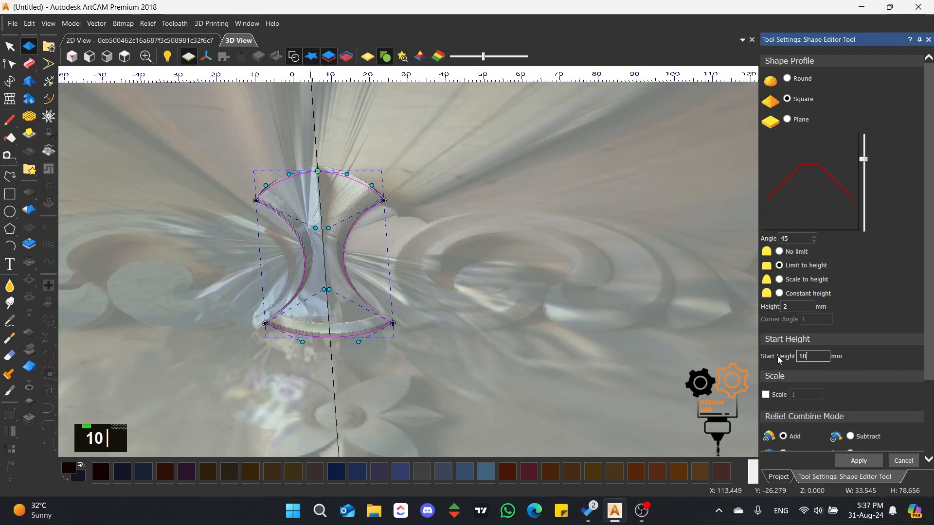
pyautogui.scroll(3, 311, 214)
pyautogui.moveTo(312, 214); pyautogui.dragTo(181, 277, button='middle')
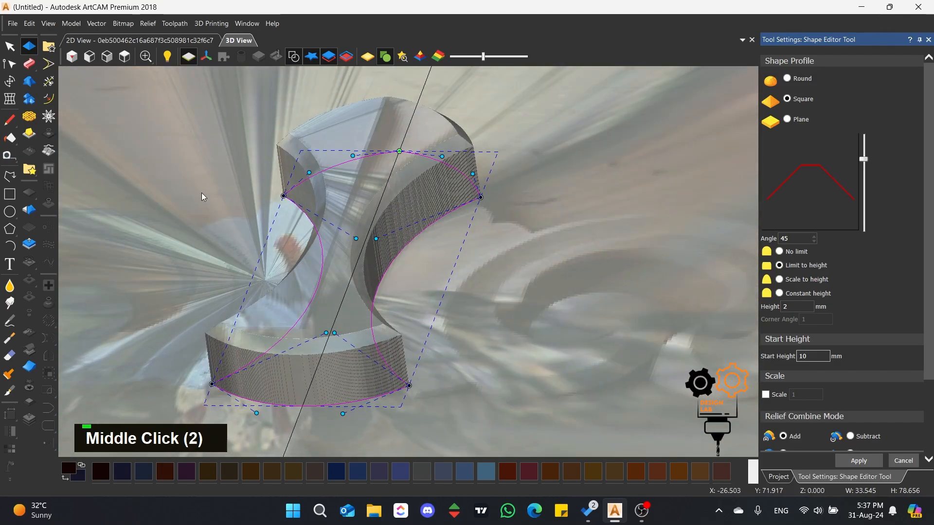
pyautogui.moveTo(202, 197); pyautogui.dragTo(847, 387, button='middle')
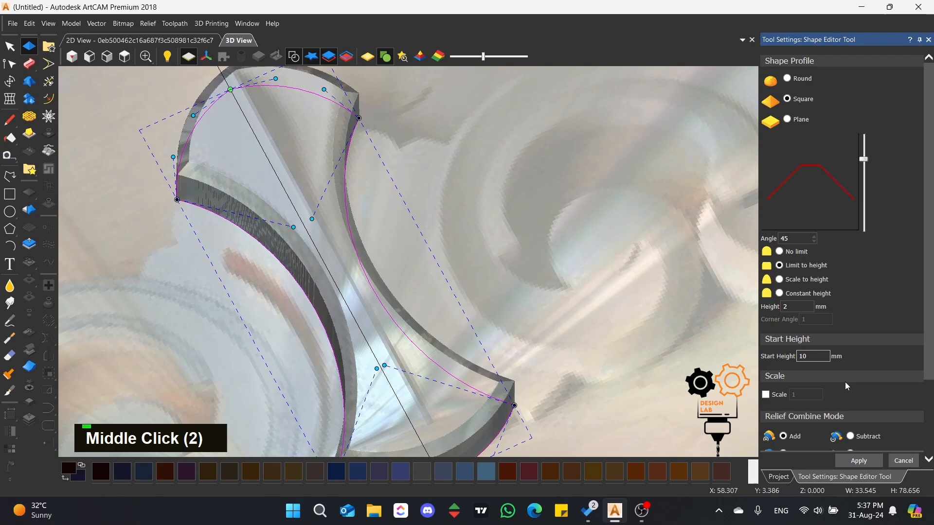
pyautogui.click(865, 462)
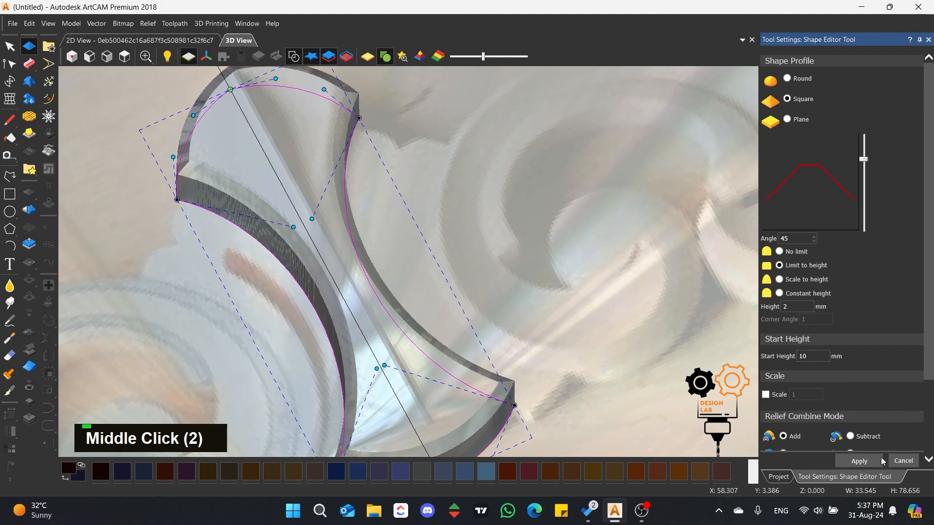
pyautogui.click(913, 461)
pyautogui.click(474, 205)
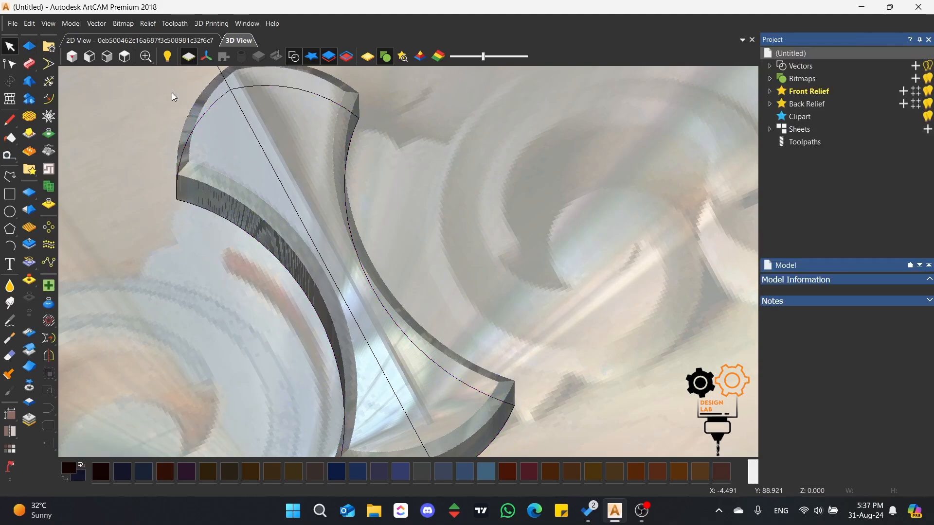
# Select the central outline in the 2D view and open the Offset Vectors settings for it.
pyautogui.click(125, 56)
pyautogui.scroll(4, 367, 209)
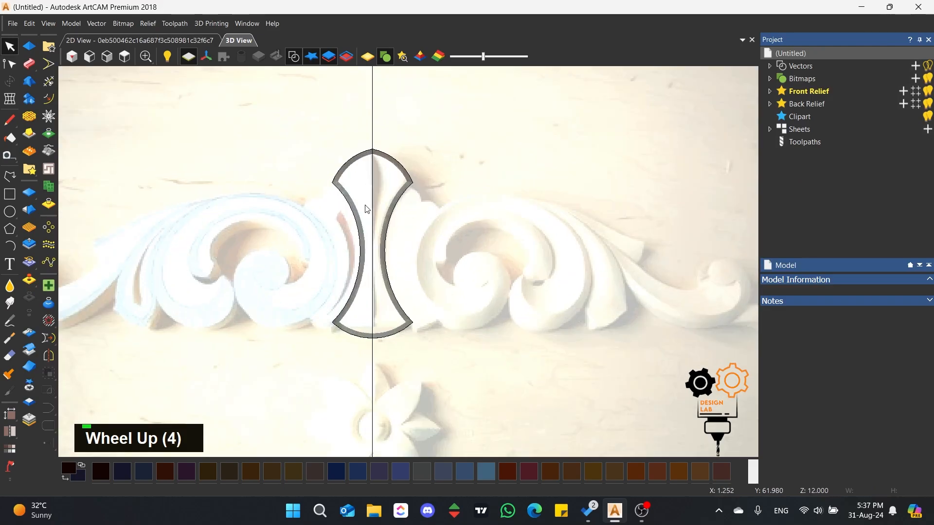
pyautogui.scroll(2, 351, 197)
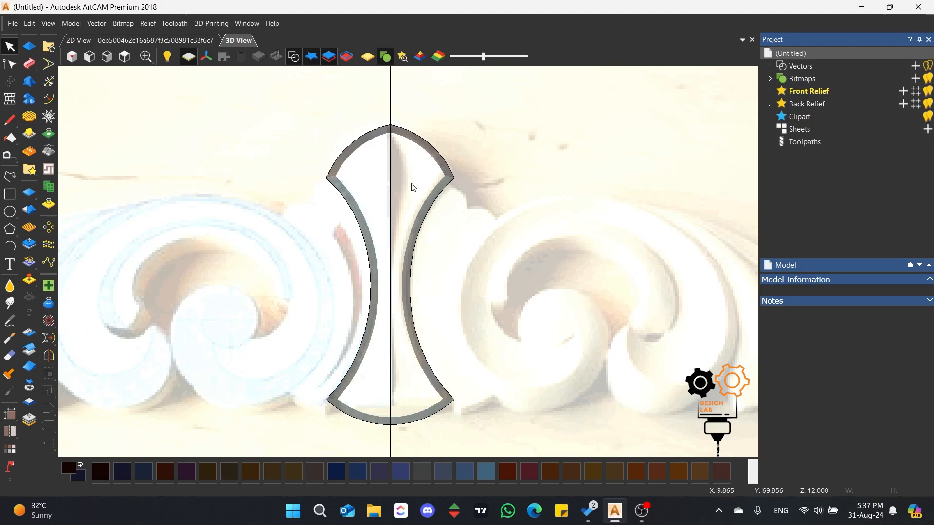
pyautogui.scroll(2, 414, 187)
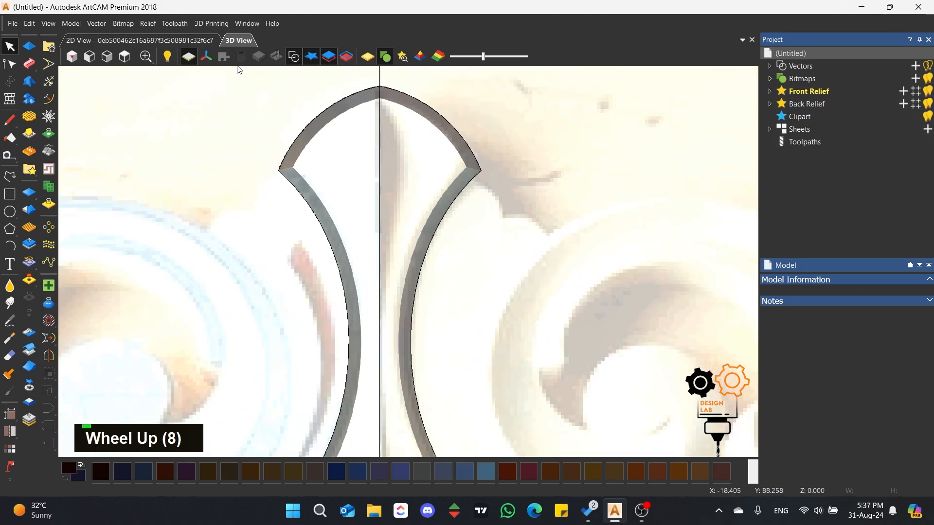
pyautogui.click(191, 41)
pyautogui.scroll(3, 443, 177)
pyautogui.scroll(-1, 299, 153)
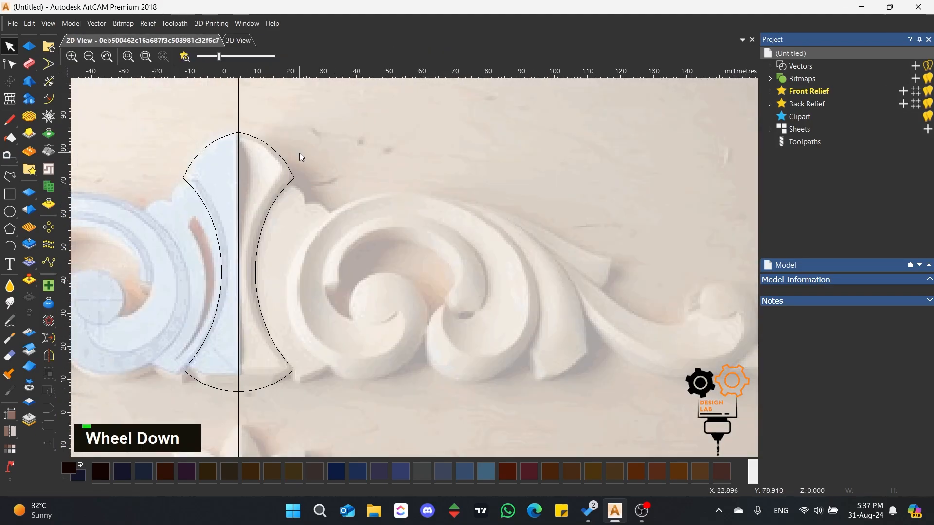
pyautogui.scroll(-1, 291, 185)
pyautogui.scroll(2, 338, 275)
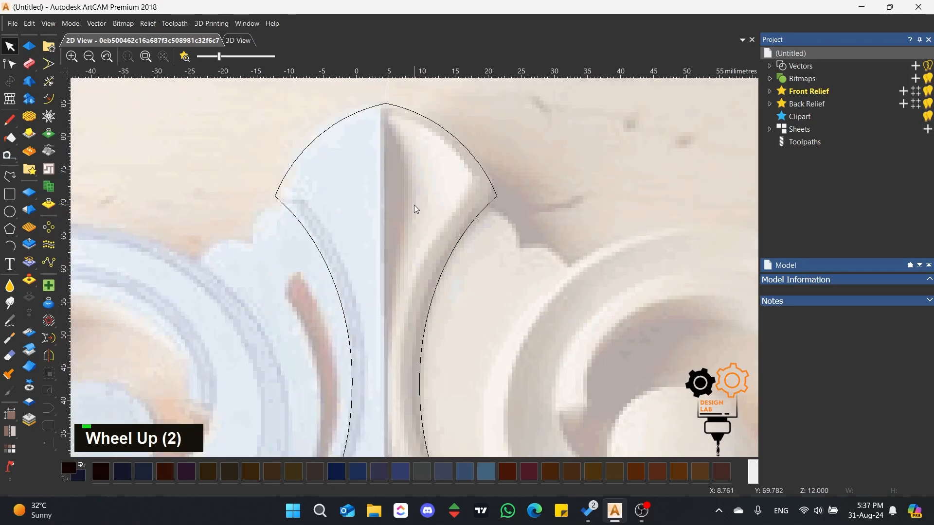
pyautogui.moveTo(459, 114); pyautogui.dragTo(436, 141)
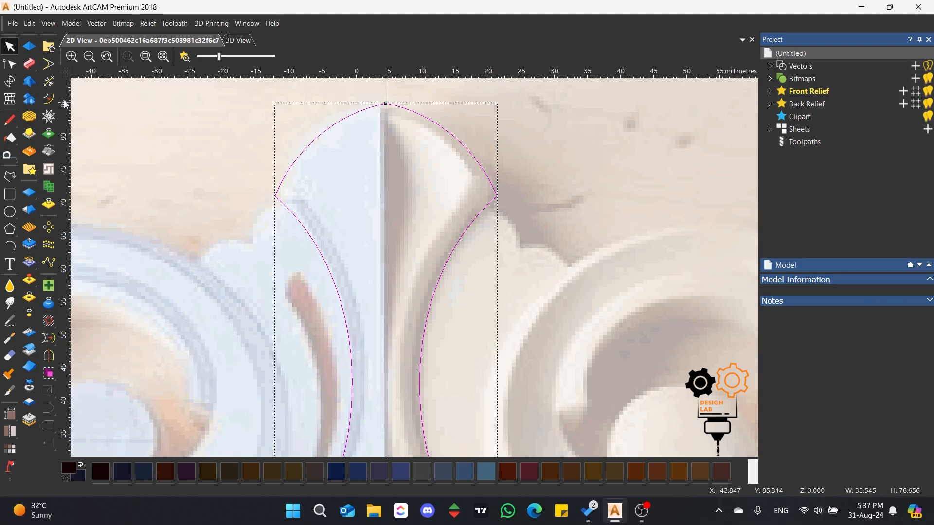
pyautogui.click(48, 98)
# Try offsetting the central outline inwards by about 3.07 mm, compare it with the bevel in 3D, and undo it.
pyautogui.moveTo(443, 132); pyautogui.dragTo(439, 153)
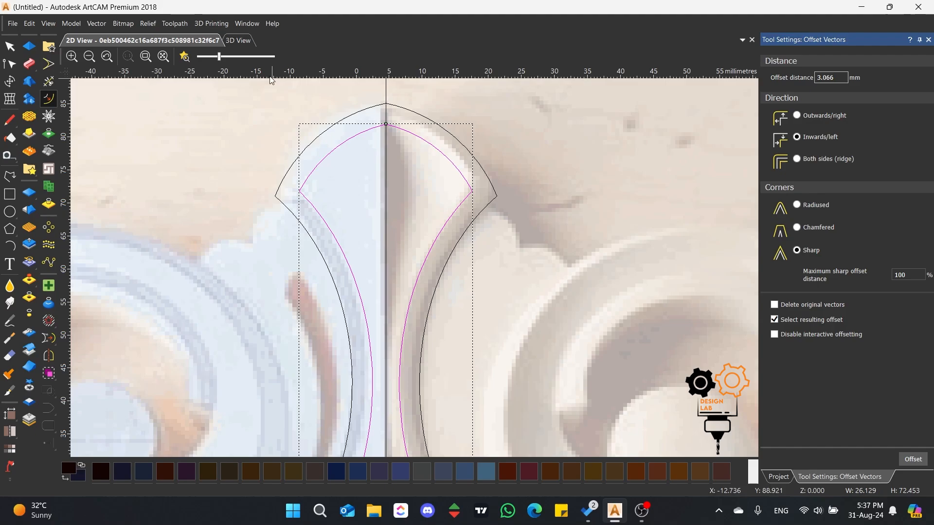
pyautogui.click(238, 41)
pyautogui.scroll(-2, 371, 136)
pyautogui.scroll(2, 404, 154)
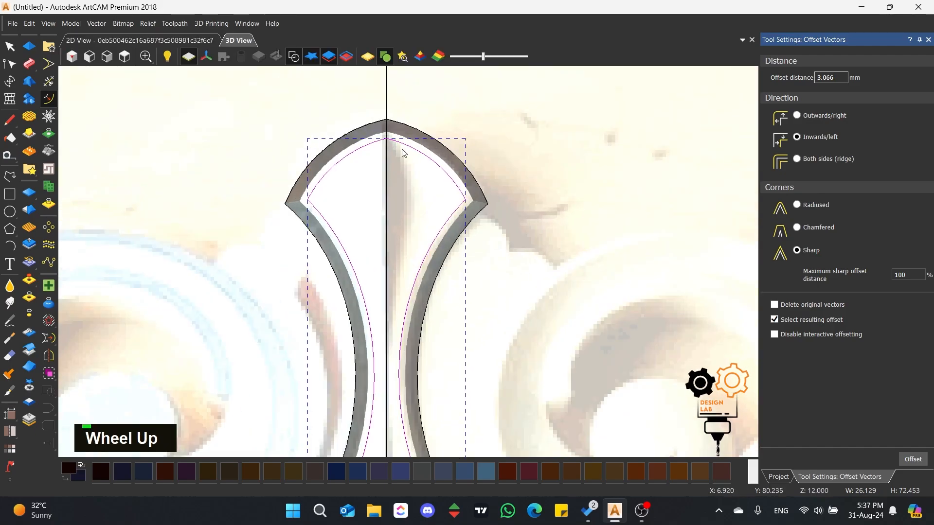
pyautogui.scroll(1, 429, 156)
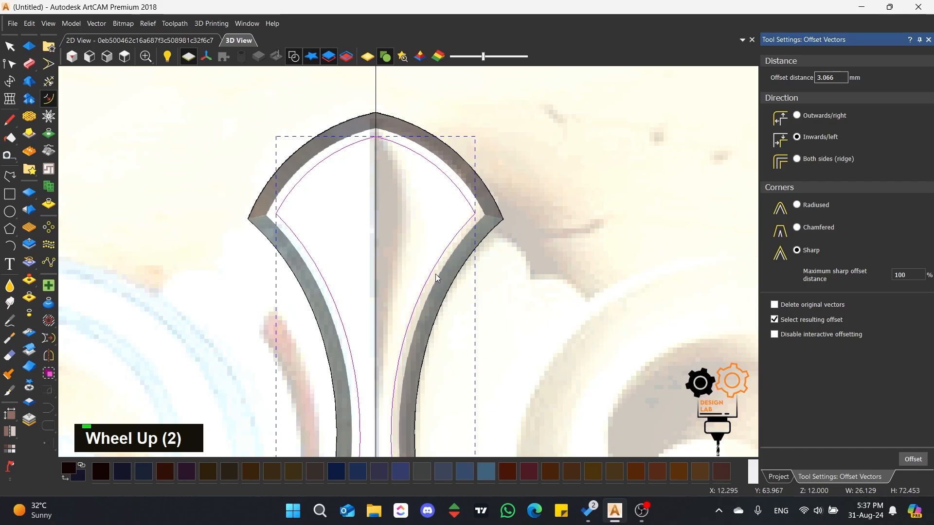
pyautogui.hotkey('ctrl', 'z')
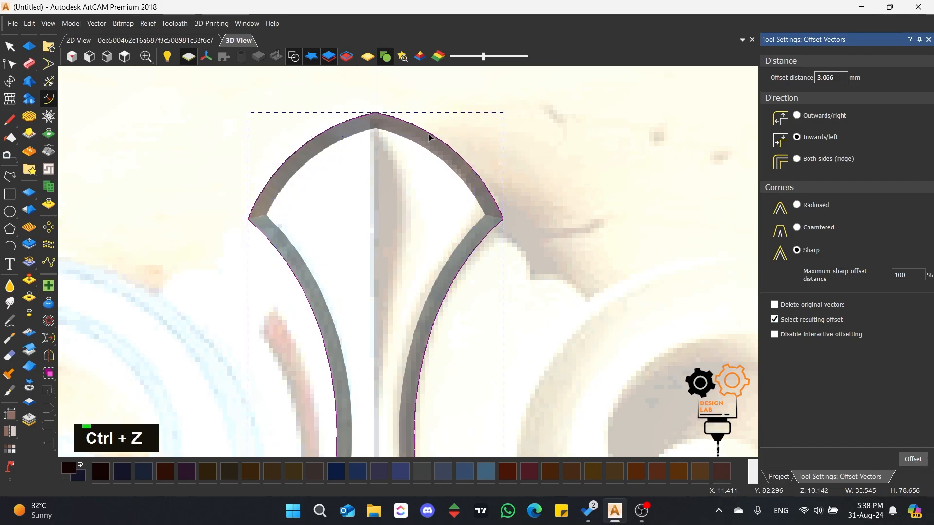
# Offset the central outline inwards by about 2.09 mm to the bevel's inner edge and preview a round 45-degree profile on the offset.
pyautogui.moveTo(431, 138); pyautogui.dragTo(428, 154)
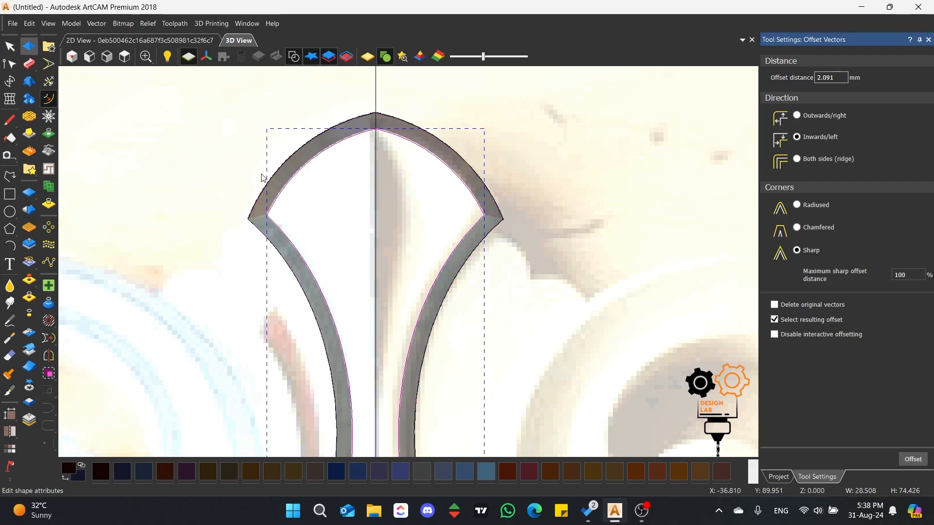
pyautogui.doubleClick(398, 138)
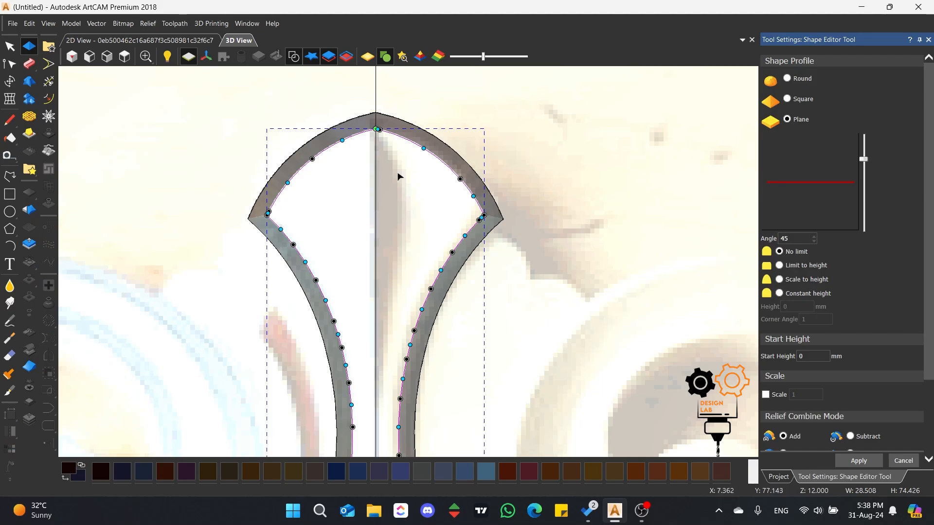
pyautogui.click(789, 79)
pyautogui.scroll(-2, 431, 198)
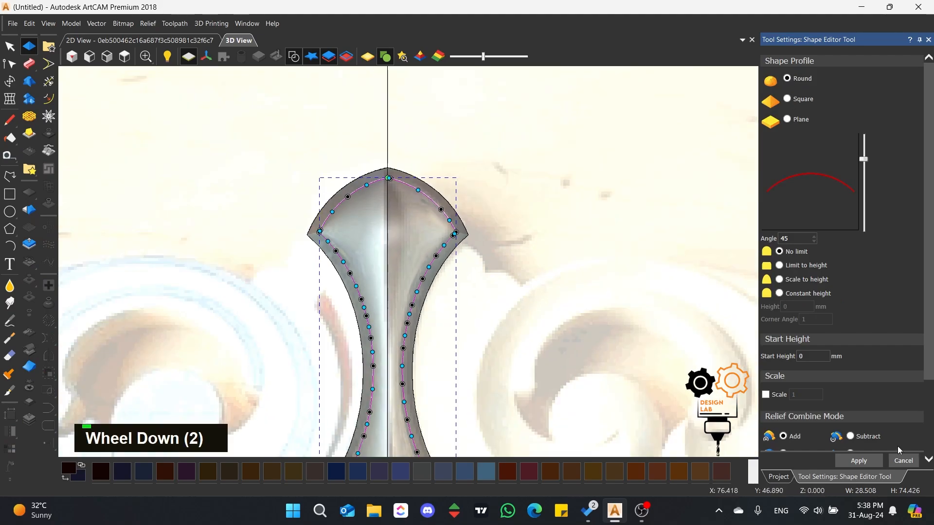
pyautogui.scroll(-1, 642, 404)
pyautogui.moveTo(365, 360); pyautogui.dragTo(508, 194, button='middle')
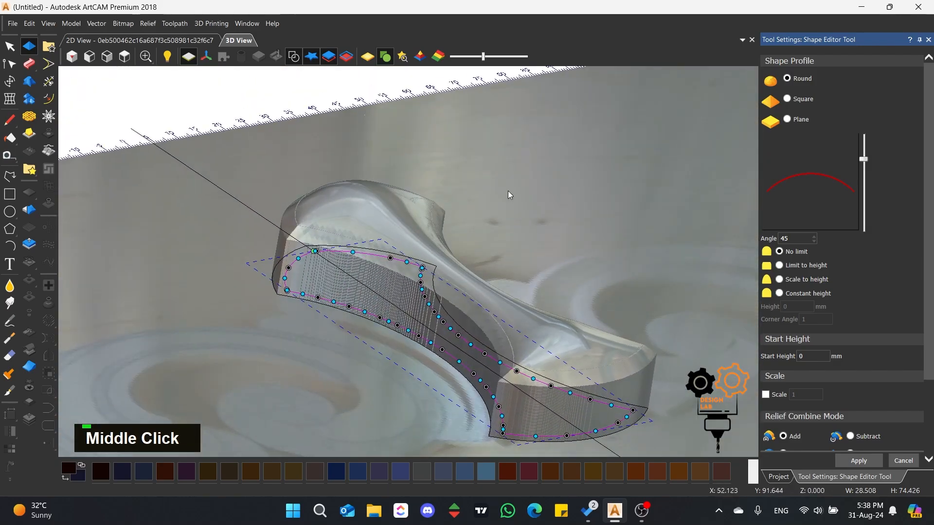
# Subtract the round profile from the relief inside the offset outline, apply it, and inspect the hollowed central piece.
pyautogui.click(850, 436)
pyautogui.scroll(2, 351, 219)
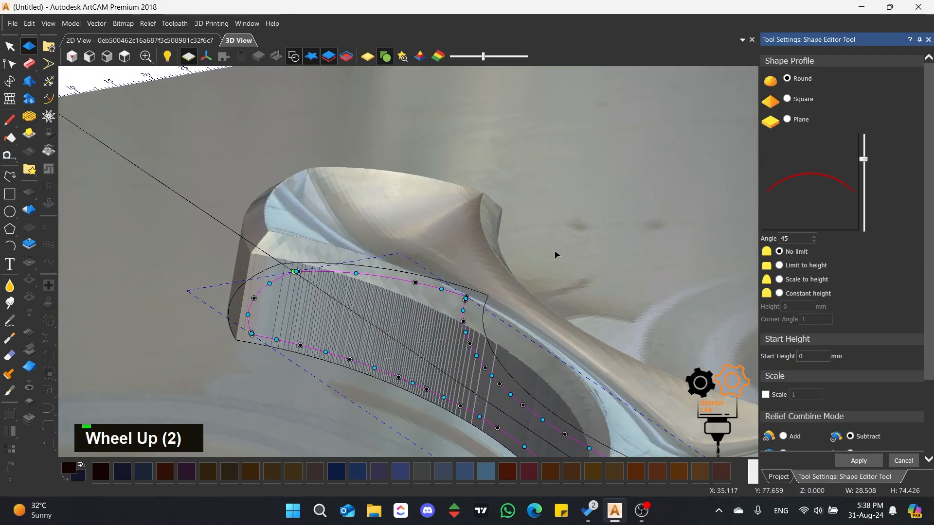
pyautogui.moveTo(557, 255); pyautogui.dragTo(490, 292, button='middle')
pyautogui.scroll(3, 614, 246)
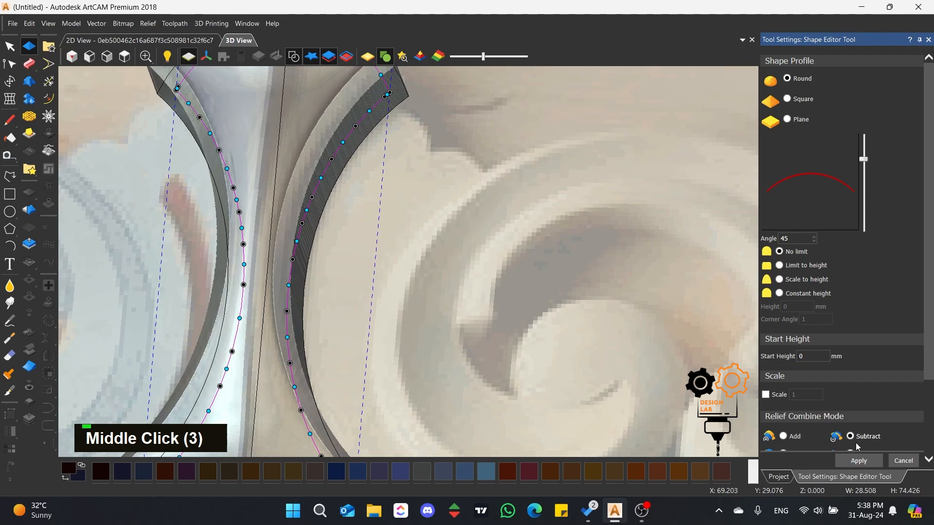
pyautogui.click(858, 460)
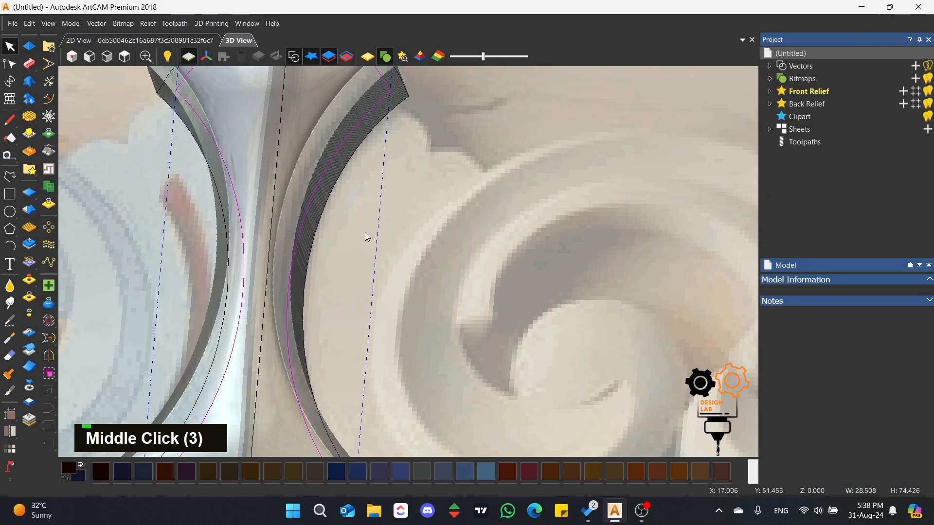
pyautogui.scroll(-4, 364, 229)
pyautogui.click(129, 59)
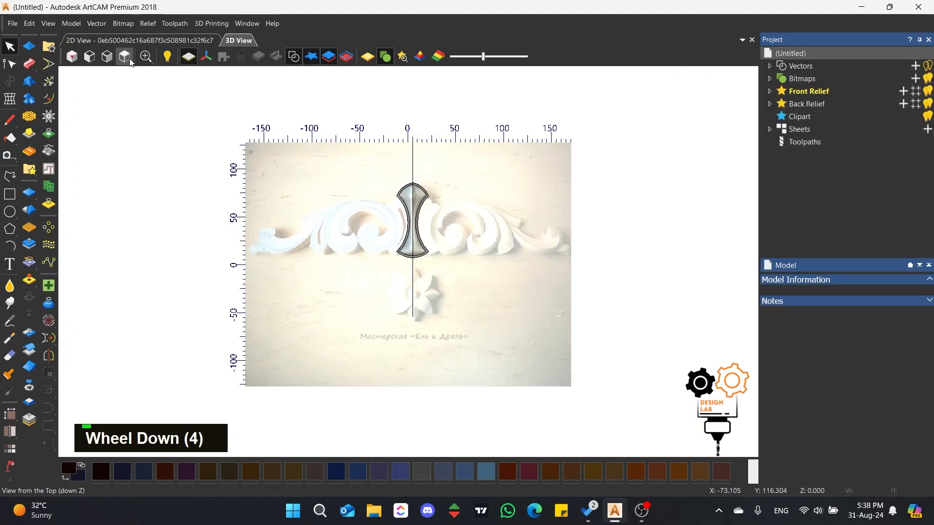
pyautogui.scroll(5, 426, 230)
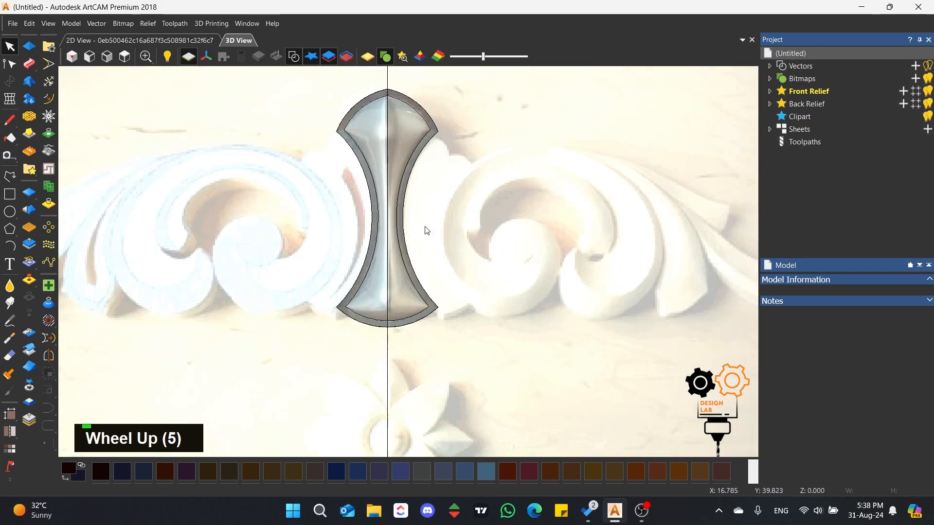
pyautogui.scroll(5, 389, 178)
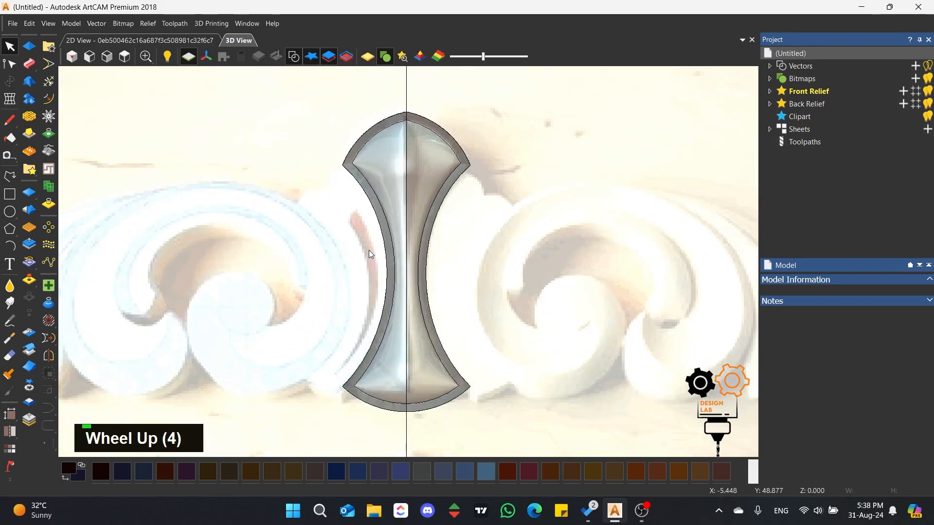
pyautogui.moveTo(368, 250); pyautogui.dragTo(537, 151, button='middle')
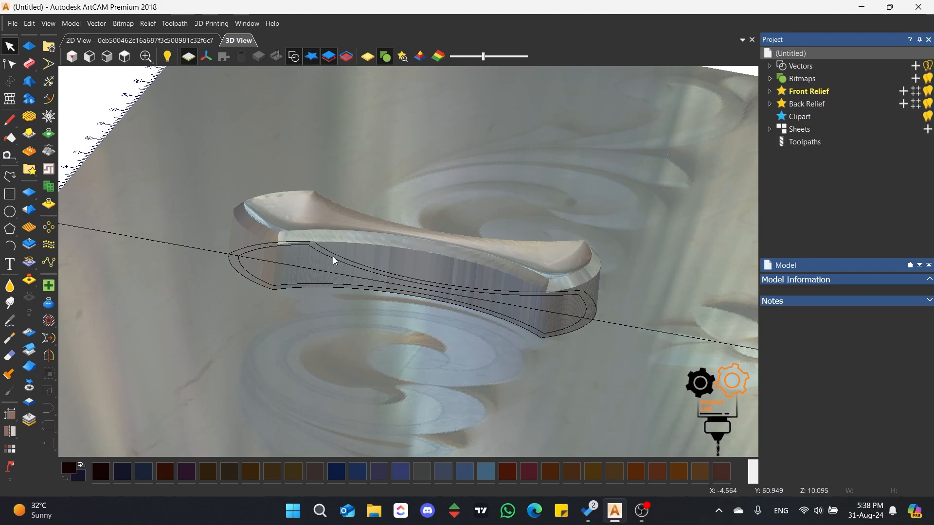
# Draw a circle of about 43.4 mm radius centred on the central piece, enclosing its whole outline.
pyautogui.click(125, 56)
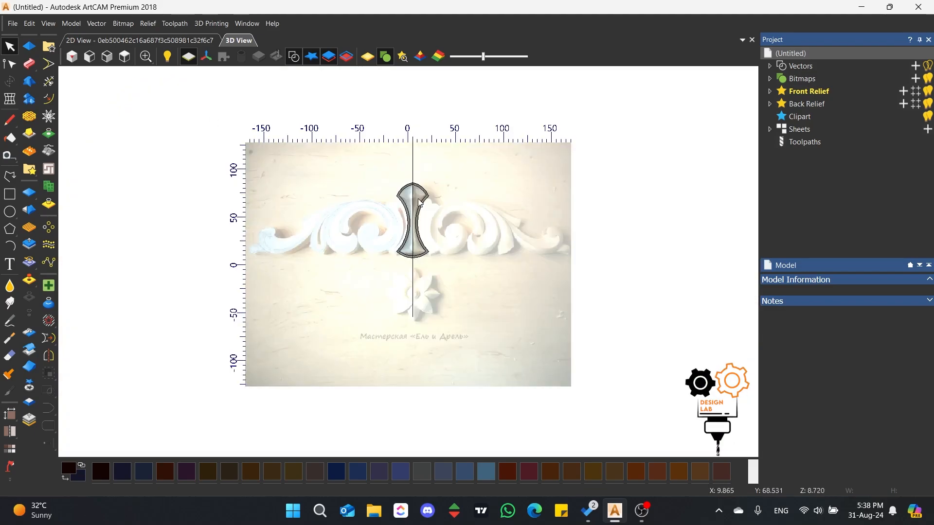
pyautogui.scroll(4, 417, 202)
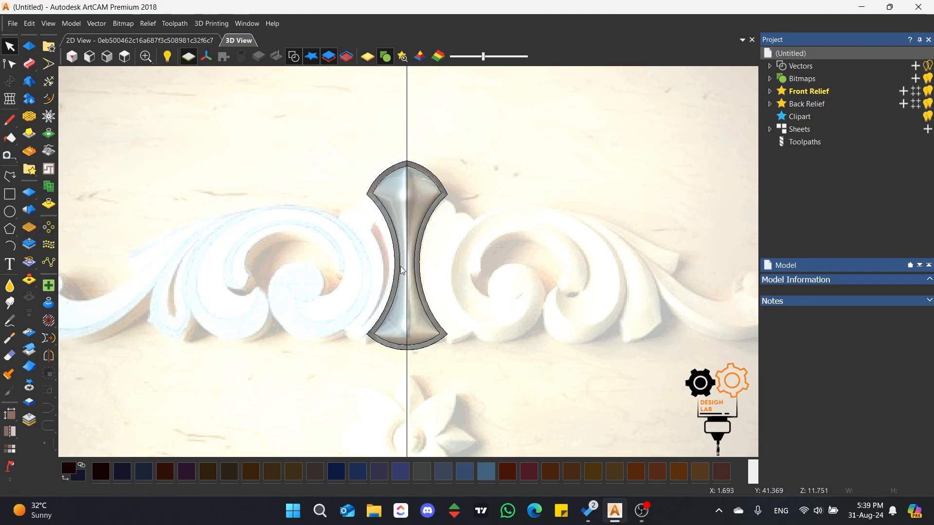
pyautogui.click(8, 213)
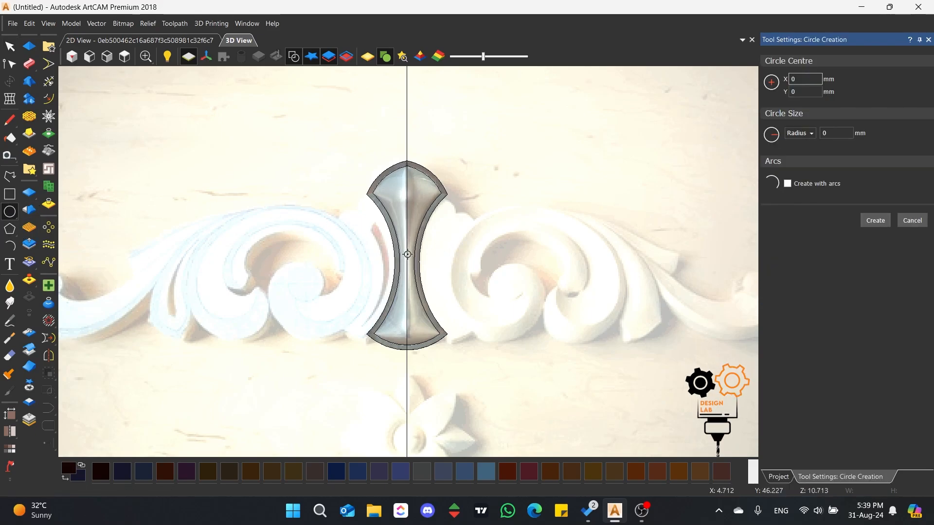
pyautogui.moveTo(407, 253); pyautogui.dragTo(455, 162)
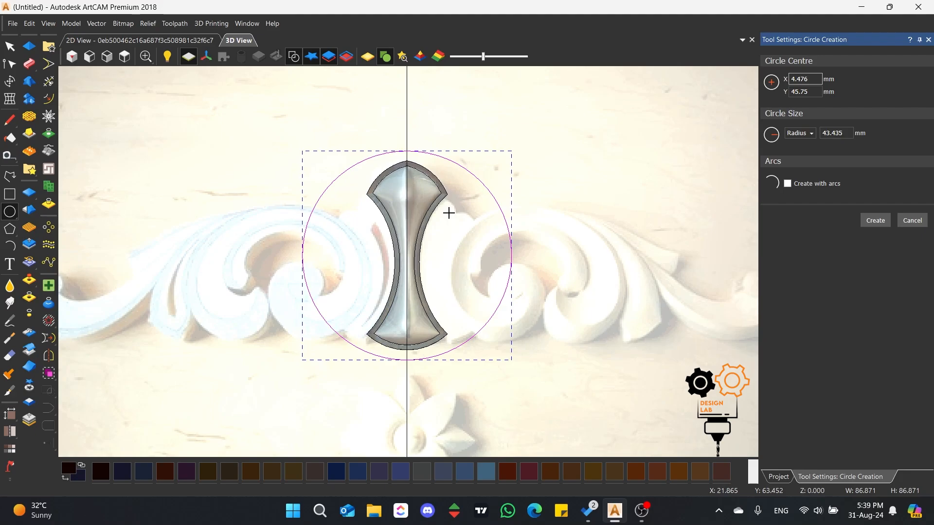
# Start Fade Relief on the circle and inspect the linear fade preview on the central piece in 3D.
pyautogui.click(30, 368)
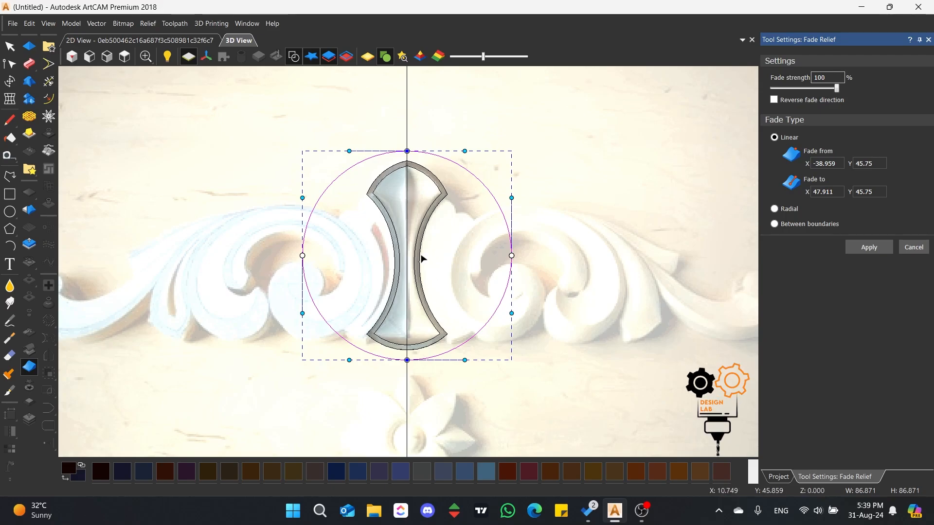
pyautogui.scroll(6, 394, 263)
pyautogui.moveTo(382, 292); pyautogui.dragTo(457, 391, button='middle')
pyautogui.moveTo(512, 250); pyautogui.dragTo(486, 210, button='middle')
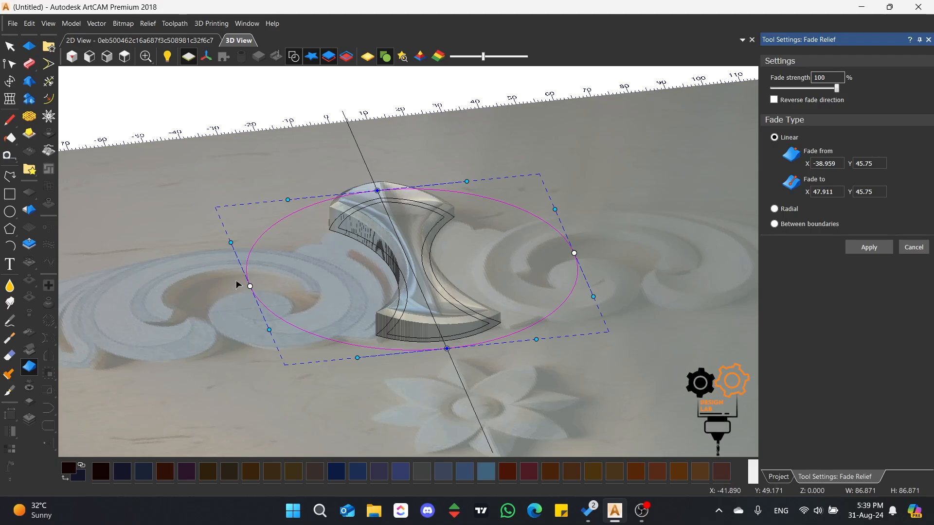
pyautogui.moveTo(463, 247); pyautogui.dragTo(414, 276, button='middle')
pyautogui.scroll(1, 391, 246)
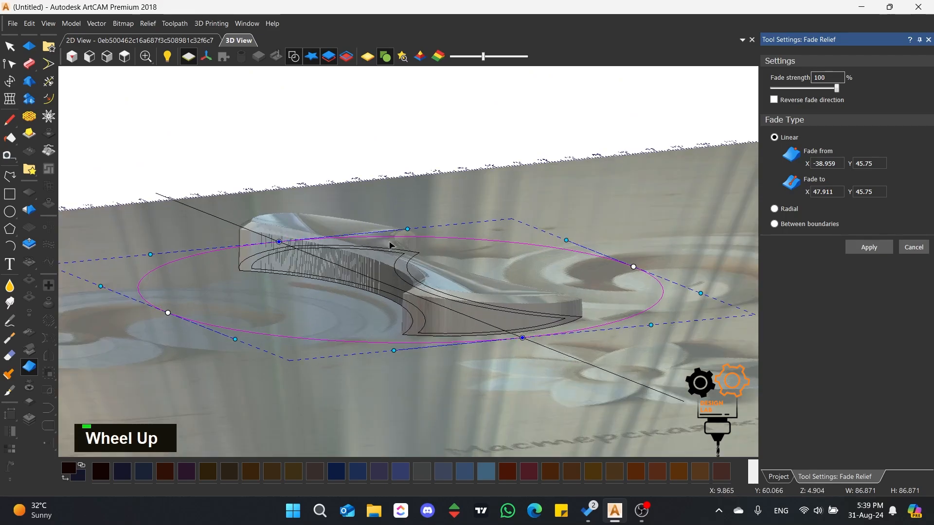
pyautogui.moveTo(390, 245); pyautogui.dragTo(400, 320, button='middle')
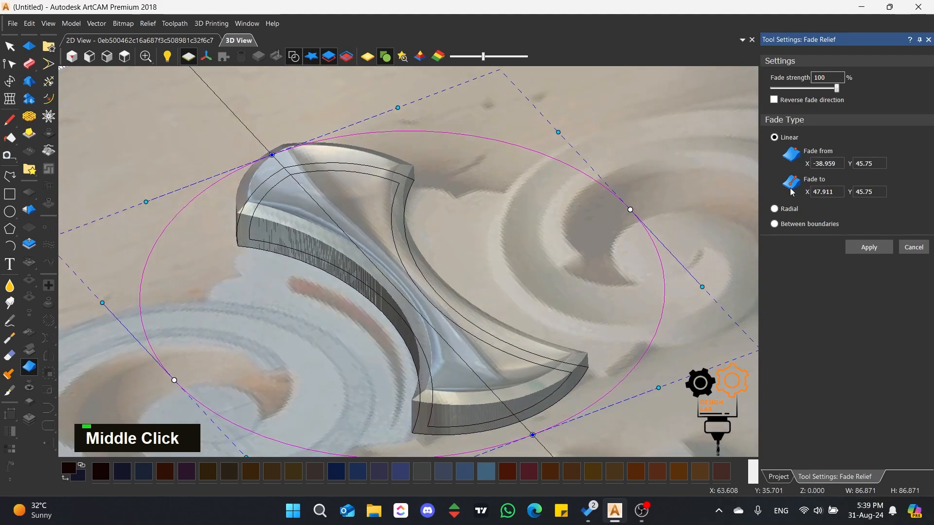
# Change the fade type to Radial and inspect its effect on the central piece from several angles.
pyautogui.click(774, 209)
pyautogui.scroll(-1, 355, 265)
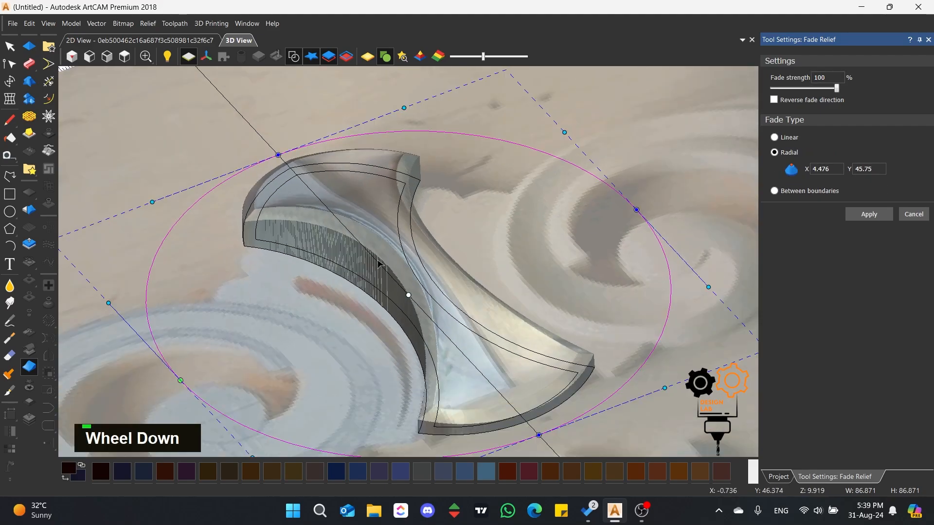
pyautogui.scroll(2, 355, 265)
pyautogui.scroll(-3, 340, 266)
pyautogui.scroll(1, 334, 267)
pyautogui.moveTo(333, 267); pyautogui.dragTo(387, 354, button='middle')
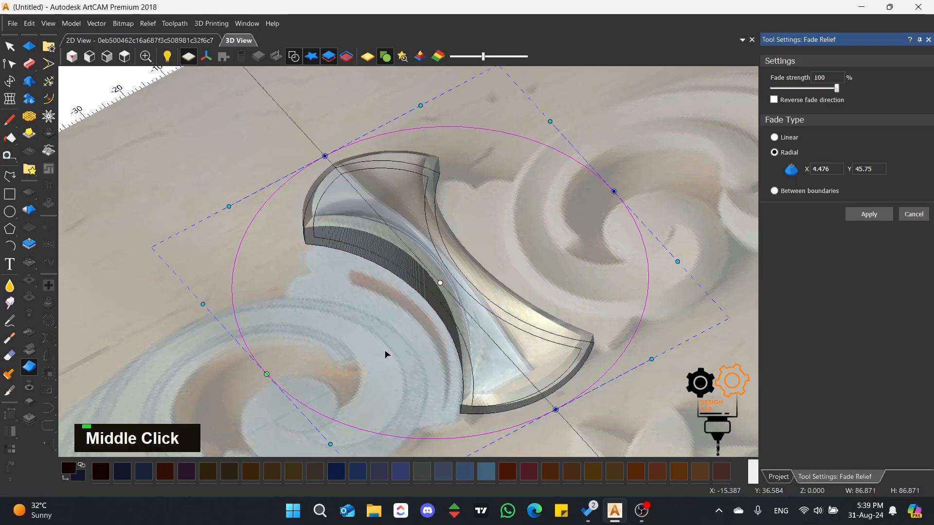
pyautogui.moveTo(541, 248); pyautogui.dragTo(400, 253, button='middle')
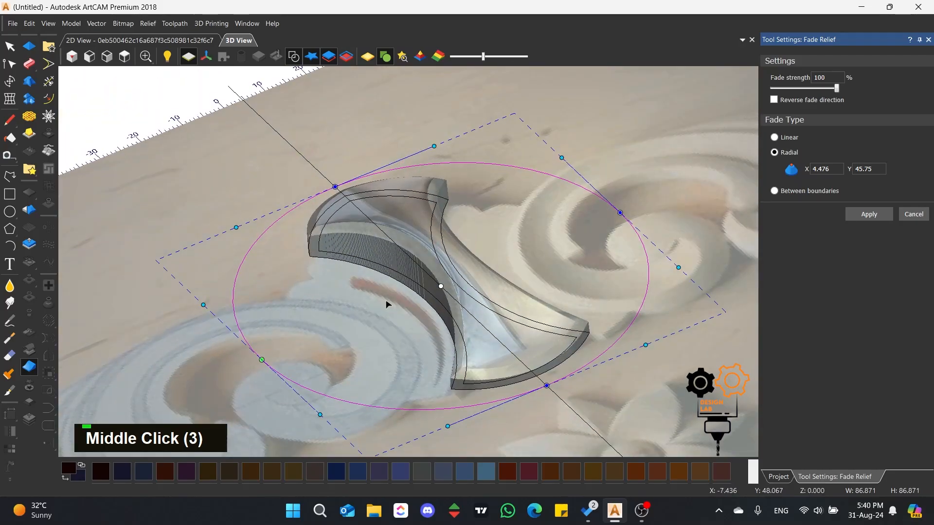
pyautogui.scroll(2, 387, 304)
pyautogui.moveTo(388, 305); pyautogui.dragTo(511, 307, button='middle')
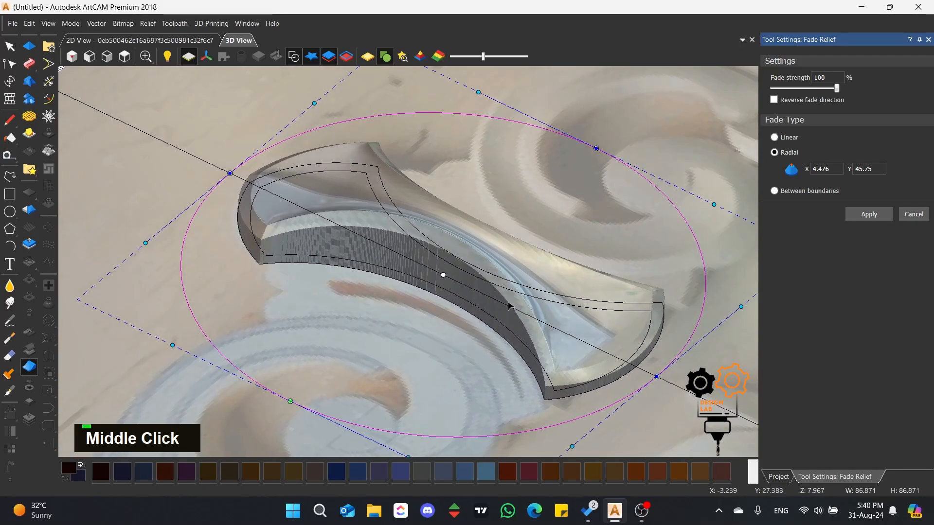
# Reverse the radial fade direction, set the fade strength to 61%, apply it to the relief, and deselect the circle.
pyautogui.click(774, 100)
pyautogui.scroll(-1, 456, 210)
pyautogui.scroll(2, 367, 254)
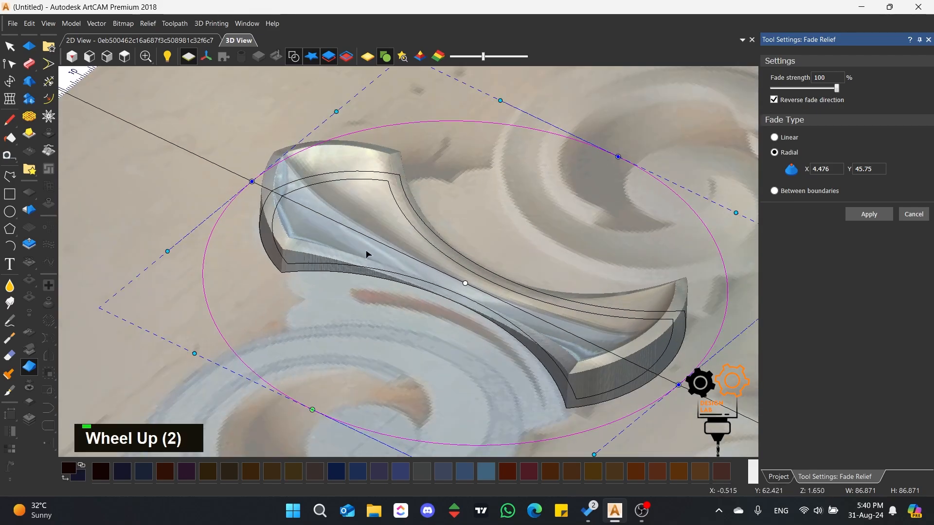
pyautogui.moveTo(367, 254); pyautogui.dragTo(455, 279, button='middle')
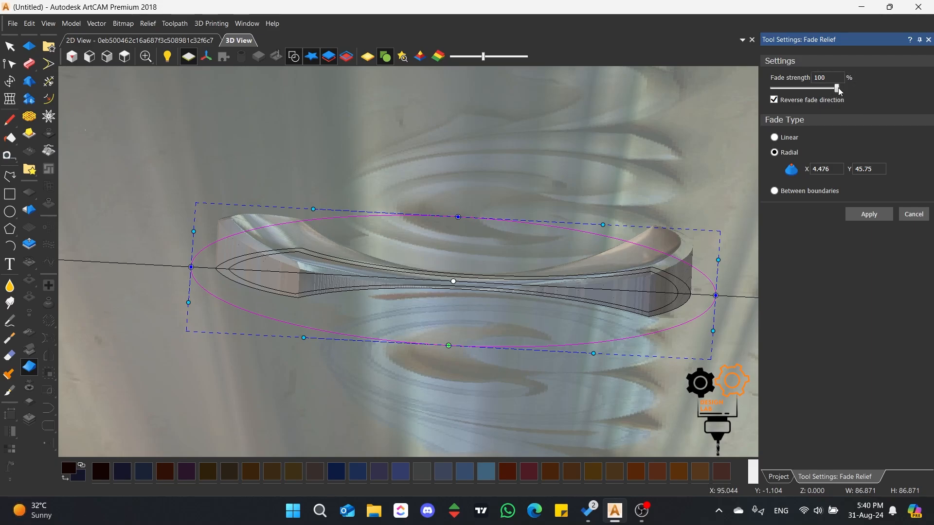
pyautogui.moveTo(839, 91); pyautogui.dragTo(813, 95)
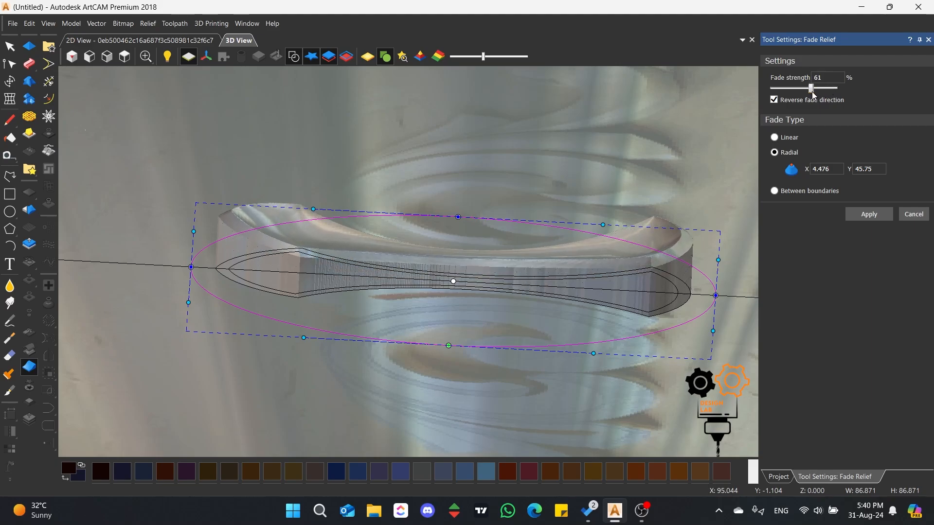
pyautogui.click(868, 214)
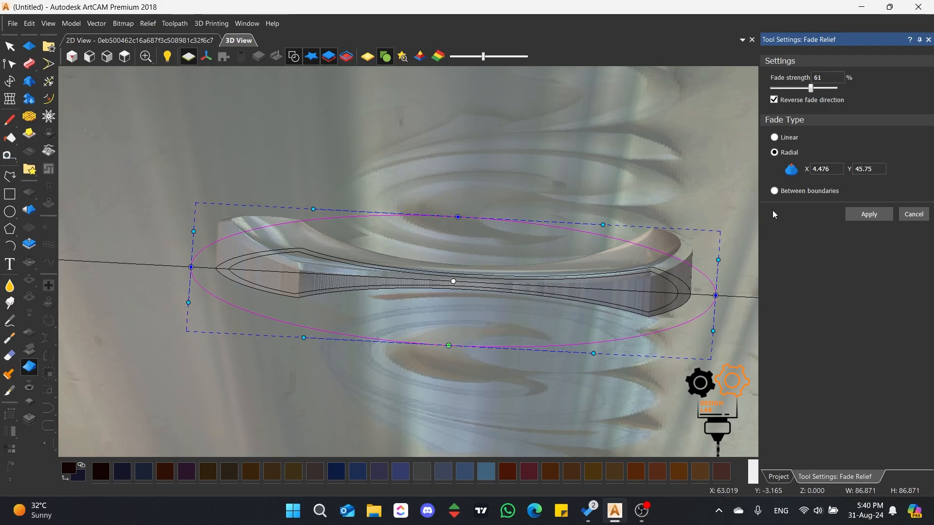
pyautogui.click(908, 217)
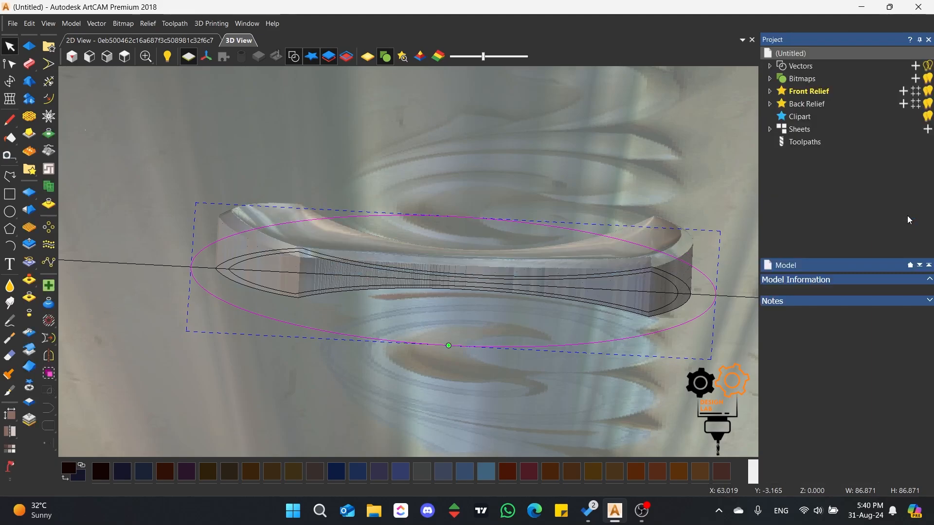
pyautogui.click(448, 173)
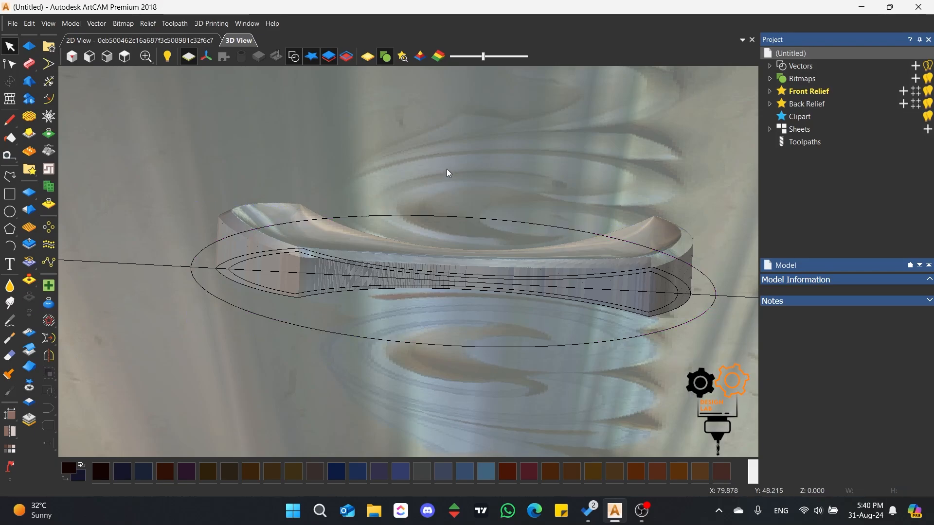
# Examine the faded central piece from above and the carved scroll beside it in the 2D view.
pyautogui.moveTo(468, 180); pyautogui.dragTo(243, 219, button='middle')
pyautogui.click(130, 58)
pyautogui.scroll(5, 430, 199)
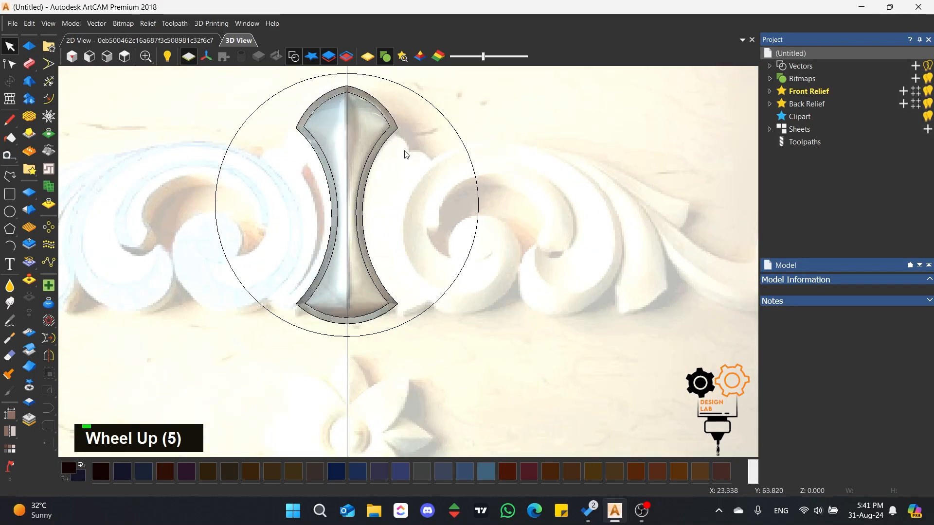
pyautogui.scroll(1, 406, 155)
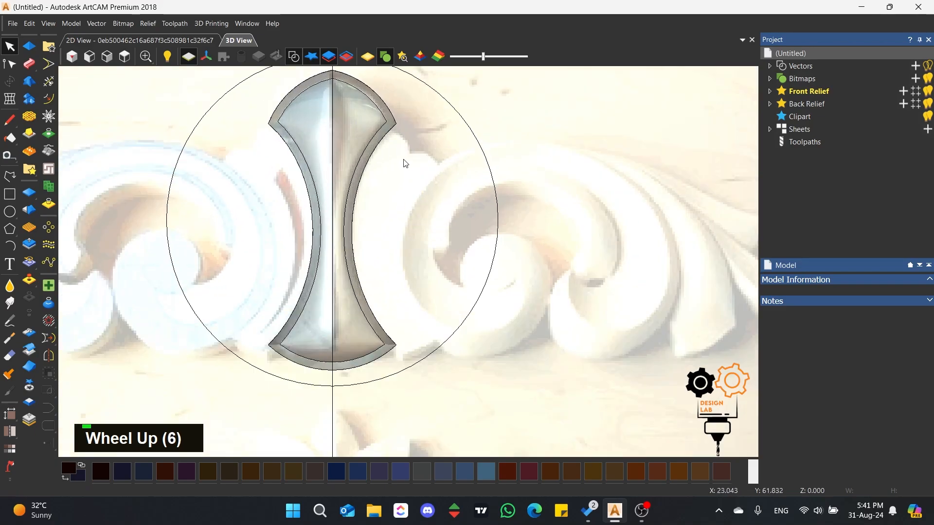
pyautogui.click(10, 177)
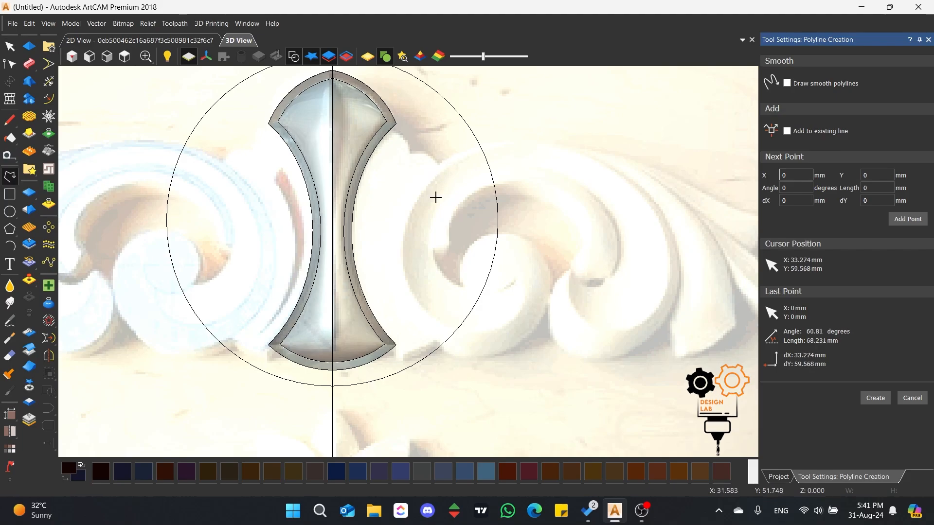
pyautogui.click(142, 42)
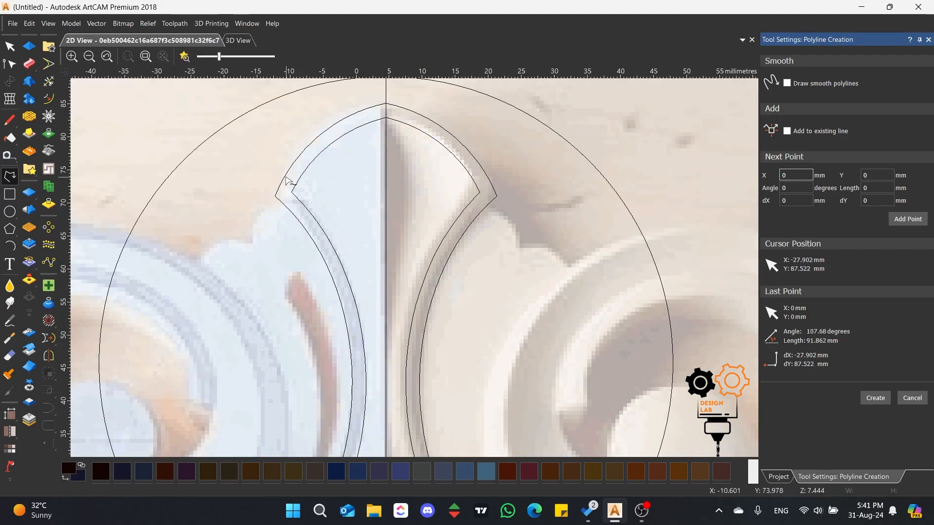
pyautogui.scroll(-4, 365, 198)
pyautogui.scroll(3, 429, 290)
pyautogui.scroll(1, 430, 229)
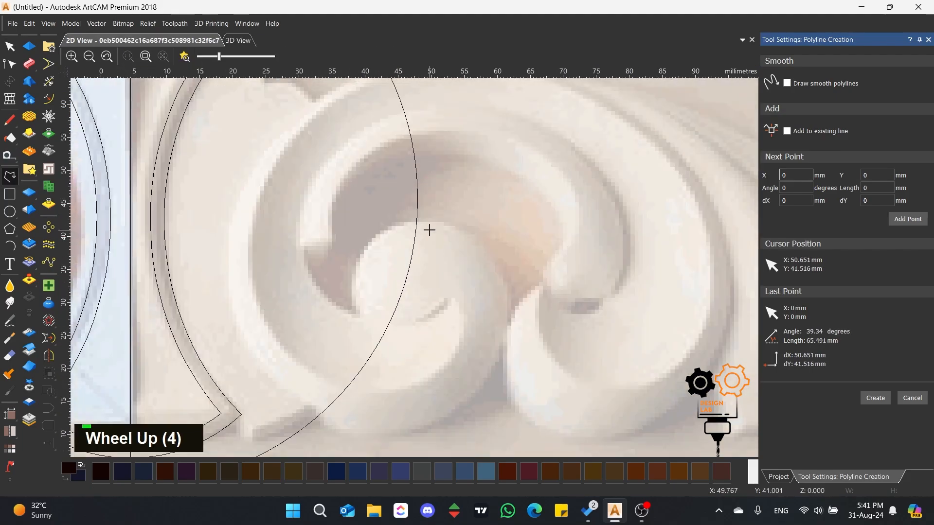
pyautogui.scroll(-1, 392, 246)
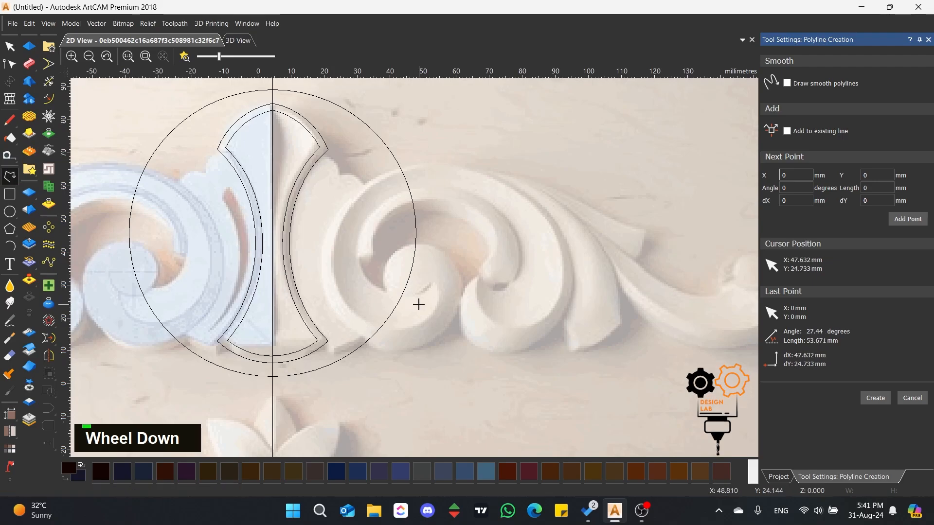
# Draw a circle of about 11.35 mm radius over the round eye of the scroll right of the central piece.
pyautogui.click(9, 211)
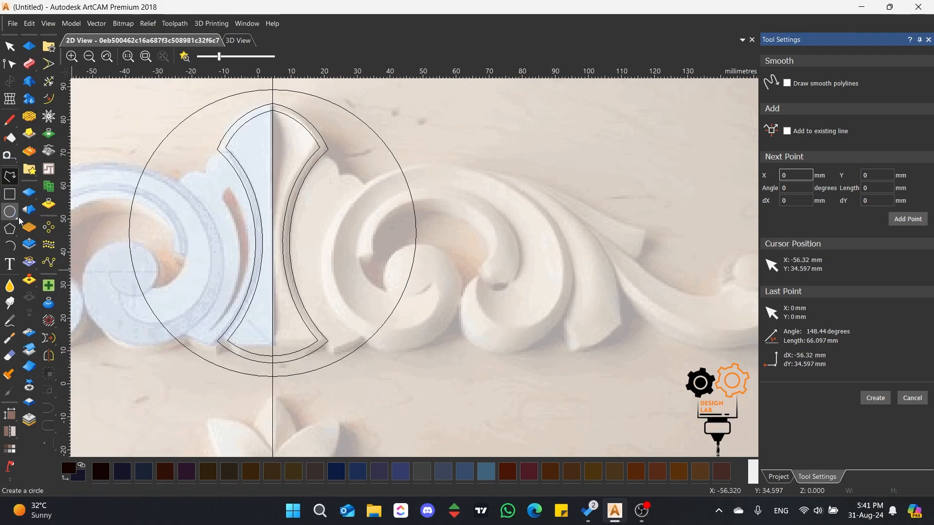
pyautogui.click(419, 271)
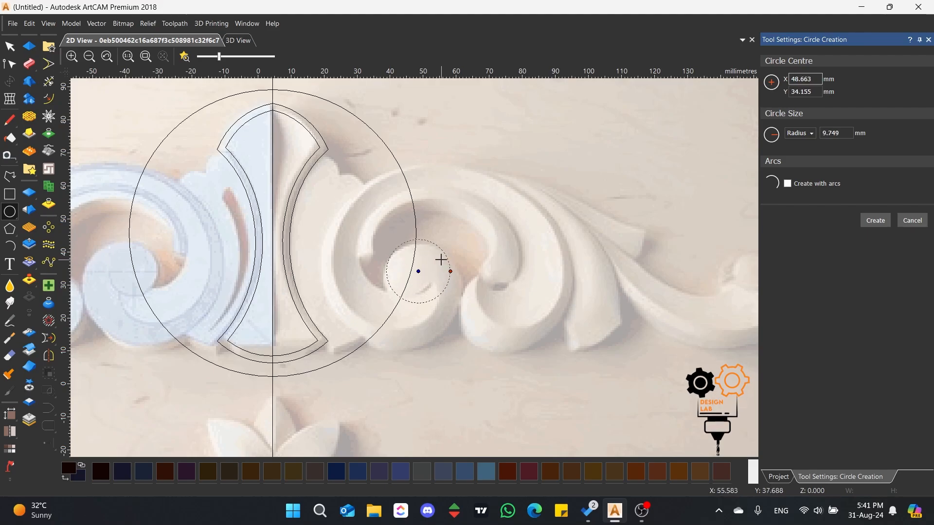
pyautogui.moveTo(420, 272)
pyautogui.mouseDown()
pyautogui.moveTo(455, 278)
pyautogui.moveTo(420, 282)
pyautogui.mouseUp()
pyautogui.press('Return')
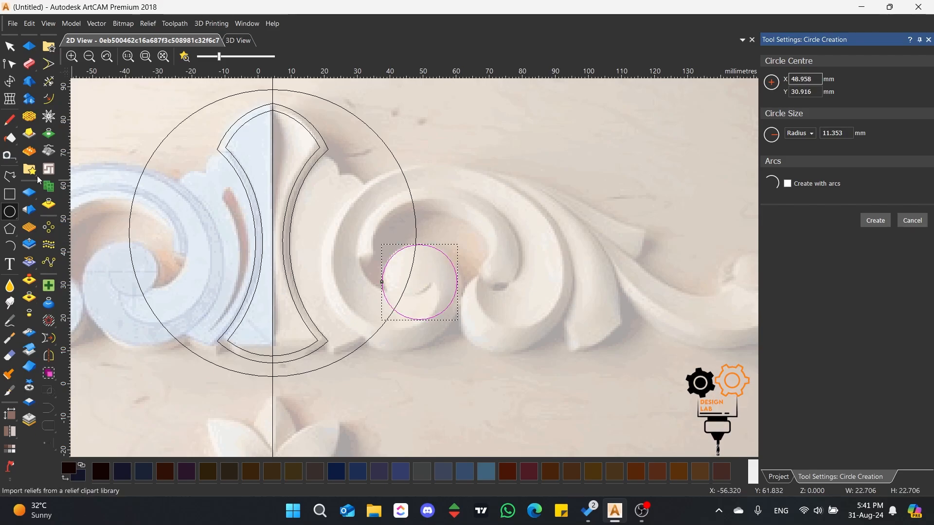
# Draw a rough seven-point polyline spiralling from inside the small circle around the right-hand scroll to its inner curl.
pyautogui.click(9, 177)
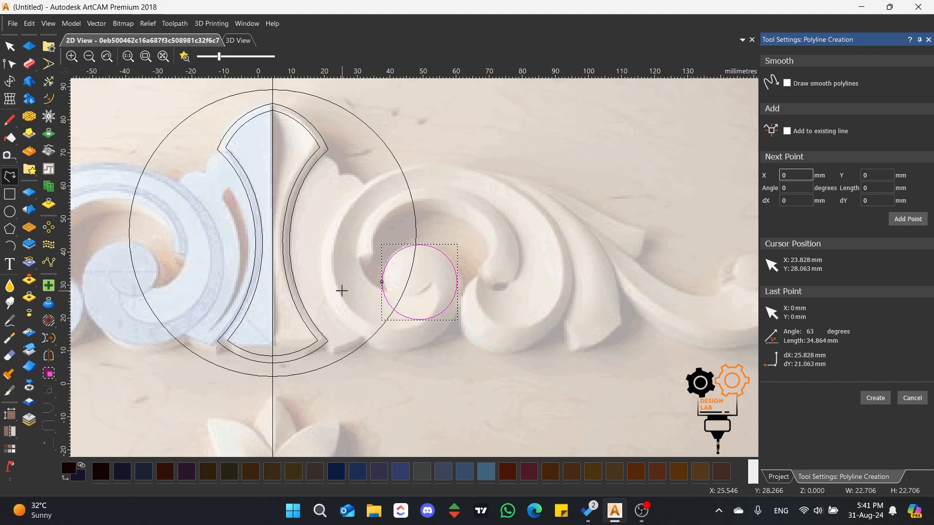
pyautogui.click(417, 292)
pyautogui.click(416, 245)
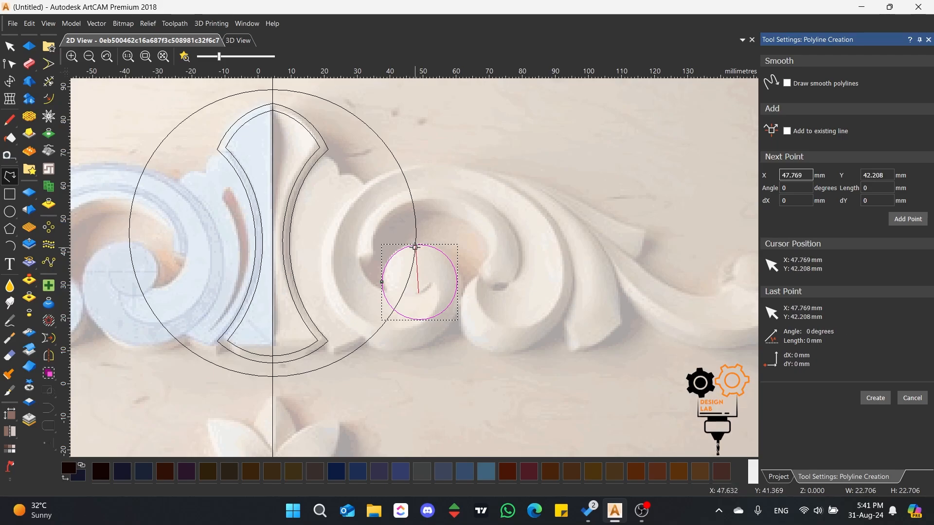
pyautogui.click(459, 304)
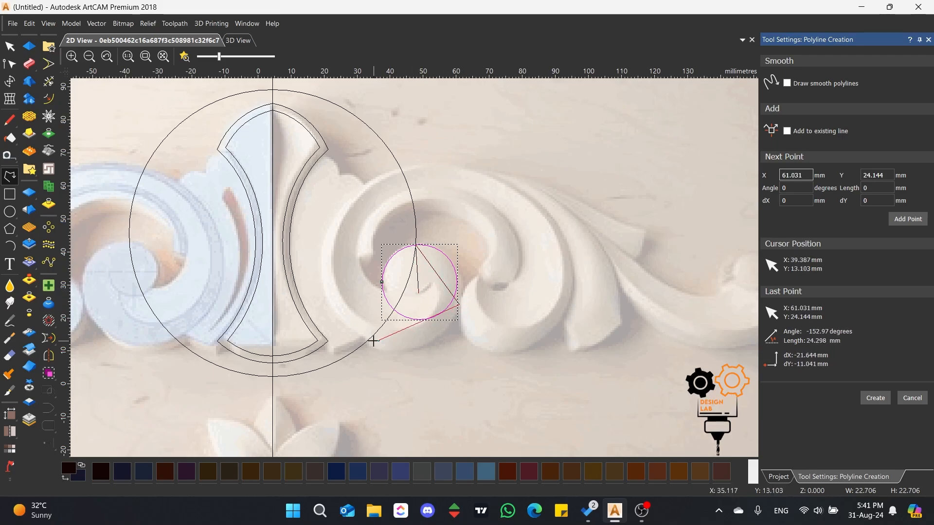
pyautogui.click(338, 321)
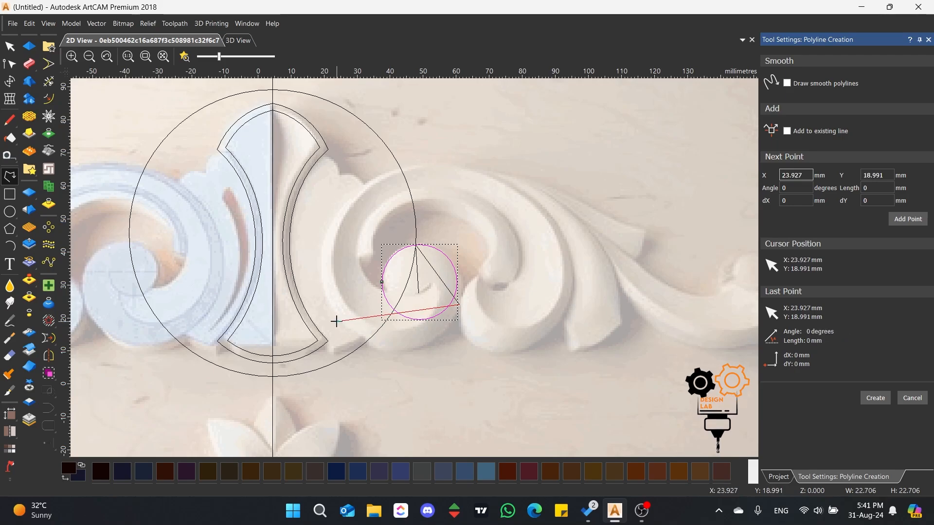
pyautogui.click(421, 165)
pyautogui.click(549, 337)
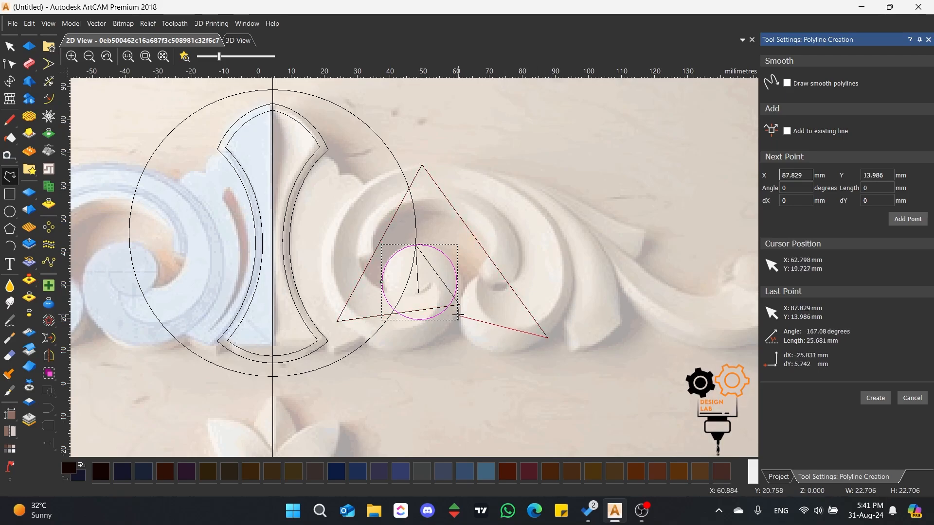
pyautogui.click(477, 277)
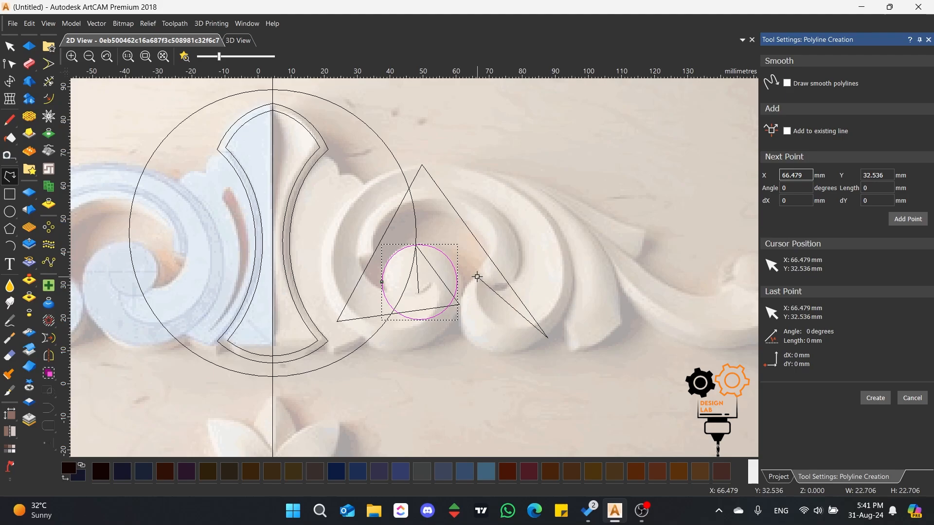
pyautogui.press('space')
# Smooth the polyline's two nodes at the round eye and bend its innermost spans to curl around the eye.
pyautogui.click(9, 63)
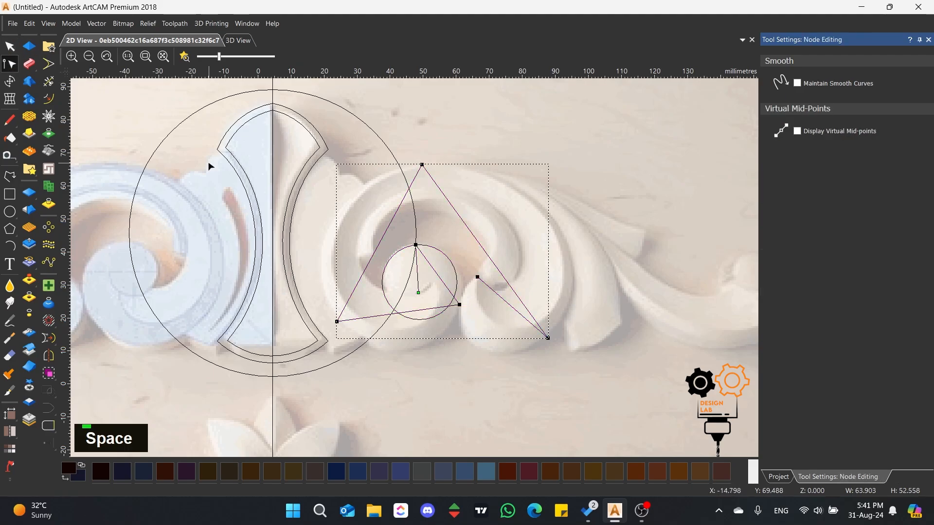
pyautogui.press('s')
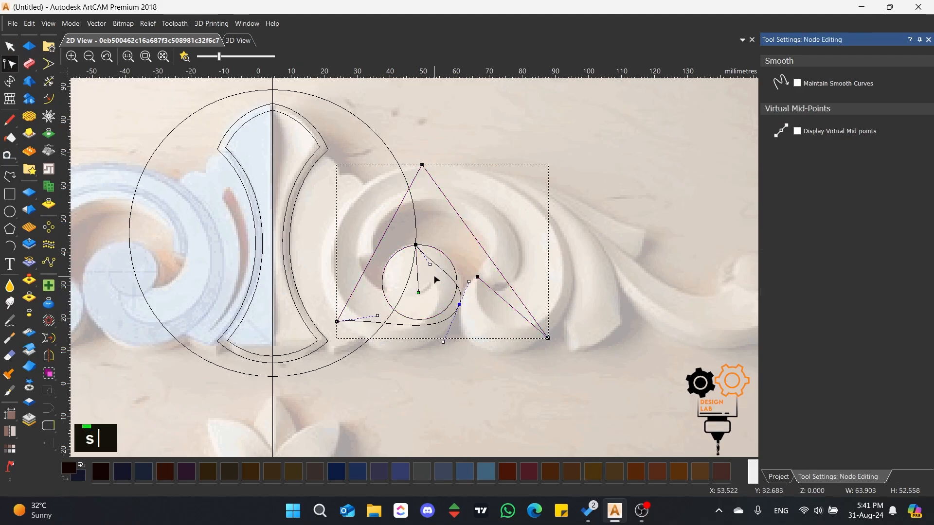
pyautogui.press('s')
pyautogui.moveTo(424, 290); pyautogui.dragTo(381, 297)
pyautogui.moveTo(399, 249); pyautogui.dragTo(374, 252)
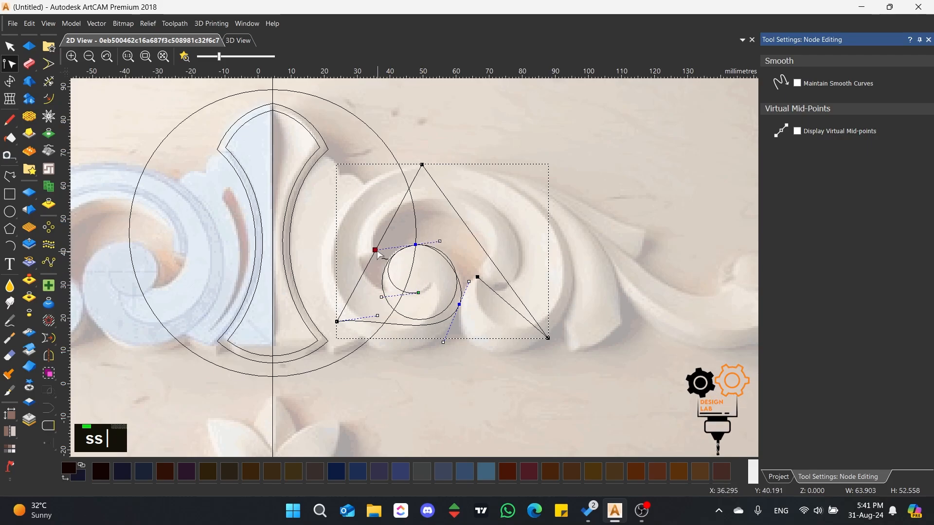
pyautogui.moveTo(381, 298); pyautogui.dragTo(378, 301)
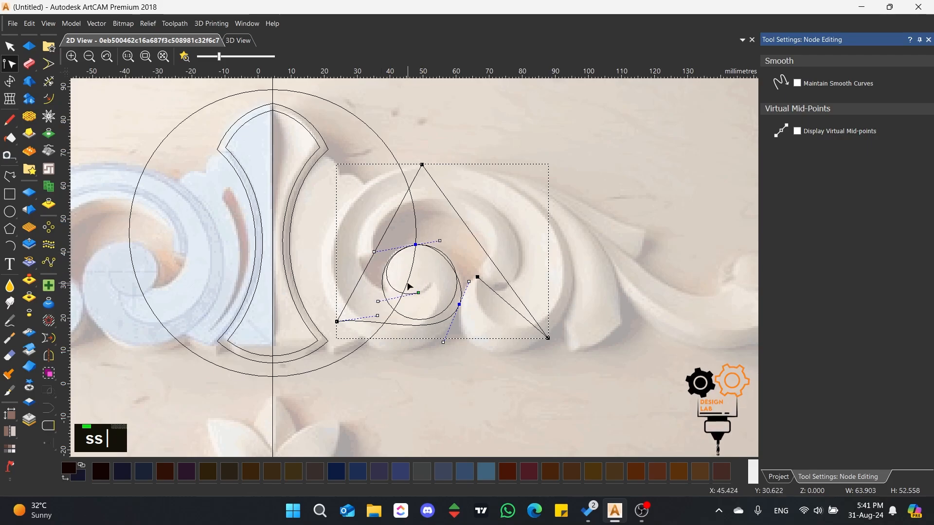
pyautogui.moveTo(439, 241); pyautogui.dragTo(450, 241)
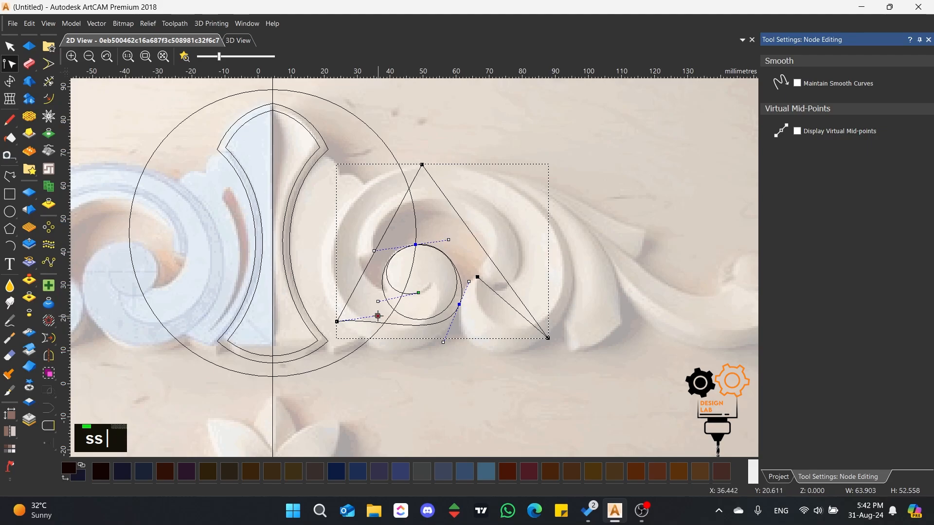
# Smooth the polyline's lower-left, top and lower-right nodes and bend the spans around both lower lobes of the scroll.
pyautogui.moveTo(378, 316); pyautogui.dragTo(378, 379)
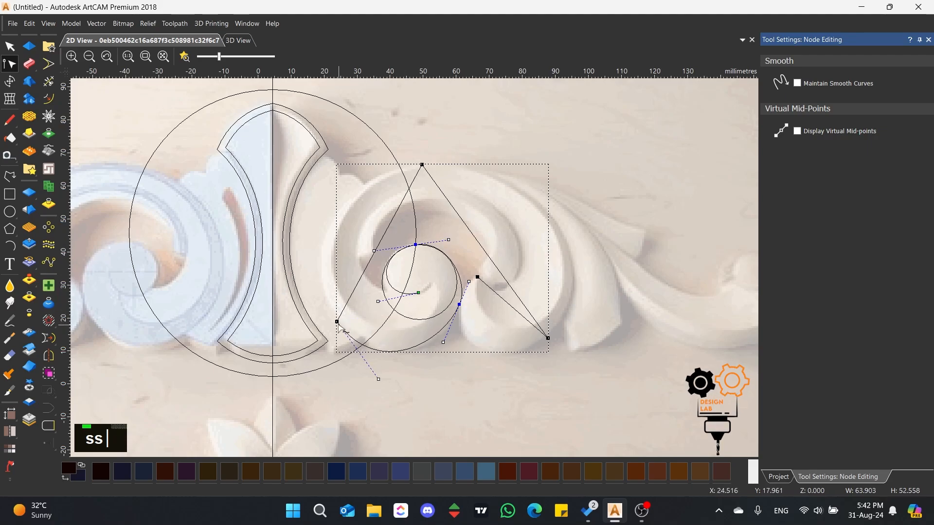
pyautogui.press('s')
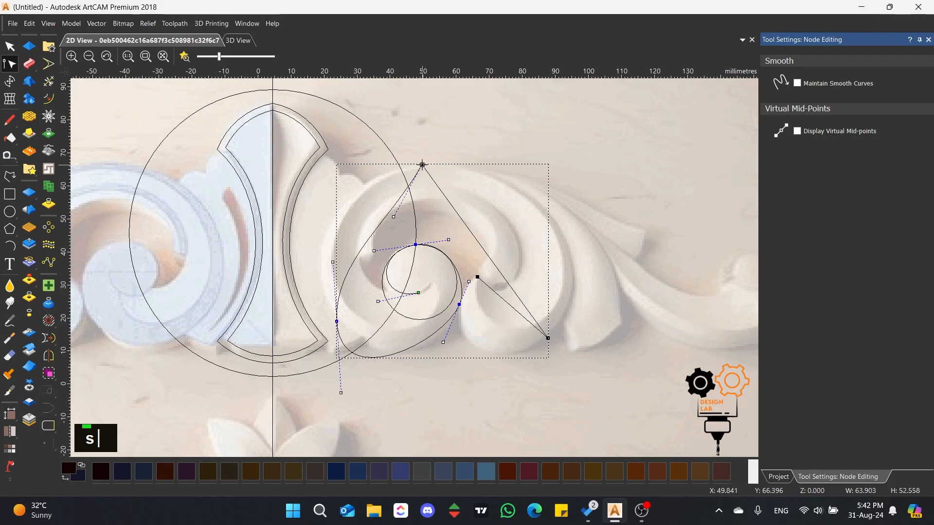
pyautogui.press('s')
pyautogui.press('s')
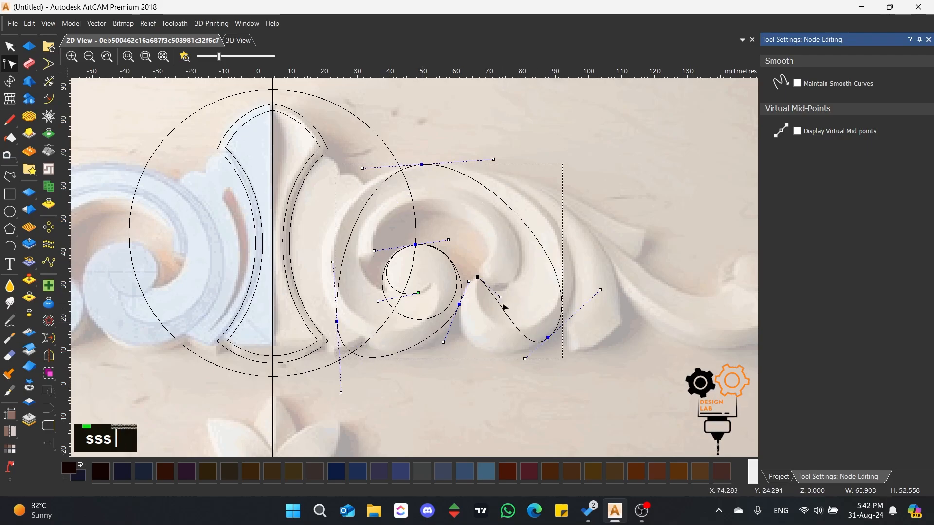
pyautogui.moveTo(501, 298); pyautogui.dragTo(435, 299)
pyautogui.moveTo(524, 359); pyautogui.dragTo(464, 390)
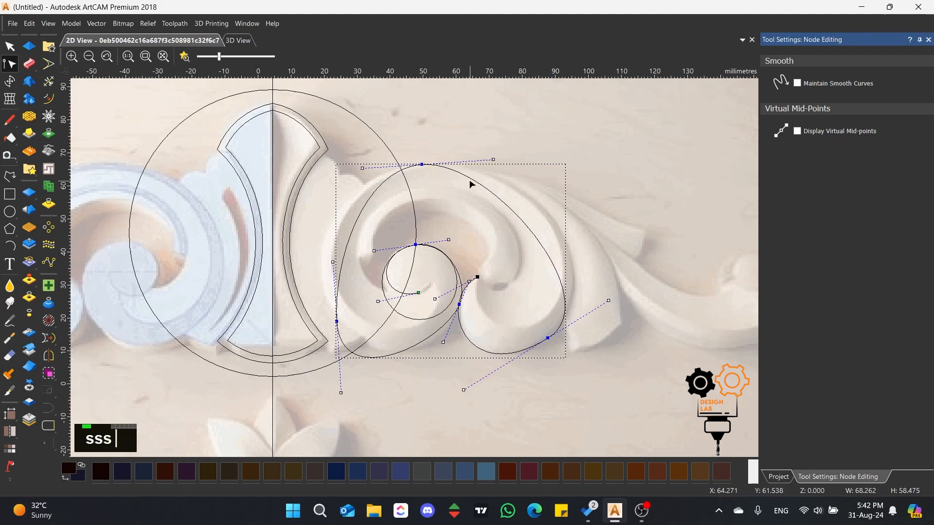
# Insert a node on the upper-right arc and fit the right side and lower-right lobe to the scroll's outer edge.
pyautogui.moveTo(493, 160); pyautogui.dragTo(571, 155)
pyautogui.press('i')
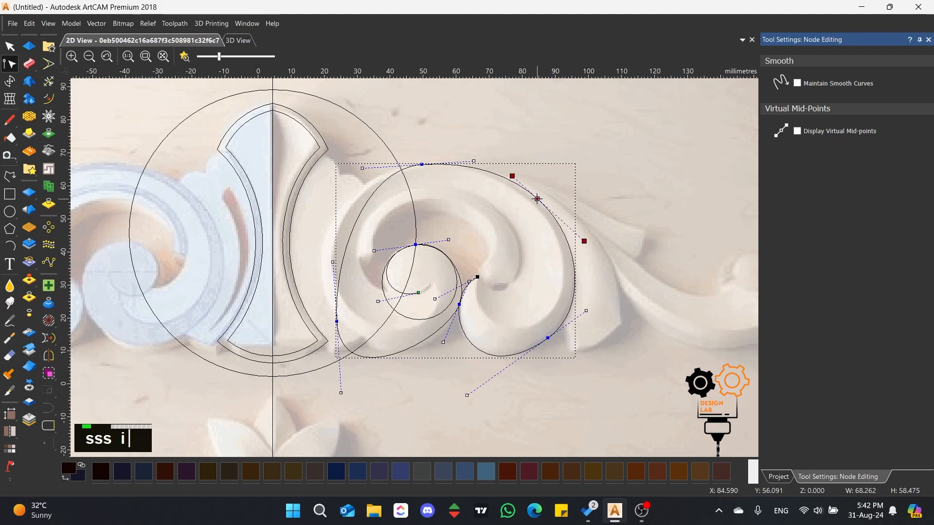
pyautogui.moveTo(467, 395); pyautogui.dragTo(482, 385)
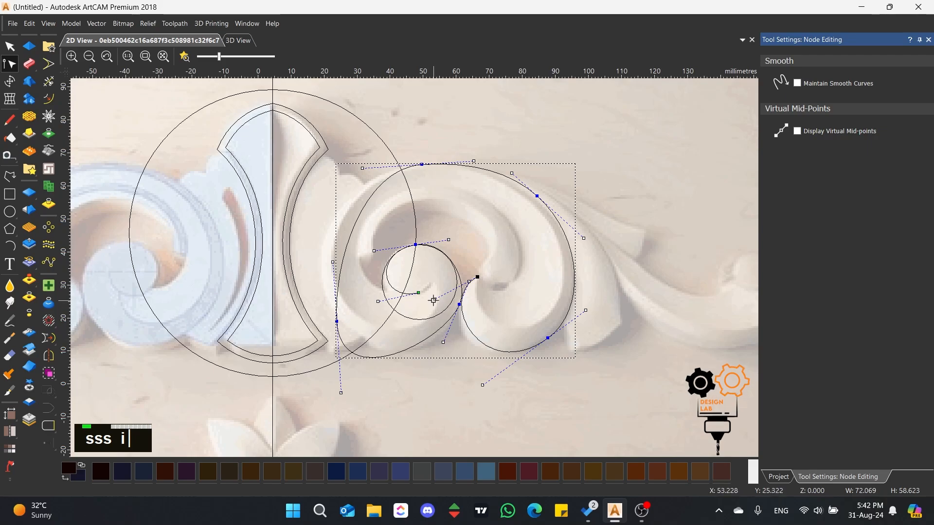
pyautogui.moveTo(435, 299); pyautogui.dragTo(431, 311)
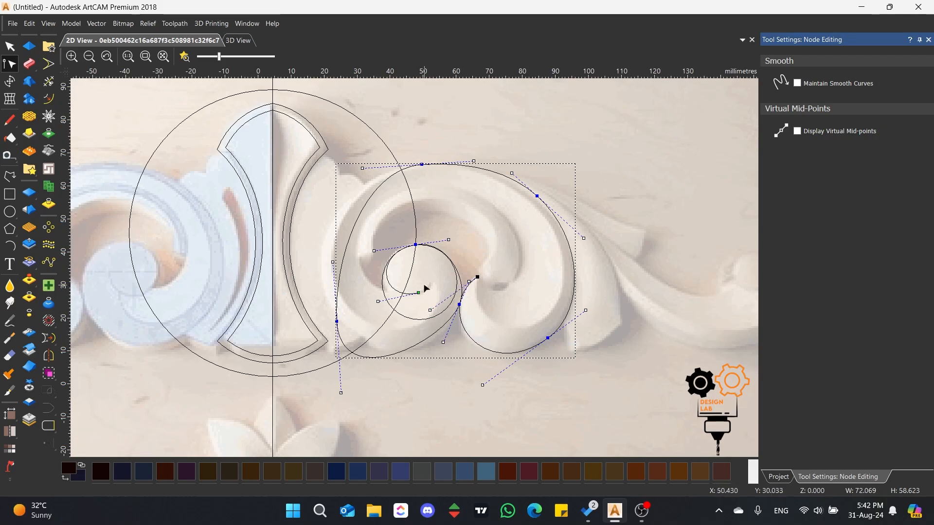
# Bow the curve's left span outward and move its top node slightly up to follow the scroll's outer edge.
pyautogui.moveTo(333, 262); pyautogui.dragTo(290, 230)
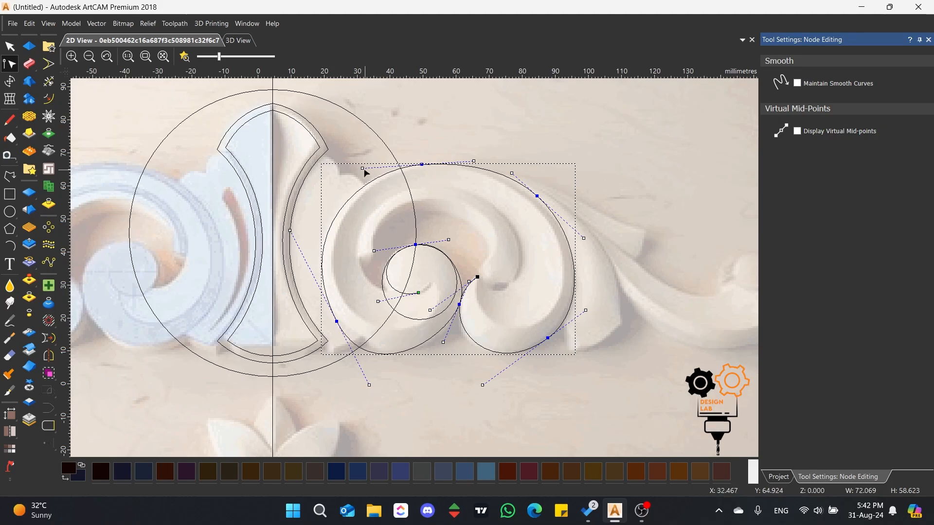
pyautogui.moveTo(363, 170); pyautogui.dragTo(365, 173)
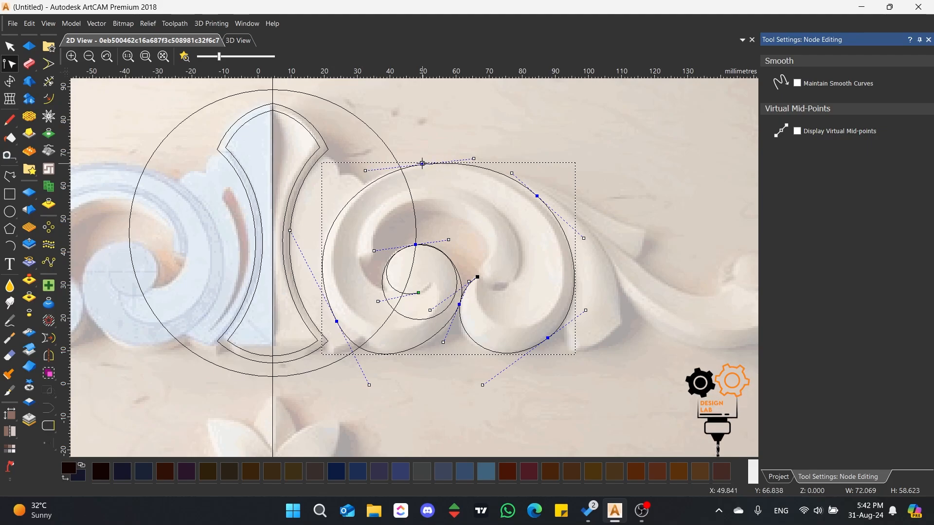
pyautogui.moveTo(422, 164); pyautogui.dragTo(420, 162)
pyautogui.click(367, 319)
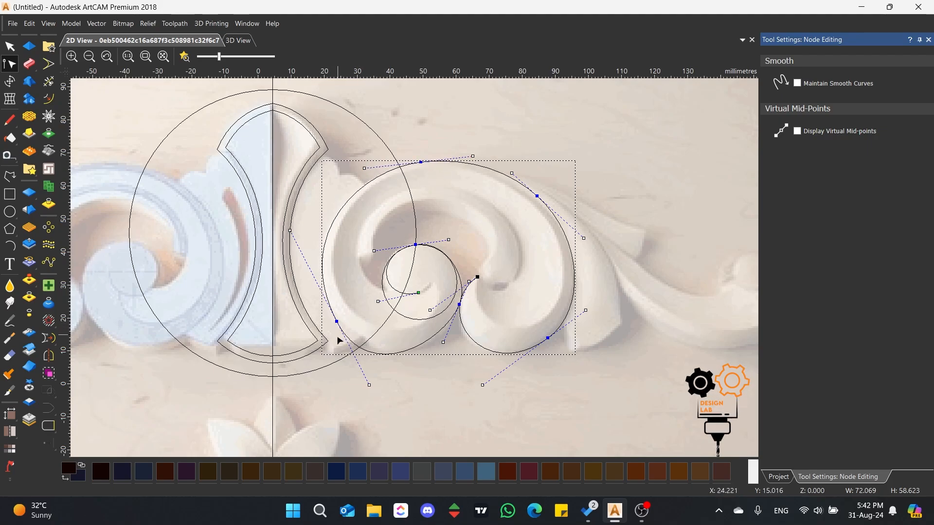
# Reposition the curve's lower-left node and adjust its tangents to match the scroll's lower-left outline.
pyautogui.moveTo(369, 384); pyautogui.dragTo(366, 376)
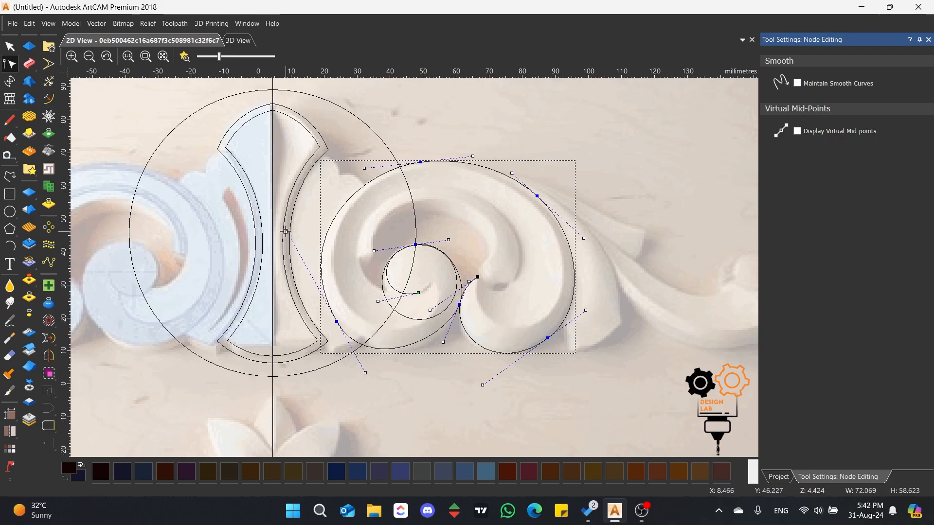
pyautogui.moveTo(286, 232); pyautogui.dragTo(286, 241)
pyautogui.click(334, 322)
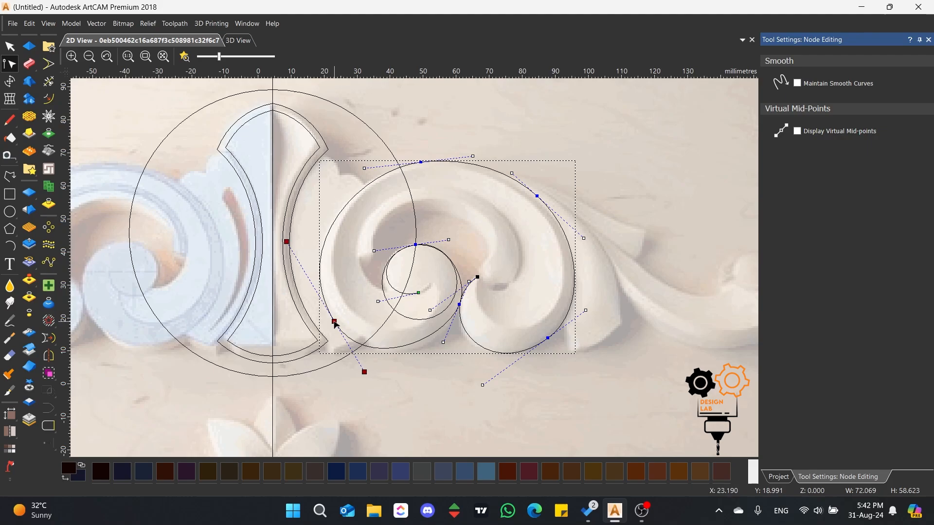
pyautogui.moveTo(334, 321); pyautogui.dragTo(335, 318)
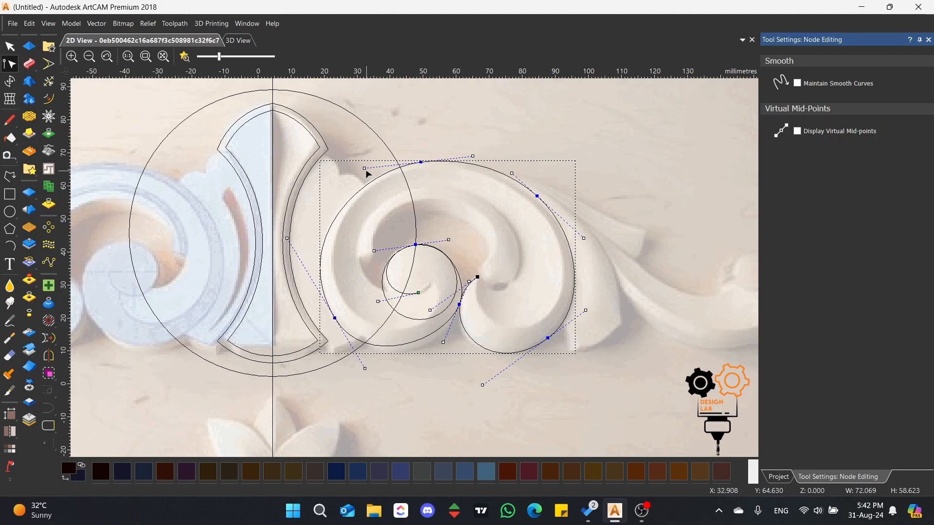
# Lengthen the top node's tangents, deepen the bottom span below the eye, and deselect the finished outer curve.
pyautogui.moveTo(365, 169); pyautogui.dragTo(358, 166)
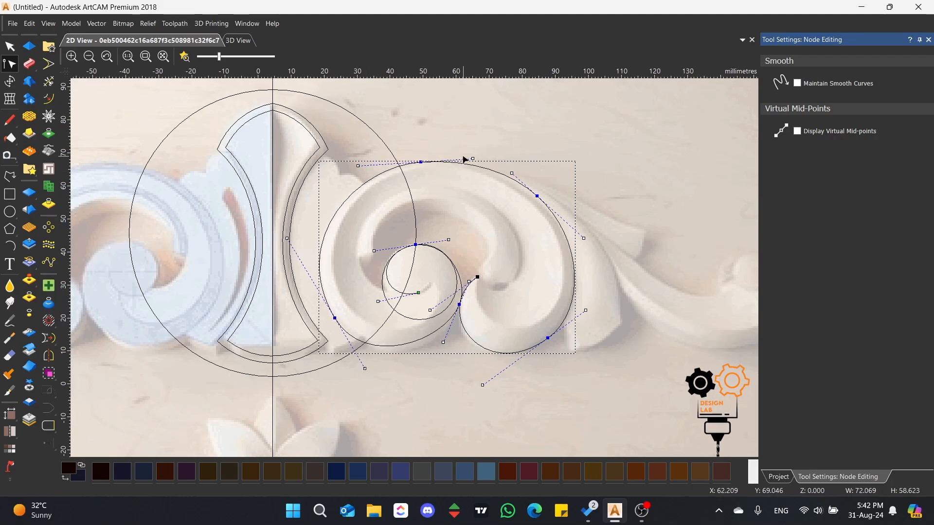
pyautogui.moveTo(473, 159); pyautogui.dragTo(479, 156)
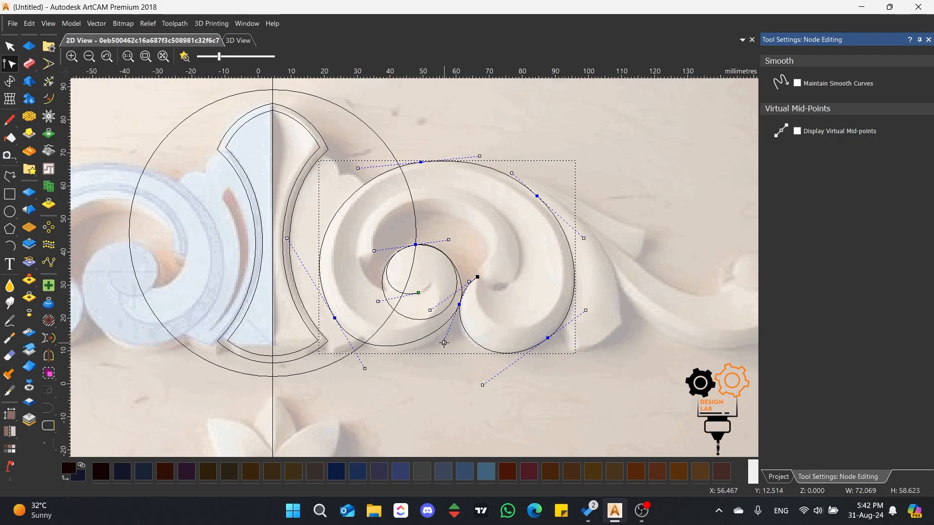
pyautogui.moveTo(443, 343); pyautogui.dragTo(435, 363)
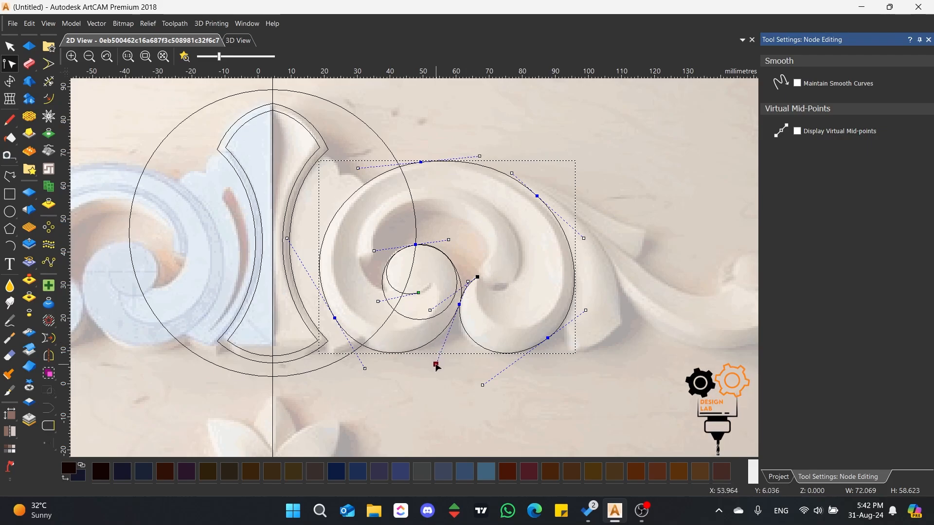
pyautogui.click(395, 382)
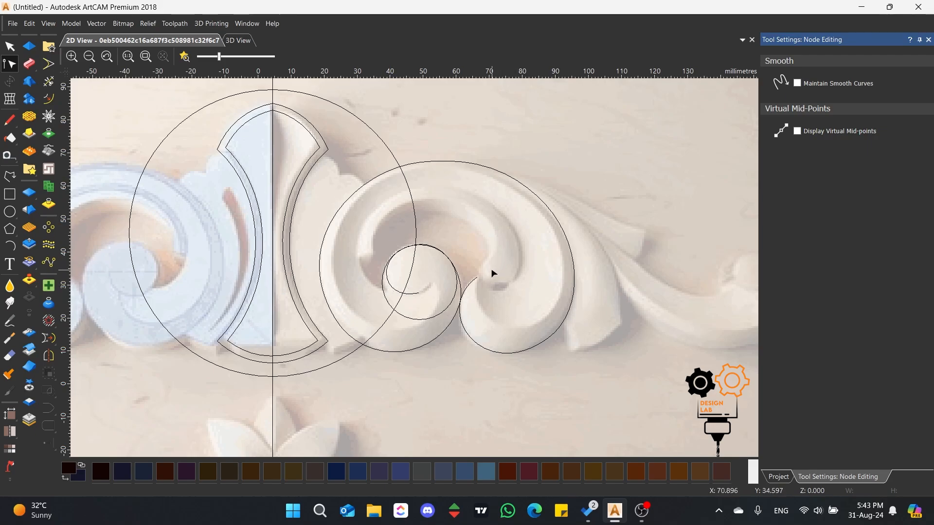
# Draw a four-point polyline from the outer curve's start inside the eye, across the inner band, to its end at the curl.
pyautogui.click(9, 176)
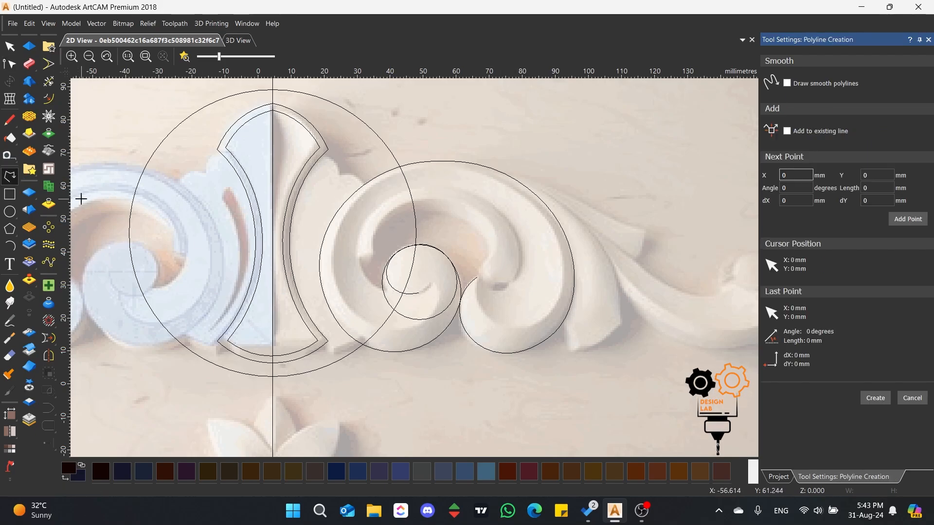
pyautogui.click(418, 293)
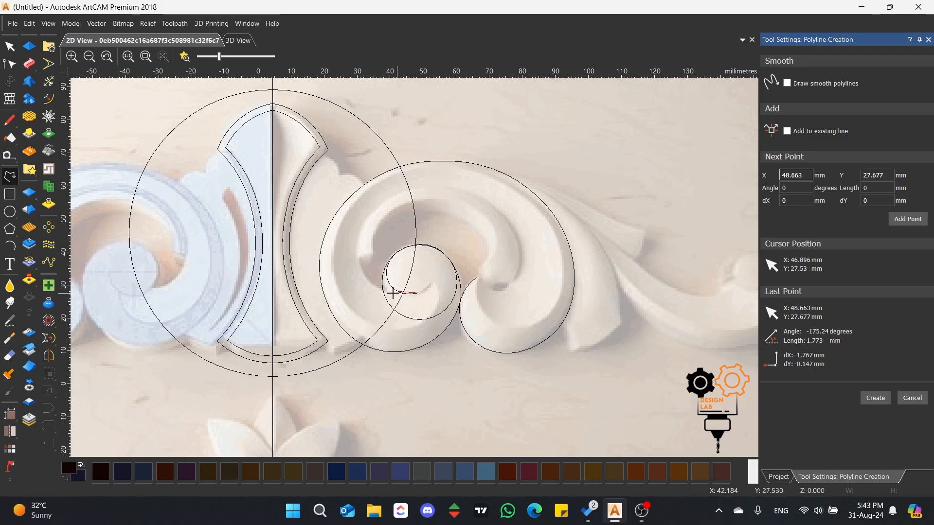
pyautogui.click(361, 238)
pyautogui.click(512, 237)
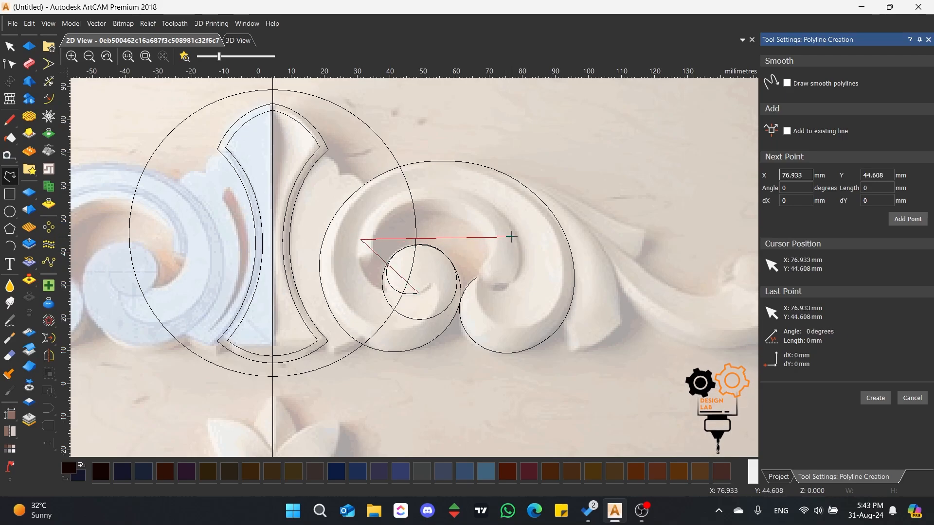
pyautogui.click(477, 276)
pyautogui.press('space')
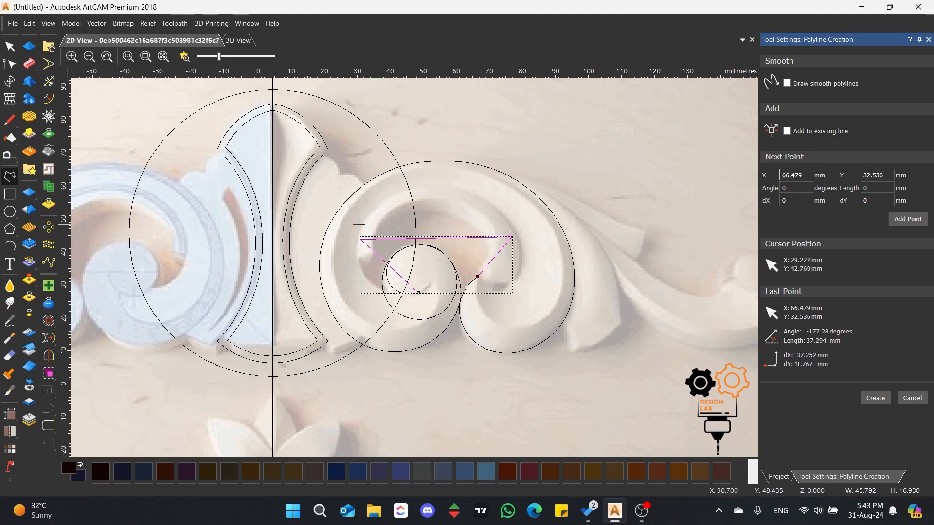
# Smooth the new polyline's two middle nodes and bend its first span to sweep under the eye.
pyautogui.click(10, 64)
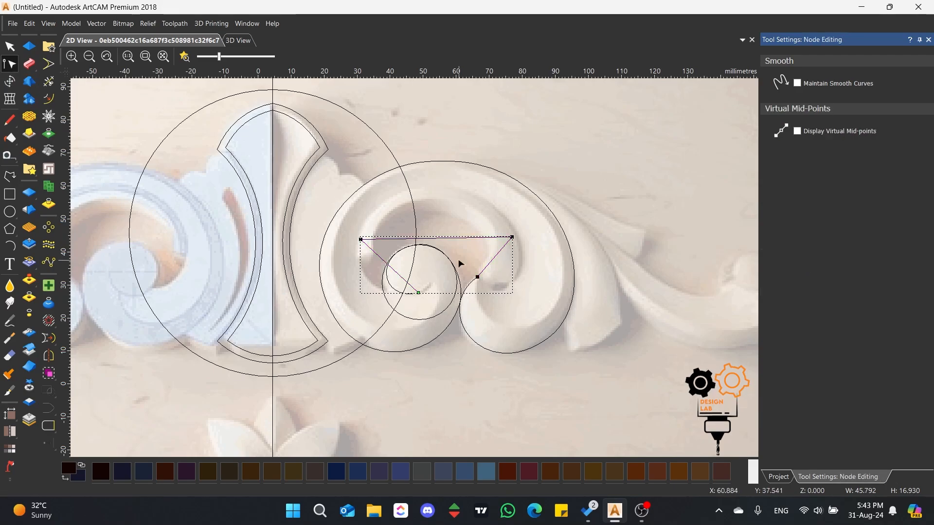
pyautogui.press('s')
pyautogui.press('s')
pyautogui.press('s')
pyautogui.press('i')
pyautogui.press('s')
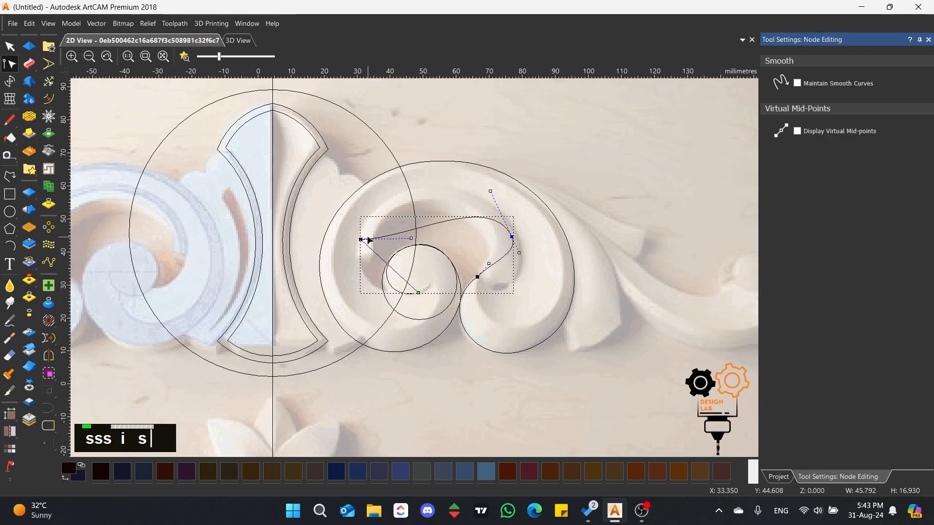
pyautogui.press('s')
pyautogui.moveTo(399, 275); pyautogui.dragTo(373, 308)
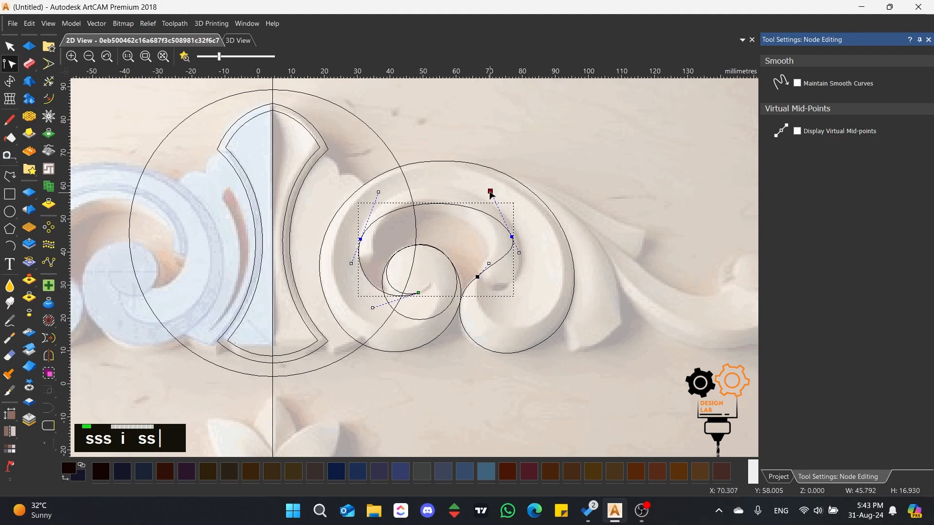
# Shape the inner curve's upper arc, left side and right-hand curl by adjusting its nodes and tangents to the carved edge.
pyautogui.moveTo(490, 192); pyautogui.dragTo(481, 177)
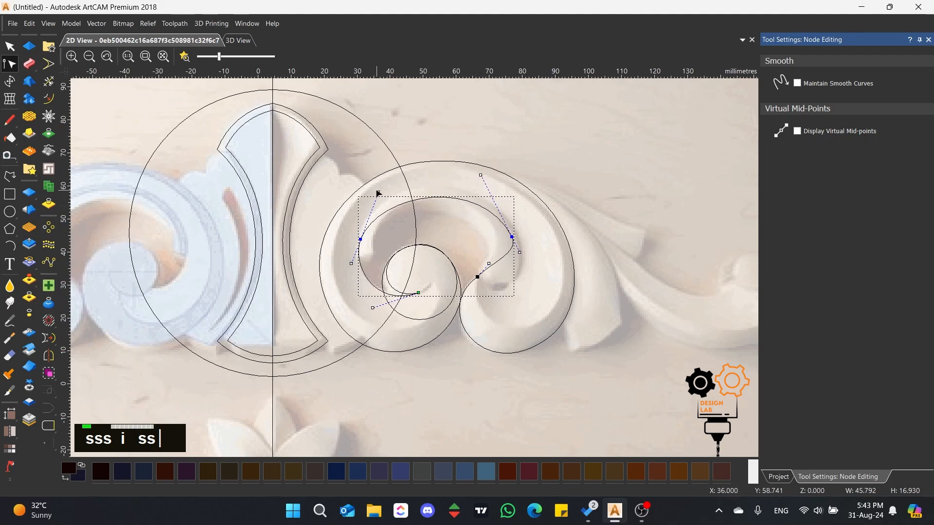
pyautogui.moveTo(378, 191); pyautogui.dragTo(381, 185)
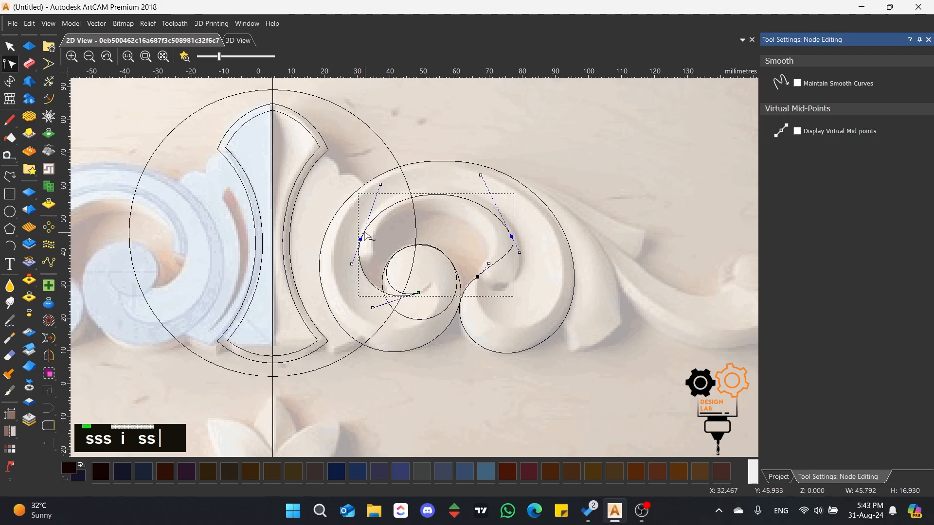
pyautogui.moveTo(362, 242); pyautogui.dragTo(364, 245)
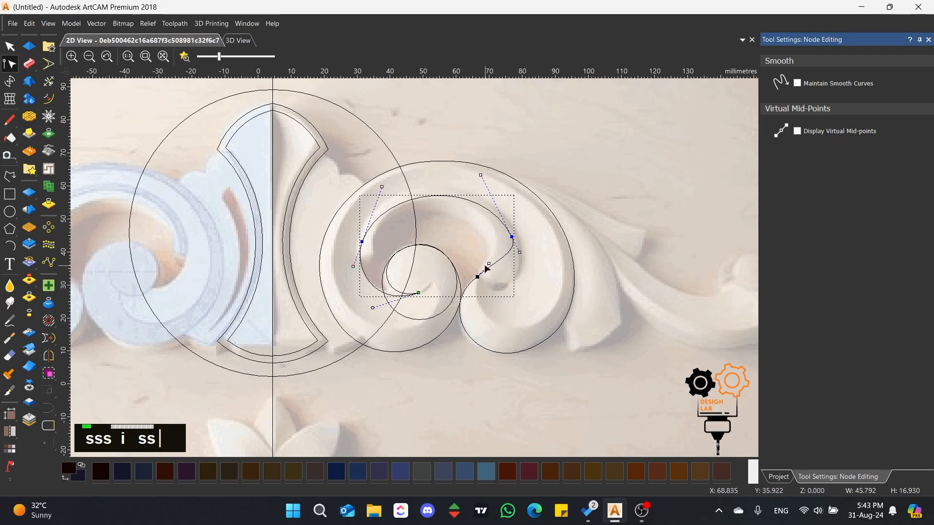
pyautogui.moveTo(489, 264); pyautogui.dragTo(506, 311)
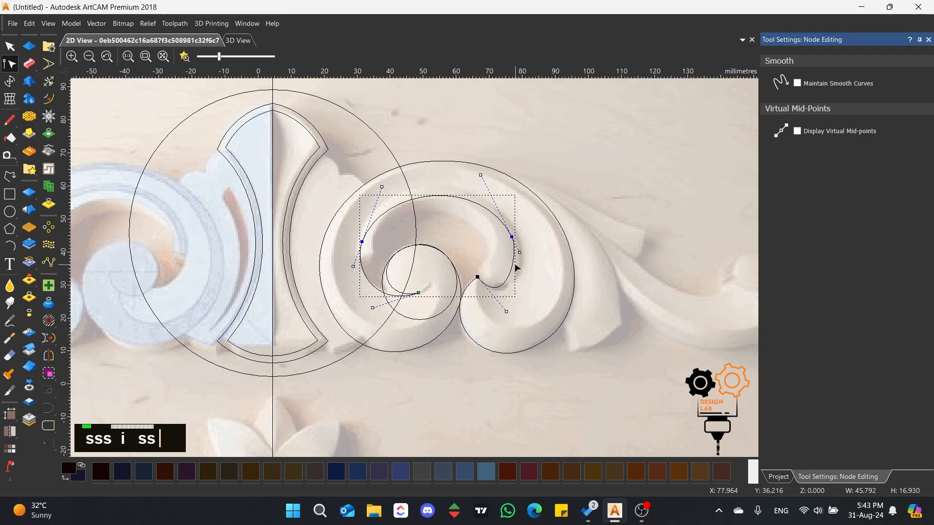
pyautogui.moveTo(520, 252)
pyautogui.mouseDown()
pyautogui.moveTo(528, 270)
pyautogui.moveTo(512, 235)
pyautogui.mouseUp()
pyautogui.moveTo(480, 176); pyautogui.dragTo(479, 182)
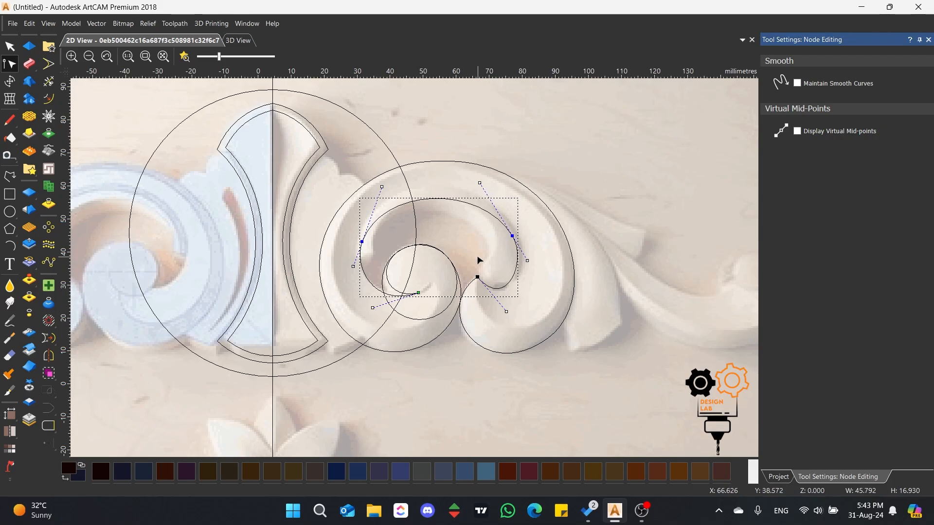
pyautogui.moveTo(507, 311); pyautogui.dragTo(503, 312)
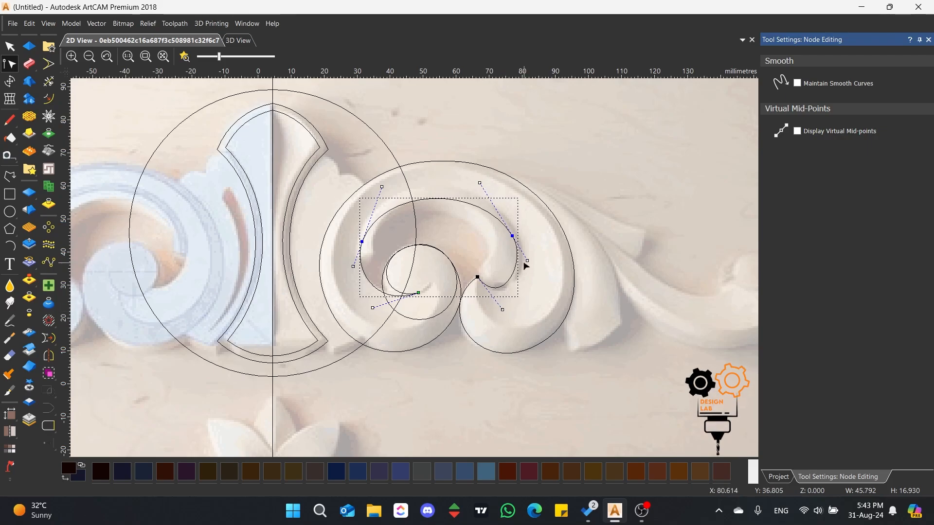
# Refine the tangents around the inner curve's right-hand curl, then raise the outer curve's top node slightly and deselect it.
pyautogui.moveTo(525, 261); pyautogui.dragTo(531, 269)
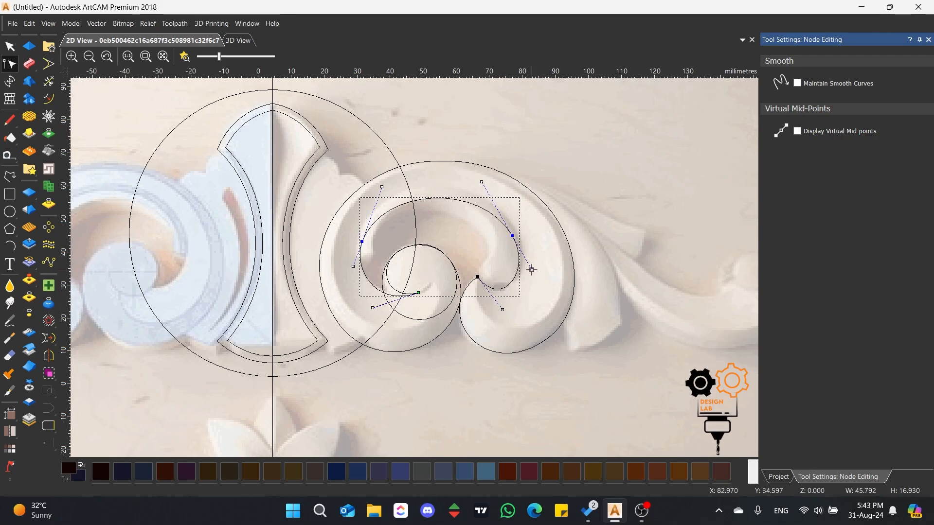
pyautogui.moveTo(504, 309); pyautogui.dragTo(502, 302)
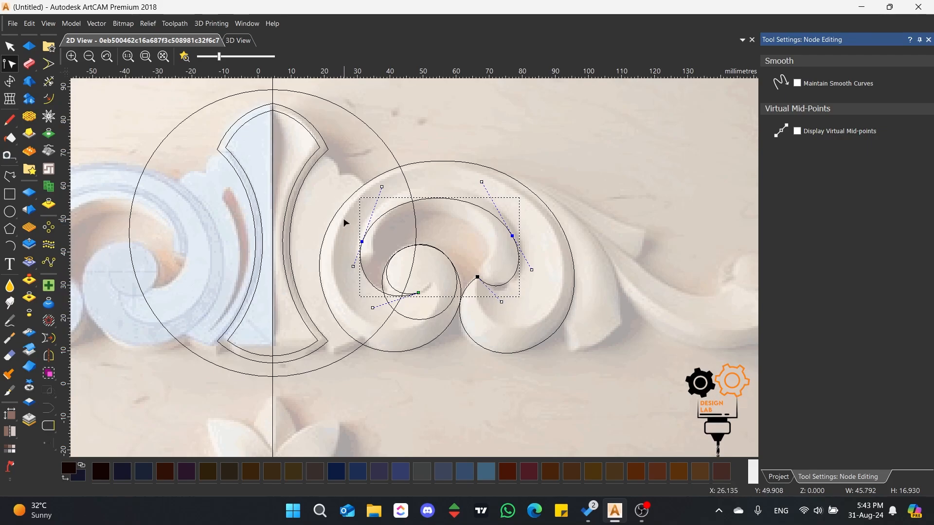
pyautogui.click(389, 169)
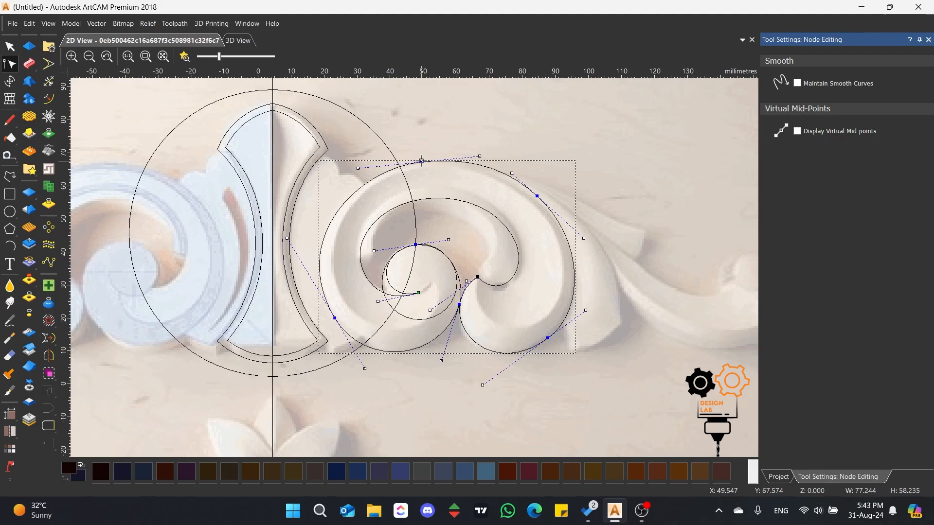
pyautogui.moveTo(421, 161); pyautogui.dragTo(420, 158)
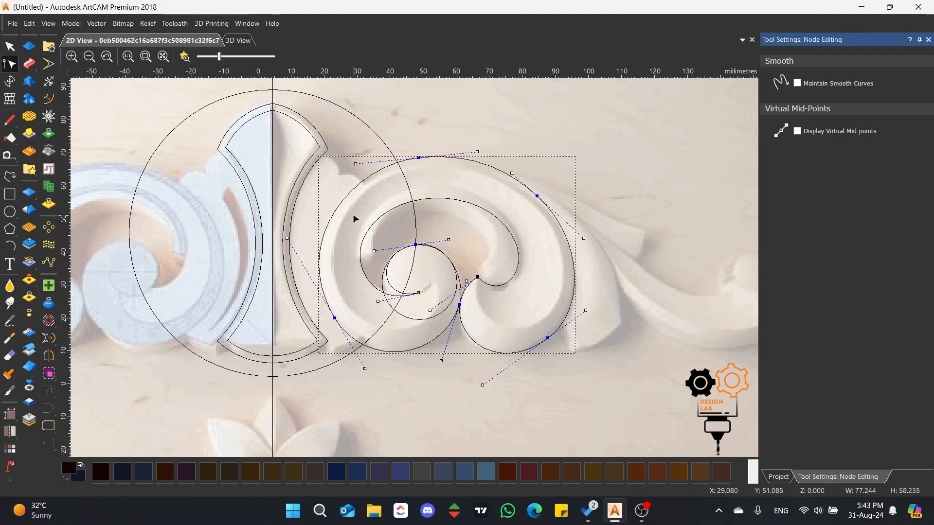
pyautogui.click(307, 291)
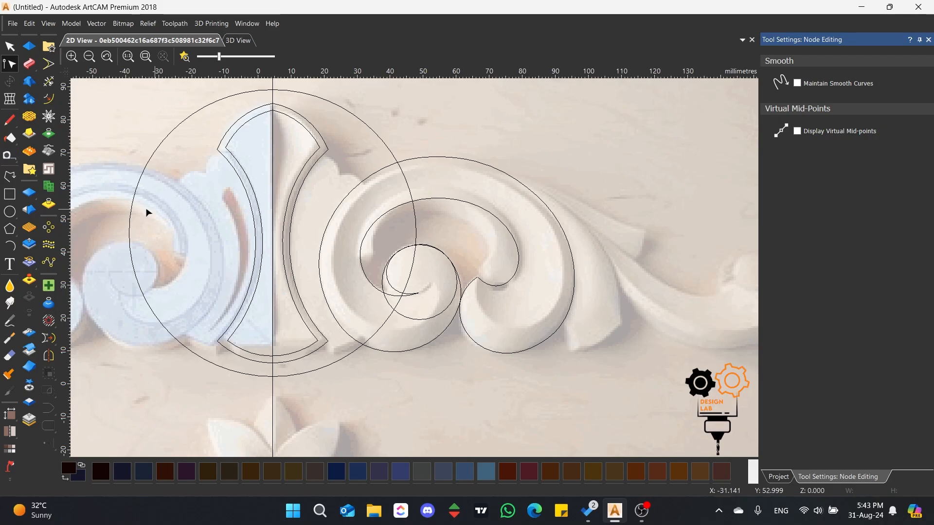
# Draw a rectangle about 11.5 by 12.4 mm above the right-hand scroll and remove its bottom span to leave an open profile.
pyautogui.click(9, 194)
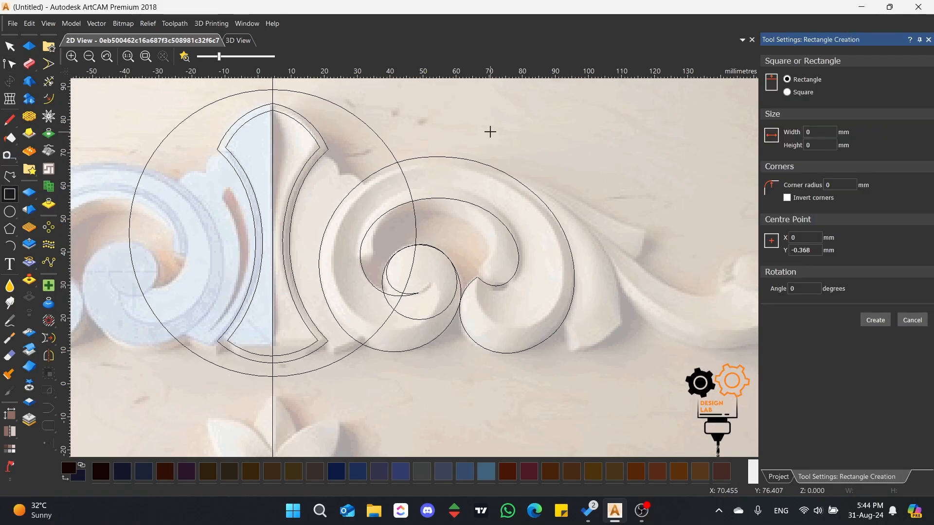
pyautogui.scroll(-2, 454, 236)
pyautogui.scroll(1, 386, 289)
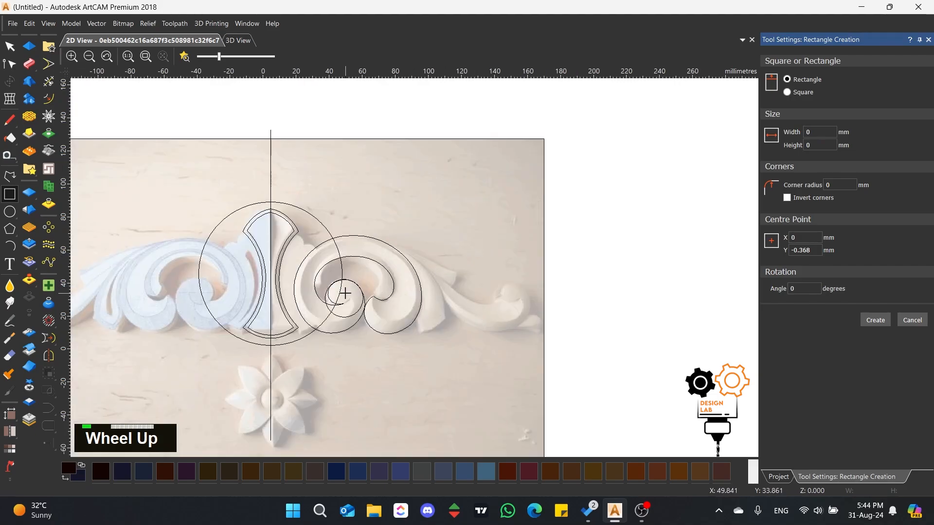
pyautogui.scroll(2, 344, 293)
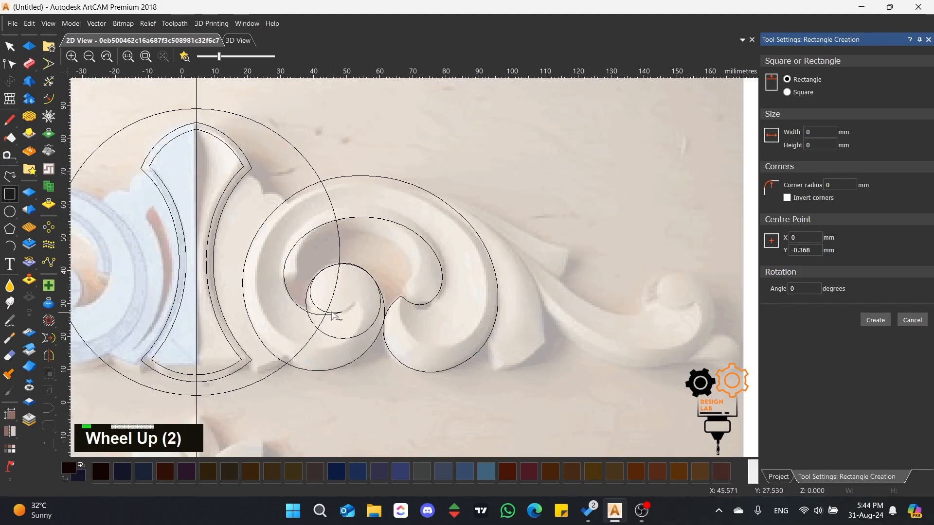
pyautogui.moveTo(453, 113); pyautogui.dragTo(491, 153)
pyautogui.press('Return')
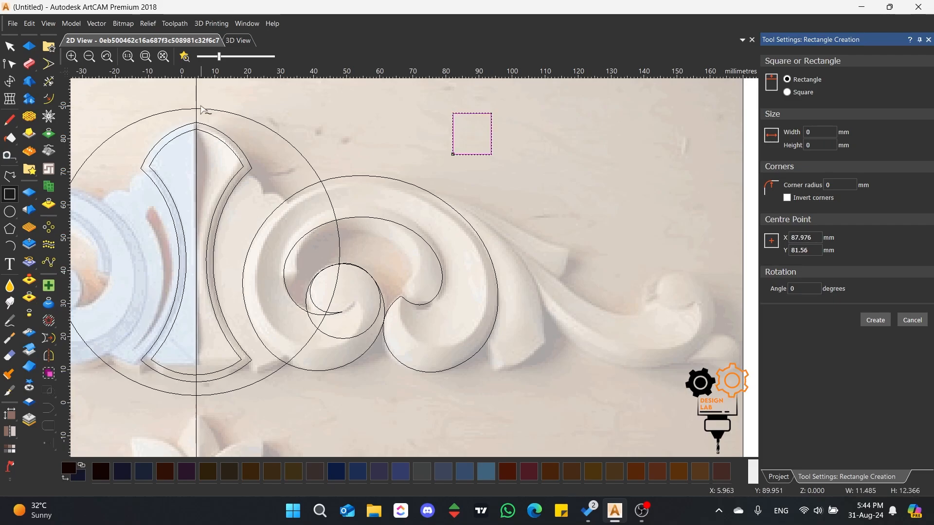
pyautogui.click(10, 64)
pyautogui.press('r')
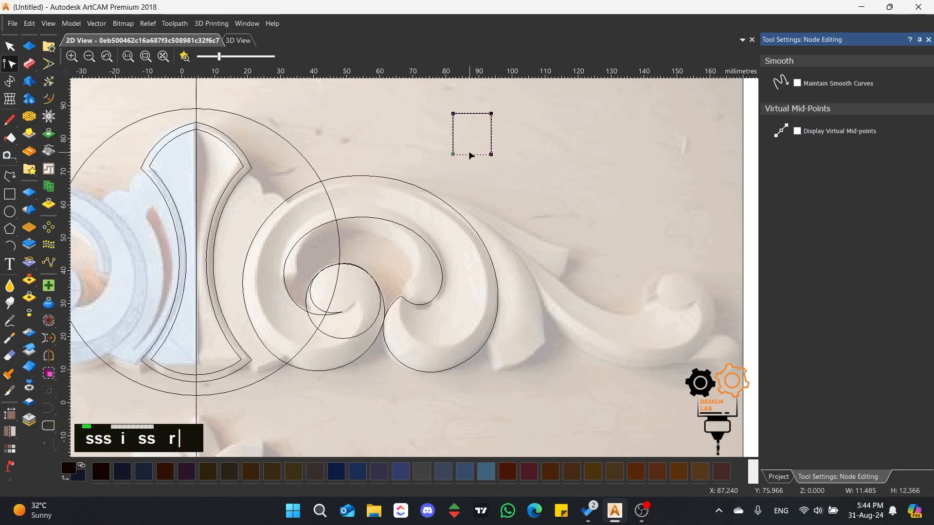
# Copy the open profile about 18 mm to its right, insert a midpoint in the copy's top span, and lower both upper corners.
pyautogui.click(10, 46)
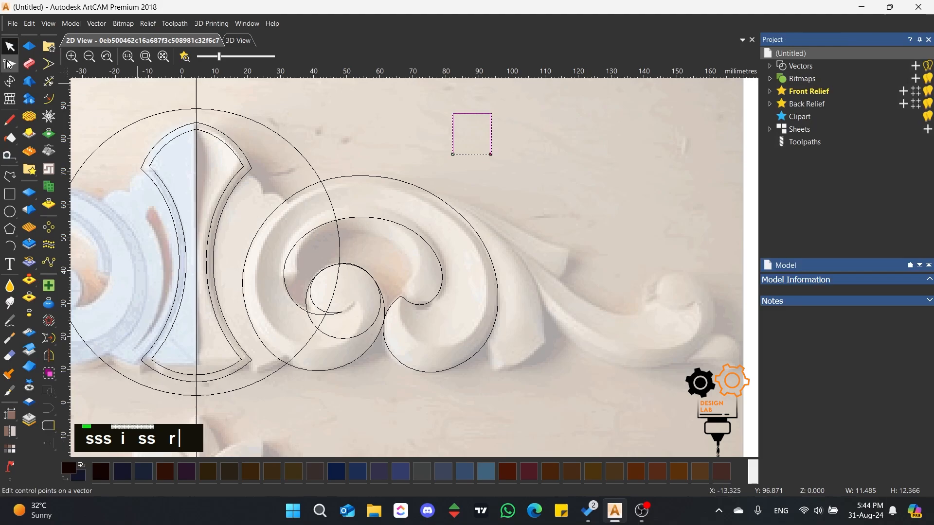
pyautogui.moveTo(450, 154); pyautogui.dragTo(513, 153)
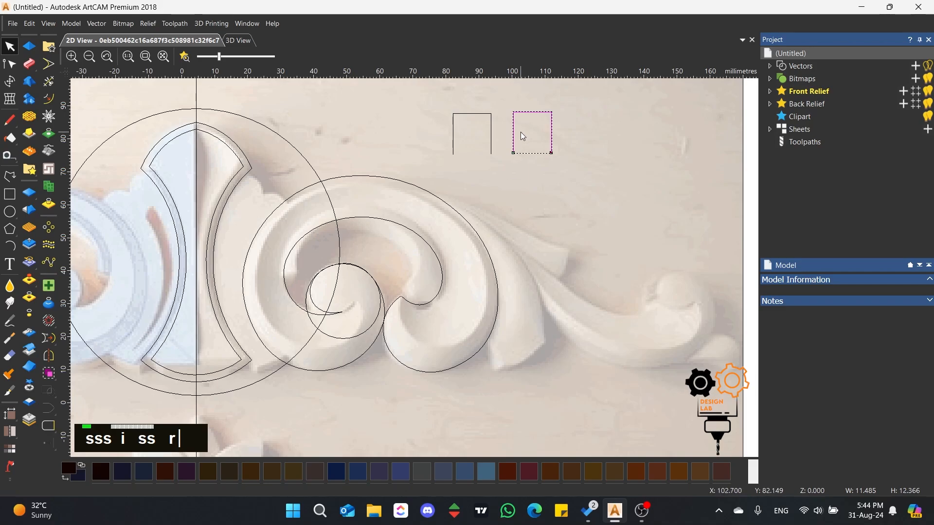
pyautogui.click(10, 63)
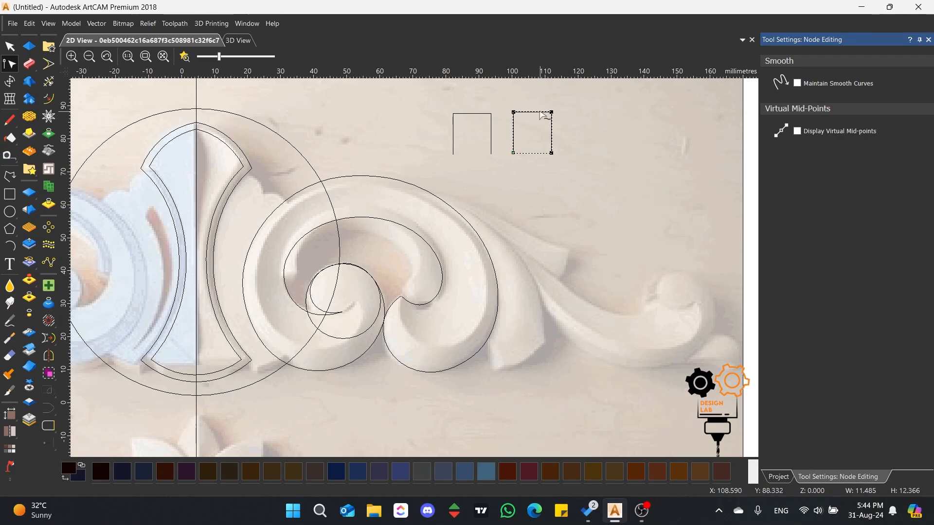
pyautogui.moveTo(513, 112); pyautogui.dragTo(513, 144)
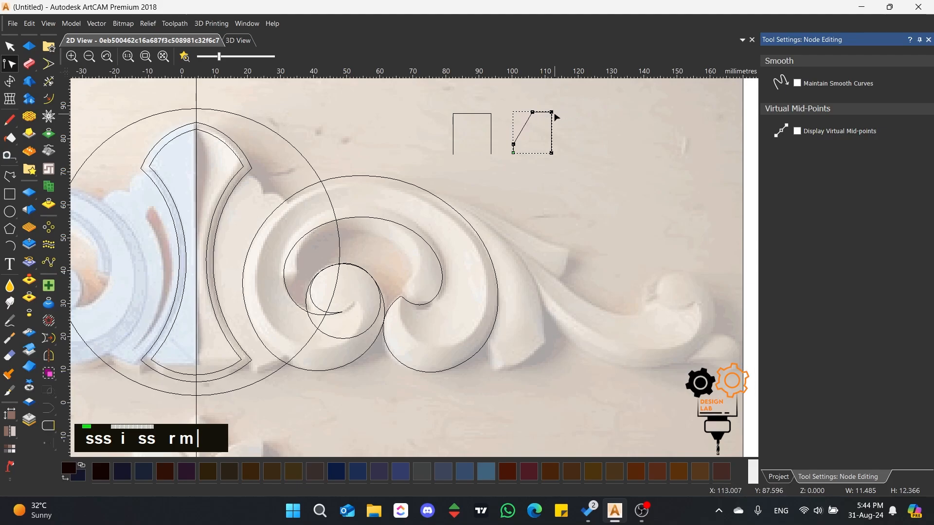
pyautogui.moveTo(551, 112); pyautogui.dragTo(552, 145)
# Lower the copied profile's apex to about Y 84.5 mm and its left shoulder to about Y 78 mm.
pyautogui.keyDown('alt'); pyautogui.scroll(2, 554, 112); pyautogui.keyUp('alt')
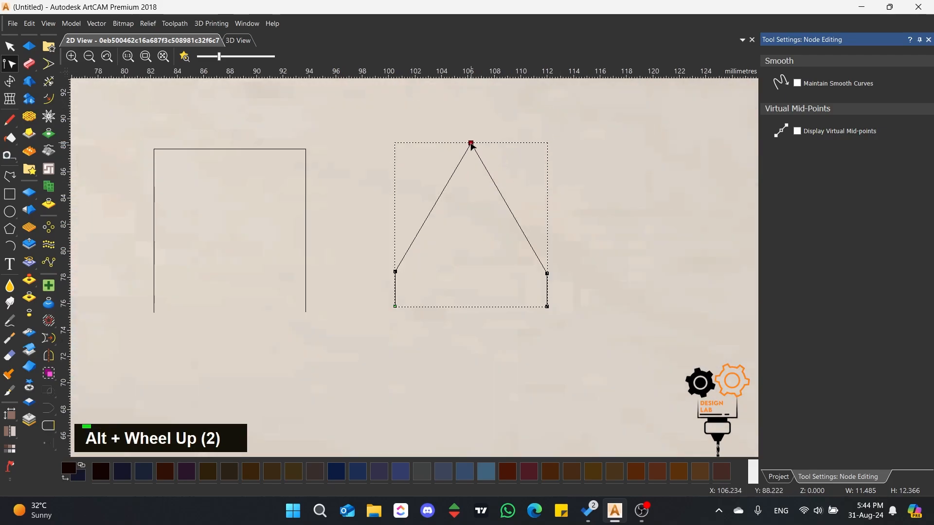
pyautogui.moveTo(471, 144); pyautogui.dragTo(472, 190)
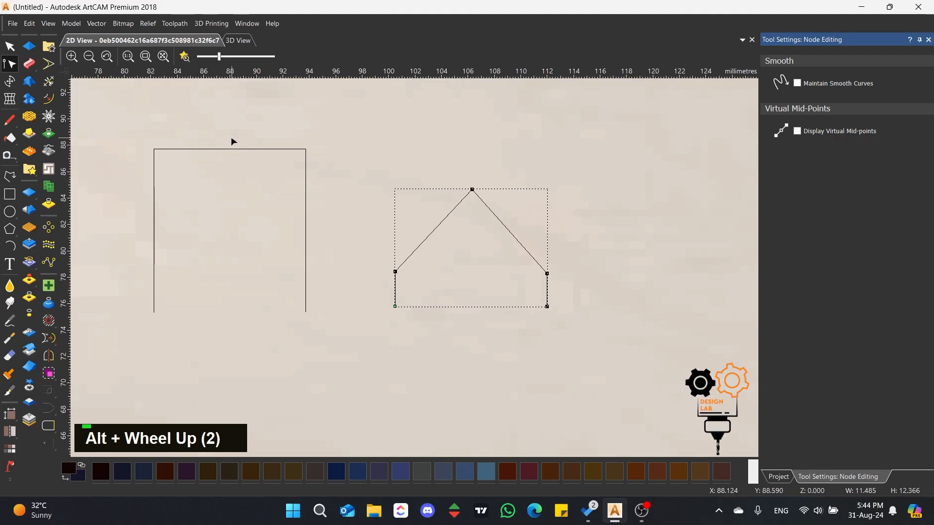
pyautogui.click(220, 167)
pyautogui.click(477, 226)
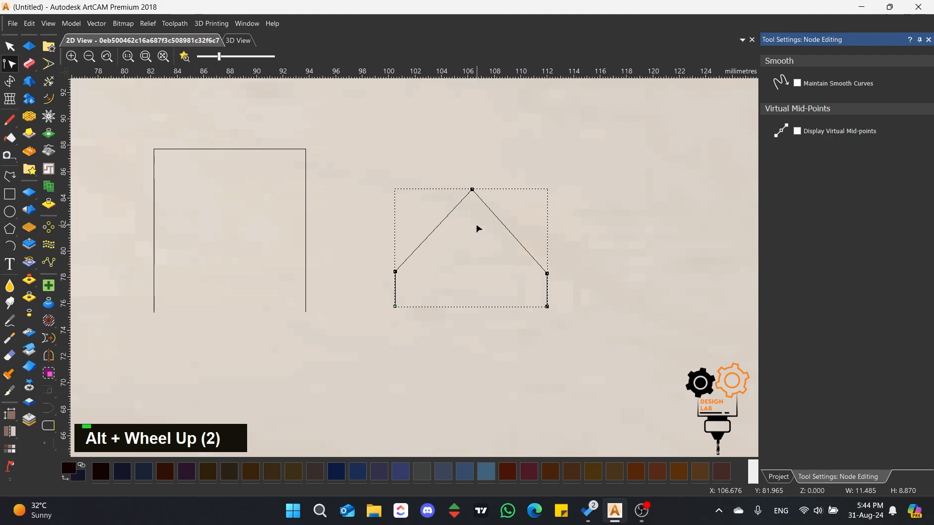
pyautogui.moveTo(472, 189); pyautogui.dragTo(472, 191)
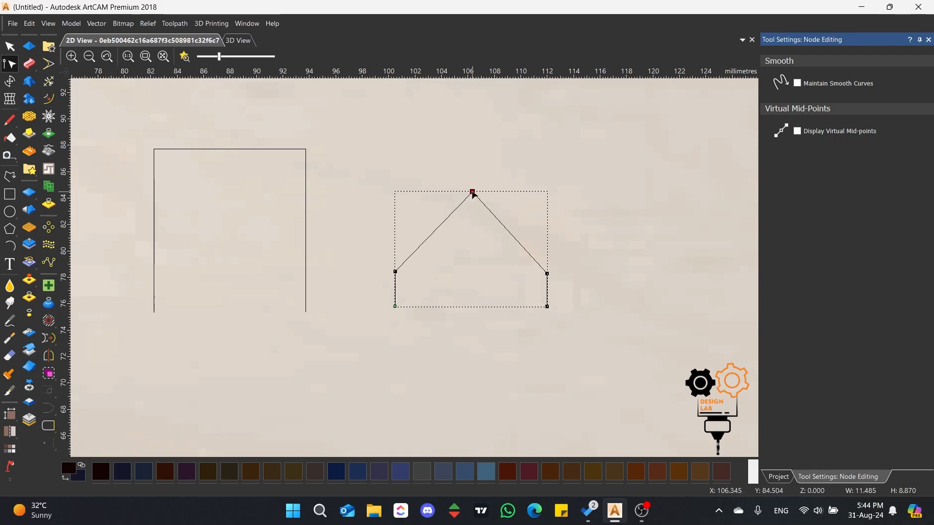
pyautogui.moveTo(393, 271); pyautogui.dragTo(394, 277)
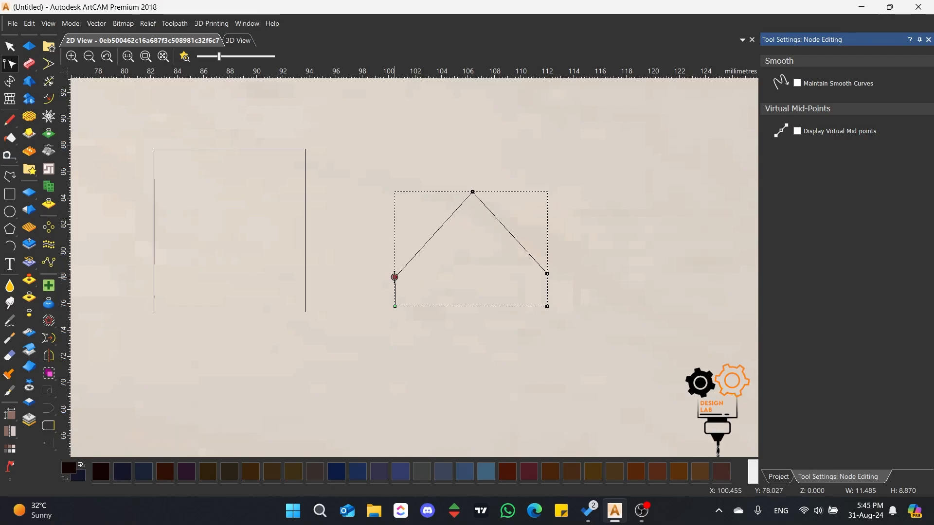
# Turn the profile's left slope into a concave arc and its right slope into a convex arc, and lower the right shoulder.
pyautogui.press('a')
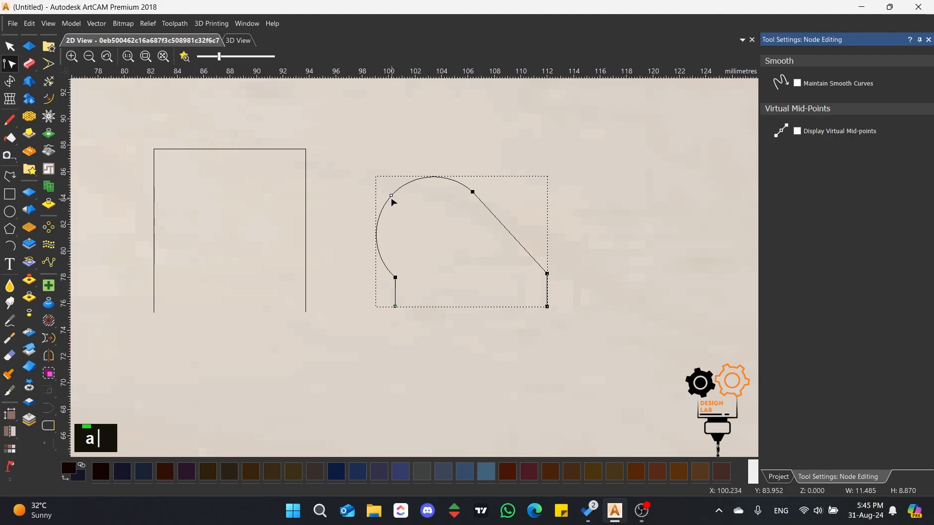
pyautogui.moveTo(392, 198); pyautogui.dragTo(460, 258)
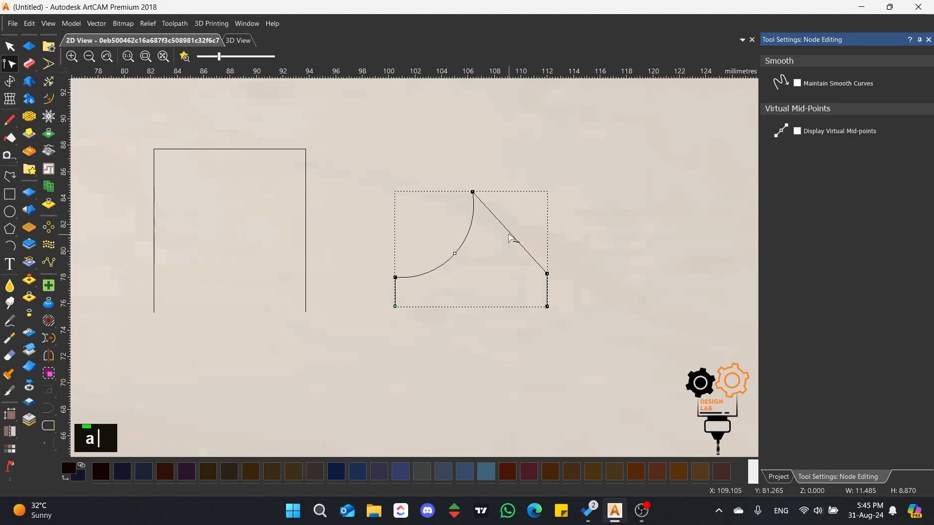
pyautogui.press('a')
pyautogui.moveTo(550, 195); pyautogui.dragTo(518, 214)
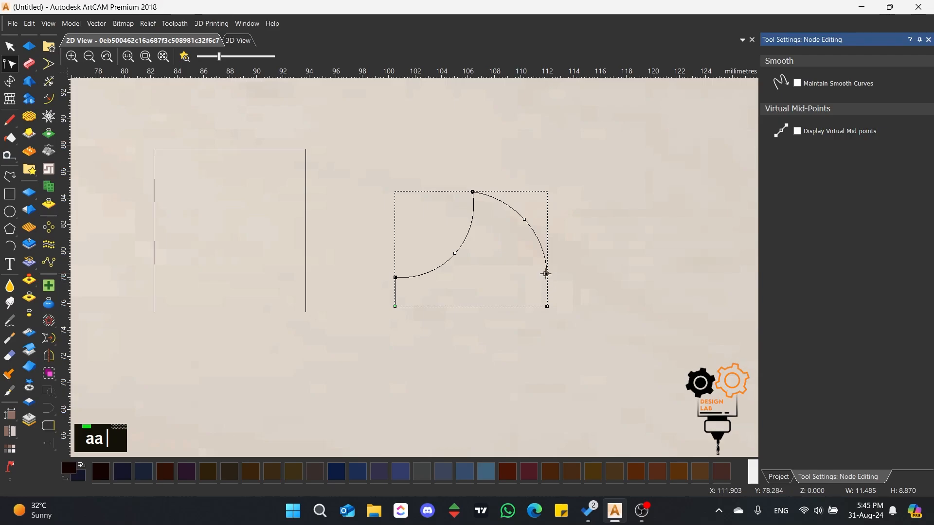
pyautogui.moveTo(547, 274); pyautogui.dragTo(547, 285)
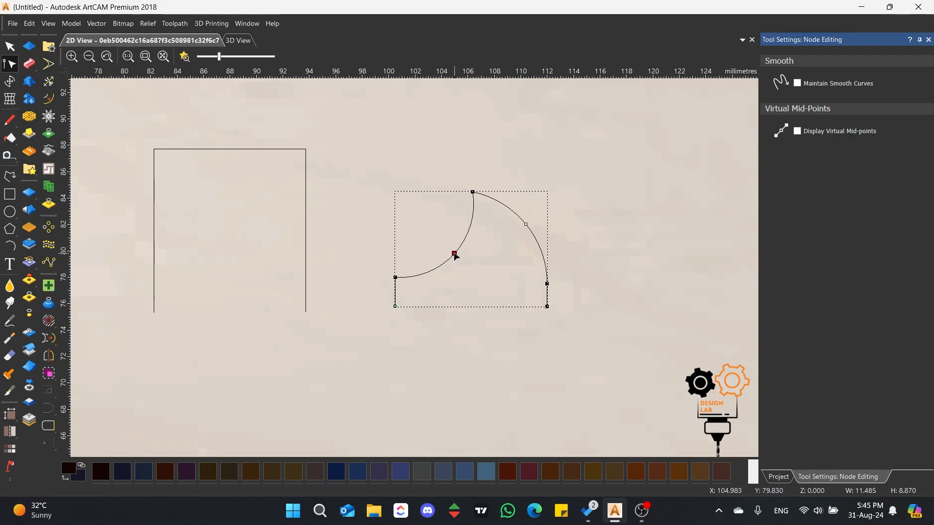
# Scale the open rectangular profile to a height of 12 mm with its aspect ratio kept, and deselect it.
pyautogui.scroll(-5, 454, 191)
pyautogui.scroll(3, 400, 275)
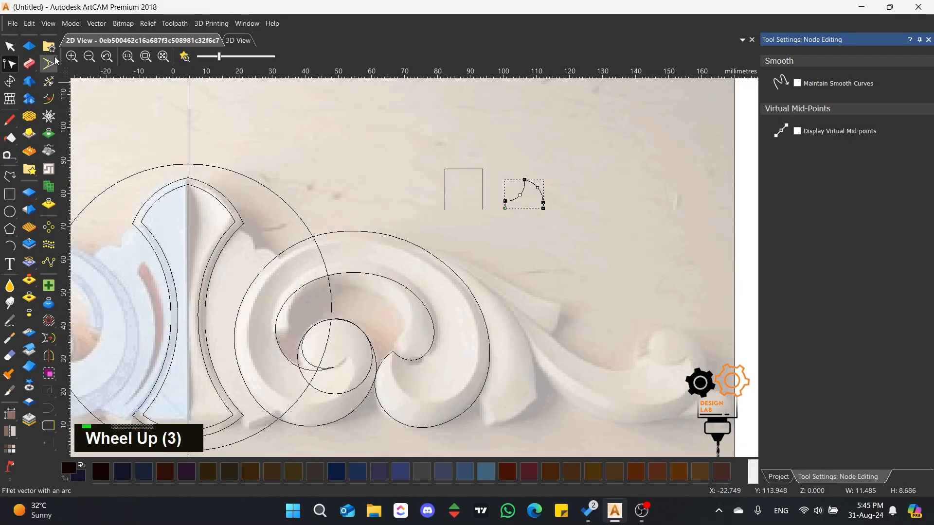
pyautogui.press('a')
pyautogui.press('a')
pyautogui.click(10, 47)
pyautogui.moveTo(489, 150); pyautogui.dragTo(459, 175)
pyautogui.click(9, 81)
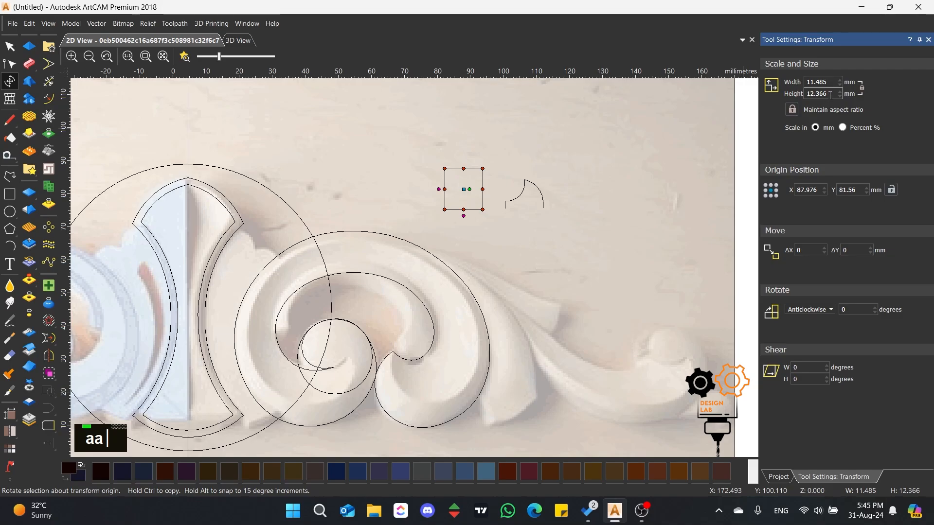
pyautogui.moveTo(828, 96); pyautogui.dragTo(804, 96)
pyautogui.write('12')
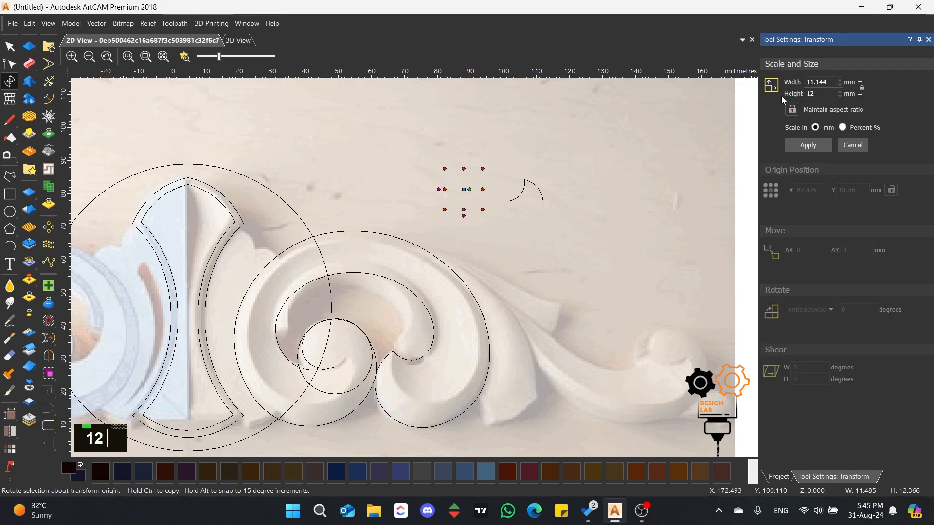
pyautogui.click(806, 146)
pyautogui.press('Escape')
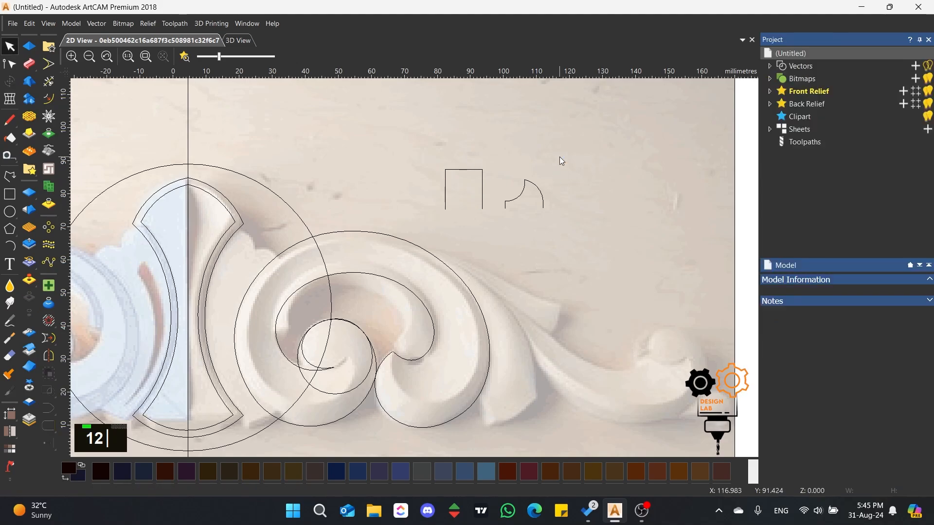
# Scale the curved profile to a height of 8 mm with its aspect ratio kept, and deselect it.
pyautogui.click(537, 188)
pyautogui.click(10, 81)
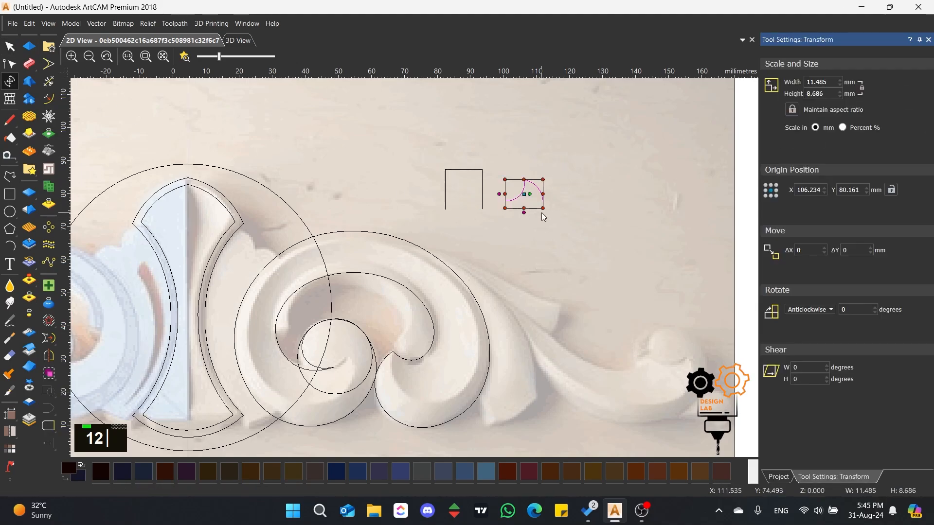
pyautogui.doubleClick(827, 93)
pyautogui.write('8')
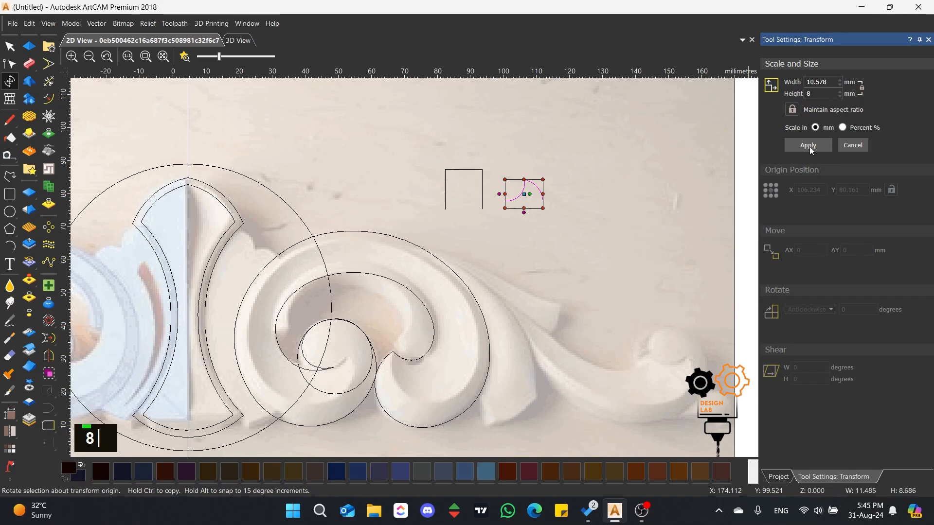
pyautogui.click(808, 145)
pyautogui.press('Escape')
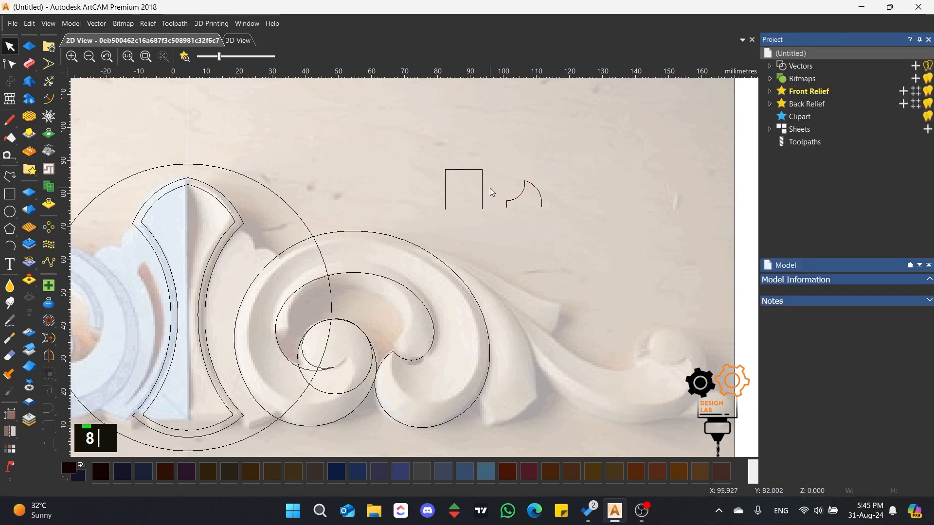
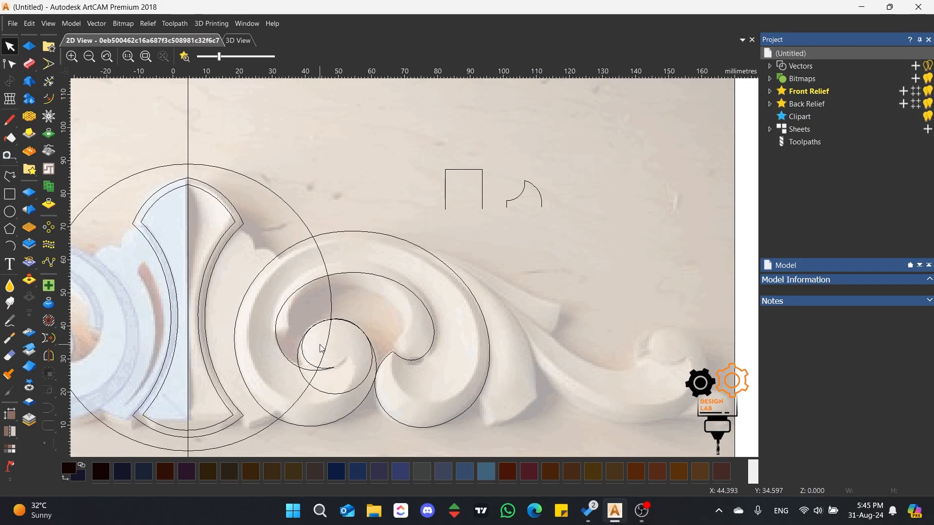
# Mirror a copy of the curved profile horizontally about its centre and place the copy about 14 mm to the right.
pyautogui.click(541, 199)
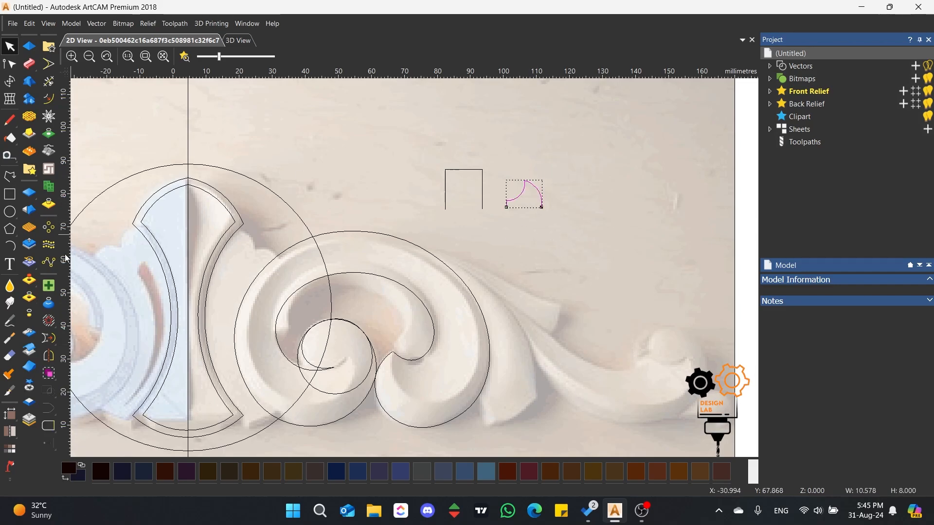
pyautogui.click(48, 355)
pyautogui.click(710, 151)
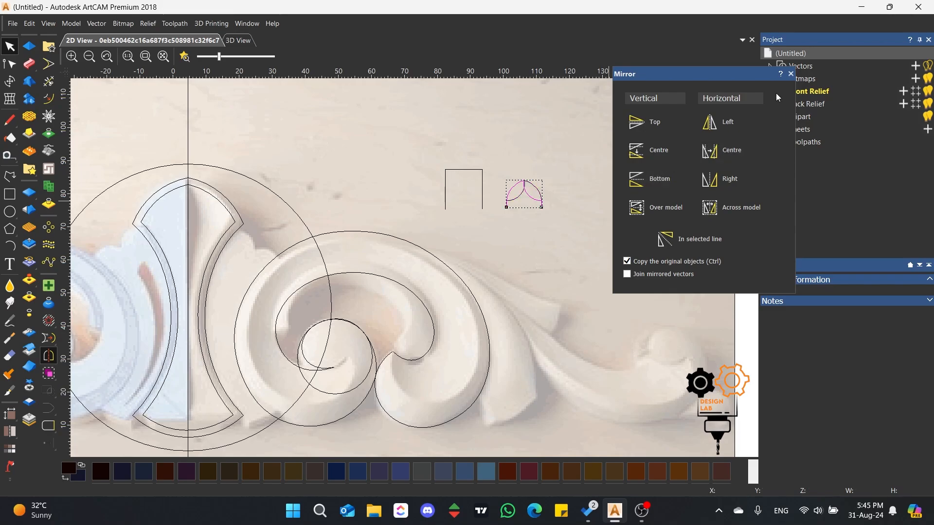
pyautogui.click(791, 74)
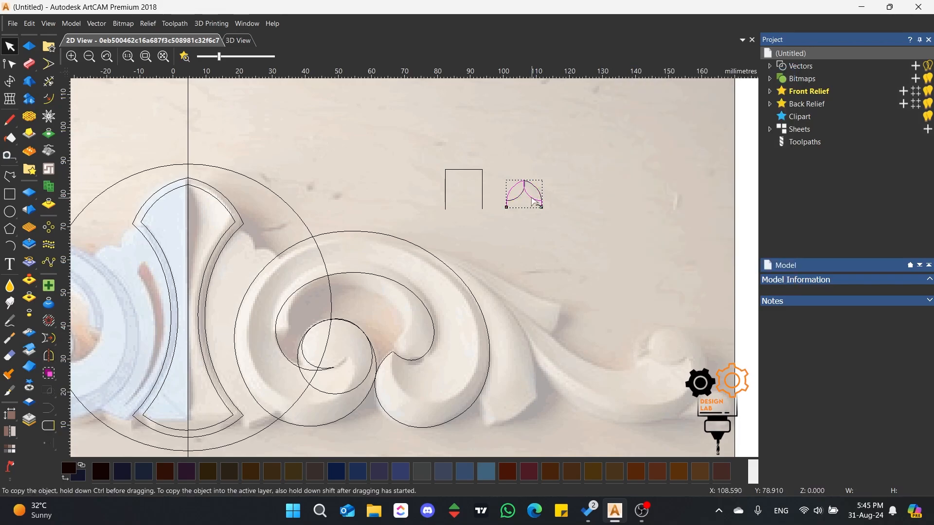
pyautogui.moveTo(532, 197); pyautogui.dragTo(578, 193)
pyautogui.click(569, 231)
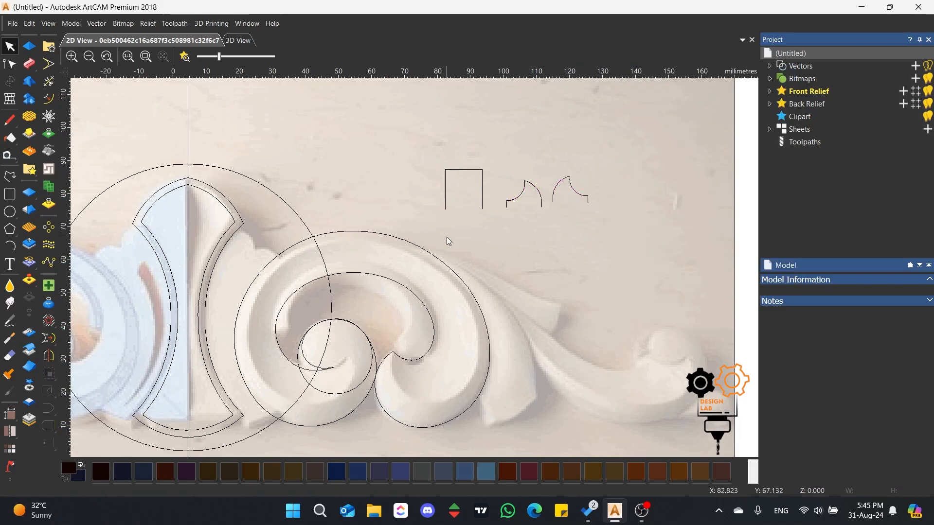
# Set up a two-rail sweep along the right-hand scroll vectors with the open rectangular profile as first cross-section, and show it in 3D.
pyautogui.click(400, 327)
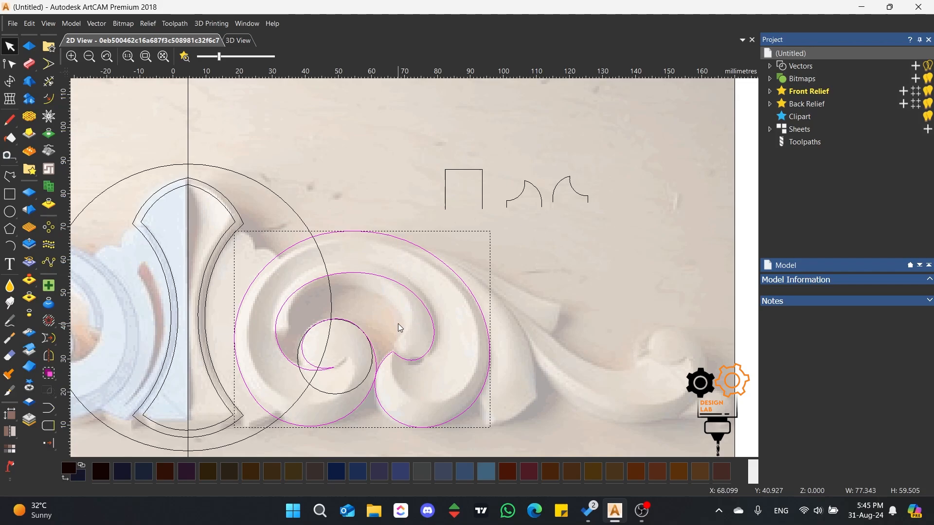
pyautogui.click(29, 63)
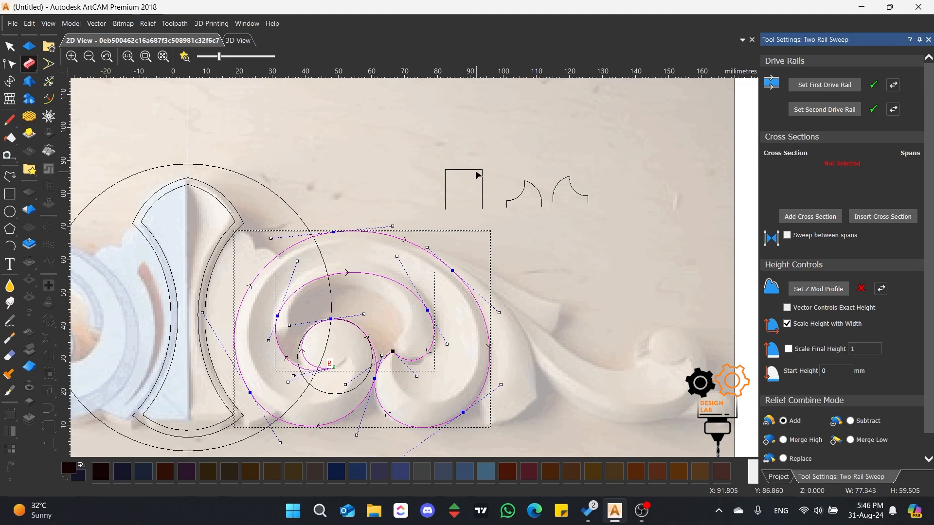
pyautogui.click(454, 190)
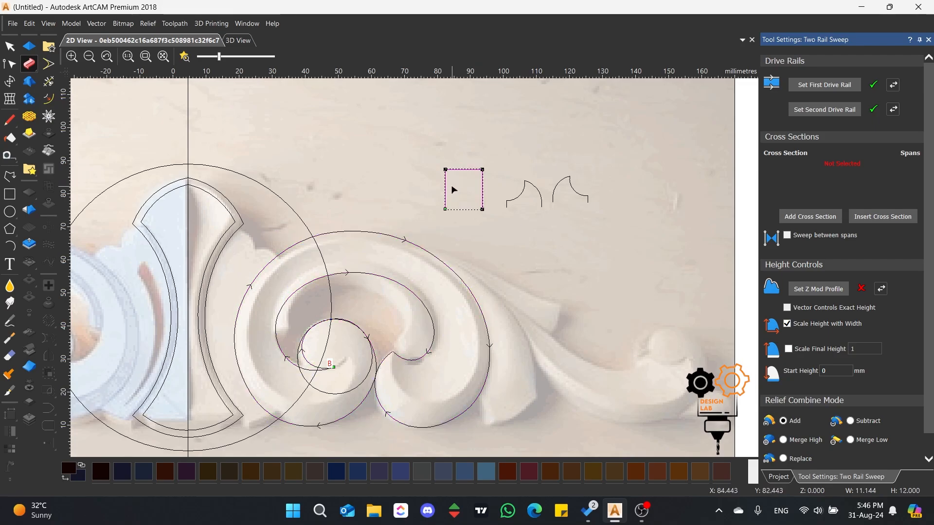
pyautogui.click(809, 217)
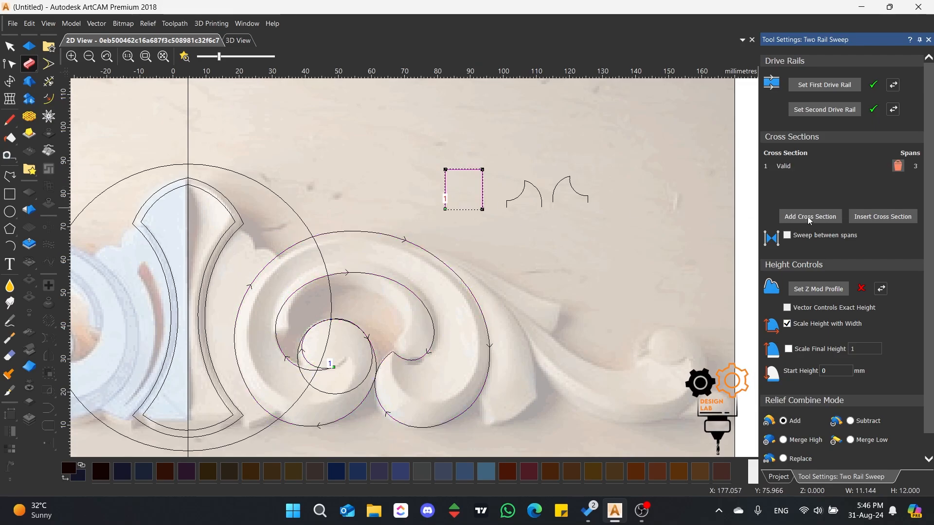
pyautogui.click(238, 41)
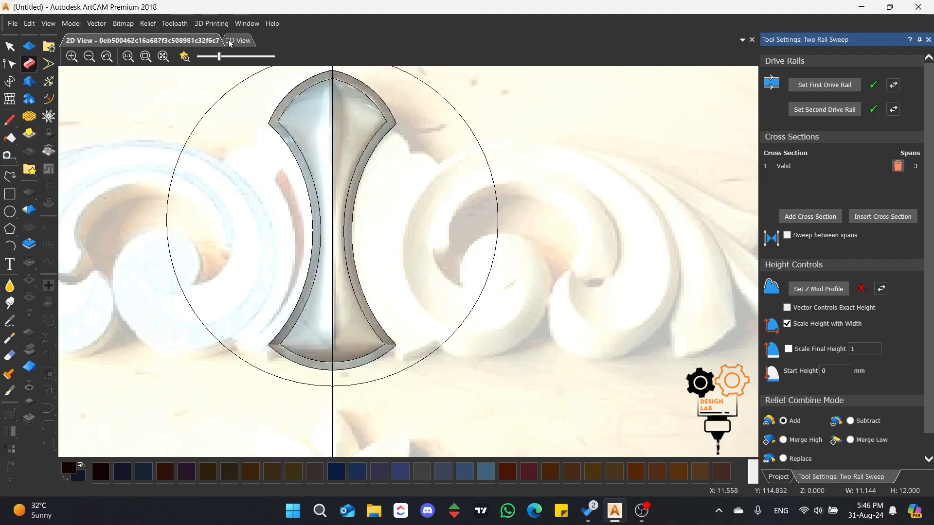
pyautogui.scroll(-2, 428, 220)
pyautogui.scroll(2, 428, 220)
pyautogui.scroll(-2, 437, 262)
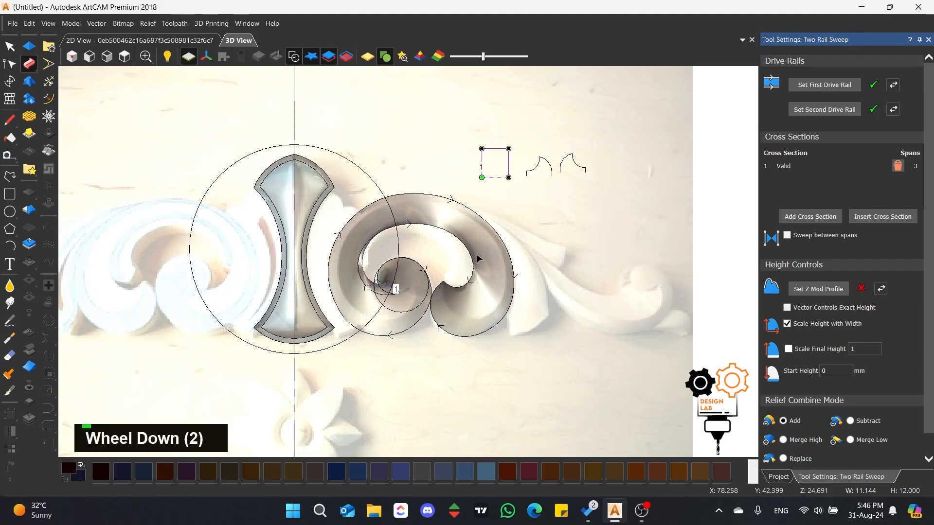
pyautogui.scroll(2, 441, 269)
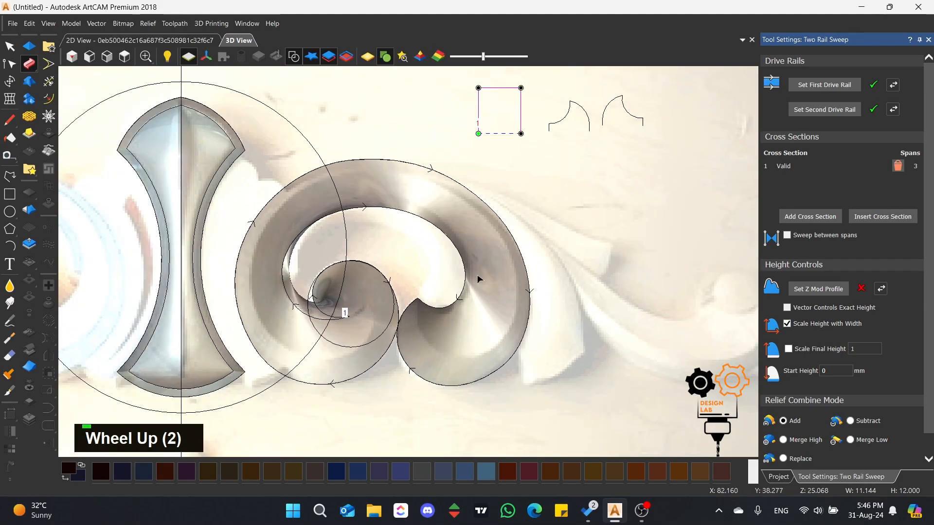
pyautogui.moveTo(411, 300); pyautogui.dragTo(536, 150, button='middle')
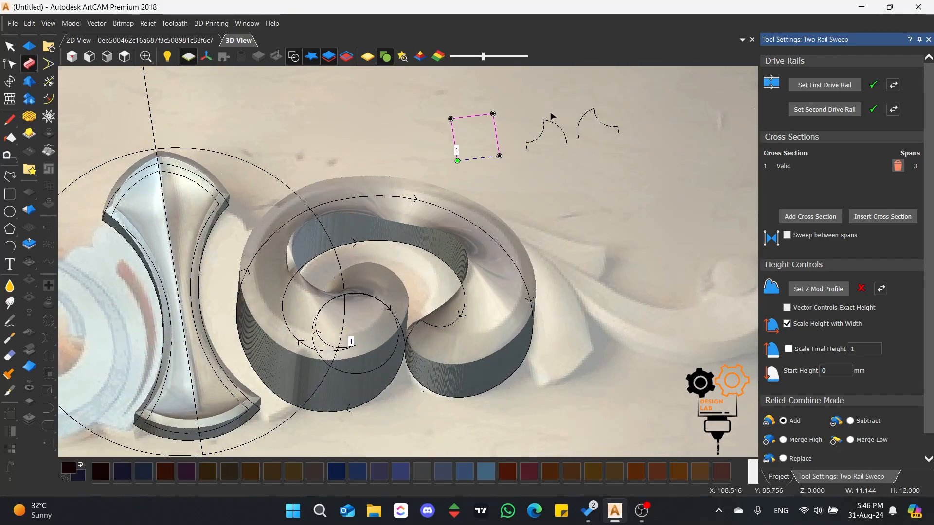
# Try the original curved profile as the sweep's second cross-section, inspect the scroll's shape, and remove that cross-section.
pyautogui.click(790, 219)
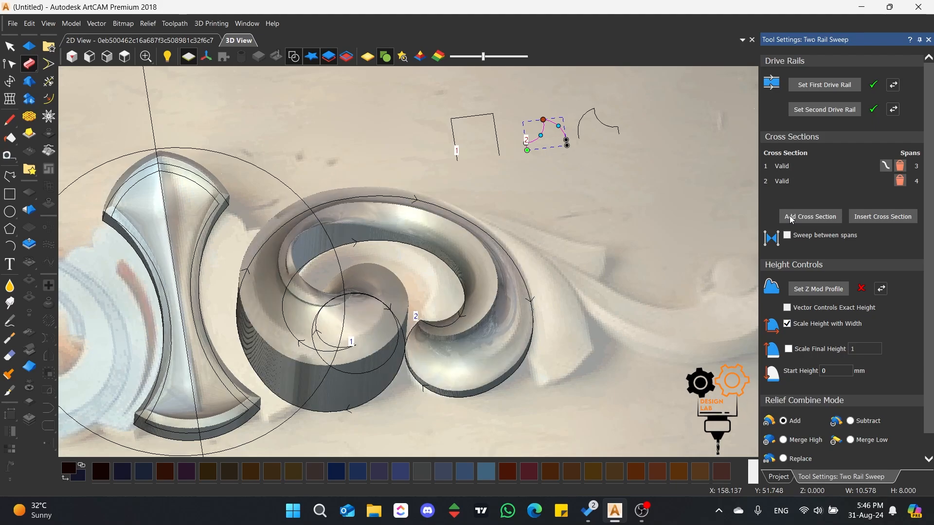
pyautogui.scroll(2, 551, 266)
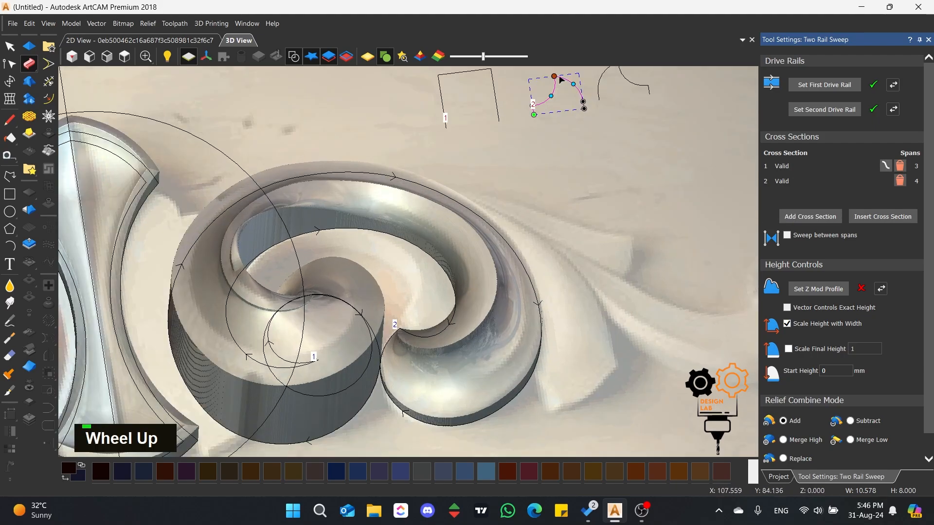
pyautogui.scroll(-2, 529, 162)
pyautogui.scroll(1, 504, 184)
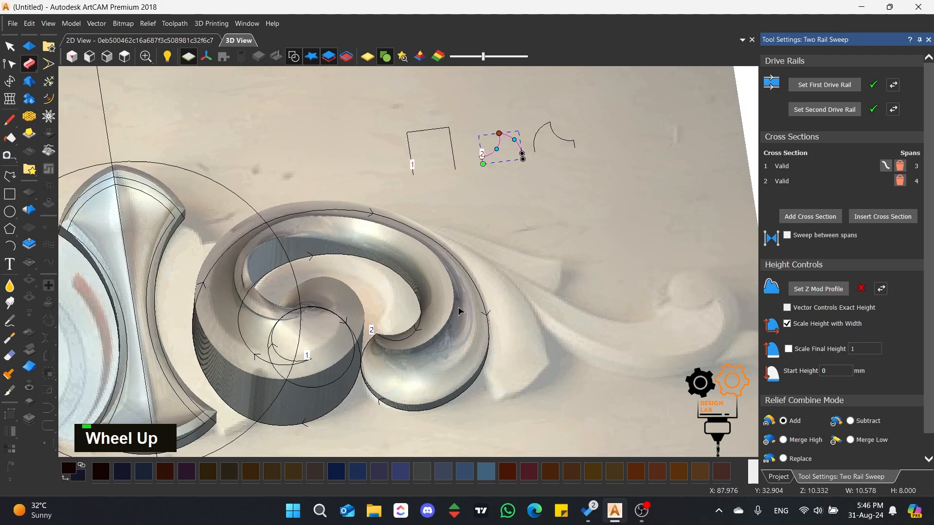
pyautogui.scroll(1, 457, 306)
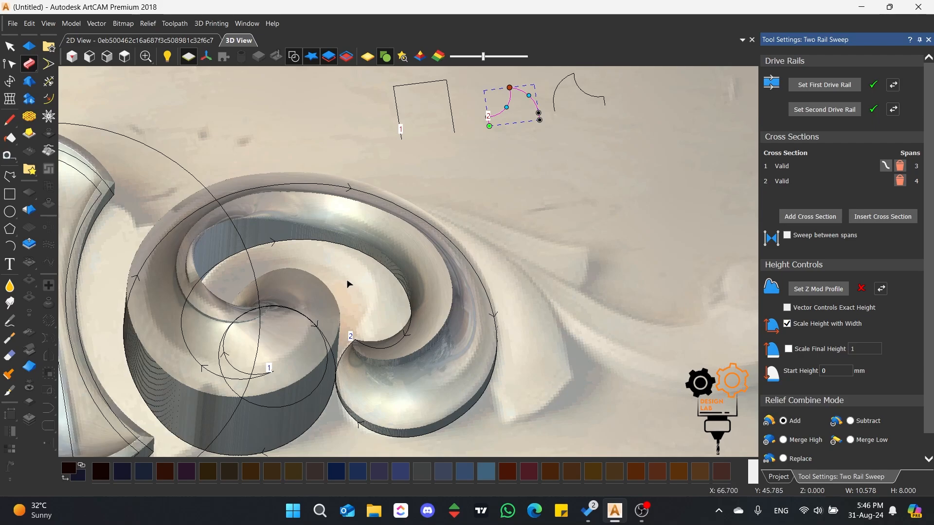
pyautogui.scroll(-1, 348, 281)
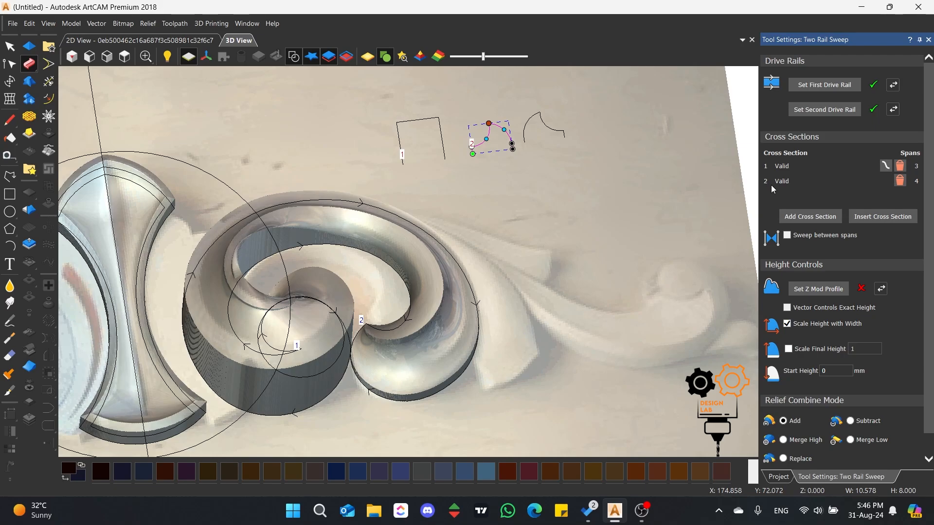
pyautogui.click(900, 181)
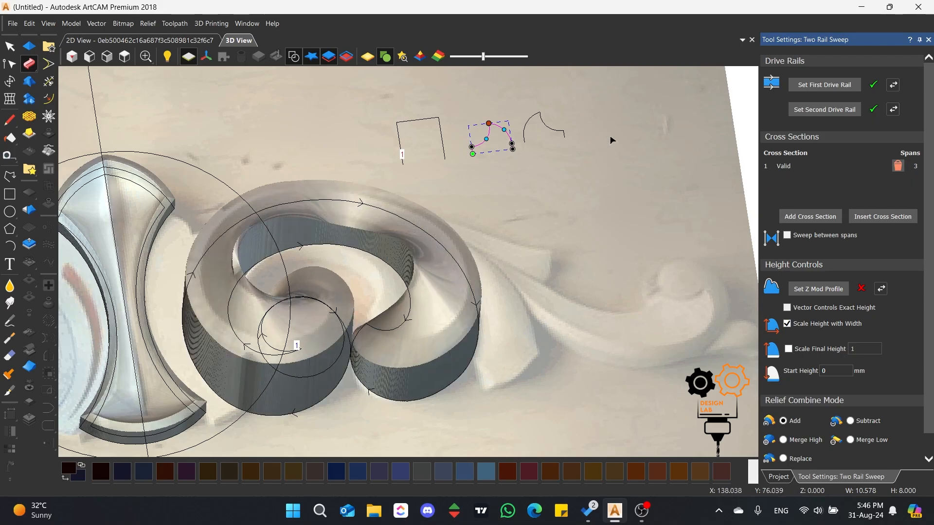
# Add the mirrored curved profile as the sweep's second cross-section and inspect the scroll from above and at an angle.
pyautogui.click(555, 123)
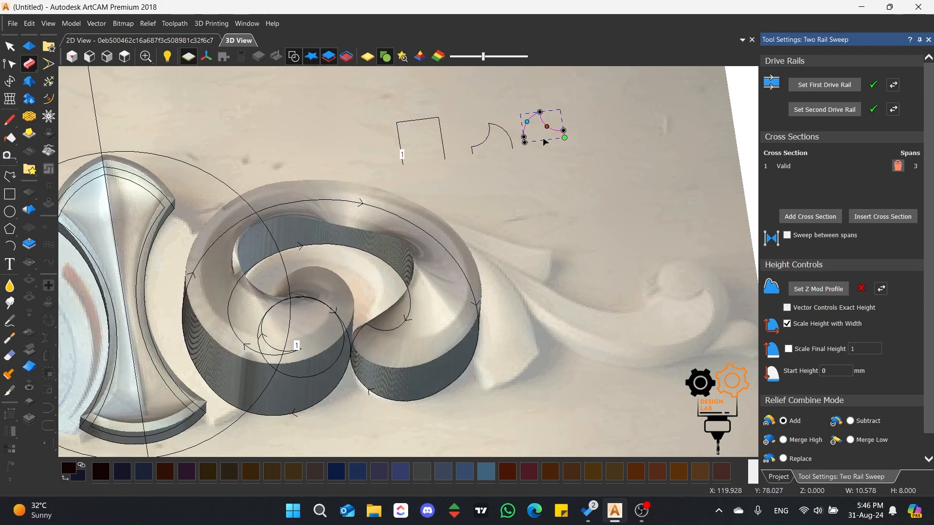
pyautogui.click(820, 216)
pyautogui.scroll(-3, 374, 257)
pyautogui.scroll(3, 373, 258)
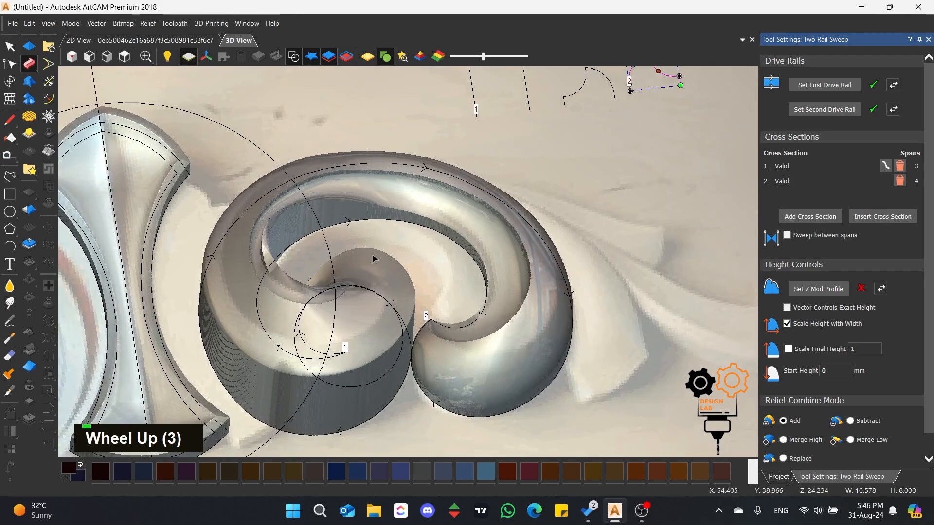
pyautogui.moveTo(372, 259); pyautogui.dragTo(382, 333, button='middle')
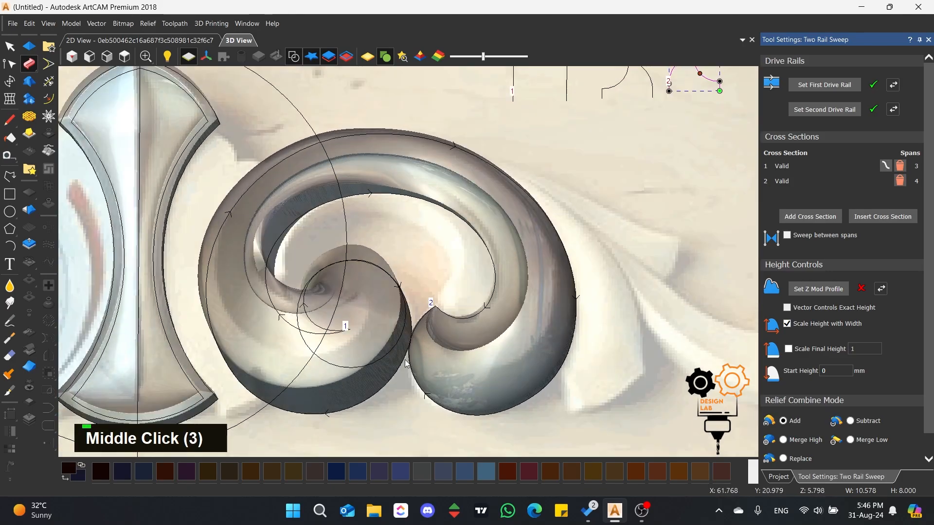
pyautogui.moveTo(406, 362); pyautogui.dragTo(493, 325, button='middle')
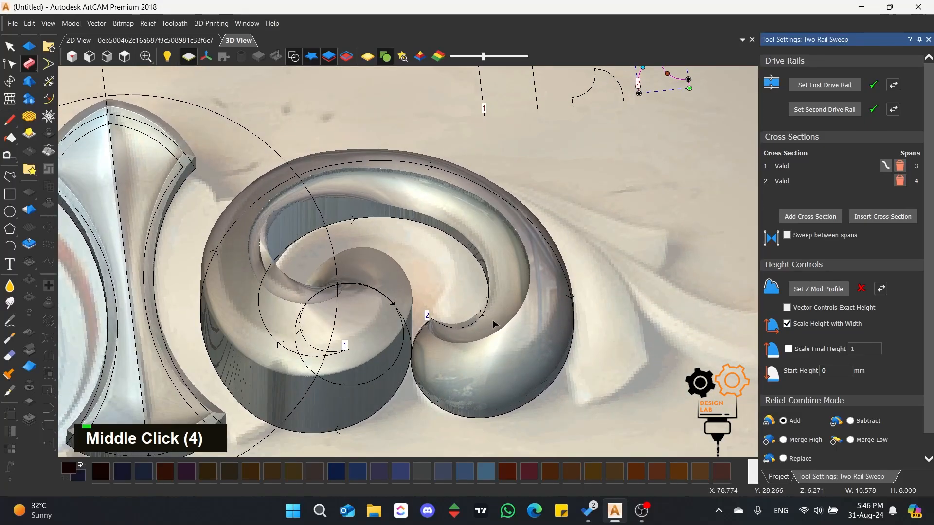
pyautogui.middleClick(494, 324)
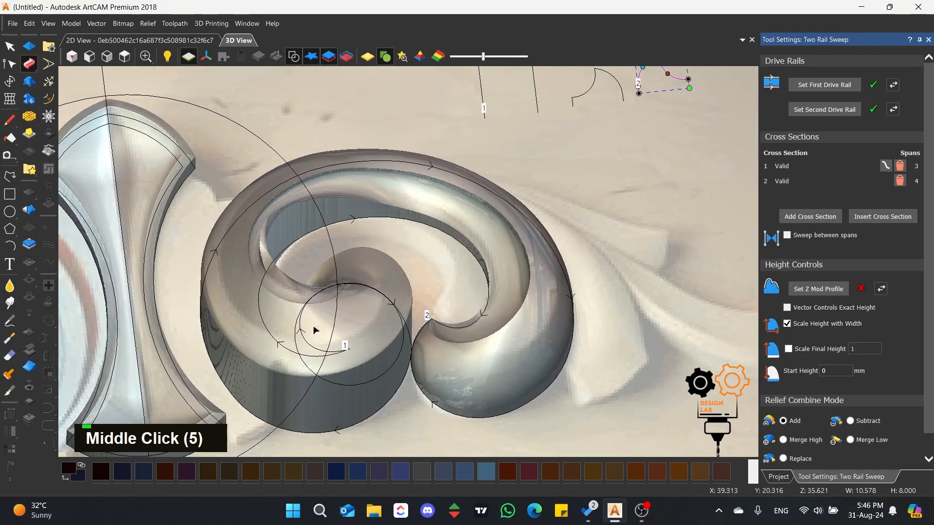
# Turn off scaling of the sweep's height with its width.
pyautogui.click(787, 324)
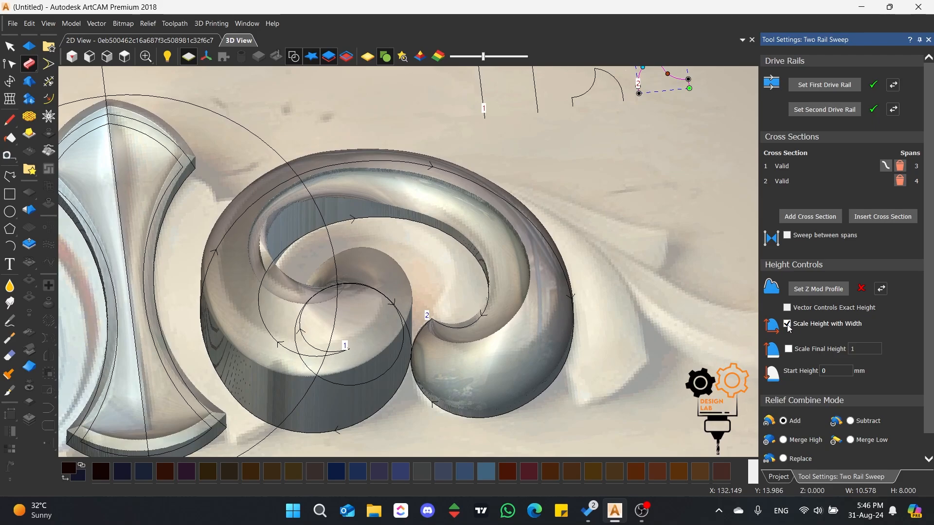
pyautogui.scroll(-3, 346, 305)
pyautogui.scroll(3, 346, 305)
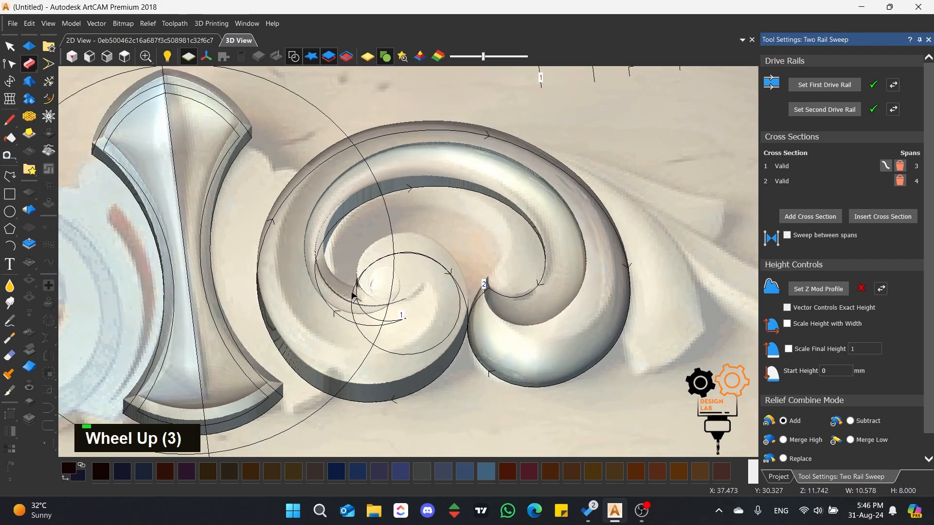
pyautogui.middleClick(360, 282)
pyautogui.scroll(-3, 486, 195)
pyautogui.scroll(3, 481, 158)
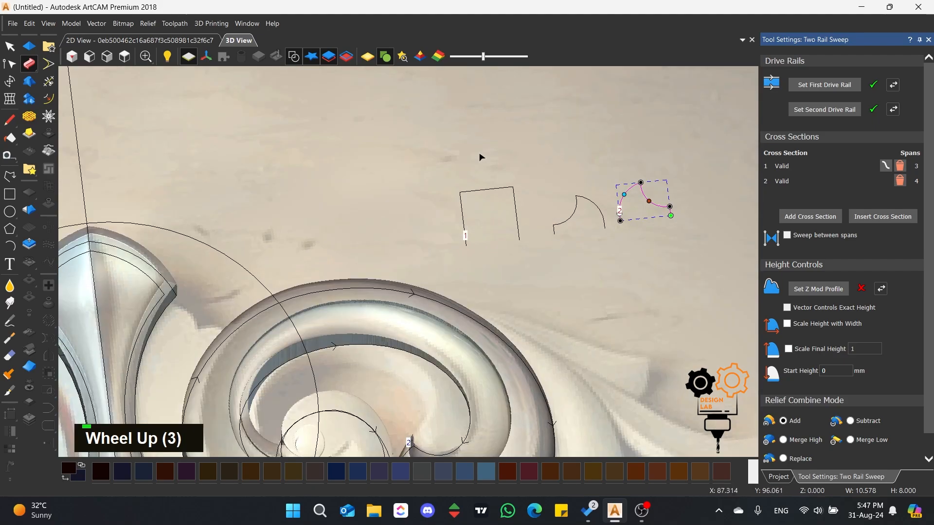
# Examine the swept scroll from several angles and straight from above, comparing its ends with the rectangular and mirrored curved profiles.
pyautogui.click(463, 238)
pyautogui.scroll(-2, 505, 233)
pyautogui.scroll(1, 550, 223)
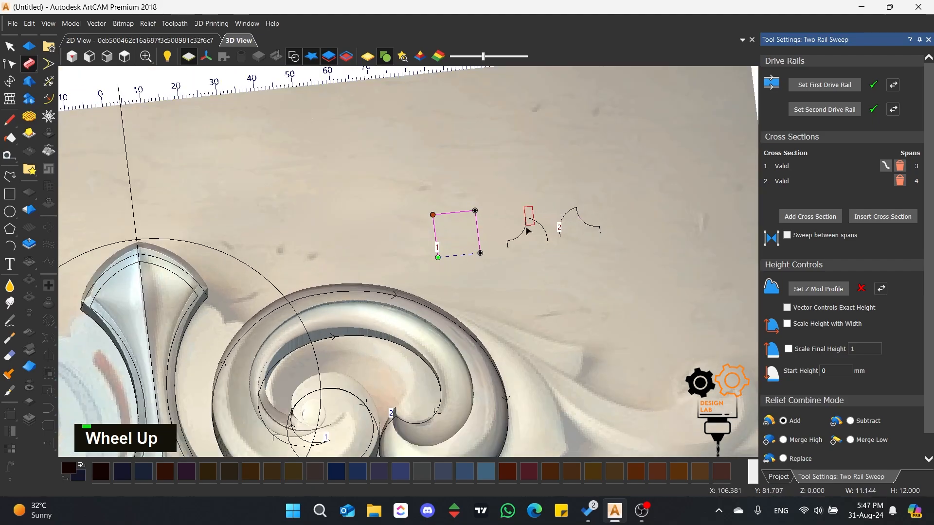
pyautogui.click(548, 223)
pyautogui.scroll(-1, 375, 276)
pyautogui.scroll(3, 375, 276)
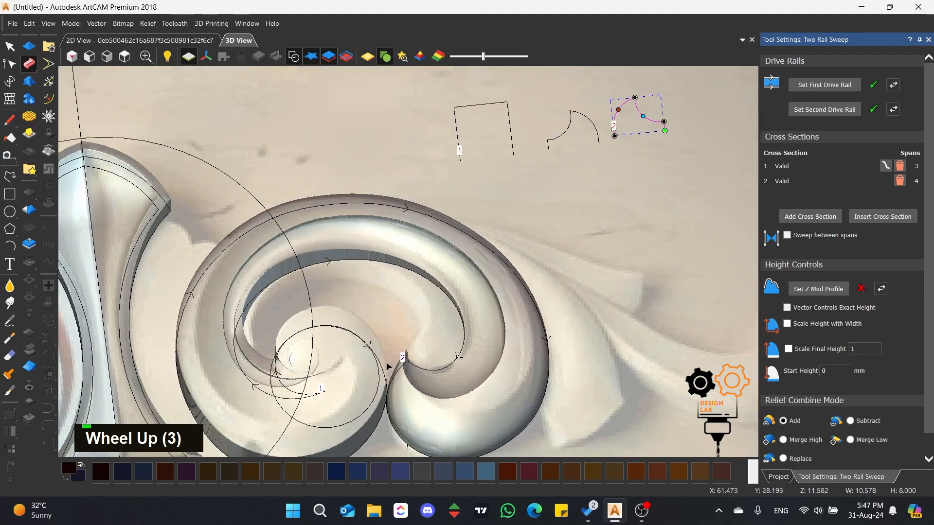
pyautogui.middleClick(335, 360)
pyautogui.moveTo(335, 360); pyautogui.dragTo(155, 79, button='middle')
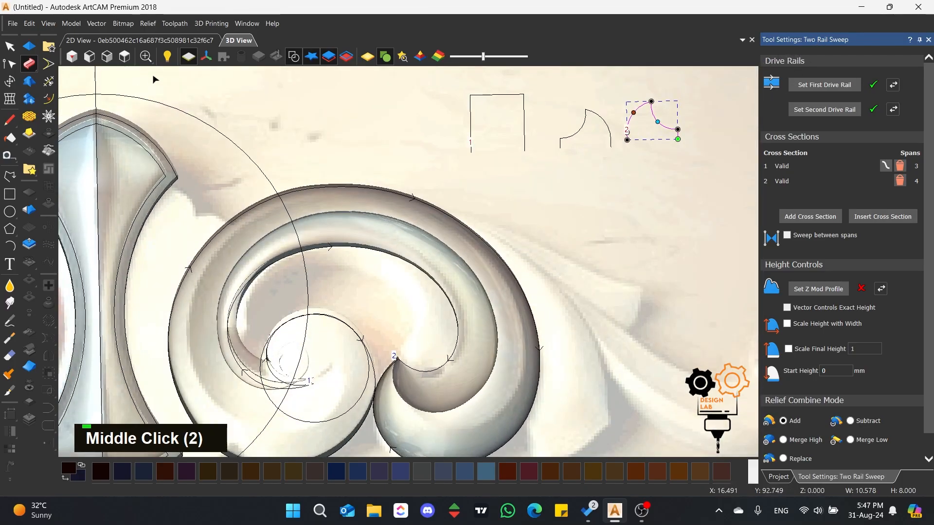
pyautogui.click(125, 57)
pyautogui.scroll(4, 335, 284)
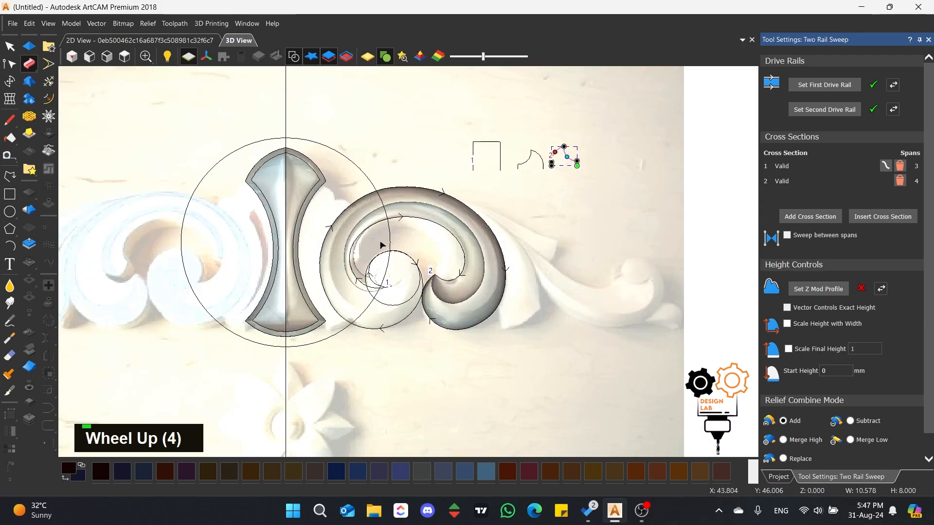
pyautogui.scroll(2, 390, 298)
pyautogui.scroll(-1, 404, 250)
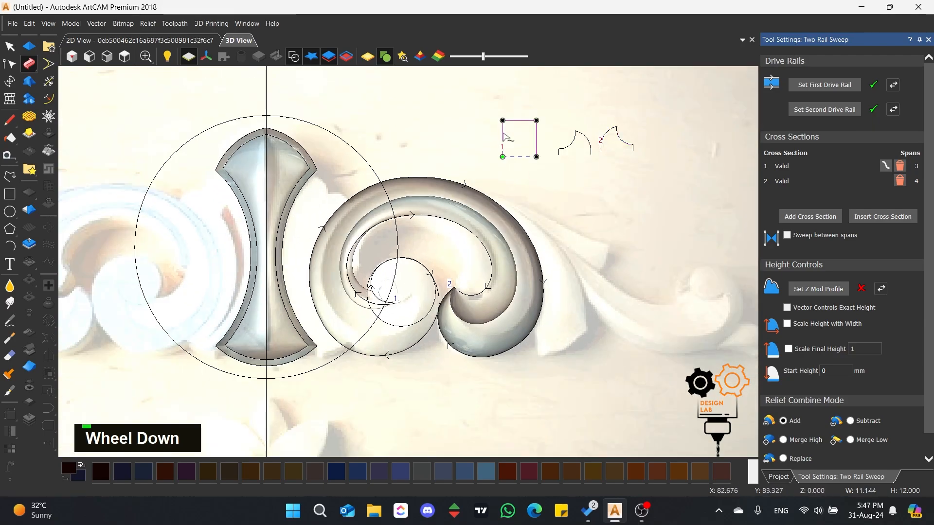
pyautogui.scroll(1, 527, 129)
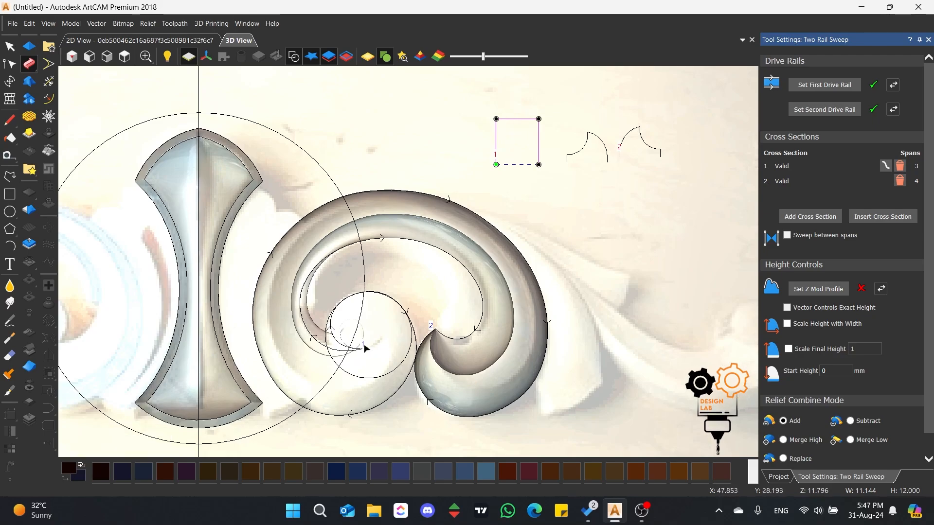
# Replace the sweep's second cross-section with the open rectangular profile.
pyautogui.click(900, 181)
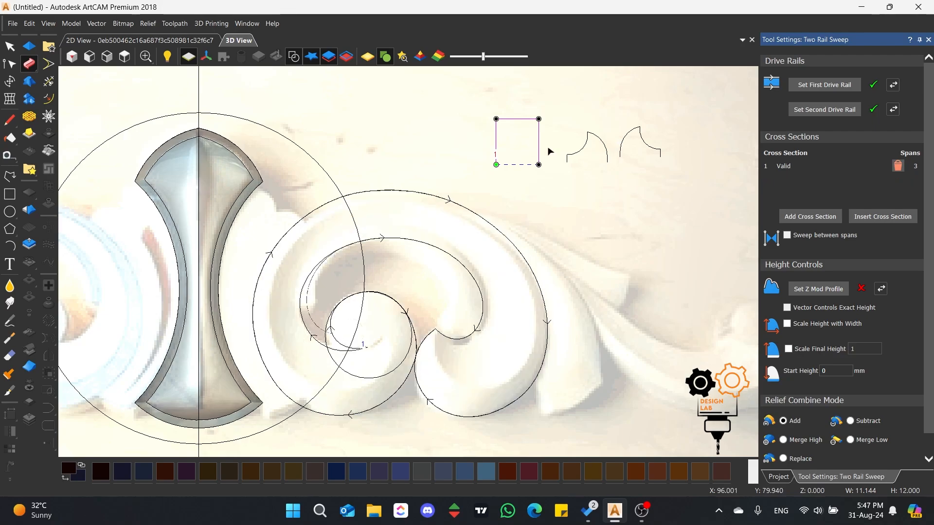
pyautogui.click(651, 152)
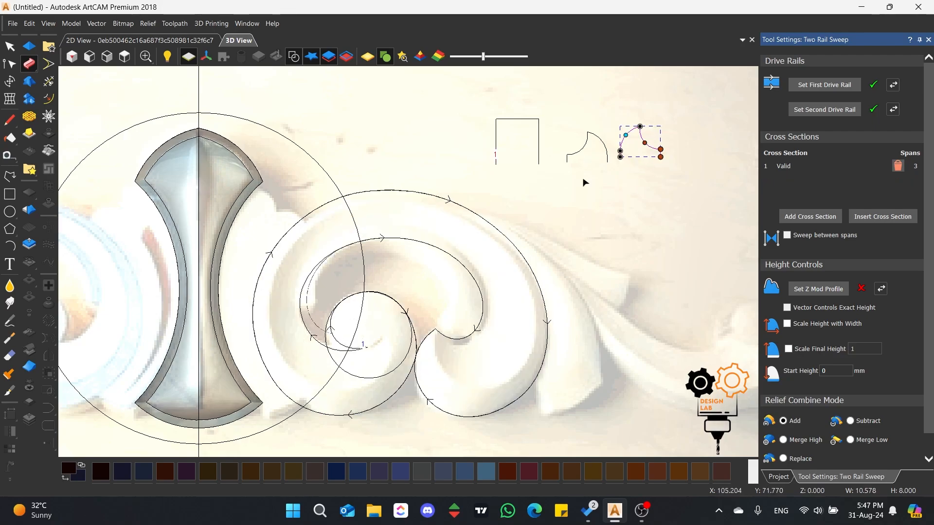
pyautogui.click(497, 146)
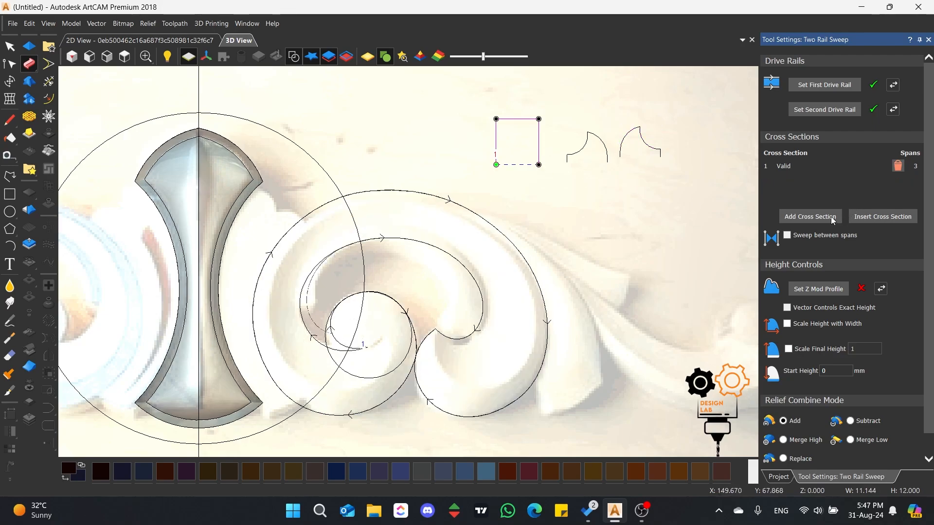
pyautogui.click(810, 217)
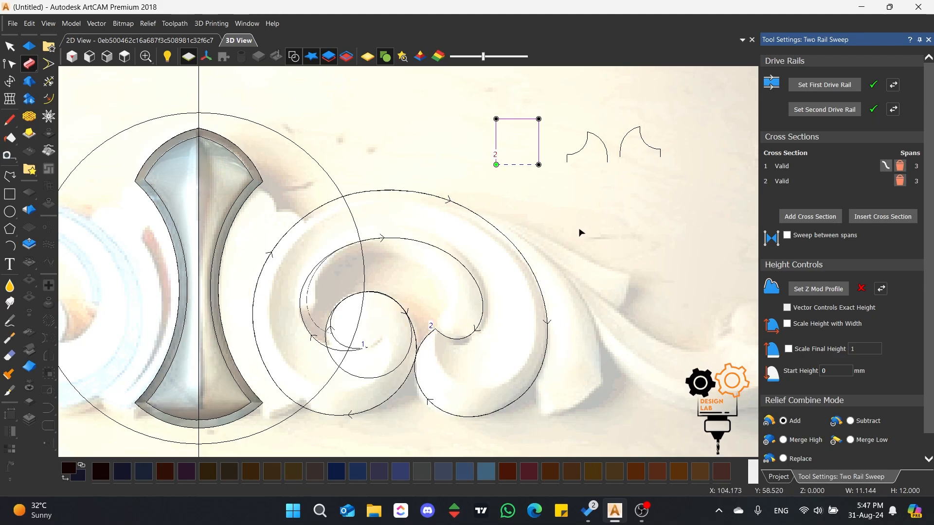
# Add the mirrored curved profile as both the third and fourth cross-sections of the sweep.
pyautogui.click(635, 128)
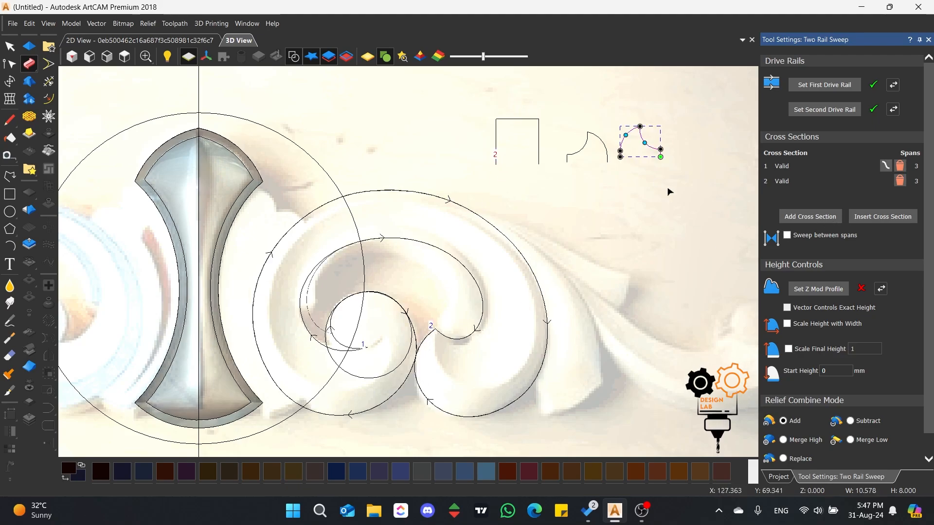
pyautogui.click(791, 218)
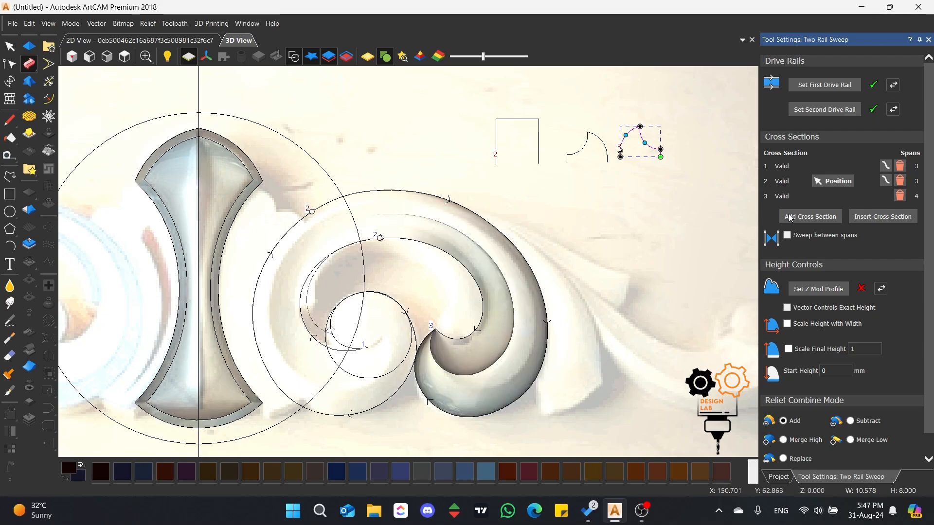
pyautogui.click(790, 218)
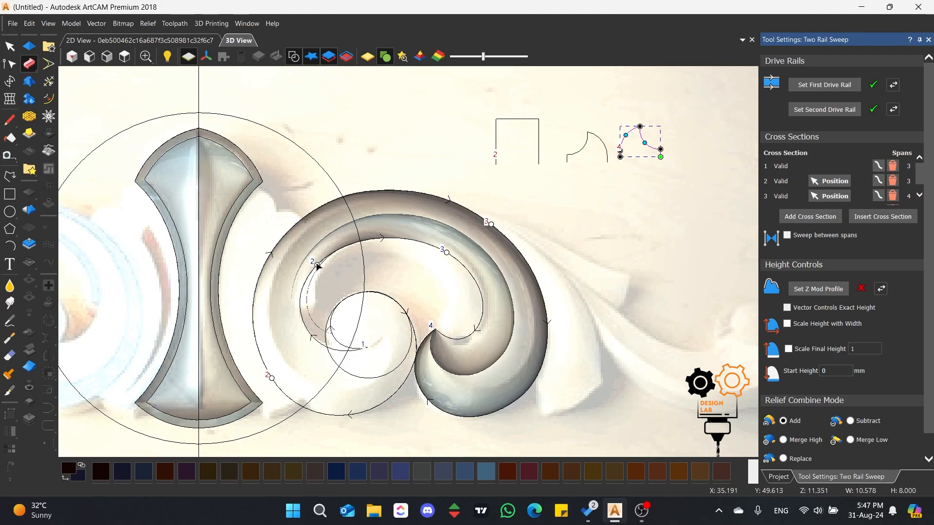
# Move the second cross-section's positions on both drive rails toward the inner curl of the scroll's left spiral.
pyautogui.moveTo(317, 265)
pyautogui.mouseDown()
pyautogui.moveTo(302, 316)
pyautogui.moveTo(322, 365)
pyautogui.moveTo(382, 361)
pyautogui.mouseUp()
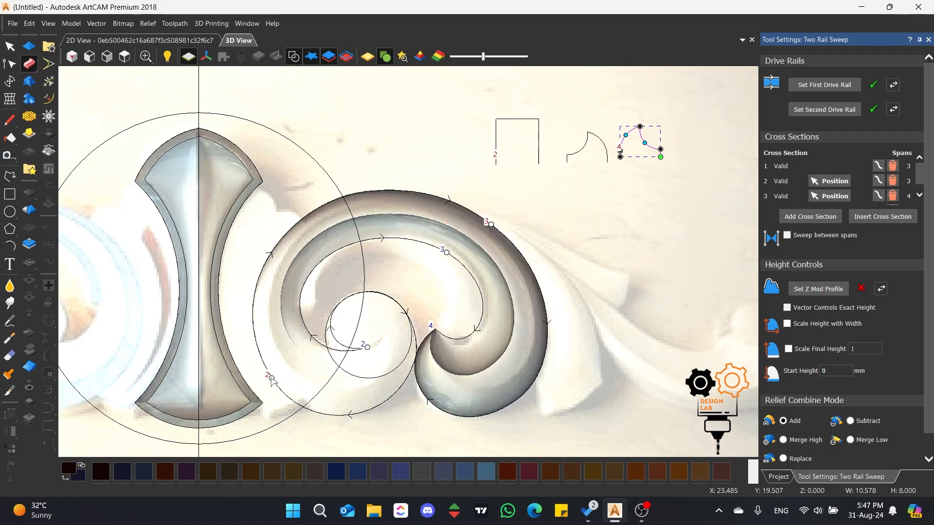
pyautogui.moveTo(272, 378)
pyautogui.mouseDown()
pyautogui.moveTo(340, 416)
pyautogui.moveTo(384, 403)
pyautogui.moveTo(408, 372)
pyautogui.moveTo(414, 334)
pyautogui.moveTo(416, 346)
pyautogui.mouseUp()
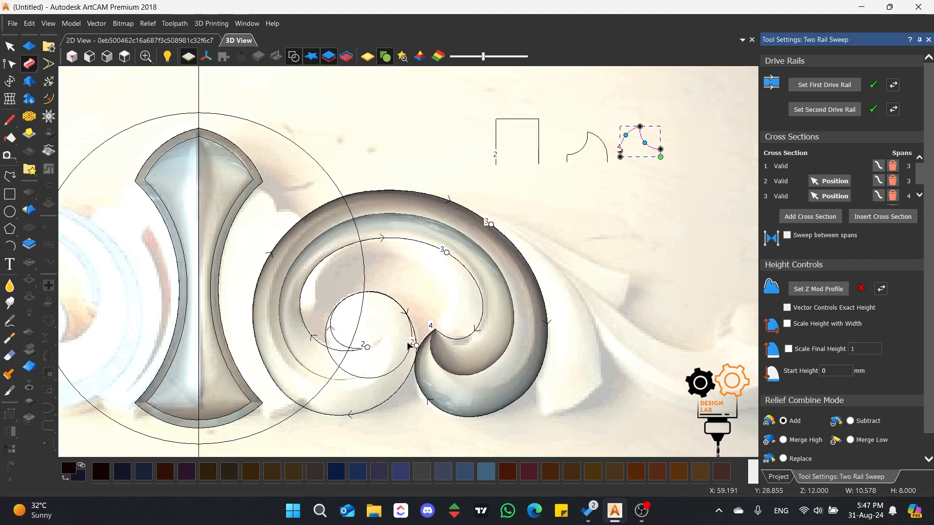
pyautogui.moveTo(416, 347); pyautogui.dragTo(399, 304)
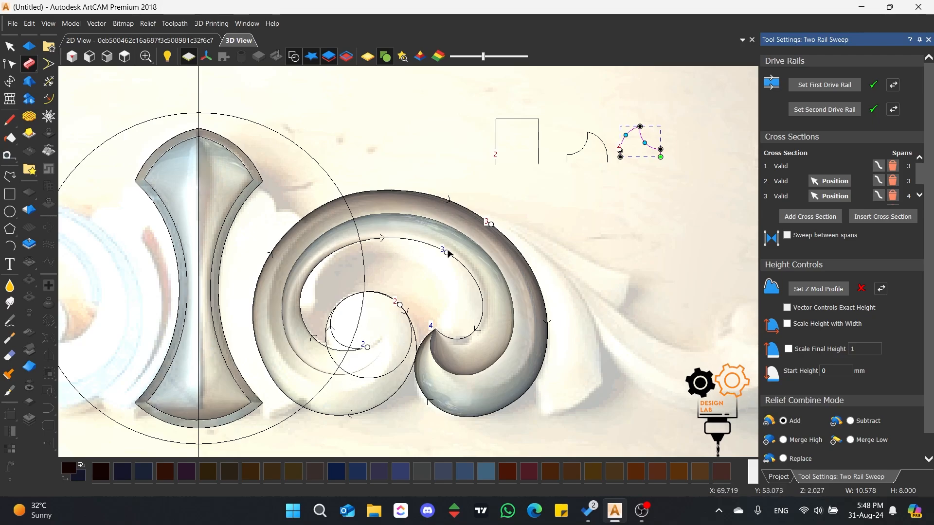
# Move the third cross-section's positions on both rails along the scroll to just before the second cross-section near the left curl.
pyautogui.moveTo(446, 252)
pyautogui.mouseDown()
pyautogui.moveTo(413, 241)
pyautogui.moveTo(350, 245)
pyautogui.moveTo(304, 282)
pyautogui.moveTo(313, 339)
pyautogui.mouseUp()
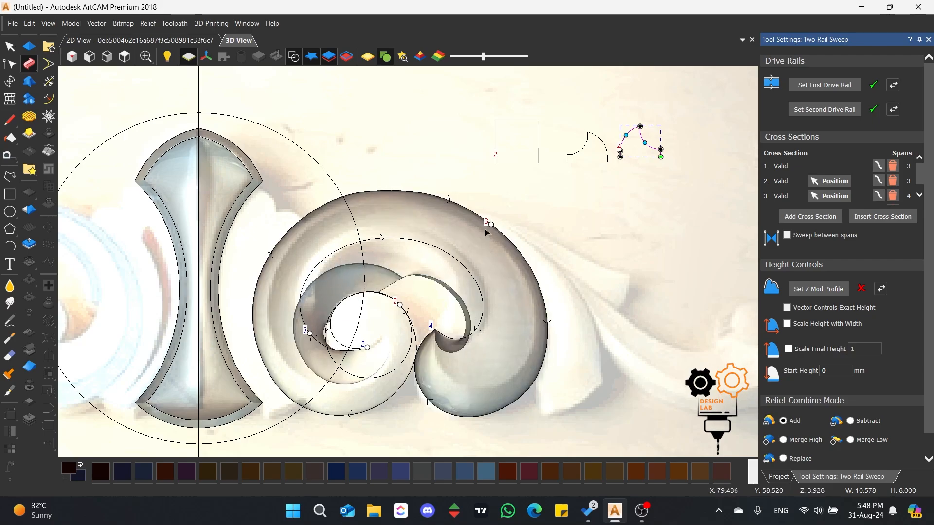
pyautogui.moveTo(492, 225)
pyautogui.mouseDown()
pyautogui.moveTo(467, 209)
pyautogui.moveTo(301, 253)
pyautogui.moveTo(286, 305)
pyautogui.moveTo(291, 340)
pyautogui.moveTo(329, 399)
pyautogui.mouseUp()
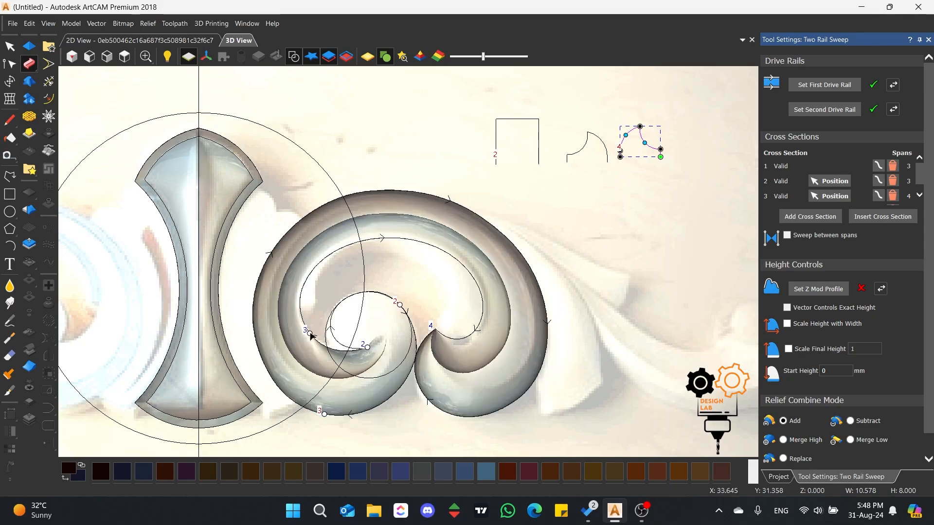
pyautogui.moveTo(311, 334); pyautogui.dragTo(349, 351)
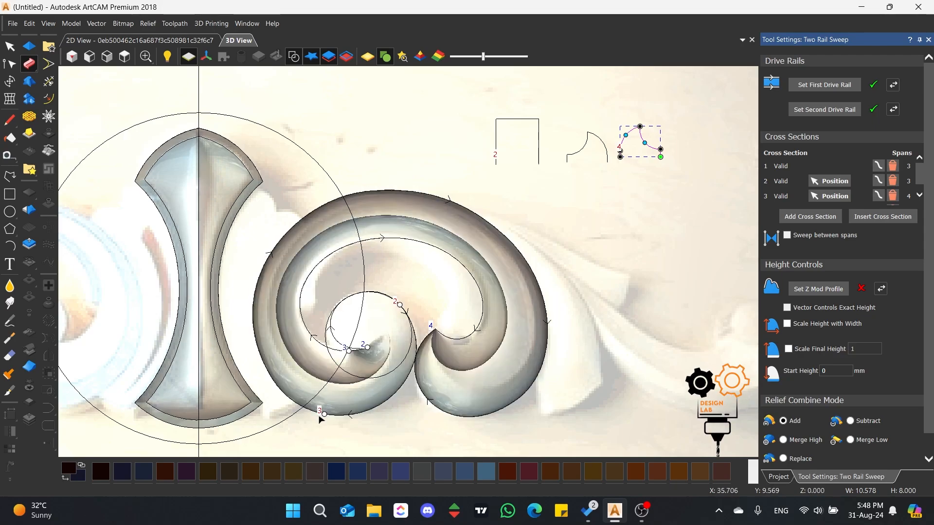
pyautogui.moveTo(323, 415); pyautogui.dragTo(367, 411)
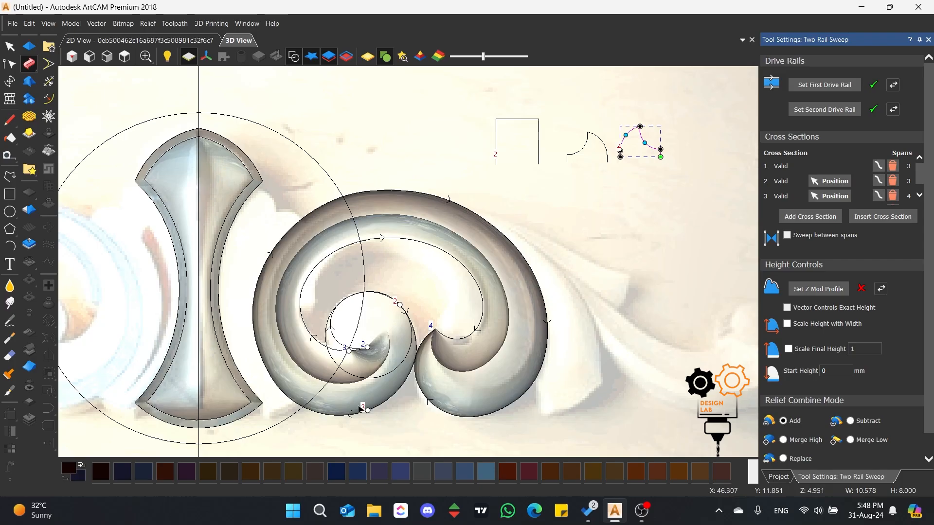
# Examine the swept scroll's inner curl at an angle and from straight above, together with the three profile vectors.
pyautogui.scroll(3, 365, 372)
pyautogui.moveTo(344, 351); pyautogui.dragTo(442, 293, button='middle')
pyautogui.moveTo(380, 309); pyautogui.dragTo(444, 330, button='middle')
pyautogui.scroll(-2, 444, 330)
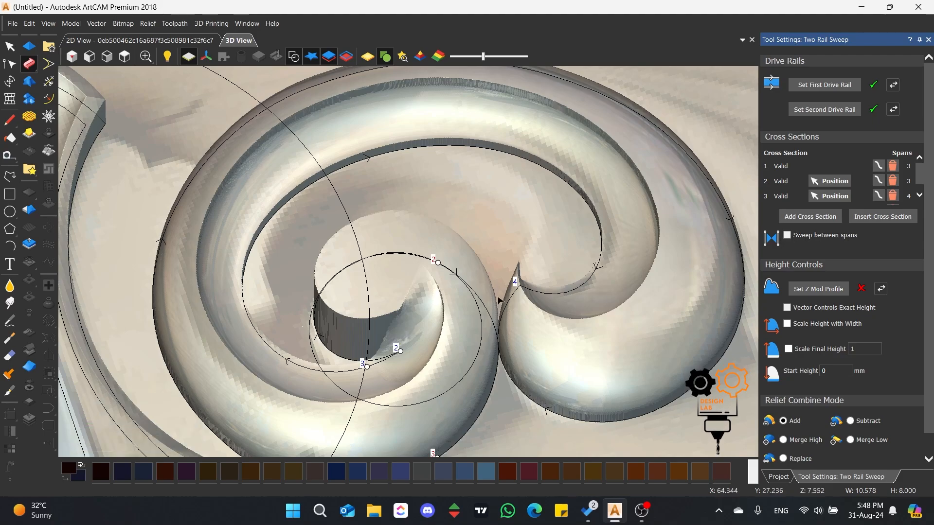
pyautogui.scroll(-7, 472, 197)
pyautogui.scroll(3, 481, 195)
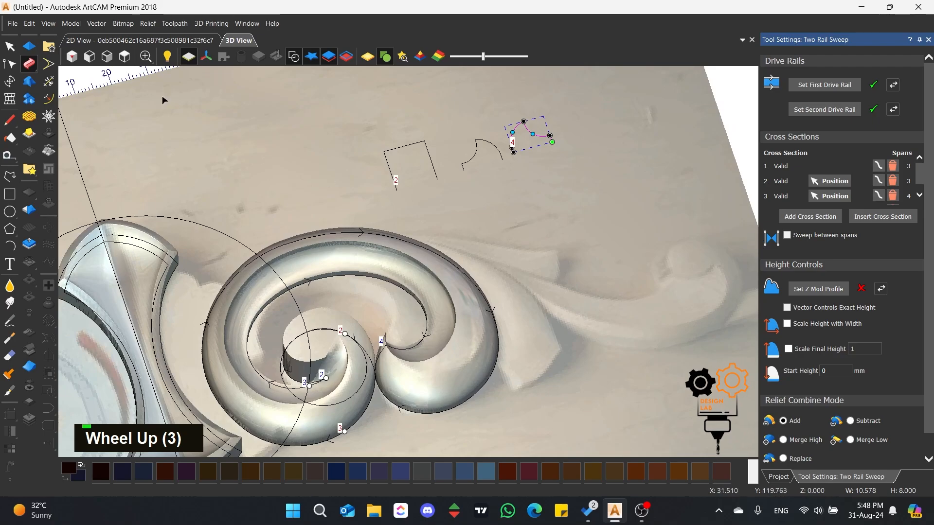
pyautogui.click(125, 56)
pyautogui.scroll(4, 535, 180)
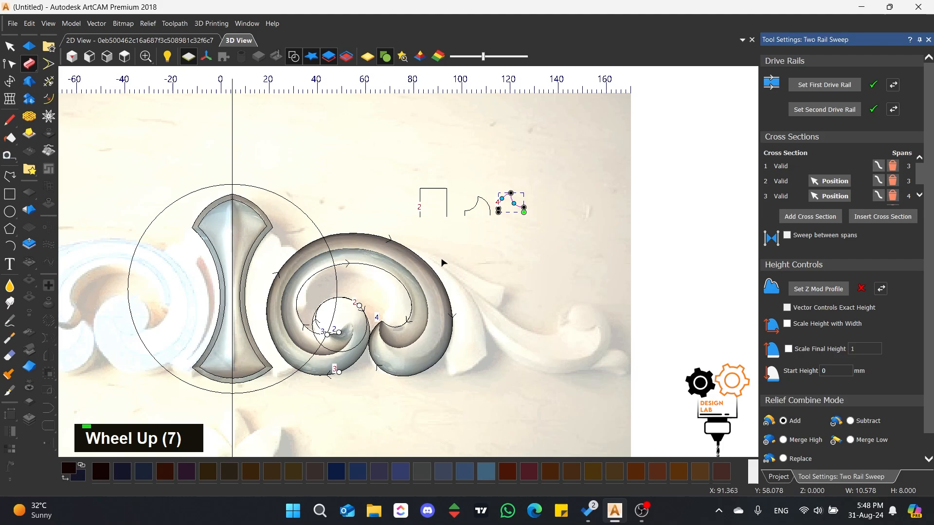
pyautogui.scroll(2, 463, 228)
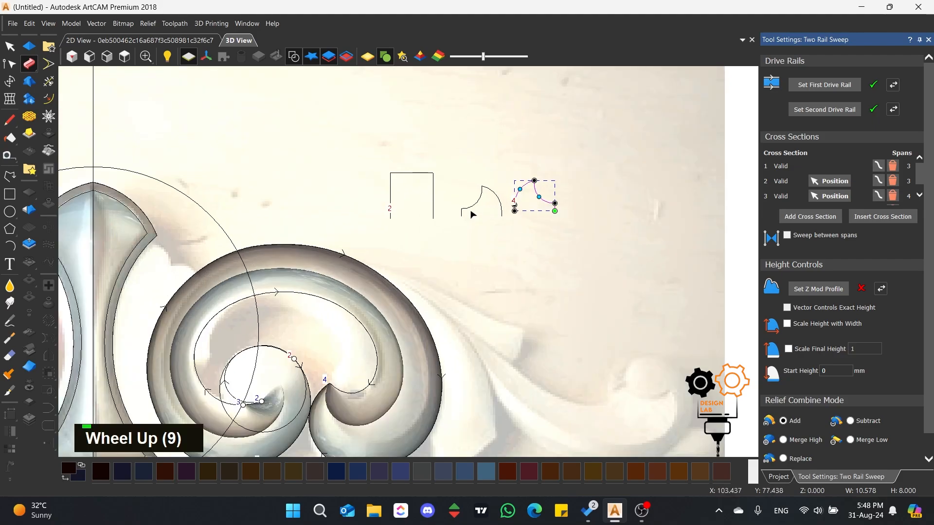
pyautogui.scroll(3, 471, 213)
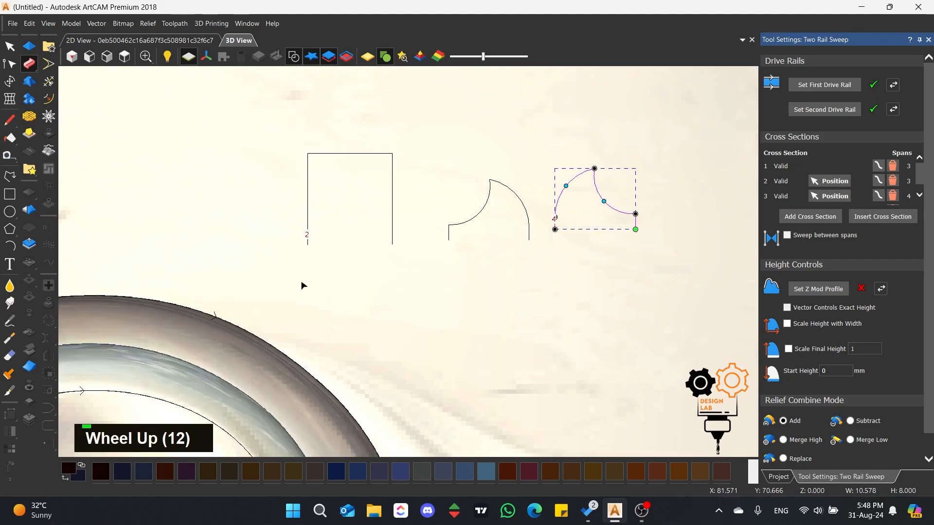
pyautogui.scroll(-4, 302, 283)
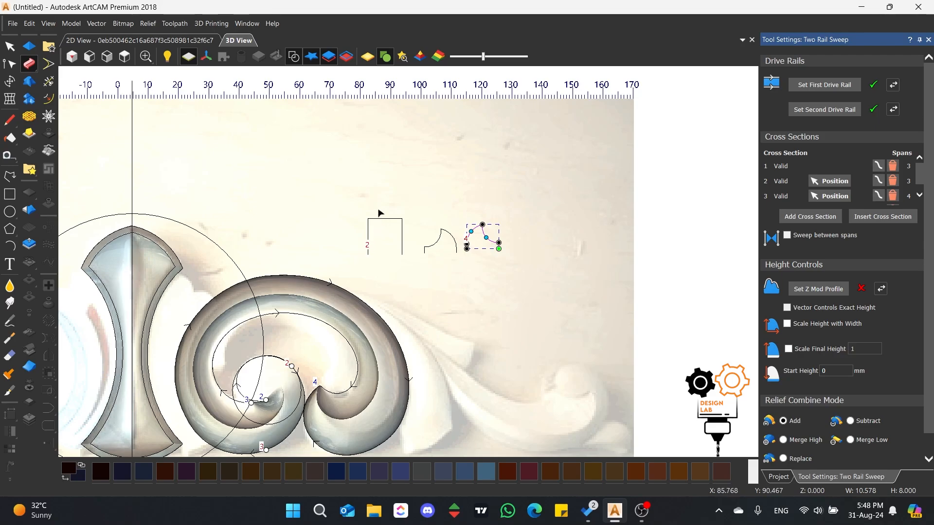
# Compare the nodes and start points of the rectangular profile and the mirrored curved profile.
pyautogui.click(379, 230)
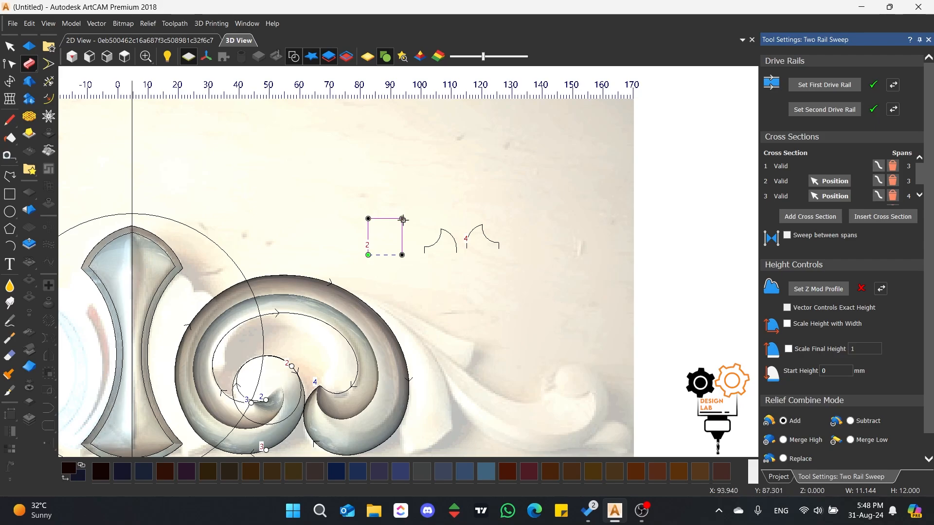
pyautogui.click(490, 239)
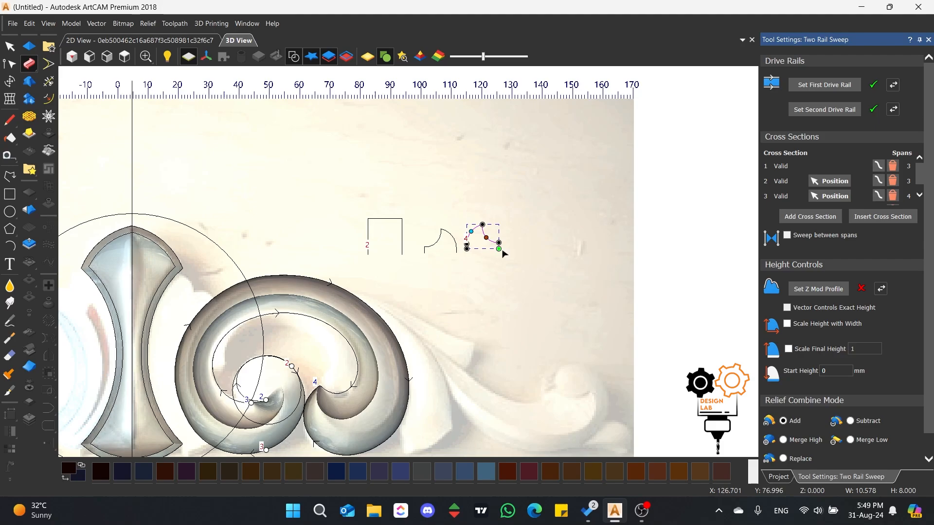
pyautogui.scroll(3, 503, 254)
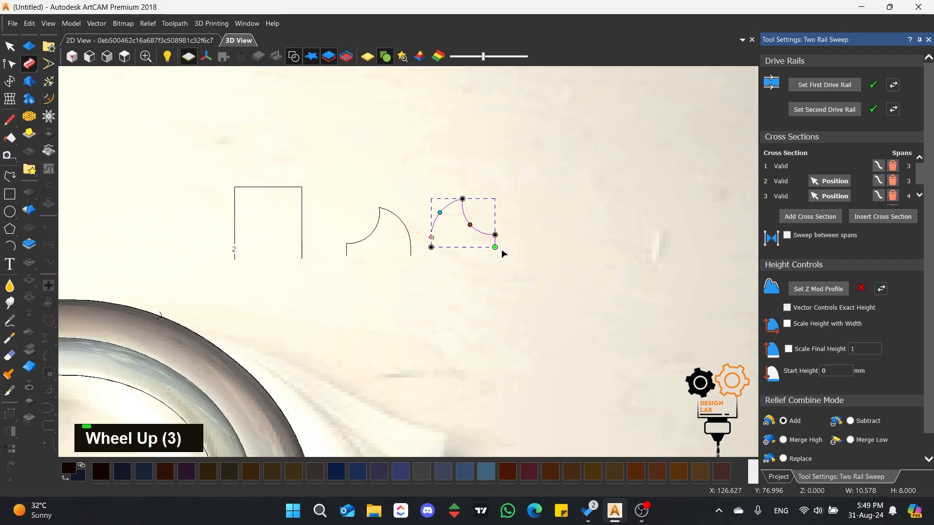
pyautogui.scroll(3, 470, 194)
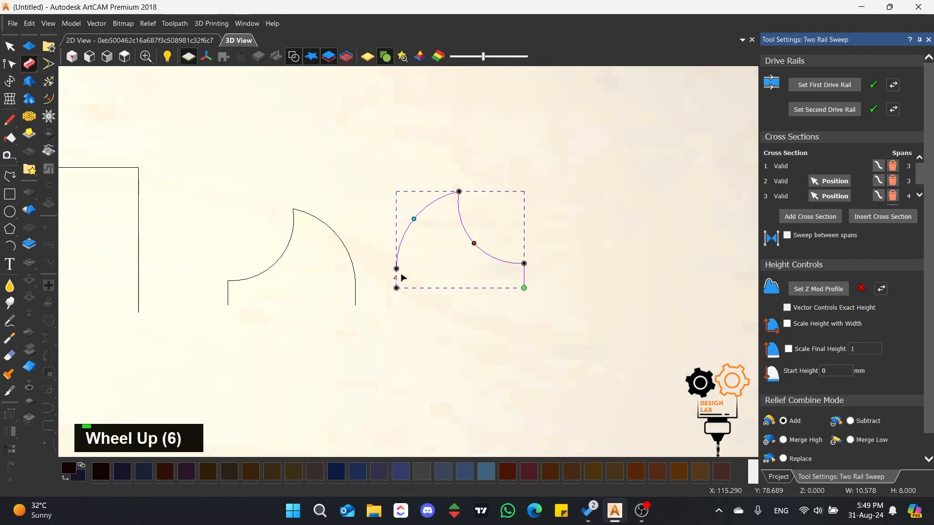
pyautogui.scroll(-2, 398, 282)
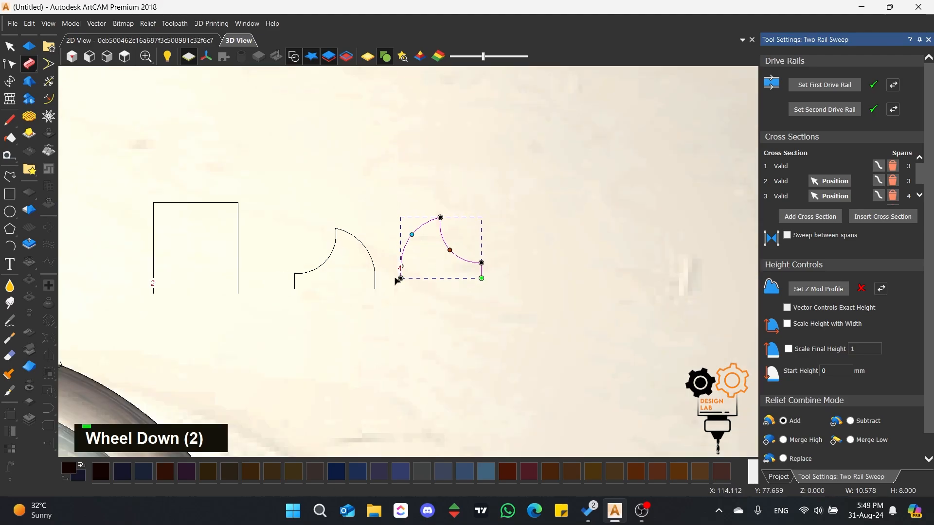
pyautogui.click(203, 202)
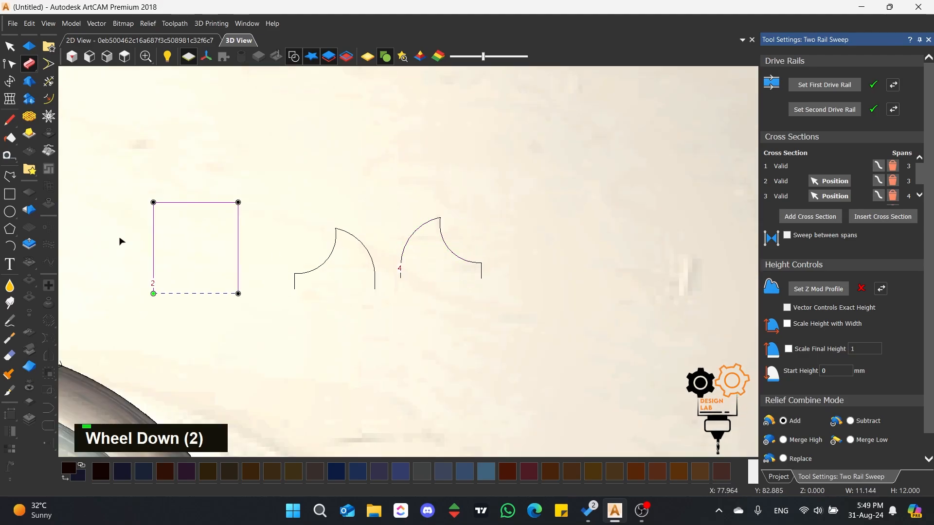
pyautogui.click(414, 236)
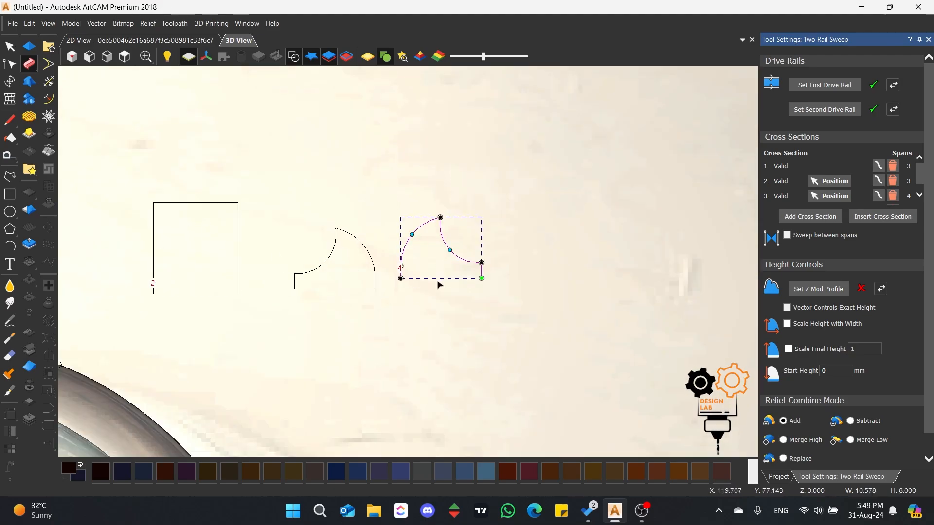
# Insert a midpoint node on the rectangular profile's right side and enable sweeping between spans.
pyautogui.click(153, 294)
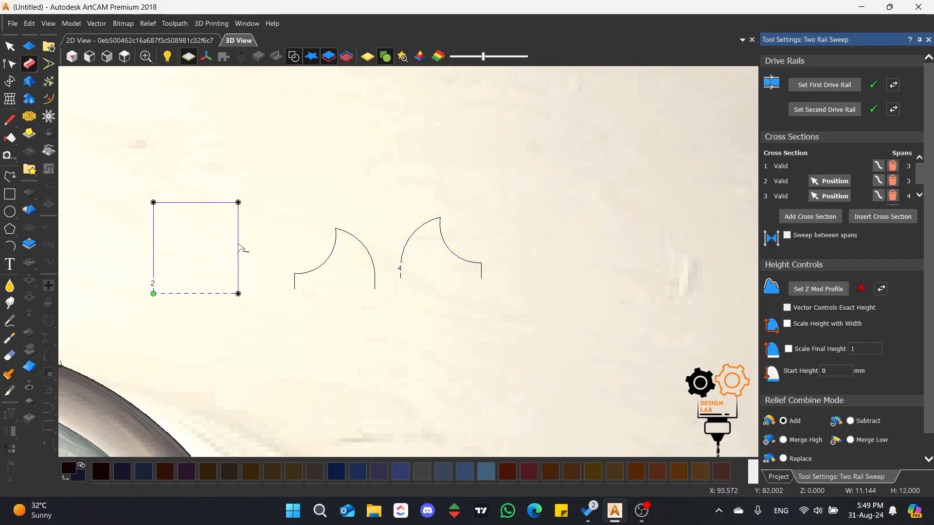
pyautogui.scroll(-2, 242, 249)
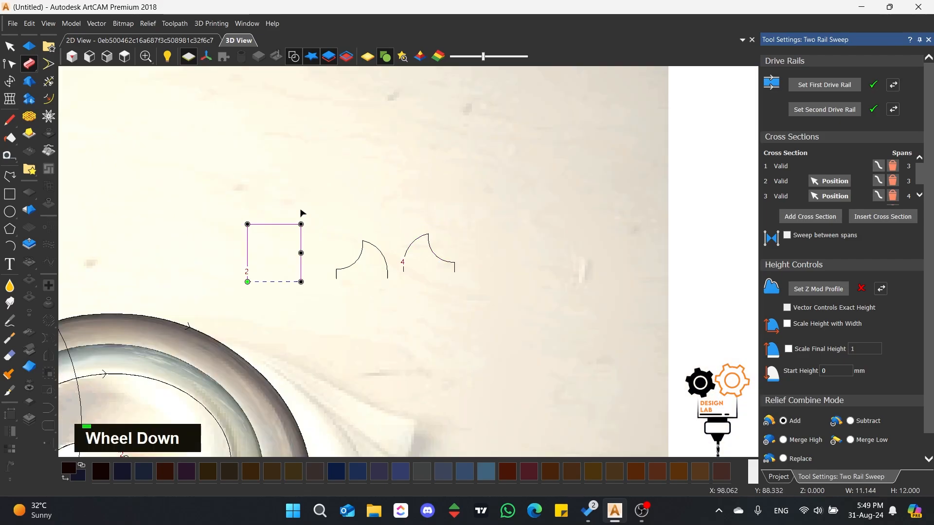
pyautogui.scroll(3, 302, 218)
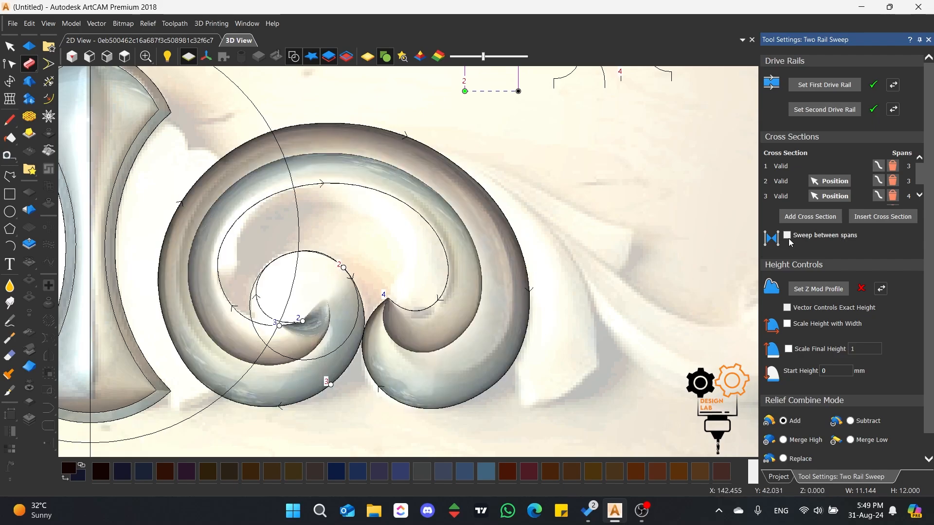
pyautogui.scroll(-3, 367, 249)
pyautogui.scroll(2, 505, 219)
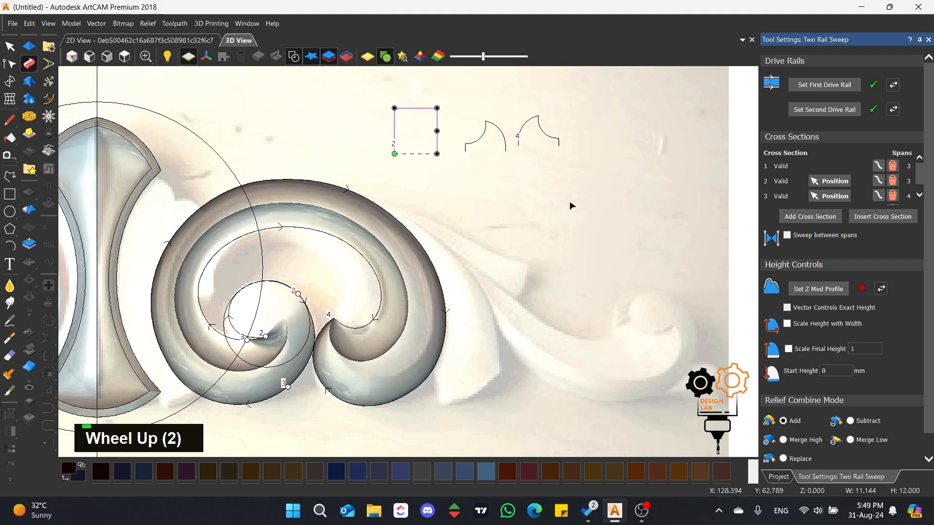
pyautogui.doubleClick(788, 239)
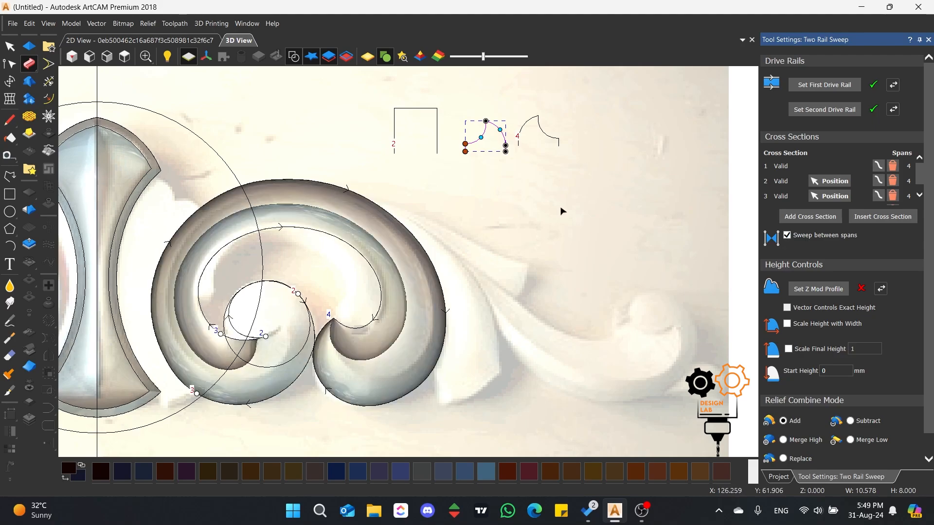
# Move the third cross-section's positions on both rails closer to the second cross-section at the left curl.
pyautogui.scroll(6, 313, 344)
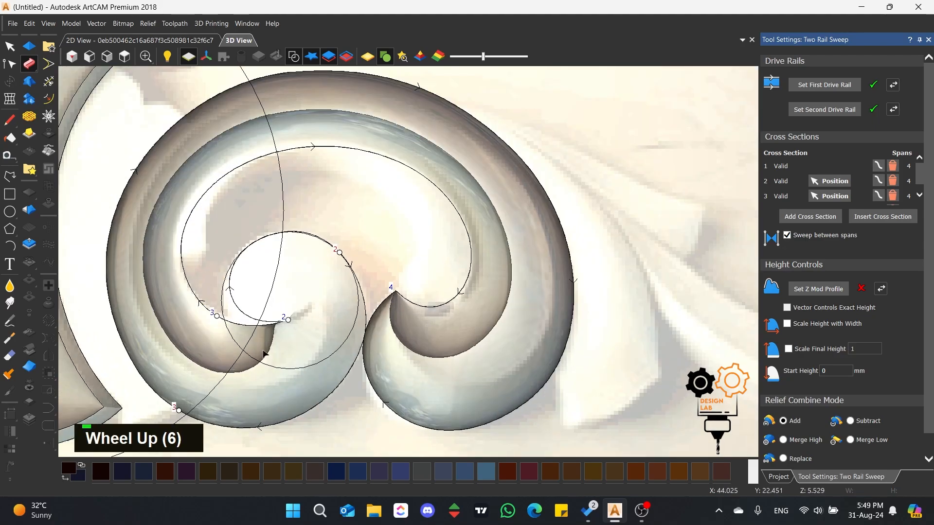
pyautogui.scroll(-1, 290, 323)
pyautogui.scroll(1, 265, 335)
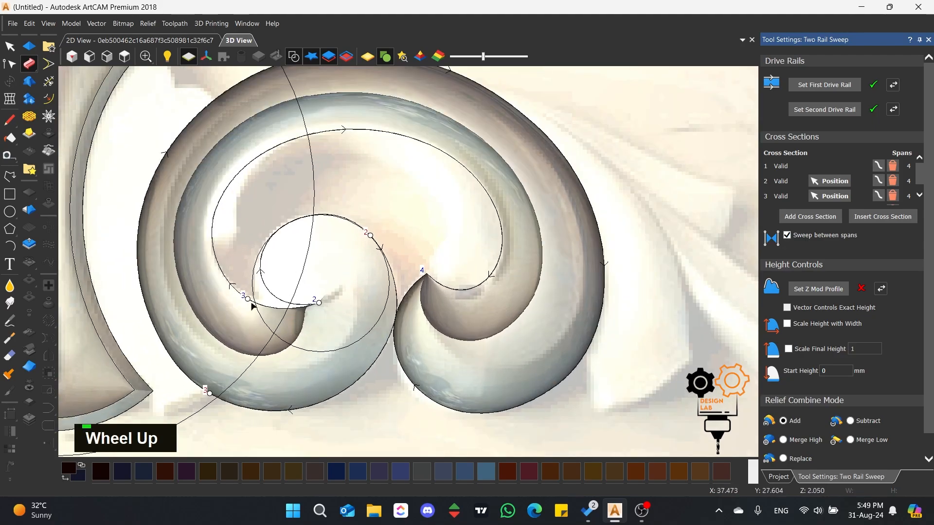
pyautogui.moveTo(248, 300)
pyautogui.mouseDown()
pyautogui.moveTo(285, 317)
pyautogui.moveTo(275, 336)
pyautogui.mouseUp()
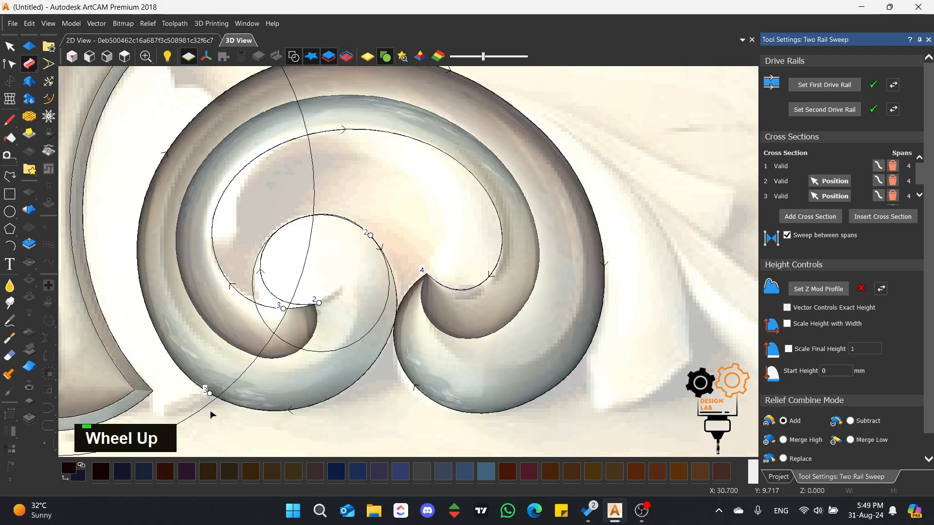
pyautogui.moveTo(220, 399); pyautogui.dragTo(339, 394)
# Delete the midpoint node on the rectangular profile's right side and insert one on its left side instead.
pyautogui.scroll(-5, 341, 341)
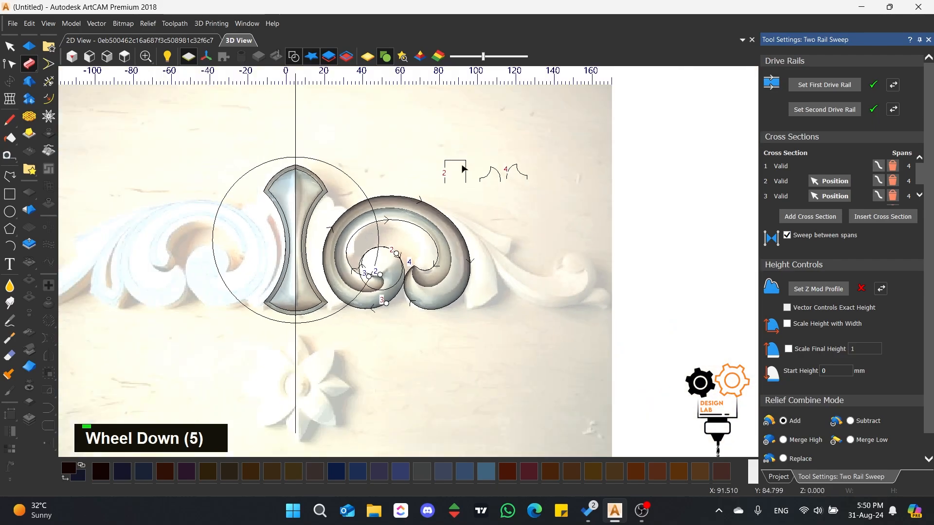
pyautogui.scroll(3, 481, 160)
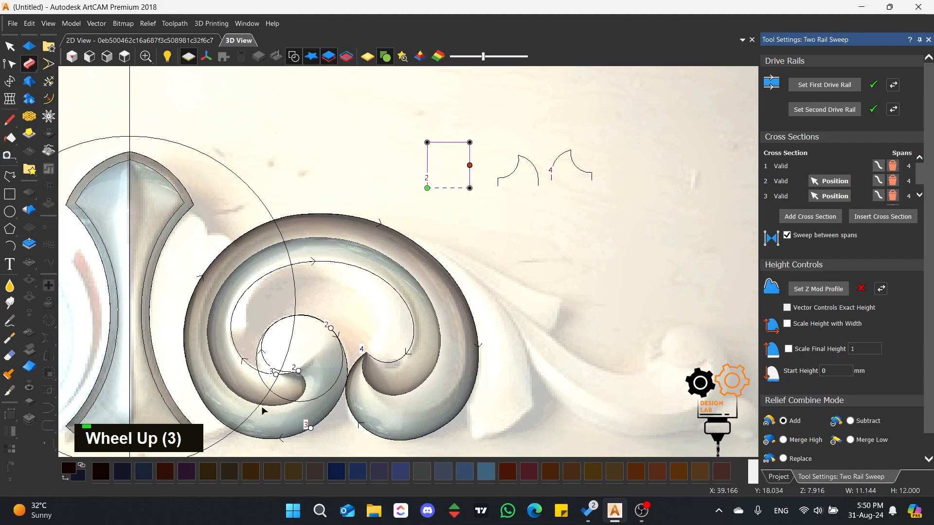
pyautogui.scroll(4, 265, 411)
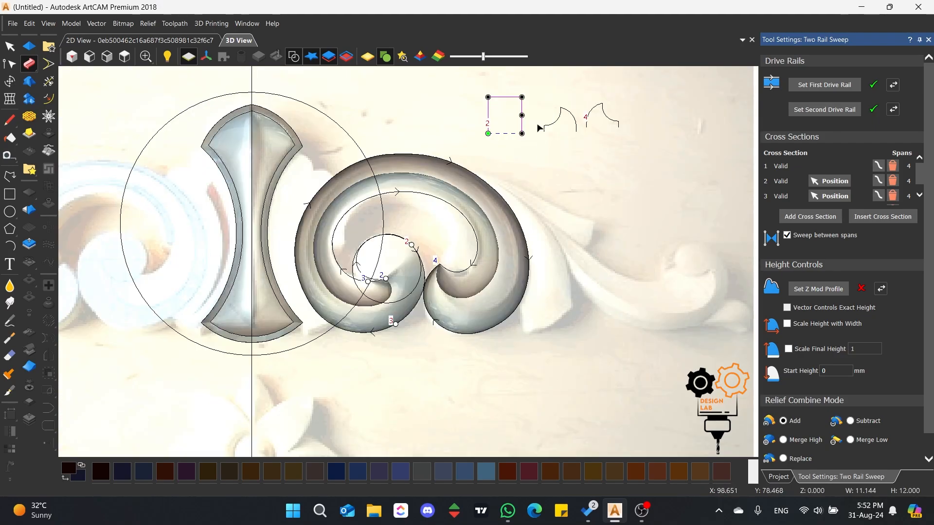
pyautogui.press('d')
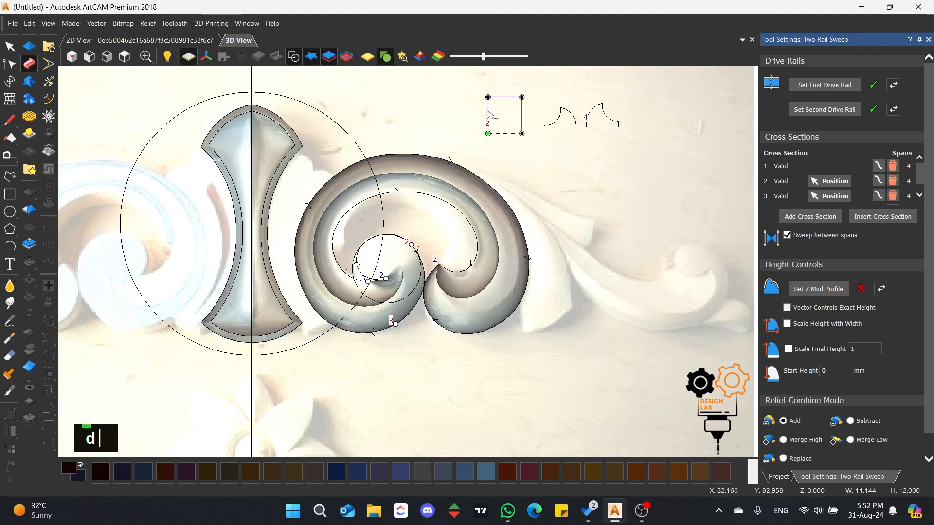
pyautogui.press('m')
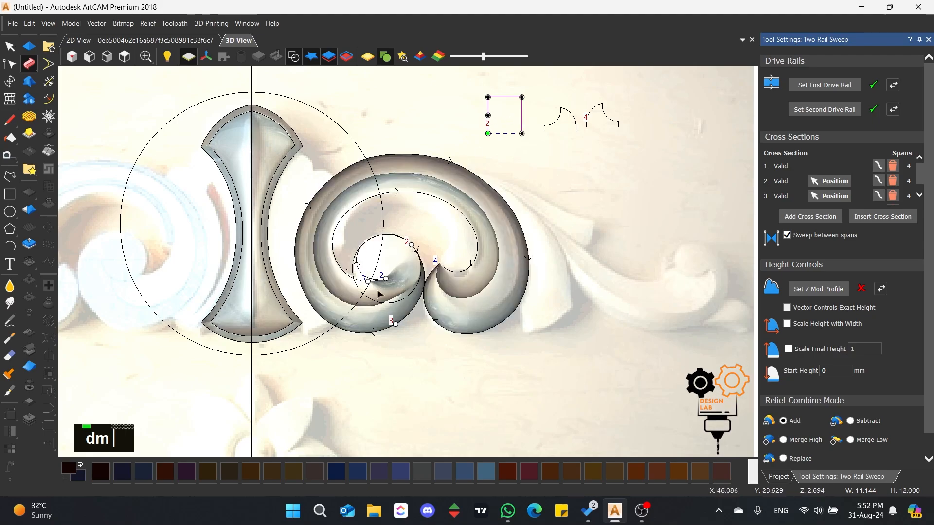
# Move the third cross-section's positions on both rails away from the second cross-section around the left curl.
pyautogui.scroll(2, 379, 294)
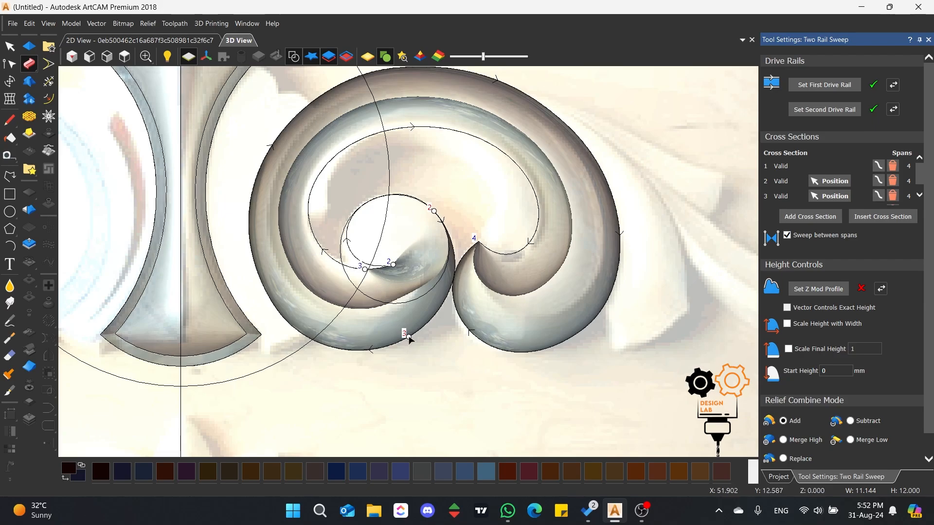
pyautogui.moveTo(408, 339); pyautogui.dragTo(359, 365)
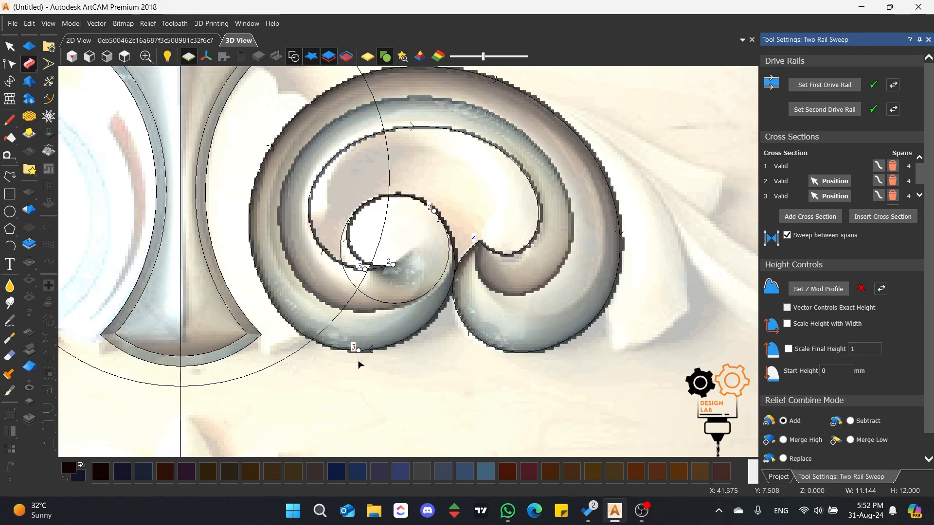
pyautogui.click(394, 265)
pyautogui.moveTo(365, 270); pyautogui.dragTo(351, 267)
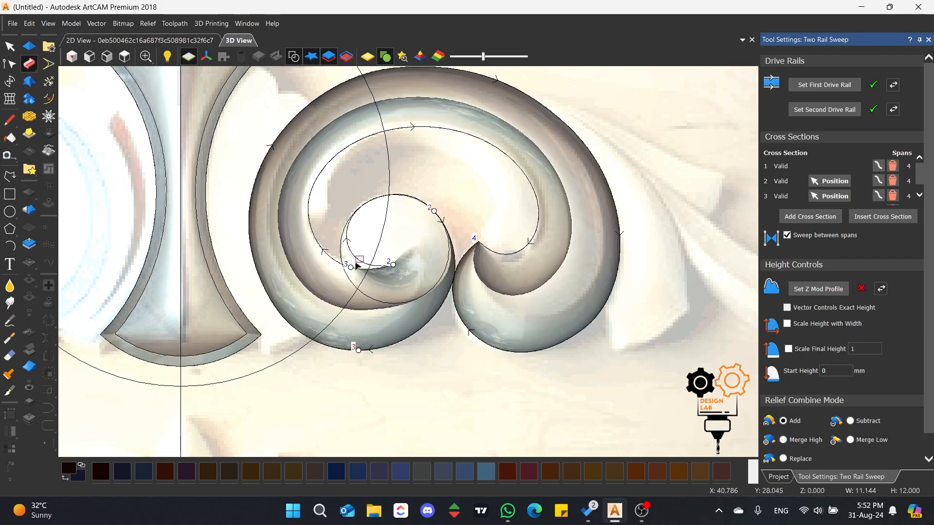
pyautogui.click(359, 267)
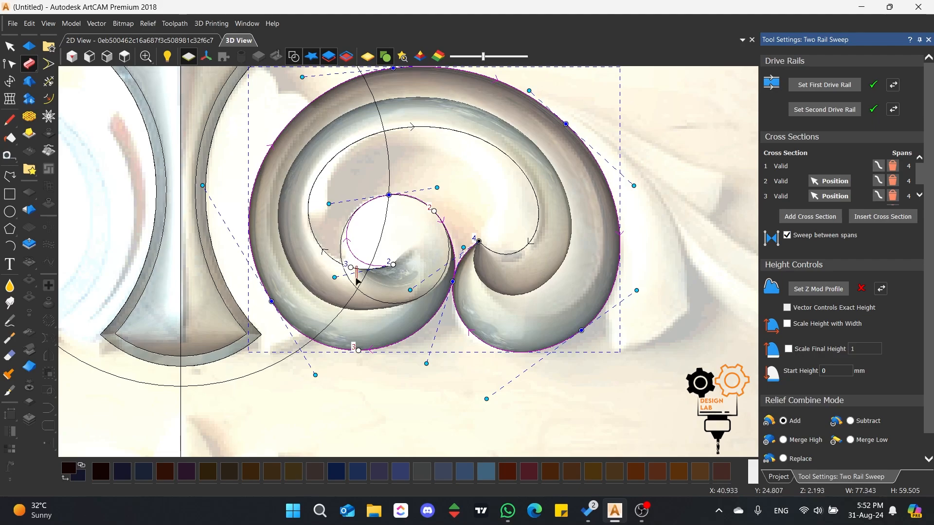
# Delete the midpoint node on the rectangular profile's left side and insert a midpoint node on its right side.
pyautogui.scroll(-4, 357, 279)
pyautogui.click(467, 171)
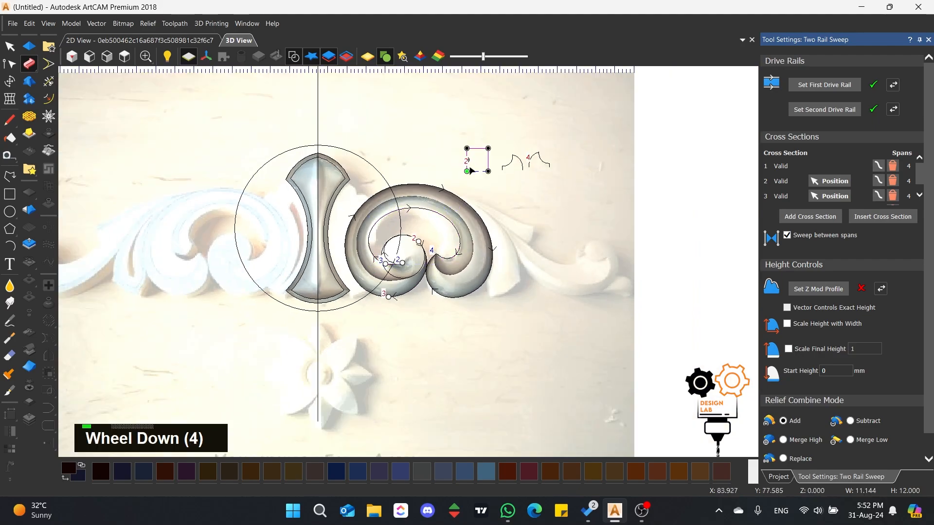
pyautogui.scroll(4, 470, 170)
pyautogui.press('d')
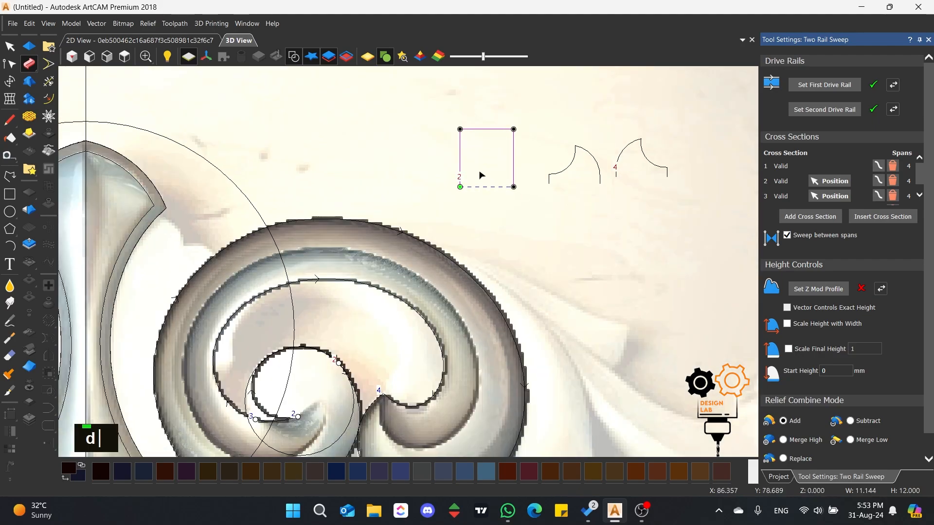
pyautogui.press('m')
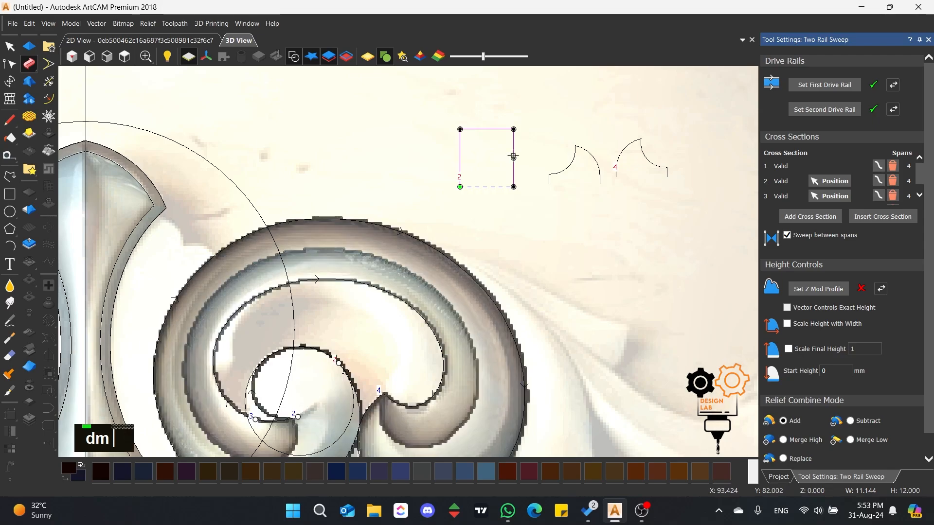
# Reshape the starting ends of both rails inside the left curl and reposition the third cross-section closer to the second.
pyautogui.scroll(-4, 436, 177)
pyautogui.scroll(5, 366, 306)
pyautogui.scroll(1, 366, 306)
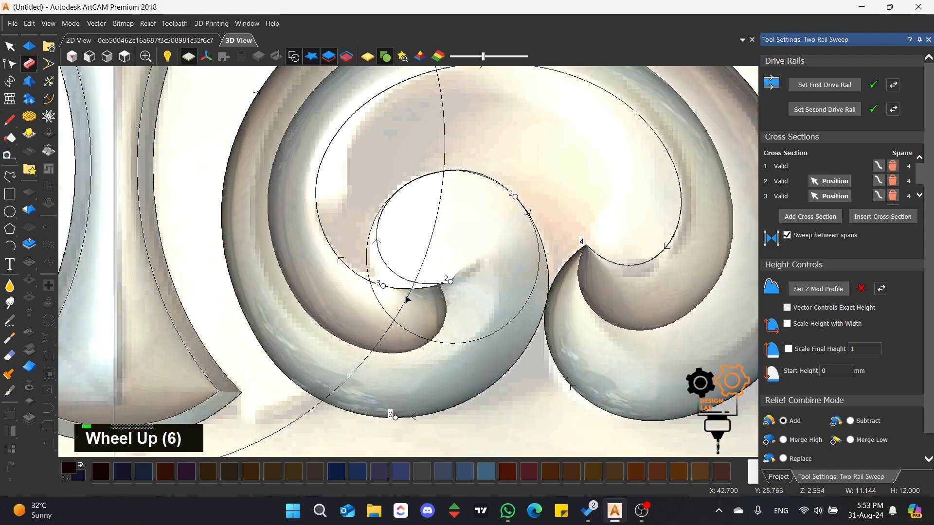
pyautogui.press('d')
pyautogui.press('m')
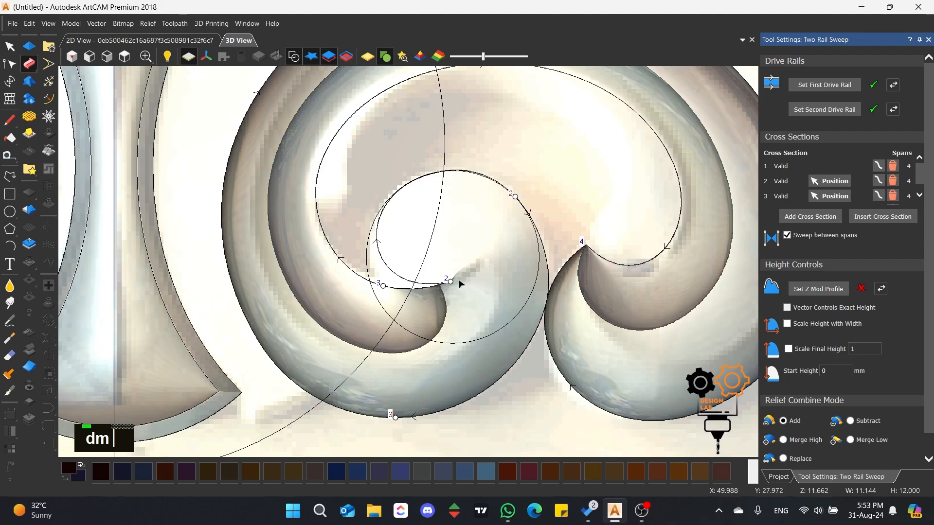
pyautogui.click(382, 258)
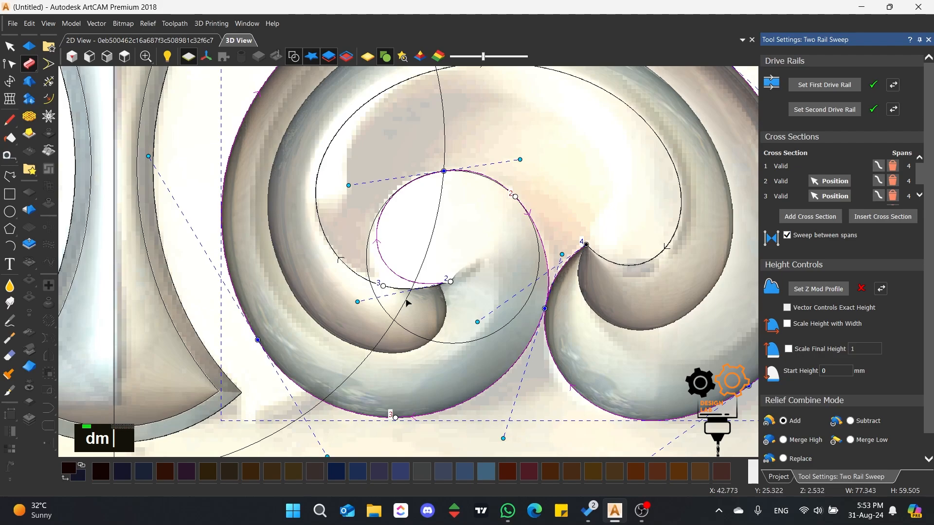
pyautogui.moveTo(450, 282); pyautogui.dragTo(483, 263)
pyautogui.click(442, 282)
pyautogui.moveTo(376, 296); pyautogui.dragTo(353, 339)
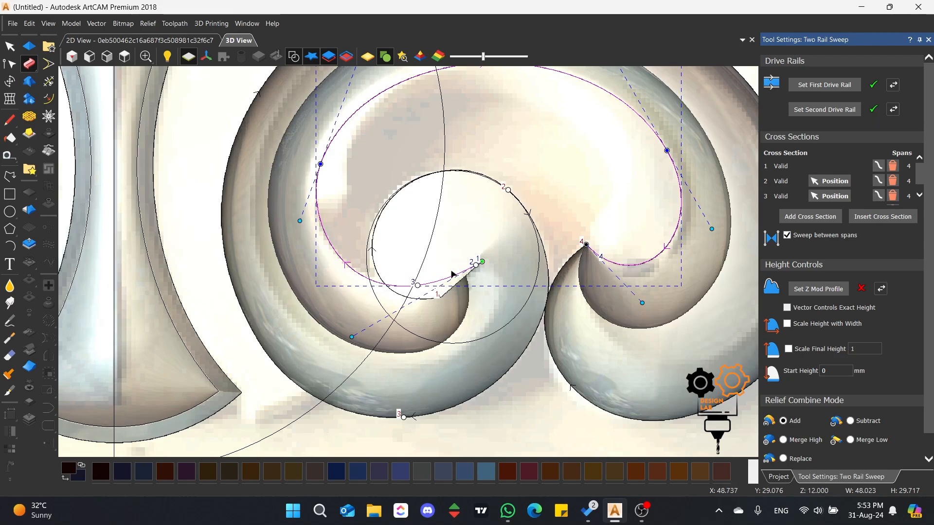
pyautogui.click(480, 272)
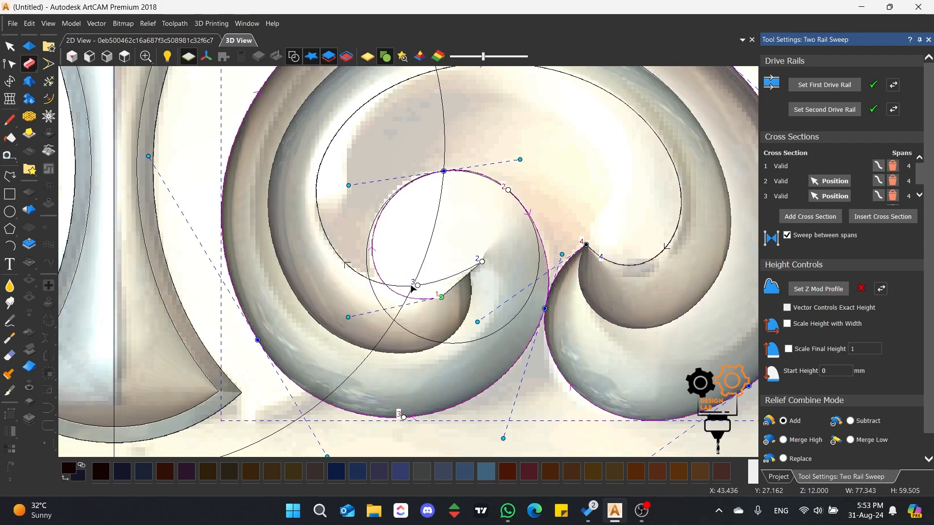
pyautogui.click(455, 401)
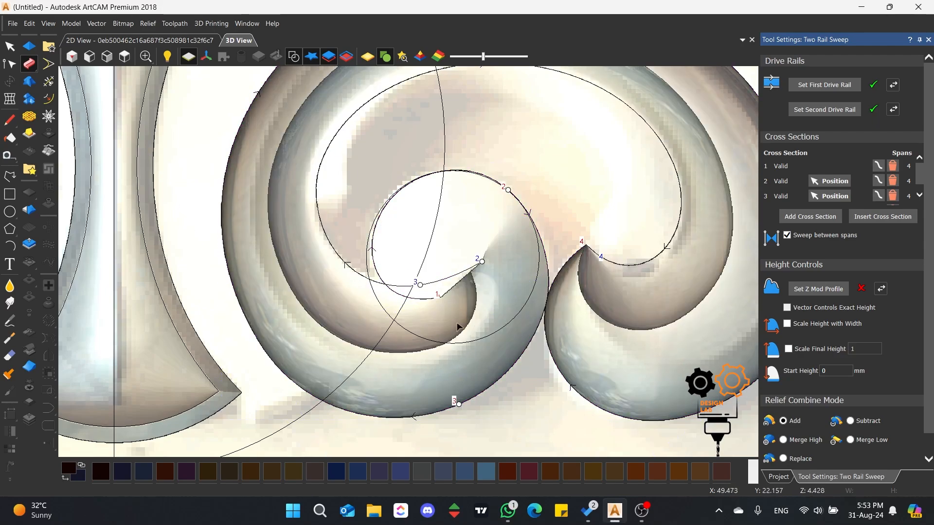
pyautogui.scroll(2, 330, 287)
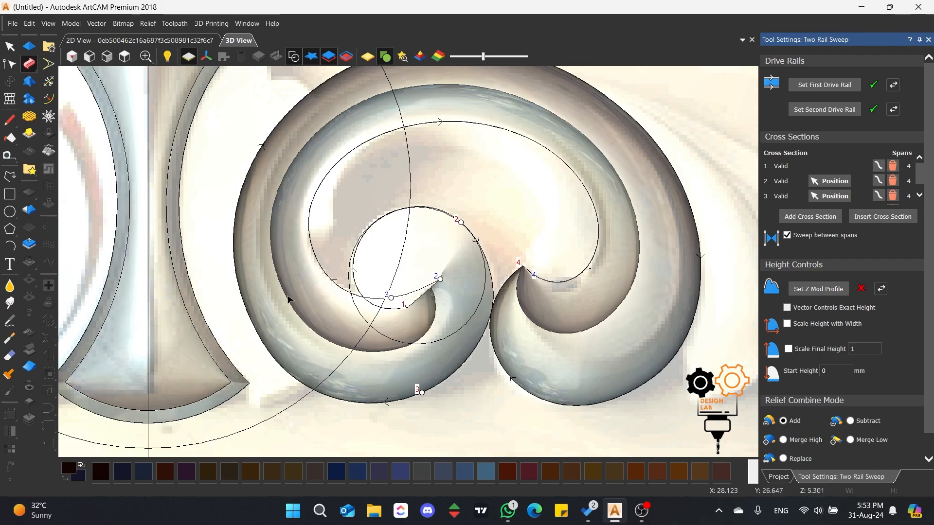
# Insert a node on the outer rail's left side and adjust the rail's nodes and handles to smooth its outline.
pyautogui.click(235, 314)
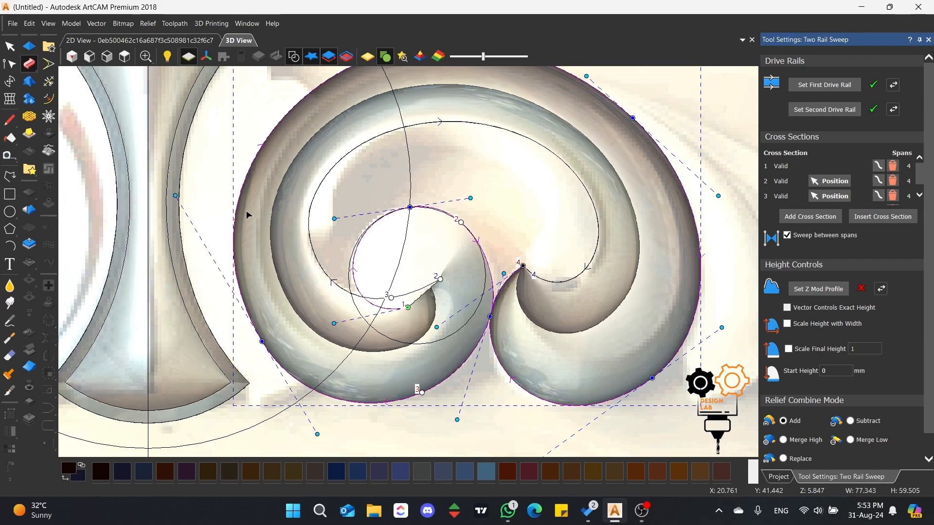
pyautogui.press('i')
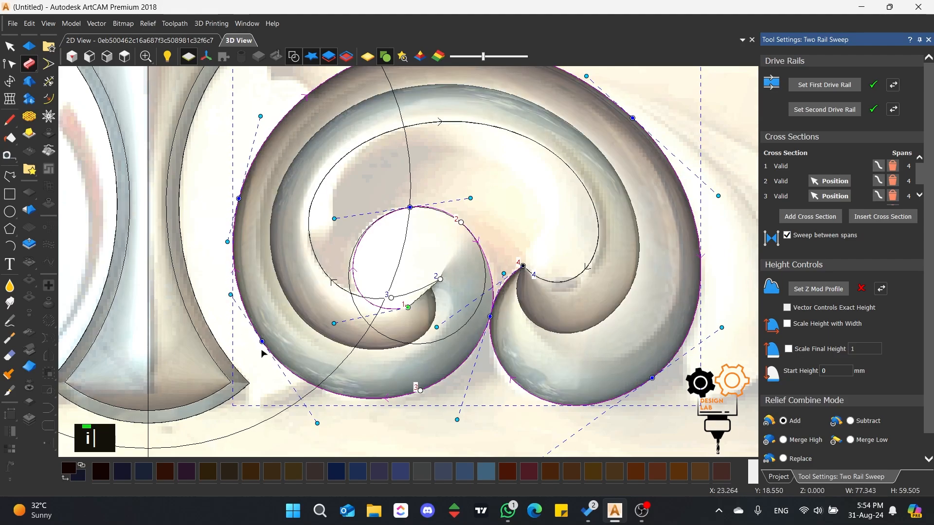
pyautogui.scroll(1, 419, 362)
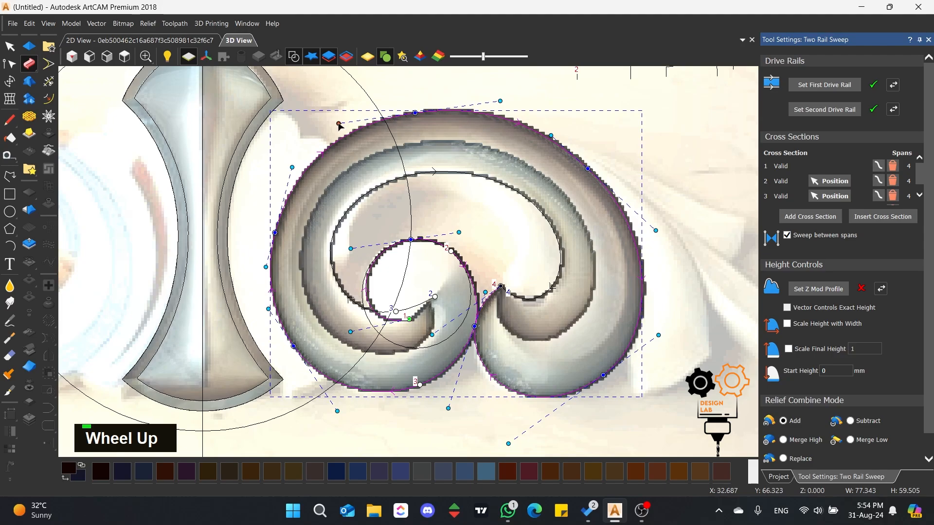
pyautogui.moveTo(351, 120); pyautogui.dragTo(338, 123)
pyautogui.moveTo(528, 176); pyautogui.dragTo(505, 194, button='middle')
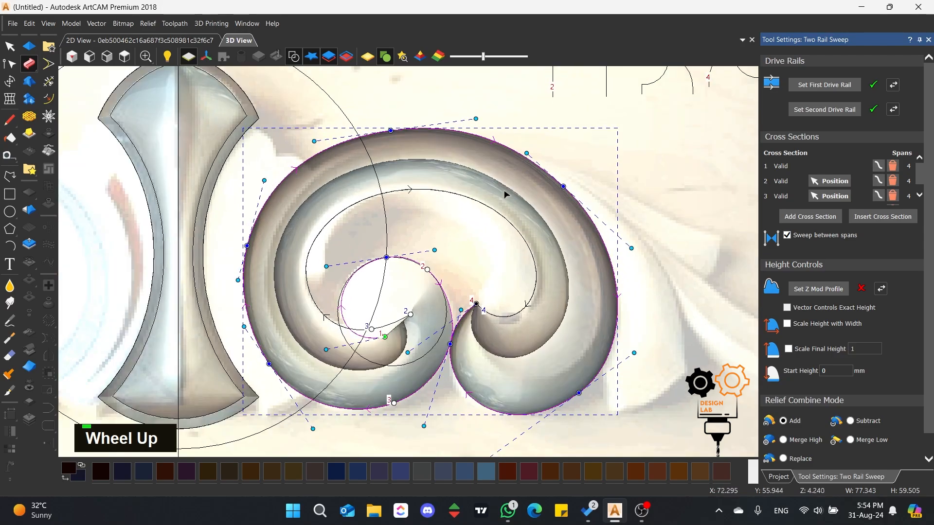
pyautogui.moveTo(563, 188); pyautogui.dragTo(566, 189)
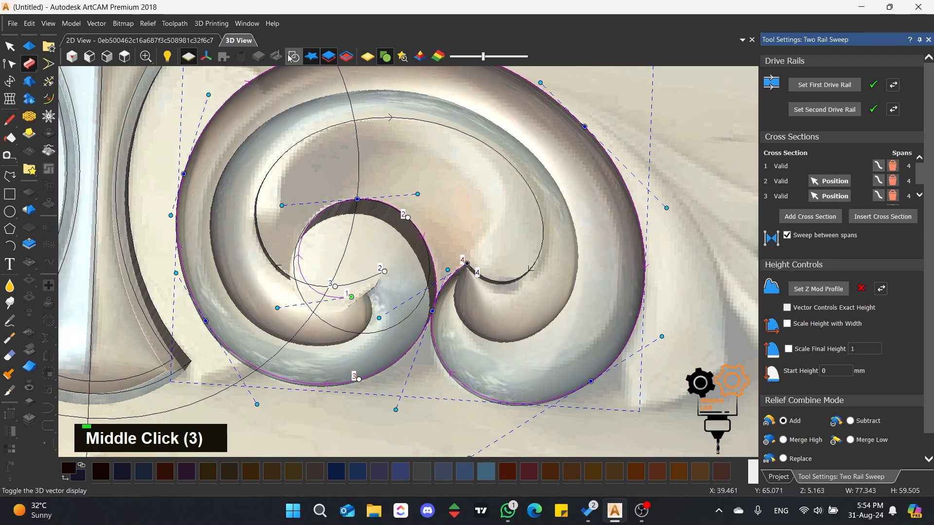
# Hide the vectors and examine the swept scroll's height and curl transitions from several 3D angles and from above.
pyautogui.scroll(-3, 395, 237)
pyautogui.scroll(3, 377, 282)
pyautogui.moveTo(330, 312); pyautogui.dragTo(408, 243, button='middle')
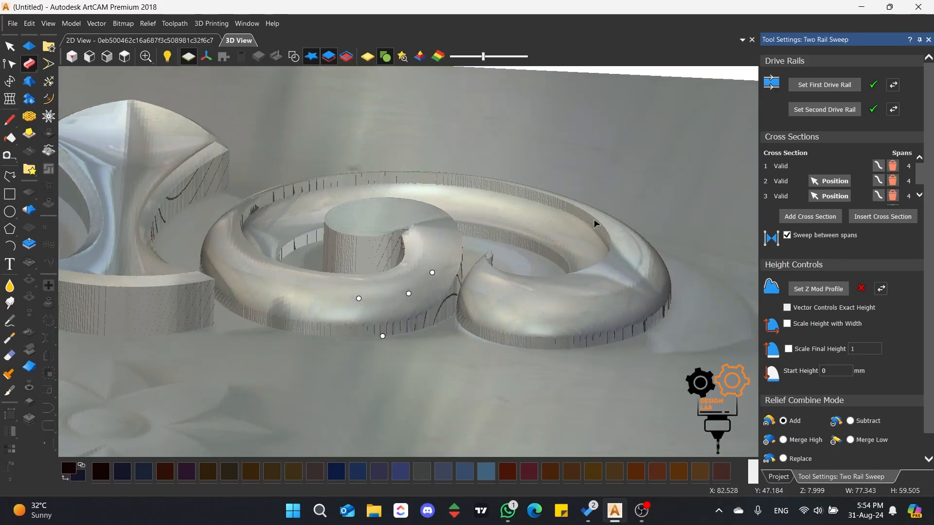
pyautogui.scroll(2, 489, 255)
pyautogui.moveTo(489, 254); pyautogui.dragTo(316, 249, button='middle')
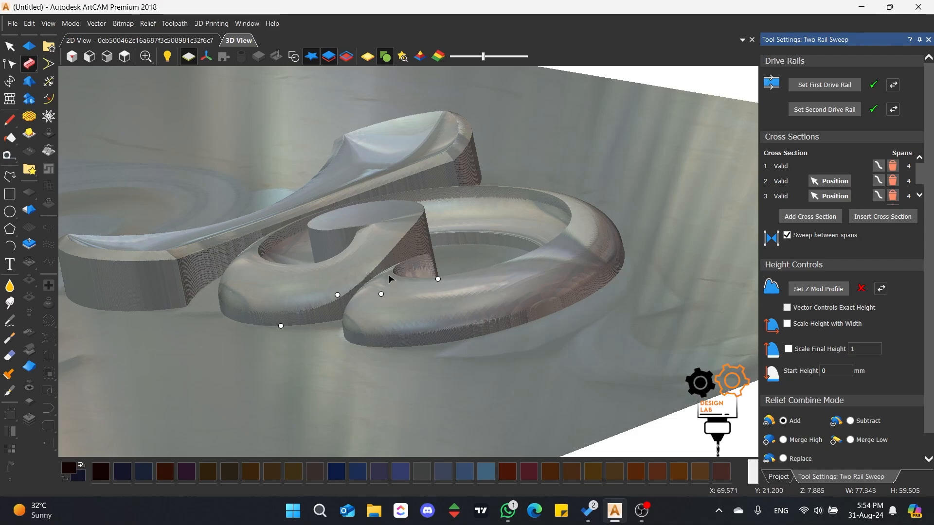
pyautogui.moveTo(319, 201); pyautogui.dragTo(450, 344, button='middle')
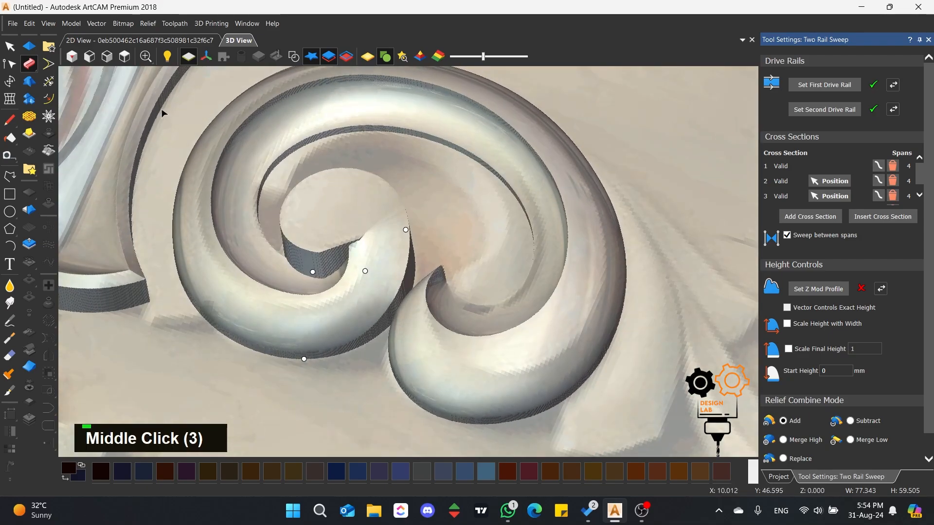
pyautogui.click(117, 61)
pyautogui.scroll(4, 501, 215)
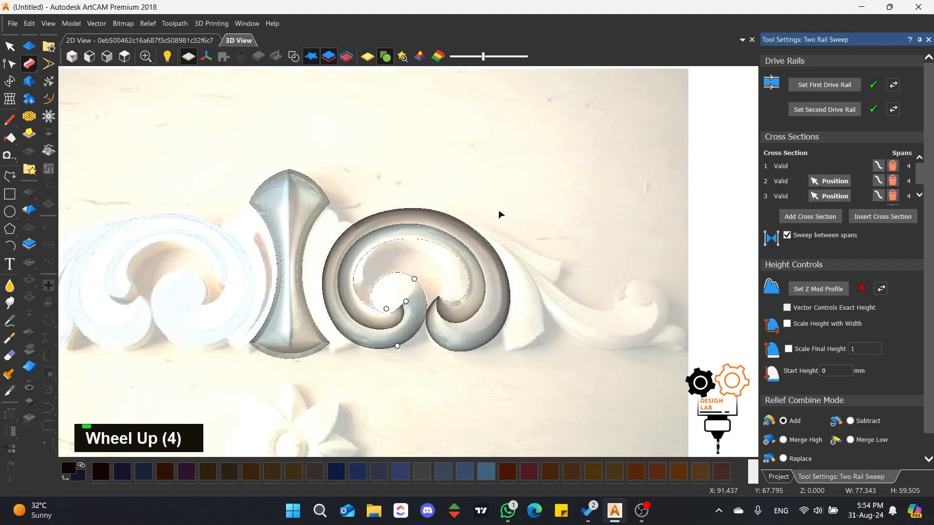
pyautogui.scroll(2, 488, 218)
# Show the vectors again and cancel the two-rail sweep without applying it.
pyautogui.click(293, 56)
pyautogui.scroll(-3, 899, 462)
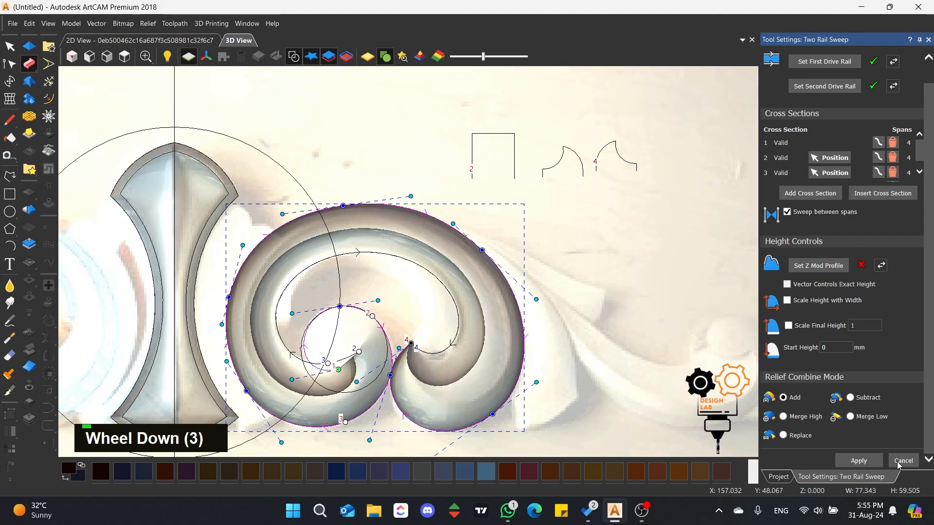
pyautogui.click(903, 461)
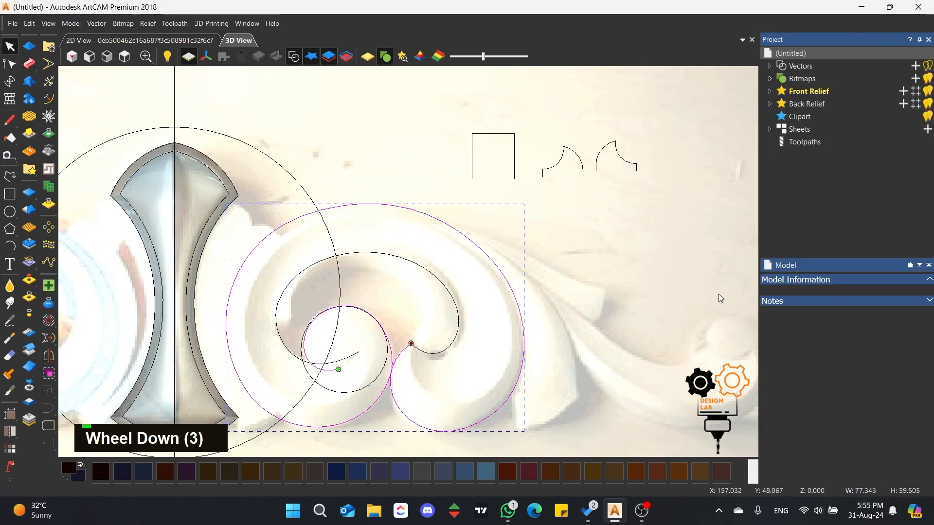
# Align the two curved cross-section profiles to each other along their bottom edges.
pyautogui.click(627, 154)
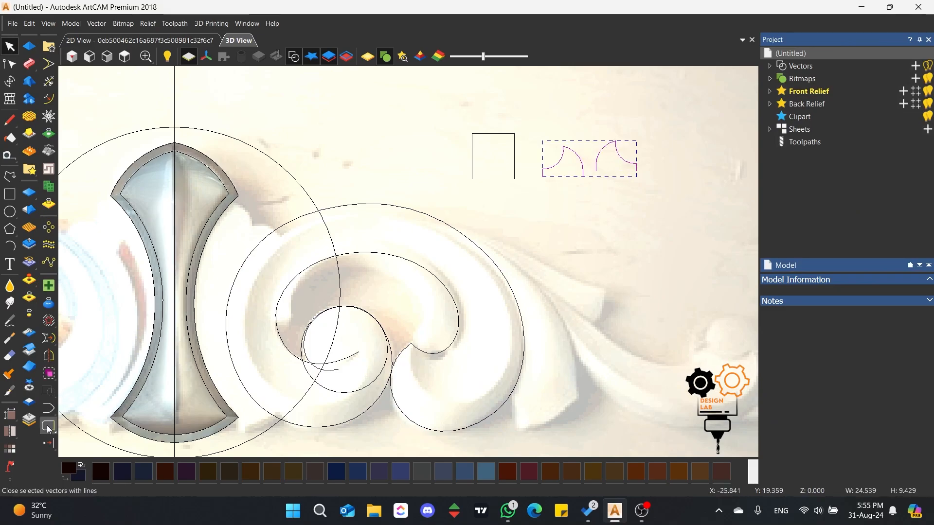
pyautogui.rightClick(49, 444)
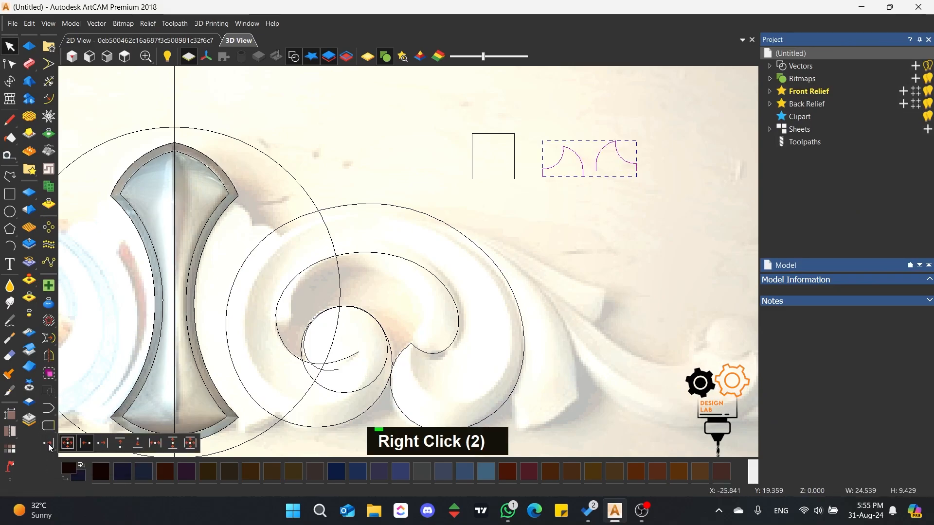
pyautogui.click(140, 451)
pyautogui.moveTo(634, 129); pyautogui.dragTo(573, 168)
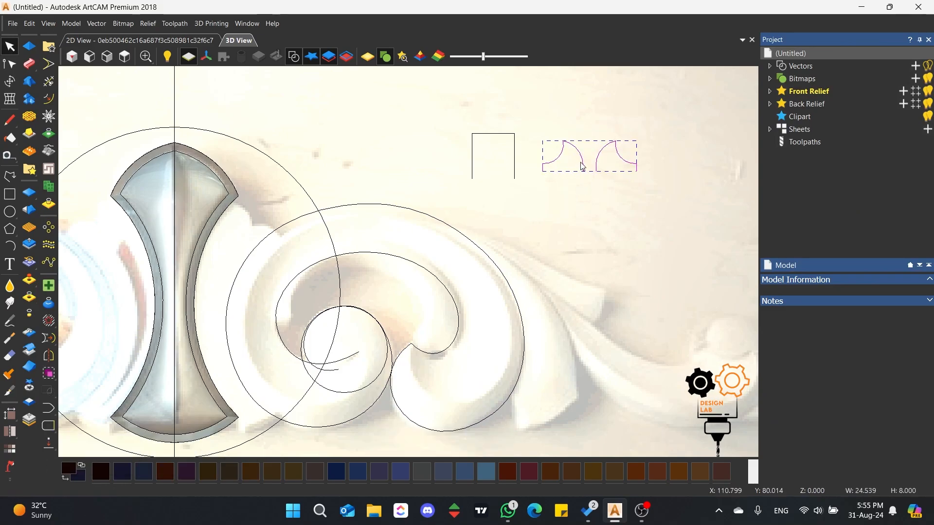
pyautogui.click(576, 192)
# Edit the nodes of the left curved profile, lowering its outer shoulder point and flattening its concave arc slightly.
pyautogui.scroll(4, 621, 136)
pyautogui.scroll(2, 597, 171)
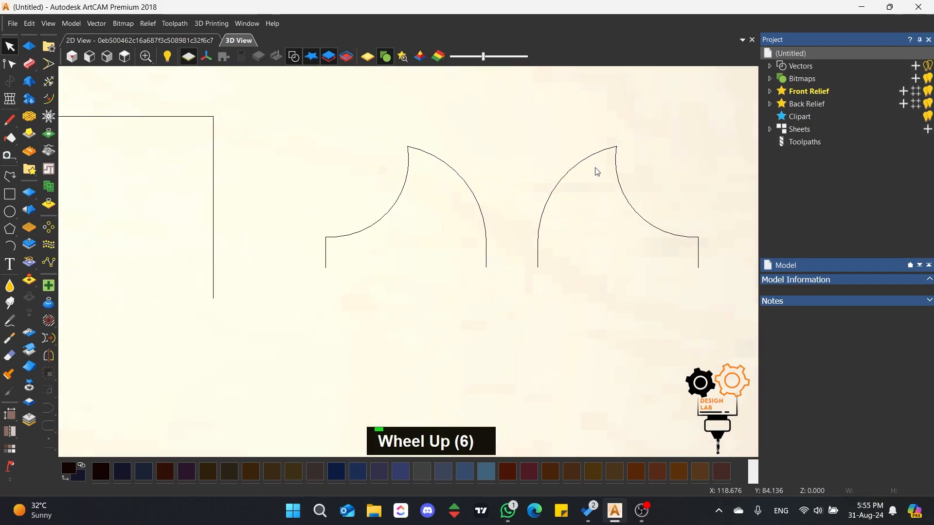
pyautogui.click(409, 153)
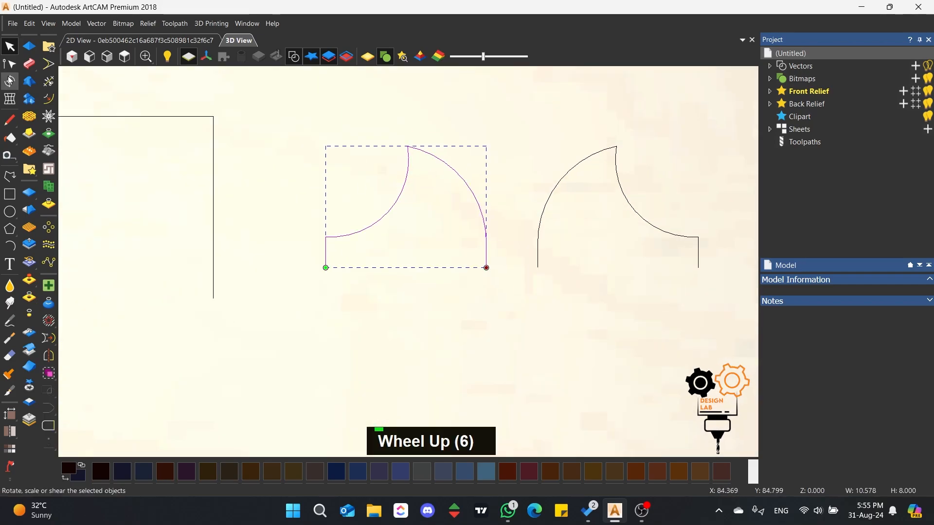
pyautogui.scroll(2, 388, 152)
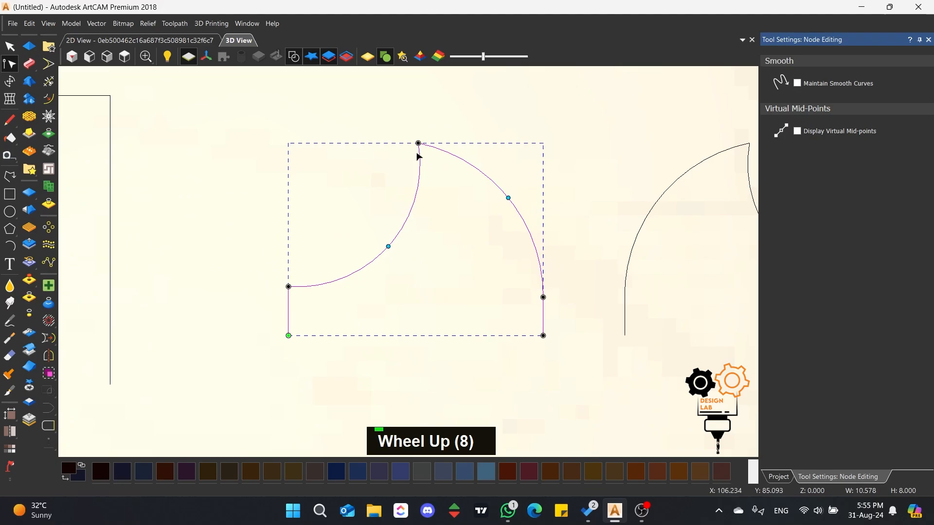
pyautogui.scroll(-7, 292, 250)
pyautogui.scroll(1, 204, 384)
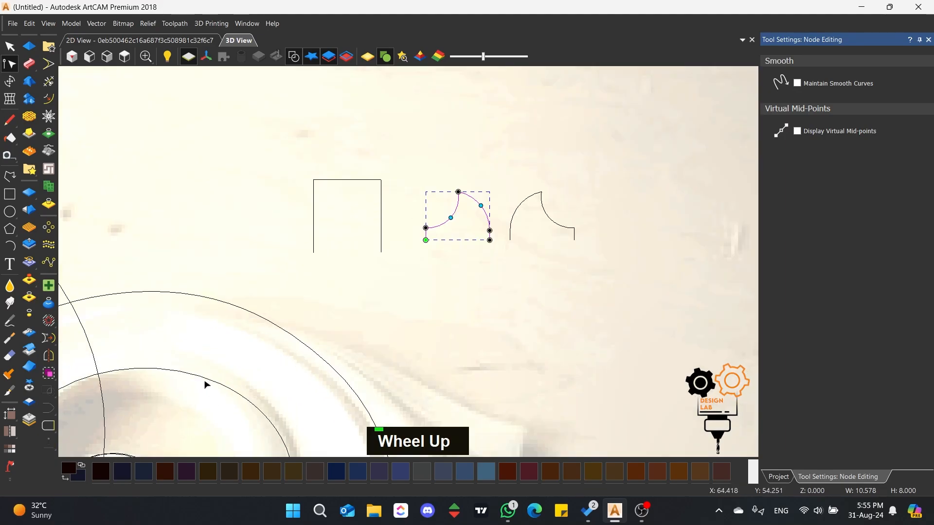
pyautogui.scroll(5, 454, 206)
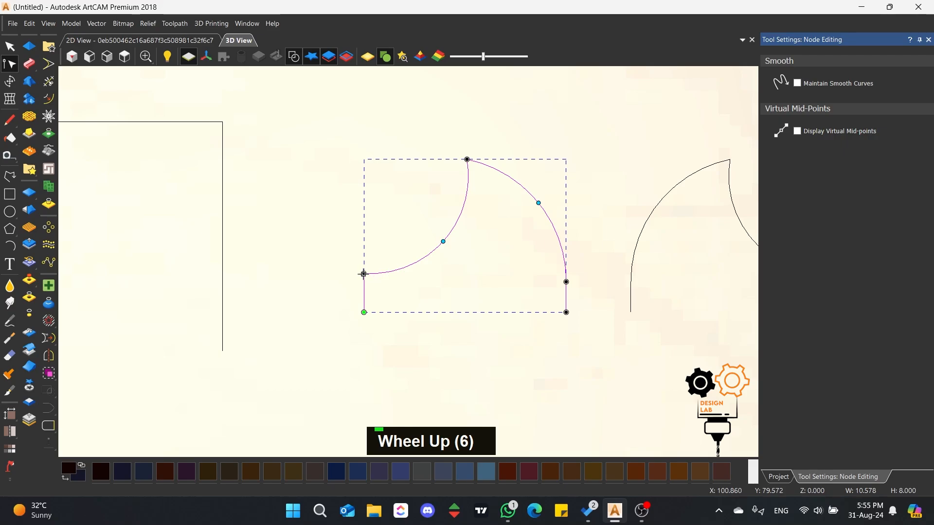
pyautogui.moveTo(364, 273); pyautogui.dragTo(363, 284)
pyautogui.moveTo(447, 246); pyautogui.dragTo(433, 249)
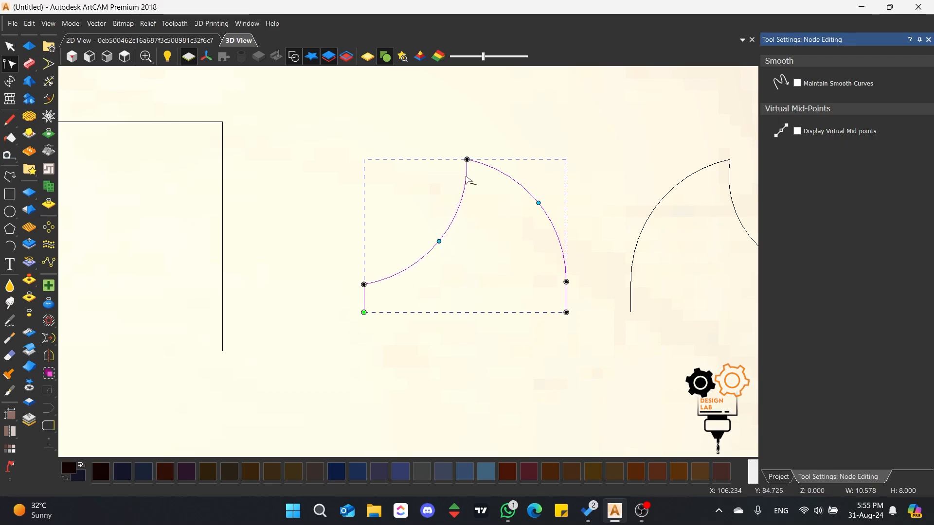
# Adjust the concave arc of the mirrored right profile to a slightly flatter curve, and finish node editing.
pyautogui.scroll(-1, 428, 243)
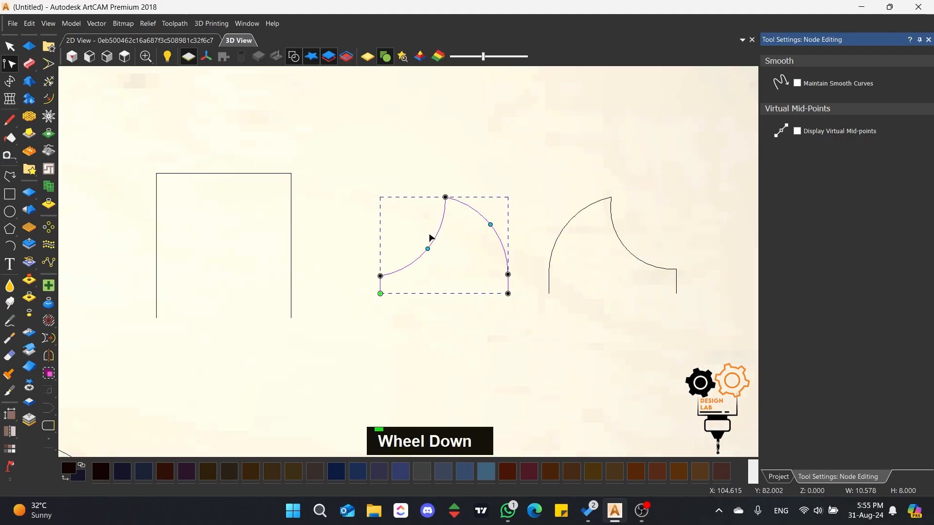
pyautogui.scroll(2, 593, 246)
pyautogui.click(576, 254)
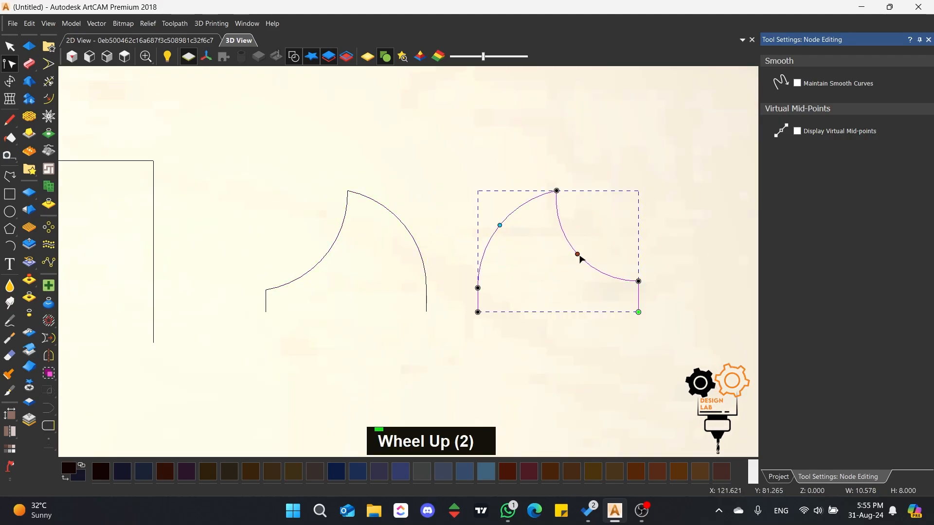
pyautogui.click(160, 190)
pyautogui.press('n')
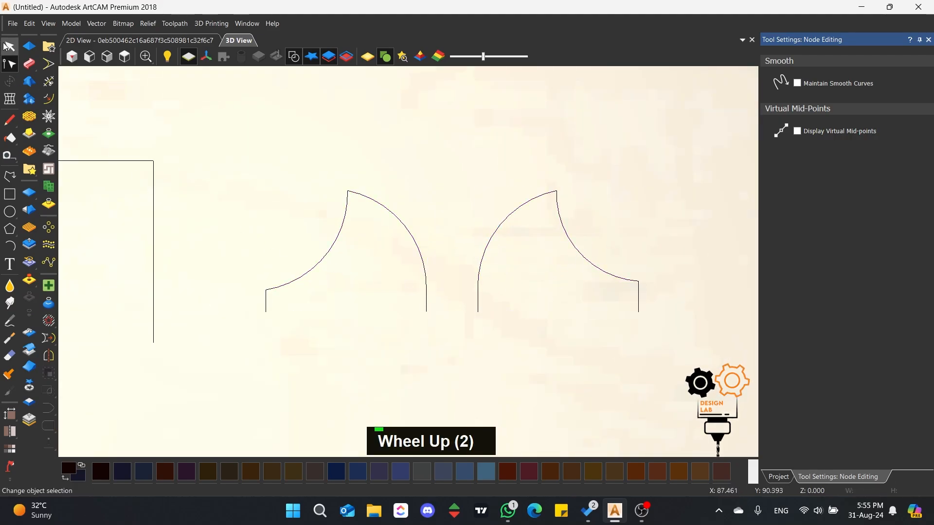
# Duplicate both curved profiles together and place the copies just above the originals.
pyautogui.moveTo(569, 168); pyautogui.dragTo(356, 269)
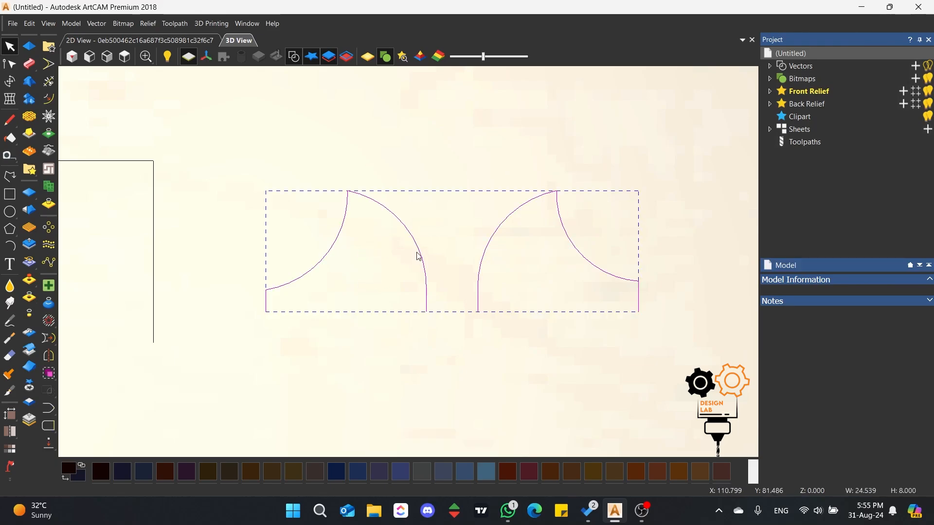
pyautogui.moveTo(416, 247); pyautogui.dragTo(421, 136)
pyautogui.scroll(-2, 422, 146)
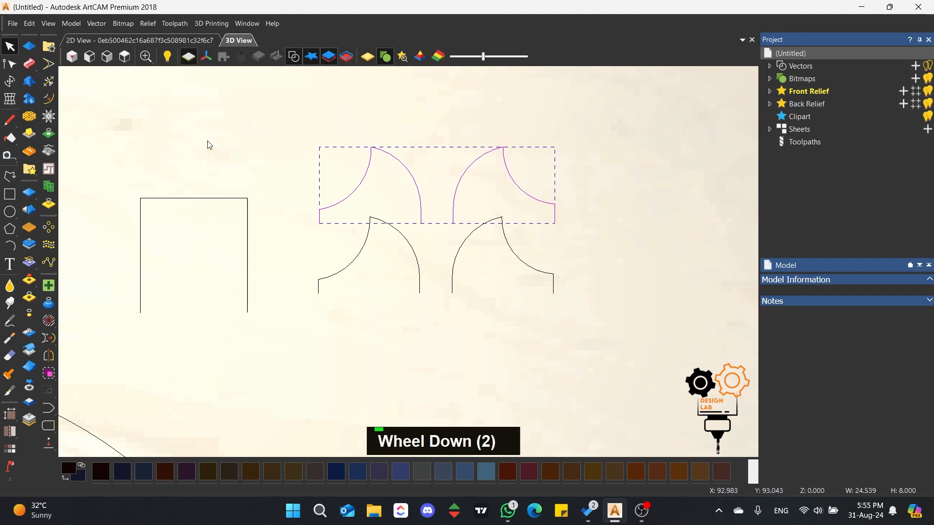
# Scale the copied profile pair proportionally to a height of 12 mm and move it below the original pair.
pyautogui.click(10, 83)
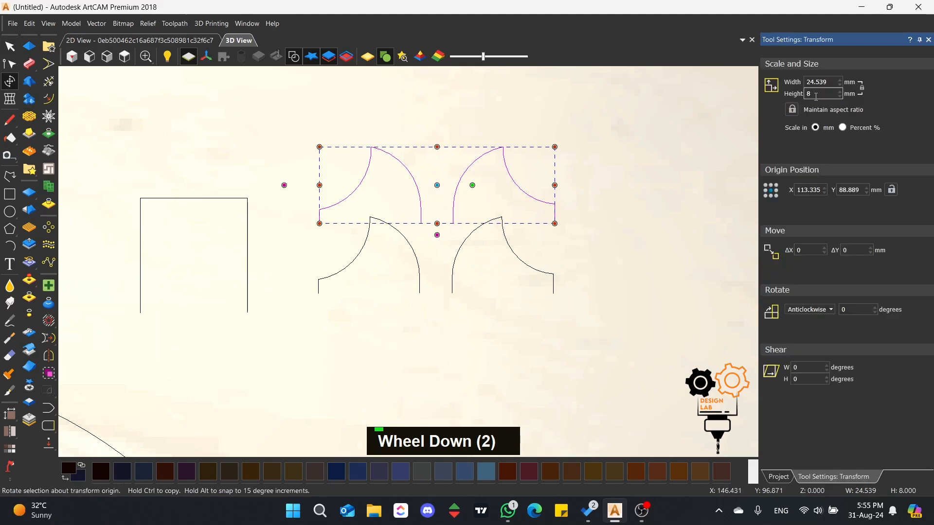
pyautogui.write('12')
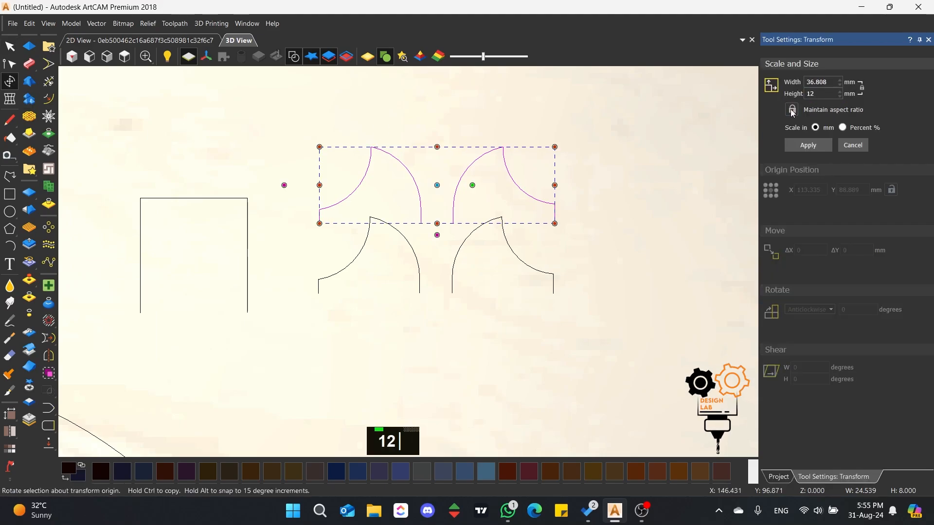
pyautogui.click(815, 147)
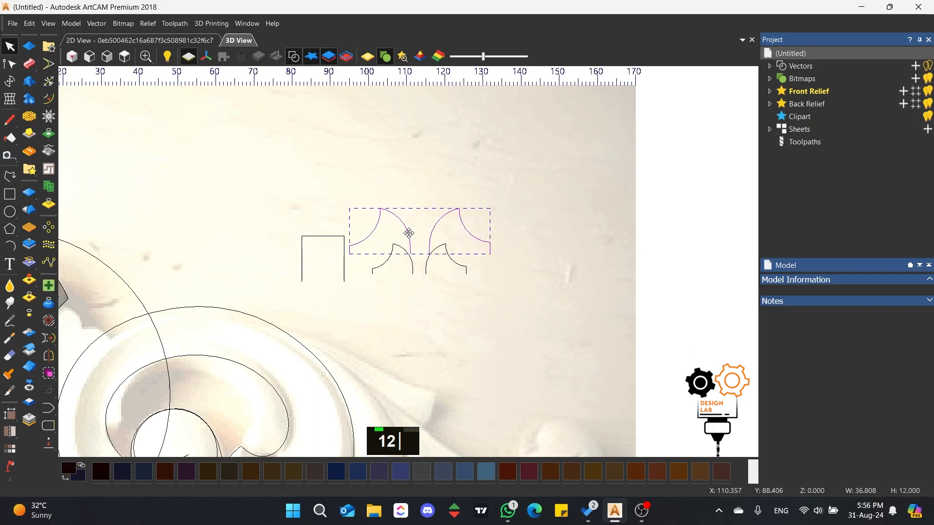
pyautogui.moveTo(418, 224); pyautogui.dragTo(418, 316)
# Set up a Two Rail Sweep along the scroll's outer and inner vectors, with the rectangular profile as cross sections 1 and 2.
pyautogui.scroll(3, 294, 360)
pyautogui.click(448, 168)
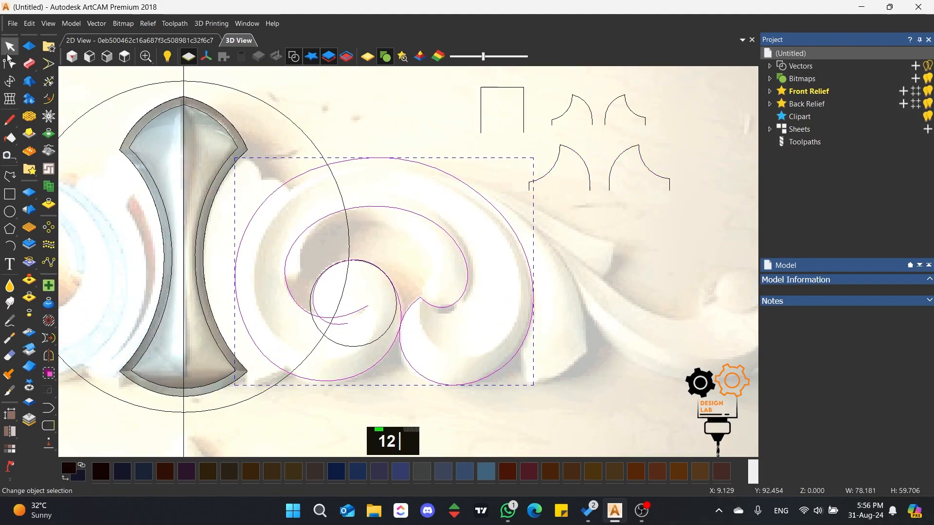
pyautogui.click(29, 63)
pyautogui.click(791, 217)
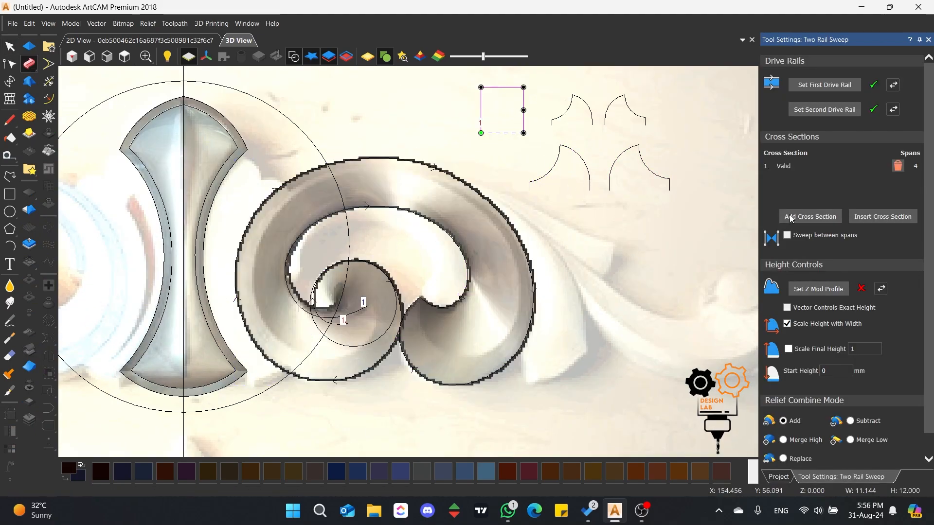
pyautogui.click(792, 218)
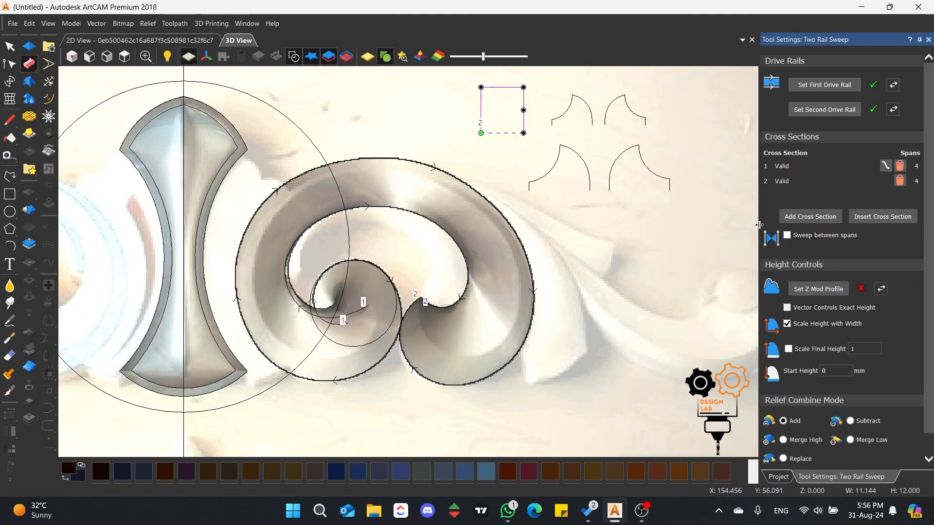
# Add the small right curved profile as cross sections 3 and 4 and the 12 mm right curved profile as cross section 5.
pyautogui.click(631, 105)
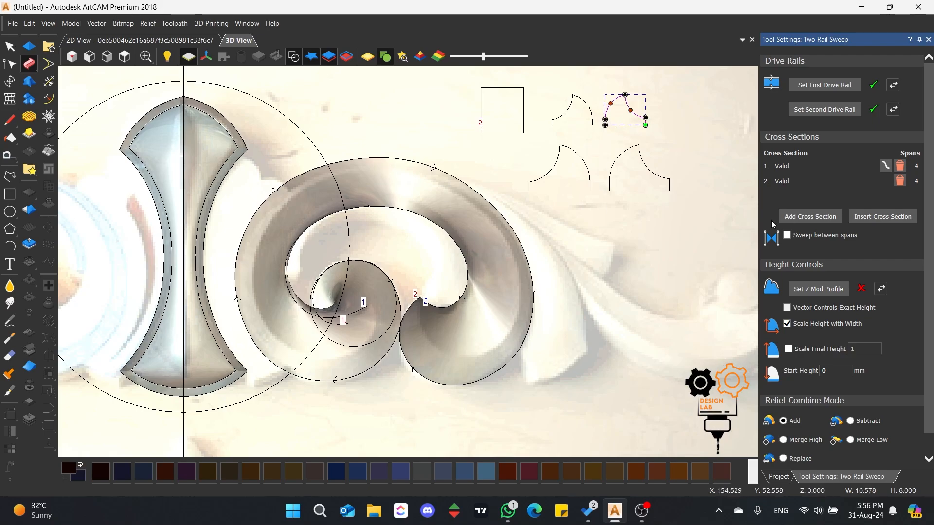
pyautogui.click(798, 220)
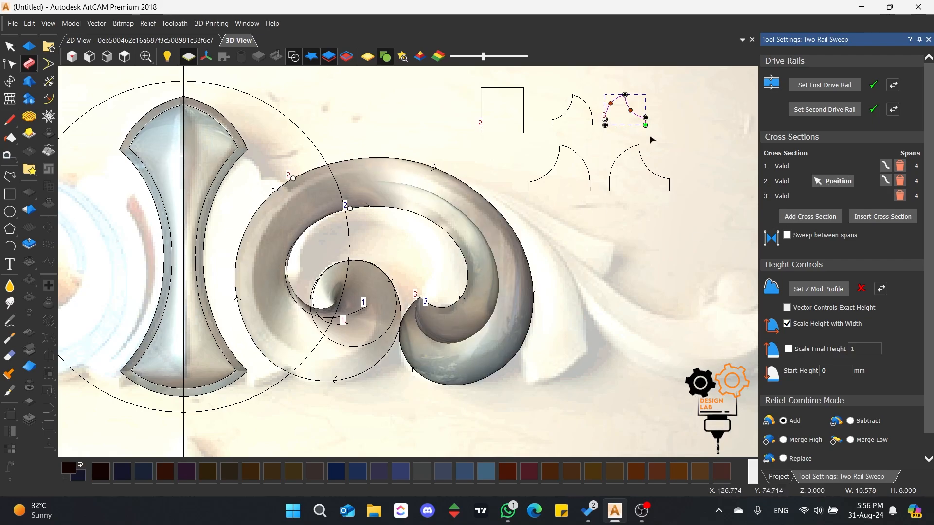
pyautogui.click(644, 155)
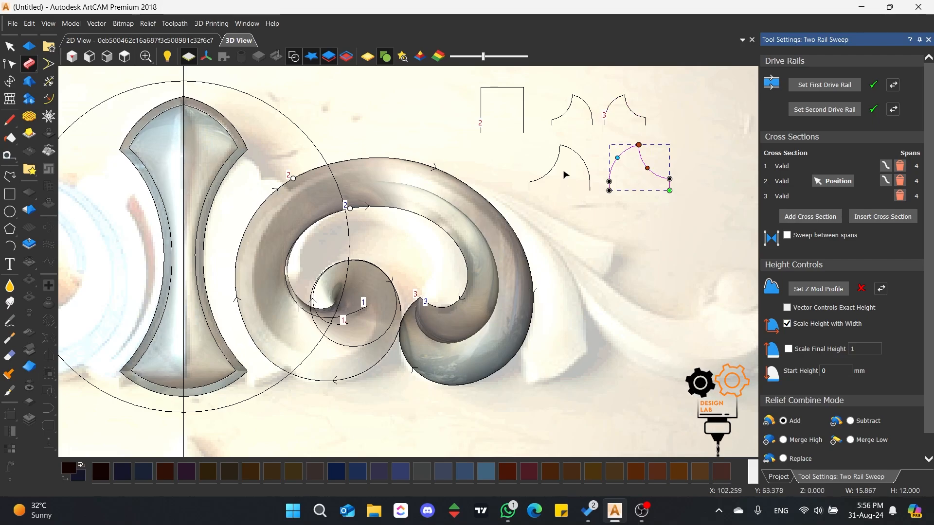
pyautogui.click(634, 104)
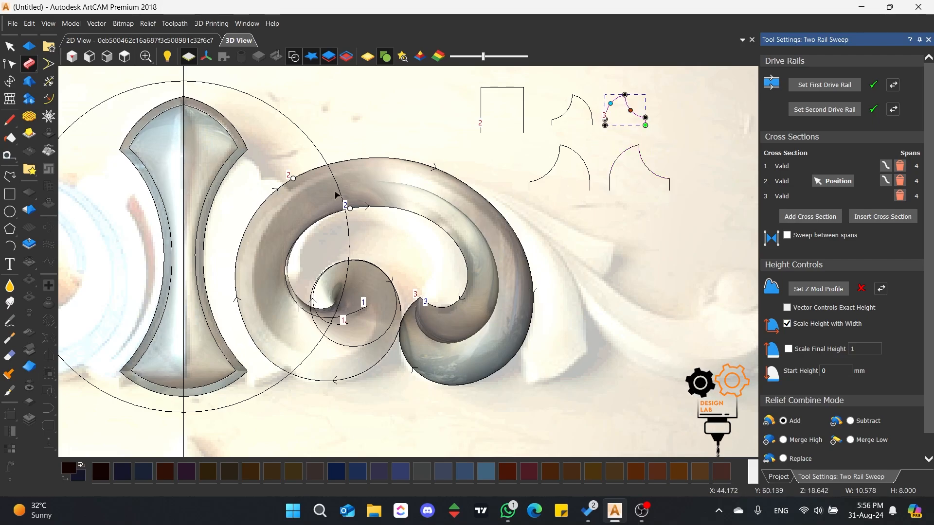
pyautogui.click(808, 217)
pyautogui.click(641, 174)
pyautogui.click(808, 217)
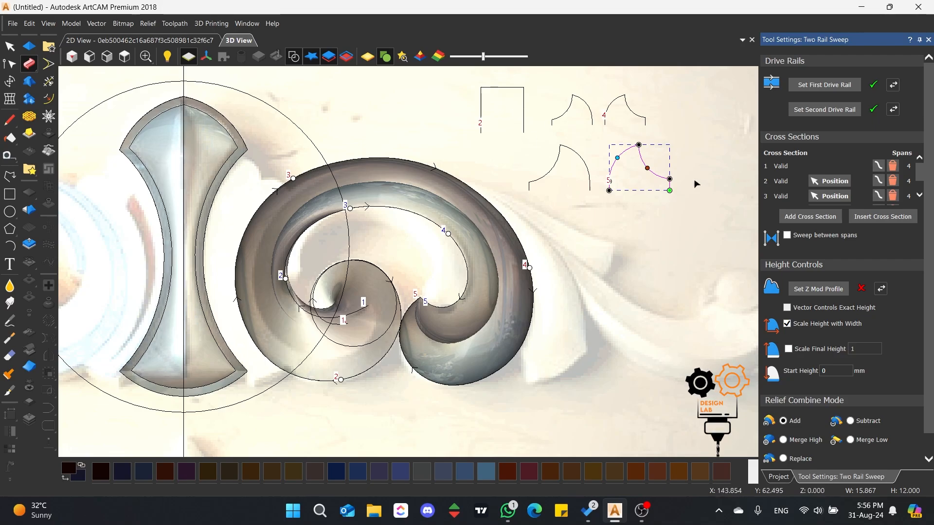
# Move cross section 2 on both rails to the inner end of the spiral and enable Sweep between spans.
pyautogui.doubleClick(481, 106)
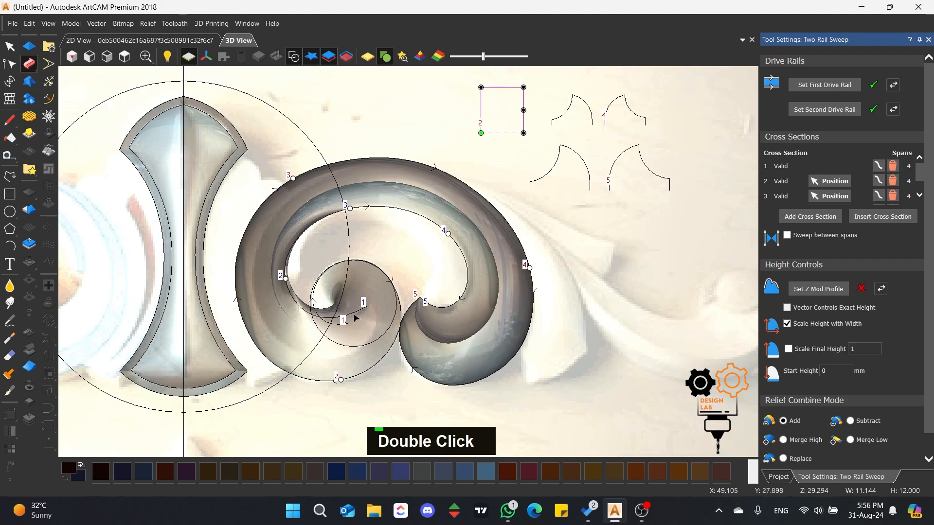
pyautogui.moveTo(286, 278); pyautogui.dragTo(353, 336)
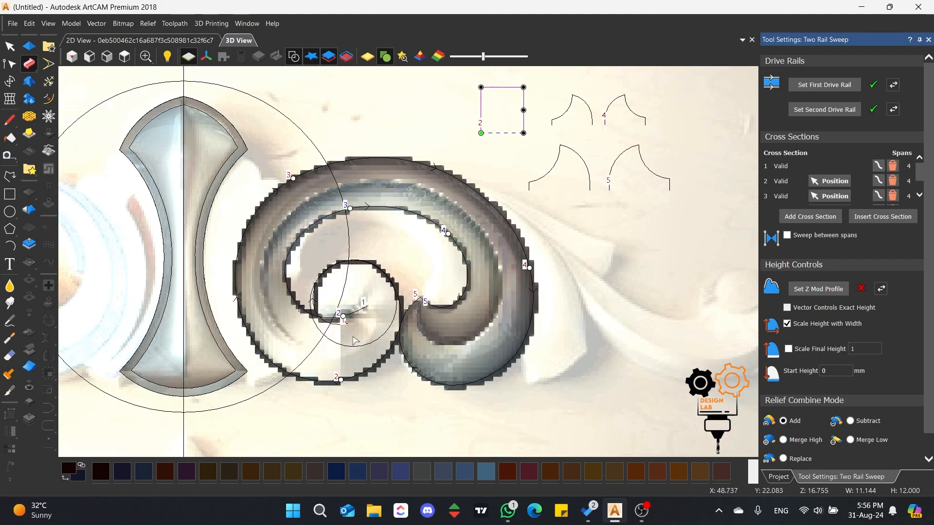
pyautogui.moveTo(340, 380); pyautogui.dragTo(367, 305)
pyautogui.click(788, 238)
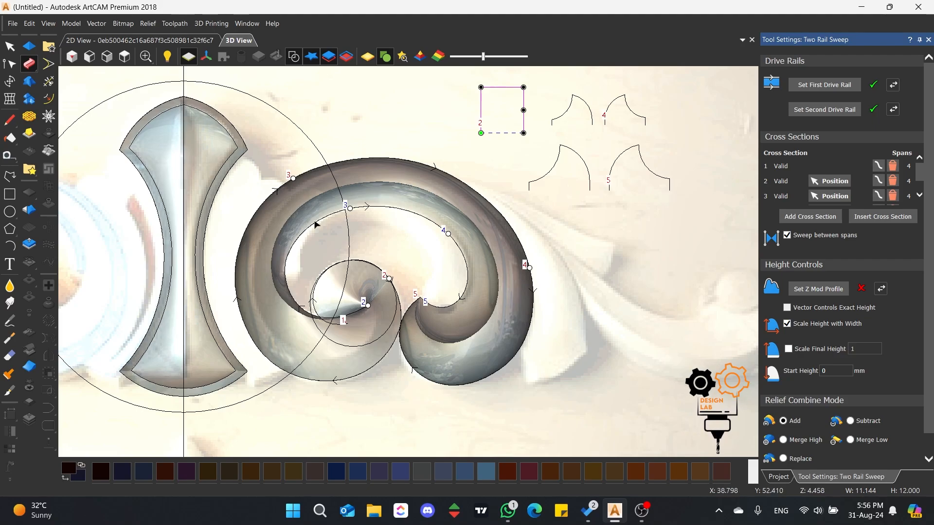
# Reposition cross section 3 close to the spiral's center on the inner rail and at the scroll's lower edge on the outer rail.
pyautogui.moveTo(350, 209); pyautogui.dragTo(324, 317)
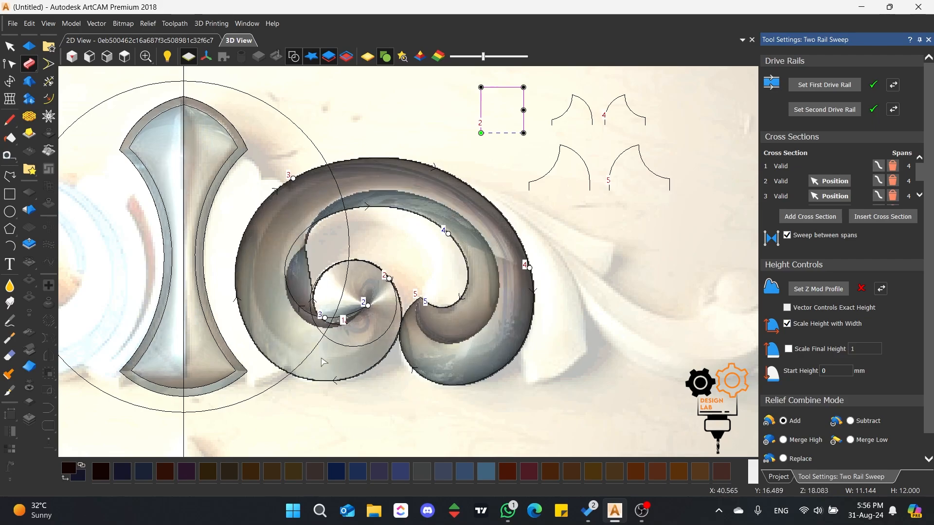
pyautogui.moveTo(295, 179); pyautogui.dragTo(363, 374)
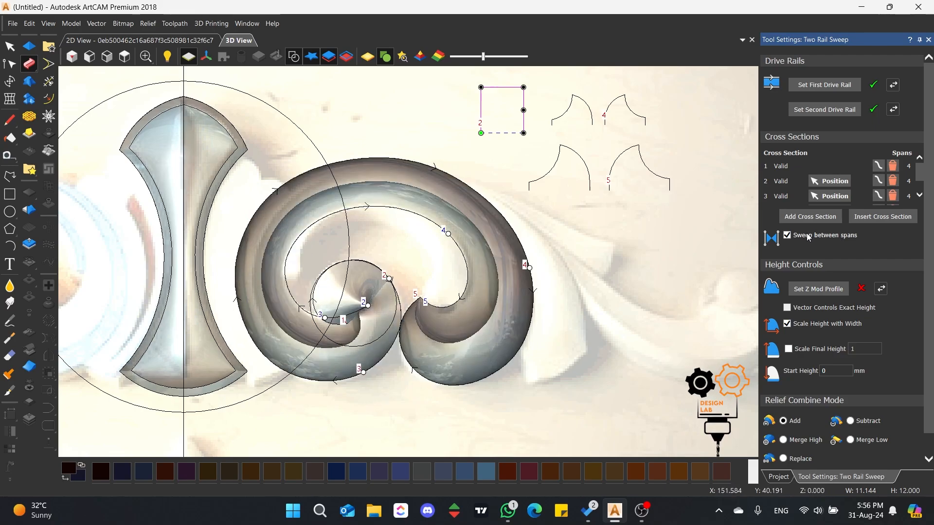
pyautogui.scroll(-2, 900, 425)
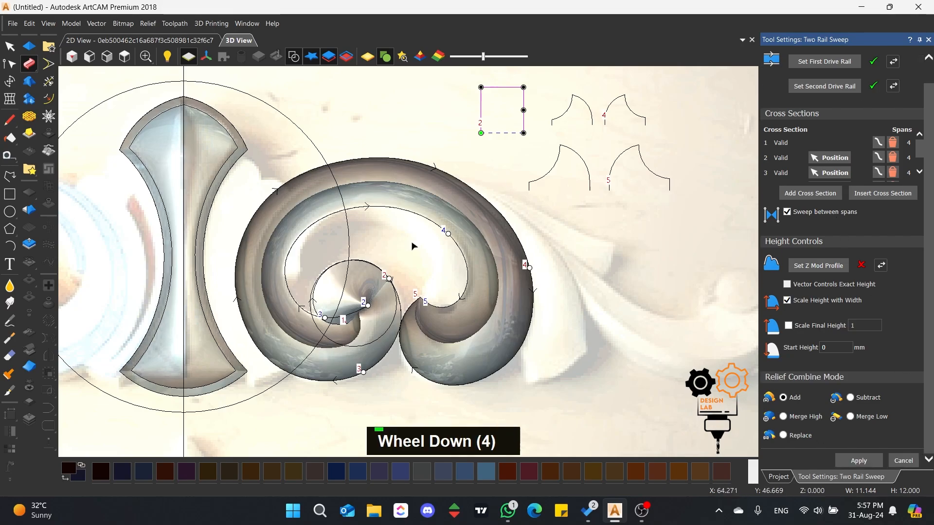
pyautogui.scroll(3, 330, 355)
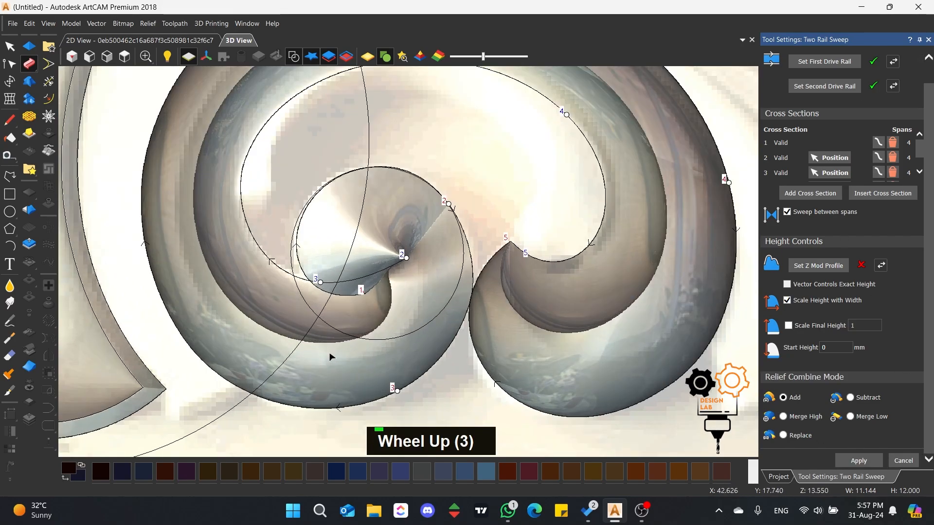
pyautogui.moveTo(319, 282); pyautogui.dragTo(360, 285)
# Move cross section 4's point on the outer rail up to the scroll's upper right shoulder, opposite its inner-rail point.
pyautogui.scroll(-3, 437, 162)
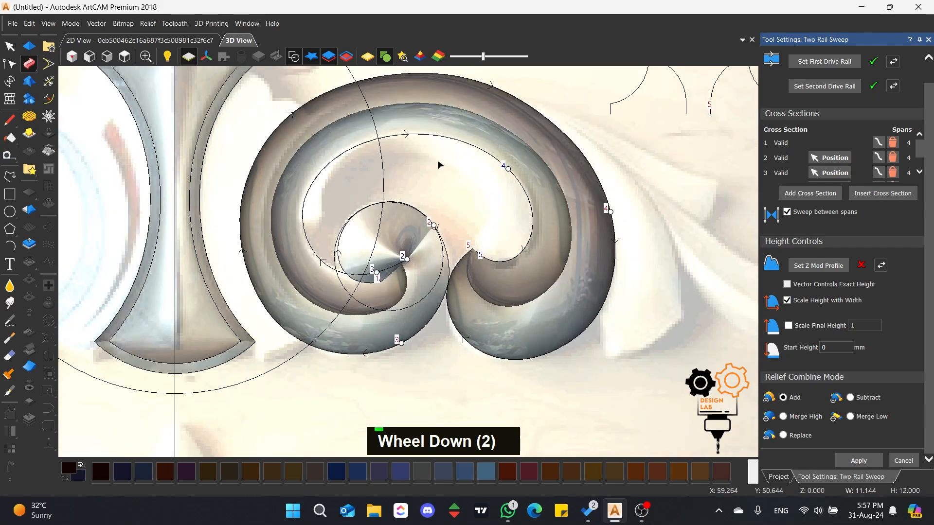
pyautogui.scroll(1, 427, 146)
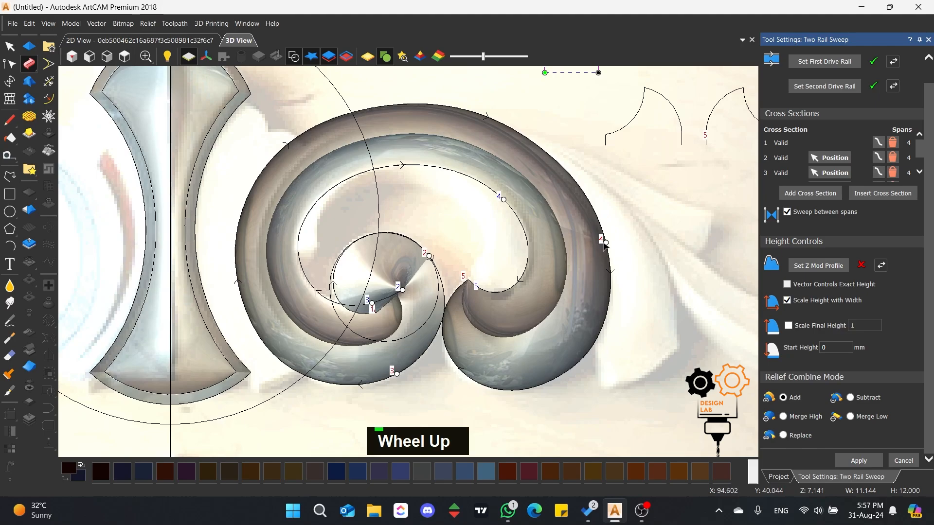
pyautogui.moveTo(605, 244); pyautogui.dragTo(538, 146)
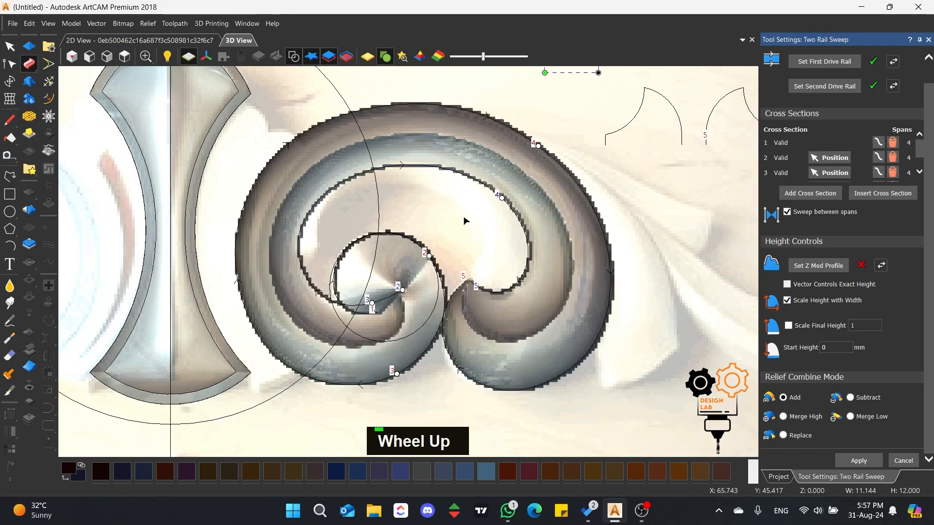
# Disable Scale Height with Width and move cross section 2's outer-rail point to the left side of the small central circle.
pyautogui.scroll(-2, 465, 221)
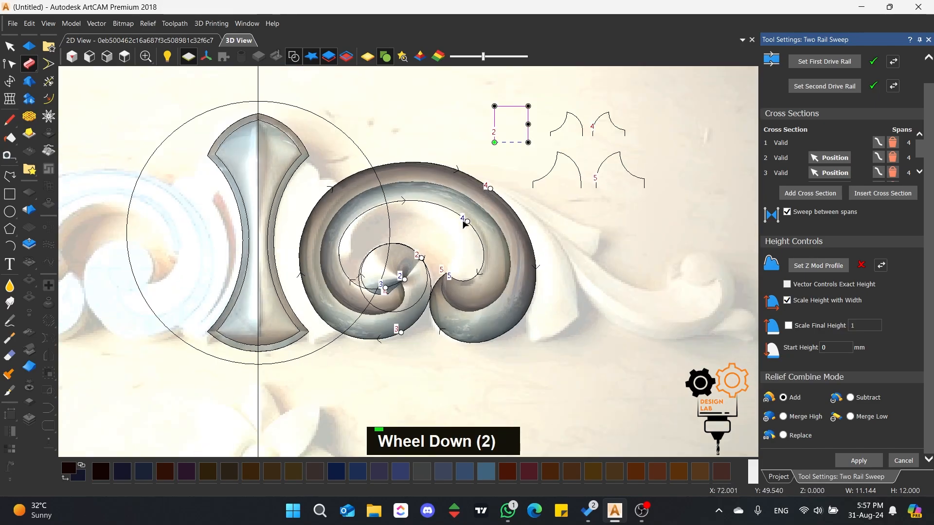
pyautogui.click(612, 130)
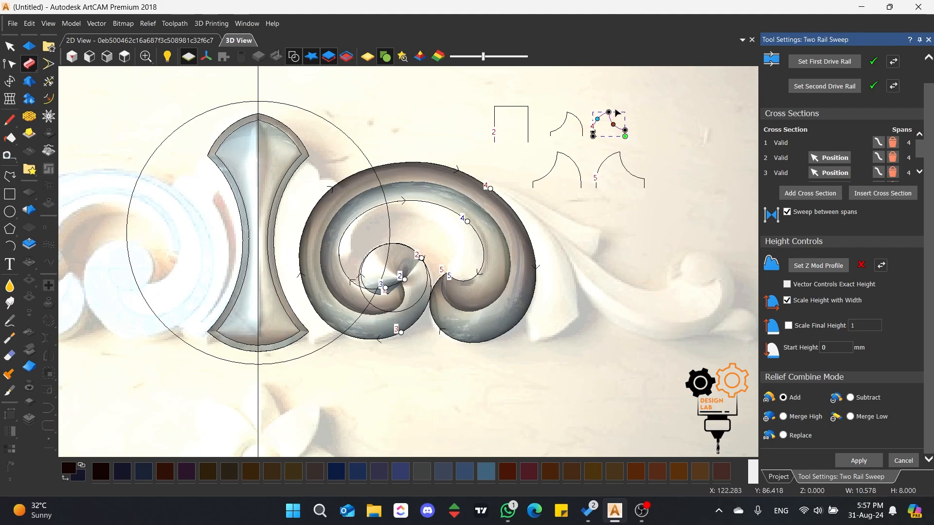
pyautogui.click(592, 187)
pyautogui.scroll(1, 484, 256)
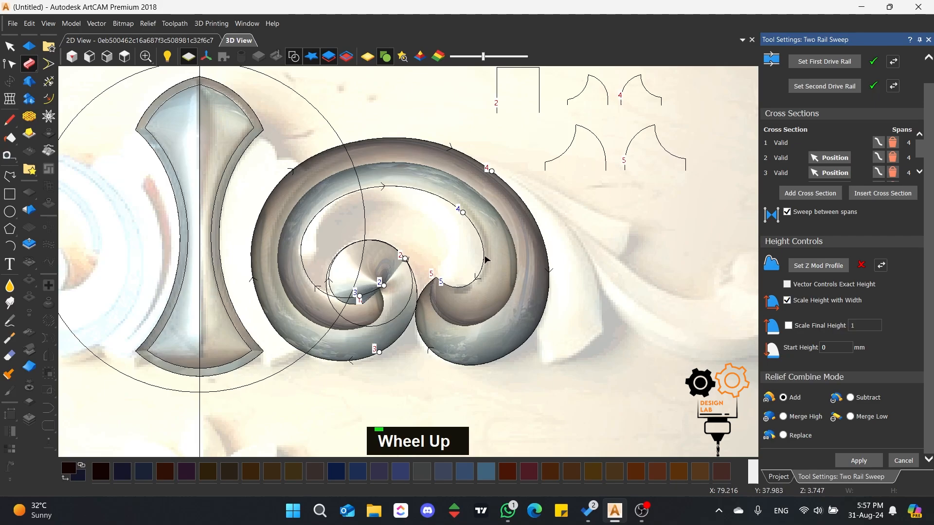
pyautogui.click(787, 303)
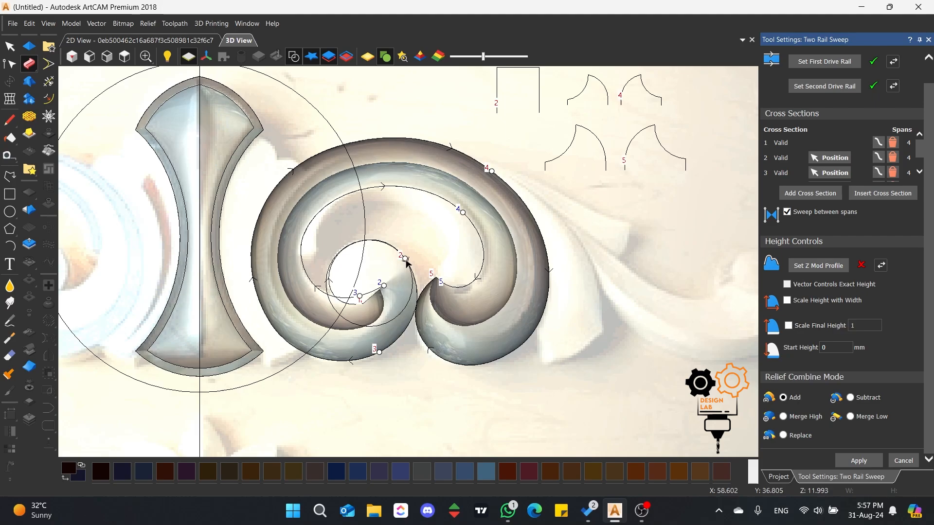
pyautogui.moveTo(405, 258)
pyautogui.mouseDown()
pyautogui.moveTo(371, 240)
pyautogui.moveTo(335, 270)
pyautogui.mouseUp()
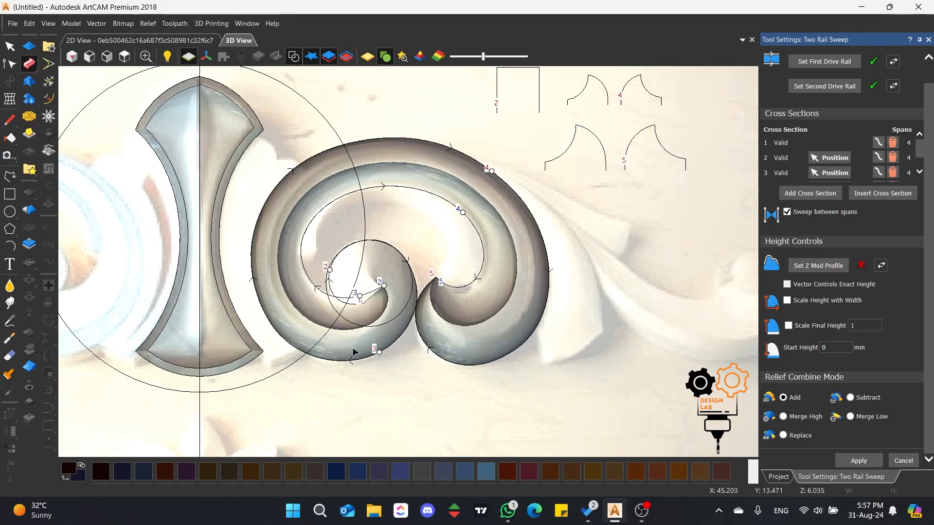
# Examine the sweep preview around the spiral's inner end from an oblique angle and from above, and discard the sweep.
pyautogui.click(641, 97)
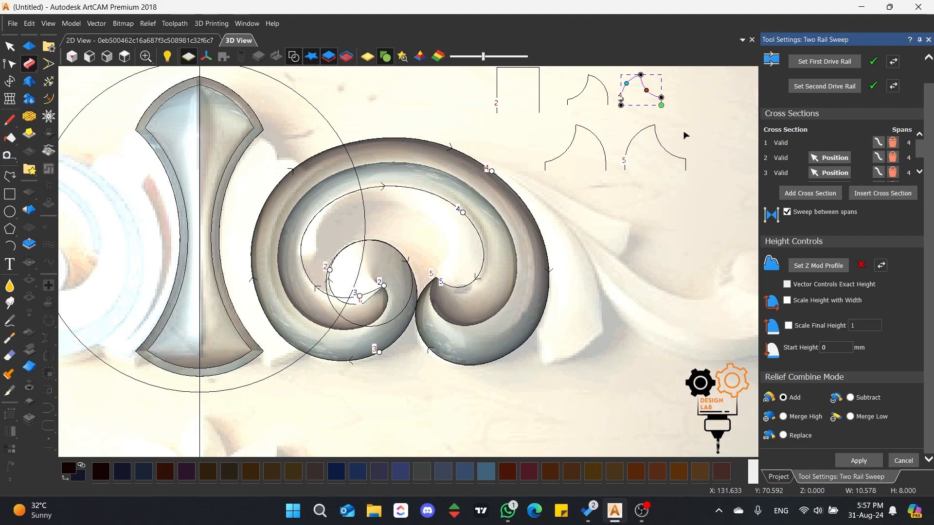
pyautogui.click(669, 152)
pyautogui.scroll(3, 334, 267)
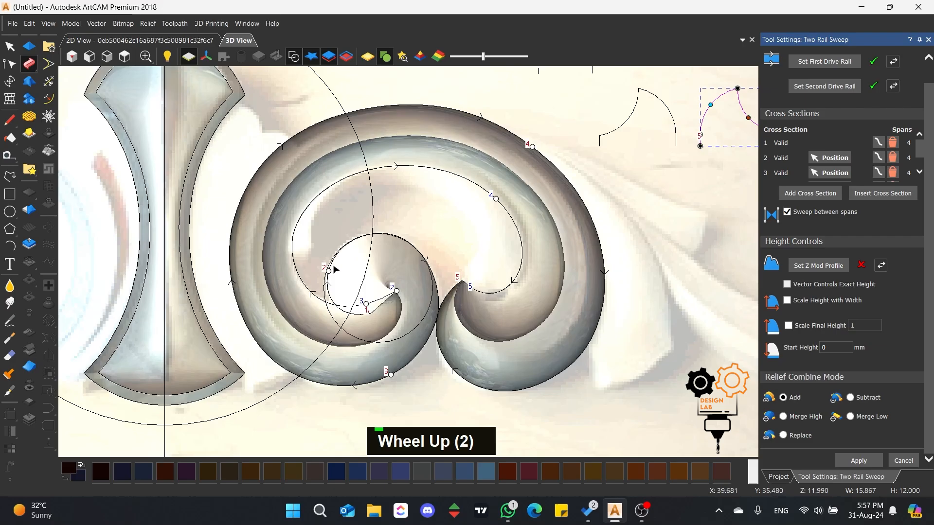
pyautogui.scroll(-1, 394, 317)
pyautogui.scroll(2, 393, 317)
pyautogui.moveTo(394, 318)
pyautogui.mouseDown(button='middle')
pyautogui.moveTo(509, 323)
pyautogui.moveTo(485, 120)
pyautogui.moveTo(494, 126)
pyautogui.moveTo(428, 304)
pyautogui.moveTo(235, 229)
pyautogui.moveTo(361, 336)
pyautogui.moveTo(444, 234)
pyautogui.moveTo(499, 306)
pyautogui.moveTo(475, 276)
pyautogui.moveTo(405, 369)
pyautogui.moveTo(380, 304)
pyautogui.mouseUp(button='middle')
pyautogui.middleClick(428, 304)
pyautogui.scroll(2, 501, 260)
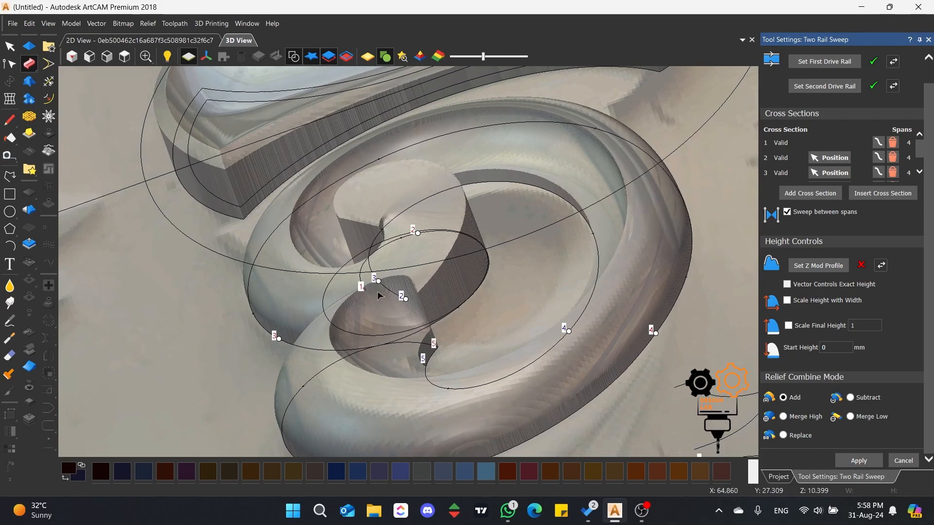
pyautogui.scroll(-4, 313, 350)
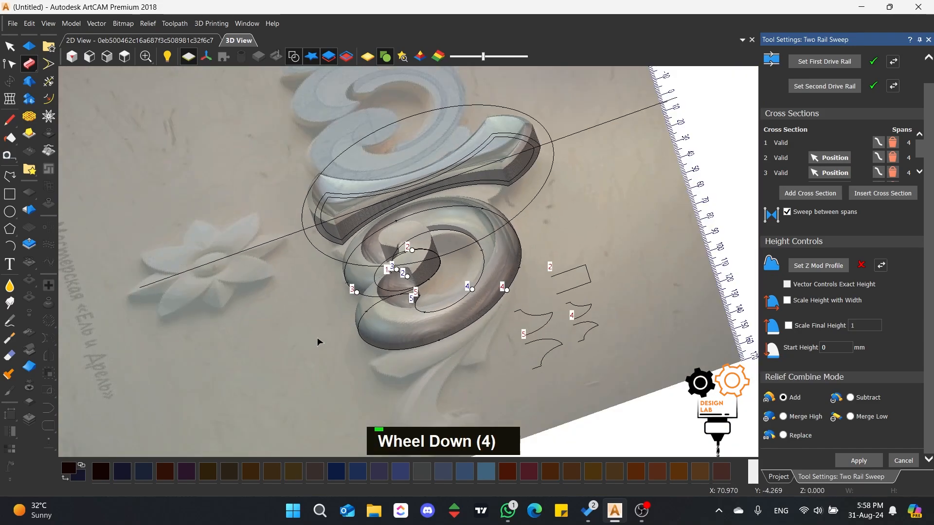
pyautogui.moveTo(317, 337); pyautogui.dragTo(340, 272, button='middle')
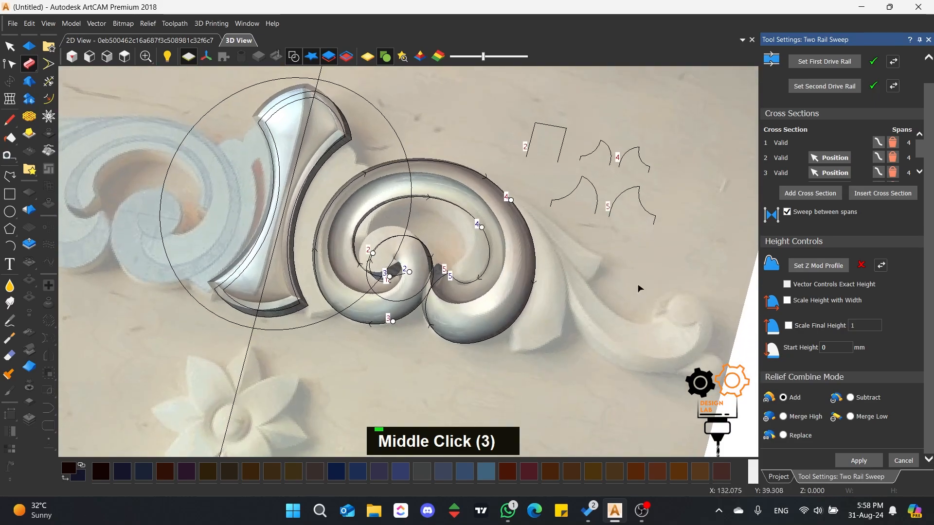
pyautogui.click(125, 56)
pyautogui.scroll(3, 395, 164)
pyautogui.scroll(2, 395, 164)
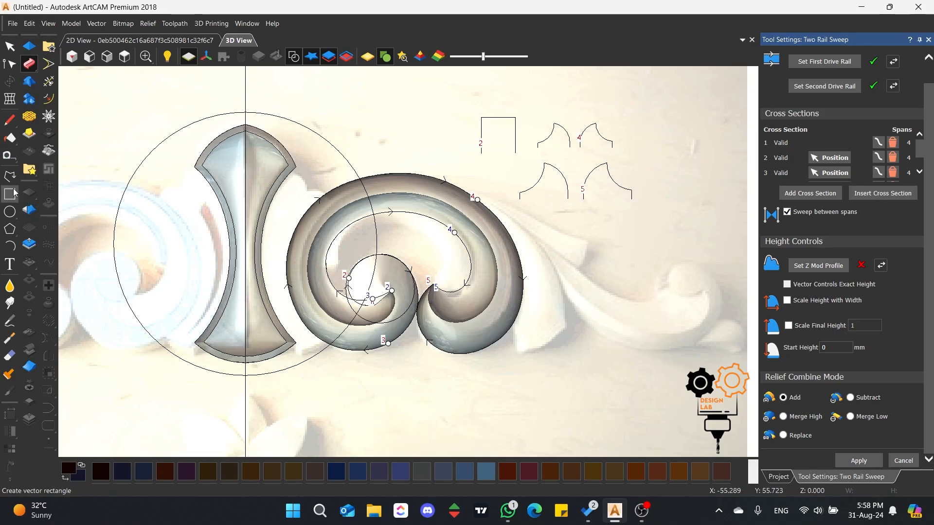
pyautogui.scroll(-4, 840, 389)
pyautogui.click(903, 461)
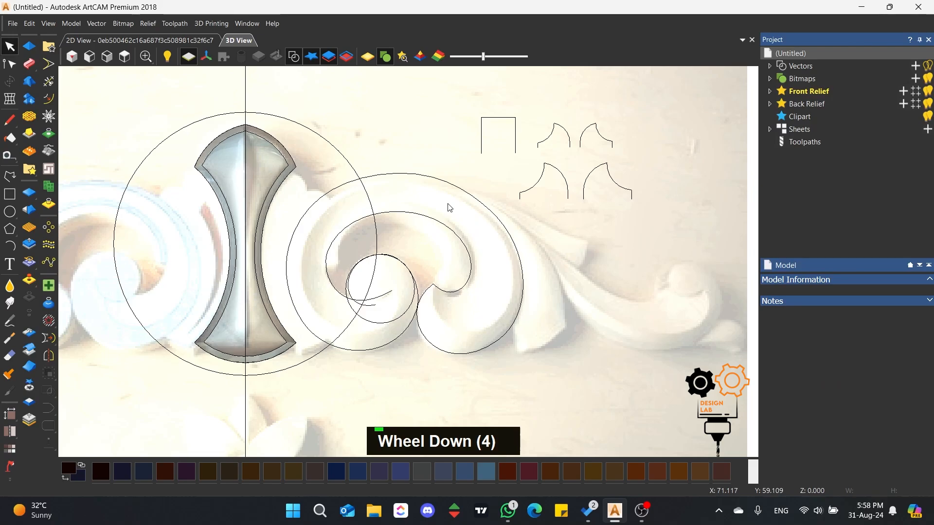
# Draw a rectangle about 30.3 mm by 10.7 mm above the scroll and remove its bottom edge to leave an open profile.
pyautogui.click(18, 191)
pyautogui.scroll(-6, 448, 230)
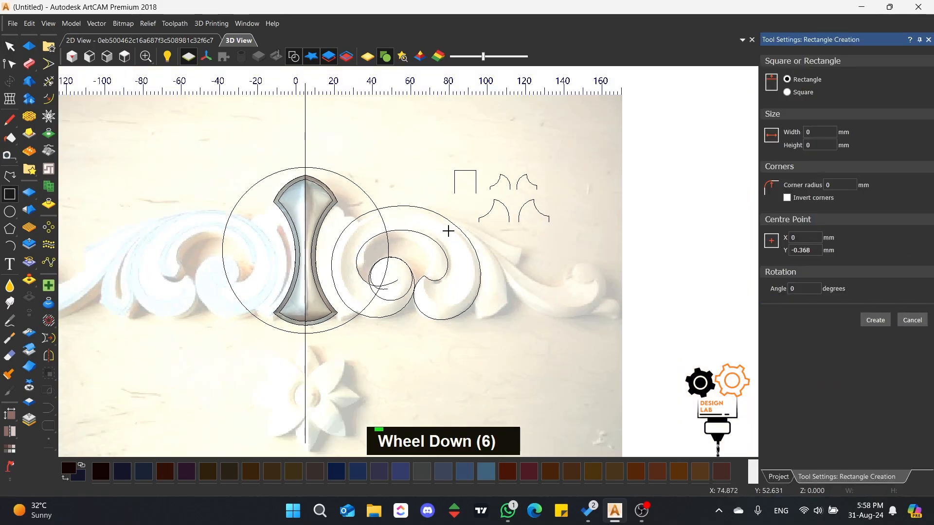
pyautogui.scroll(1, 467, 312)
pyautogui.moveTo(344, 101); pyautogui.dragTo(419, 127)
pyautogui.click(369, 156)
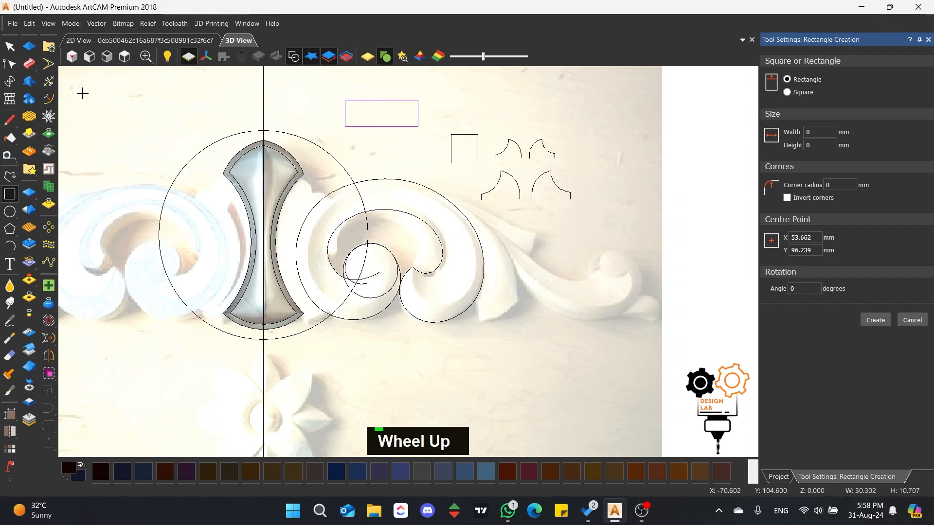
pyautogui.click(11, 64)
pyautogui.press('r')
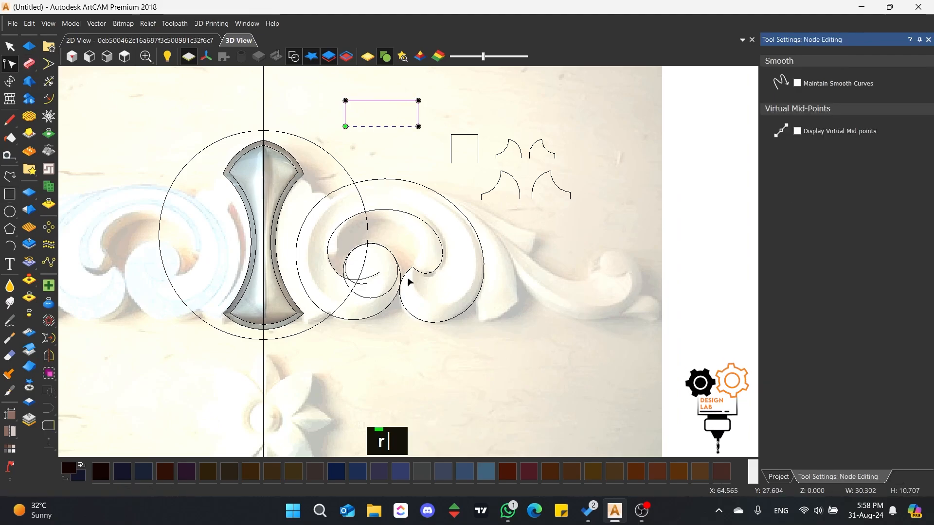
pyautogui.click(460, 140)
pyautogui.moveTo(520, 134); pyautogui.dragTo(514, 156)
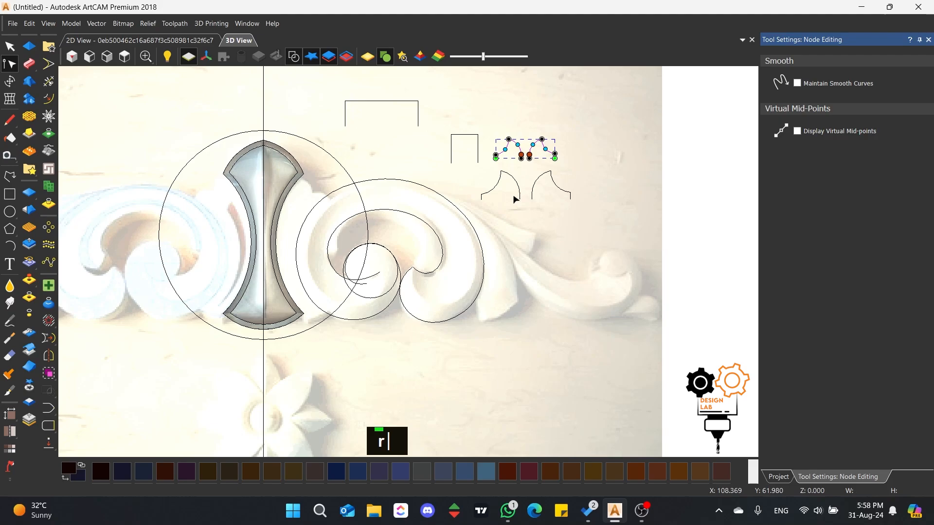
pyautogui.click(511, 203)
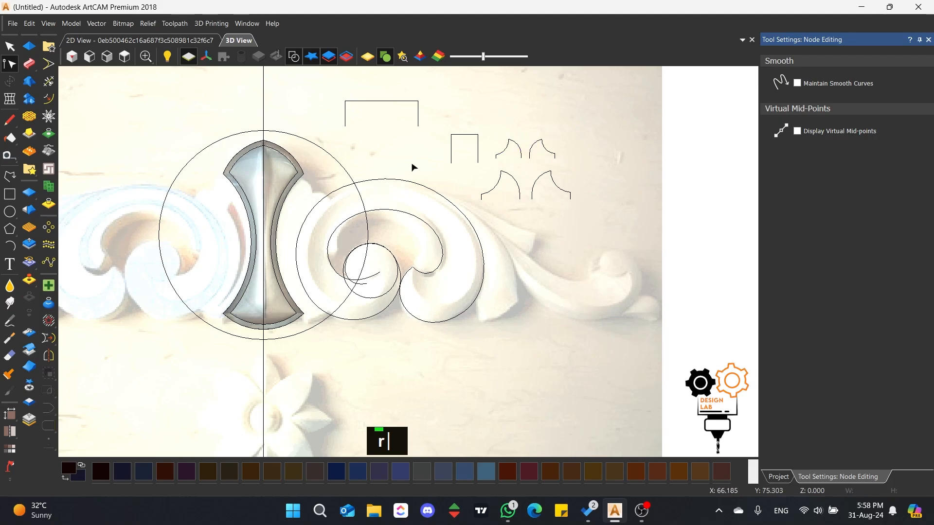
# Insert a node on the open profile's top edge, delete its upper right corner node, and convert the slanted span to an outward arc.
pyautogui.scroll(2, 413, 140)
pyautogui.moveTo(314, 85); pyautogui.dragTo(297, 93)
pyautogui.click(296, 94)
pyautogui.moveTo(357, 96); pyautogui.dragTo(298, 105)
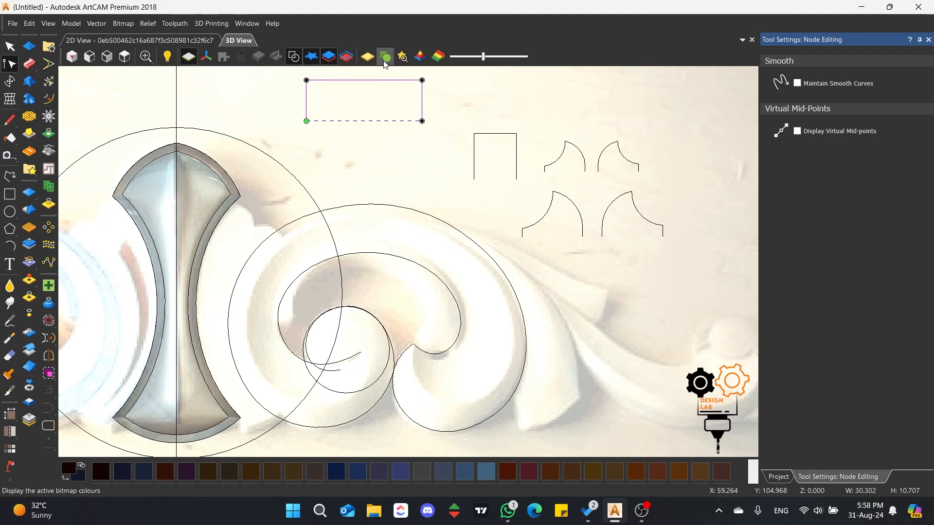
pyautogui.scroll(5, 381, 71)
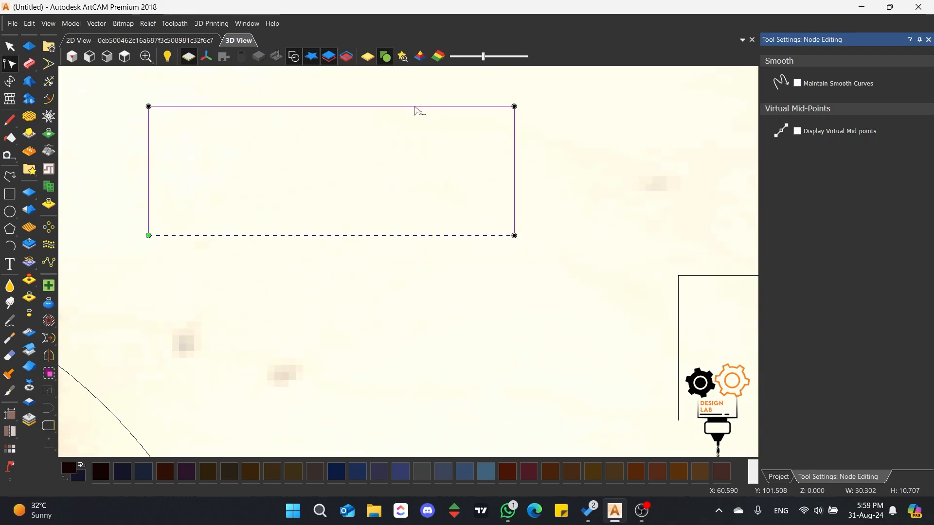
pyautogui.press('i')
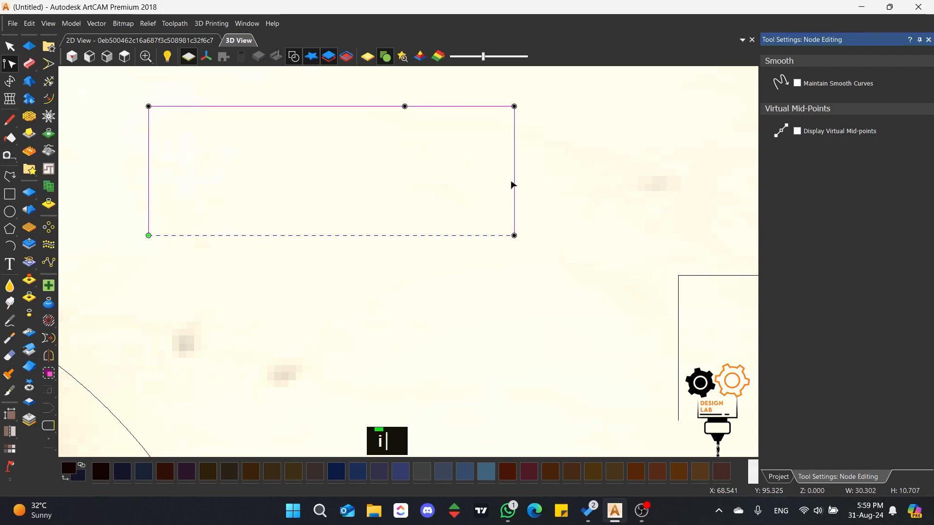
pyautogui.press('d')
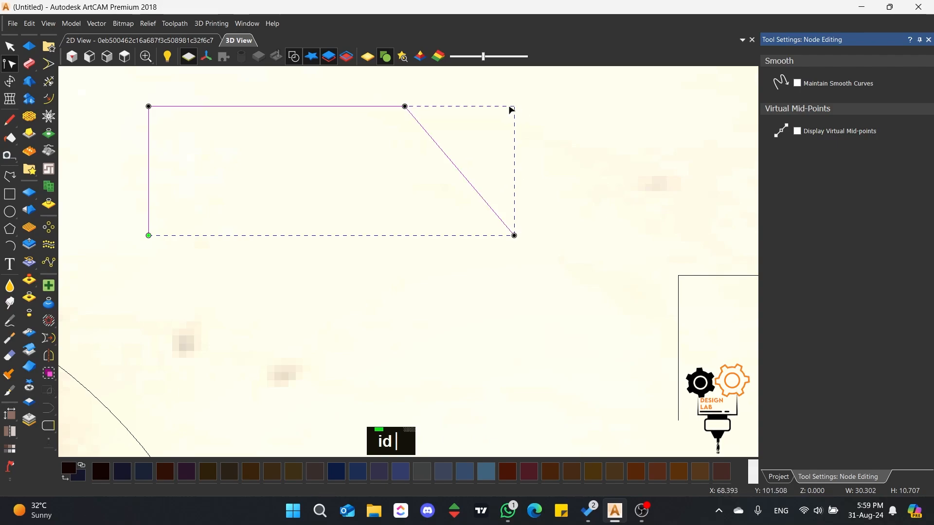
pyautogui.press('a')
pyautogui.moveTo(521, 116); pyautogui.dragTo(502, 156)
# Lower the open profile's top edge to a height of about 5.4 mm and flatten its end arc.
pyautogui.moveTo(138, 90); pyautogui.dragTo(552, 161)
pyautogui.moveTo(149, 106); pyautogui.dragTo(149, 178)
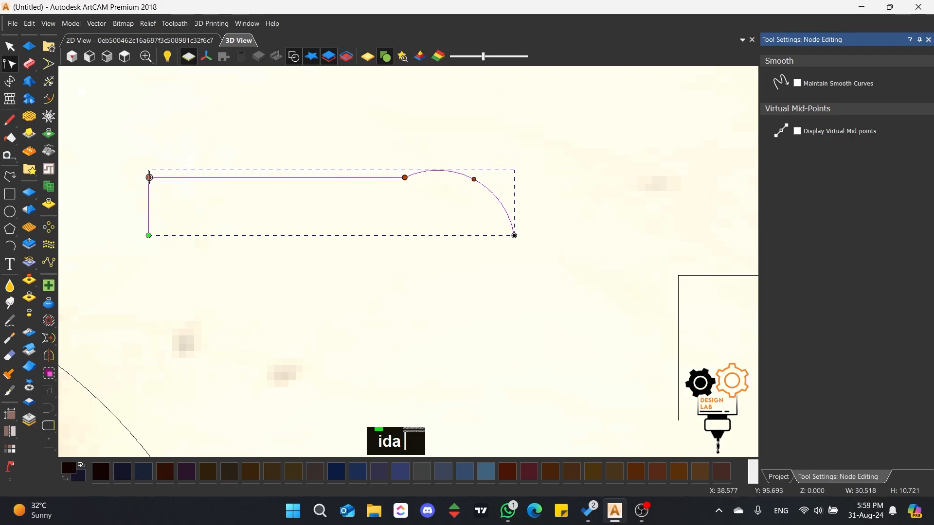
pyautogui.moveTo(473, 180); pyautogui.dragTo(471, 200)
pyautogui.hotkey('ctrl', 'z')
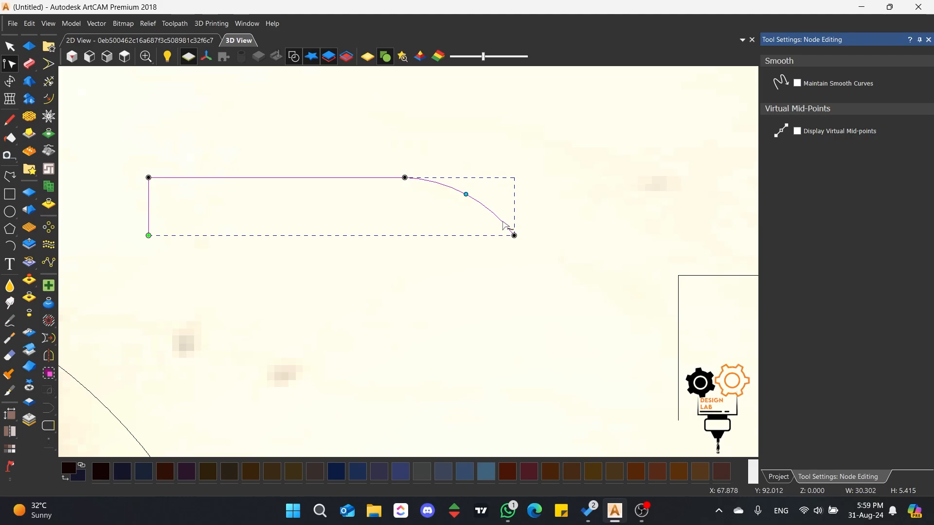
# Fine-tune the arc's bulge so it flows smoothly out of the profile's straight top edge.
pyautogui.moveTo(466, 194); pyautogui.dragTo(471, 184)
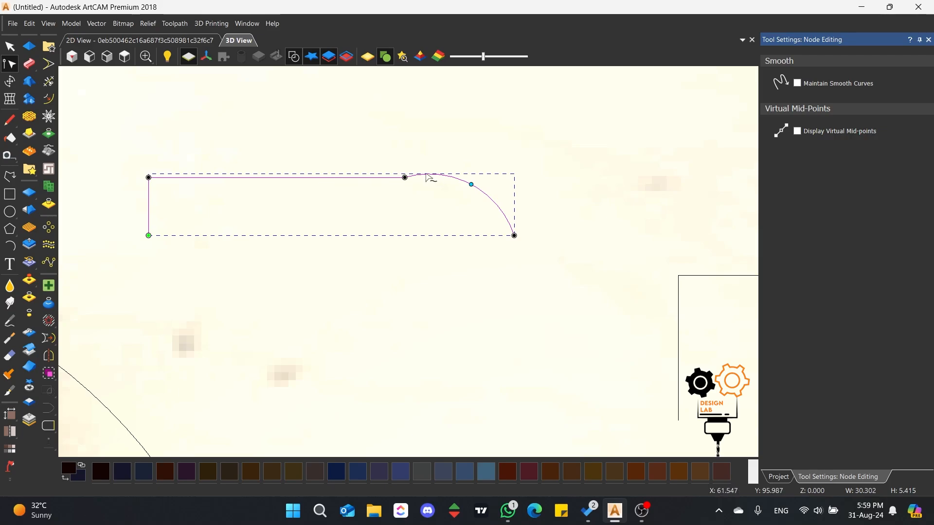
pyautogui.scroll(-9, 412, 182)
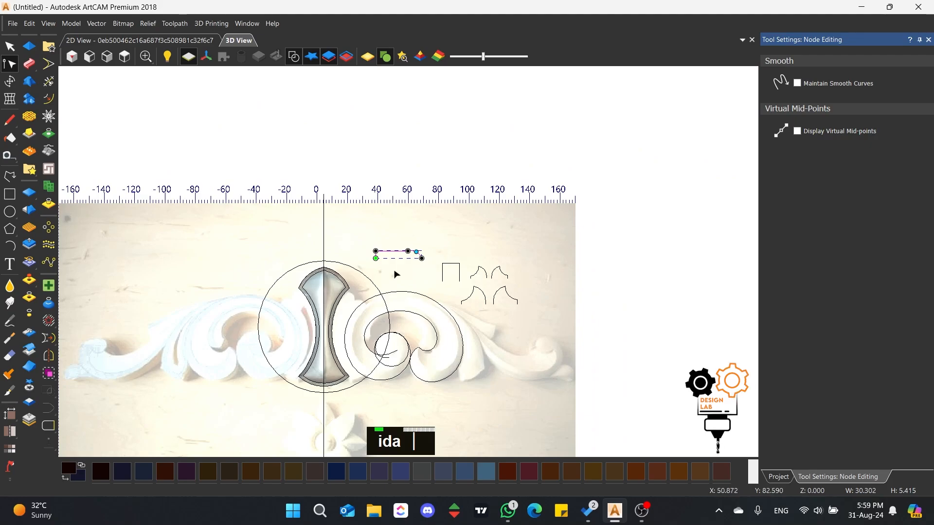
pyautogui.scroll(9, 395, 275)
pyautogui.scroll(2, 439, 242)
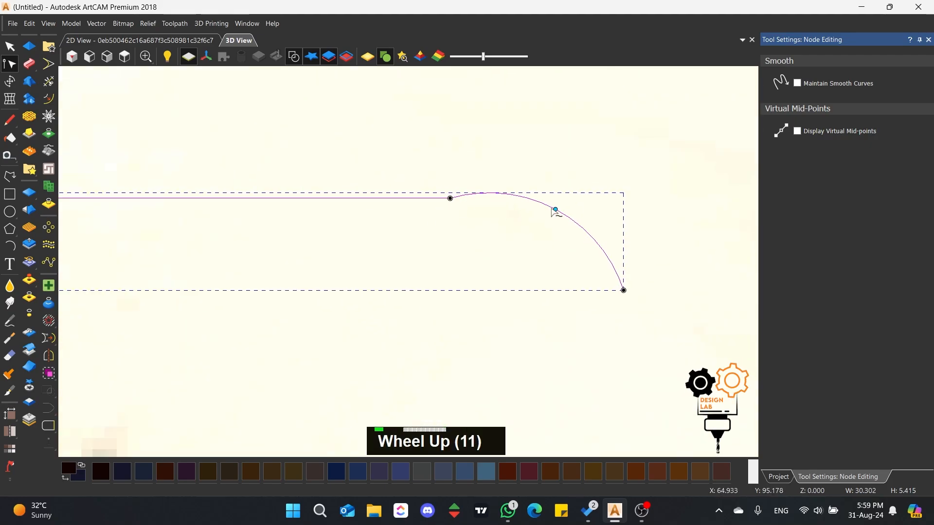
pyautogui.moveTo(554, 210); pyautogui.dragTo(546, 222)
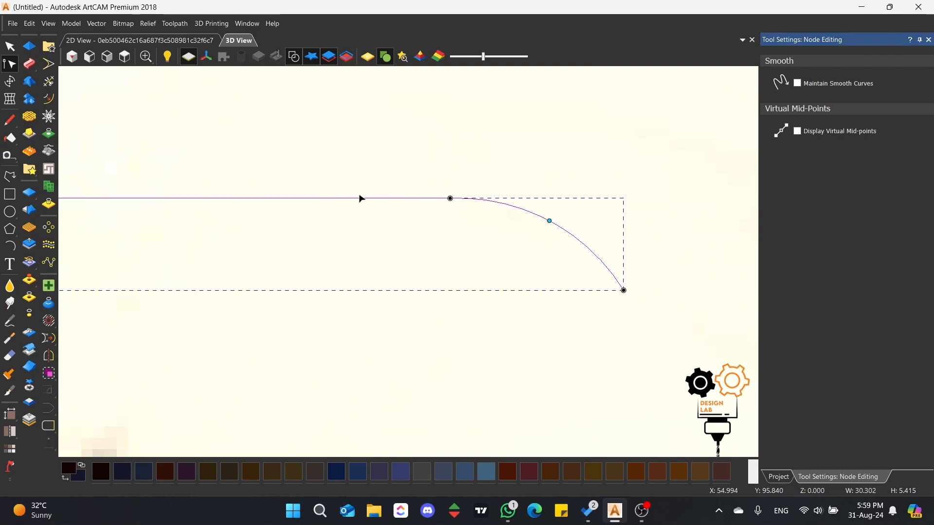
pyautogui.scroll(4, 468, 208)
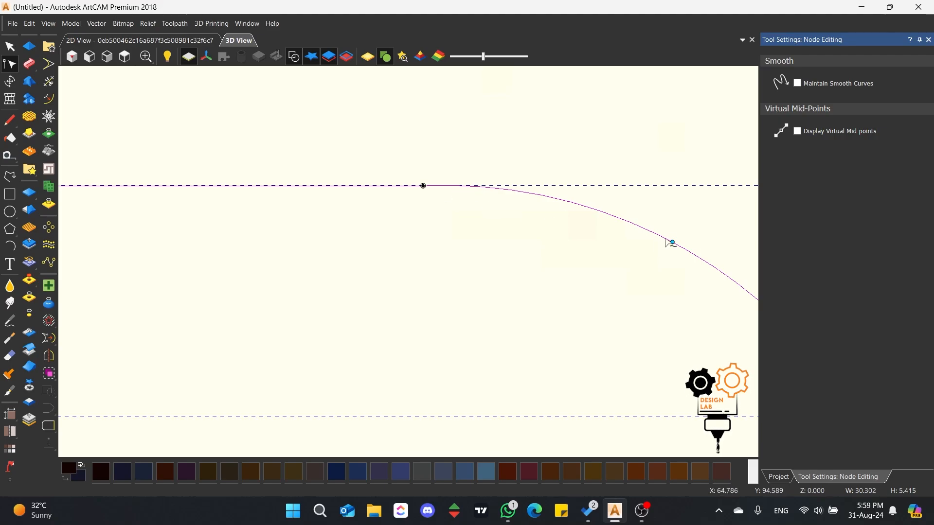
pyautogui.moveTo(673, 242); pyautogui.dragTo(671, 247)
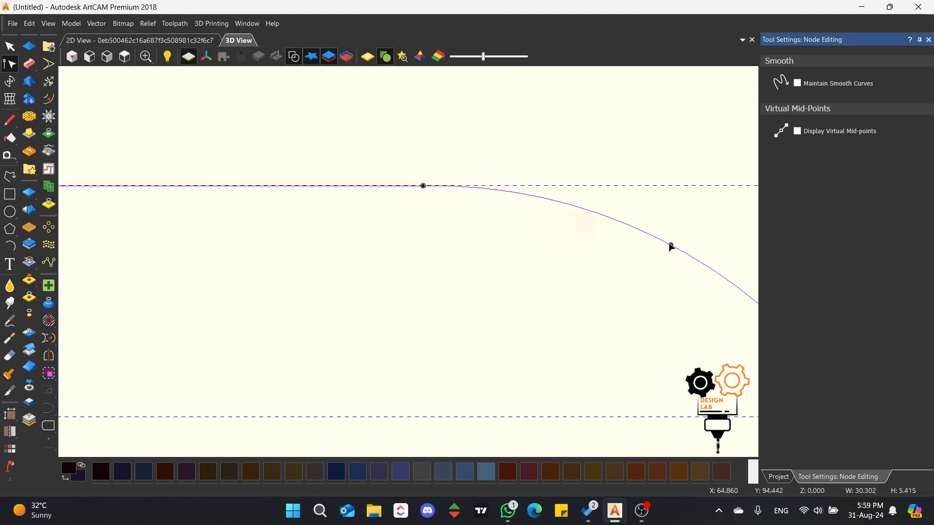
pyautogui.scroll(-4, 414, 192)
pyautogui.scroll(-3, 375, 267)
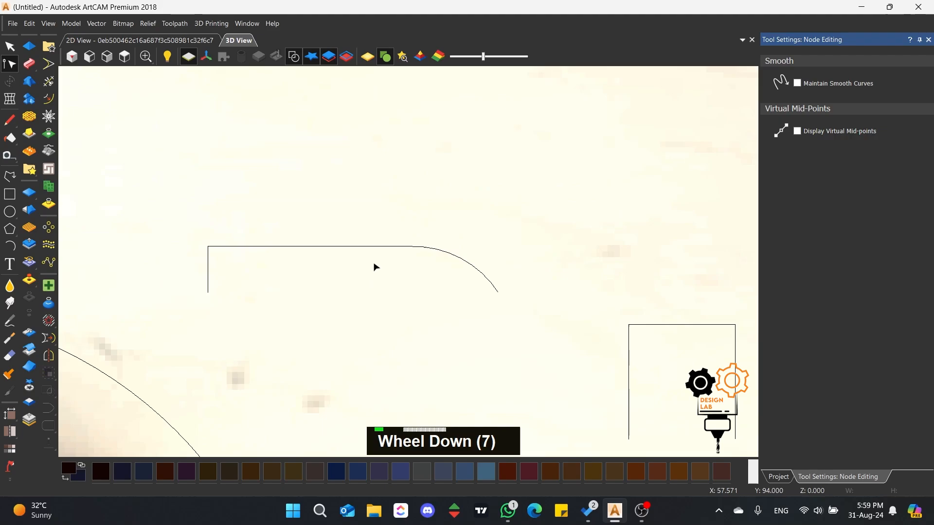
pyautogui.scroll(-4, 386, 228)
pyautogui.scroll(-3, 403, 243)
pyautogui.scroll(1, 423, 255)
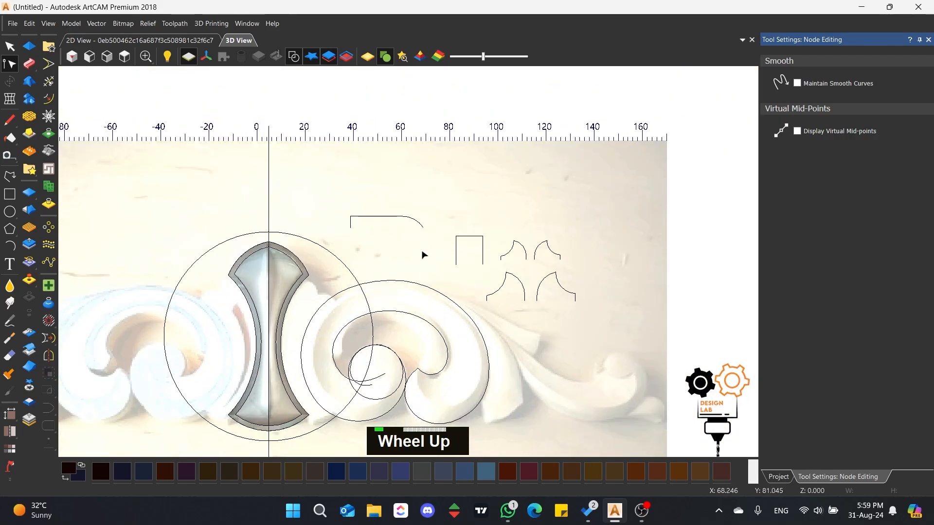
# Start a two-rail sweep on the scroll rails with the rectangle as cross sections 1-3, small right curve 4-5, large right curve 6, height scaling off.
pyautogui.click(398, 344)
pyautogui.click(29, 64)
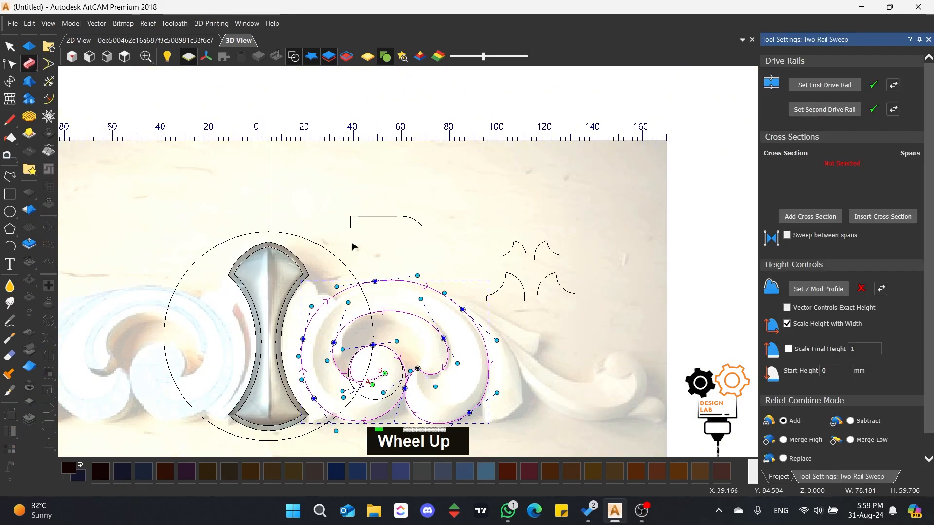
pyautogui.click(483, 261)
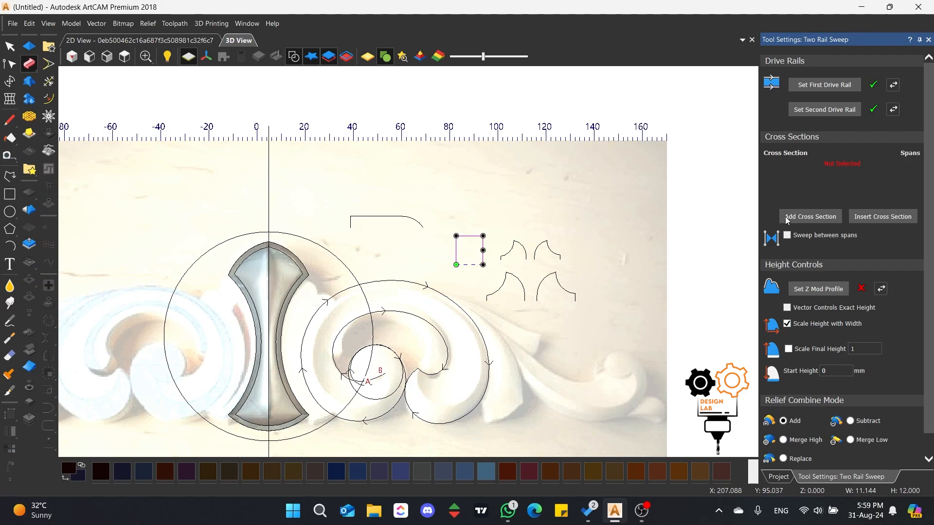
pyautogui.click(554, 248)
pyautogui.click(562, 289)
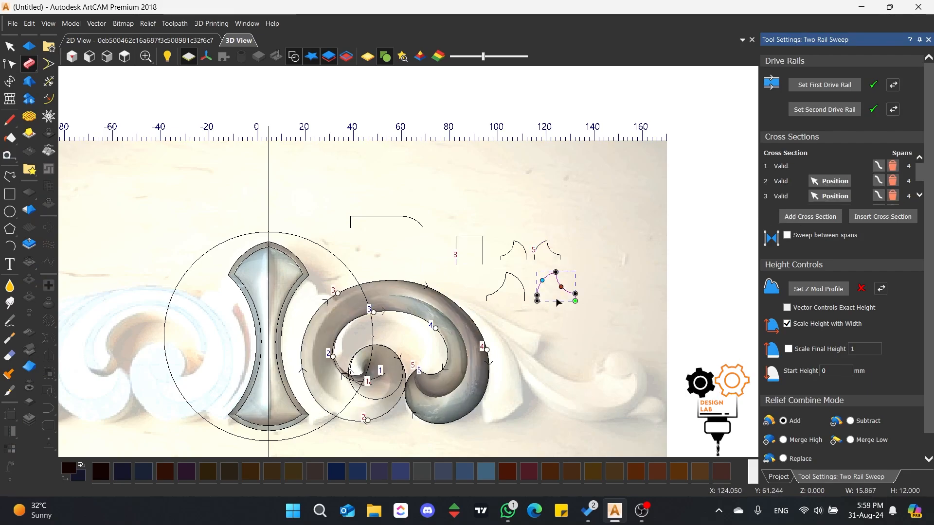
pyautogui.click(786, 324)
pyautogui.scroll(2, 437, 322)
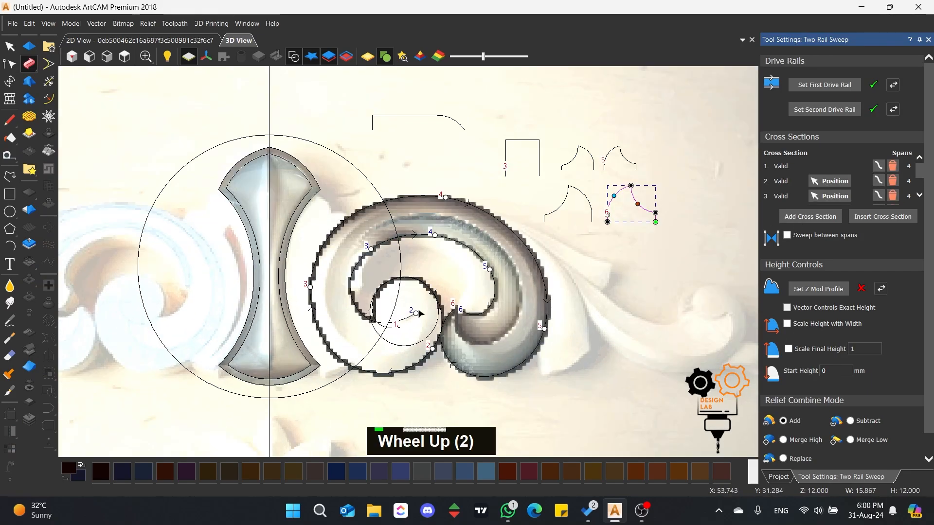
# Turn on sweeping between spans and slide the positions of cross sections 2 and 3 back toward the inner spiral.
pyautogui.moveTo(433, 347); pyautogui.dragTo(389, 280)
pyautogui.click(787, 235)
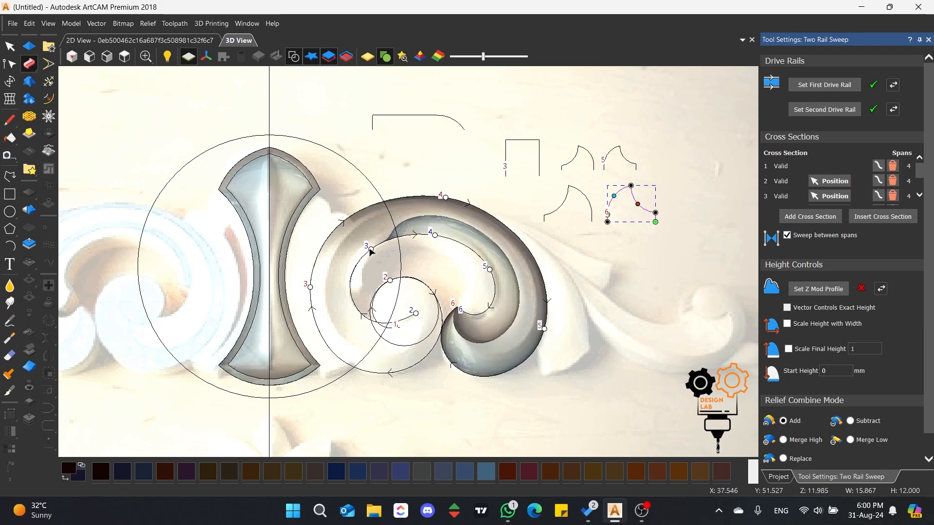
pyautogui.moveTo(371, 249)
pyautogui.mouseDown()
pyautogui.moveTo(387, 374)
pyautogui.moveTo(436, 381)
pyautogui.moveTo(421, 361)
pyautogui.mouseUp()
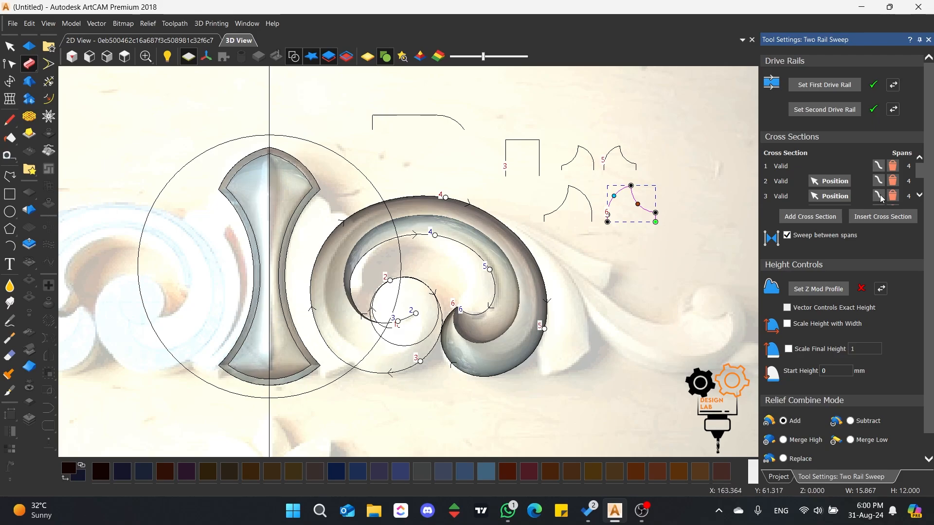
# Delete cross section 6 and slide both ends of cross section 4 clockwise to the scroll's upper right.
pyautogui.scroll(-5, 883, 199)
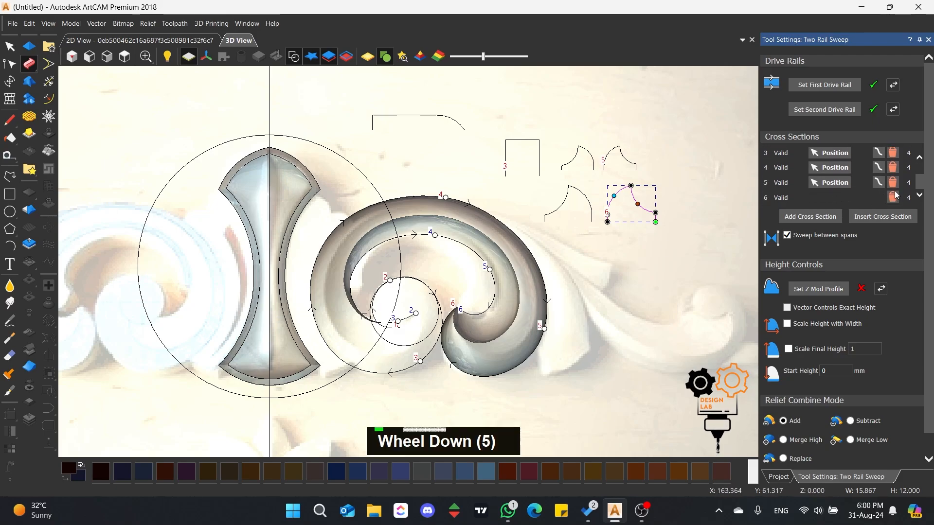
pyautogui.click(894, 197)
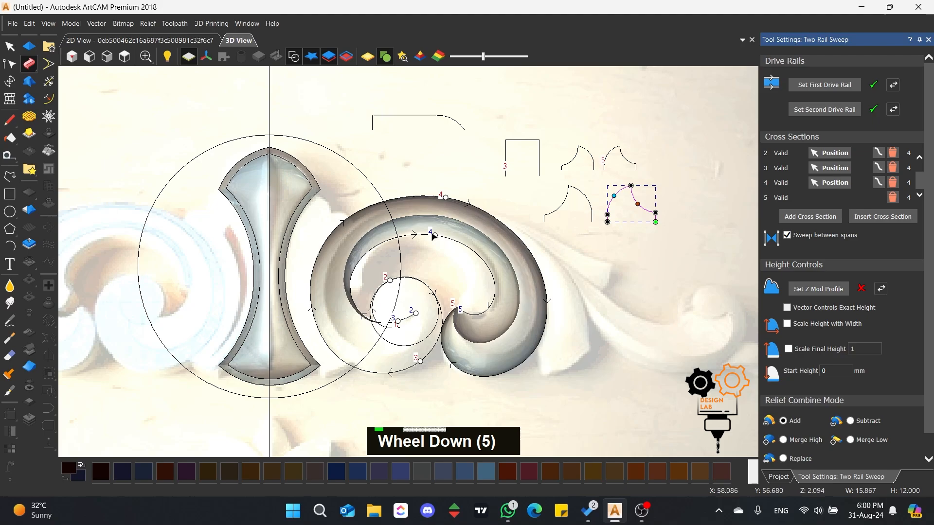
pyautogui.moveTo(435, 235); pyautogui.dragTo(486, 265)
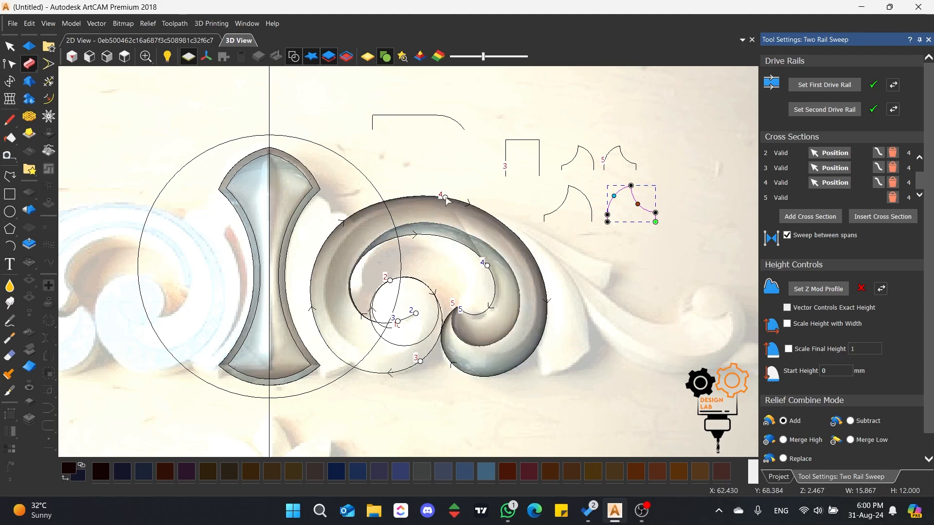
pyautogui.moveTo(447, 200); pyautogui.dragTo(508, 228)
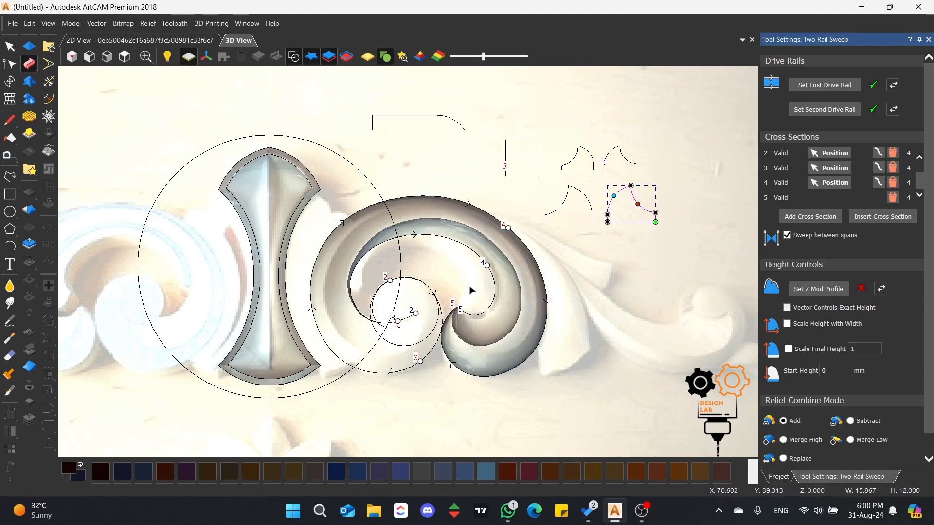
# Delete cross section 2, one of the three sections that use the rectangular profile.
pyautogui.click(514, 158)
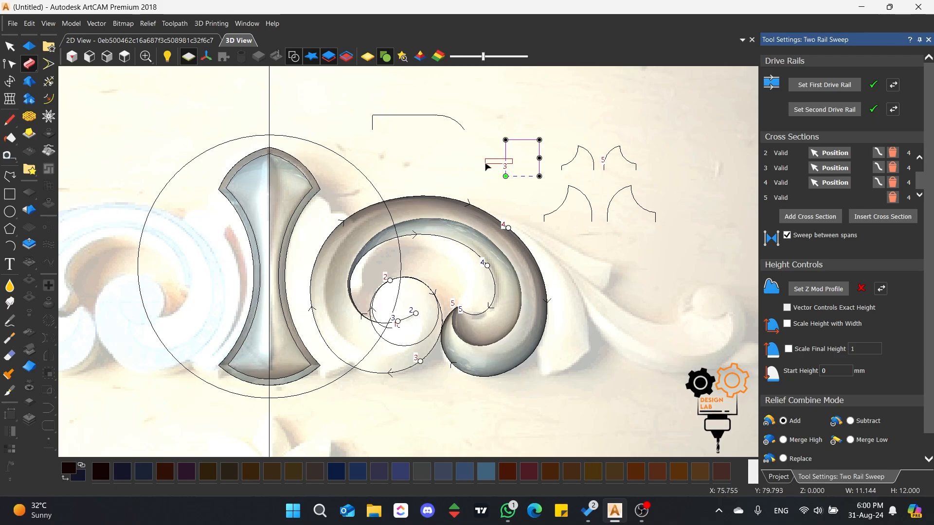
pyautogui.scroll(2, 855, 173)
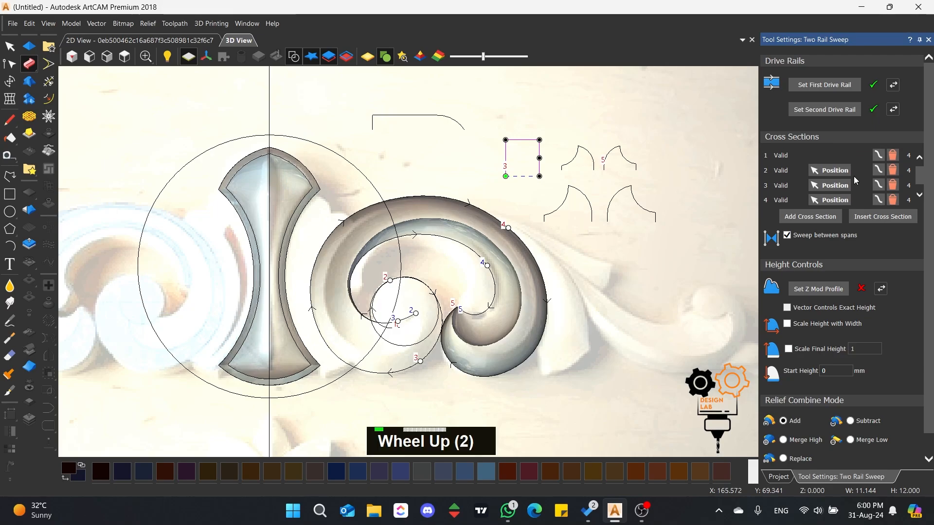
pyautogui.scroll(-1, 853, 176)
pyautogui.scroll(1, 853, 176)
pyautogui.scroll(-1, 854, 176)
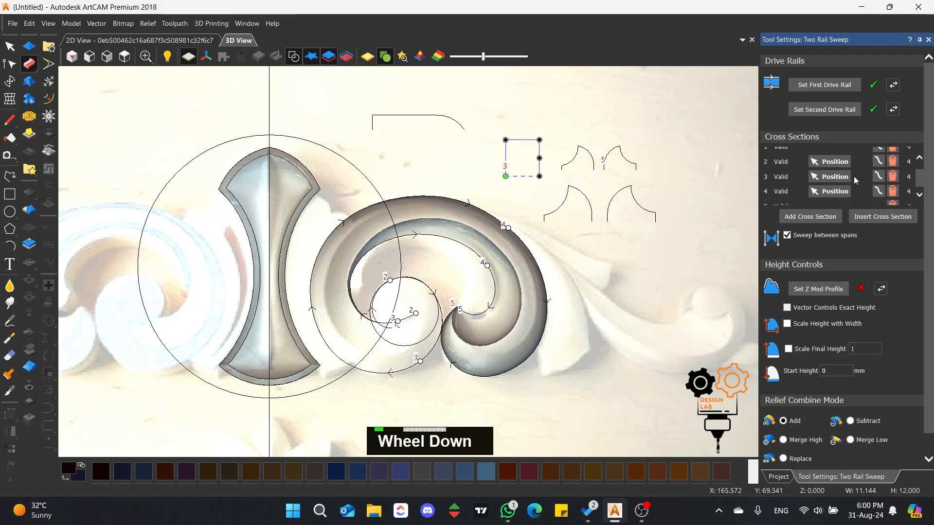
pyautogui.scroll(2, 854, 176)
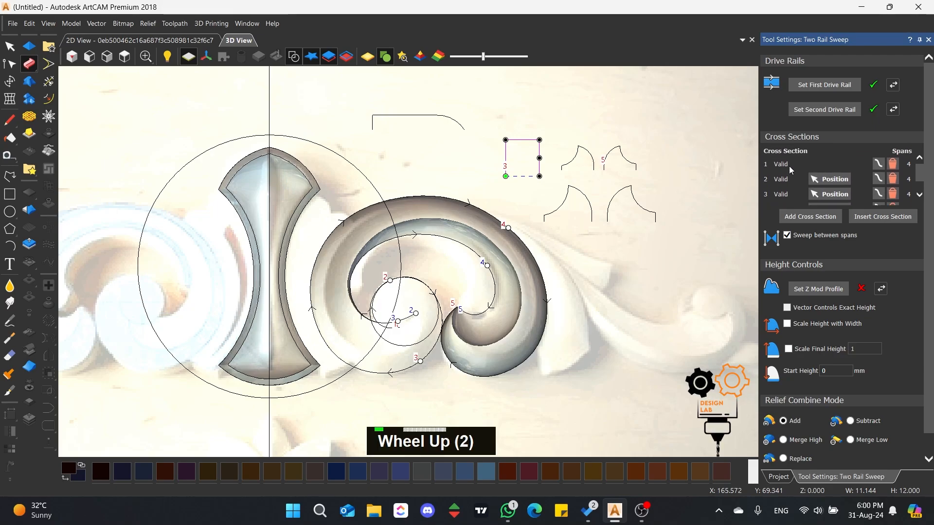
pyautogui.click(894, 179)
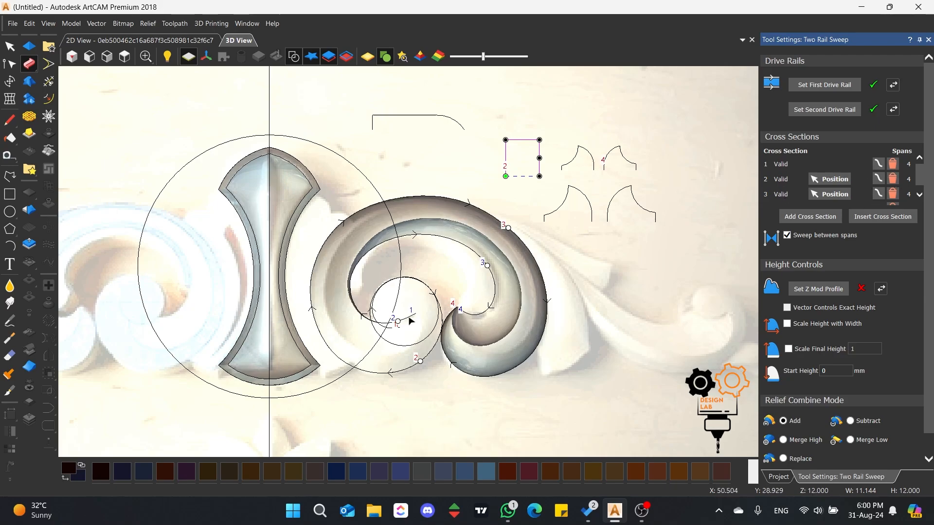
# Move cross section 2 to the spiral's centre and cross section 3 to the scroll's lower left.
pyautogui.moveTo(398, 323); pyautogui.dragTo(422, 317)
pyautogui.moveTo(420, 361)
pyautogui.mouseDown()
pyautogui.moveTo(440, 321)
pyautogui.moveTo(406, 278)
pyautogui.mouseUp()
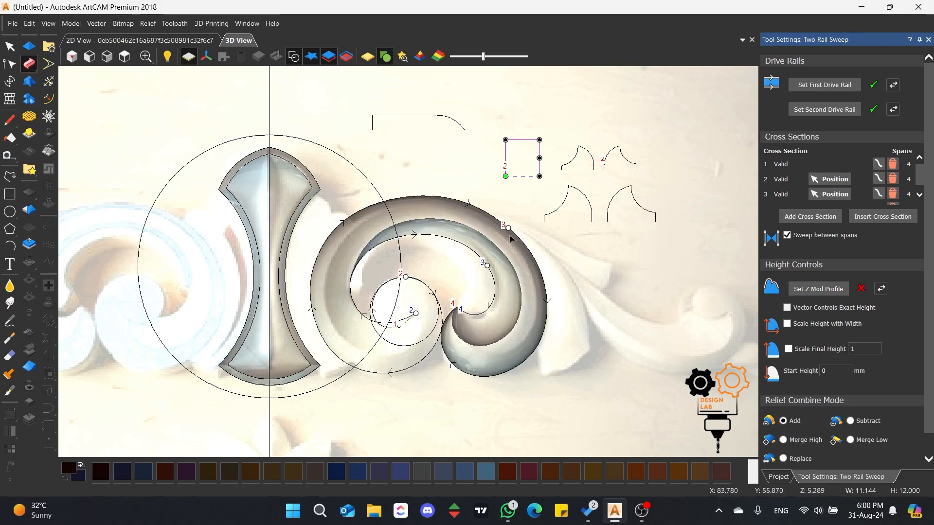
pyautogui.moveTo(488, 266)
pyautogui.mouseDown()
pyautogui.moveTo(438, 311)
pyautogui.moveTo(379, 316)
pyautogui.moveTo(414, 281)
pyautogui.mouseUp()
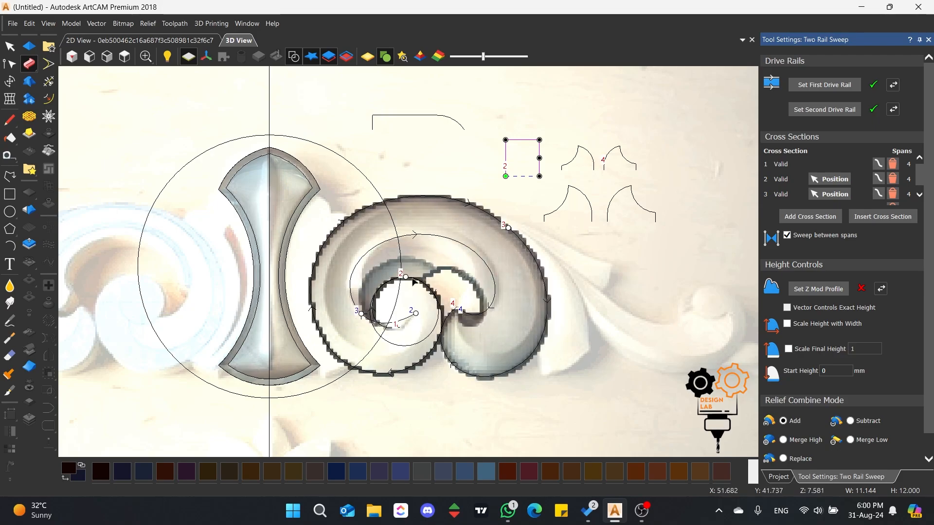
pyautogui.moveTo(508, 229)
pyautogui.mouseDown()
pyautogui.moveTo(465, 200)
pyautogui.moveTo(317, 291)
pyautogui.moveTo(350, 364)
pyautogui.moveTo(360, 364)
pyautogui.moveTo(338, 357)
pyautogui.mouseUp()
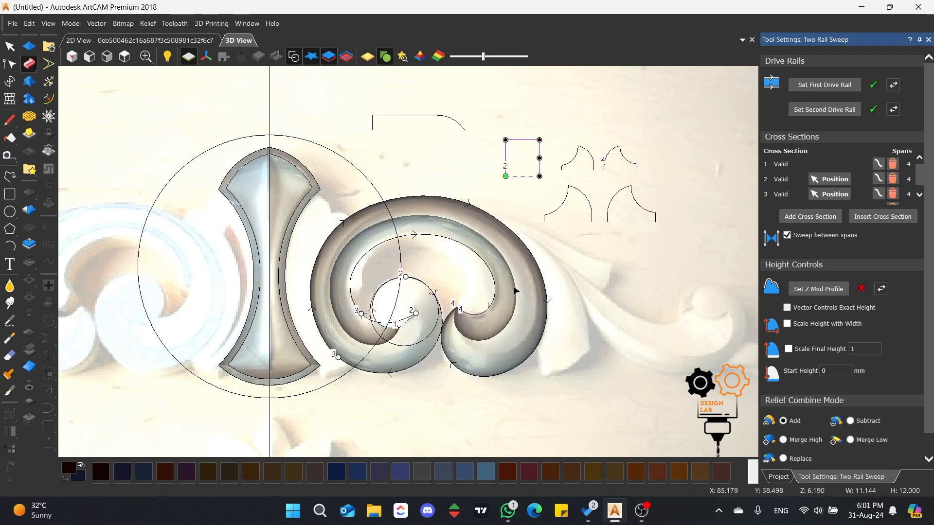
# Add the large right curved profile as the last cross section of the sweep.
pyautogui.click(632, 219)
pyautogui.click(810, 216)
pyautogui.scroll(-2, 825, 195)
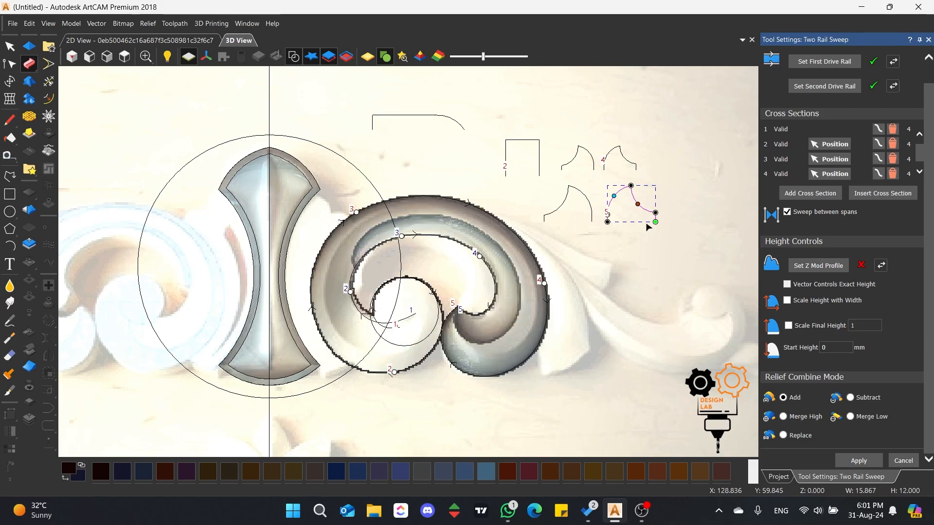
# Position cross section 2 at the spiral's centre, cross section 3 on its lower turn, and cross section 4's outer end at the scroll's upper right.
pyautogui.scroll(2, 397, 339)
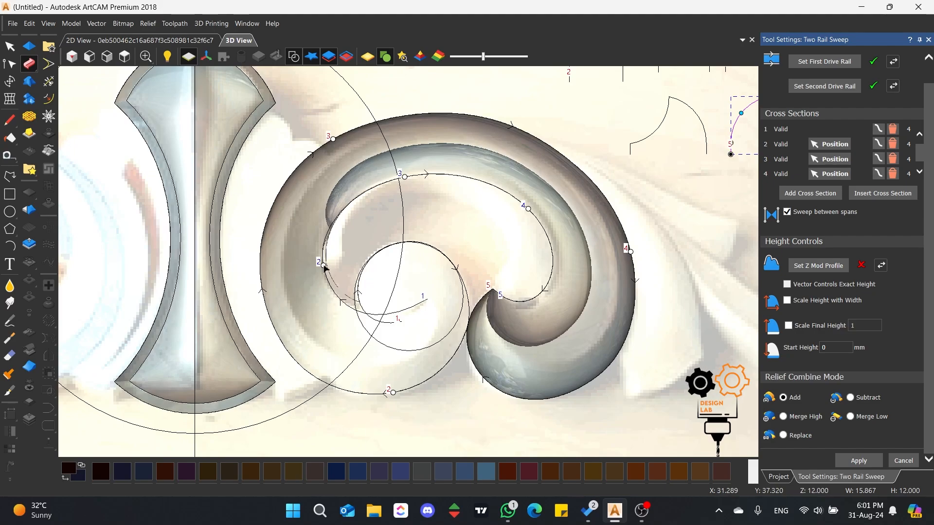
pyautogui.moveTo(324, 268)
pyautogui.mouseDown()
pyautogui.moveTo(336, 292)
pyautogui.moveTo(370, 313)
pyautogui.moveTo(444, 308)
pyautogui.mouseUp()
pyautogui.moveTo(394, 391)
pyautogui.mouseDown()
pyautogui.moveTo(464, 316)
pyautogui.moveTo(429, 248)
pyautogui.moveTo(382, 252)
pyautogui.mouseUp()
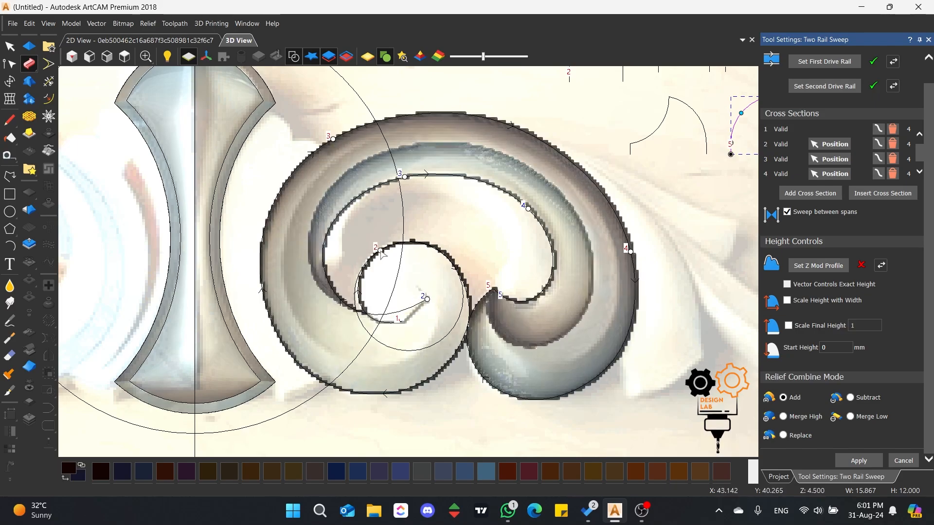
pyautogui.moveTo(405, 179)
pyautogui.mouseDown()
pyautogui.moveTo(331, 272)
pyautogui.moveTo(399, 355)
pyautogui.mouseUp()
pyautogui.moveTo(333, 139)
pyautogui.mouseDown()
pyautogui.moveTo(273, 253)
pyautogui.moveTo(360, 384)
pyautogui.moveTo(426, 378)
pyautogui.mouseUp()
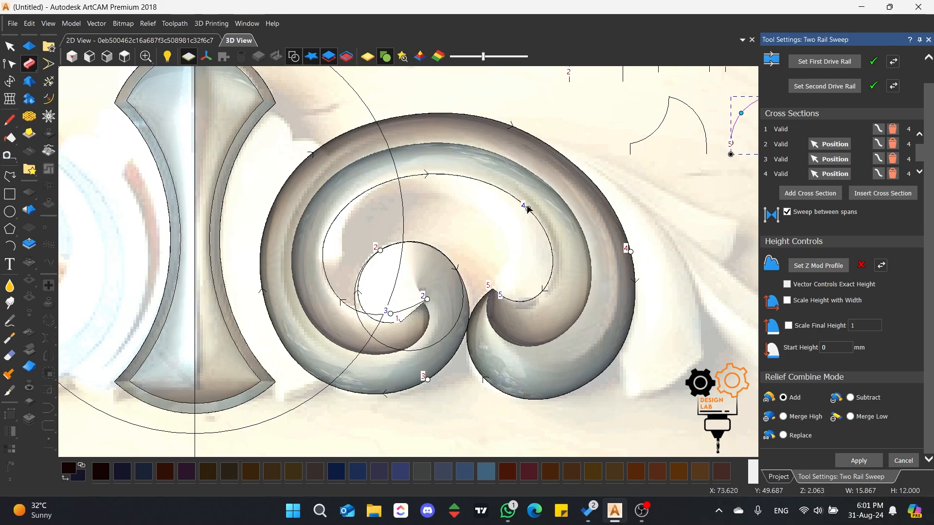
pyautogui.moveTo(630, 251); pyautogui.dragTo(575, 165)
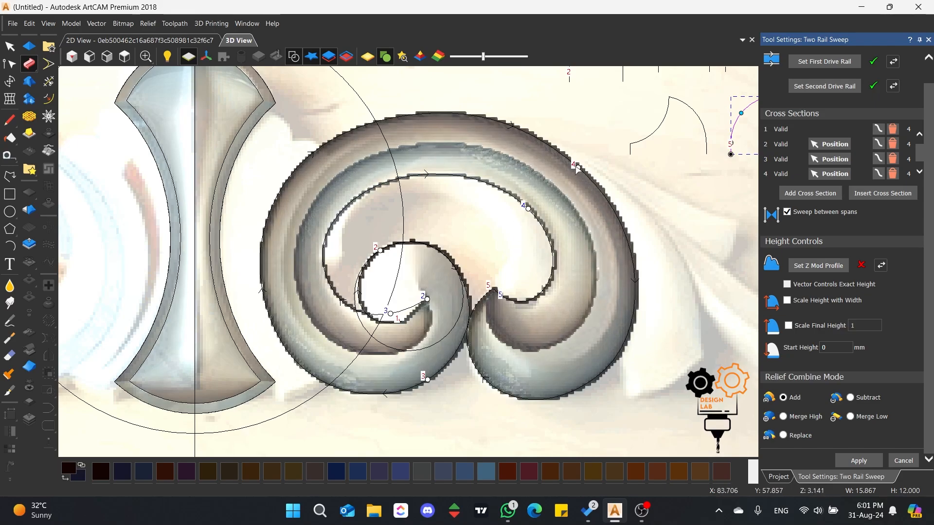
# Shift both ends of cross section 3 toward the lower left and cross section 2's outer end to the upper right of the spiral circle.
pyautogui.scroll(3, 430, 325)
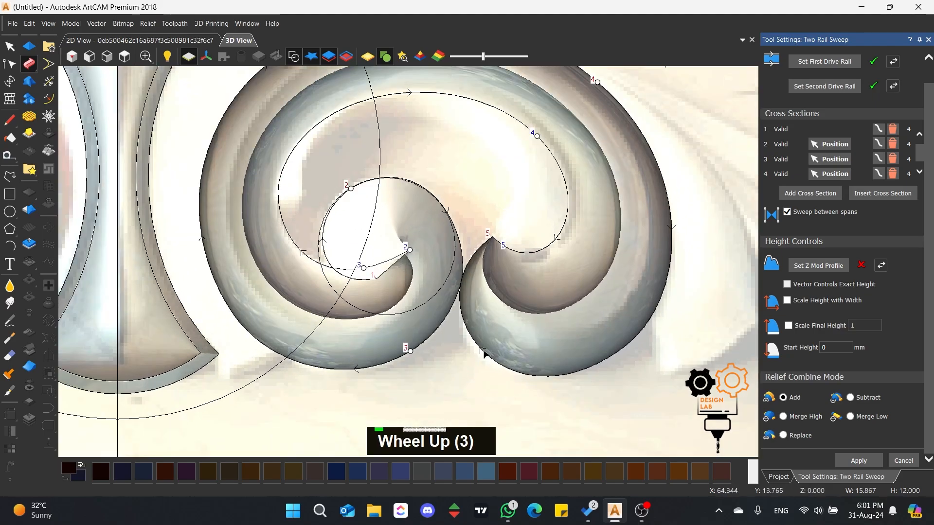
pyautogui.moveTo(484, 354); pyautogui.dragTo(471, 286, button='middle')
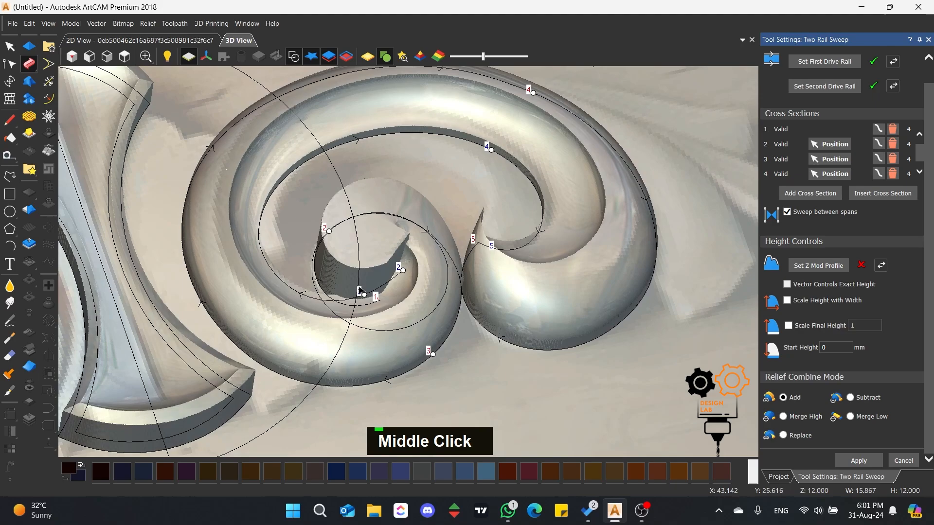
pyautogui.moveTo(364, 294); pyautogui.dragTo(327, 301)
pyautogui.click(432, 355)
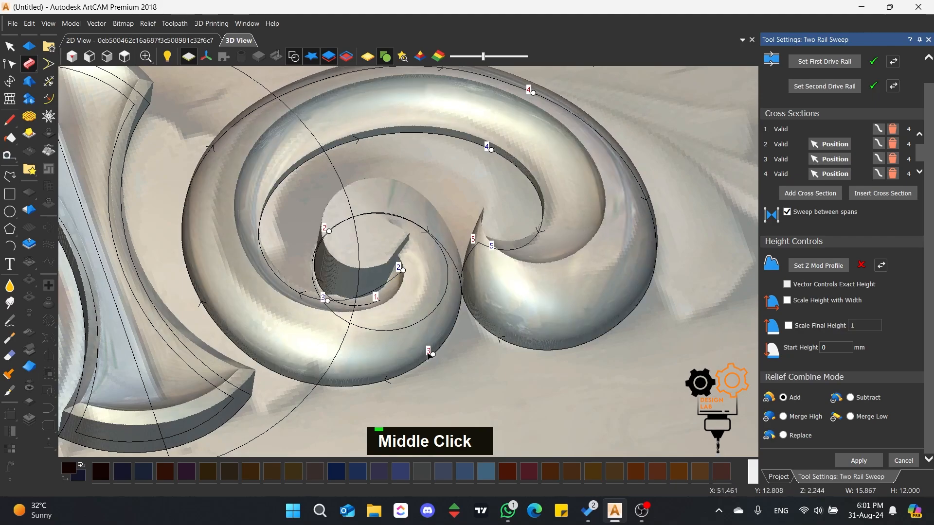
pyautogui.moveTo(432, 354); pyautogui.dragTo(345, 386)
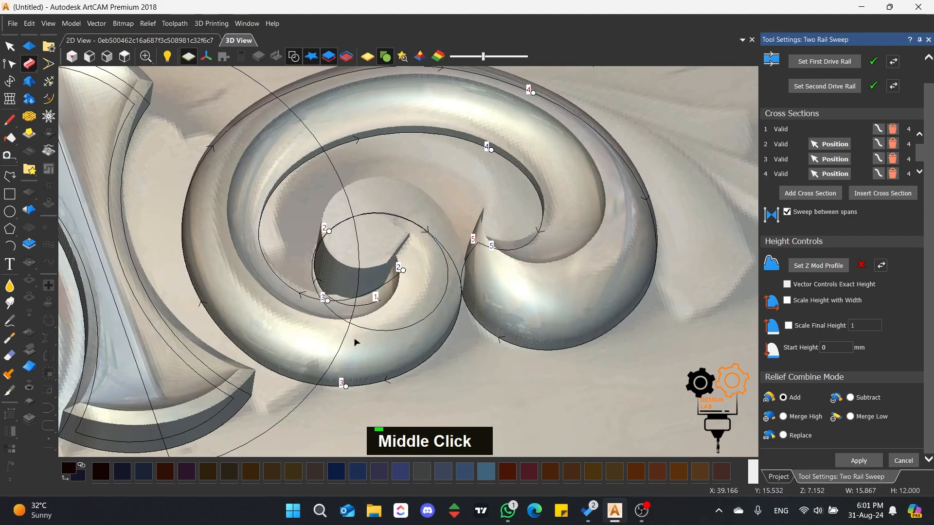
pyautogui.moveTo(327, 232); pyautogui.dragTo(430, 197)
pyautogui.scroll(2, 425, 252)
pyautogui.moveTo(432, 265); pyautogui.dragTo(444, 348, button='middle')
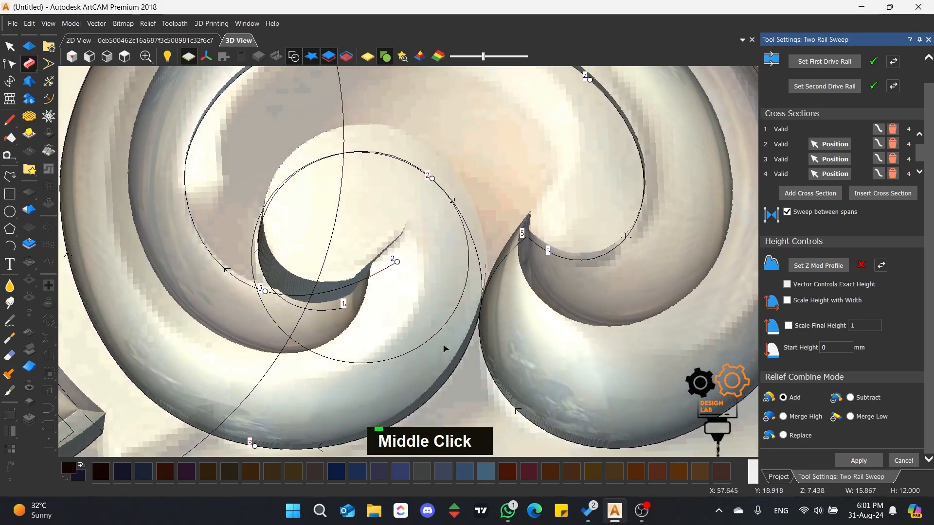
pyautogui.scroll(-5, 444, 348)
pyautogui.click(124, 53)
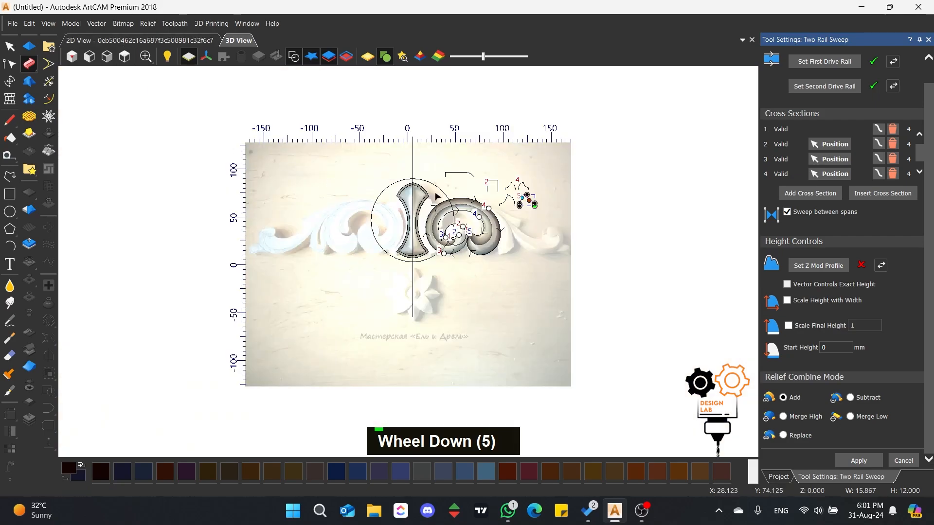
pyautogui.scroll(6, 493, 201)
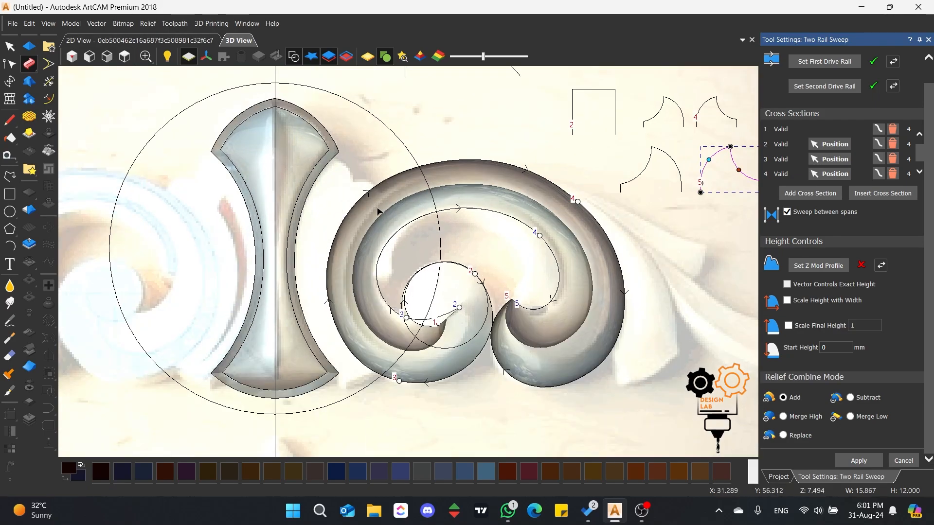
# Widen the small right curved profile to about 15.2 mm by moving its right end nodes outward.
pyautogui.scroll(-2, 392, 192)
pyautogui.click(602, 171)
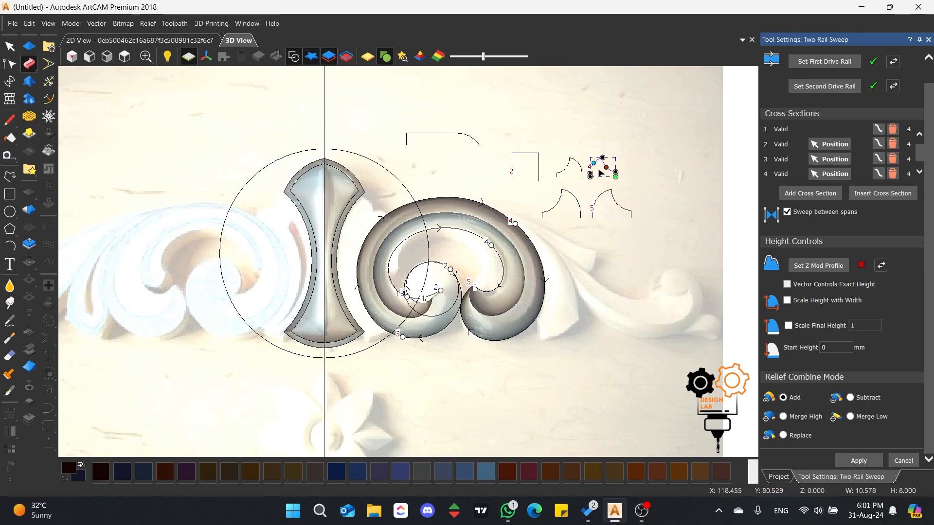
pyautogui.scroll(3, 601, 172)
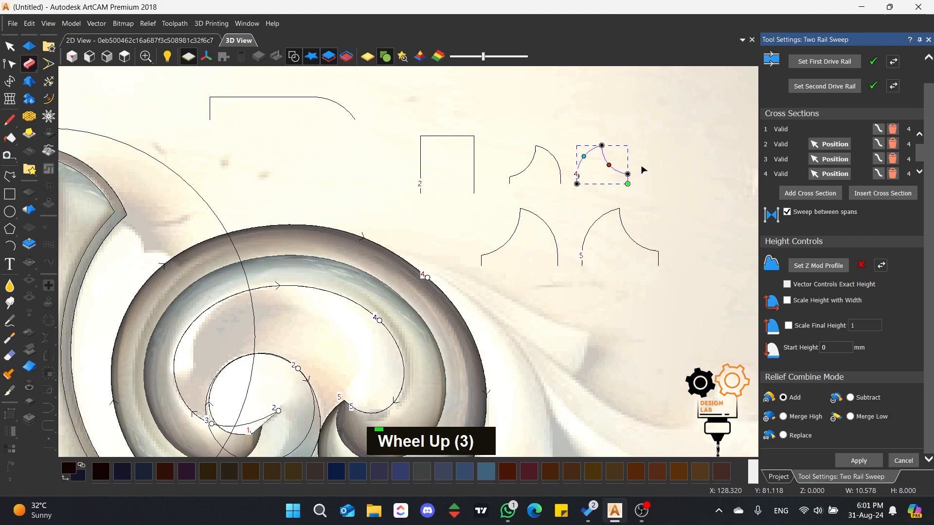
pyautogui.moveTo(628, 184); pyautogui.dragTo(642, 184)
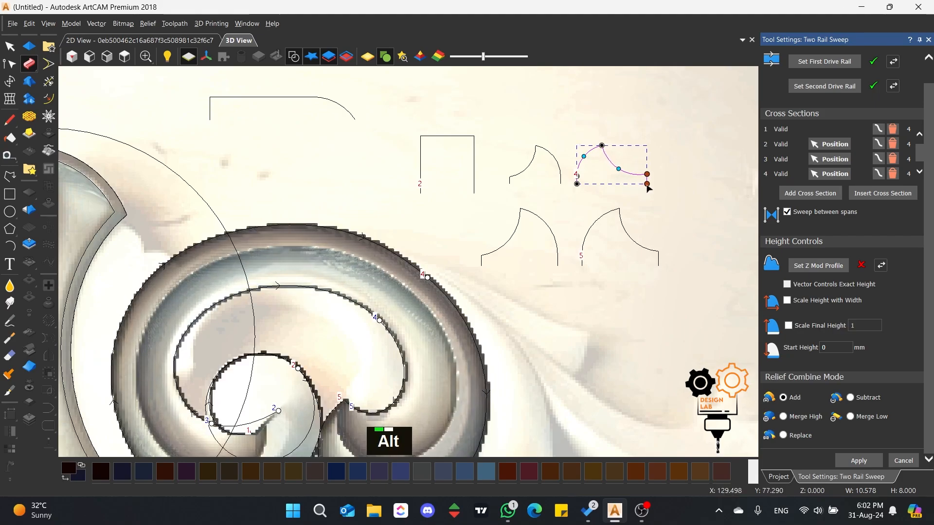
pyautogui.keyDown('alt'); pyautogui.moveTo(642, 185); pyautogui.dragTo(652, 185); pyautogui.keyUp('alt')
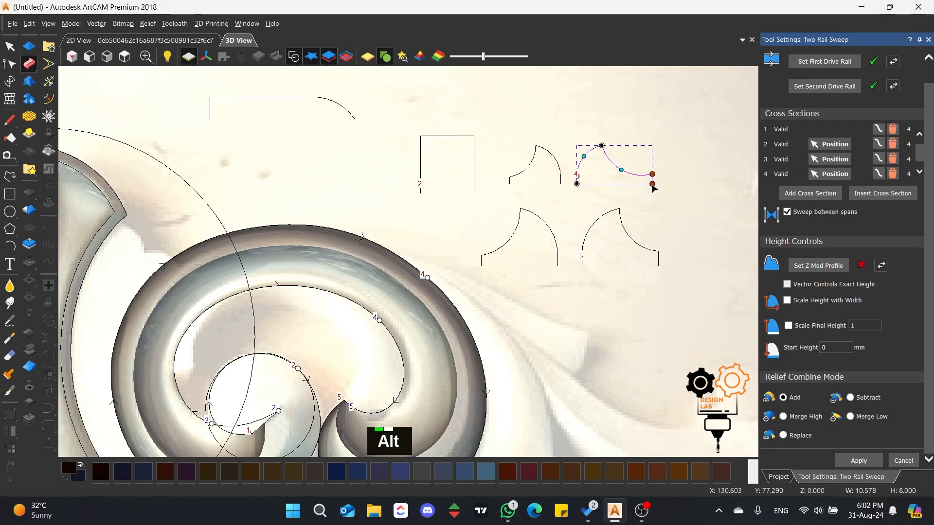
pyautogui.press('alt')
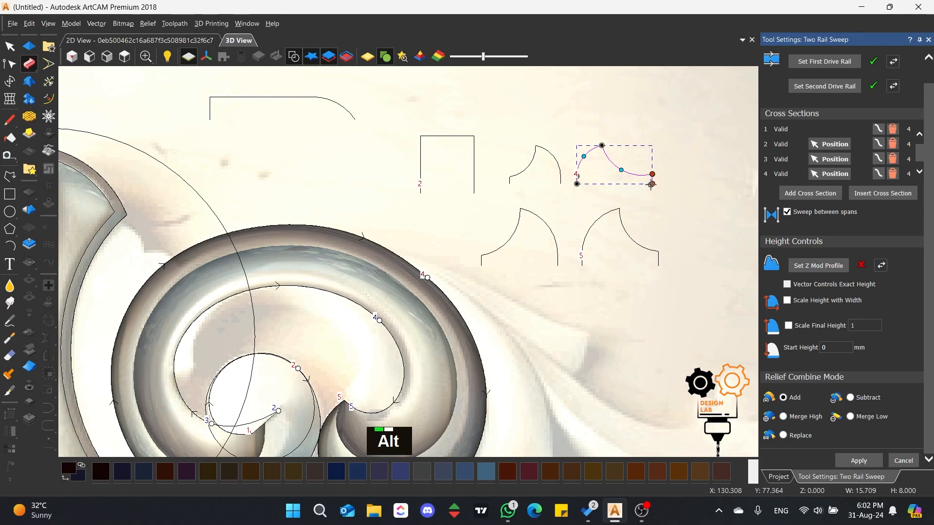
pyautogui.keyDown('alt'); pyautogui.moveTo(652, 184); pyautogui.dragTo(649, 184); pyautogui.keyUp('alt')
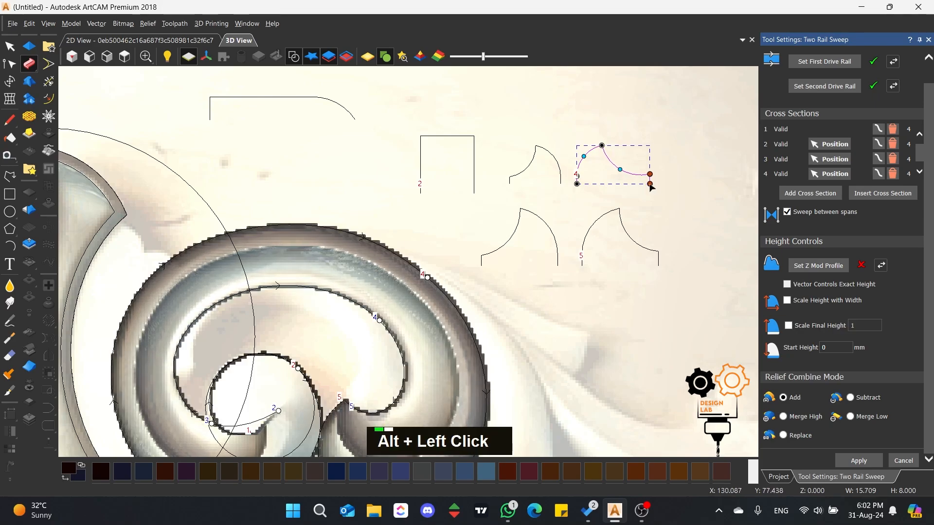
# Convert the small right profile's concave arc to a Bezier curve and shift both its handles slightly inward to reshape it.
pyautogui.click(617, 172)
pyautogui.click(615, 174)
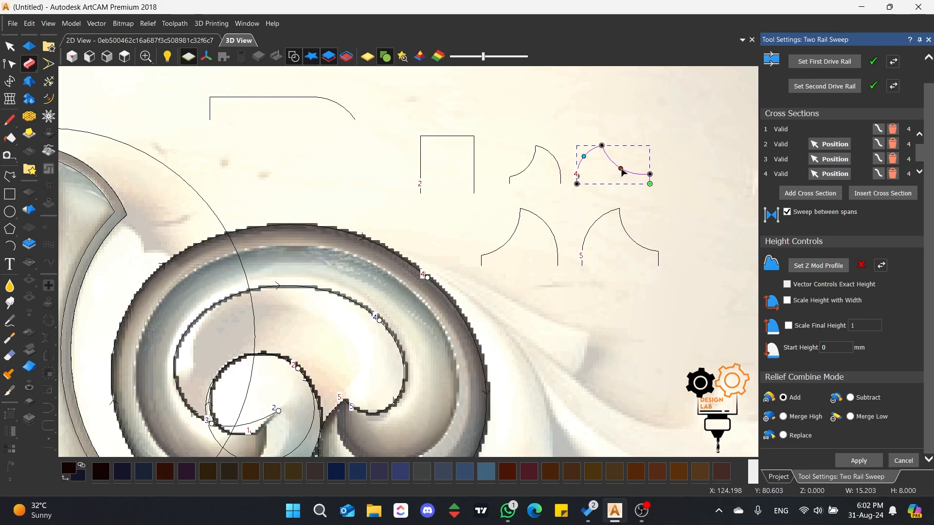
pyautogui.click(608, 179)
pyautogui.scroll(3, 654, 162)
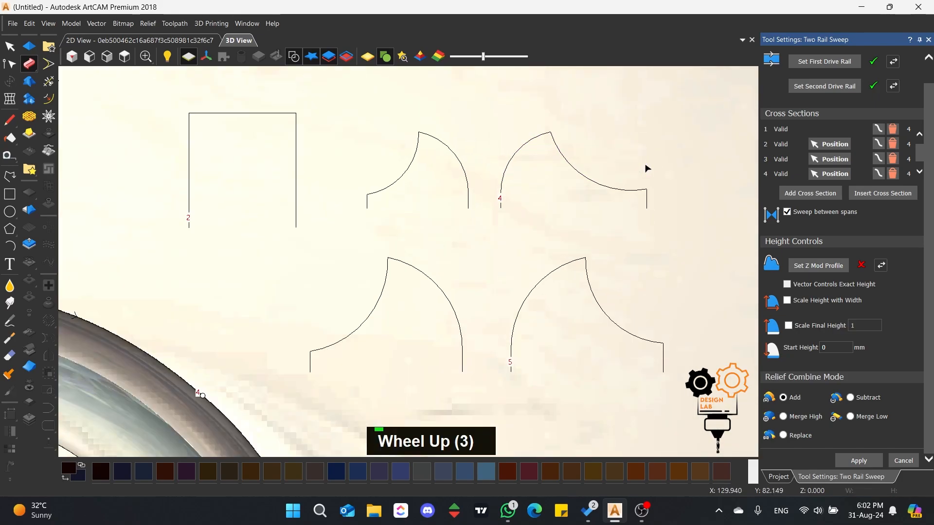
pyautogui.click(579, 198)
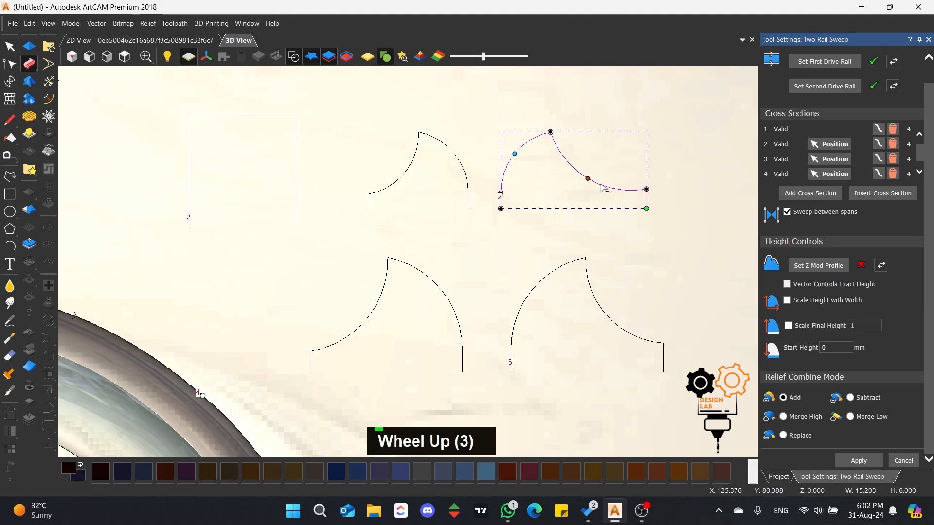
pyautogui.press('b')
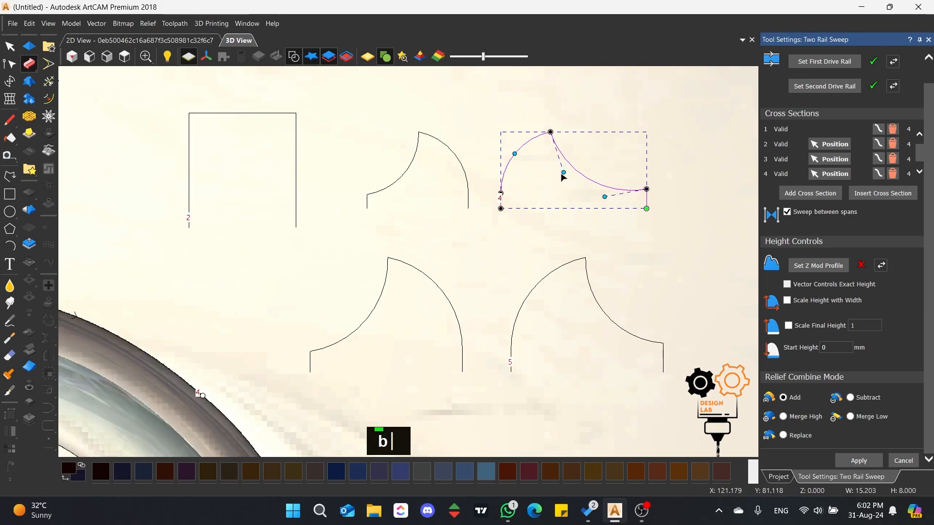
pyautogui.moveTo(564, 174); pyautogui.dragTo(557, 174)
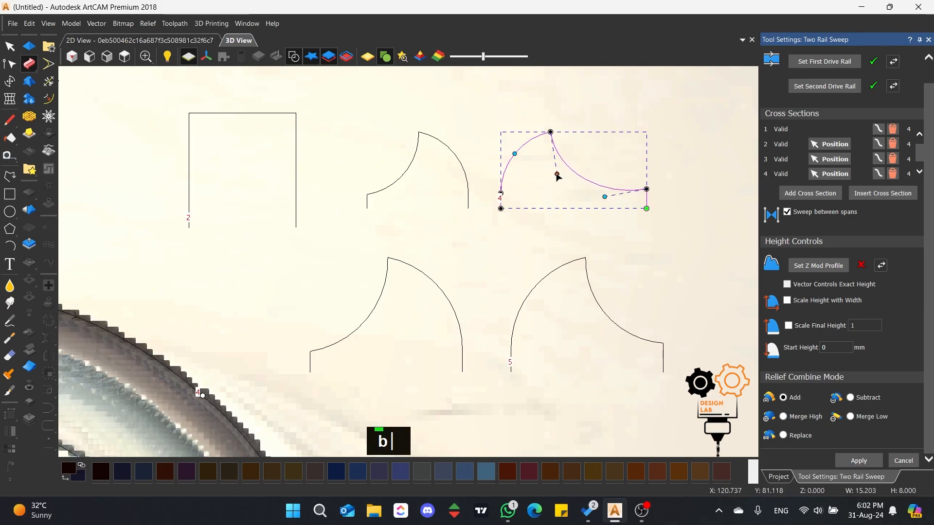
pyautogui.moveTo(604, 196); pyautogui.dragTo(599, 193)
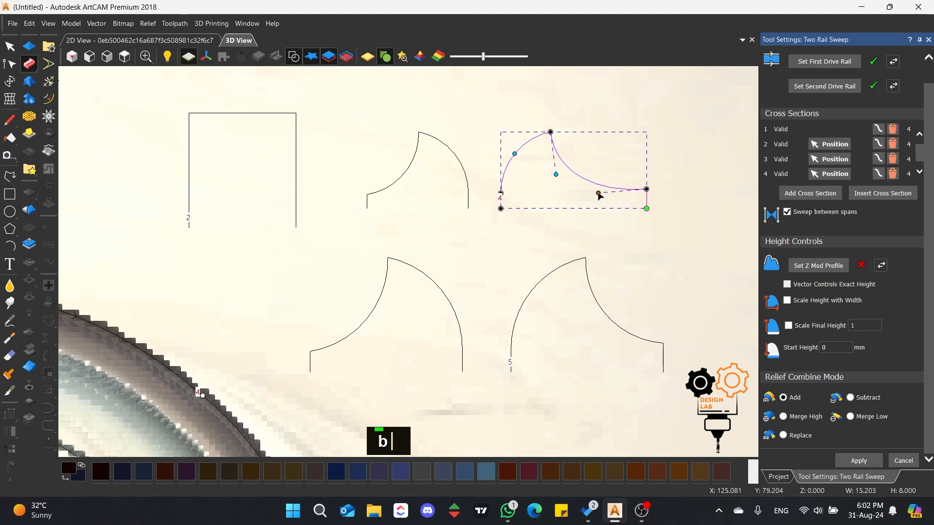
# Insert a node on the outer rail left of the spiral's centre, extend the rail's start to the inner rail's end, and round the curve.
pyautogui.scroll(-6, 588, 282)
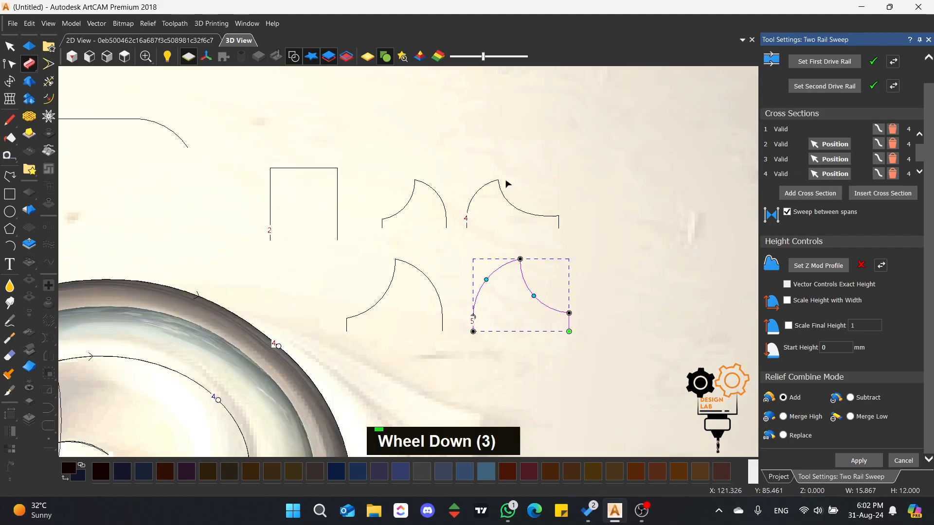
pyautogui.scroll(3, 259, 389)
pyautogui.scroll(-3, 389, 243)
pyautogui.scroll(3, 365, 222)
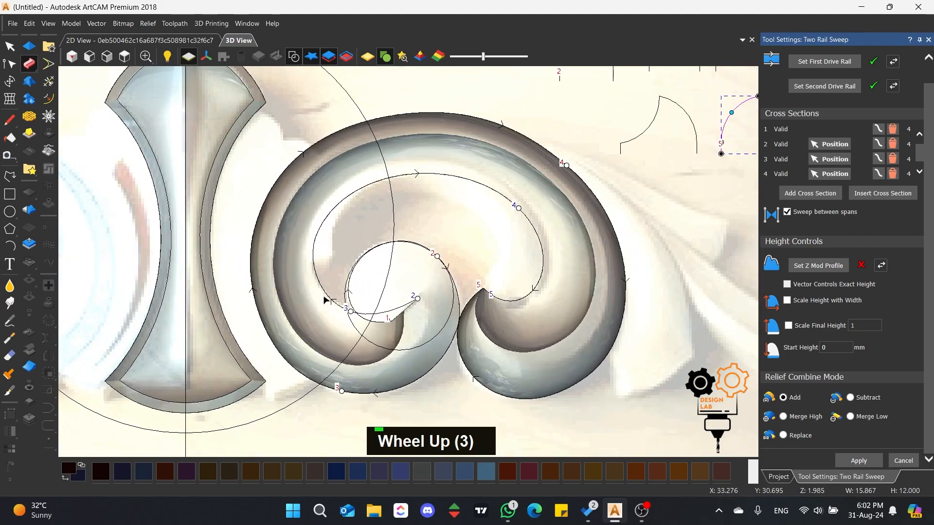
pyautogui.scroll(2, 381, 295)
pyautogui.scroll(-2, 377, 320)
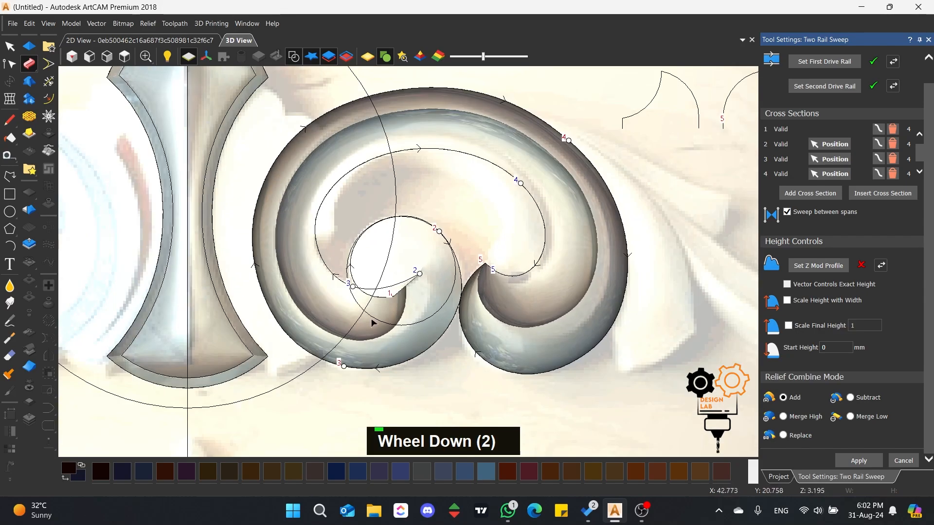
pyautogui.scroll(2, 373, 342)
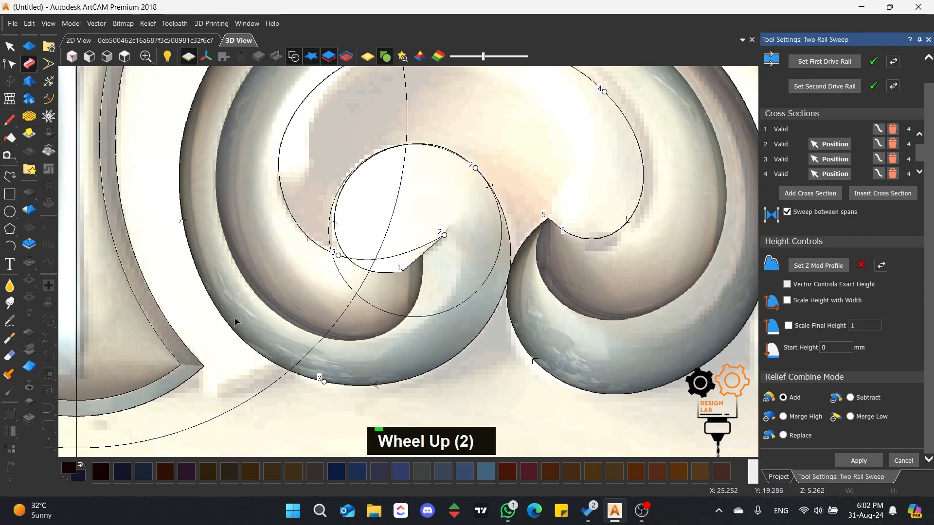
pyautogui.click(395, 274)
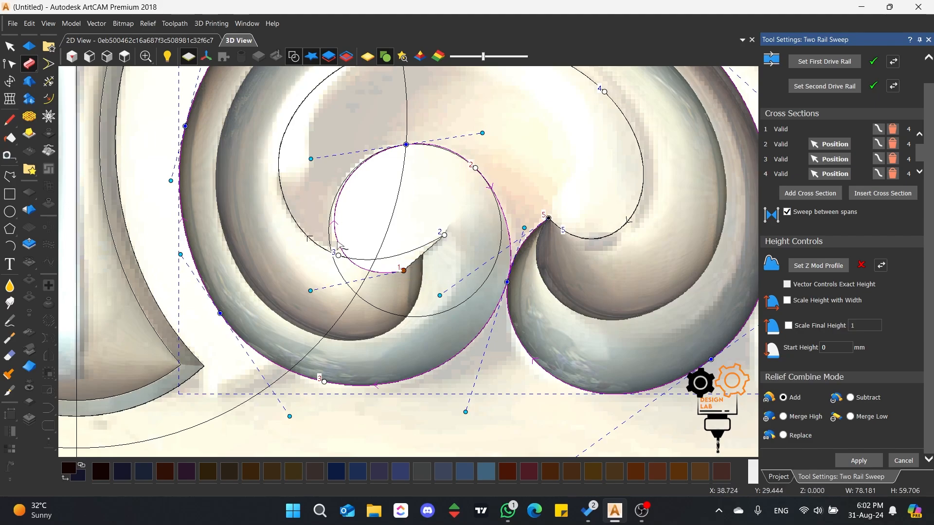
pyautogui.press('i')
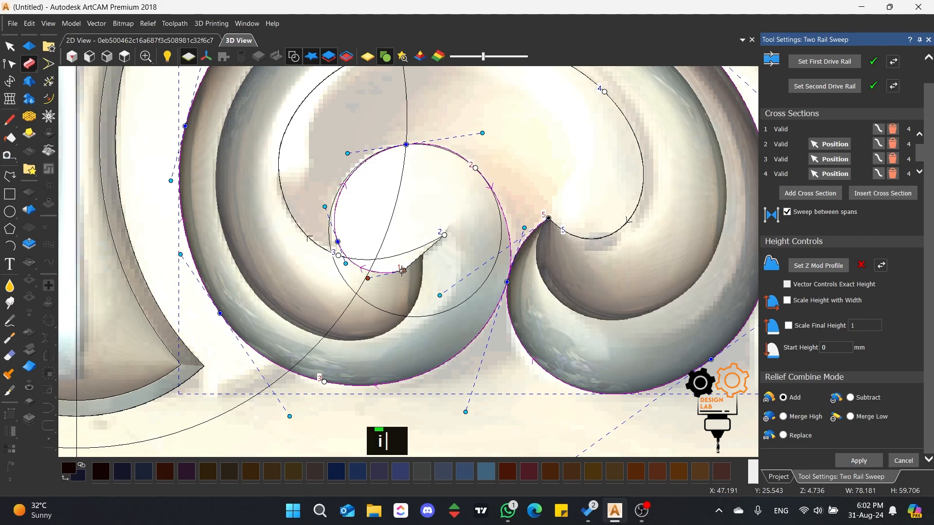
pyautogui.moveTo(403, 271); pyautogui.dragTo(431, 307)
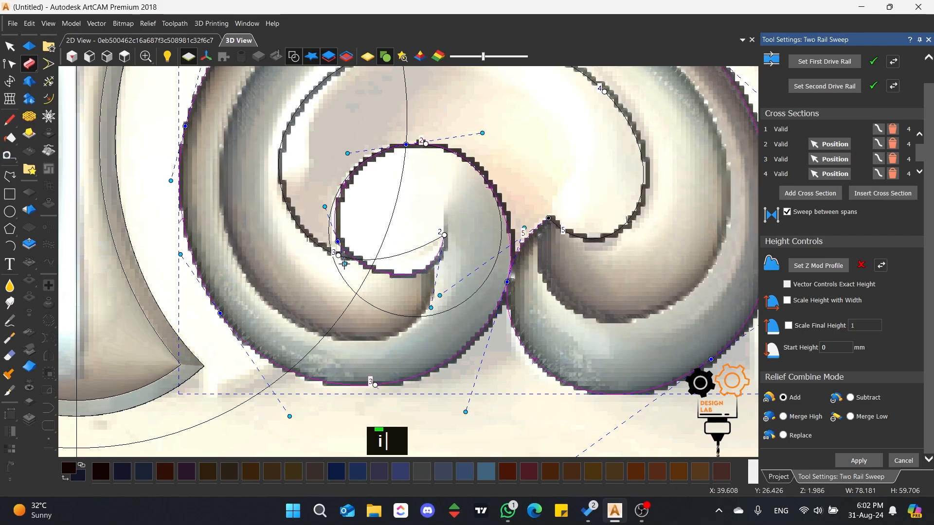
pyautogui.moveTo(346, 263); pyautogui.dragTo(350, 294)
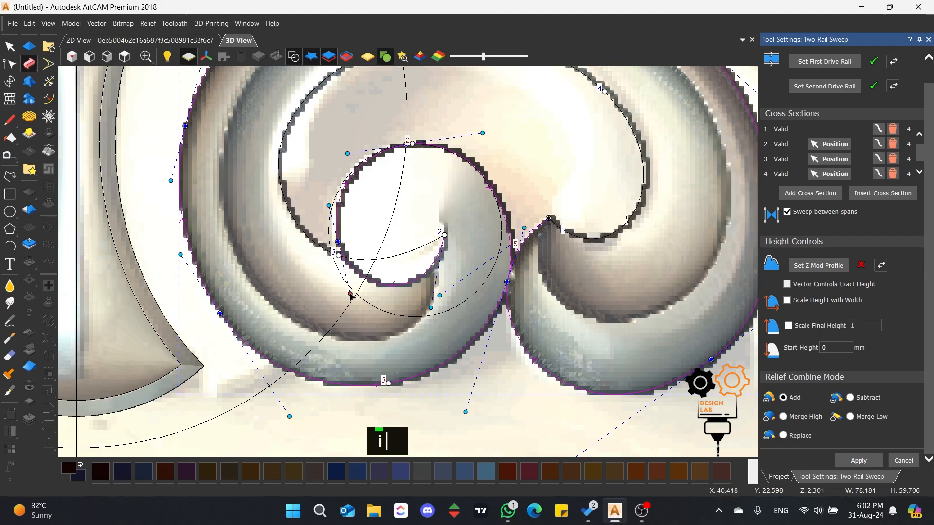
pyautogui.moveTo(432, 308); pyautogui.dragTo(432, 297)
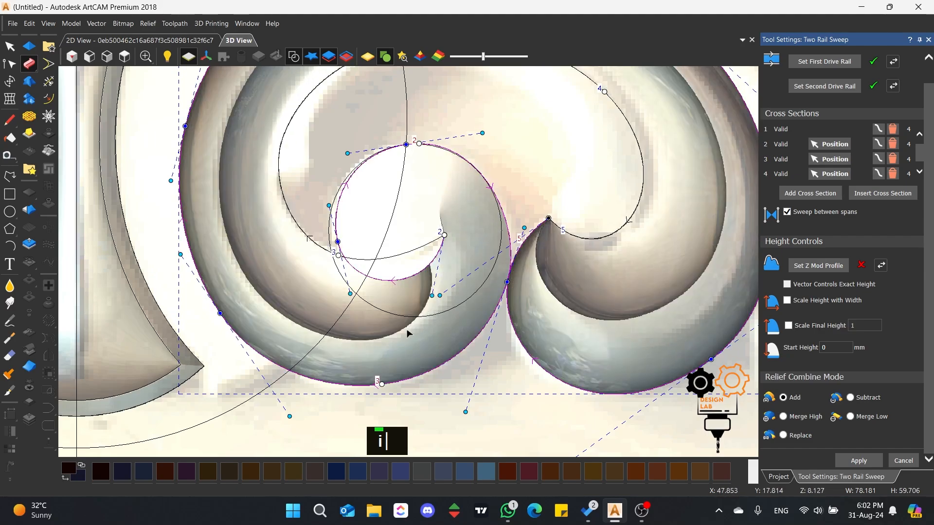
# Move cross section 2's outer end to the upper right of the spiral circle and cross section 3's inner end toward the centre.
pyautogui.scroll(-2, 409, 254)
pyautogui.scroll(2, 408, 253)
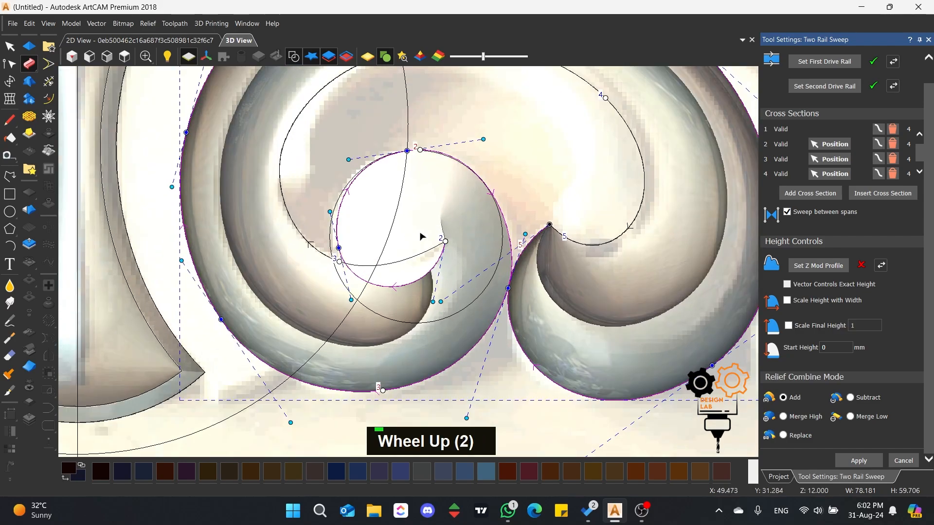
pyautogui.moveTo(420, 149); pyautogui.dragTo(491, 194)
pyautogui.moveTo(340, 262); pyautogui.dragTo(385, 265)
pyautogui.scroll(-1, 362, 304)
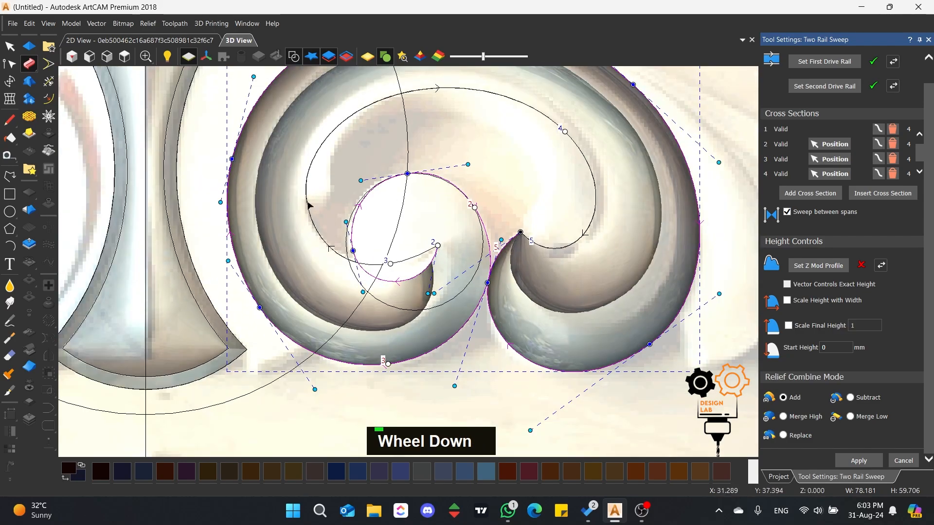
# Insert a node on the outer rail at the lower left of the scroll's right lobe and smooth the curve around it.
pyautogui.click(315, 257)
pyautogui.scroll(-3, 315, 257)
pyautogui.click(315, 261)
pyautogui.scroll(2, 344, 202)
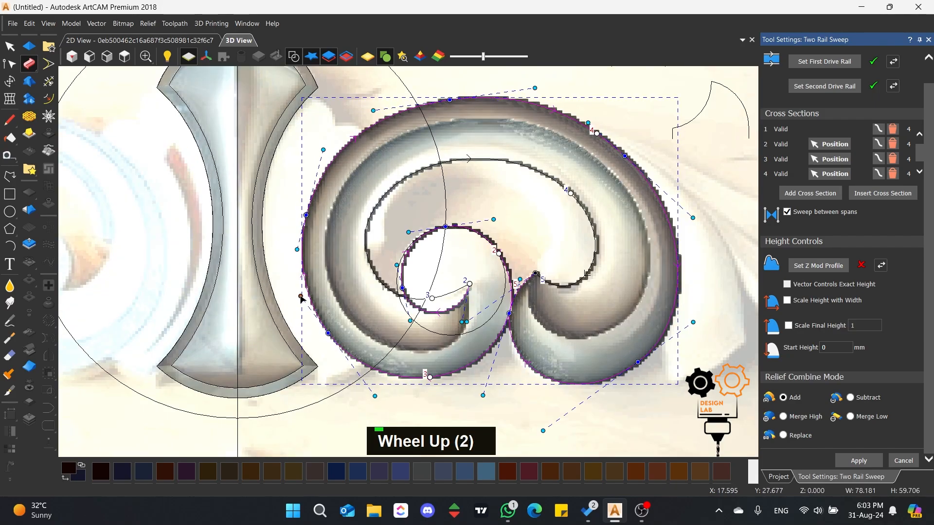
pyautogui.scroll(-2, 384, 235)
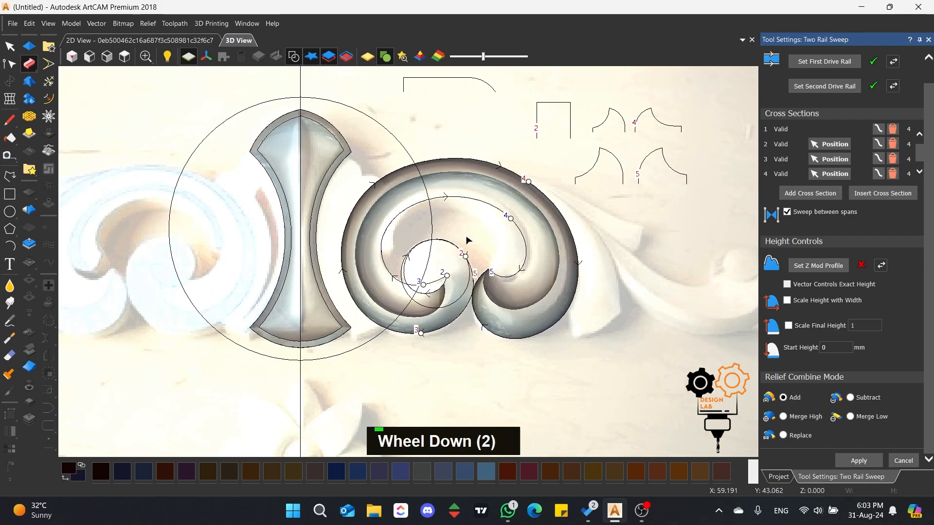
pyautogui.scroll(2, 467, 241)
pyautogui.scroll(-2, 452, 371)
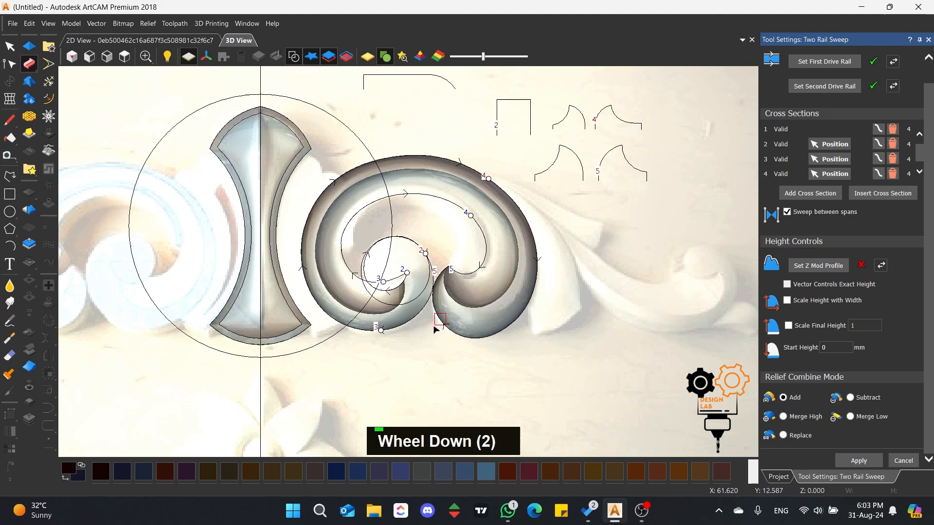
pyautogui.scroll(5, 440, 318)
pyautogui.scroll(-2, 428, 314)
pyautogui.scroll(1, 419, 308)
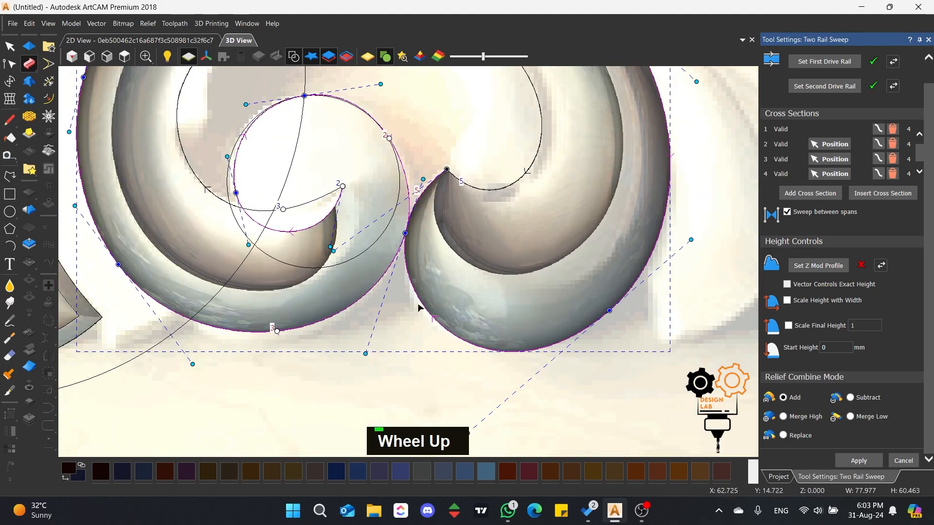
pyautogui.press('i')
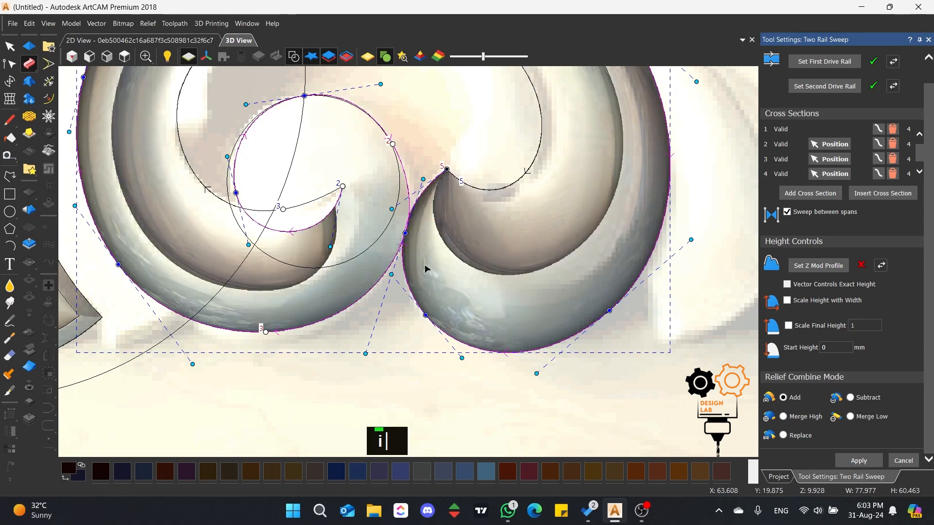
pyautogui.scroll(-2, 427, 269)
pyautogui.scroll(-1, 427, 269)
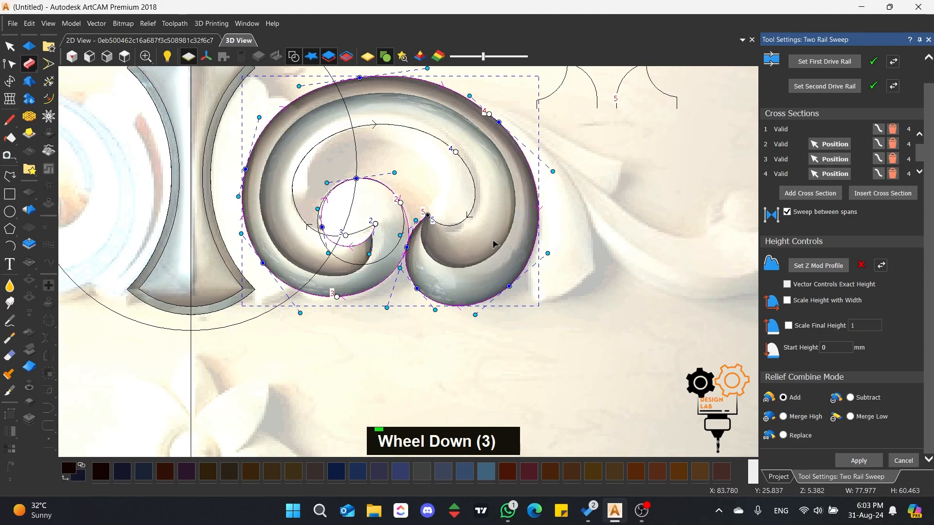
# Examine the swept scroll from above and at a low angle for its overall shape and height.
pyautogui.scroll(-2, 389, 133)
pyautogui.scroll(3, 389, 133)
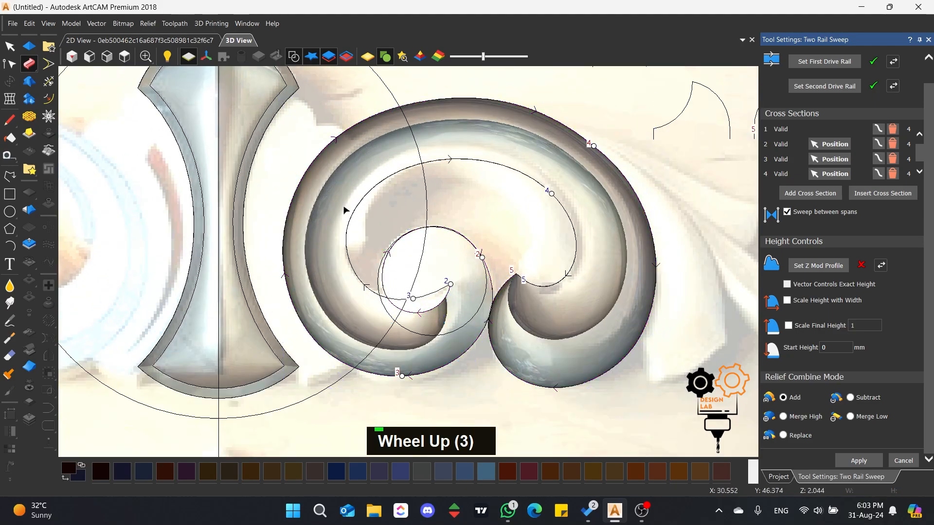
pyautogui.scroll(-1, 446, 184)
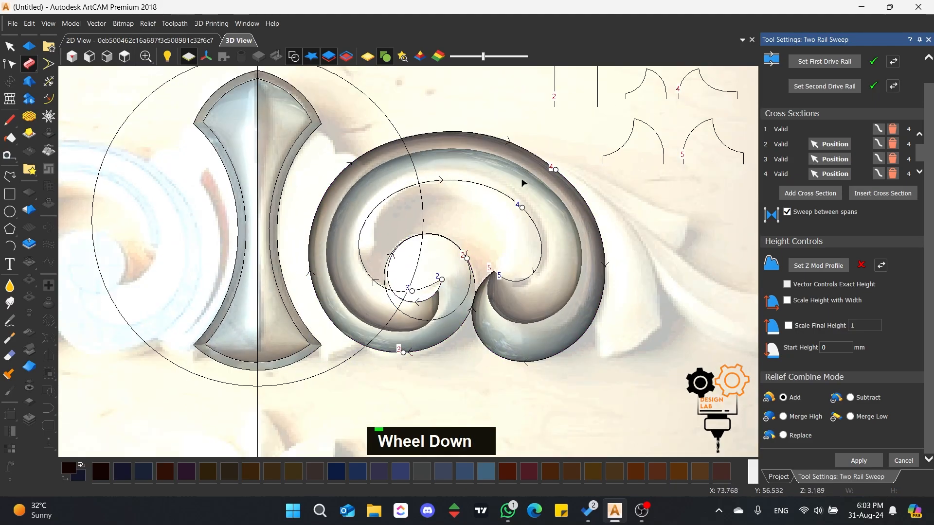
pyautogui.scroll(2, 524, 183)
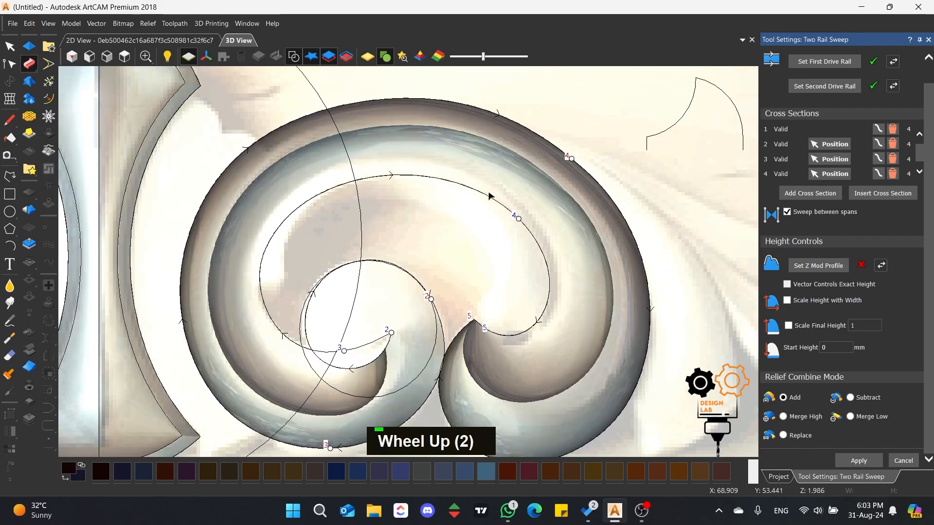
pyautogui.scroll(-2, 490, 196)
pyautogui.scroll(2, 407, 249)
pyautogui.moveTo(389, 298); pyautogui.dragTo(326, 290, button='middle')
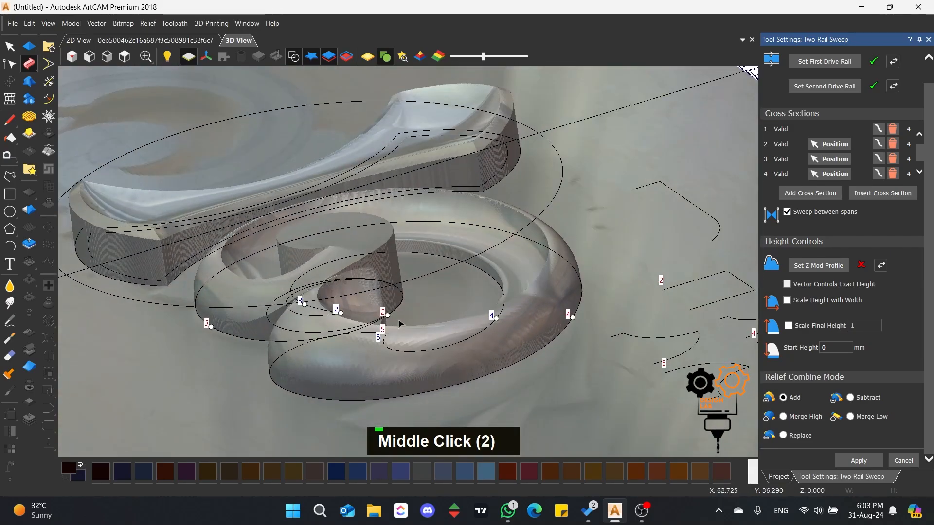
pyautogui.moveTo(299, 195); pyautogui.dragTo(417, 267, button='middle')
# Set the long flat profile with the rounded right end as the sweep's Z Mod profile.
pyautogui.scroll(-4, 452, 156)
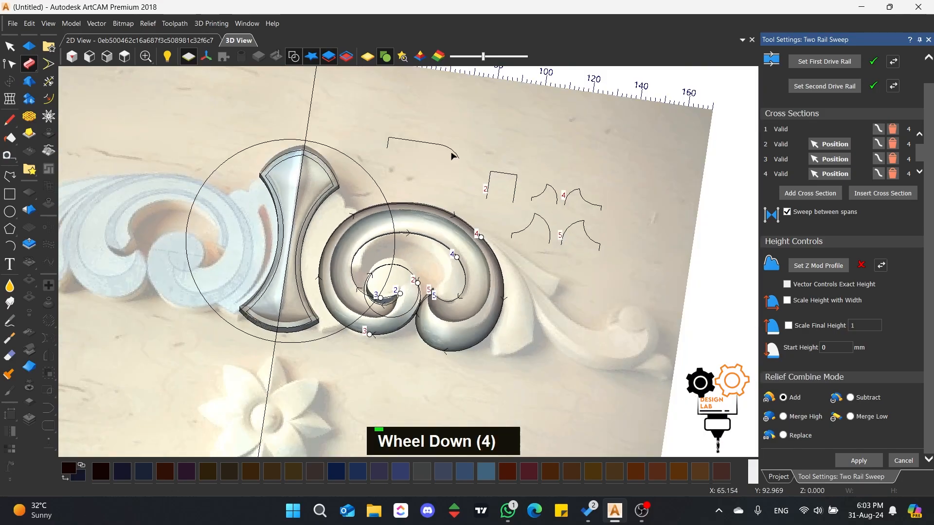
pyautogui.click(428, 147)
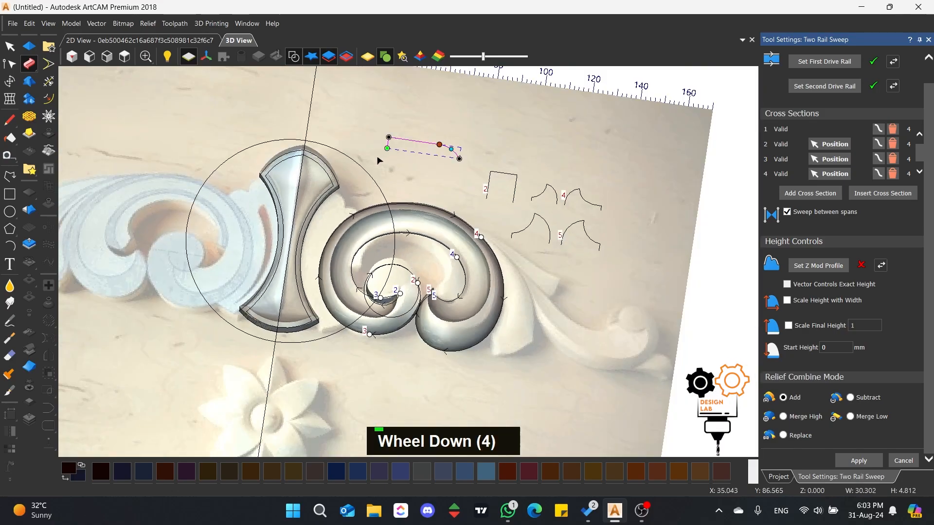
pyautogui.click(801, 267)
# Examine the height-modulated scroll and its tapered lobe end from several low angles, and return to the view from above.
pyautogui.scroll(5, 459, 308)
pyautogui.moveTo(458, 308); pyautogui.dragTo(417, 317, button='middle')
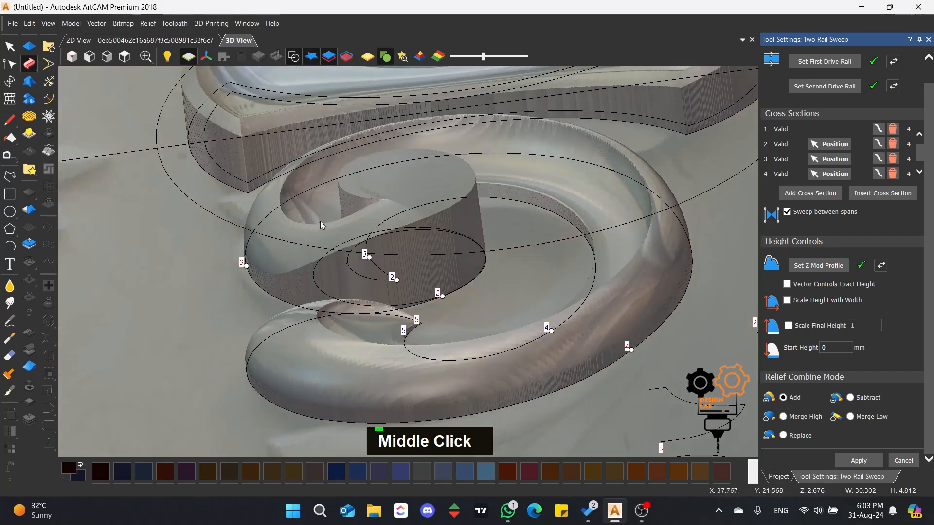
pyautogui.scroll(-1, 417, 316)
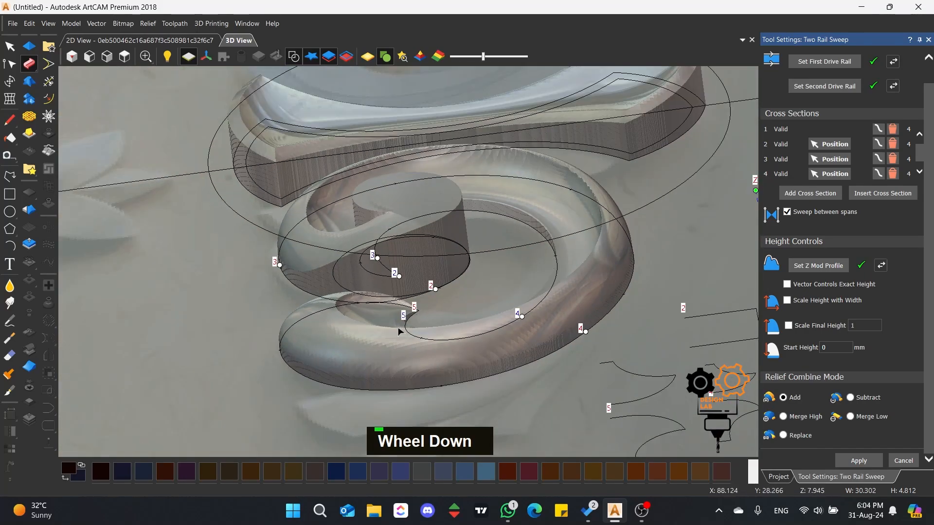
pyautogui.scroll(3, 399, 331)
pyautogui.moveTo(303, 294); pyautogui.dragTo(400, 271, button='middle')
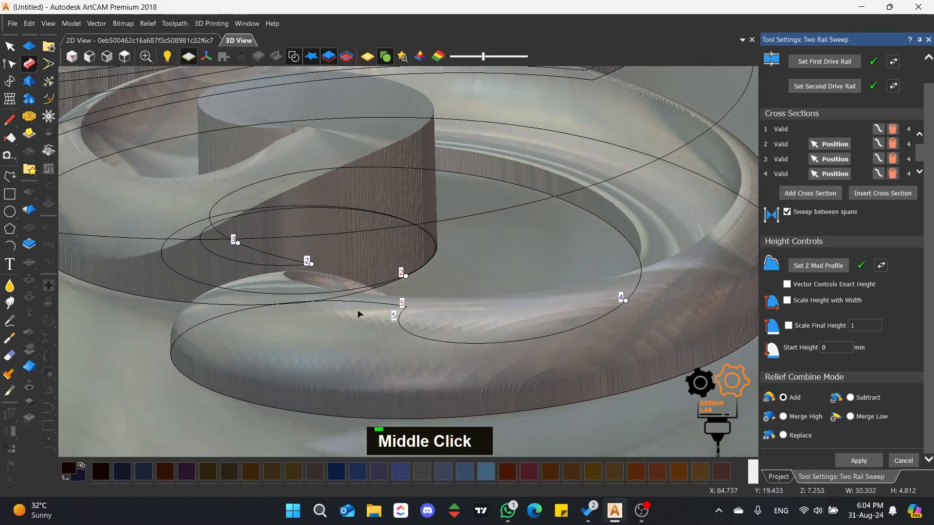
pyautogui.moveTo(310, 292); pyautogui.dragTo(309, 259, button='middle')
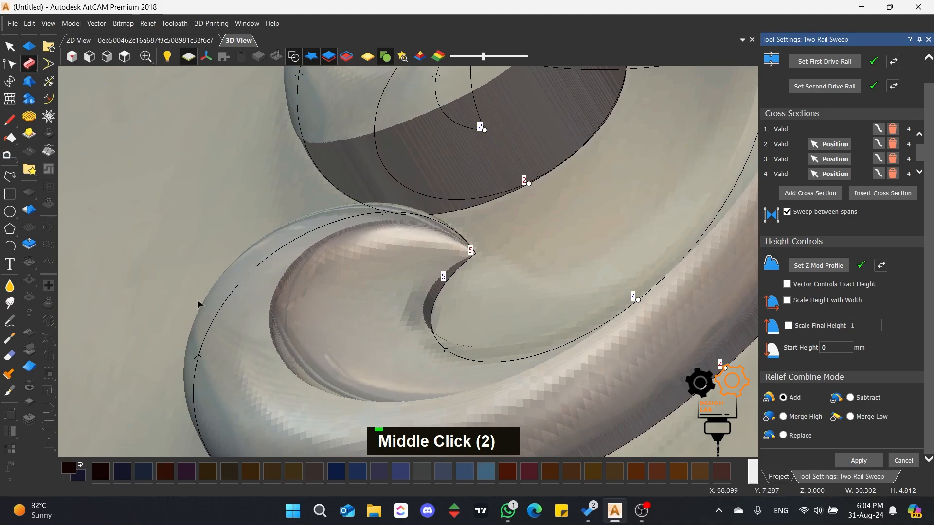
pyautogui.middleClick(250, 229)
pyautogui.click(125, 56)
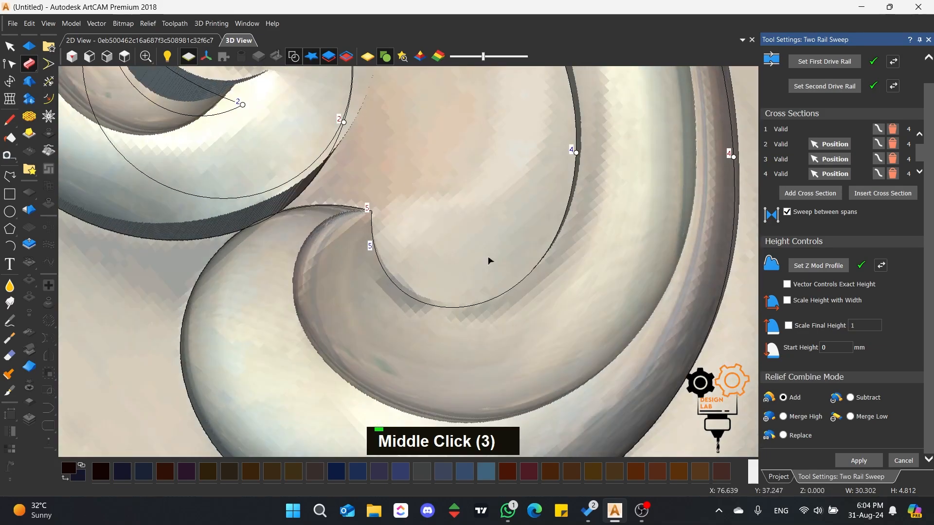
pyautogui.scroll(6, 421, 209)
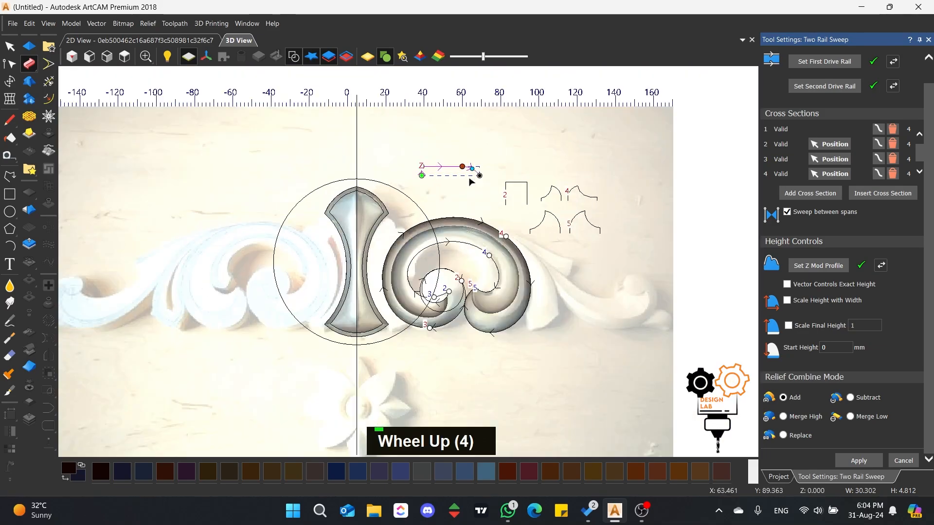
# Shorten the Z Mod profile by moving its end node inward, and reshape the curve of its rounded end.
pyautogui.scroll(4, 421, 209)
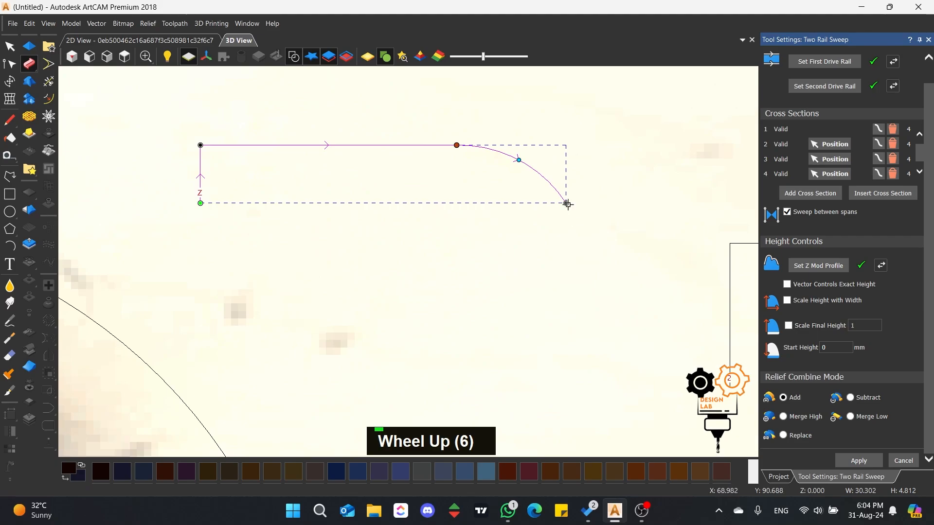
pyautogui.moveTo(568, 204); pyautogui.dragTo(517, 201)
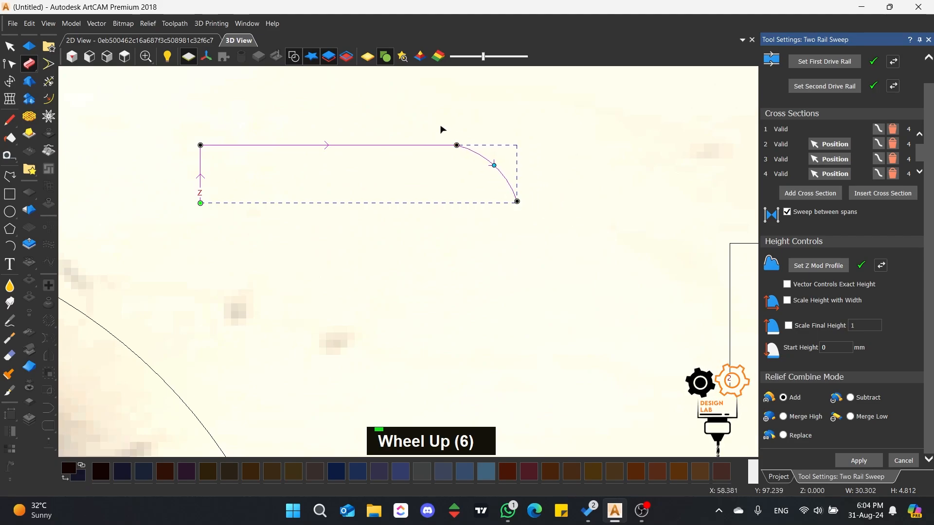
pyautogui.moveTo(493, 165); pyautogui.dragTo(498, 162)
pyautogui.scroll(-9, 481, 163)
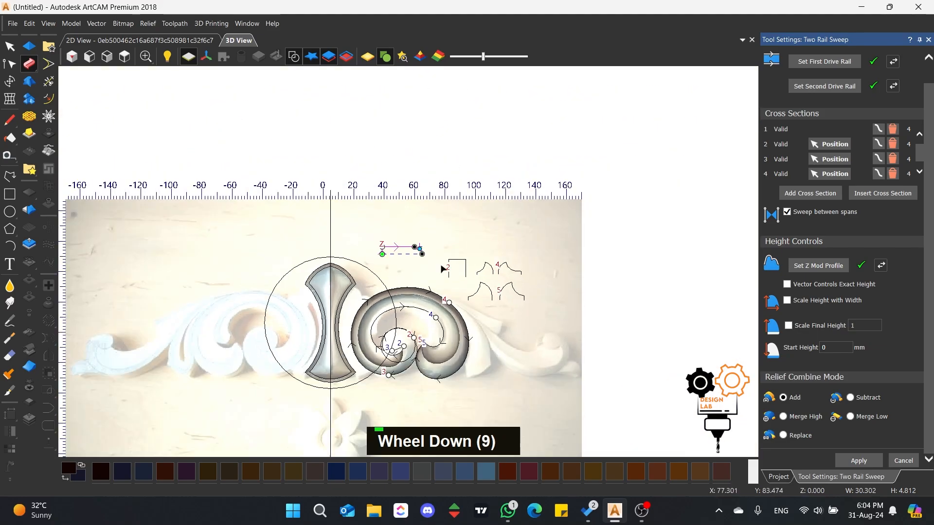
# Examine the swept scroll, its inner coil and its tapered lobe end from several low angles on both sides.
pyautogui.scroll(9, 390, 307)
pyautogui.moveTo(382, 313); pyautogui.dragTo(335, 265, button='middle')
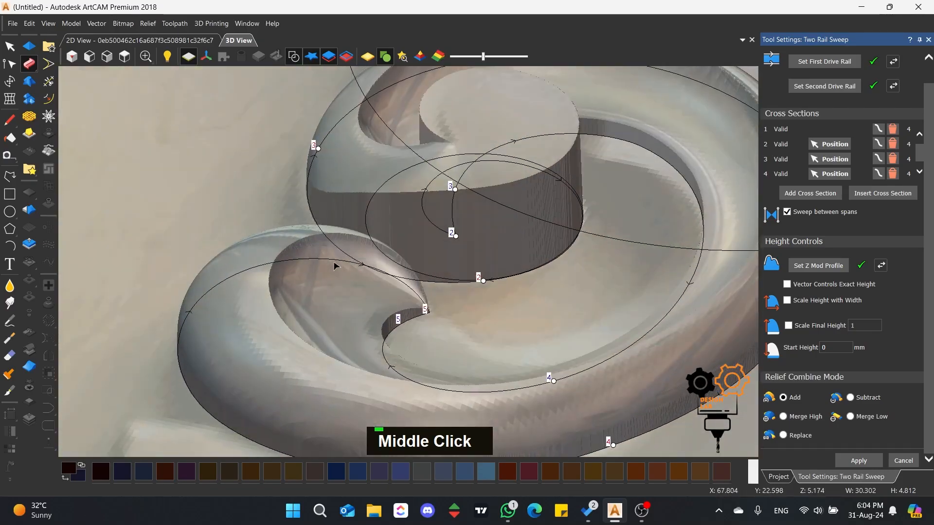
pyautogui.moveTo(559, 265); pyautogui.dragTo(406, 235, button='middle')
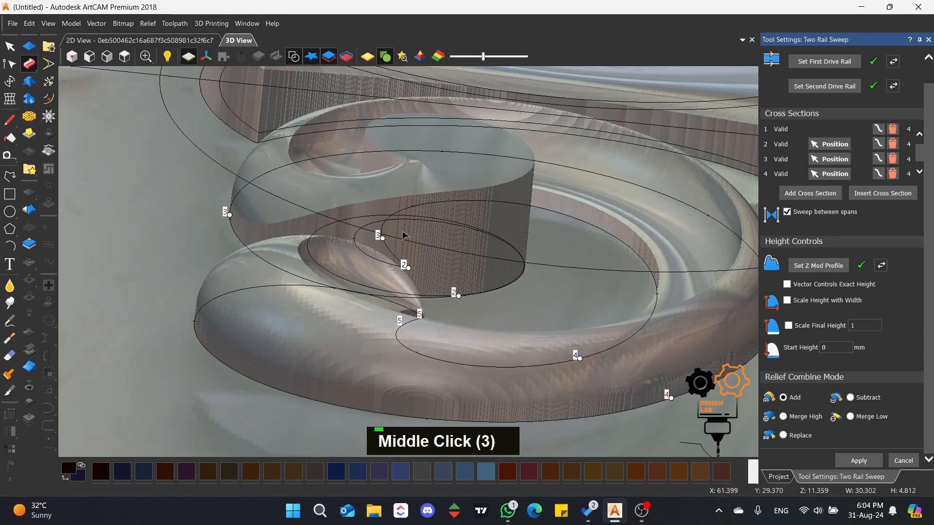
pyautogui.moveTo(244, 283); pyautogui.dragTo(221, 240, button='middle')
pyautogui.moveTo(539, 243); pyautogui.dragTo(343, 245, button='middle')
pyautogui.scroll(-4, 210, 286)
pyautogui.scroll(2, 209, 285)
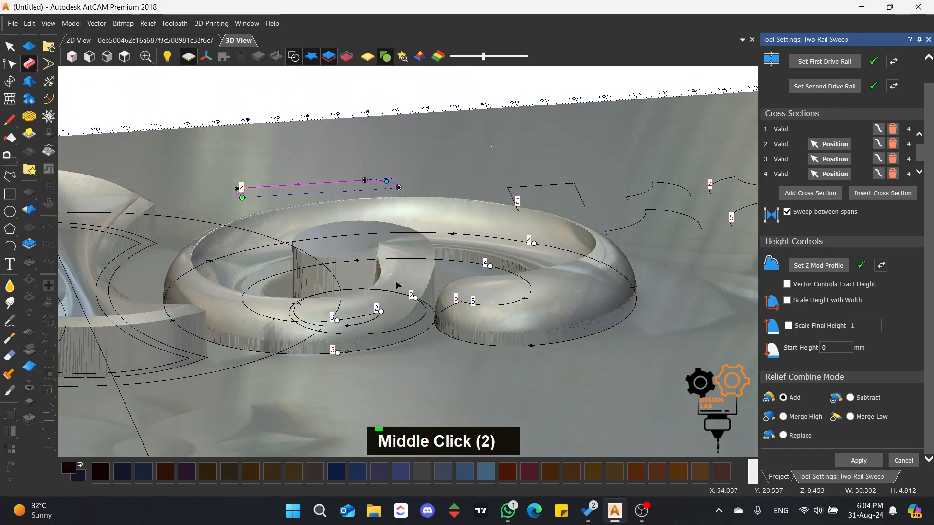
pyautogui.scroll(-1, 342, 257)
pyautogui.scroll(2, 368, 238)
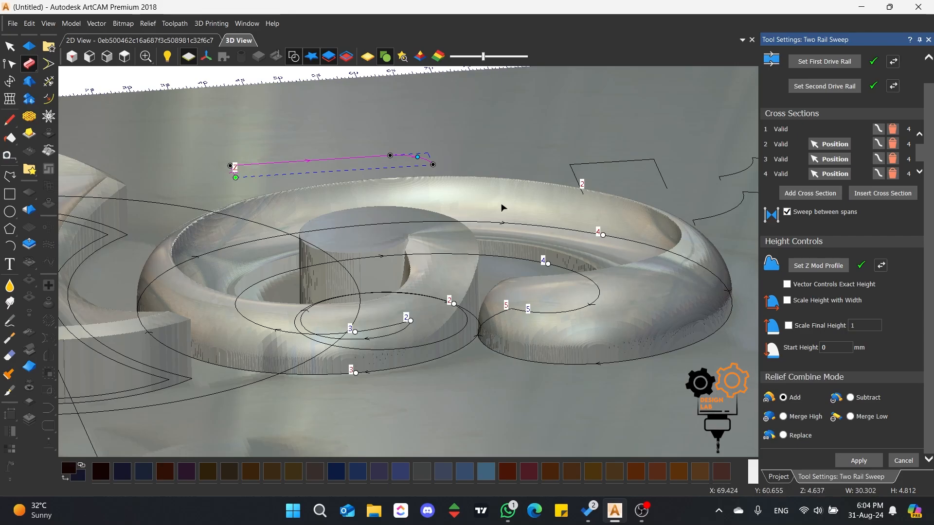
pyautogui.moveTo(678, 282); pyautogui.dragTo(264, 209, button='middle')
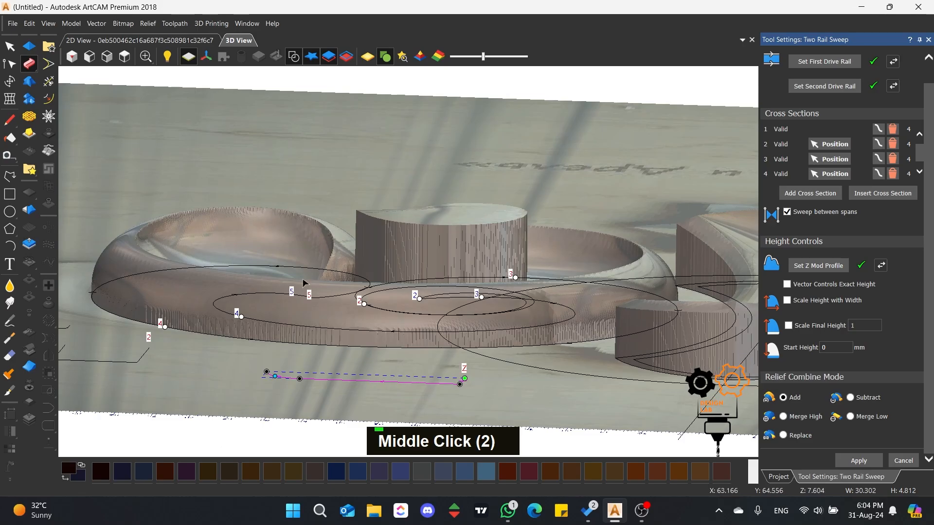
pyautogui.moveTo(303, 283); pyautogui.dragTo(494, 256, button='middle')
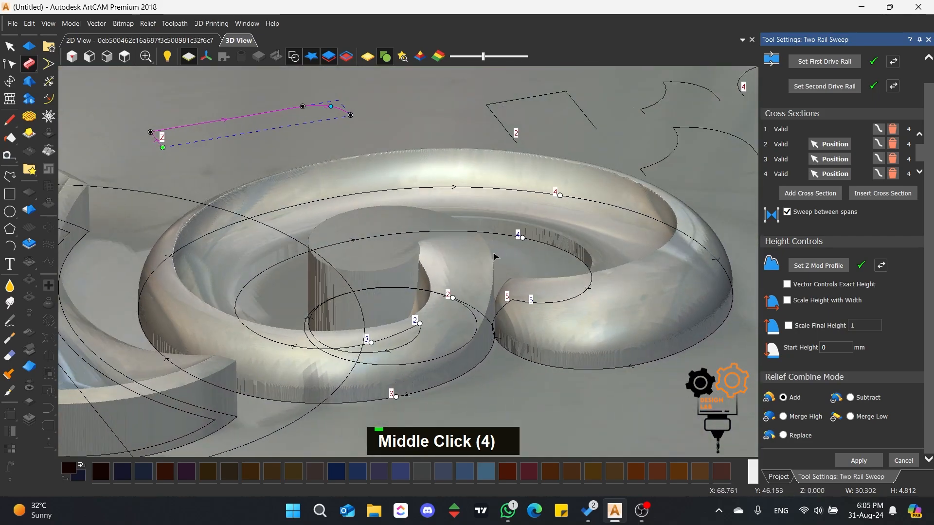
# Turn on Scale Final Height for the two-rail sweep and set the value to 10.
pyautogui.click(823, 348)
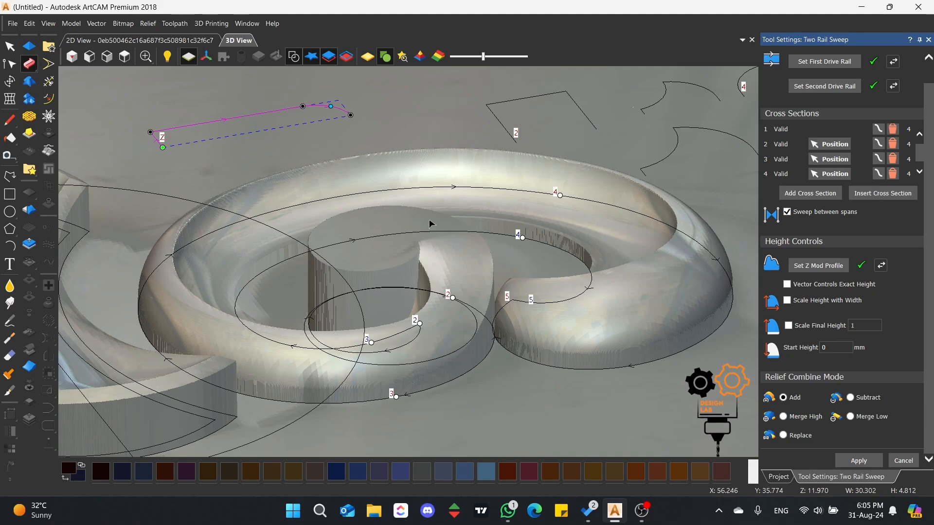
pyautogui.scroll(-2, 432, 223)
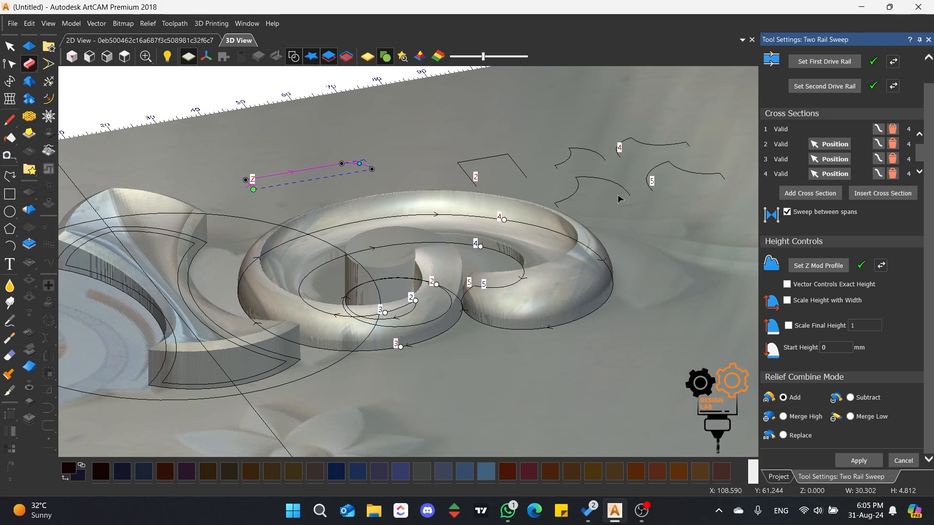
pyautogui.click(789, 326)
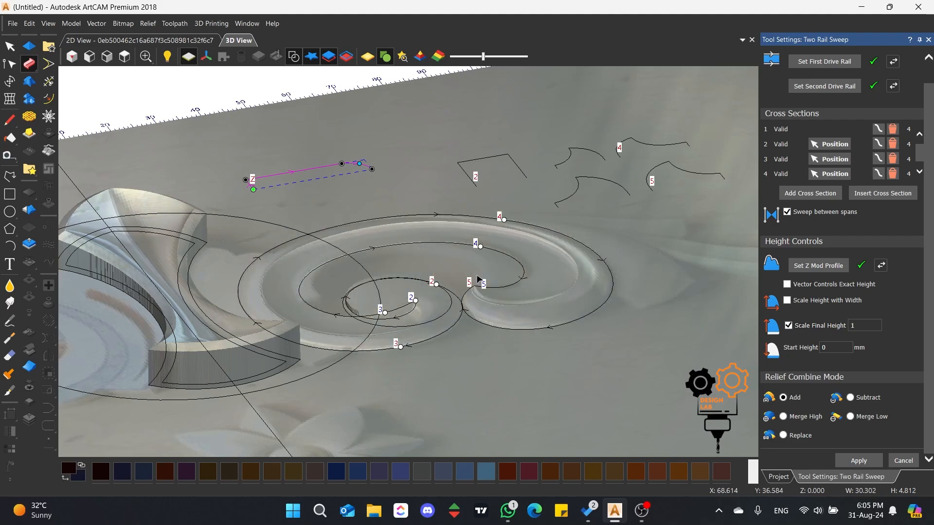
pyautogui.click(851, 327)
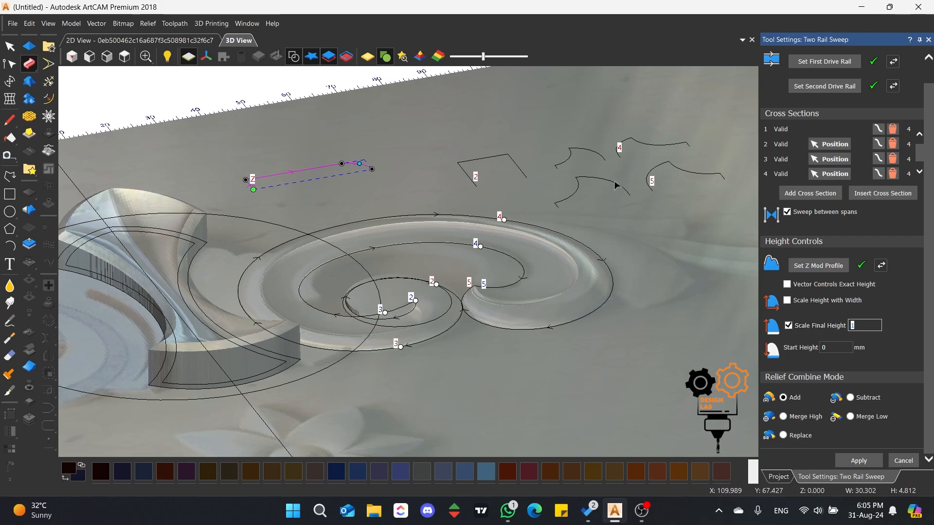
pyautogui.write('10')
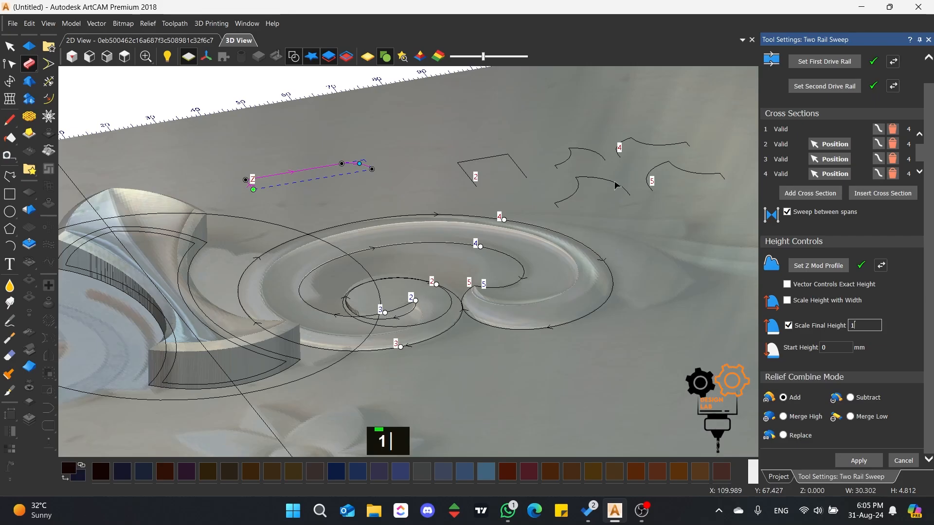
pyautogui.scroll(3, 615, 185)
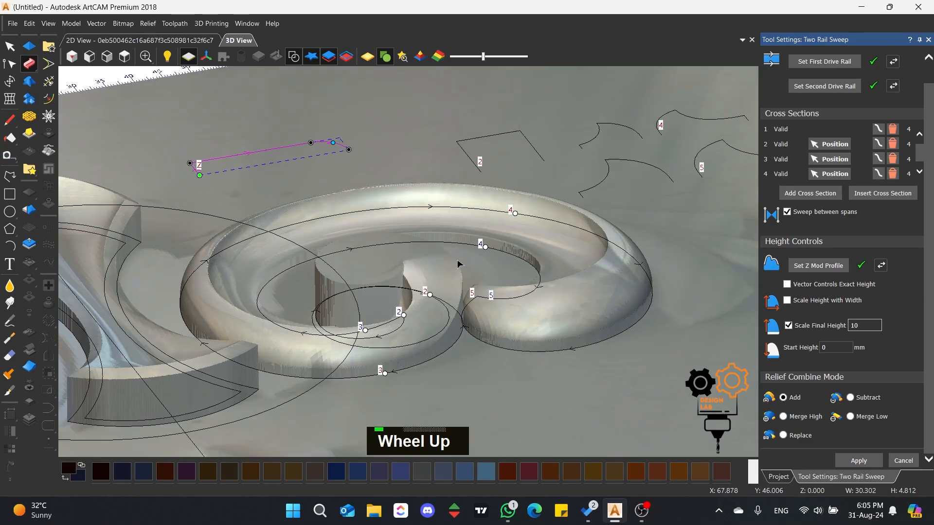
# Try a scaled final height of 12 for the sweep, and set it back to 10.
pyautogui.moveTo(615, 185); pyautogui.dragTo(511, 340, button='middle')
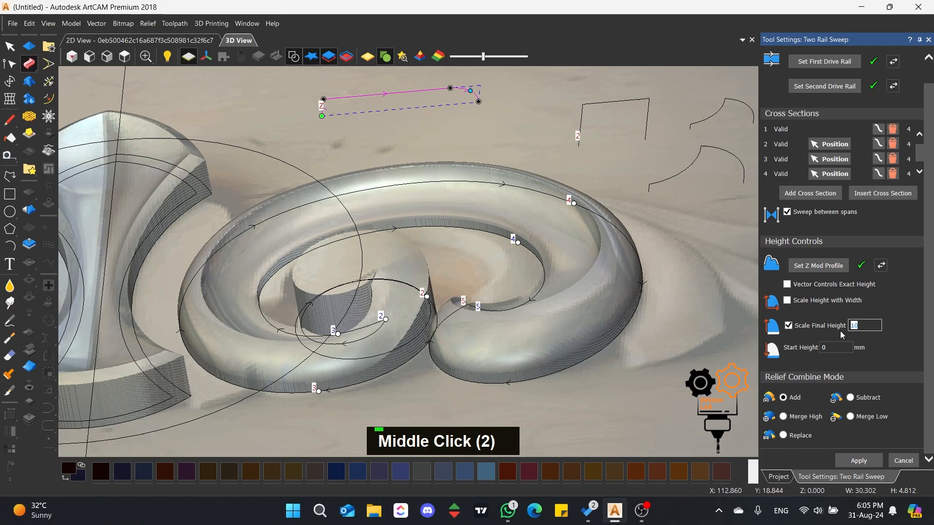
pyautogui.write('12')
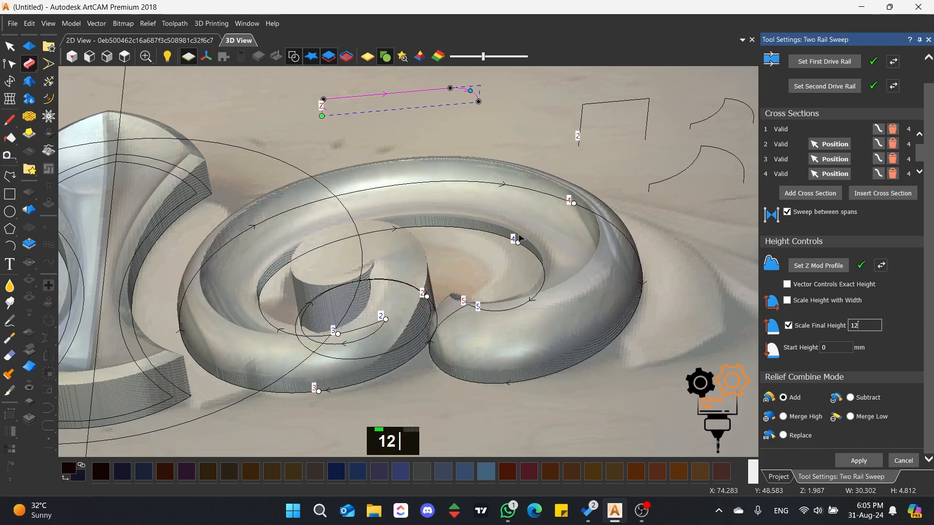
pyautogui.doubleClick(861, 324)
pyautogui.write('10')
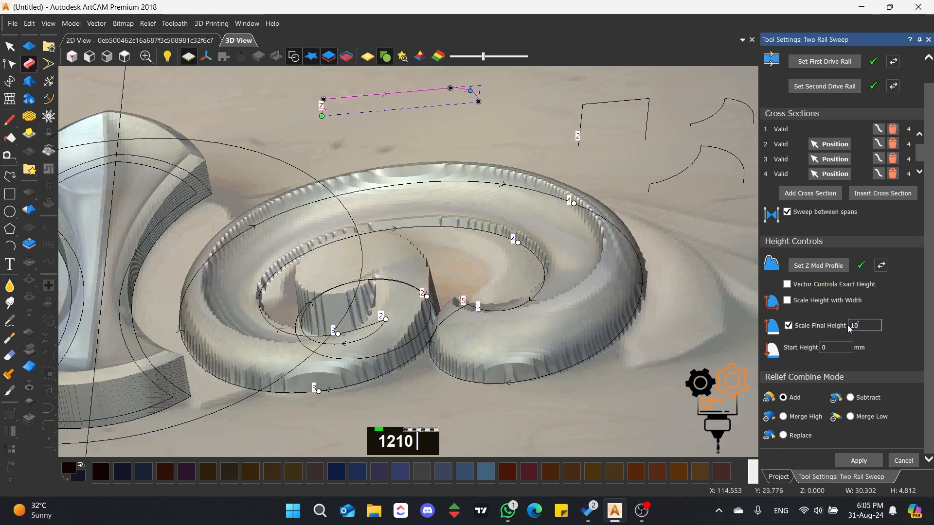
# Examine the scaled scroll from above and edge-on, comparing its height with the neighbouring central piece.
pyautogui.scroll(-1, 437, 233)
pyautogui.scroll(2, 437, 233)
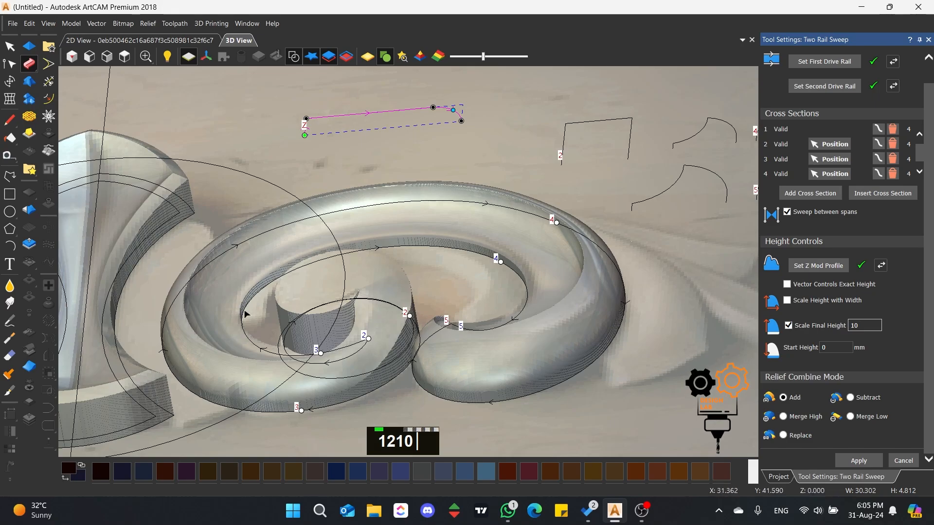
pyautogui.moveTo(235, 279); pyautogui.dragTo(466, 263, button='middle')
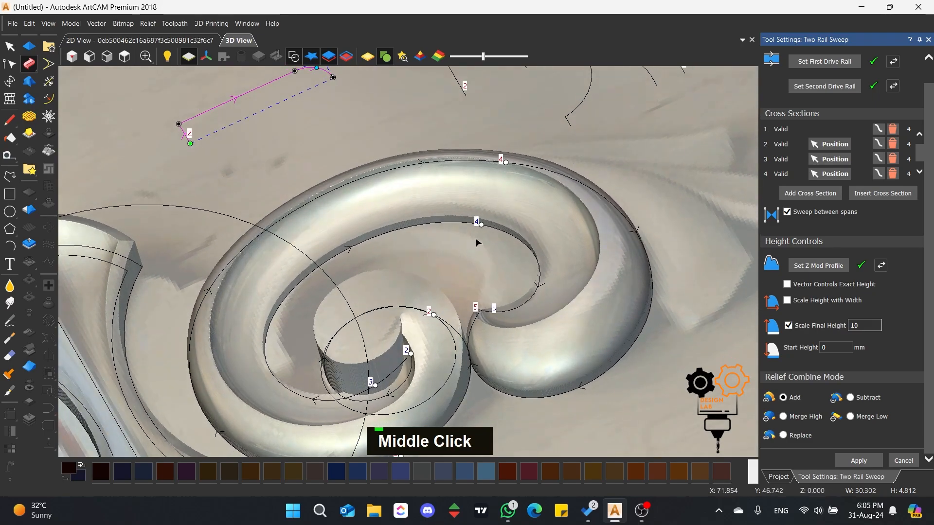
pyautogui.middleClick(476, 239)
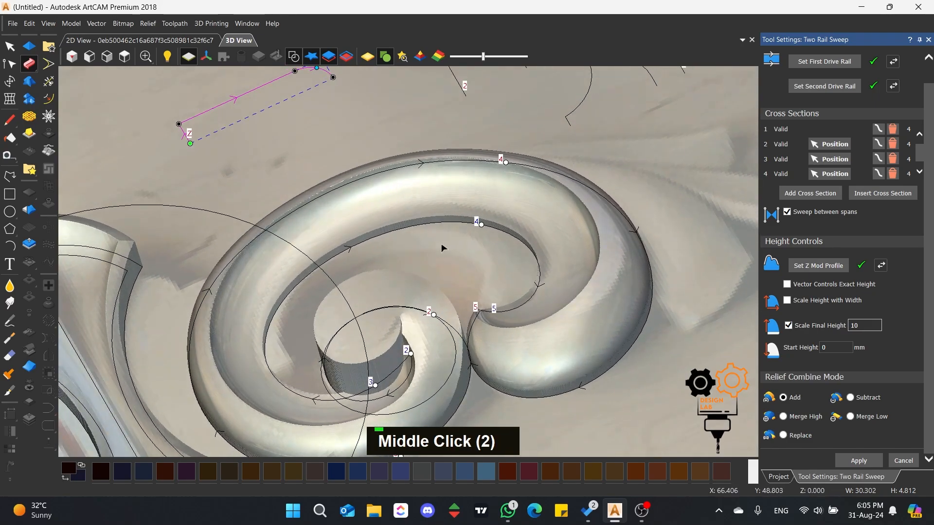
pyautogui.scroll(-2, 441, 249)
pyautogui.scroll(2, 423, 286)
pyautogui.moveTo(420, 292); pyautogui.dragTo(494, 228, button='middle')
pyautogui.scroll(2, 510, 197)
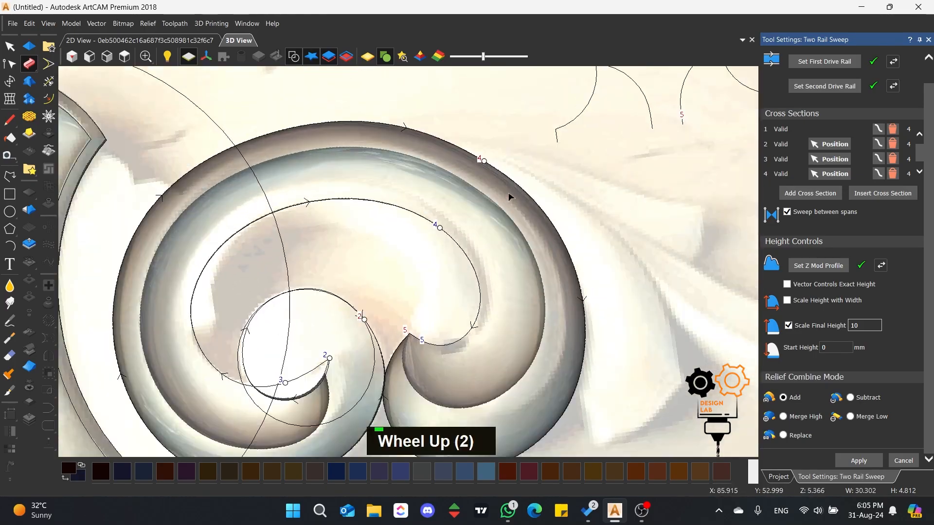
pyautogui.moveTo(510, 197); pyautogui.dragTo(563, 148, button='middle')
pyautogui.scroll(1, 347, 294)
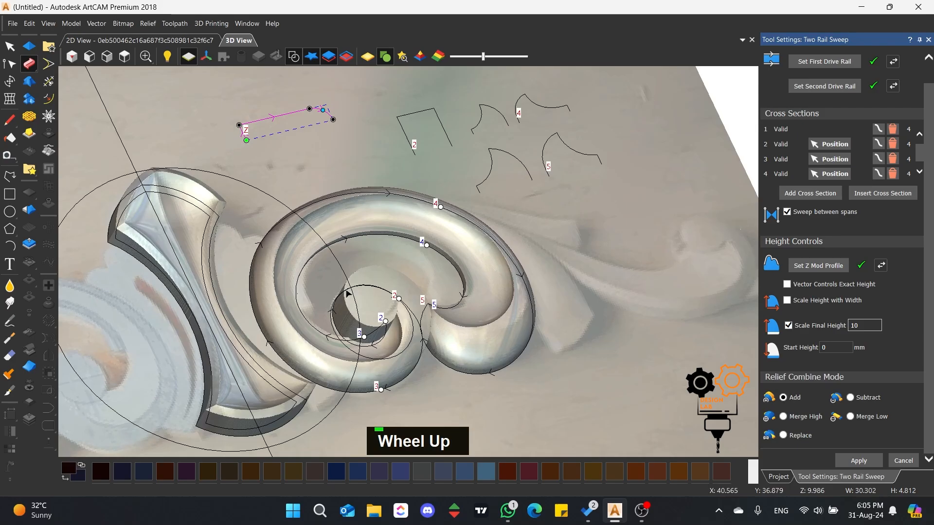
pyautogui.moveTo(347, 293); pyautogui.dragTo(715, 146, button='middle')
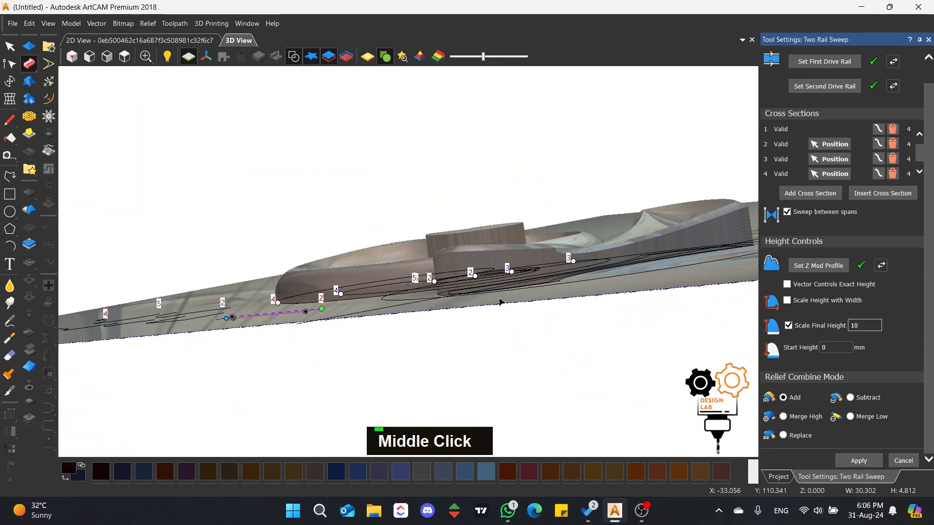
pyautogui.moveTo(439, 258); pyautogui.dragTo(617, 245, button='middle')
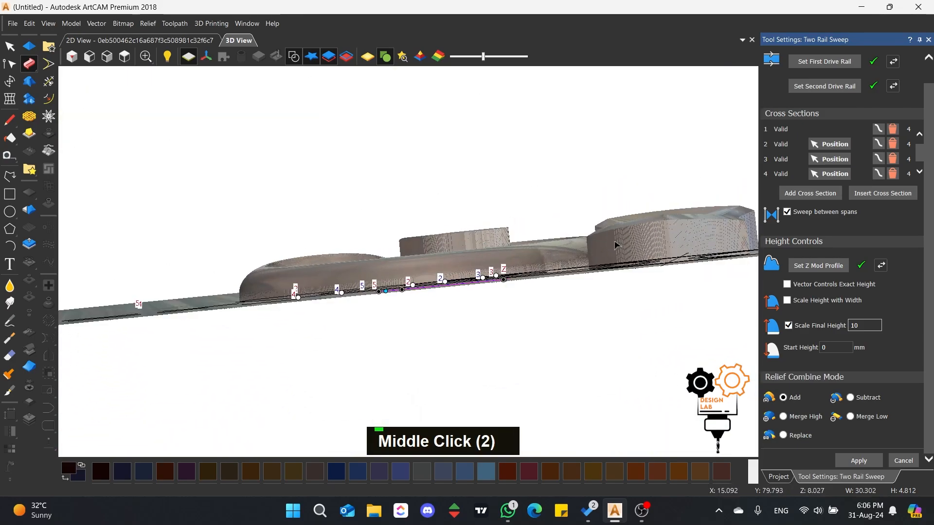
pyautogui.middleClick(492, 267)
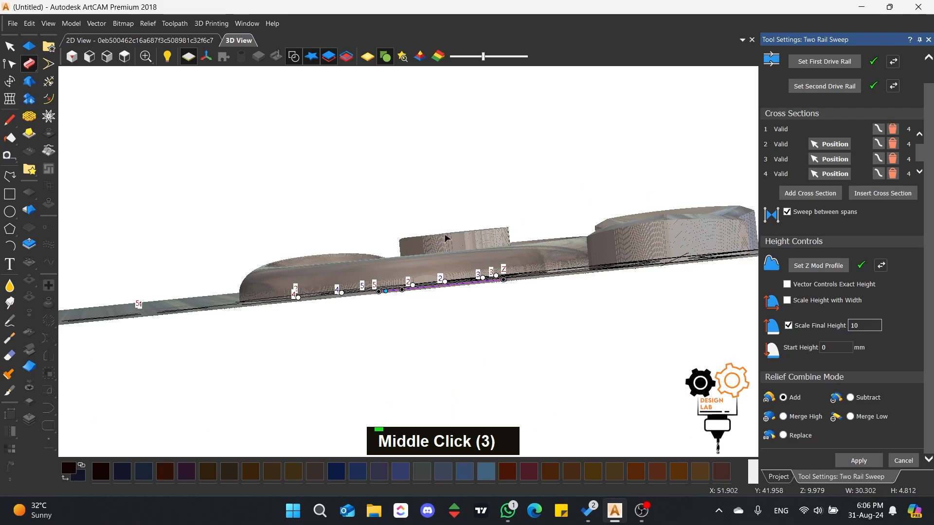
pyautogui.moveTo(859, 326); pyautogui.dragTo(822, 327)
pyautogui.click(868, 327)
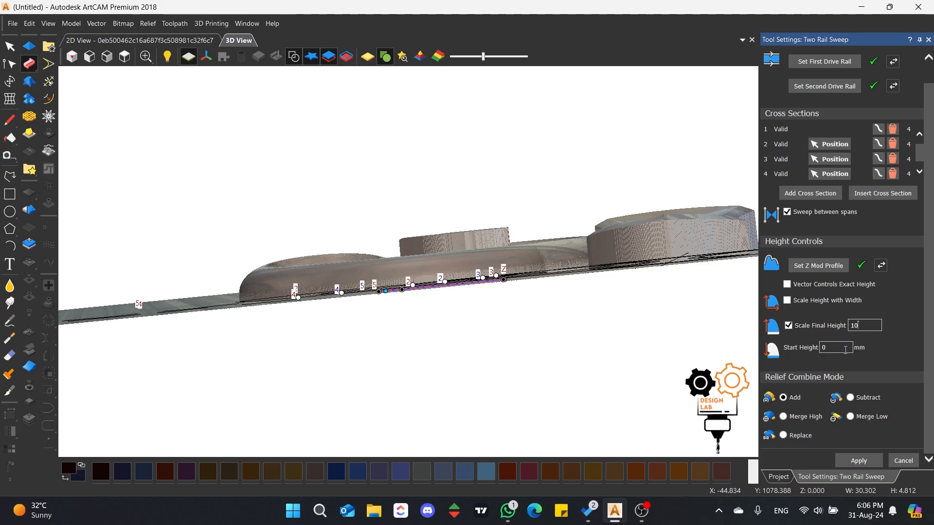
pyautogui.moveTo(566, 249); pyautogui.dragTo(188, 242, button='middle')
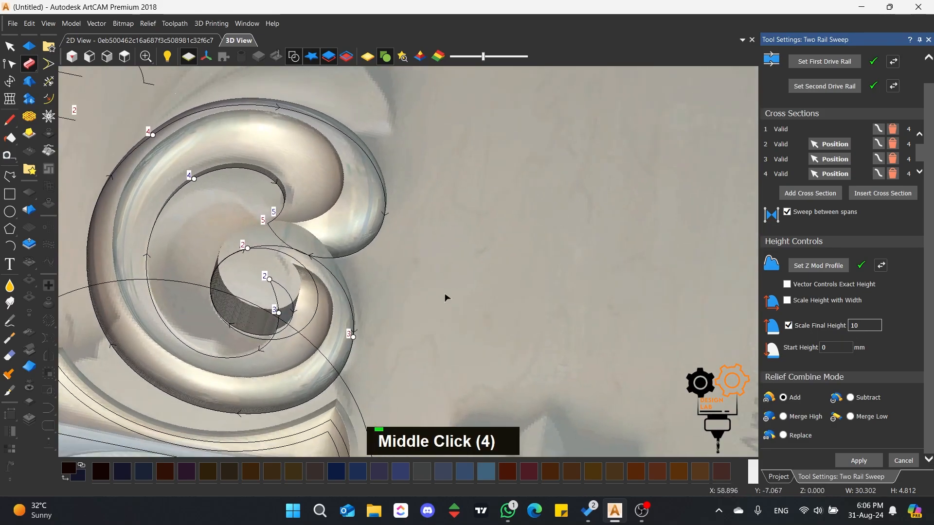
pyautogui.moveTo(446, 297); pyautogui.dragTo(452, 292, button='middle')
# Set the scaled final height to 12, and turn Scale Final Height back off.
pyautogui.moveTo(859, 326); pyautogui.dragTo(842, 331)
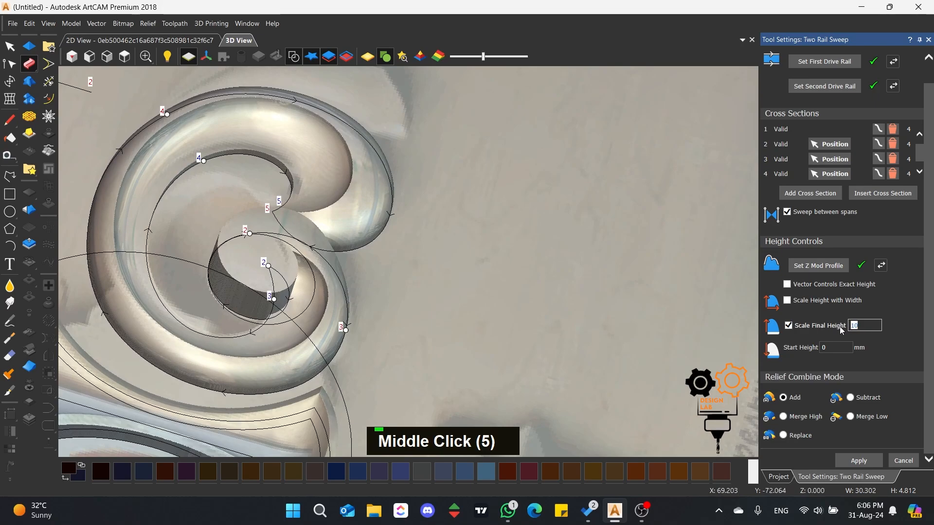
pyautogui.write('12')
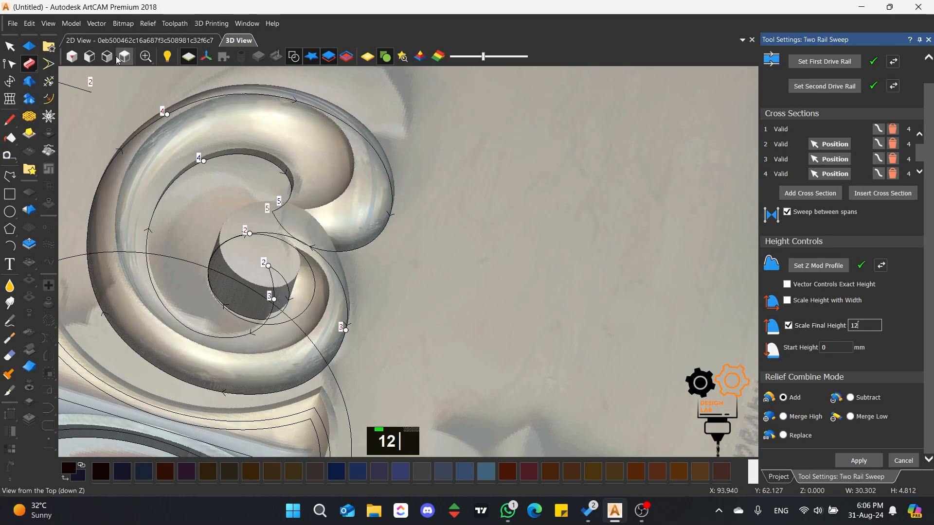
pyautogui.click(125, 58)
pyautogui.click(787, 325)
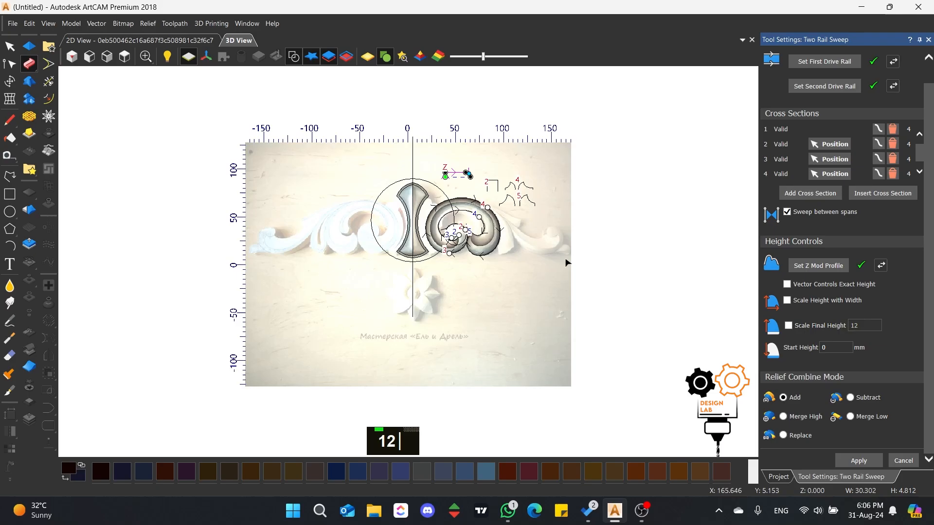
# Inspect the cross-section vectors beside the scroll, selecting the rectangular and curved profiles to compare their heights.
pyautogui.scroll(4, 461, 227)
pyautogui.scroll(3, 461, 226)
pyautogui.moveTo(462, 273); pyautogui.dragTo(178, 90, button='middle')
pyautogui.scroll(-3, 420, 201)
pyautogui.scroll(2, 420, 201)
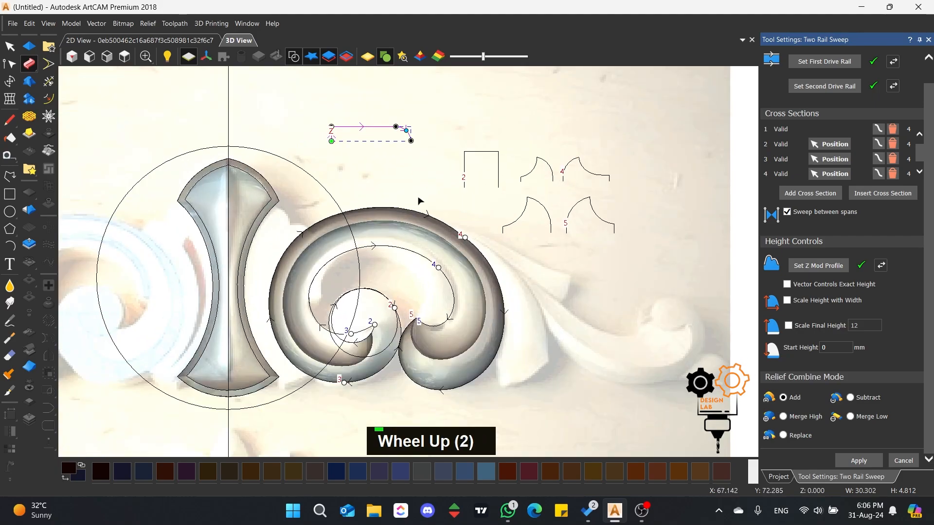
pyautogui.click(437, 181)
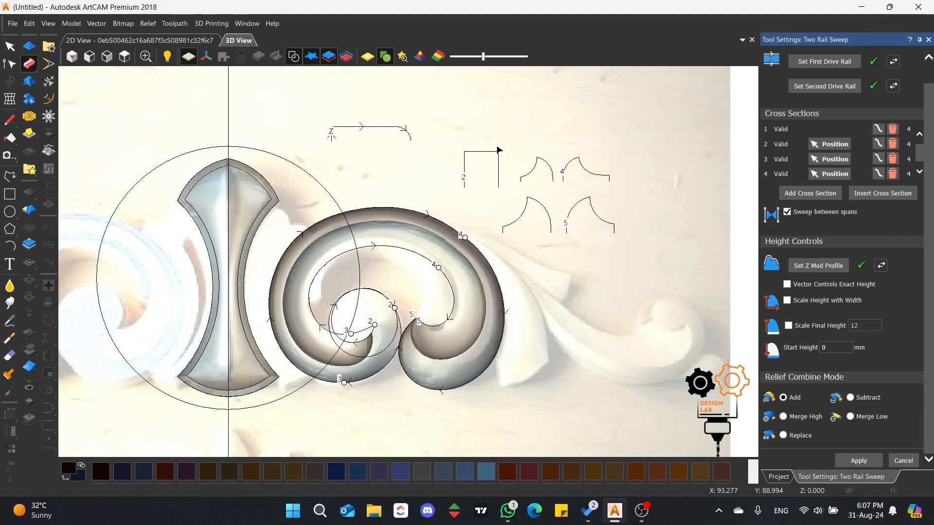
pyautogui.click(498, 152)
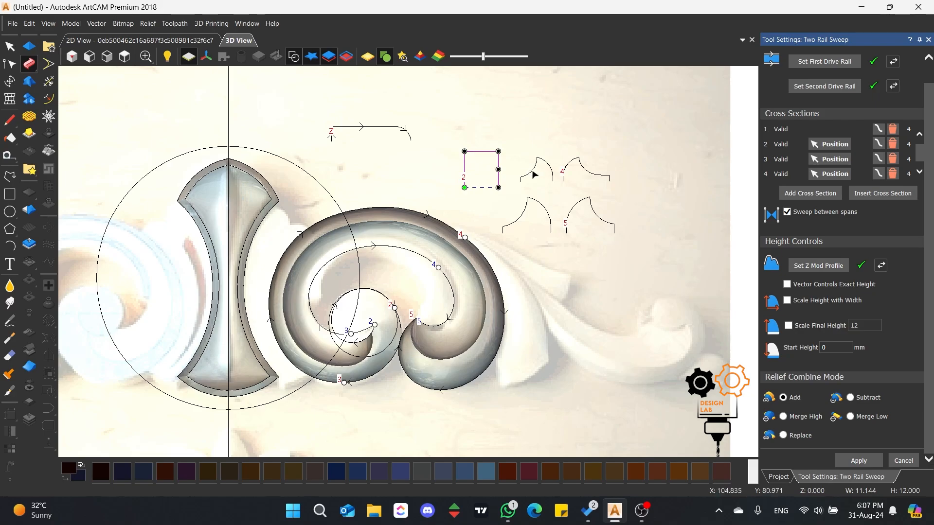
pyautogui.scroll(4, 534, 174)
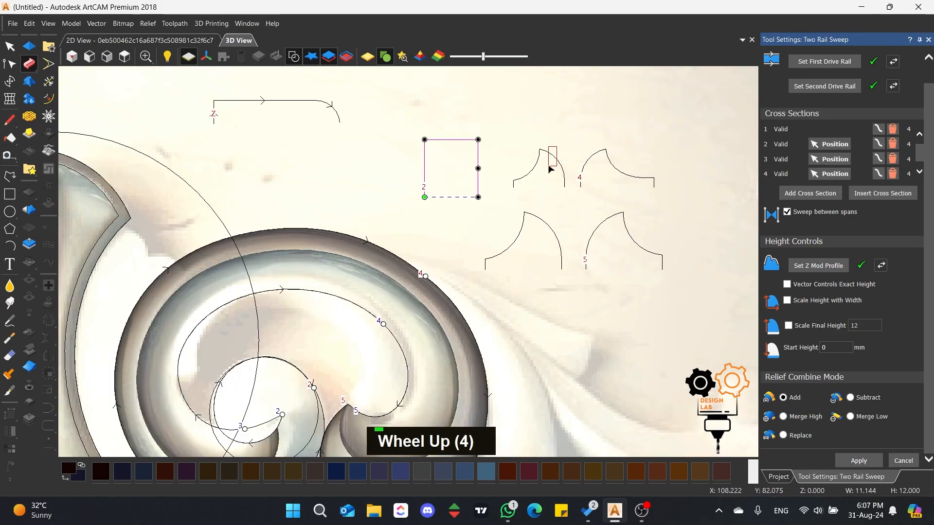
pyautogui.click(551, 164)
pyautogui.click(538, 226)
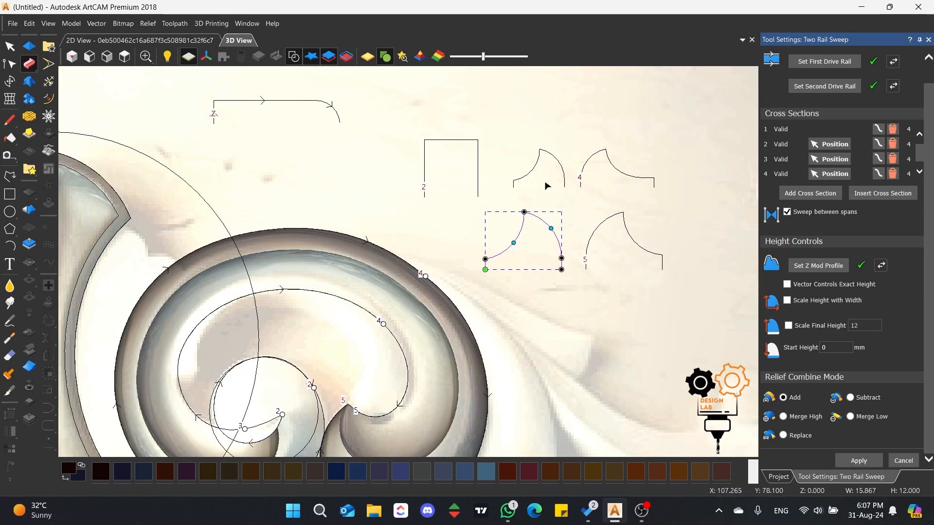
pyautogui.scroll(-2, 409, 261)
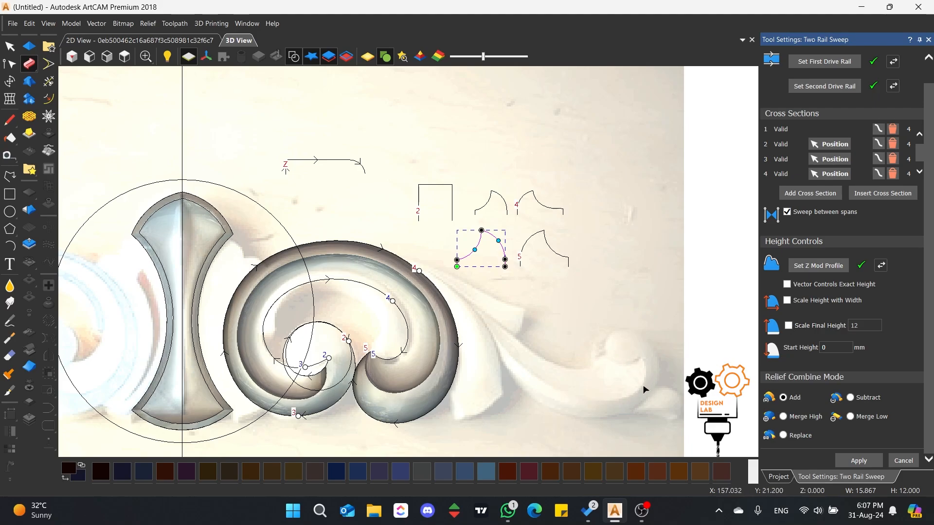
pyautogui.click(452, 204)
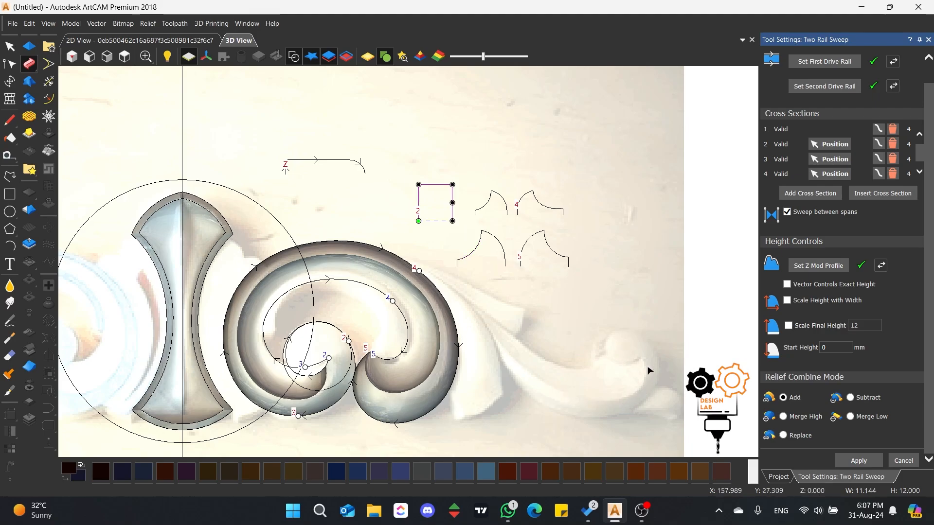
pyautogui.click(551, 199)
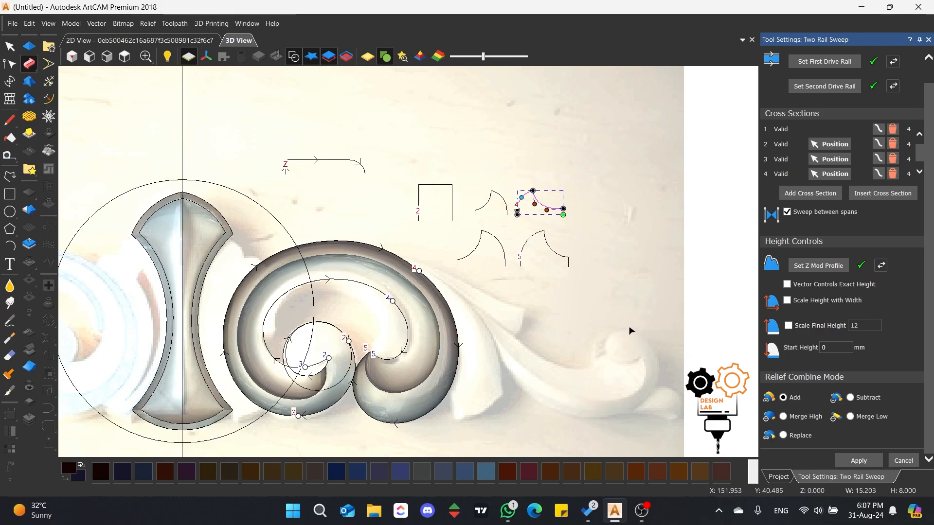
# Examine the swept scroll from tilted and top views, checking the inner spiral and the transitions between cross sections.
pyautogui.scroll(-3, 476, 314)
pyautogui.scroll(2, 483, 224)
pyautogui.middleClick(417, 298)
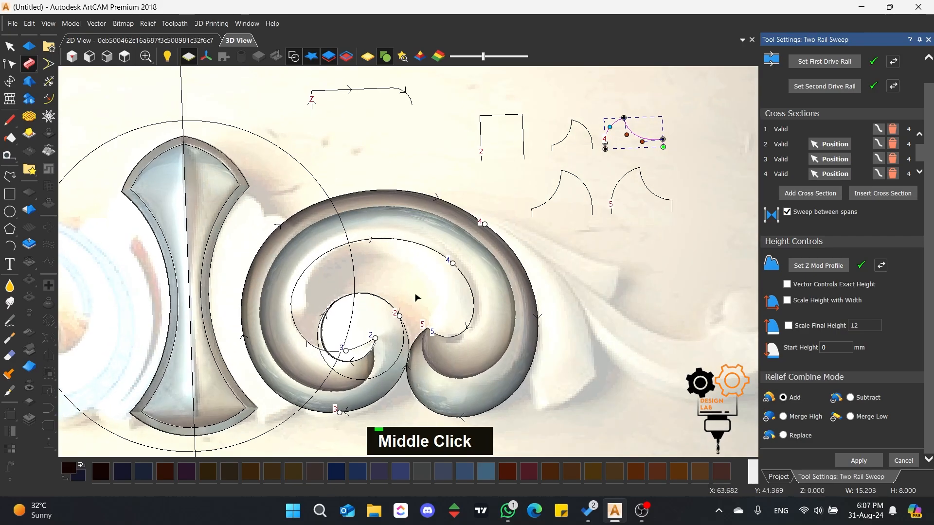
pyautogui.middleClick(312, 281)
pyautogui.moveTo(313, 281); pyautogui.dragTo(233, 108, button='middle')
pyautogui.click(125, 56)
pyautogui.scroll(4, 453, 218)
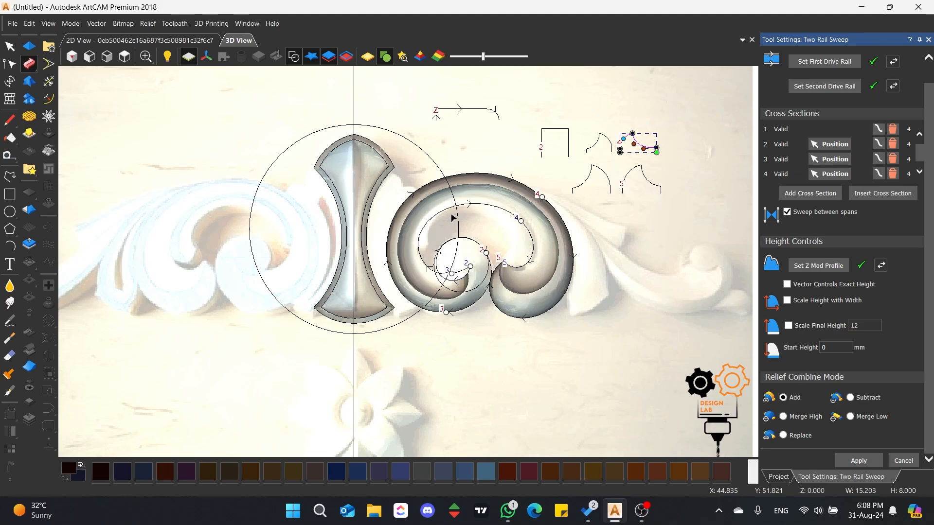
pyautogui.scroll(7, 517, 233)
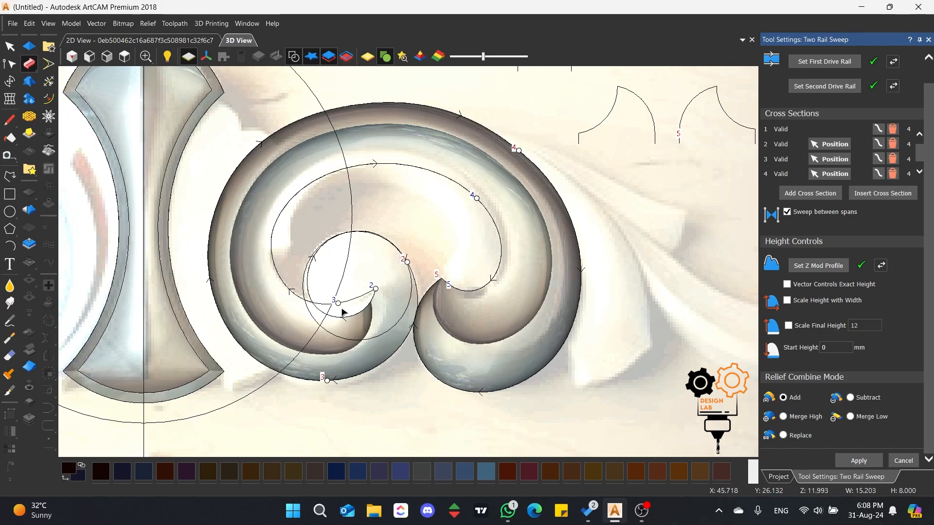
pyautogui.scroll(-2, 398, 273)
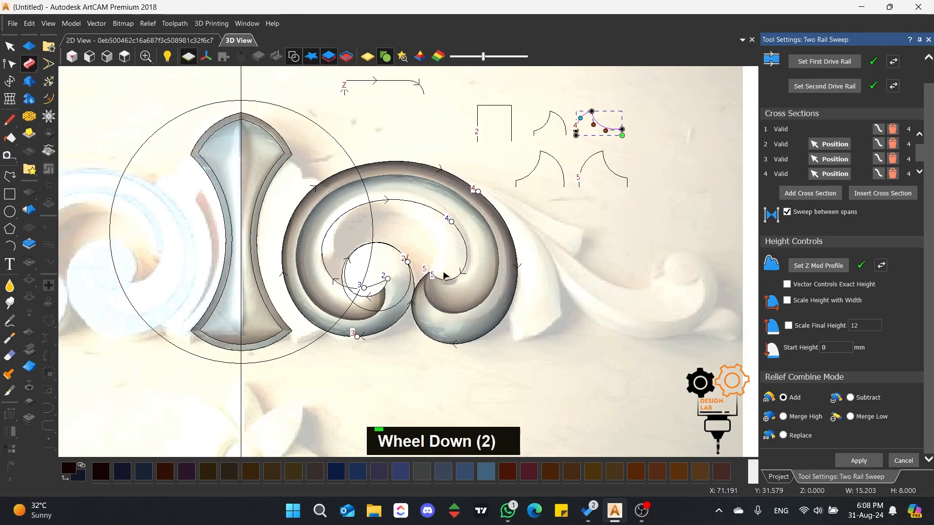
pyautogui.scroll(2, 462, 272)
pyautogui.middleClick(462, 273)
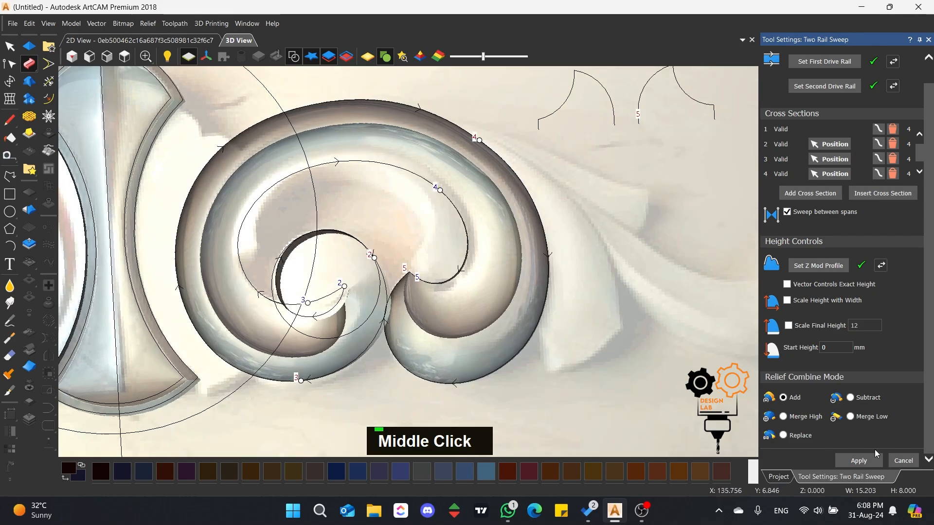
pyautogui.scroll(-2, 354, 236)
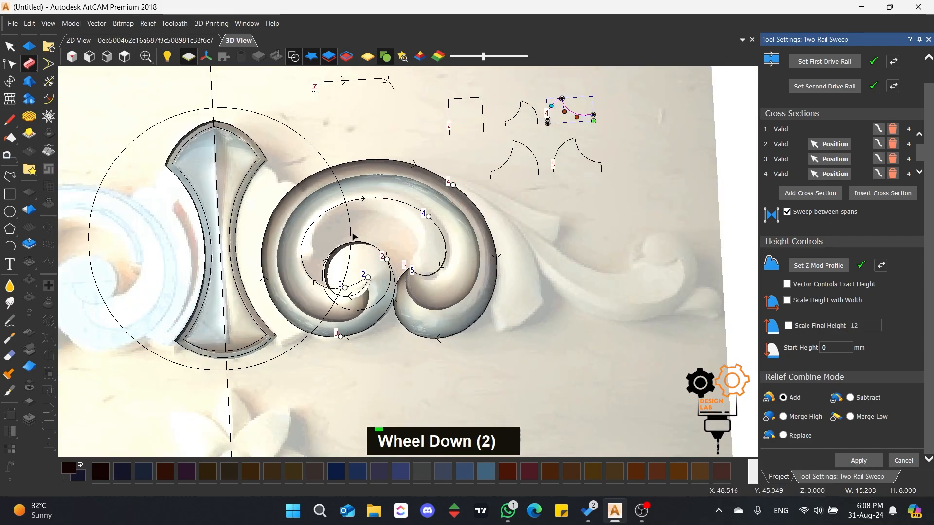
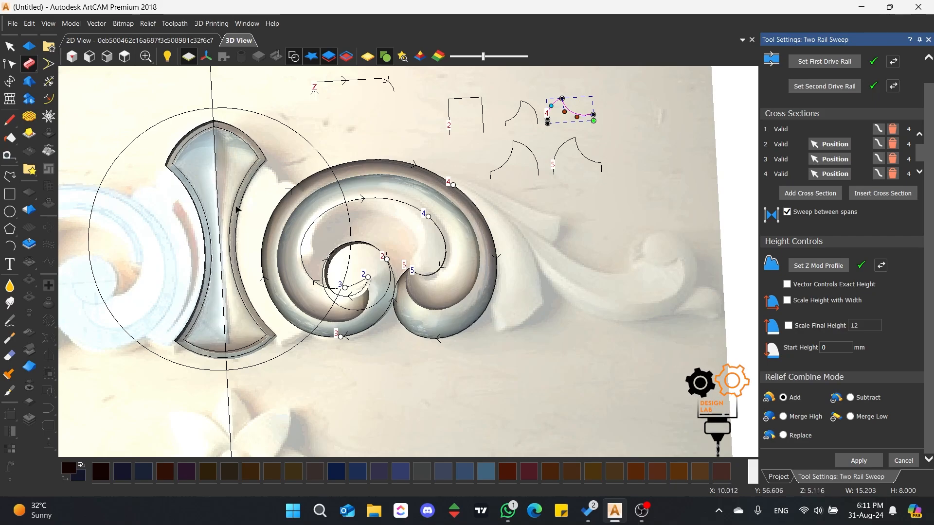
# Add a new relief layer to the front relief with its default name and make it the active layer.
pyautogui.click(779, 477)
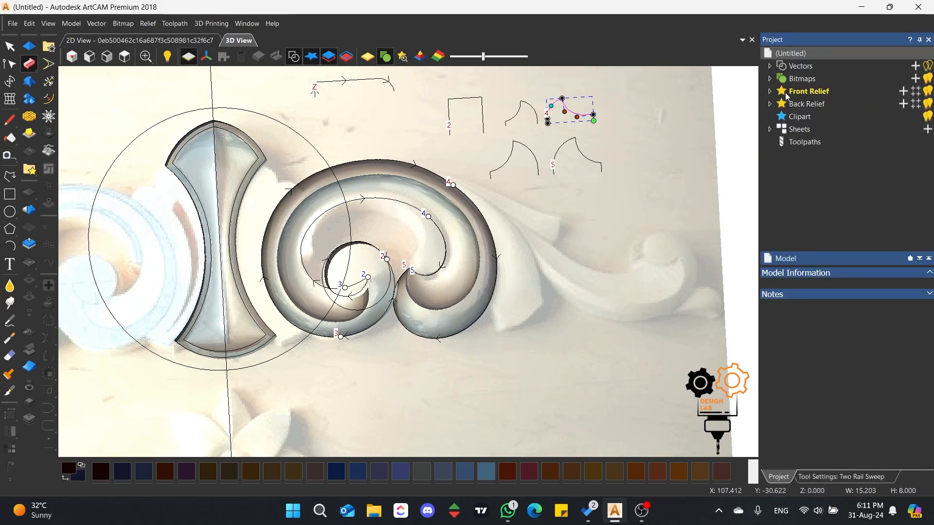
pyautogui.click(771, 91)
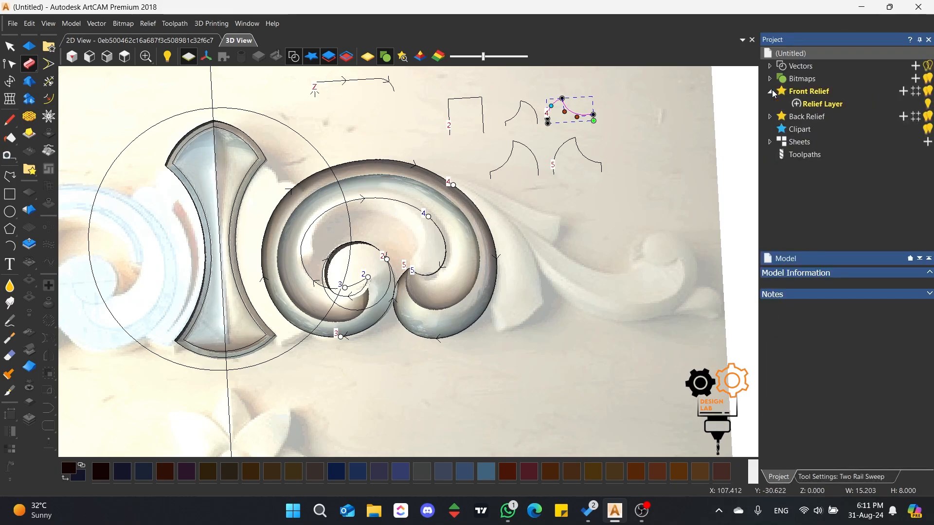
pyautogui.click(829, 105)
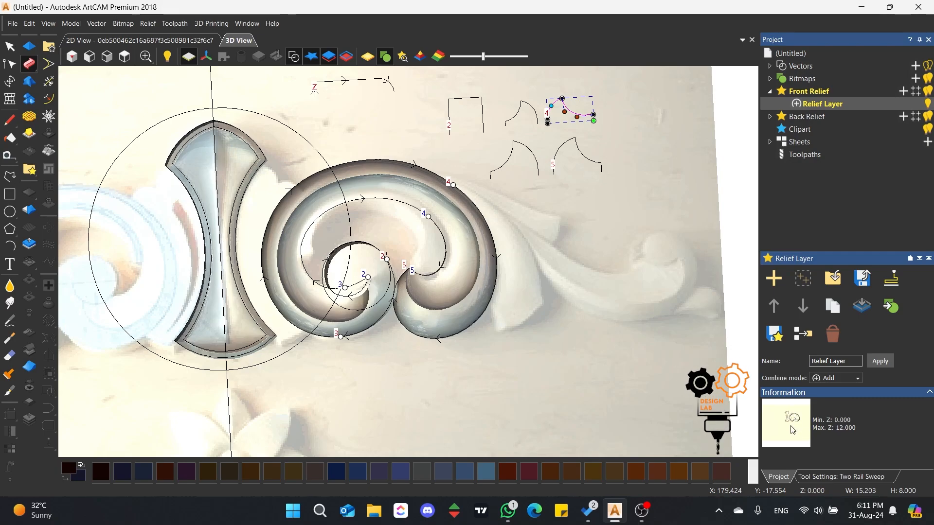
pyautogui.click(903, 92)
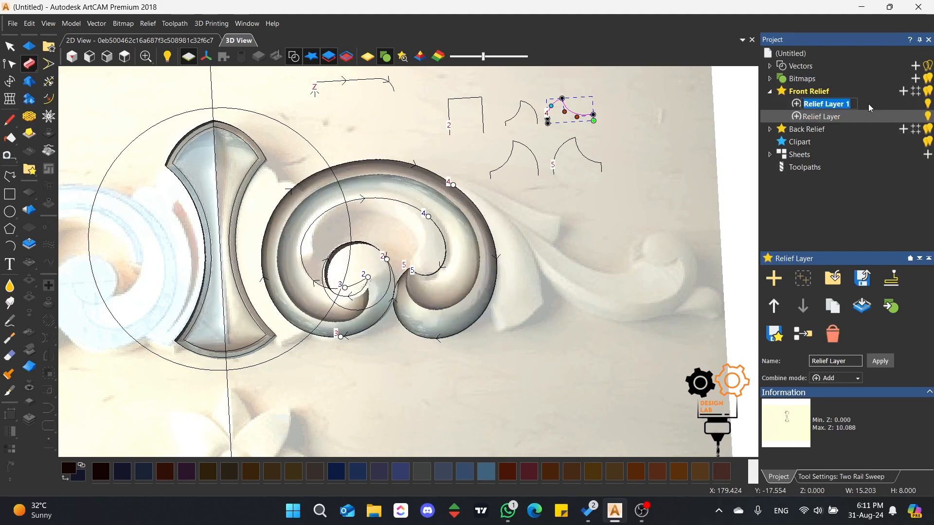
pyautogui.press('Return')
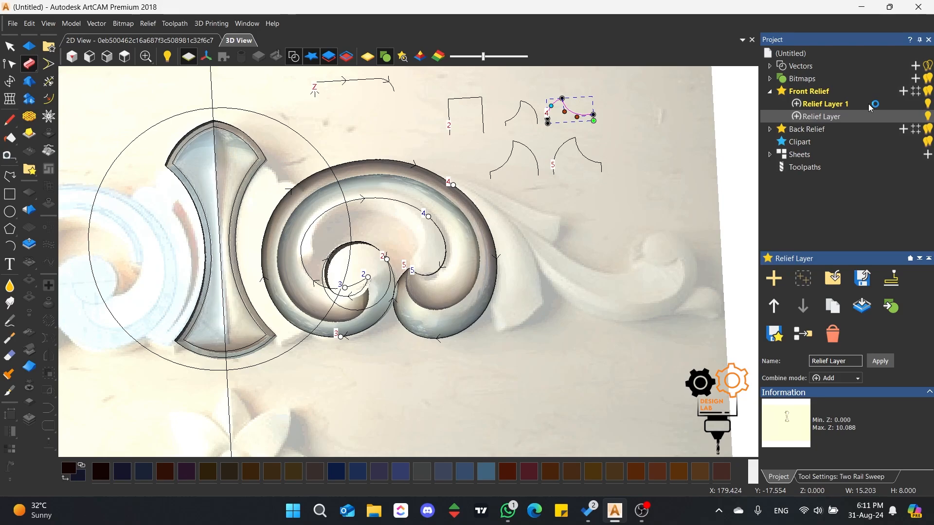
pyautogui.click(868, 104)
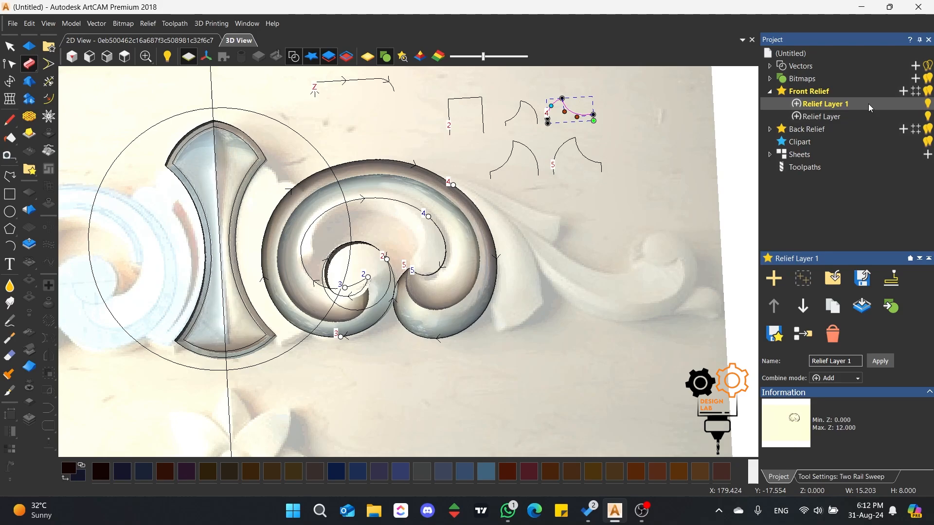
# Rename the new relief layer as Mrorh and the original relief layer as Center.
pyautogui.doubleClick(831, 105)
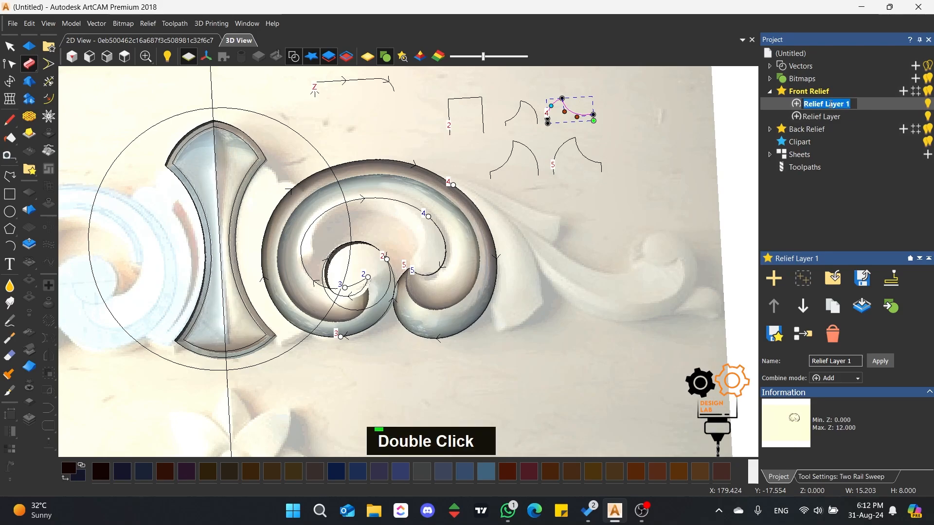
pyautogui.write('Mrorh')
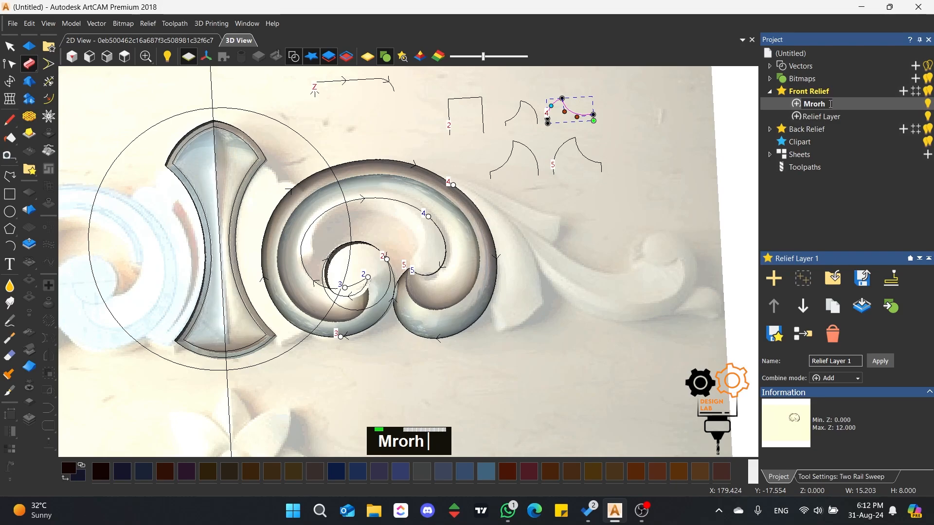
pyautogui.press('Return')
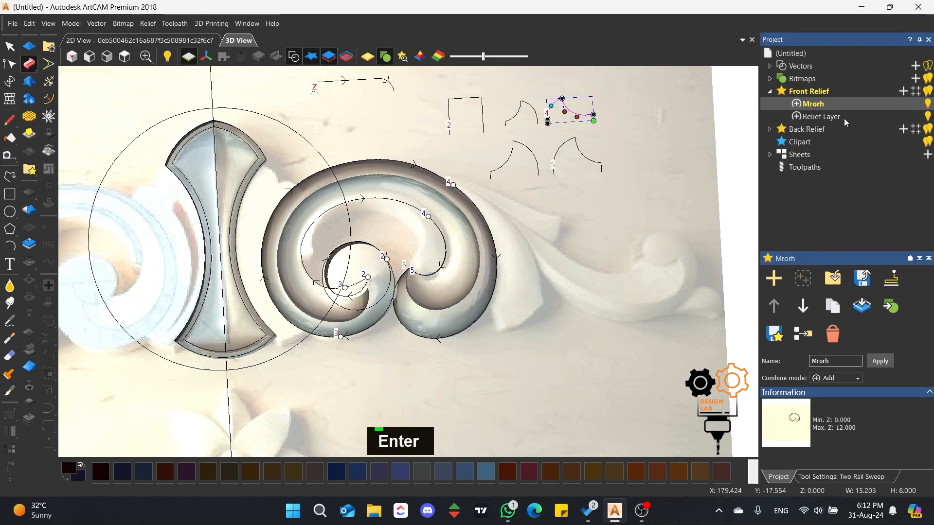
pyautogui.click(844, 118)
pyautogui.click(832, 106)
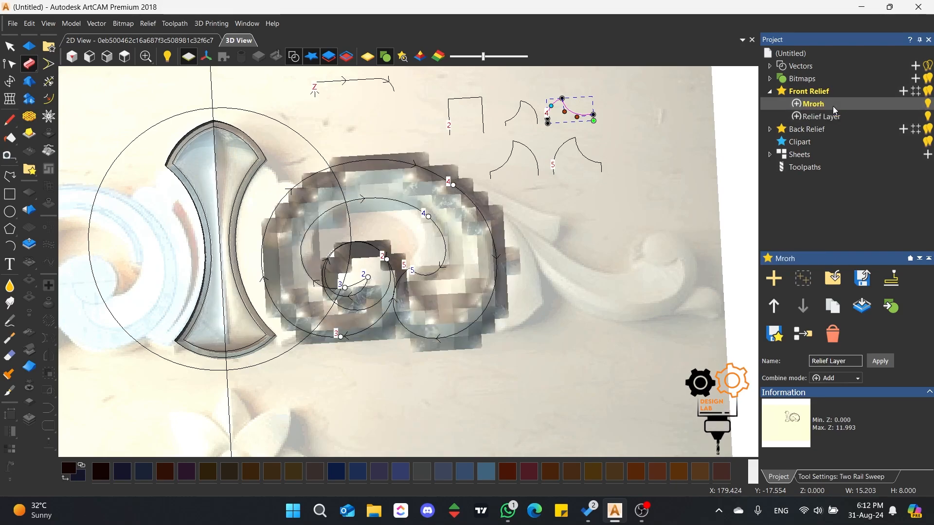
pyautogui.doubleClick(837, 118)
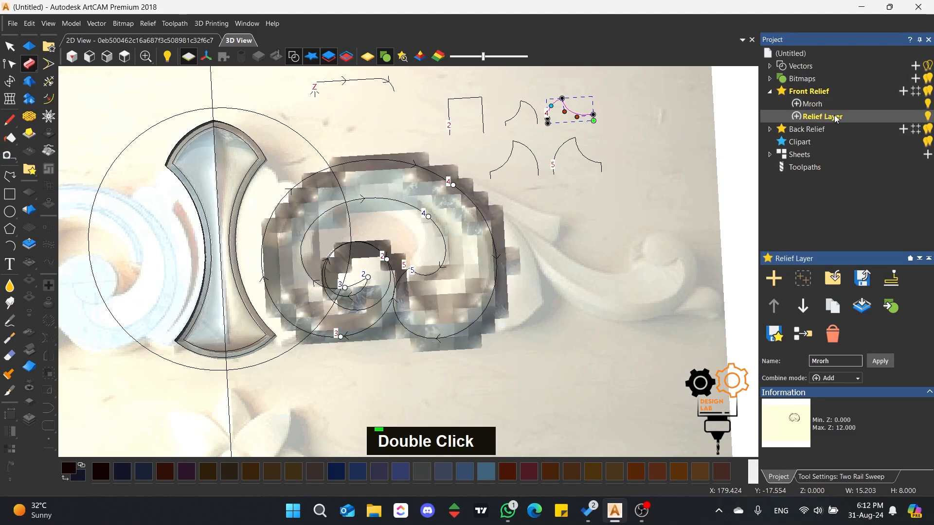
pyautogui.write('Center')
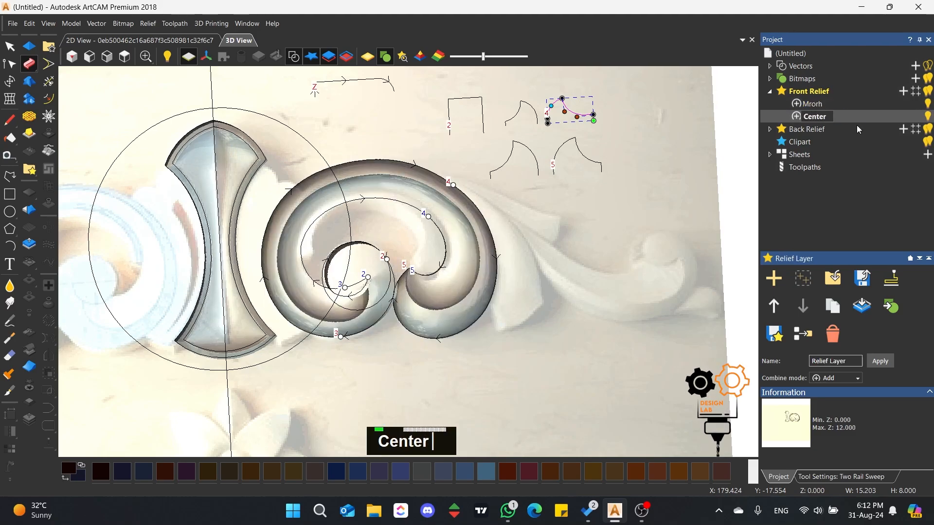
pyautogui.press('Return')
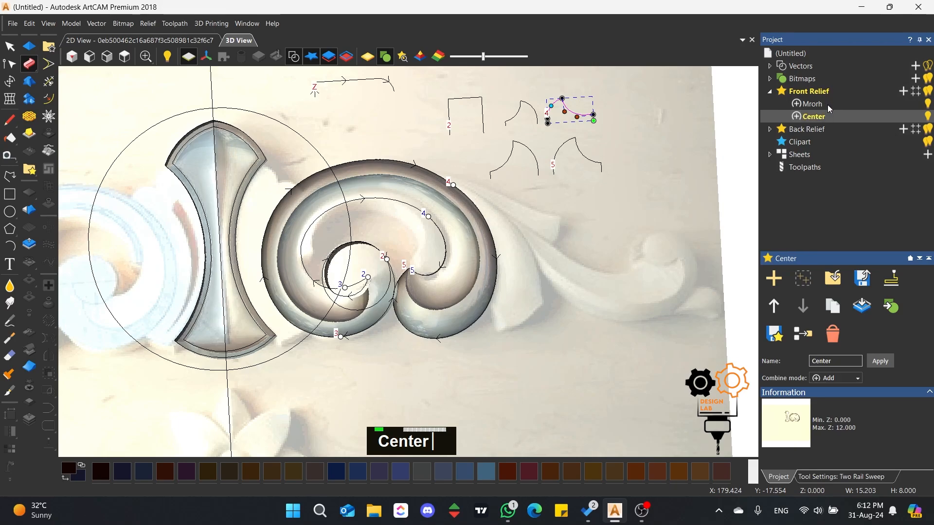
# Apply the two-rail sweep of the scroll on the Mrorh relief layer and close the sweep tool.
pyautogui.click(819, 105)
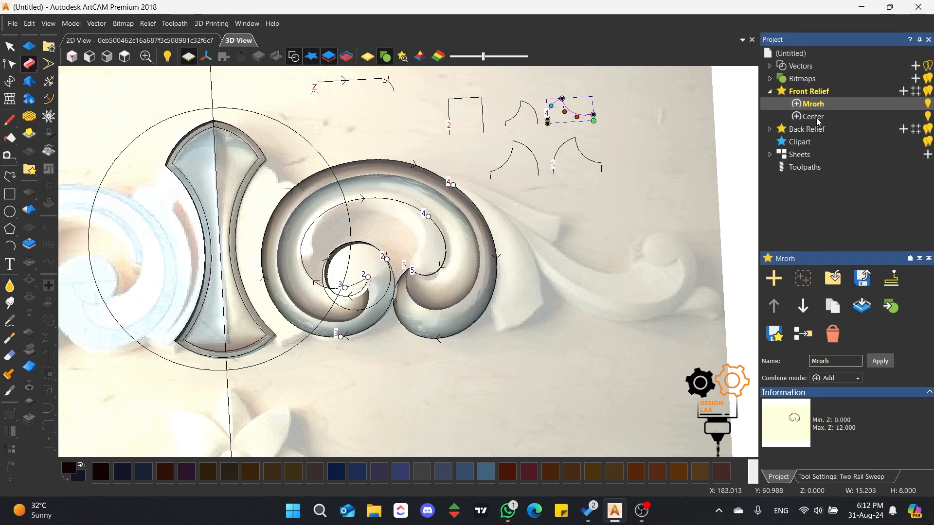
pyautogui.click(825, 482)
pyautogui.click(858, 461)
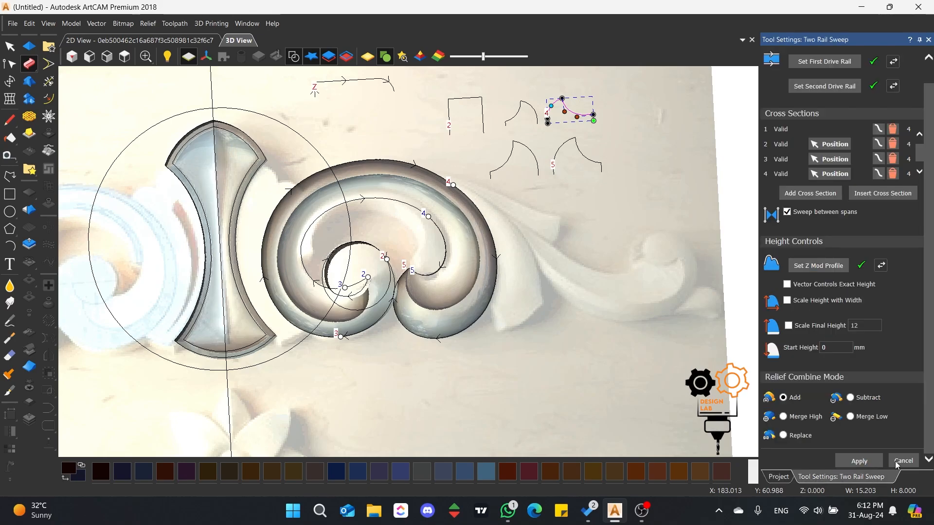
pyautogui.click(903, 461)
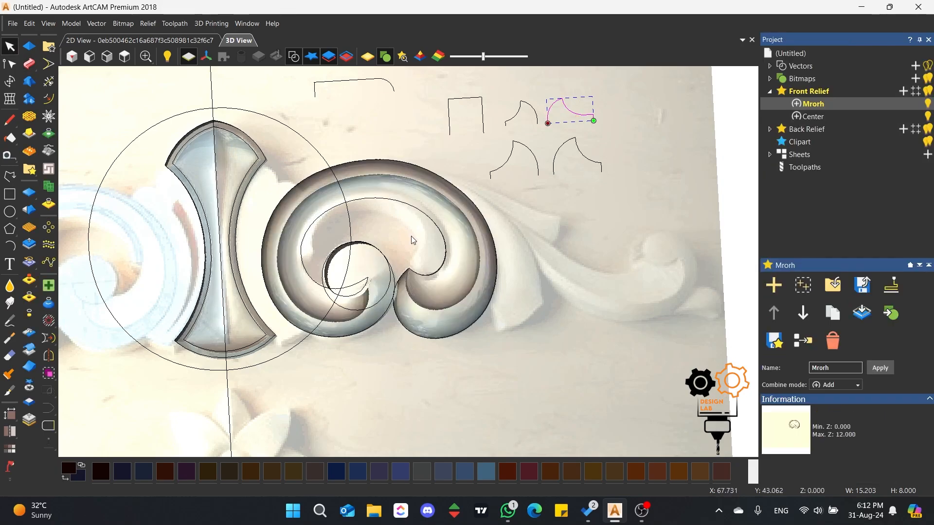
# Draw a nearly vertical polyline about 49 mm tall across the left part of the scroll.
pyautogui.scroll(2, 319, 219)
pyautogui.click(10, 176)
pyautogui.click(398, 166)
pyautogui.click(391, 350)
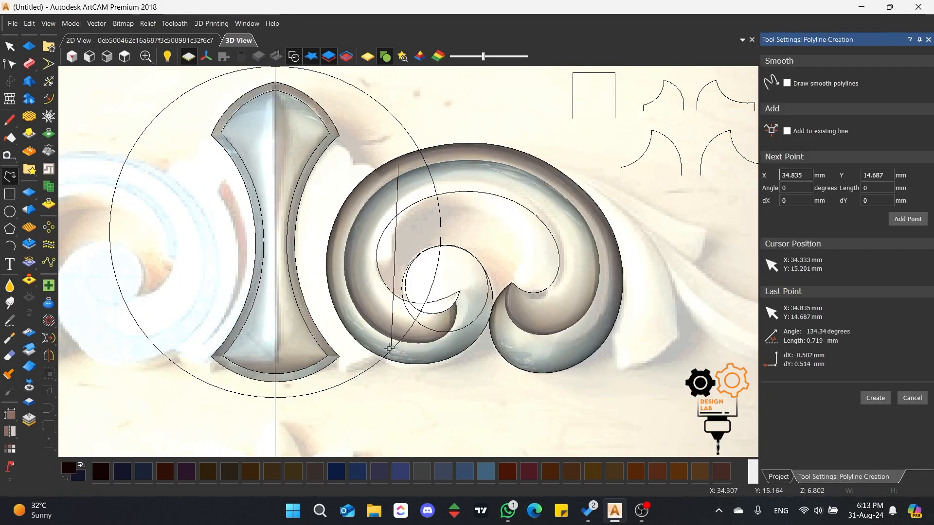
pyautogui.press('space')
# Convert the line to an arc bowed along the scroll's left outer edge and fine-tune its two end nodes.
pyautogui.click(10, 63)
pyautogui.press('a')
pyautogui.moveTo(485, 259); pyautogui.dragTo(336, 265)
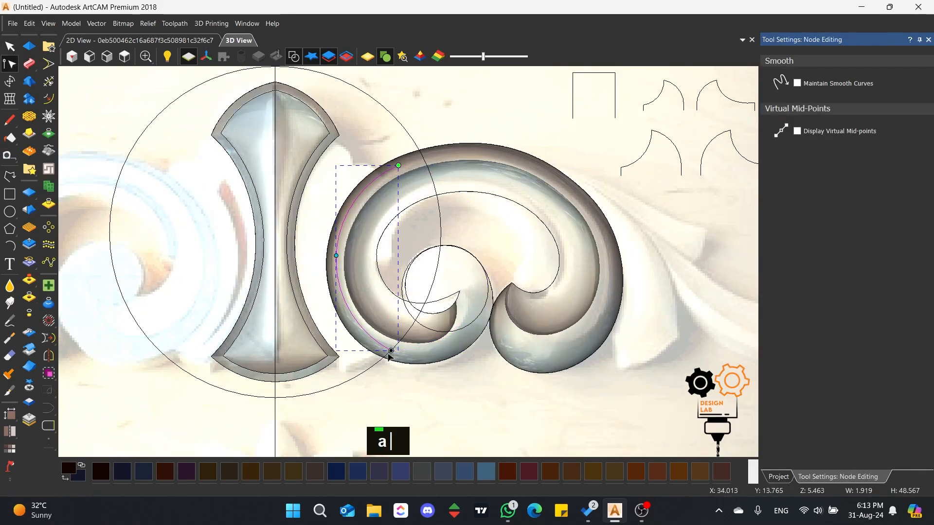
pyautogui.moveTo(391, 350); pyautogui.dragTo(394, 357)
pyautogui.moveTo(398, 165); pyautogui.dragTo(399, 166)
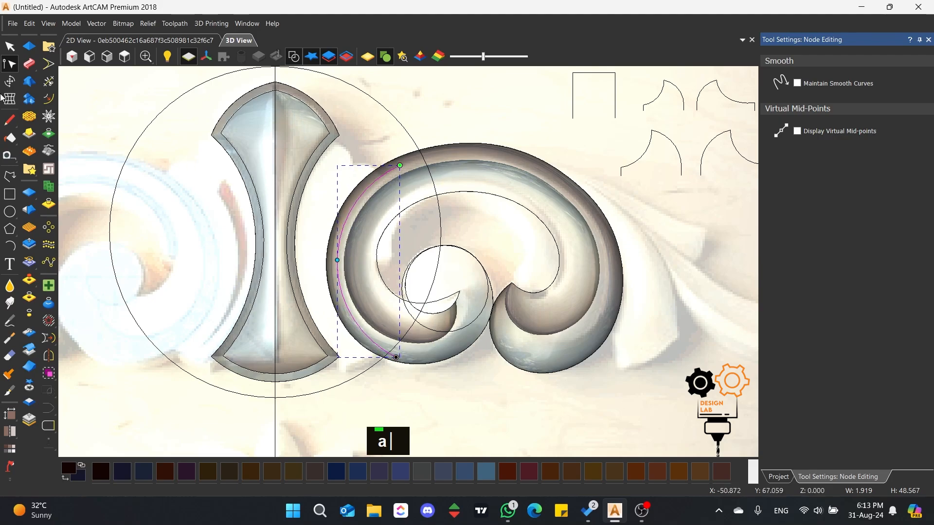
# Draw a steep straight line about 66 mm tall from the center piece's upper right corner to below the scroll.
pyautogui.click(10, 176)
pyautogui.click(337, 132)
pyautogui.click(376, 383)
pyautogui.press('space')
pyautogui.click(9, 64)
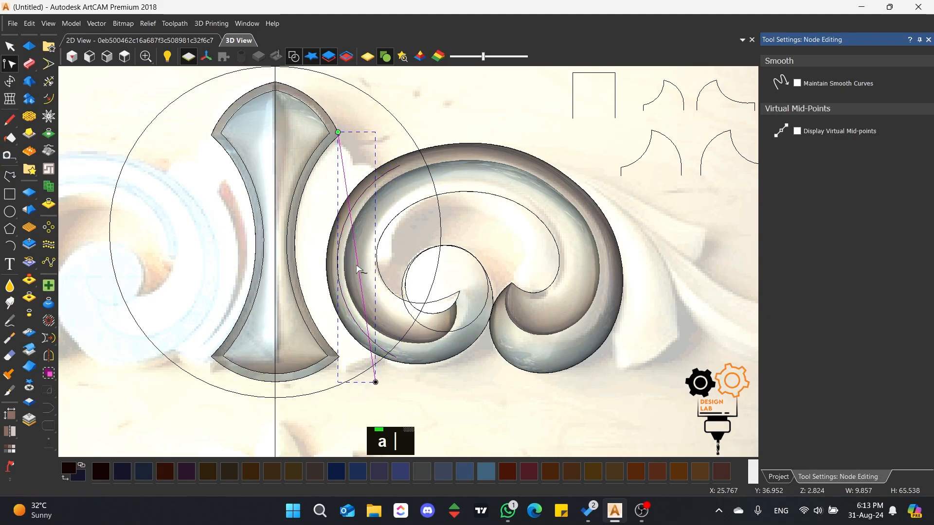
# Convert the line to an arc bowed along the center piece's right edge, turn it into a Bezier and fine-tune its upper end and control points.
pyautogui.press('a')
pyautogui.moveTo(474, 240); pyautogui.dragTo(300, 305)
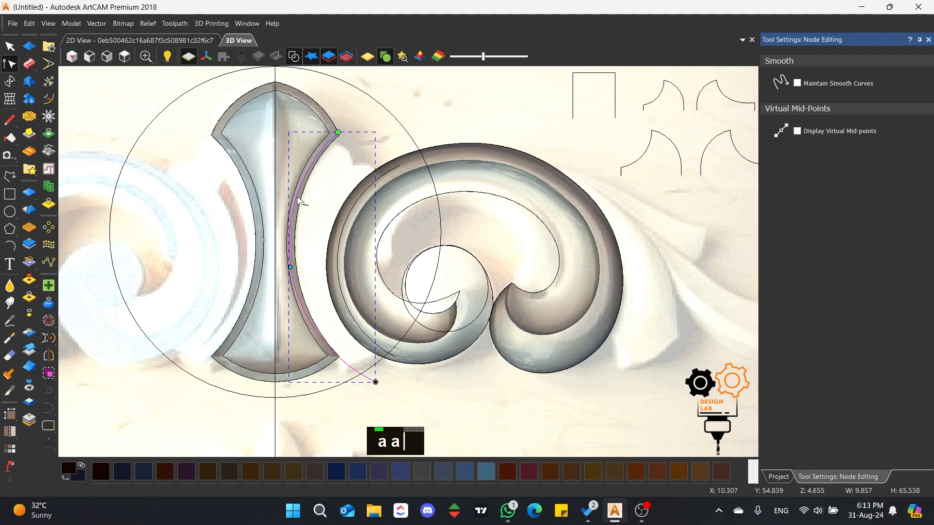
pyautogui.press('b')
pyautogui.moveTo(338, 132); pyautogui.dragTo(343, 128)
pyautogui.moveTo(264, 201); pyautogui.dragTo(257, 195)
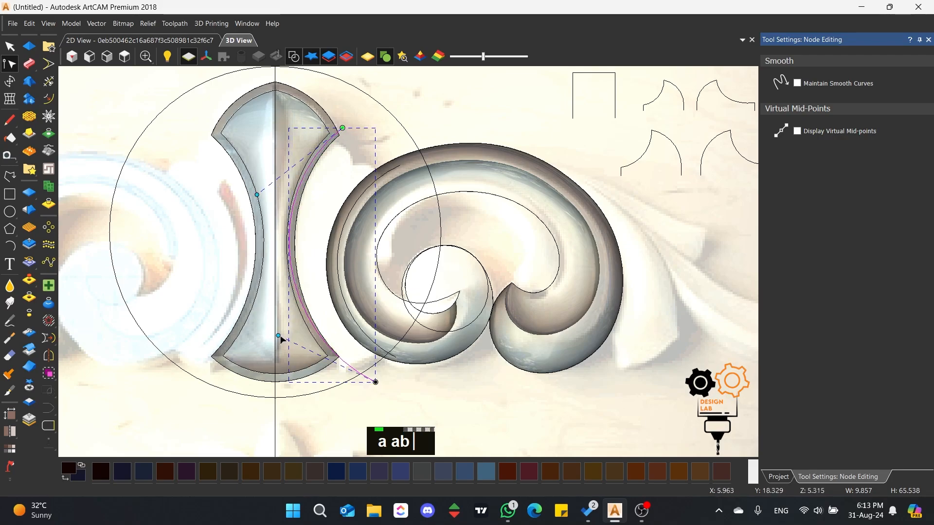
pyautogui.moveTo(279, 335); pyautogui.dragTo(283, 358)
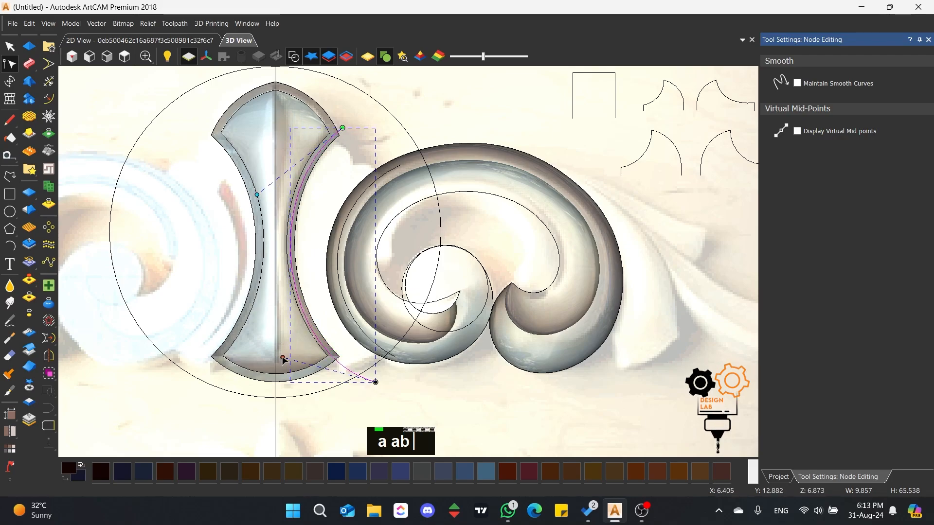
pyautogui.click(339, 170)
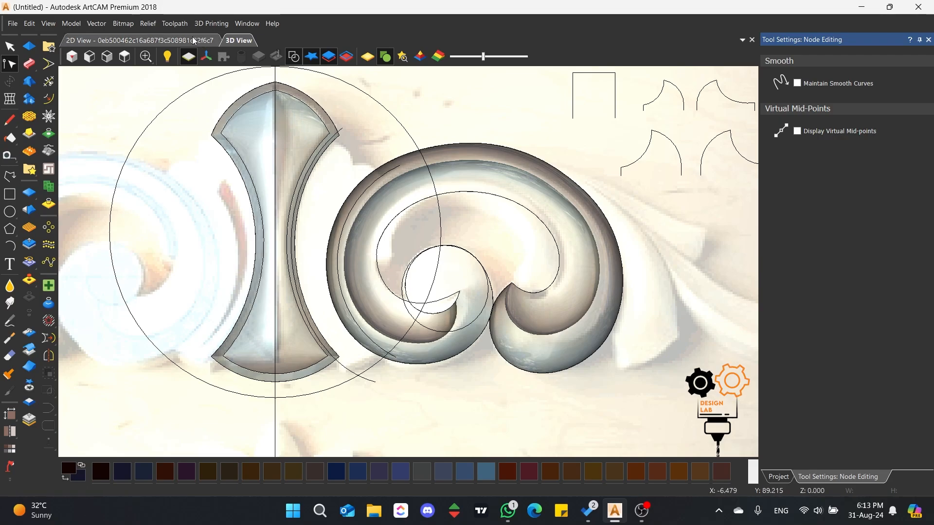
# Draw a circle about 5 mm in radius above the scroll and delete its lower half to leave a semicircular profile.
pyautogui.moveTo(484, 57); pyautogui.dragTo(541, 57)
pyautogui.scroll(-3, 356, 246)
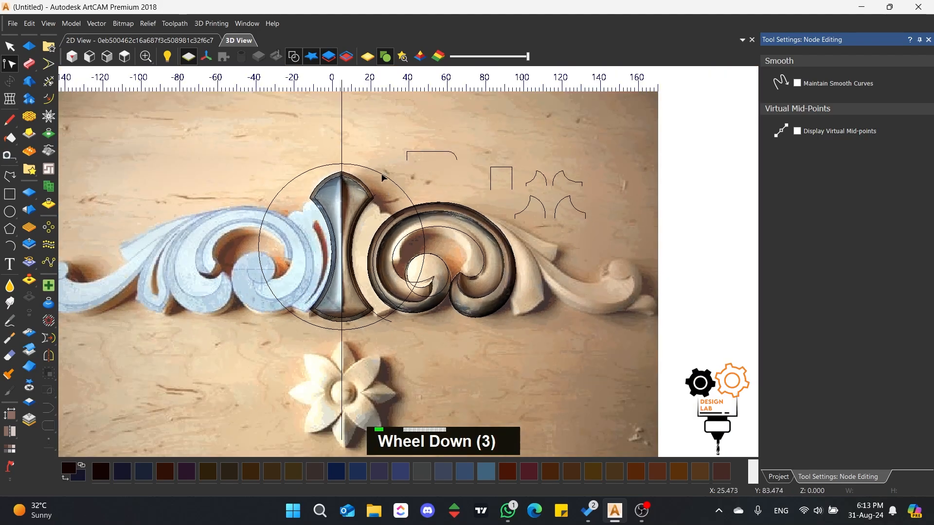
pyautogui.scroll(2, 360, 246)
pyautogui.scroll(1, 377, 235)
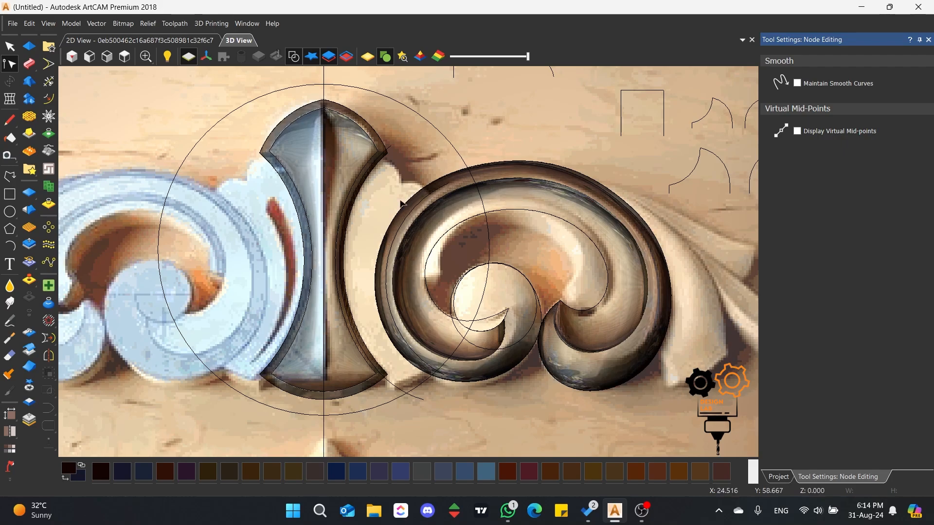
pyautogui.scroll(3, 480, 57)
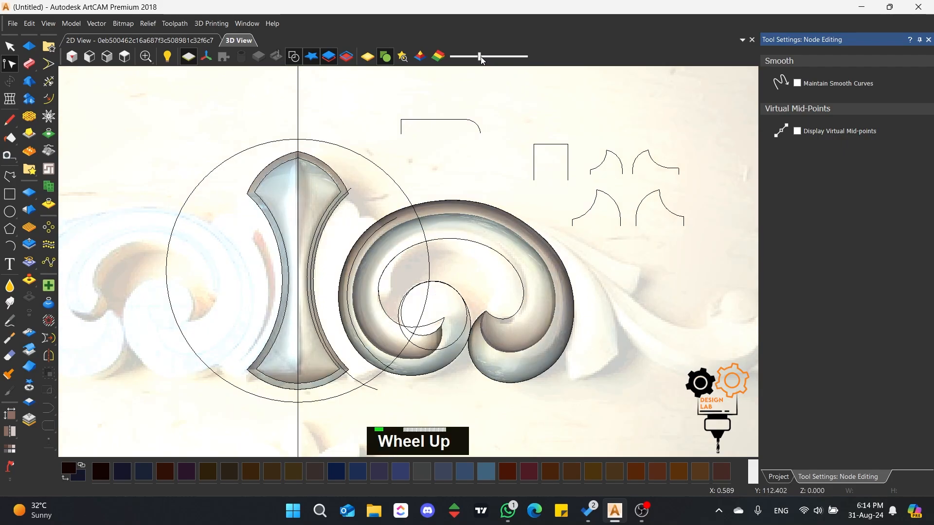
pyautogui.click(10, 211)
pyautogui.moveTo(505, 106); pyautogui.dragTo(521, 107)
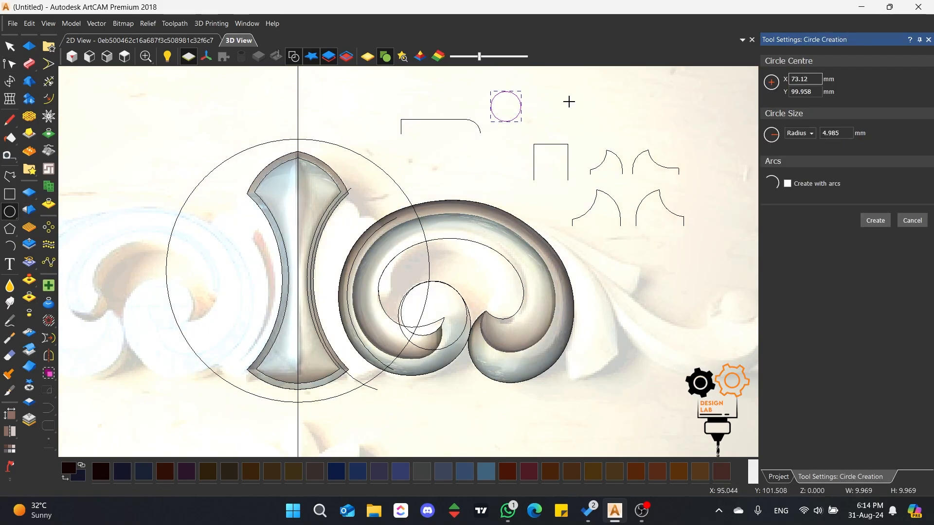
pyautogui.click(9, 64)
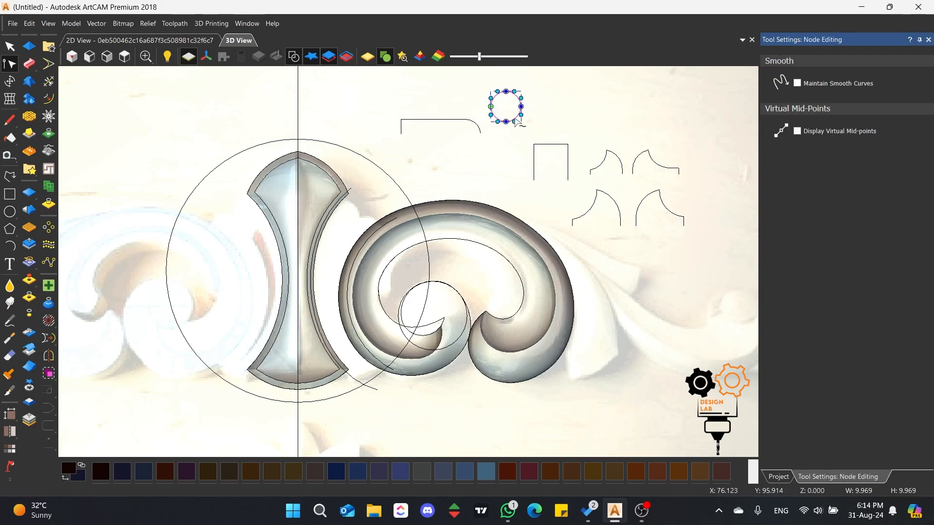
pyautogui.press('r')
pyautogui.press('r')
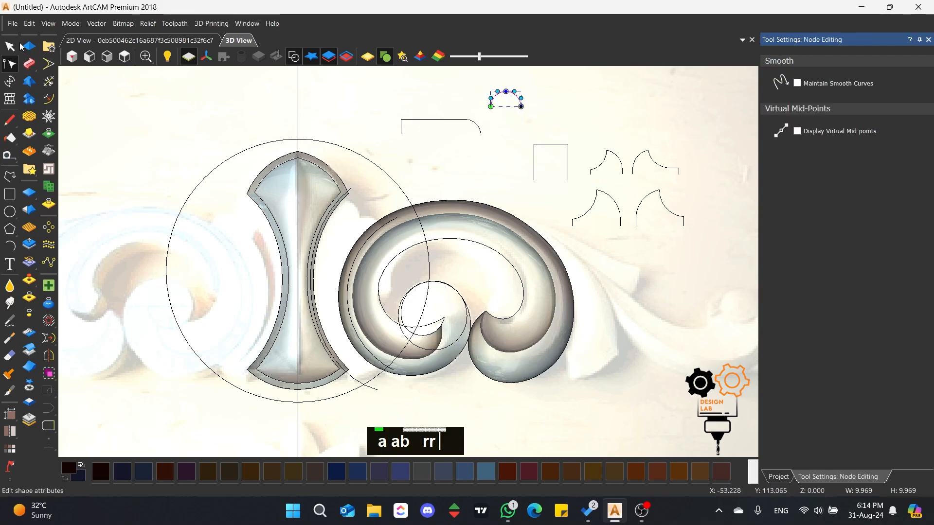
# Draw a rectangle about 12.7 by 5.9 mm beside the semicircle and delete its bottom edge.
pyautogui.click(10, 194)
pyautogui.moveTo(481, 92); pyautogui.dragTo(443, 109)
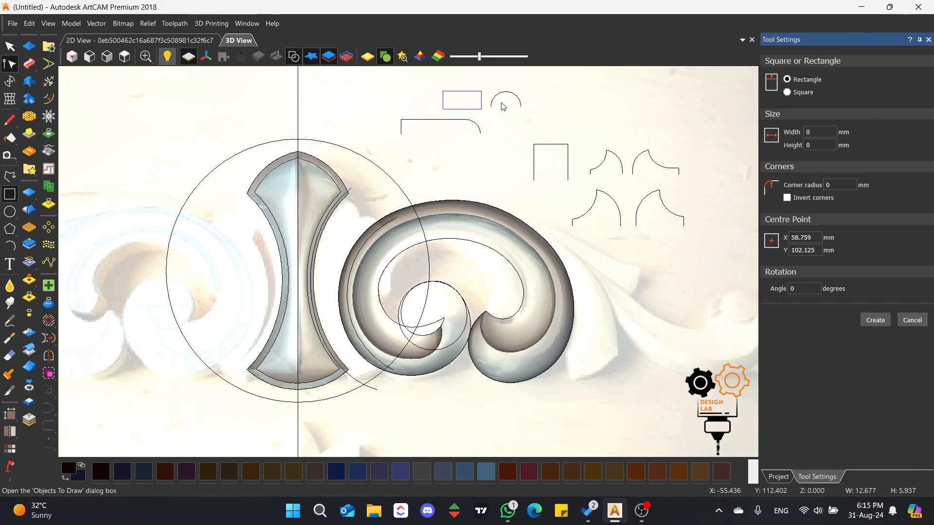
pyautogui.doubleClick(469, 92)
pyautogui.scroll(3, 469, 93)
pyautogui.scroll(4, 470, 81)
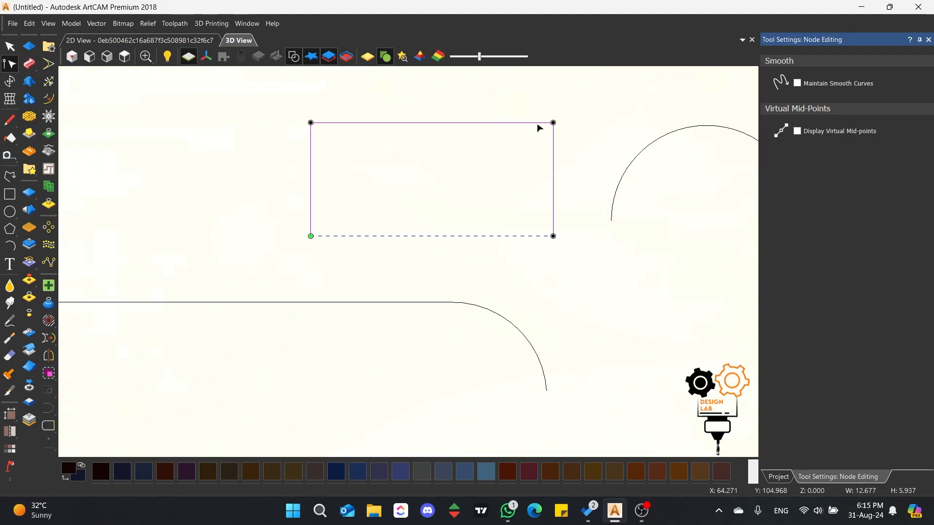
# Reshape the open rectangle's top edge into two adjoining Bezier humps meeting at a central notch, about 4.5 mm in overall height.
pyautogui.press('a')
pyautogui.scroll(-3, 533, 124)
pyautogui.scroll(2, 455, 136)
pyautogui.moveTo(400, 127); pyautogui.dragTo(449, 257)
pyautogui.click(289, 219)
pyautogui.click(292, 224)
pyautogui.press('p')
pyautogui.moveTo(352, 272); pyautogui.dragTo(327, 267)
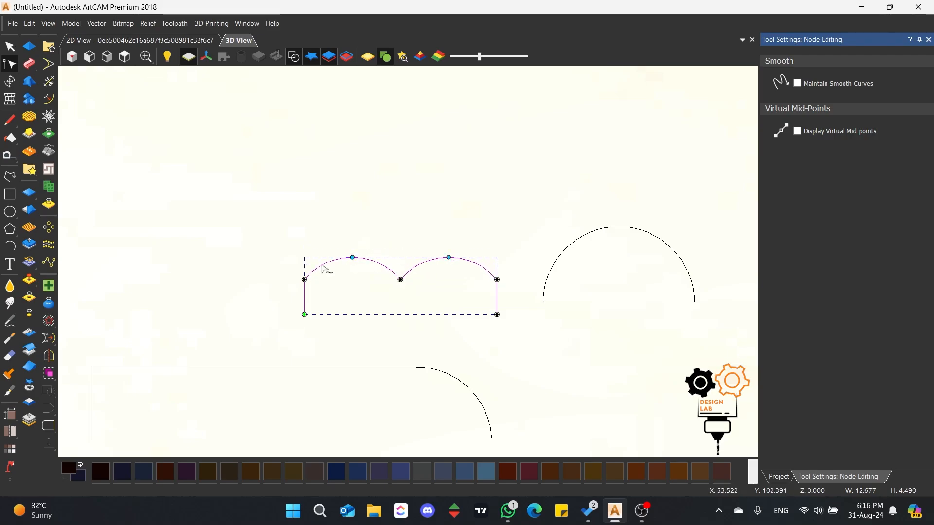
pyautogui.press('b')
pyautogui.moveTo(426, 249); pyautogui.dragTo(417, 237)
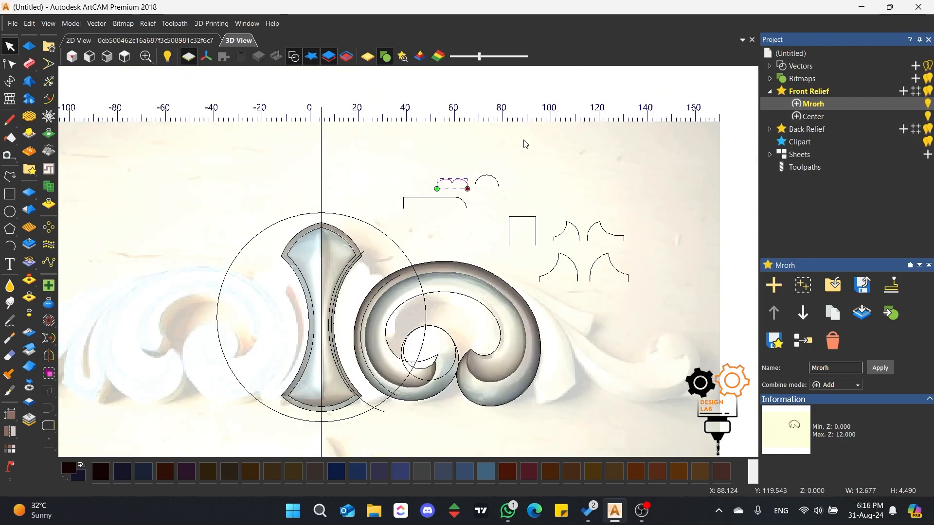
# Draw a rectangle about 17.6 by 4.3 mm above the two-hump profile and delete its bottom edge.
pyautogui.scroll(2, 472, 207)
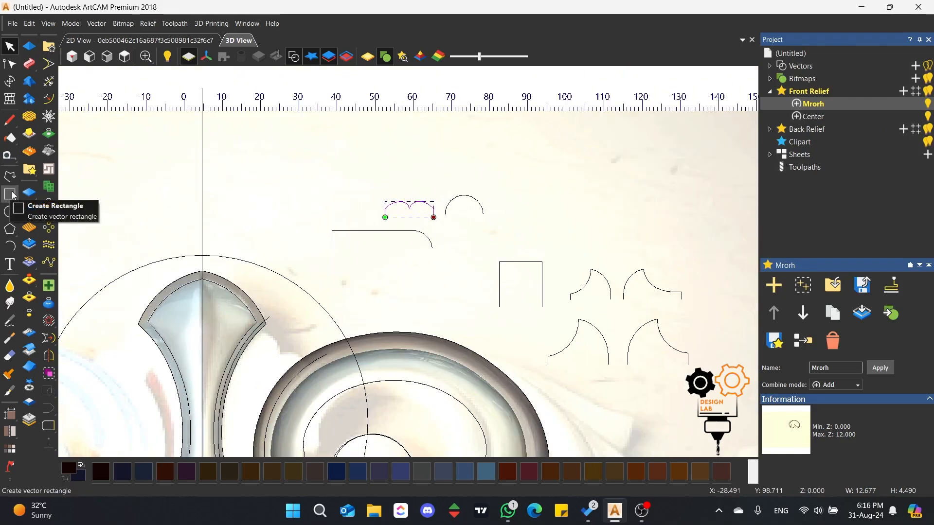
pyautogui.click(10, 195)
pyautogui.moveTo(318, 170); pyautogui.dragTo(385, 187)
pyautogui.click(10, 63)
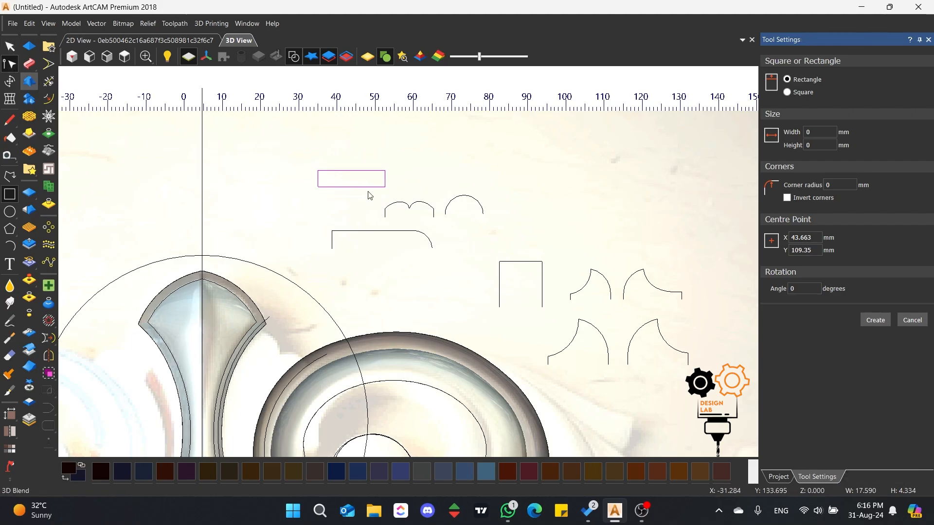
pyautogui.click(353, 187)
pyautogui.press('Escape')
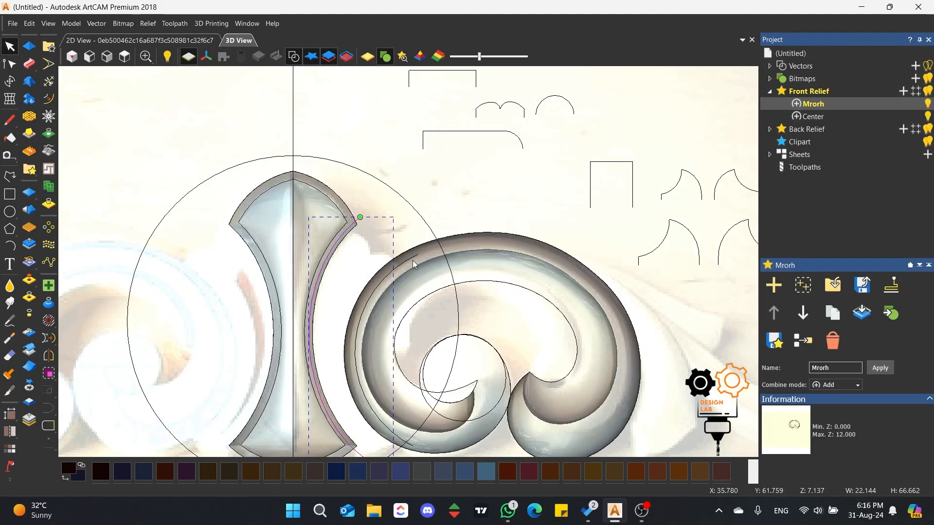
# Set up a Two Rail Sweep along the two arcs between center and scroll, adding the semicircle and the two-hump profile as cross sections.
pyautogui.keyDown('shift'); pyautogui.click(413, 261); pyautogui.keyUp('shift')
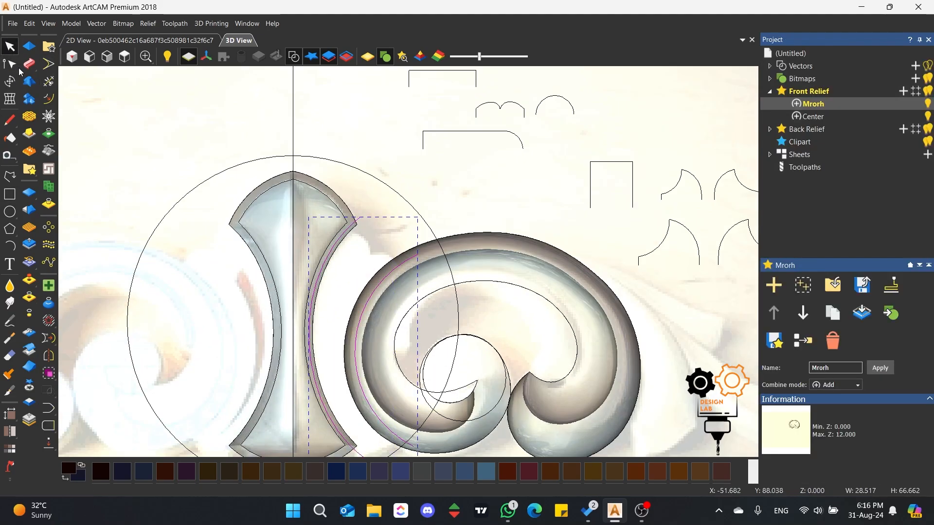
pyautogui.click(29, 63)
pyautogui.click(543, 119)
pyautogui.click(835, 219)
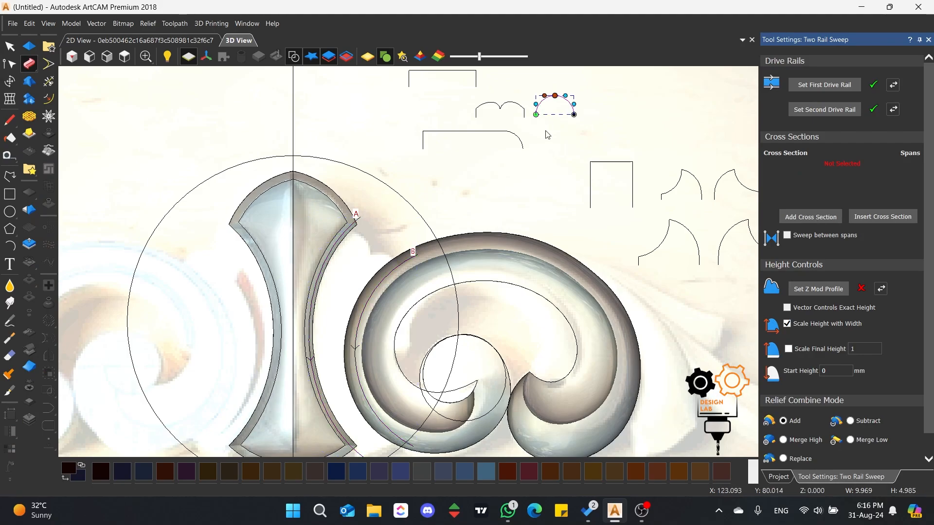
pyautogui.click(518, 108)
pyautogui.click(798, 215)
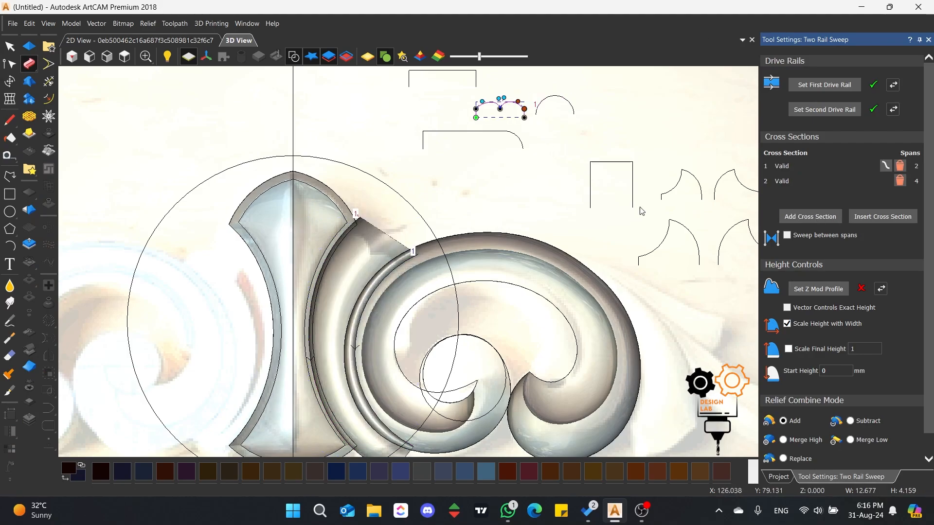
# Reverse the direction of both drive rails so the cross sections swap ends along the sweep.
pyautogui.scroll(-2, 421, 205)
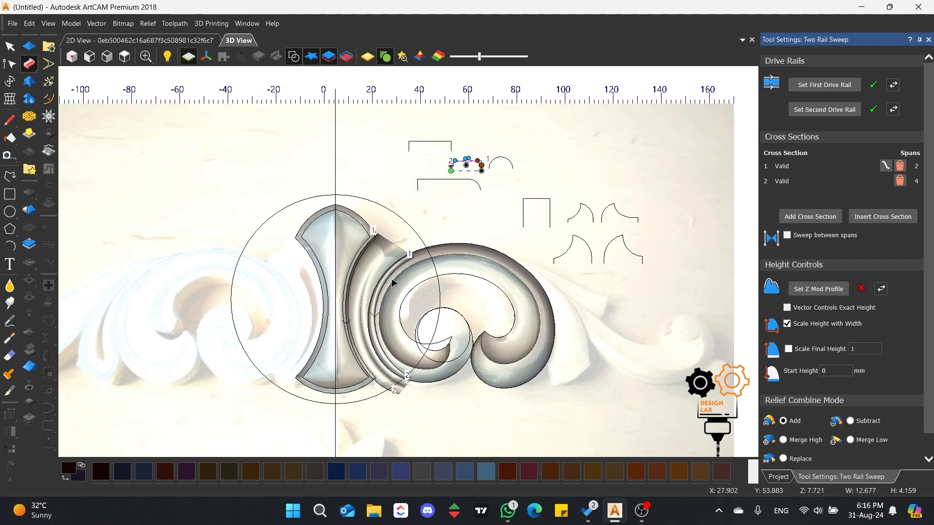
pyautogui.scroll(2, 382, 363)
pyautogui.scroll(-1, 428, 166)
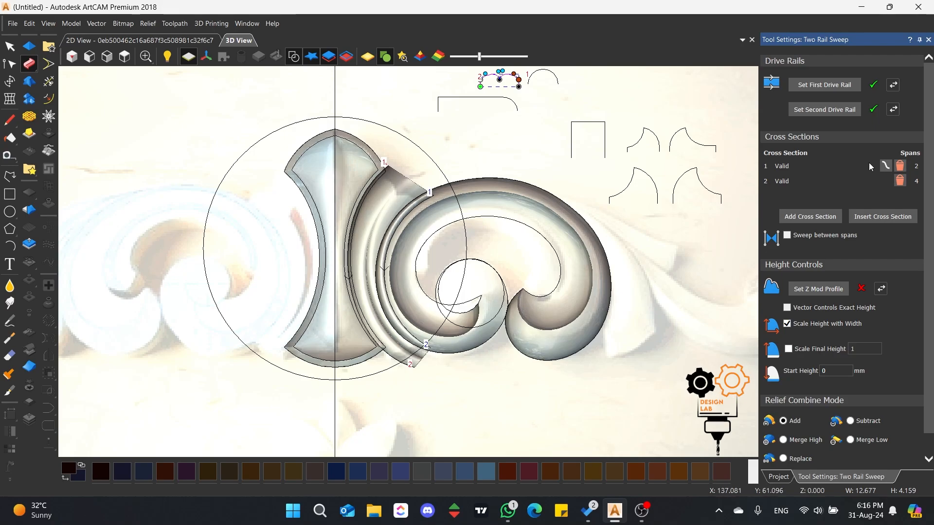
pyautogui.click(894, 85)
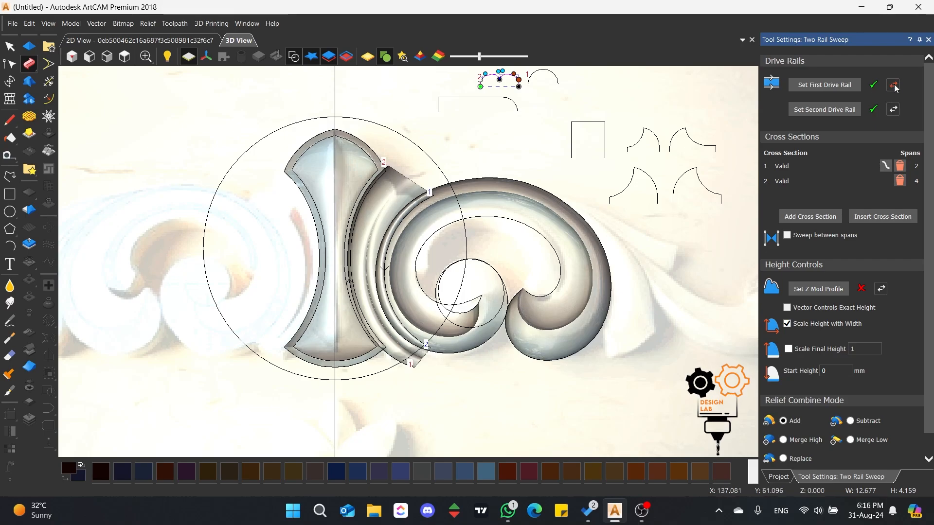
pyautogui.click(897, 109)
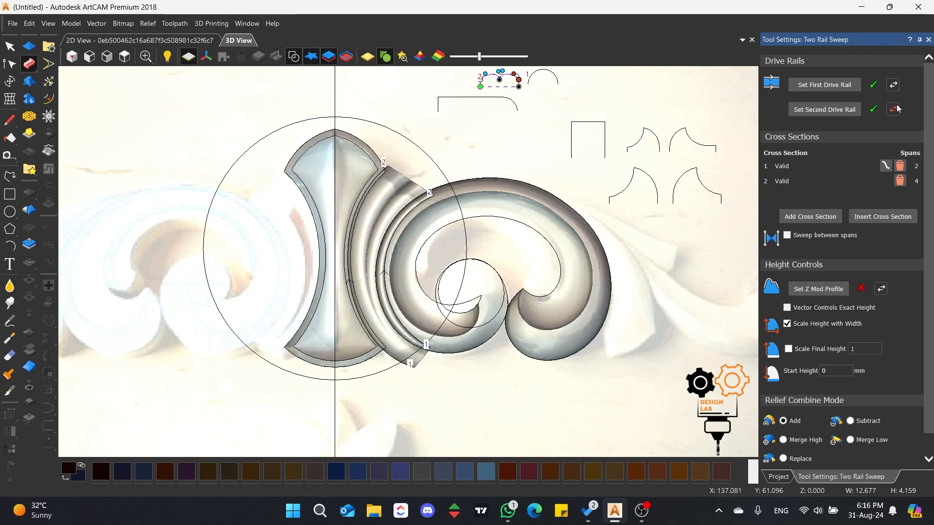
pyautogui.scroll(1, 409, 180)
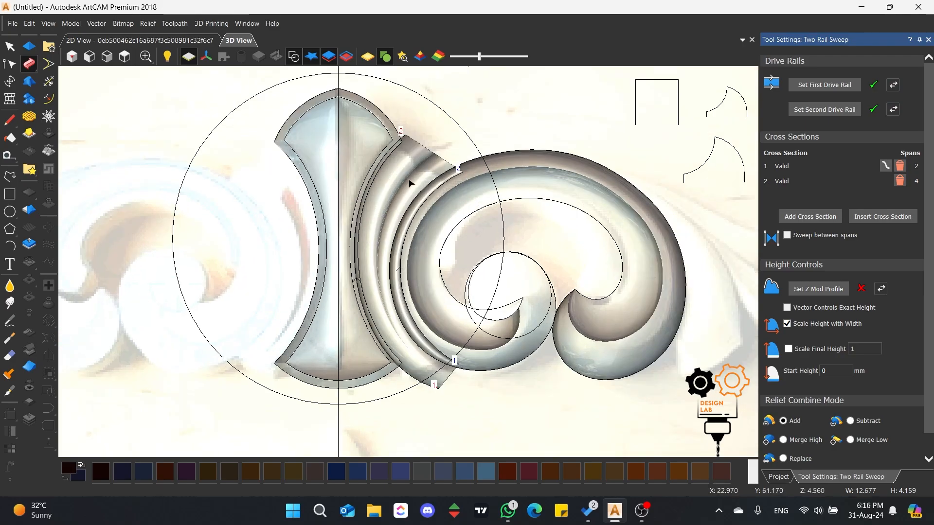
pyautogui.scroll(2, 401, 214)
pyautogui.scroll(-1, 401, 243)
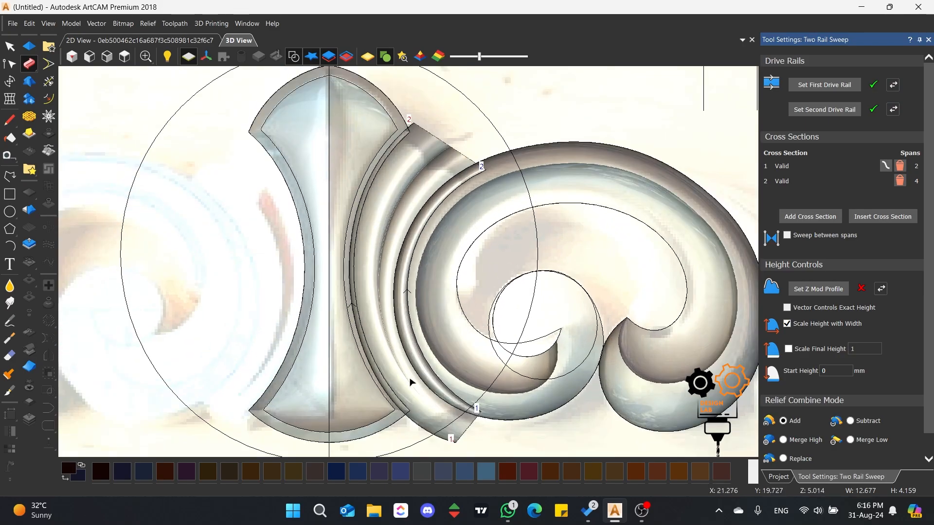
# Hide the vectors, inspect the sweep preview from an angle, and set its relief combine mode to Merge High.
pyautogui.moveTo(472, 248); pyautogui.dragTo(498, 112)
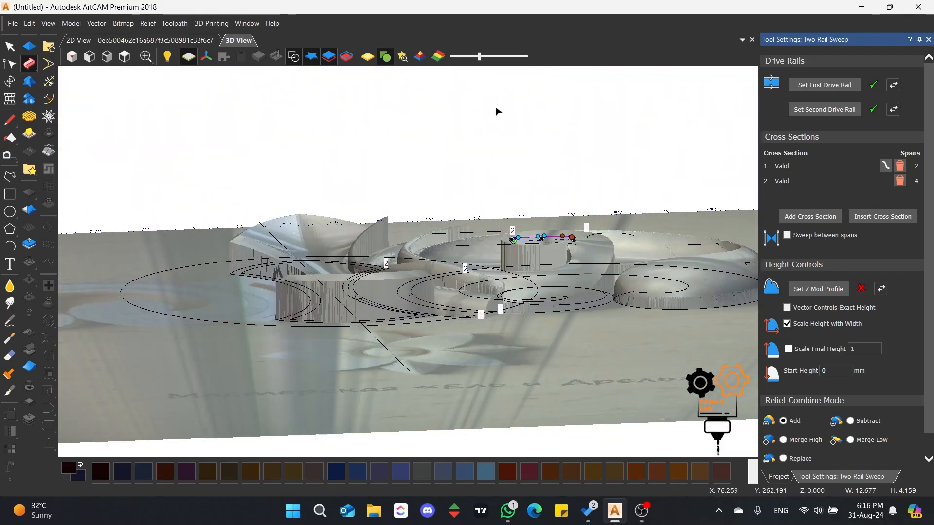
pyautogui.click(294, 53)
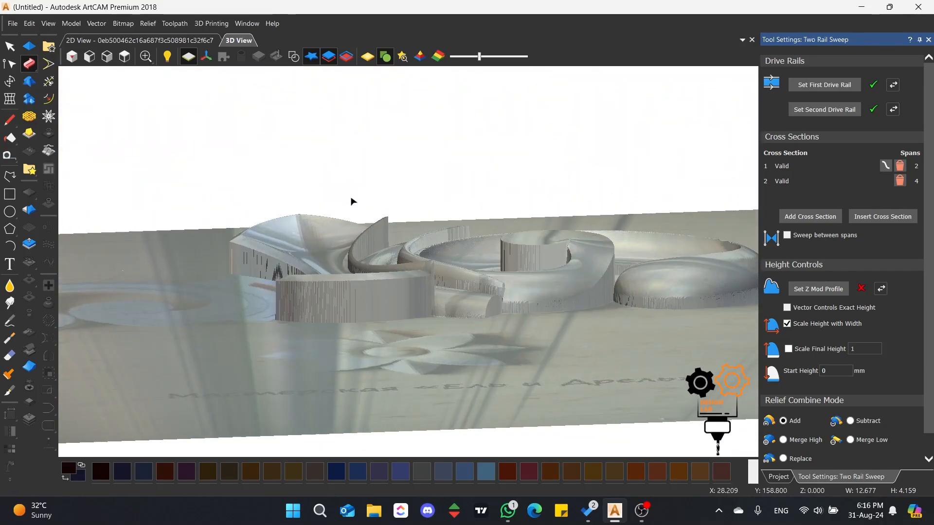
pyautogui.moveTo(352, 202); pyautogui.dragTo(381, 269)
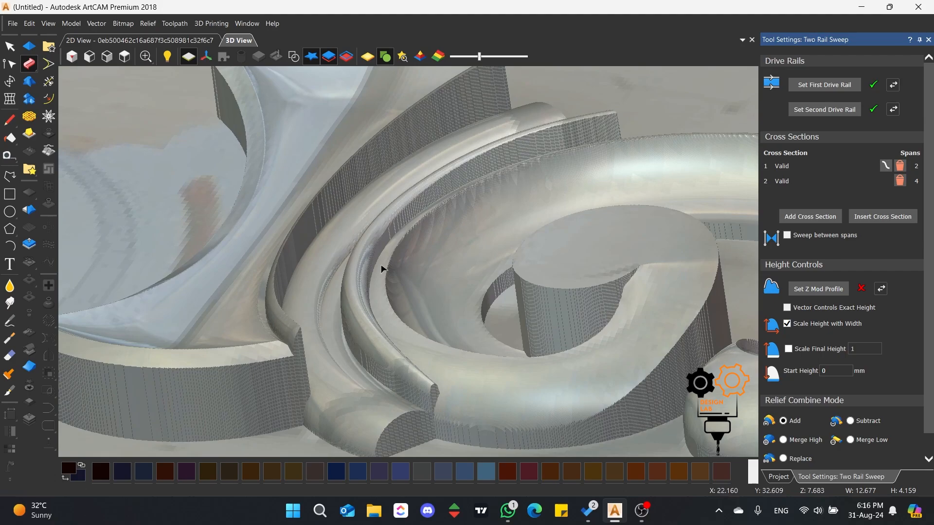
pyautogui.scroll(-1, 844, 404)
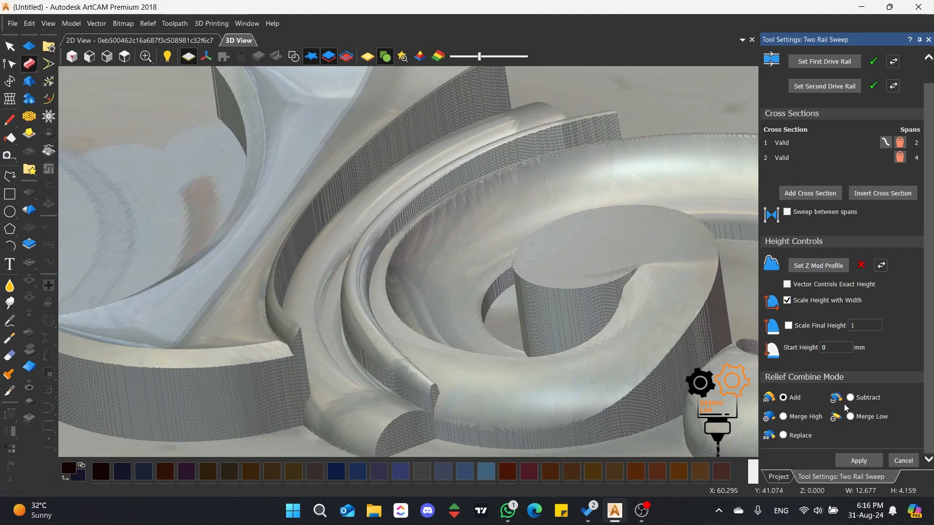
pyautogui.click(783, 418)
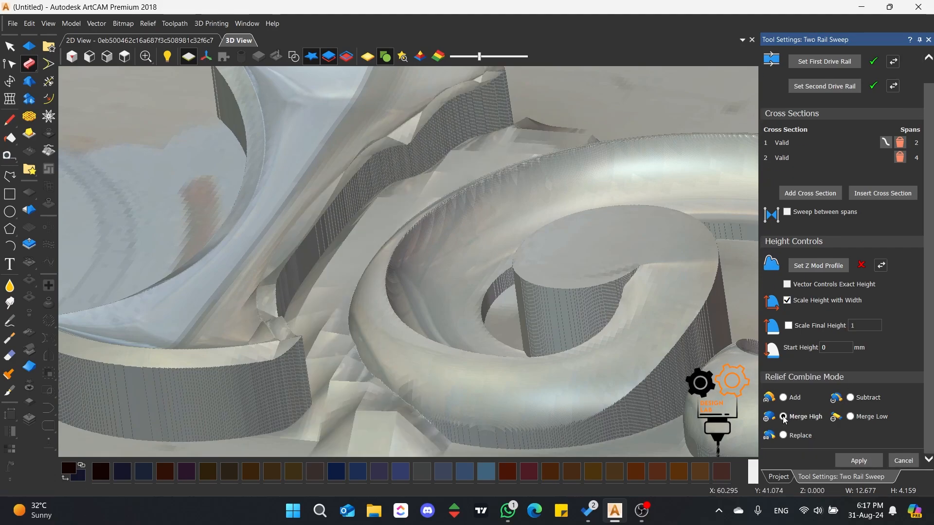
pyautogui.scroll(-3, 404, 236)
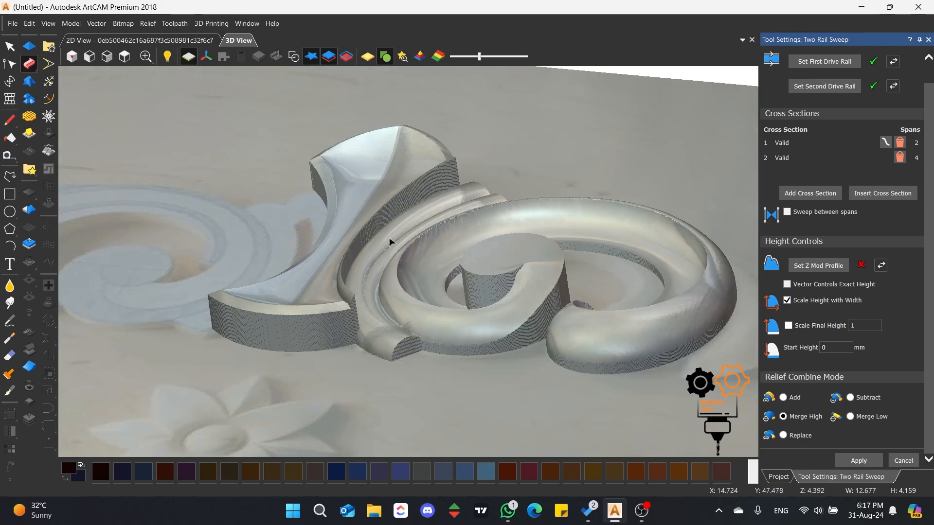
pyautogui.scroll(3, 390, 241)
pyautogui.scroll(-2, 410, 250)
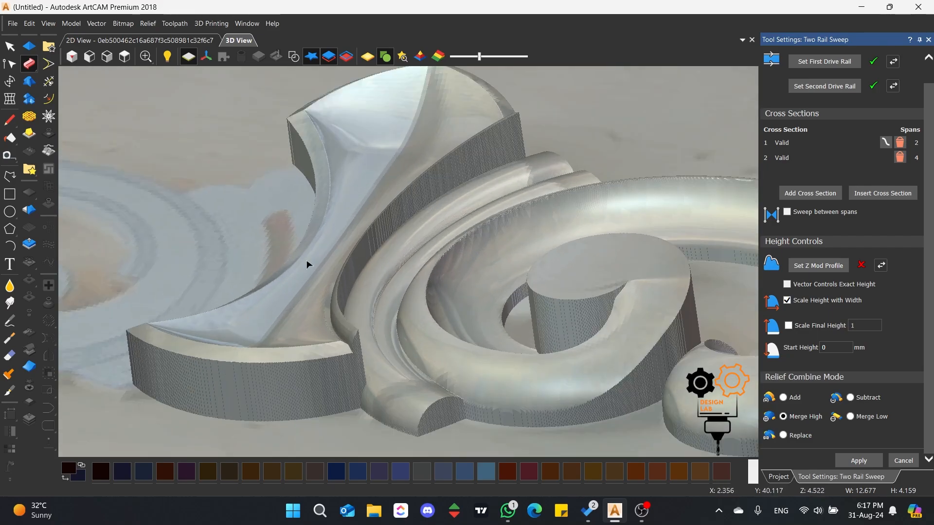
pyautogui.scroll(-2, 309, 241)
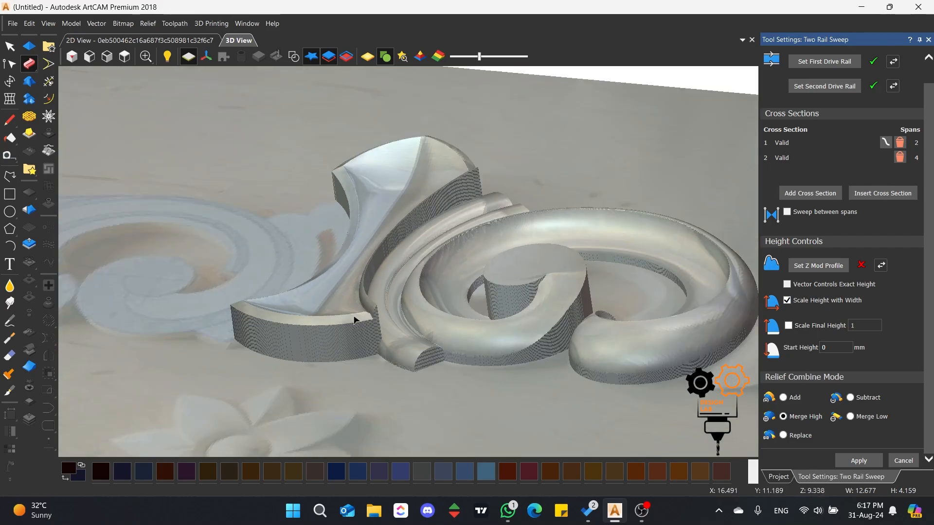
# Try the Subtract combine mode on the Mrorh relief layer and set it to Merge High.
pyautogui.scroll(2, 350, 261)
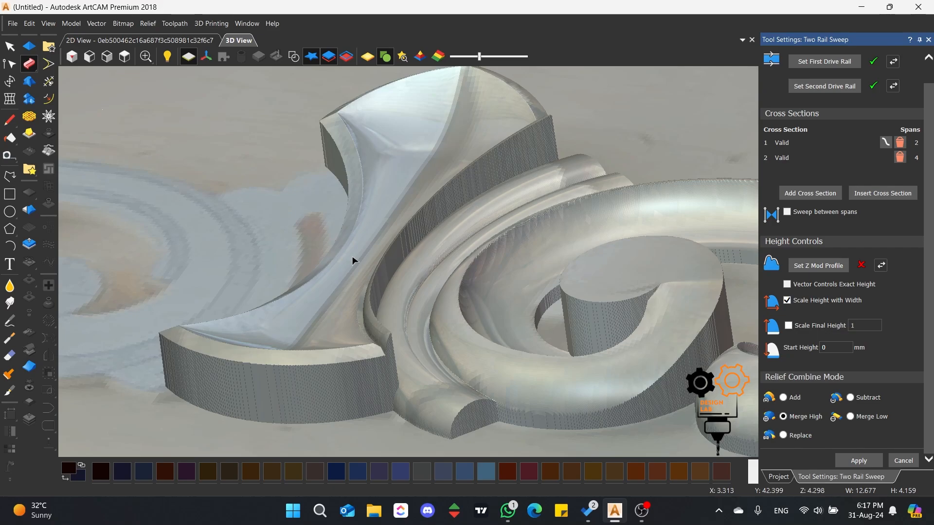
pyautogui.click(780, 477)
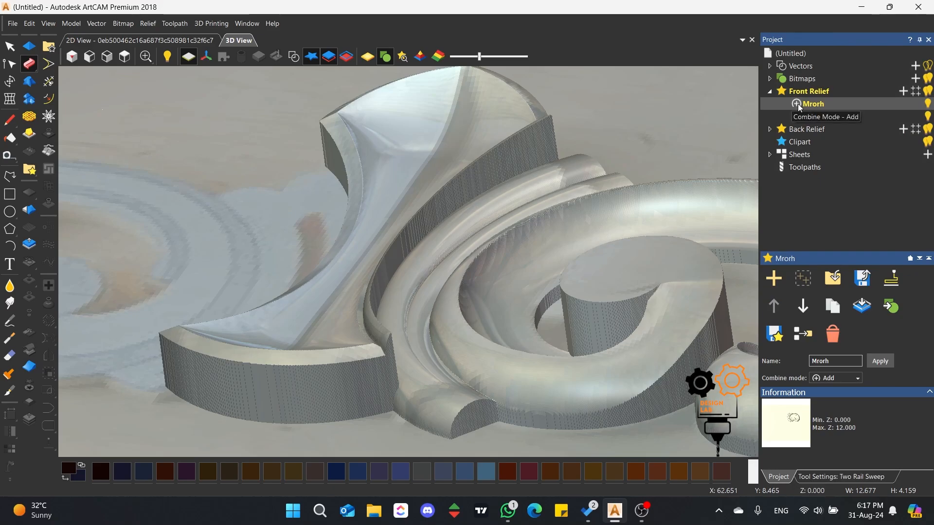
pyautogui.click(797, 104)
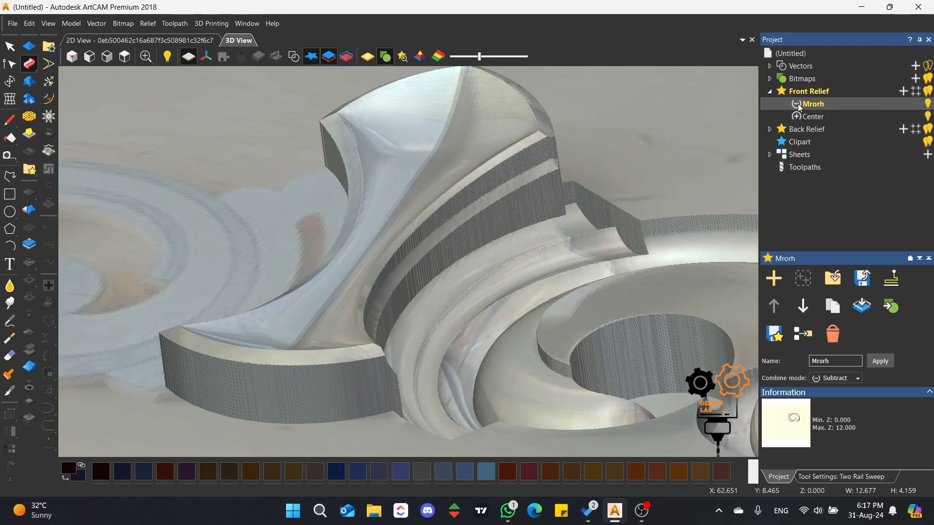
pyautogui.click(796, 103)
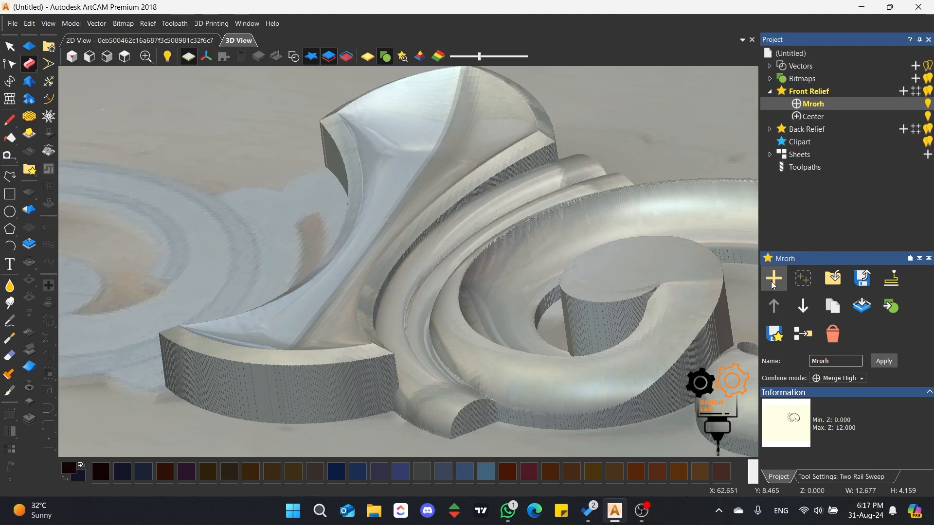
pyautogui.click(854, 378)
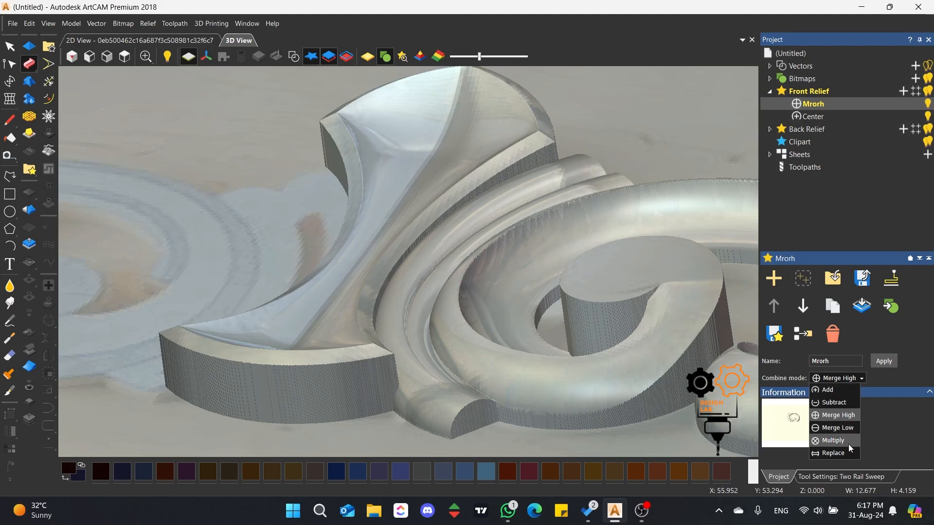
pyautogui.click(842, 415)
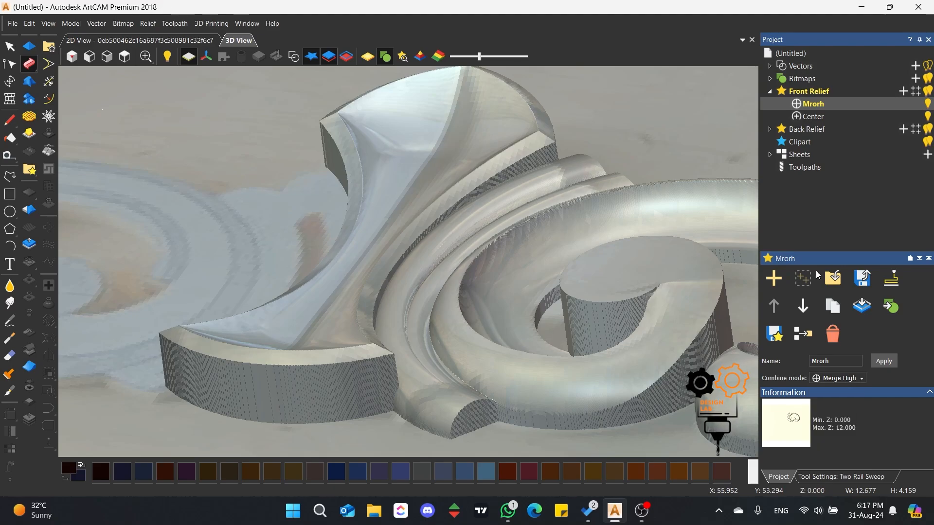
# Cycle the Mrorh layer through the other combine modes back to Merge High and examine how the sweep blends with the scroll.
pyautogui.click(797, 105)
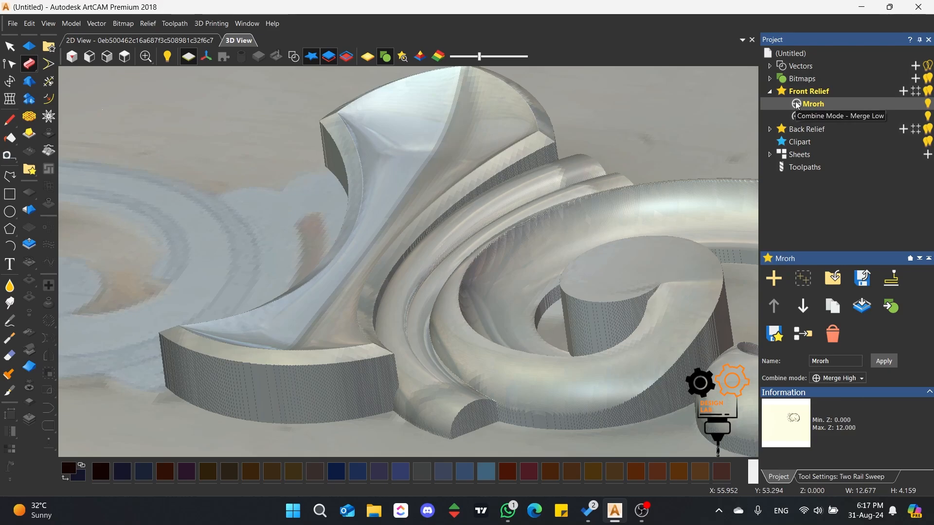
pyautogui.click(854, 379)
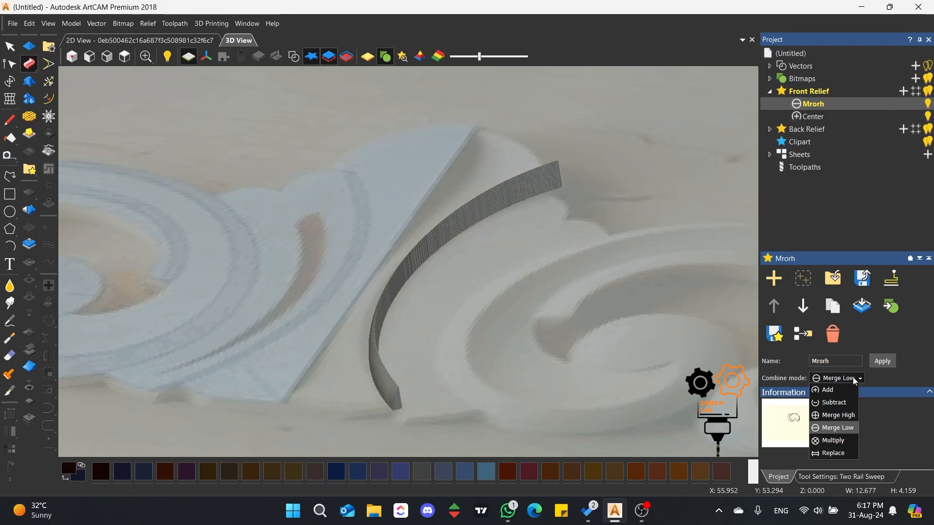
pyautogui.click(797, 104)
pyautogui.click(798, 104)
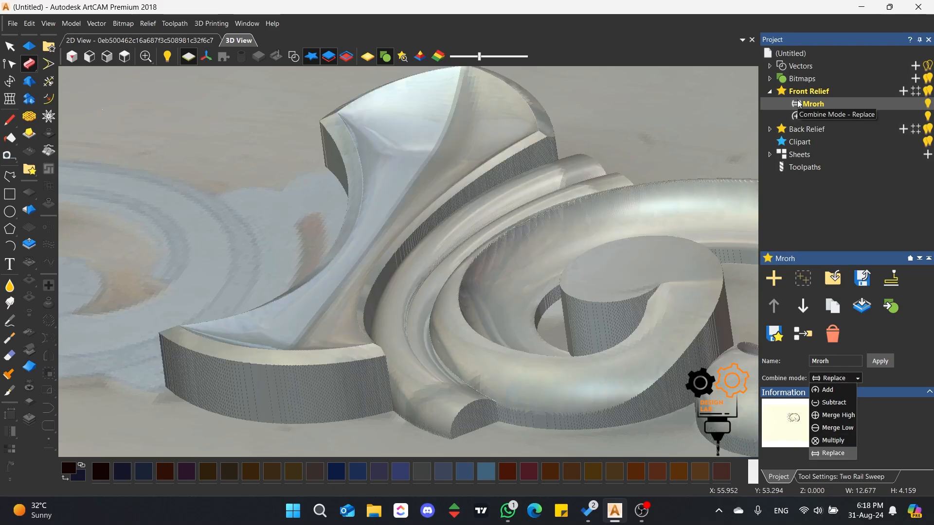
pyautogui.click(799, 104)
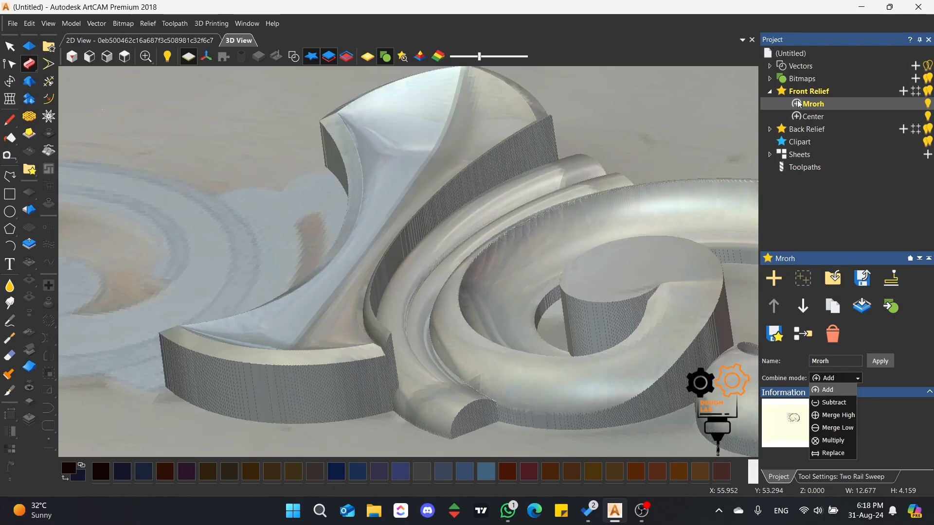
pyautogui.click(799, 104)
pyautogui.click(799, 104)
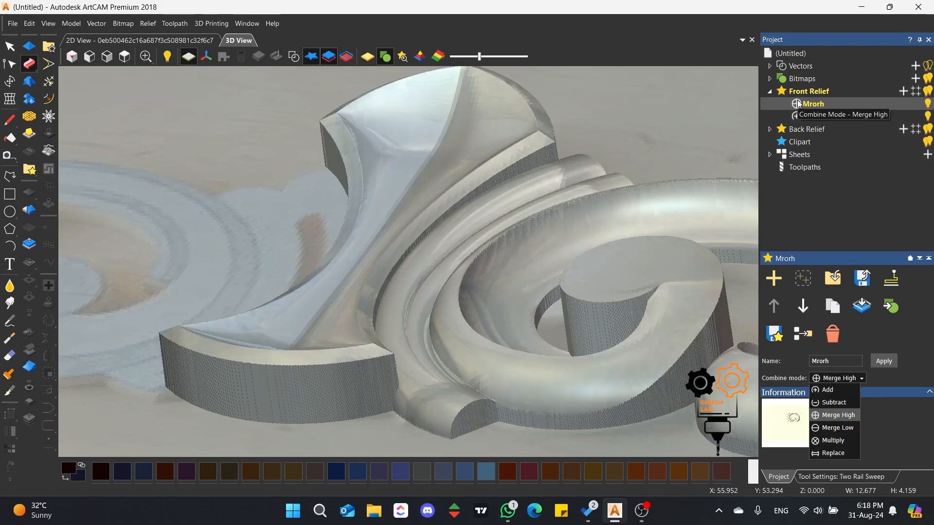
pyautogui.click(862, 379)
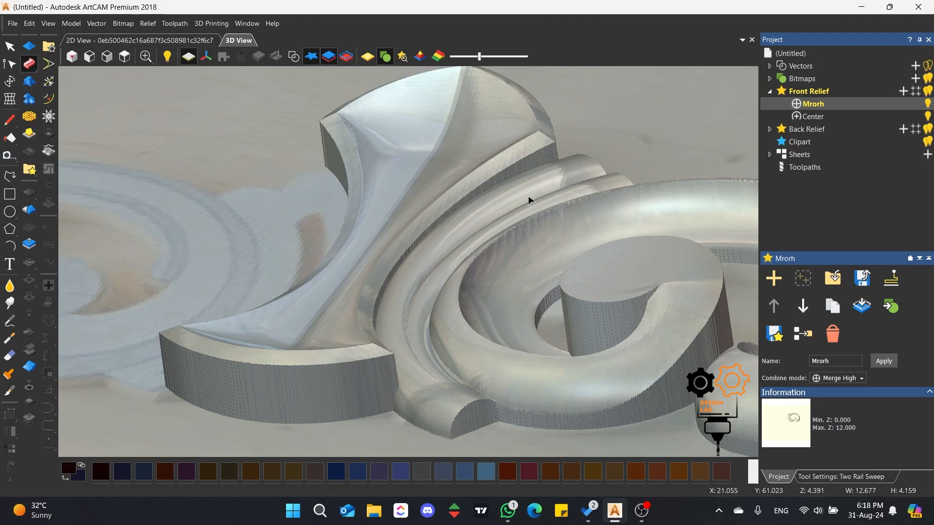
pyautogui.scroll(-6, 482, 262)
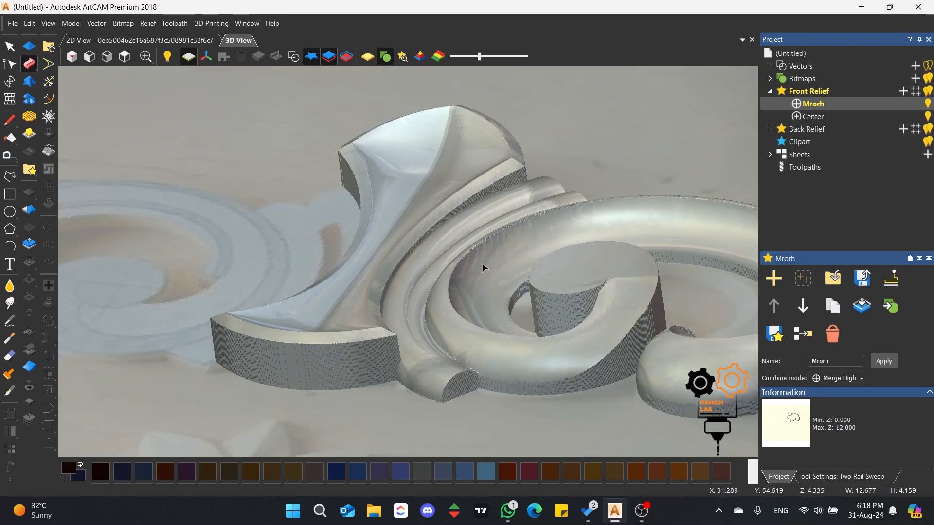
pyautogui.scroll(3, 423, 288)
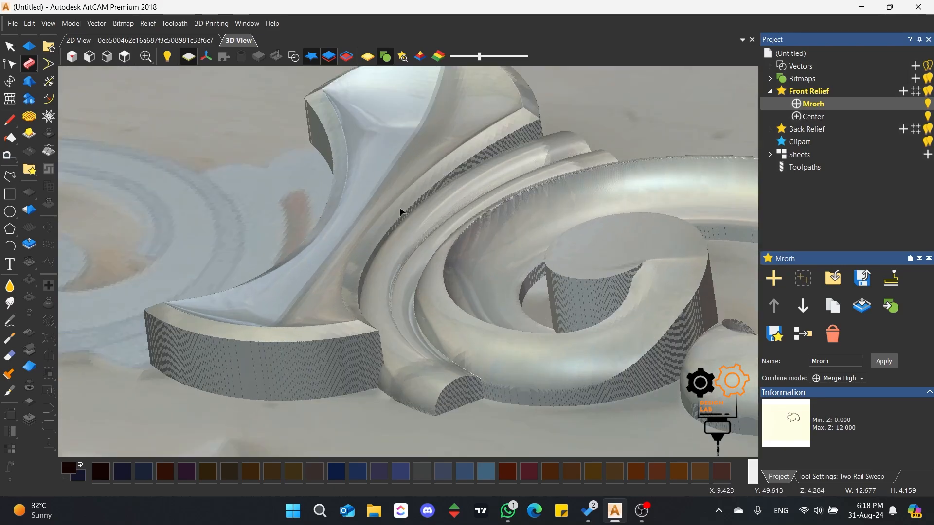
pyautogui.scroll(2, 481, 292)
pyautogui.scroll(-4, 492, 250)
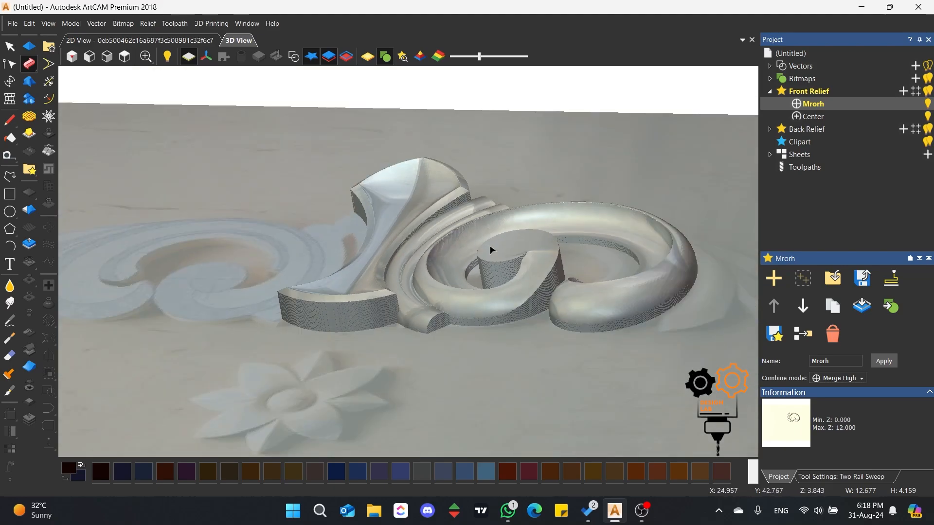
pyautogui.scroll(3, 538, 252)
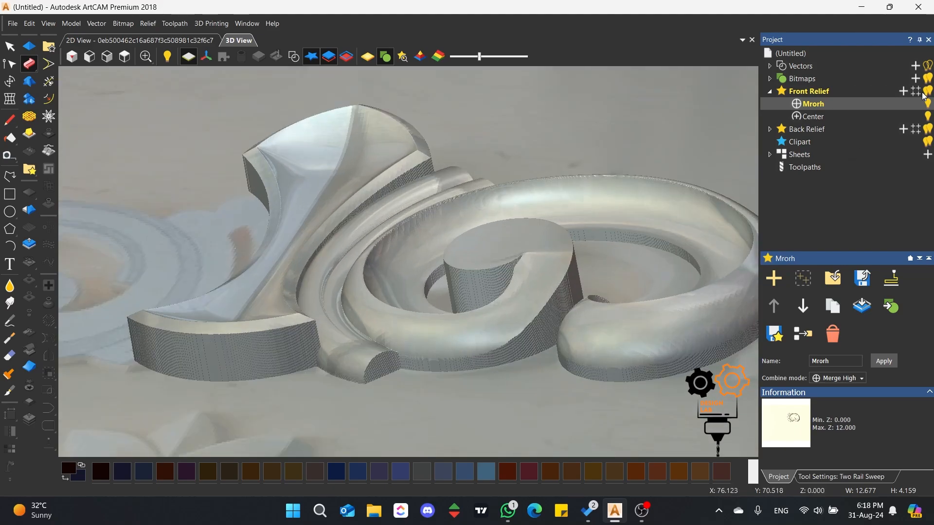
# Add a front relief layer named Center Side and set its combine mode to Merge High.
pyautogui.click(903, 91)
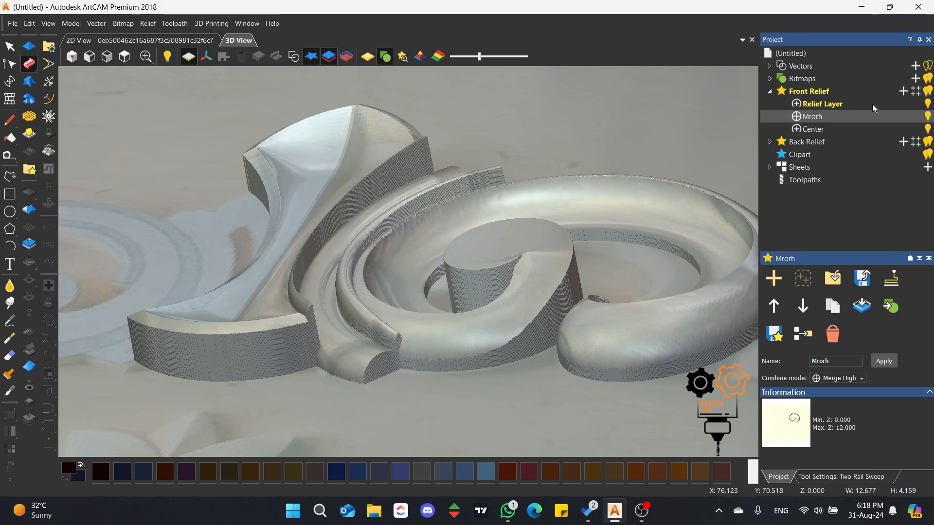
pyautogui.click(819, 105)
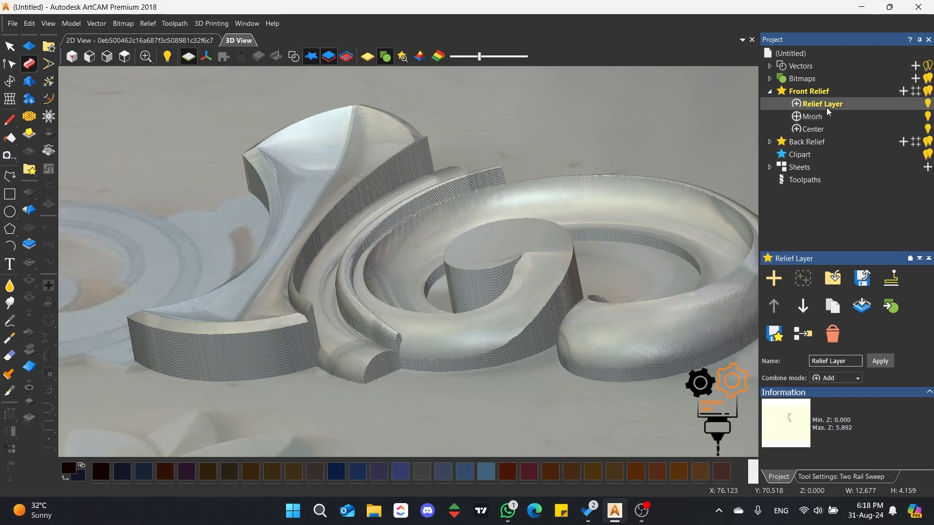
pyautogui.write('Cen')
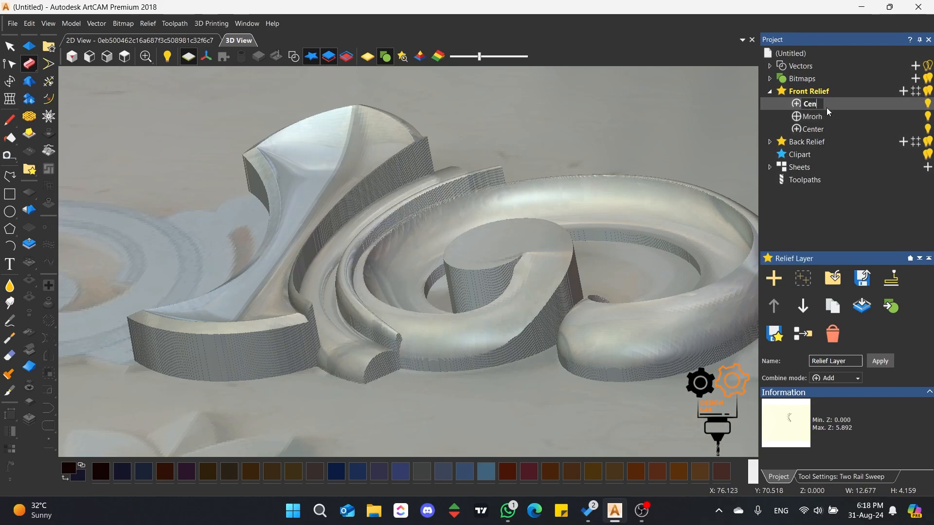
pyautogui.write('ter Side')
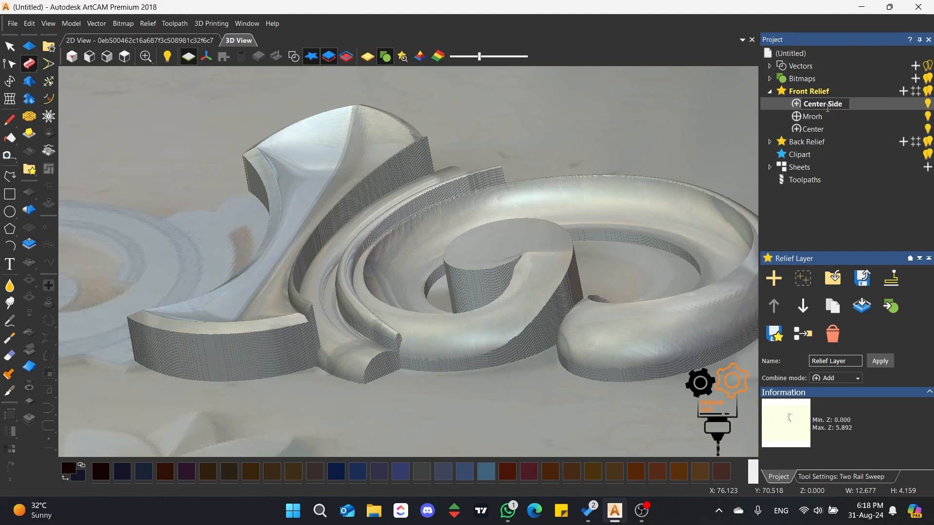
pyautogui.press('Return')
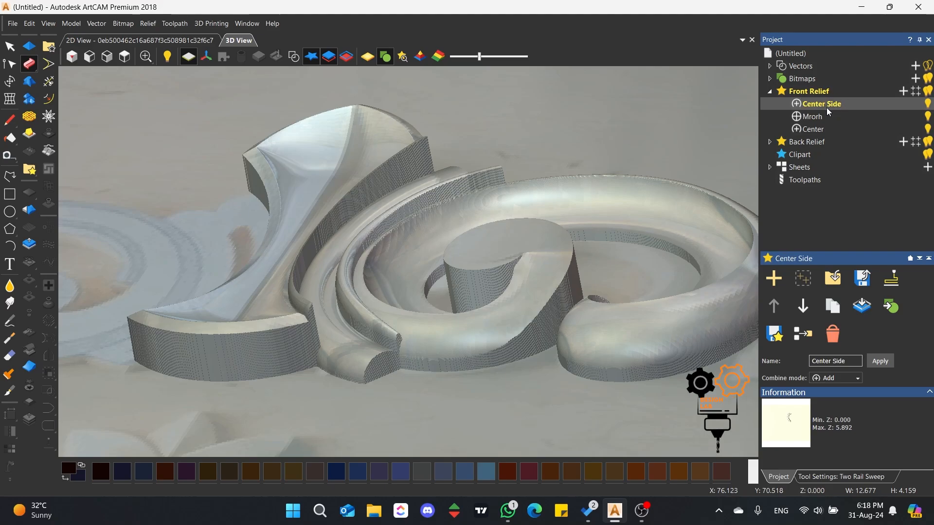
pyautogui.click(797, 106)
pyautogui.click(798, 106)
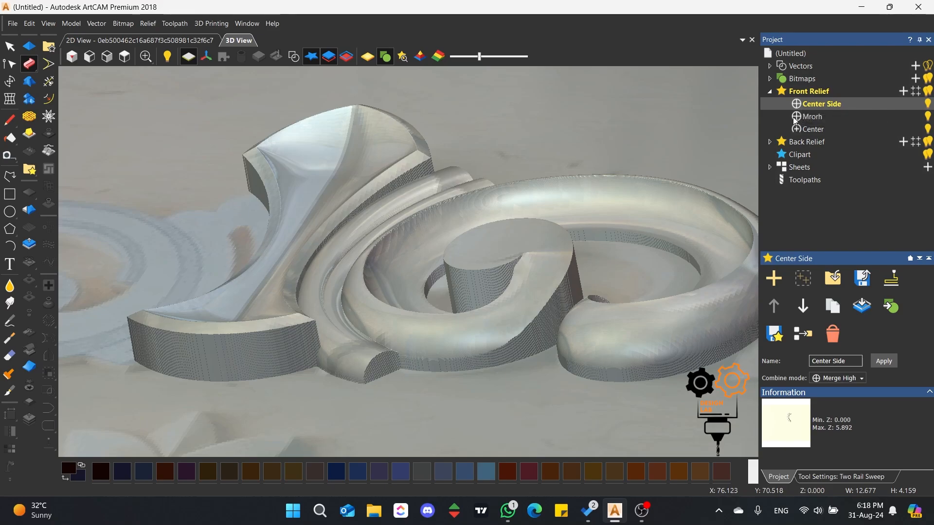
# Set the Mrorh layer's combine mode to Add and inspect the joint between the side piece and the scroll.
pyautogui.click(795, 118)
pyautogui.click(795, 118)
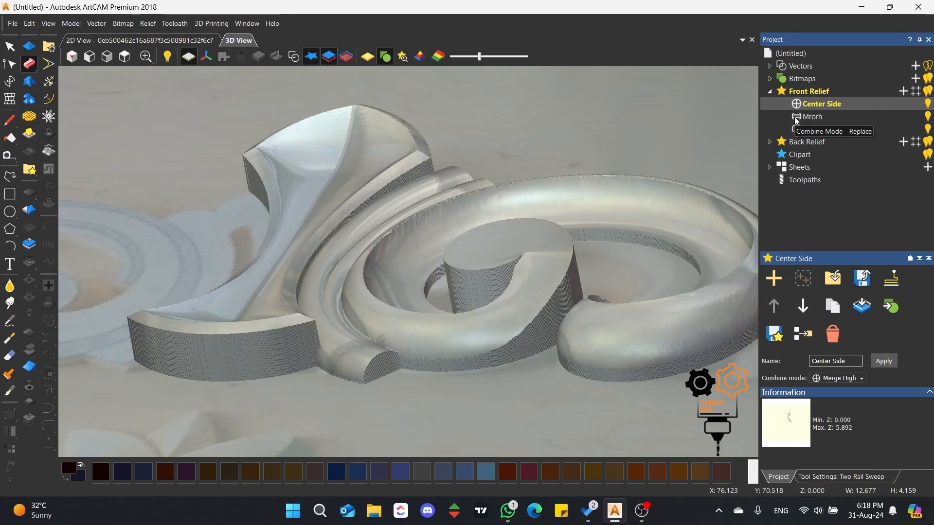
pyautogui.click(795, 118)
pyautogui.scroll(-3, 432, 254)
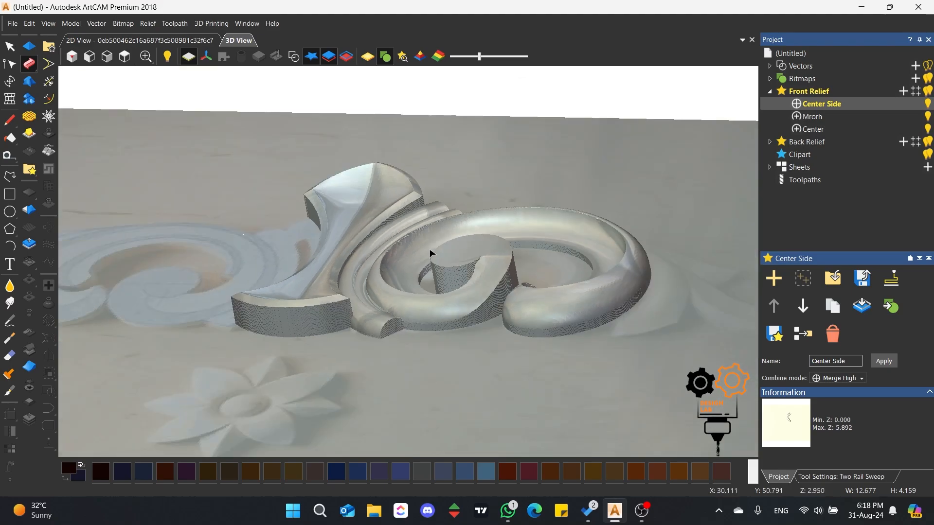
pyautogui.scroll(4, 398, 226)
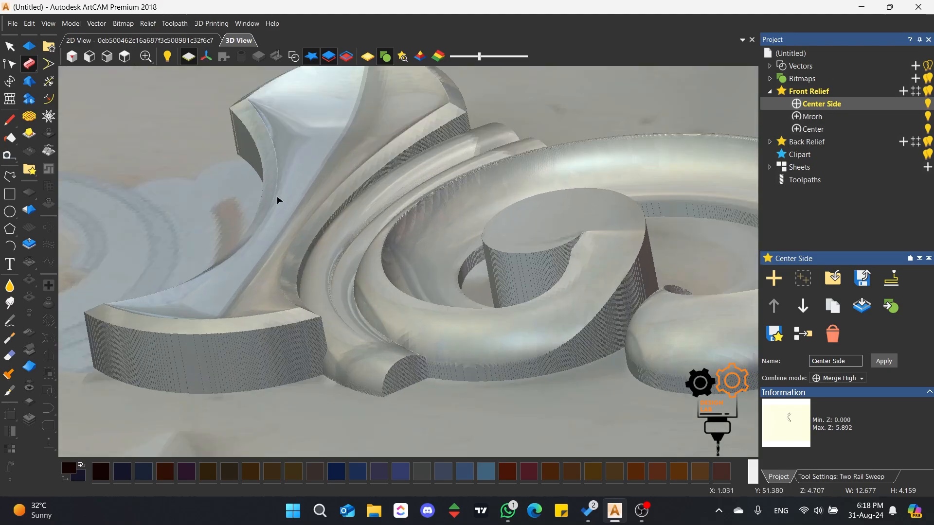
pyautogui.scroll(2, 346, 219)
pyautogui.scroll(2, 532, 256)
pyautogui.moveTo(531, 252); pyautogui.dragTo(469, 227)
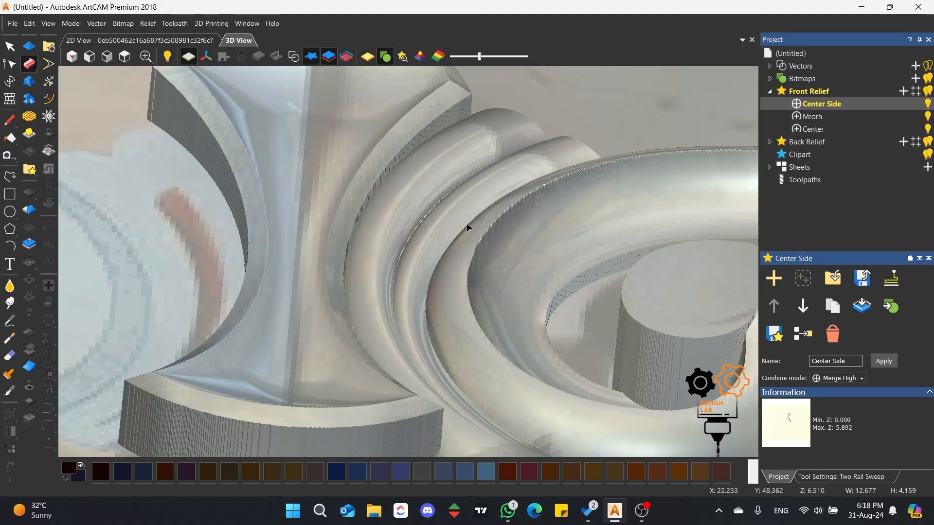
pyautogui.scroll(-2, 437, 231)
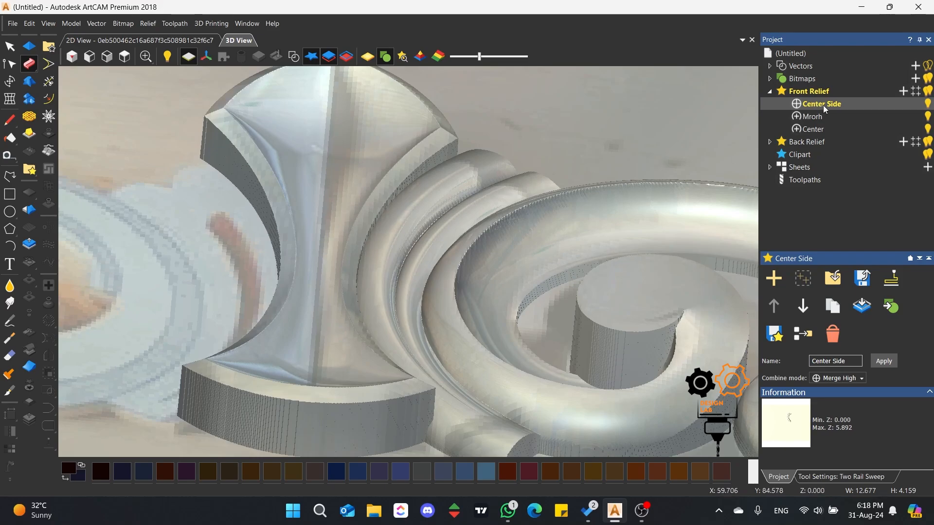
# Try the Center Side layer below Mrorh, inspect the blend, and restore the original layer order.
pyautogui.moveTo(823, 105); pyautogui.dragTo(824, 123)
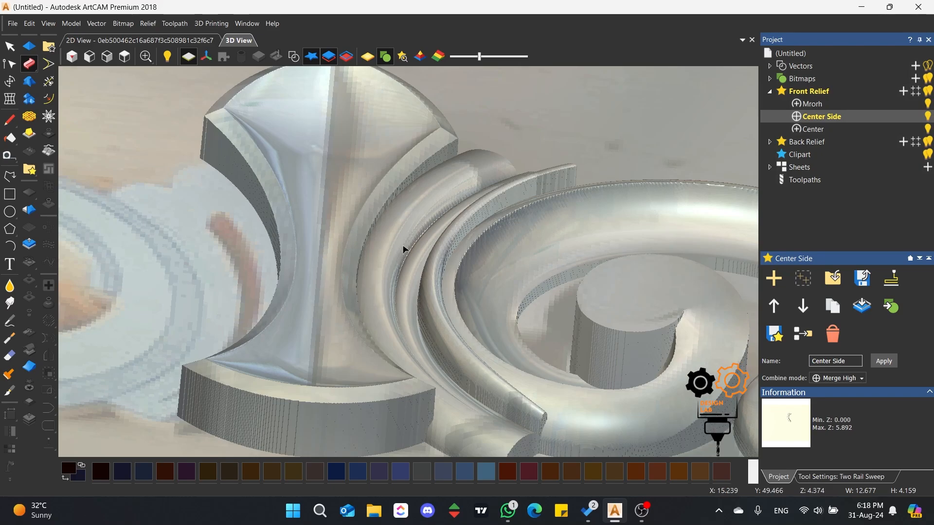
pyautogui.scroll(-4, 475, 236)
pyautogui.scroll(2, 475, 288)
pyautogui.moveTo(432, 241); pyautogui.dragTo(440, 224)
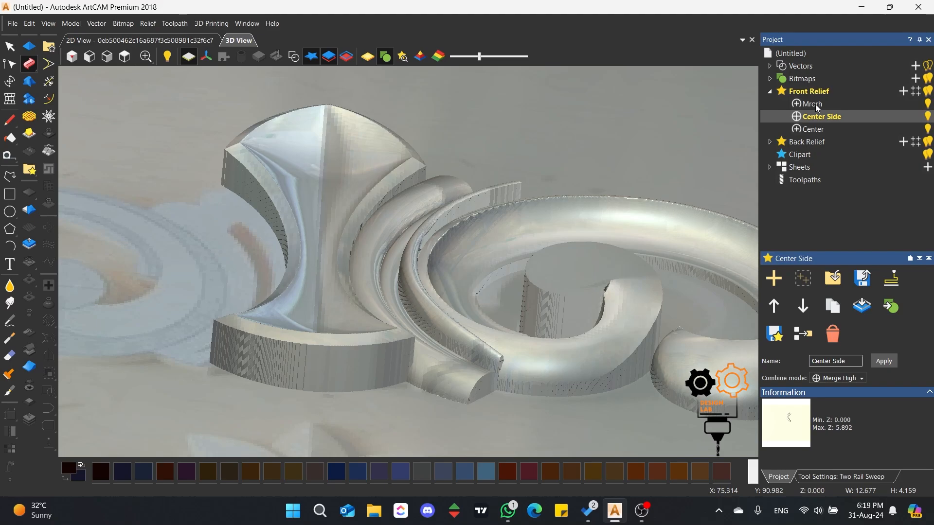
pyautogui.moveTo(817, 106); pyautogui.dragTo(817, 118)
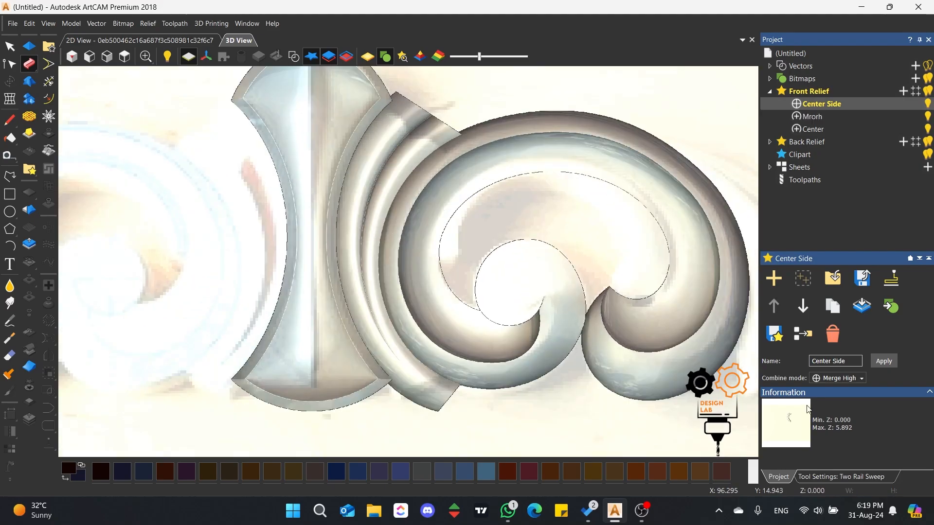
# Apply the Two Rail Sweep to the Center Side layer, close the tool, and check the relief from an angle and from above.
pyautogui.click(839, 477)
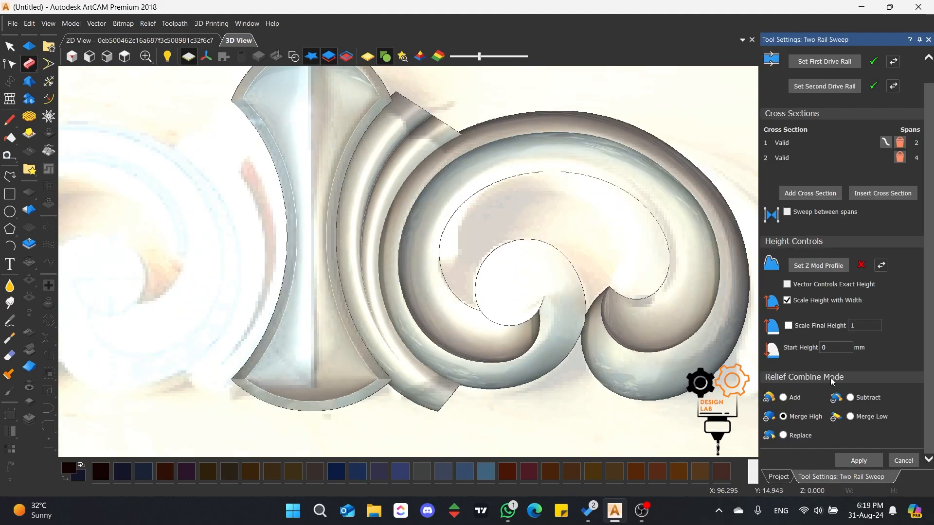
pyautogui.click(858, 461)
pyautogui.click(903, 460)
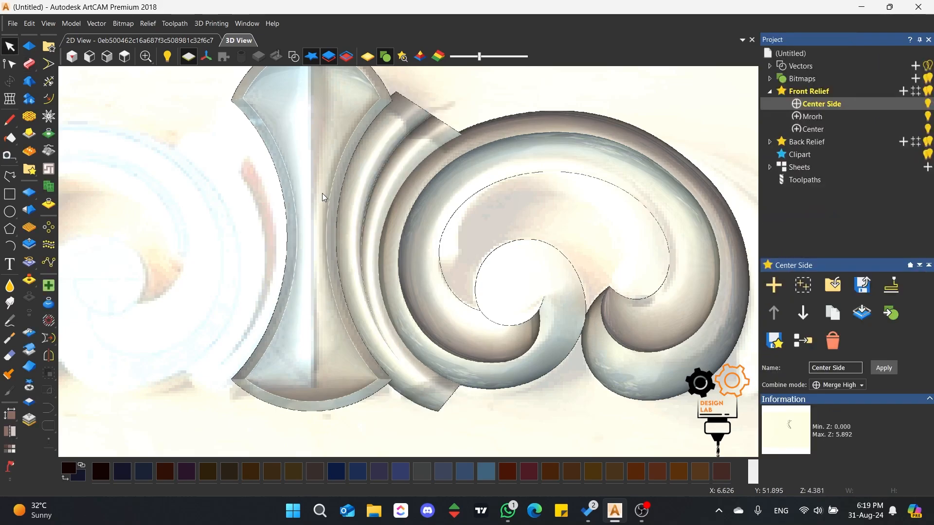
pyautogui.moveTo(323, 197); pyautogui.dragTo(478, 287)
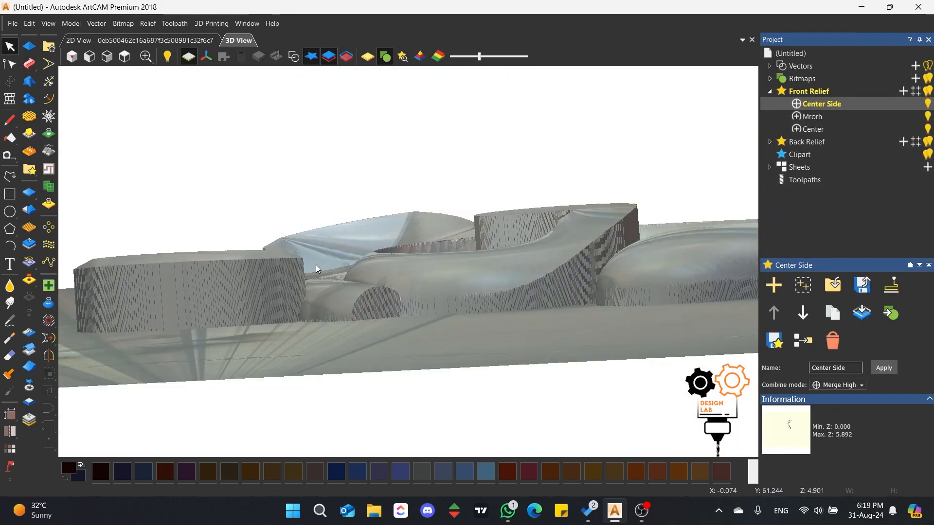
pyautogui.moveTo(366, 267); pyautogui.dragTo(383, 247)
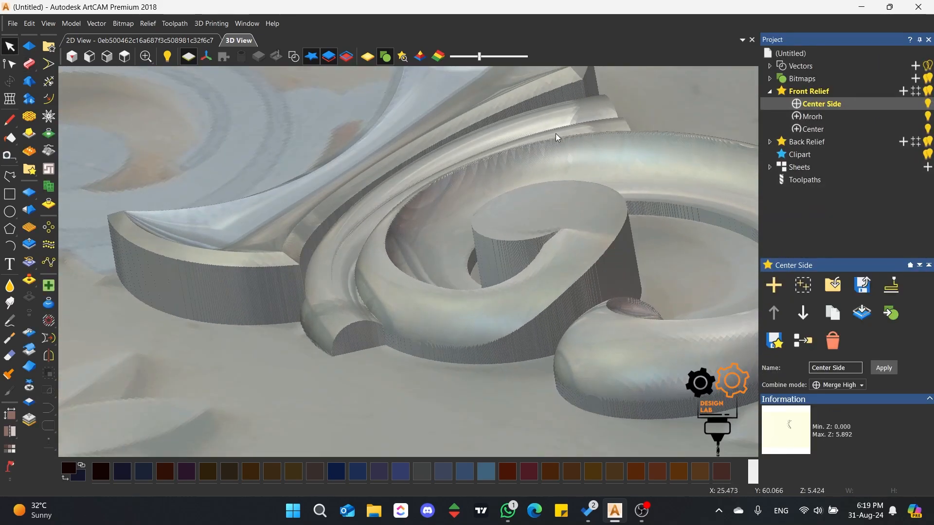
pyautogui.moveTo(555, 133); pyautogui.dragTo(314, 199)
pyautogui.moveTo(385, 337); pyautogui.dragTo(135, 74)
pyautogui.click(125, 57)
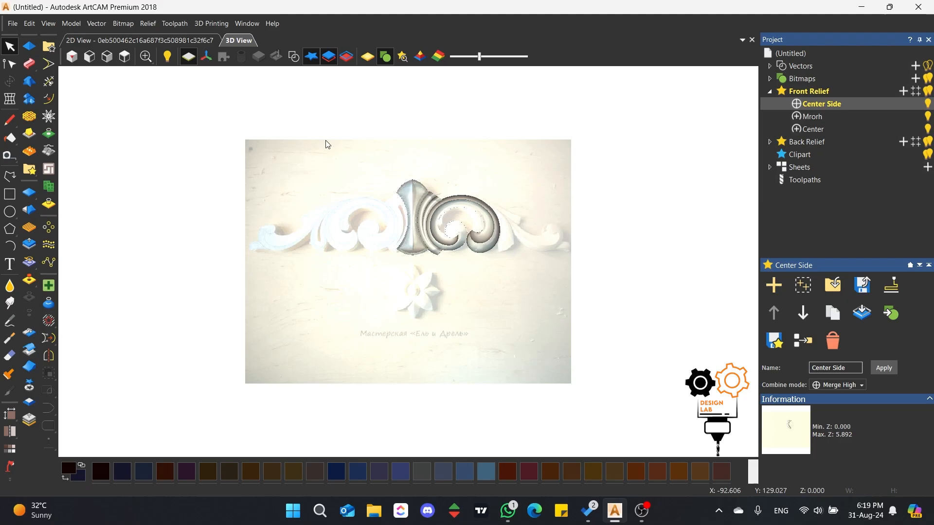
# Draw a closed polyline, about 26 by 19 mm, over the square upper end of the Center Side piece, with its lower edge crossing both ridges.
pyautogui.scroll(5, 433, 219)
pyautogui.scroll(2, 448, 224)
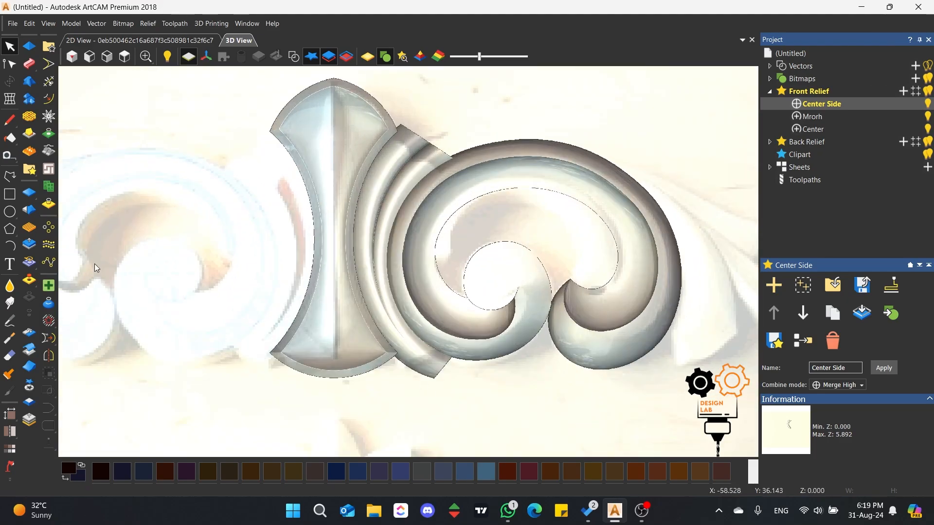
pyautogui.click(9, 176)
pyautogui.scroll(3, 413, 175)
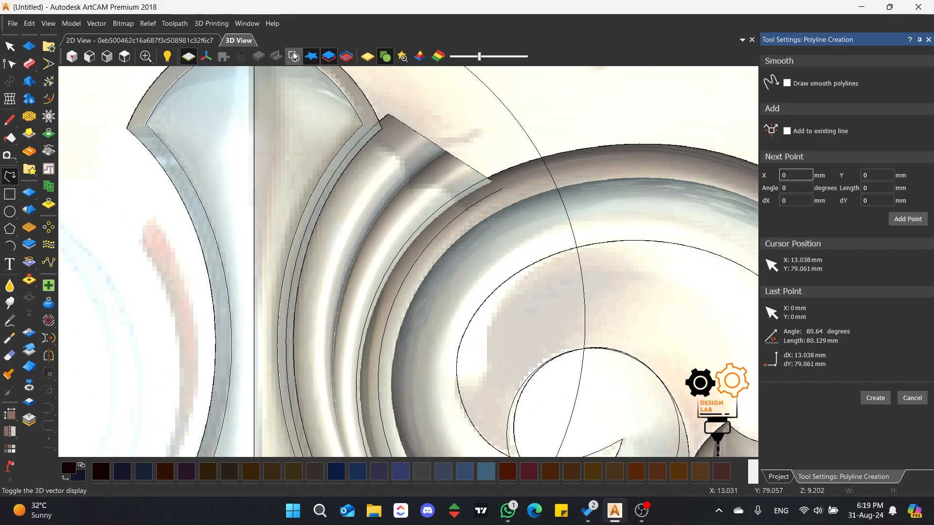
pyautogui.scroll(1, 219, 195)
pyautogui.scroll(-2, 357, 97)
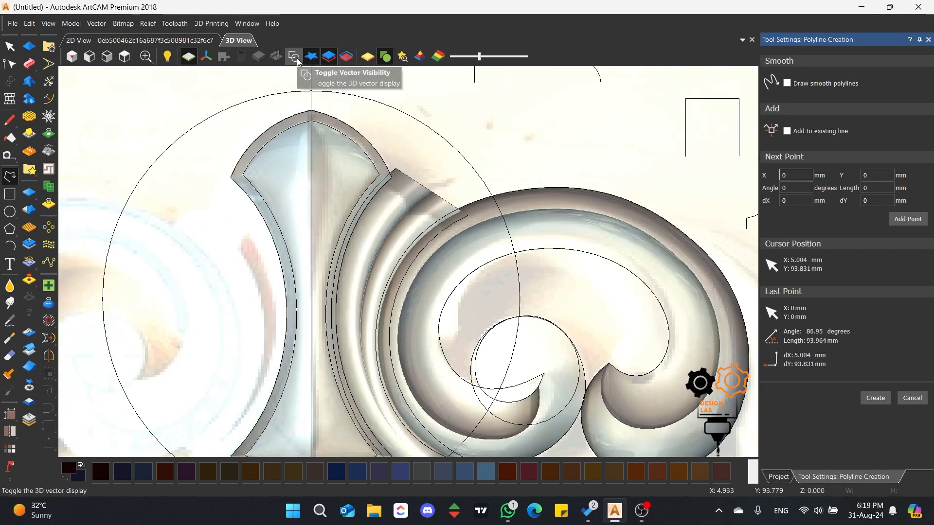
pyautogui.scroll(3, 433, 224)
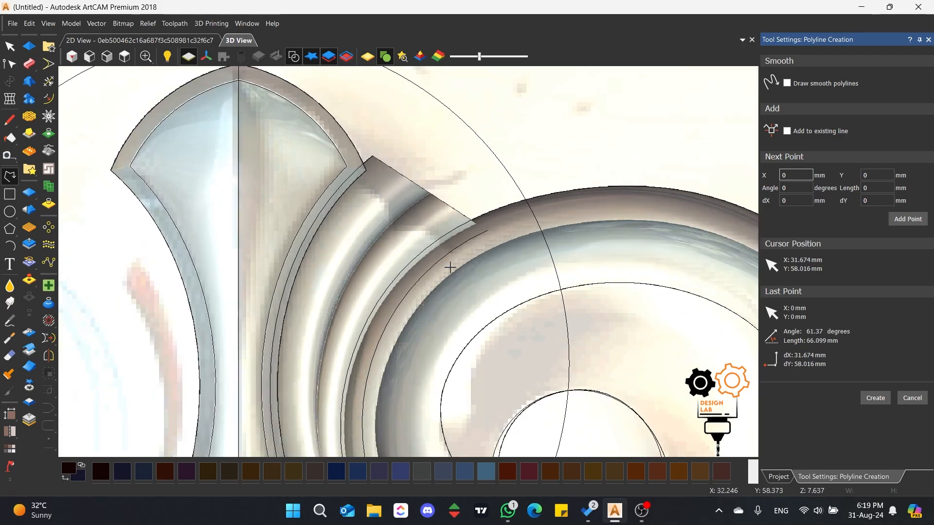
pyautogui.click(453, 264)
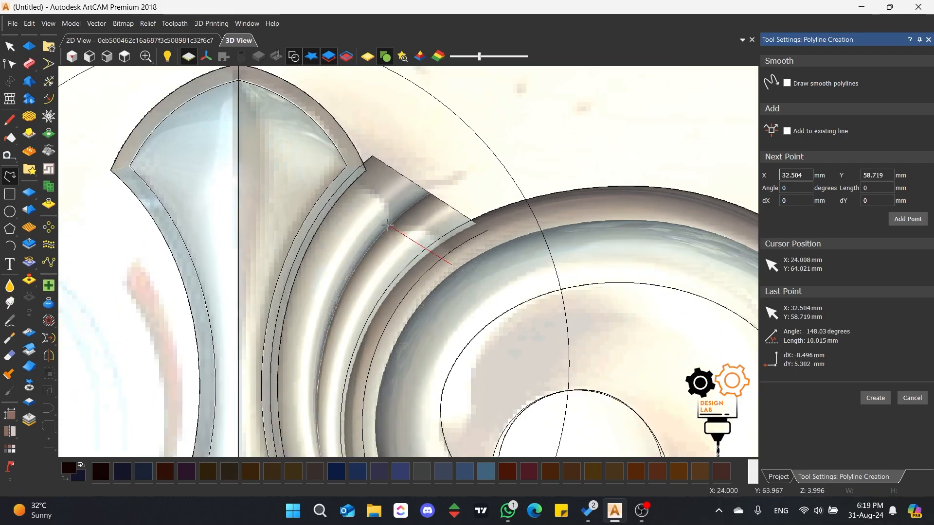
pyautogui.click(330, 183)
pyautogui.click(329, 124)
pyautogui.click(477, 145)
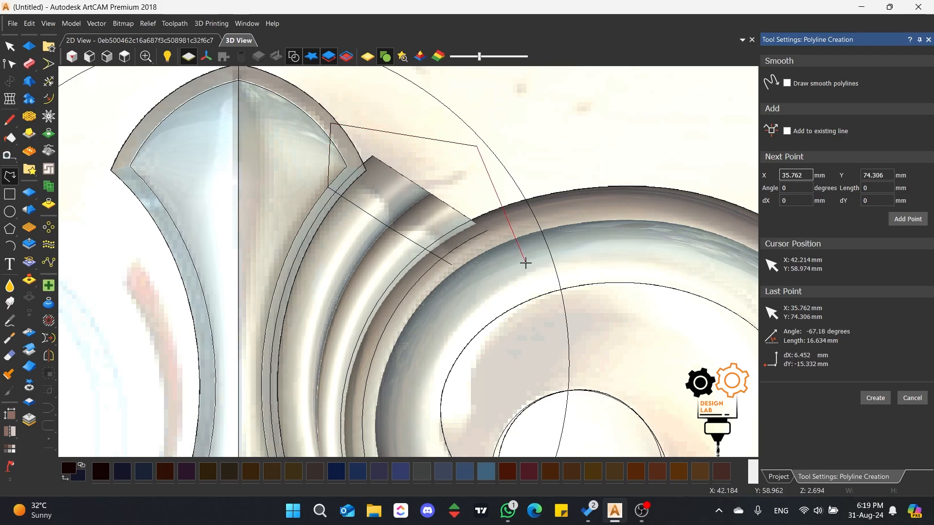
pyautogui.click(525, 264)
pyautogui.click(453, 265)
# Convert the two lower spans of the upper boundary into arcs following the rounded ridge ends, and adjust the corner node beside the center piece.
pyautogui.press('n')
pyautogui.press('a')
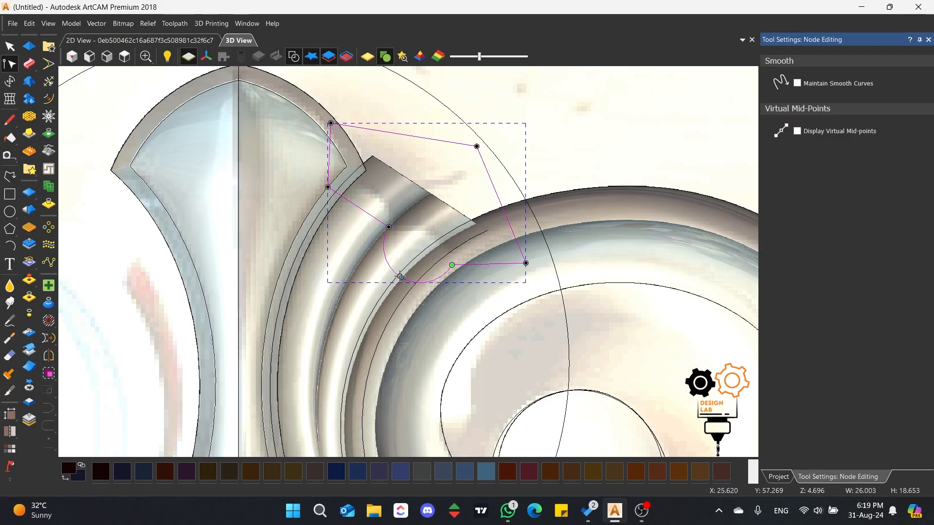
pyautogui.press('a')
pyautogui.scroll(2, 405, 225)
pyautogui.scroll(2, 405, 225)
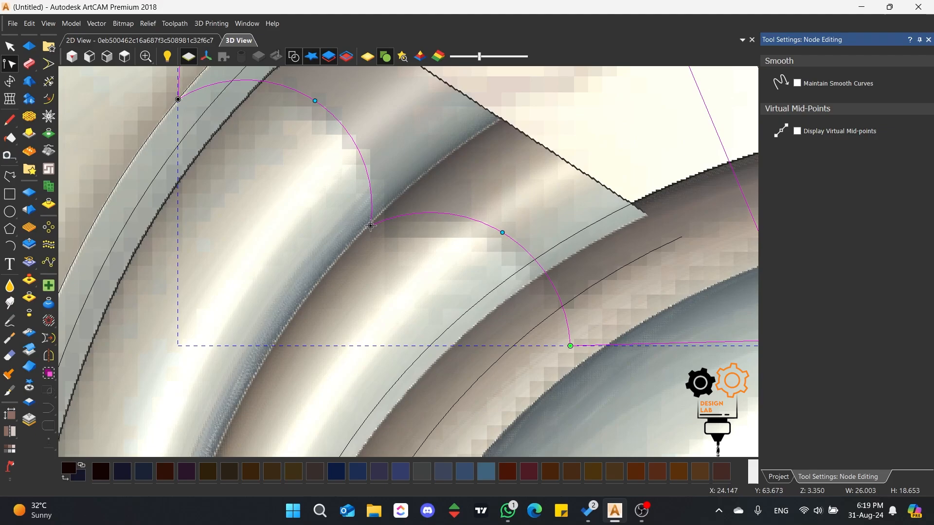
pyautogui.scroll(-1, 348, 185)
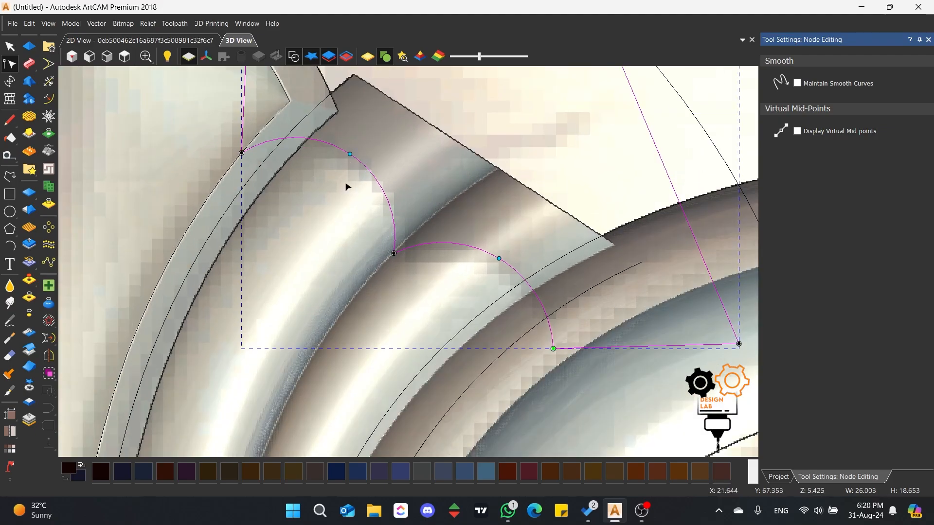
pyautogui.click(305, 125)
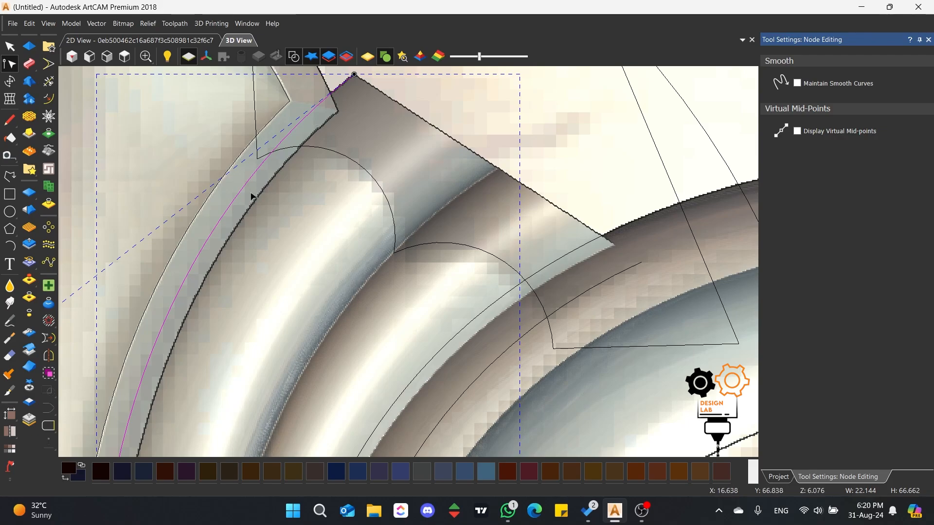
pyautogui.click(287, 197)
pyautogui.scroll(-2, 317, 180)
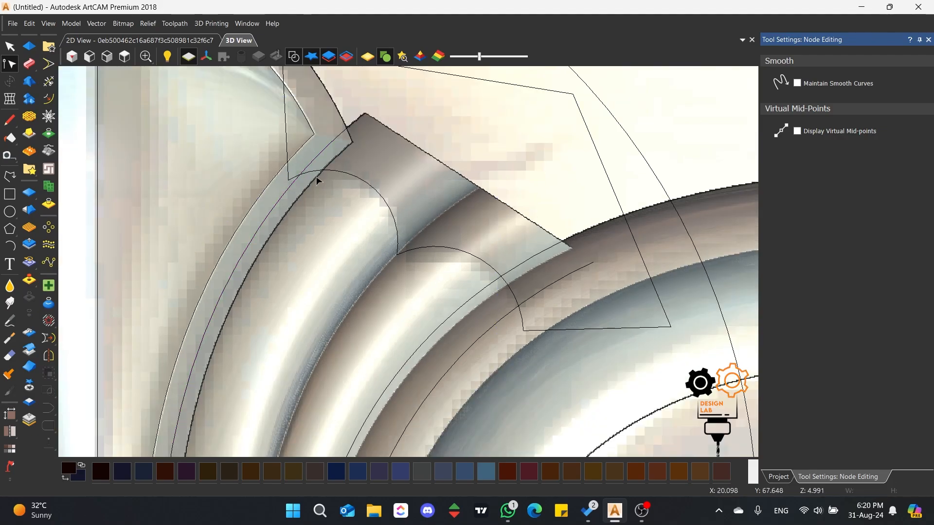
# Preview the active relief layer without the reference image at maximum shading intensity and examine the upper end of the side piece.
pyautogui.click(388, 59)
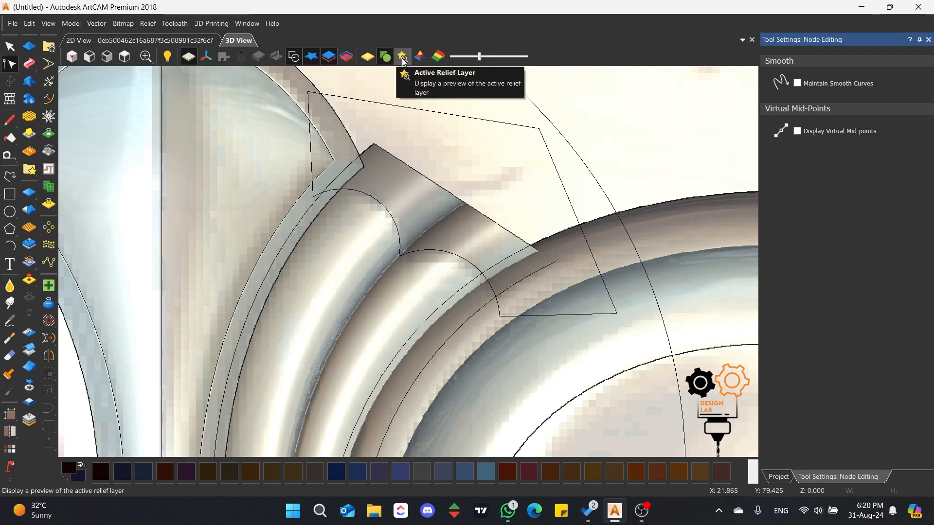
pyautogui.click(403, 59)
pyautogui.scroll(-2, 408, 204)
pyautogui.scroll(1, 421, 332)
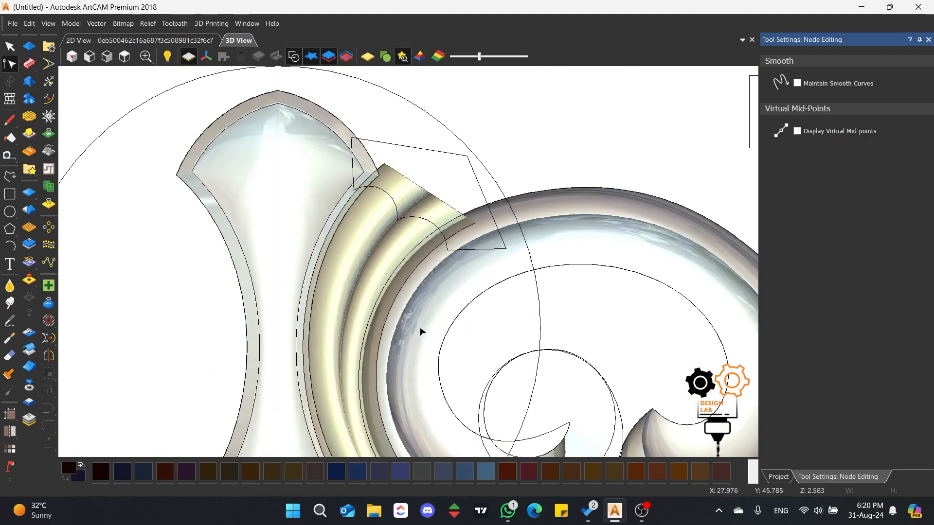
pyautogui.scroll(-3, 421, 331)
pyautogui.scroll(4, 417, 340)
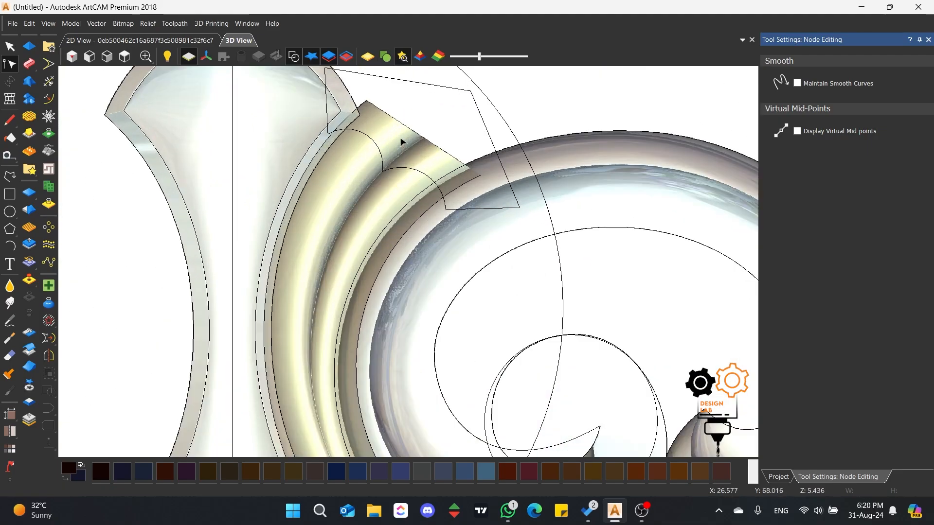
pyautogui.scroll(2, 432, 119)
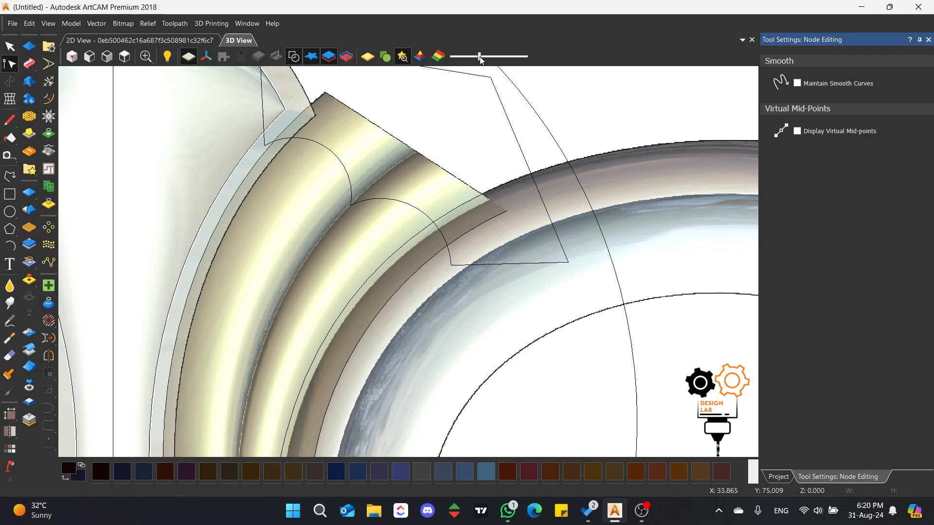
pyautogui.moveTo(480, 57); pyautogui.dragTo(528, 56)
pyautogui.scroll(-2, 364, 226)
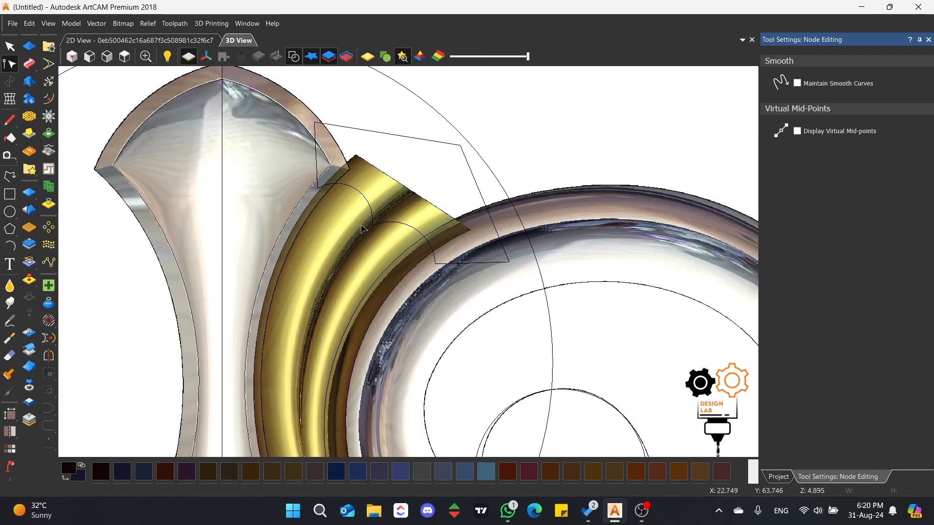
pyautogui.scroll(2, 362, 229)
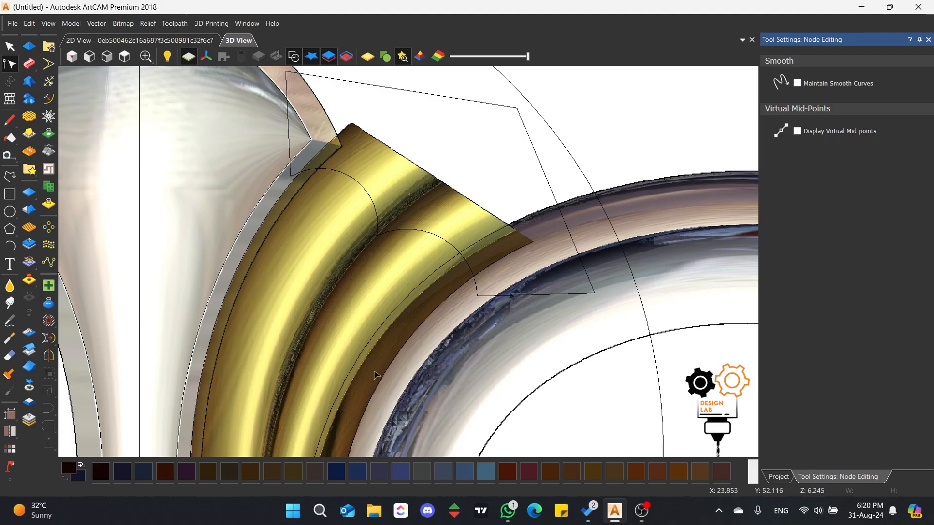
# Bring back the reference image on the relief, select the upper boundary vector, and lower the shading intensity to slightly above the middle.
pyautogui.click(390, 54)
pyautogui.click(358, 206)
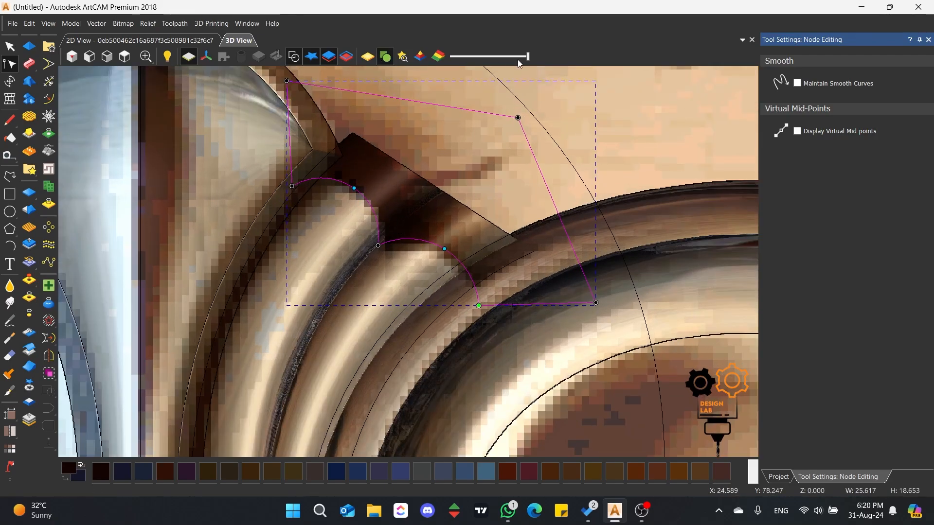
pyautogui.moveTo(529, 58); pyautogui.dragTo(497, 57)
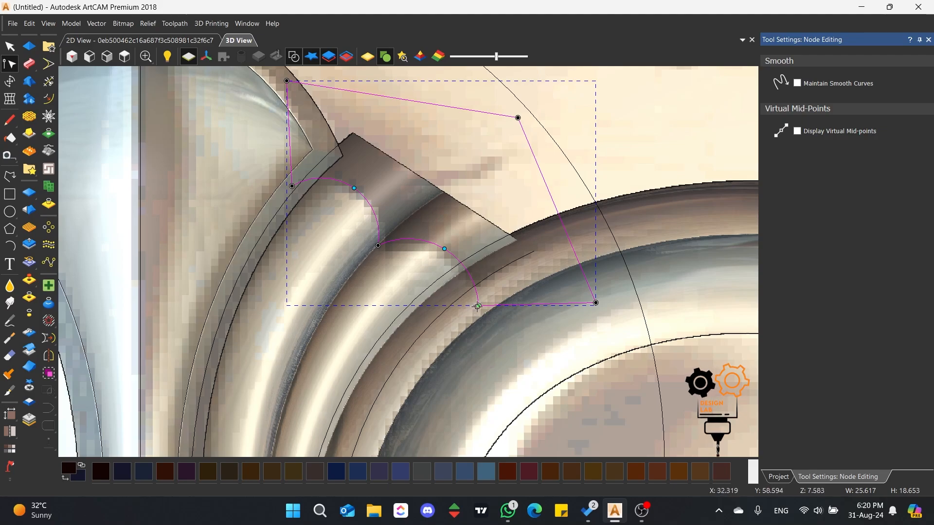
# Move the upper boundary's corner node on the scroll slightly inward and reshape its adjoining span as a Bezier curve around the ridge end.
pyautogui.moveTo(478, 307); pyautogui.dragTo(469, 307)
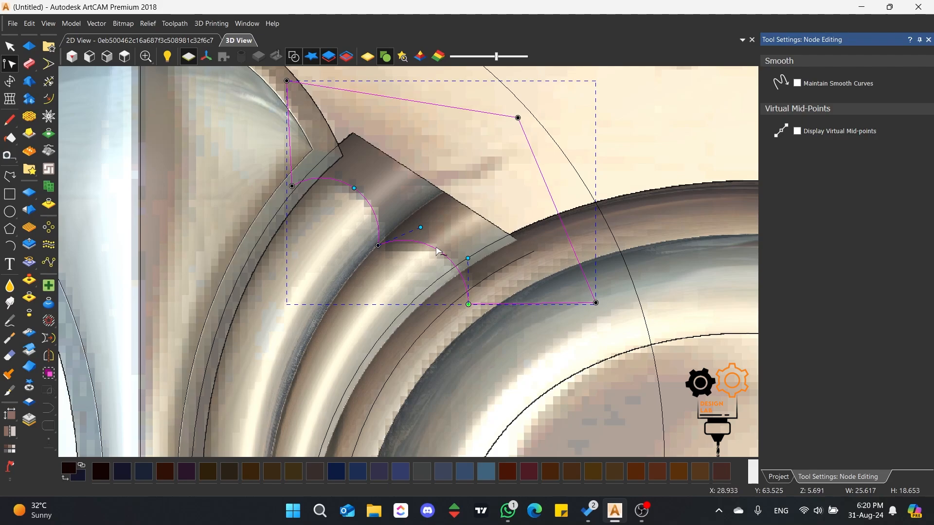
pyautogui.press('b')
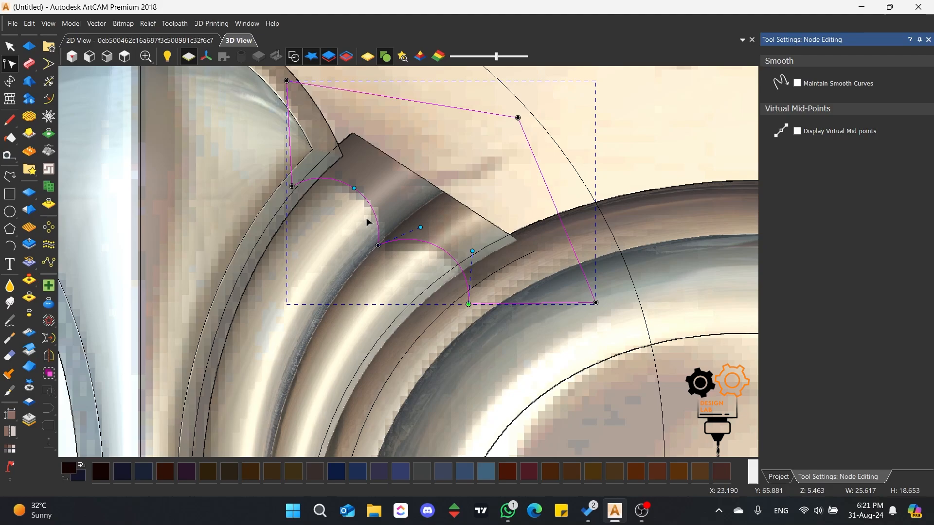
# Try zeroing the Center Side relief inside and then outside the selected vector, undoing each result.
pyautogui.click(30, 299)
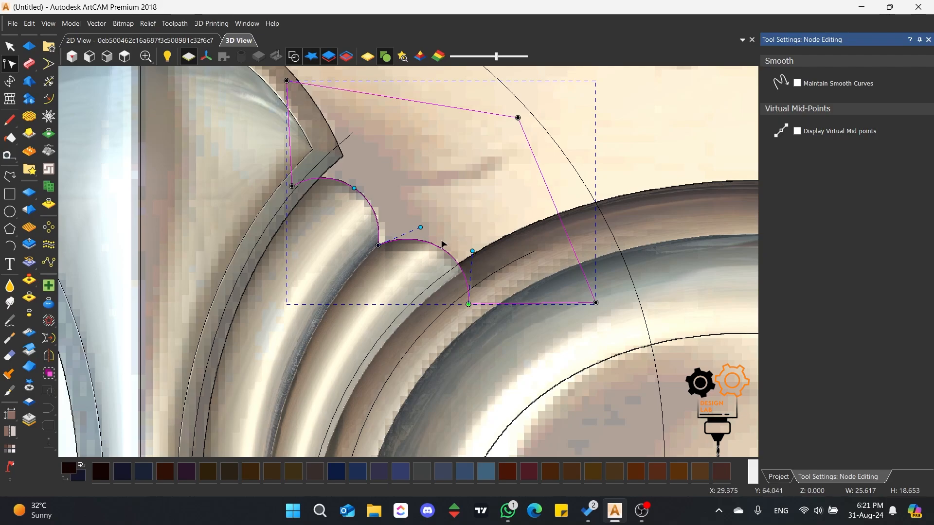
pyautogui.hotkey('ctrl', 'z')
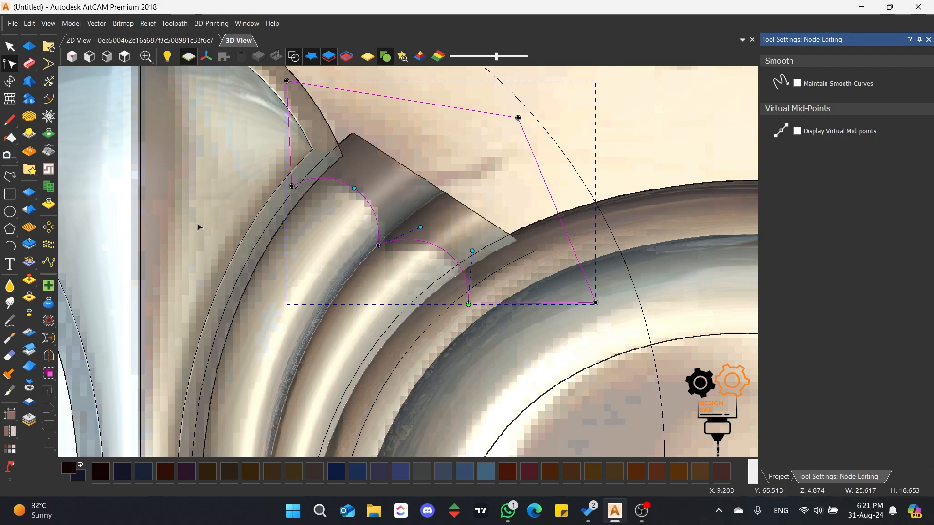
pyautogui.click(33, 315)
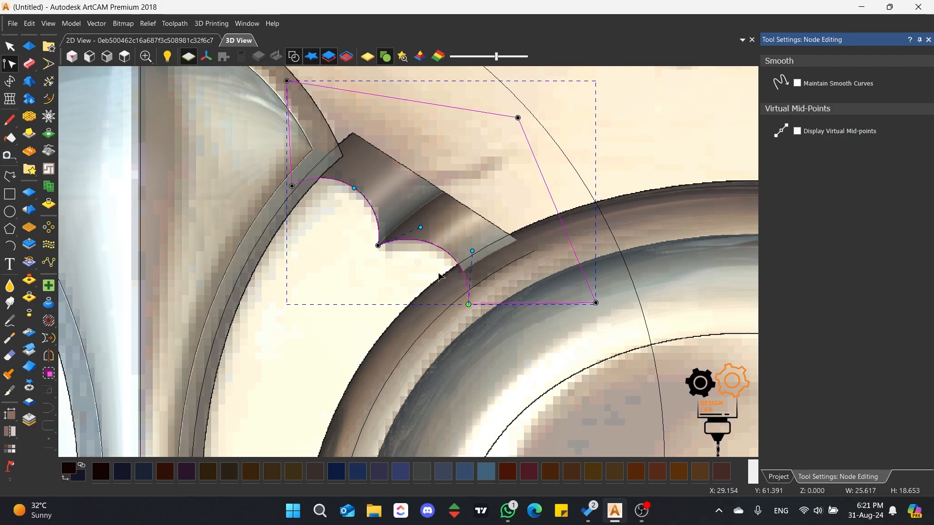
pyautogui.hotkey('ctrl', 'z')
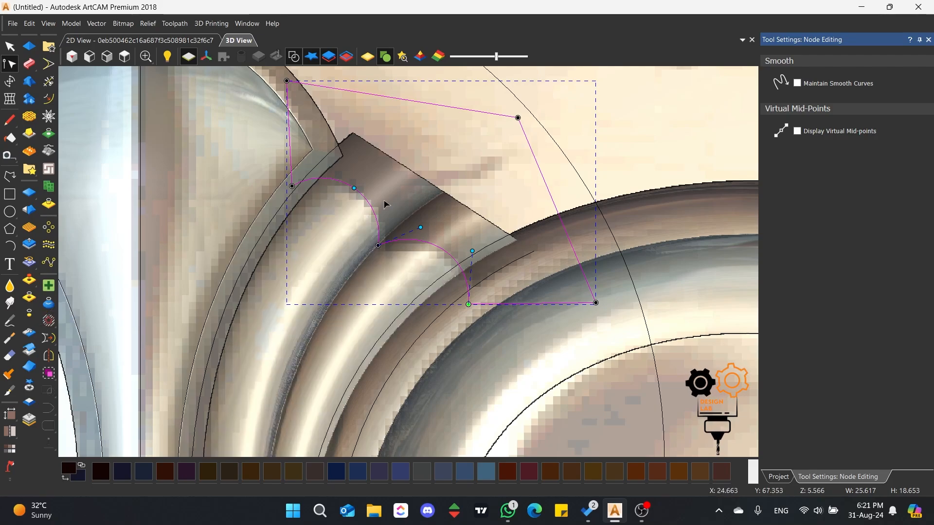
# Zero the Center Side relief inside the upper boundary vector to round off the ridge ends, and deselect the vector.
pyautogui.click(30, 297)
pyautogui.click(396, 212)
# Draw a closed polyline, about 24 by 13 mm, over the square lower end of the Center Side piece.
pyautogui.scroll(-7, 396, 212)
pyautogui.scroll(2, 443, 401)
pyautogui.scroll(3, 413, 402)
pyautogui.click(10, 177)
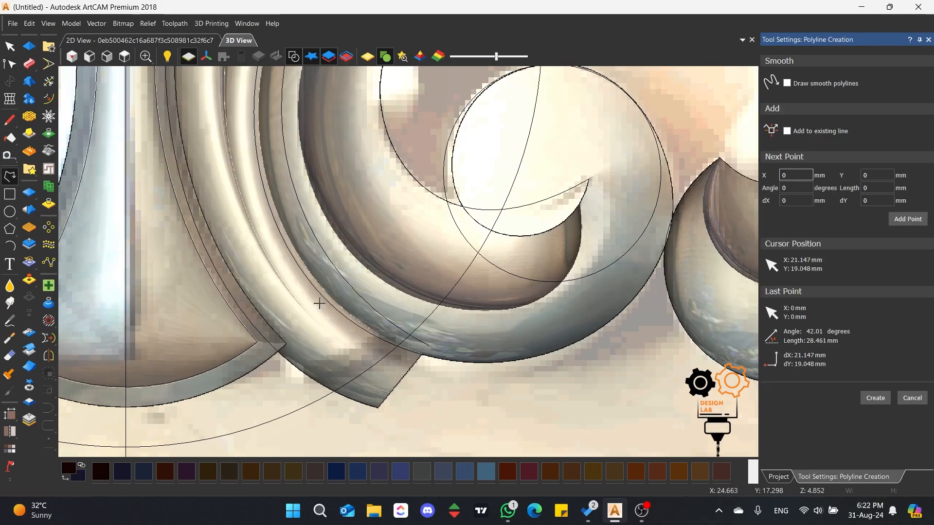
pyautogui.click(388, 312)
pyautogui.click(277, 353)
pyautogui.click(274, 405)
pyautogui.click(414, 432)
pyautogui.click(505, 362)
pyautogui.click(388, 312)
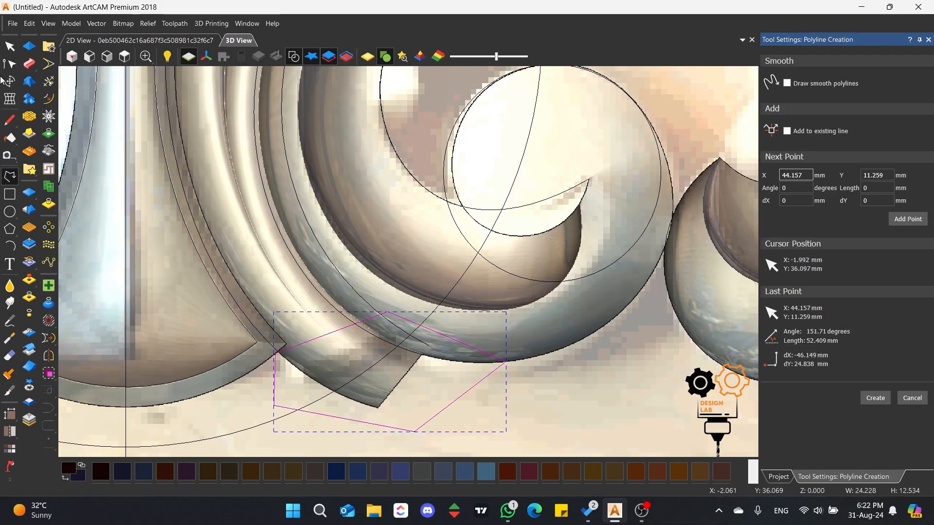
# Curve the lower boundary's cutting edge around the ridge end, converting it to a Bezier and moving its node on the scroll slightly inward.
pyautogui.click(10, 64)
pyautogui.press('a')
pyautogui.moveTo(333, 331); pyautogui.dragTo(345, 361)
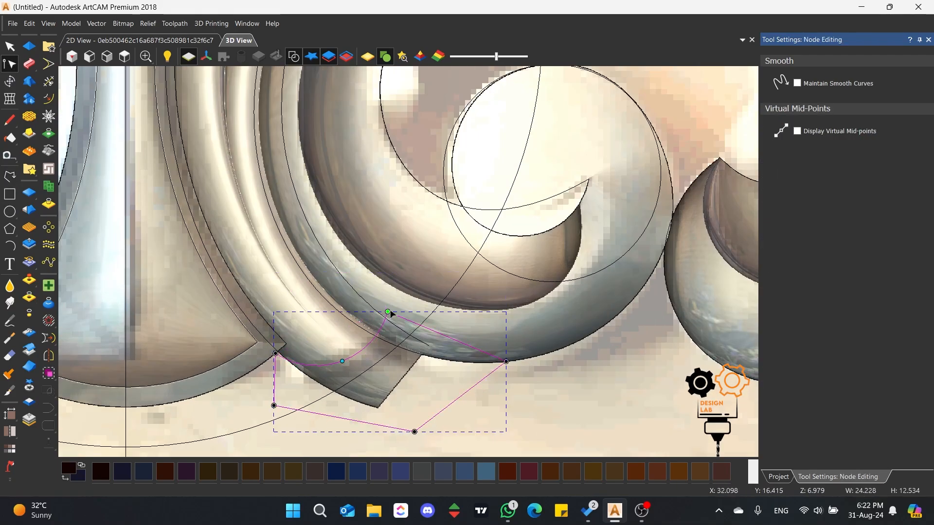
pyautogui.moveTo(388, 312); pyautogui.dragTo(382, 311)
pyautogui.press('b')
pyautogui.moveTo(373, 360); pyautogui.dragTo(398, 367)
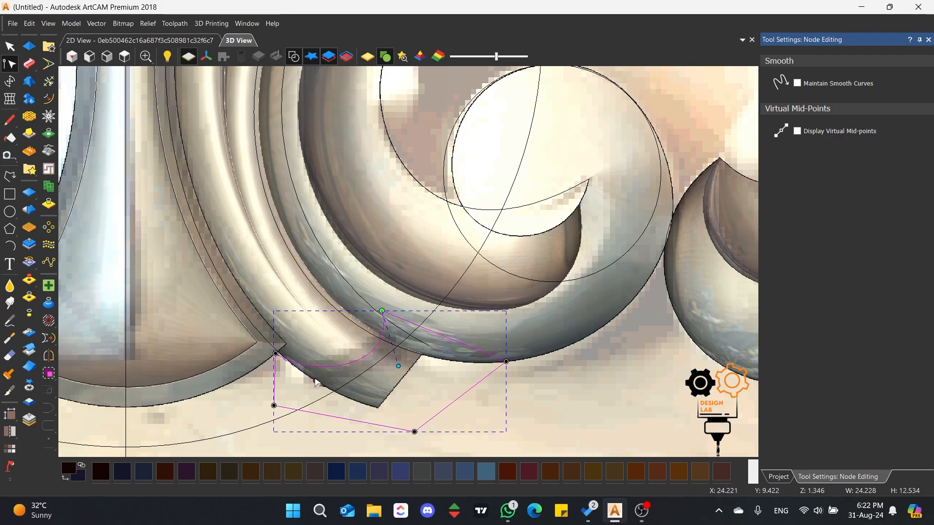
pyautogui.moveTo(315, 379); pyautogui.dragTo(318, 381)
# Zero the Center Side relief inside the lower boundary vector and return to the selection tool.
pyautogui.click(30, 297)
pyautogui.click(10, 46)
pyautogui.scroll(-4, 296, 292)
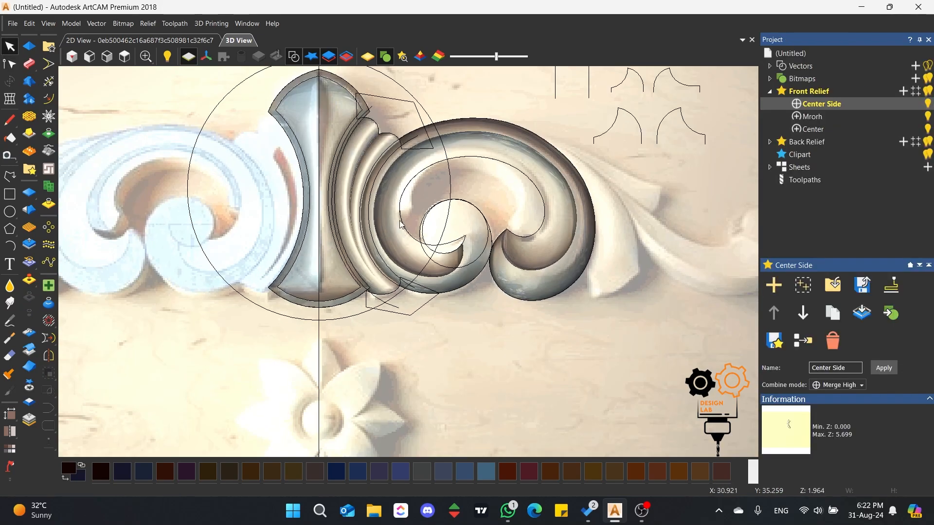
# Inspect the trimmed side piece at an angle with maximum shading intensity, then as a plain relief without the reference image.
pyautogui.scroll(2, 401, 225)
pyautogui.scroll(-5, 472, 213)
pyautogui.scroll(5, 488, 298)
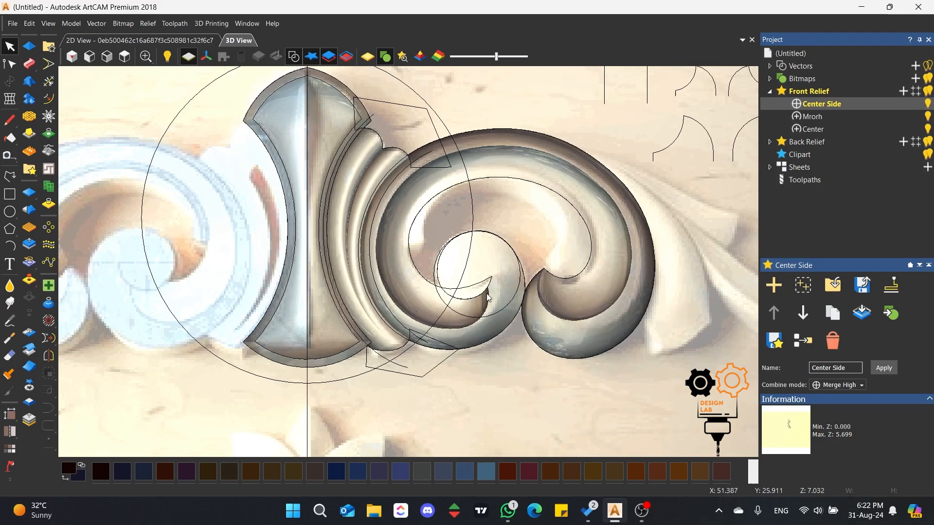
pyautogui.moveTo(488, 298); pyautogui.dragTo(526, 197)
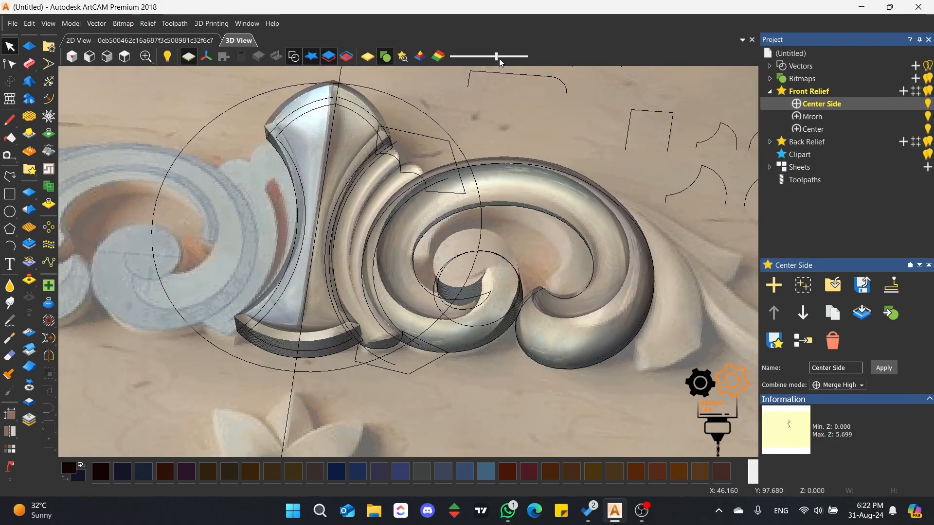
pyautogui.moveTo(499, 58); pyautogui.dragTo(539, 57)
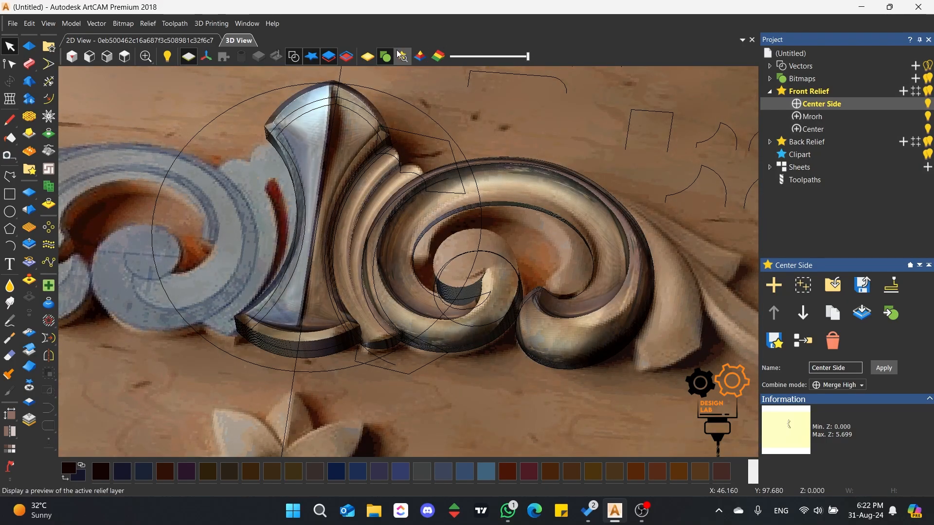
pyautogui.click(368, 60)
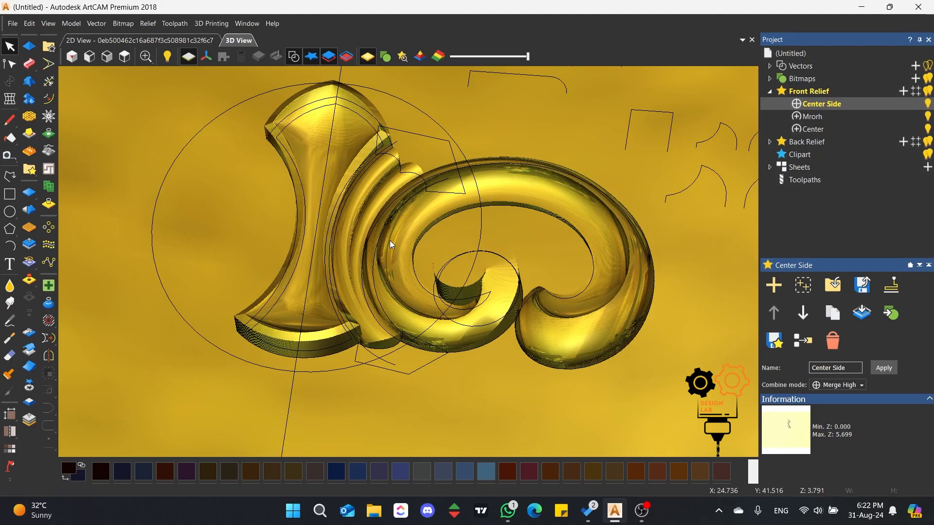
pyautogui.scroll(2, 458, 273)
pyautogui.scroll(-1, 315, 151)
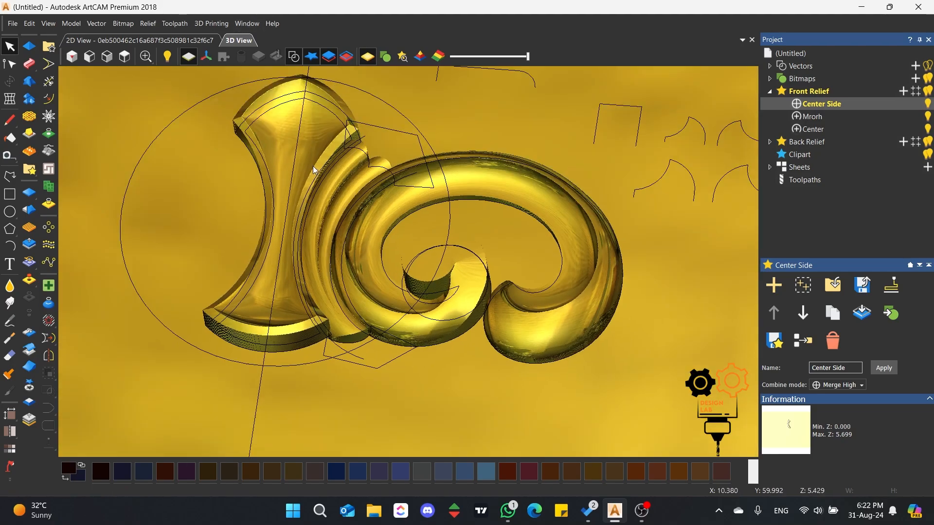
# Show the vectors and reference image on the relief, and draw a circle about 30 mm in diameter inside the scroll's hollow.
pyautogui.click(294, 56)
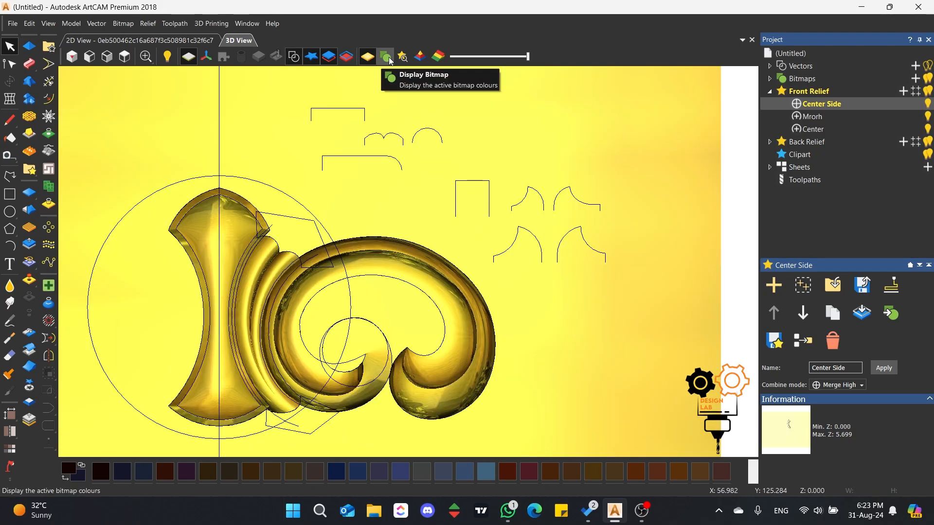
pyautogui.click(386, 57)
pyautogui.scroll(-1, 299, 175)
pyautogui.scroll(3, 410, 328)
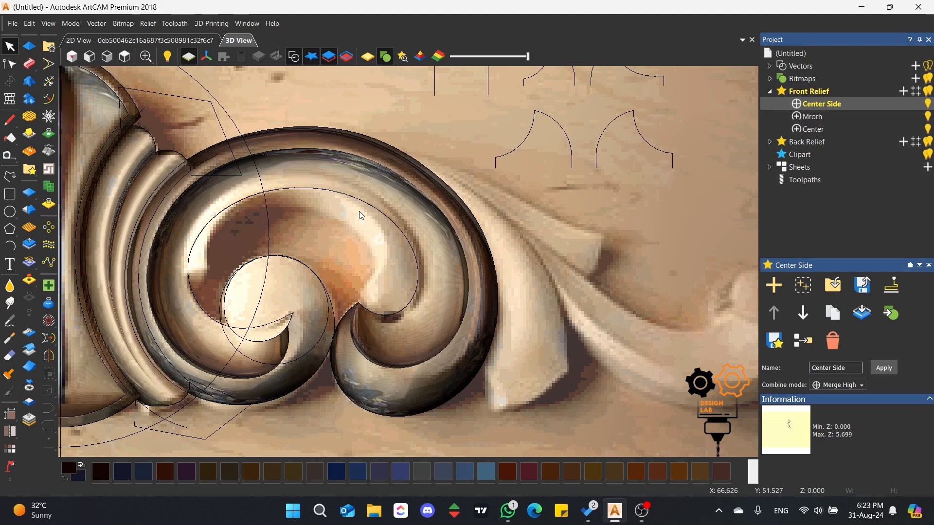
pyautogui.click(10, 212)
pyautogui.moveTo(301, 237)
pyautogui.mouseDown()
pyautogui.moveTo(373, 237)
pyautogui.moveTo(414, 265)
pyautogui.mouseUp()
# Stretch the circle into an ellipse about 49 mm wide and extend it downward over the scroll's small inner disc.
pyautogui.click(13, 82)
pyautogui.moveTo(230, 237); pyautogui.dragTo(178, 238)
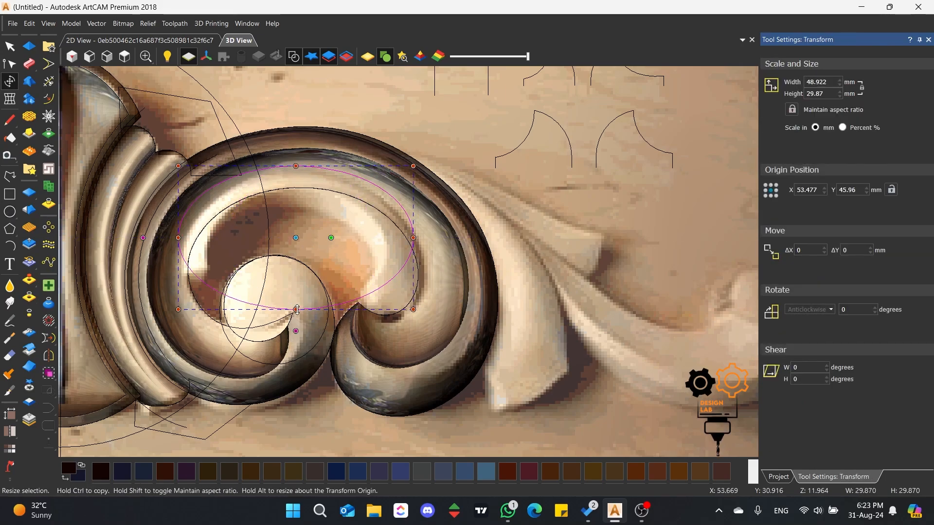
pyautogui.moveTo(296, 310); pyautogui.dragTo(296, 349)
# Reshape the ellipse's nodes into a kidney-shaped inner scroll outline about 51 by 30 mm, inserting extra nodes along its lower edge.
pyautogui.click(10, 64)
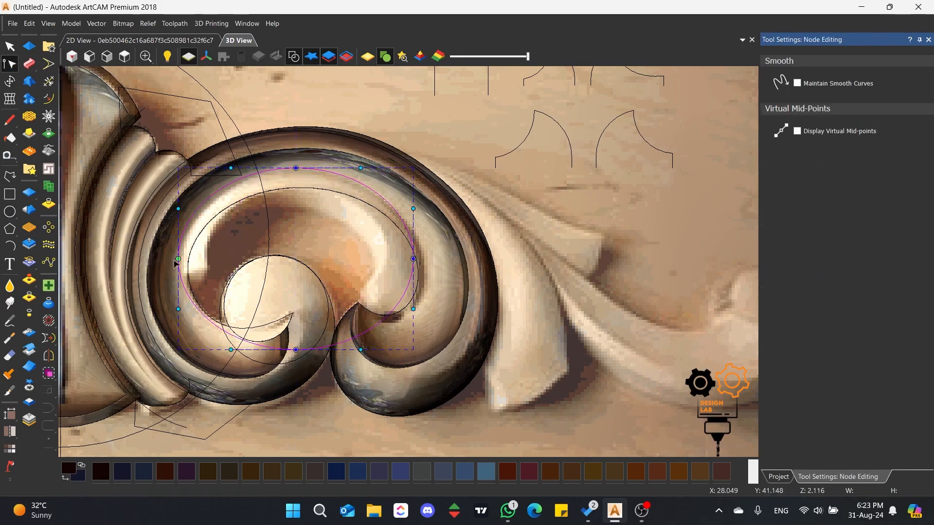
pyautogui.moveTo(413, 259); pyautogui.dragTo(425, 268)
pyautogui.moveTo(296, 350); pyautogui.dragTo(345, 228)
pyautogui.press('i')
pyautogui.moveTo(279, 283); pyautogui.dragTo(303, 206)
pyautogui.press('i')
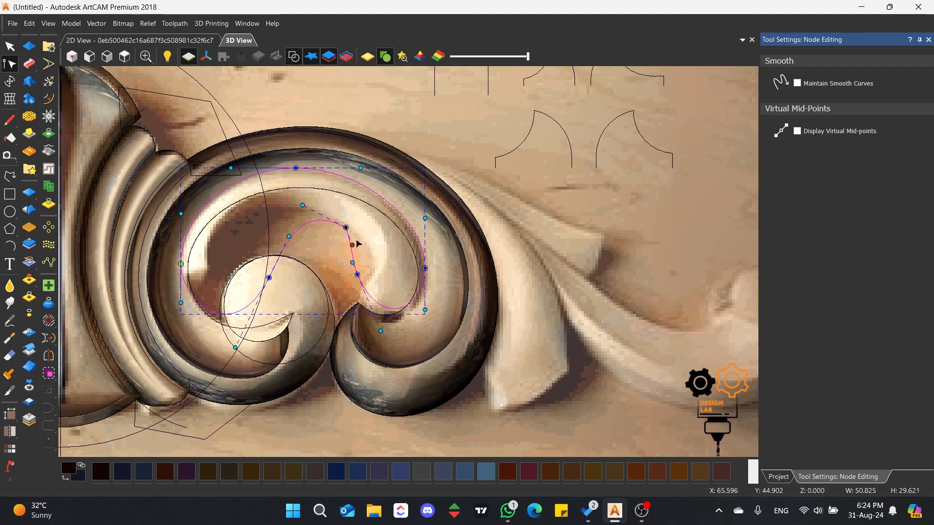
# Raise a round shape inside the kidney-shaped vector with the Shape Editor, using the Add combine mode.
pyautogui.scroll(1, 300, 229)
pyautogui.click(28, 48)
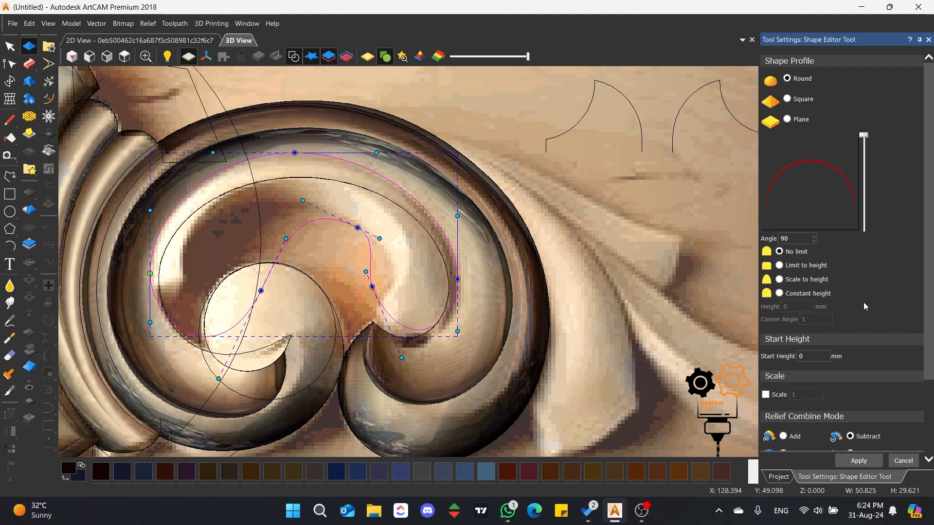
pyautogui.scroll(-3, 865, 305)
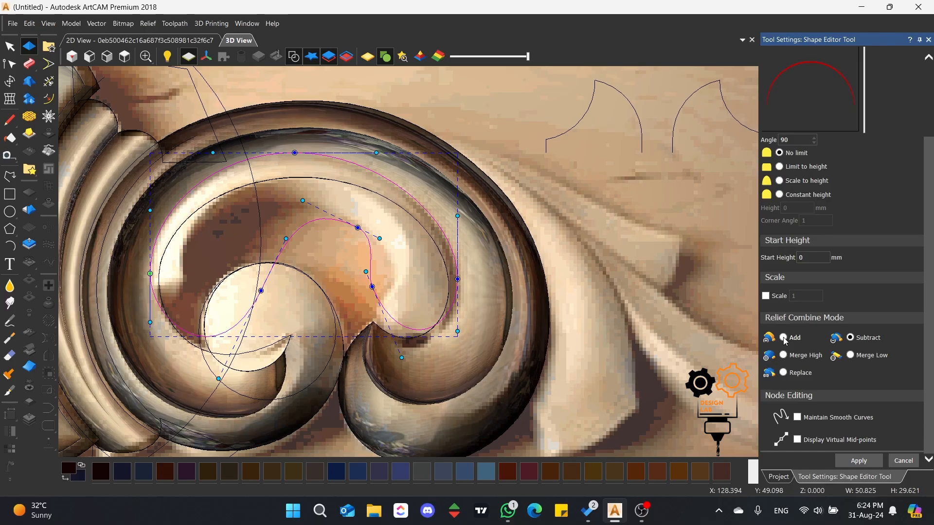
pyautogui.click(783, 338)
pyautogui.scroll(-1, 381, 223)
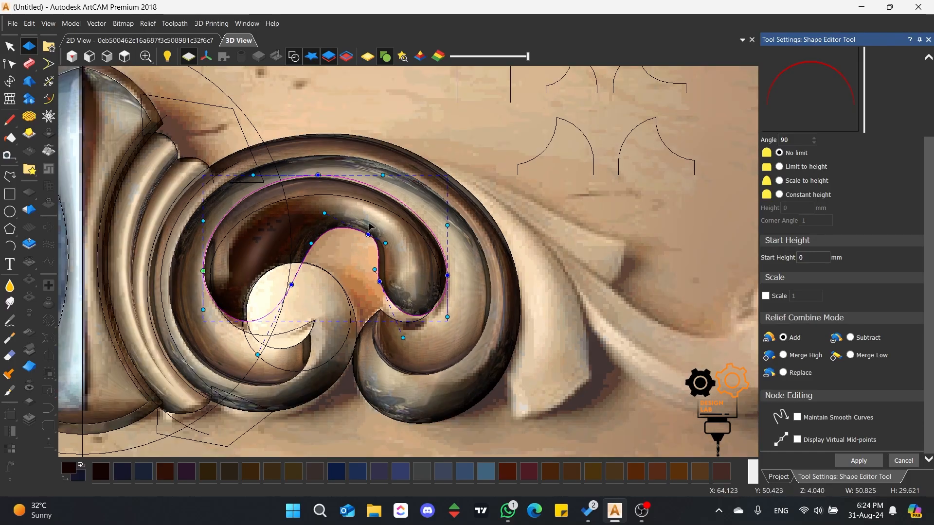
# Smooth the concave inner edge of the kidney-shaped vector, moving its middle node and adjusting the curve handles toward the small disc.
pyautogui.scroll(2, 279, 231)
pyautogui.moveTo(272, 240); pyautogui.dragTo(548, 349, button='middle')
pyautogui.moveTo(474, 249); pyautogui.dragTo(395, 283, button='middle')
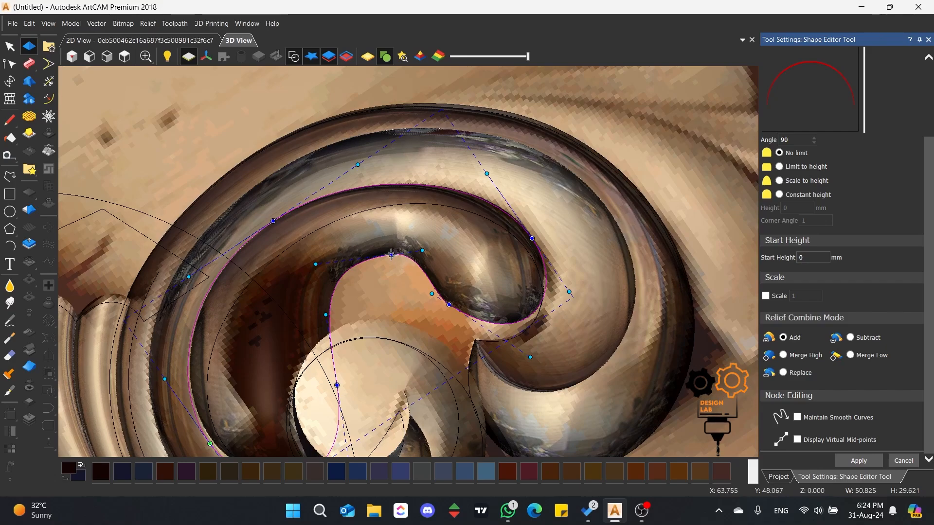
pyautogui.moveTo(391, 254); pyautogui.dragTo(394, 292)
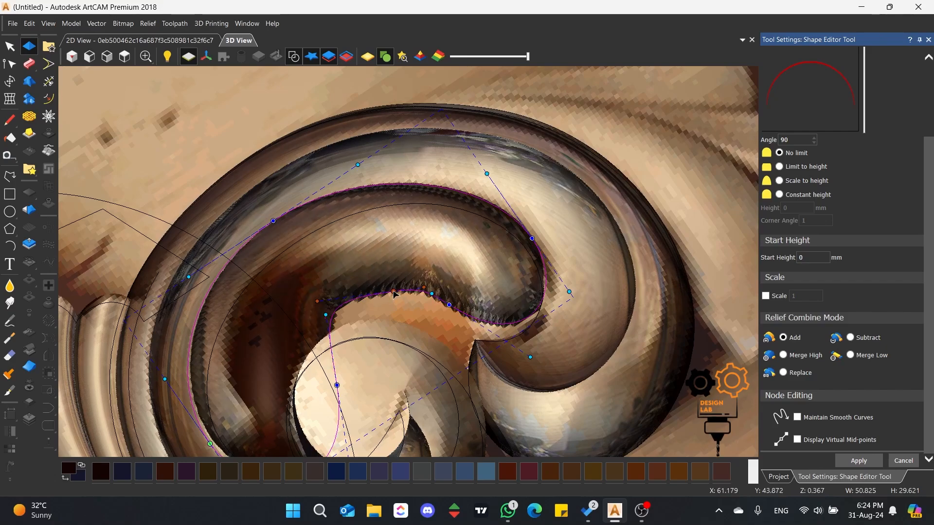
pyautogui.moveTo(317, 301); pyautogui.dragTo(310, 304)
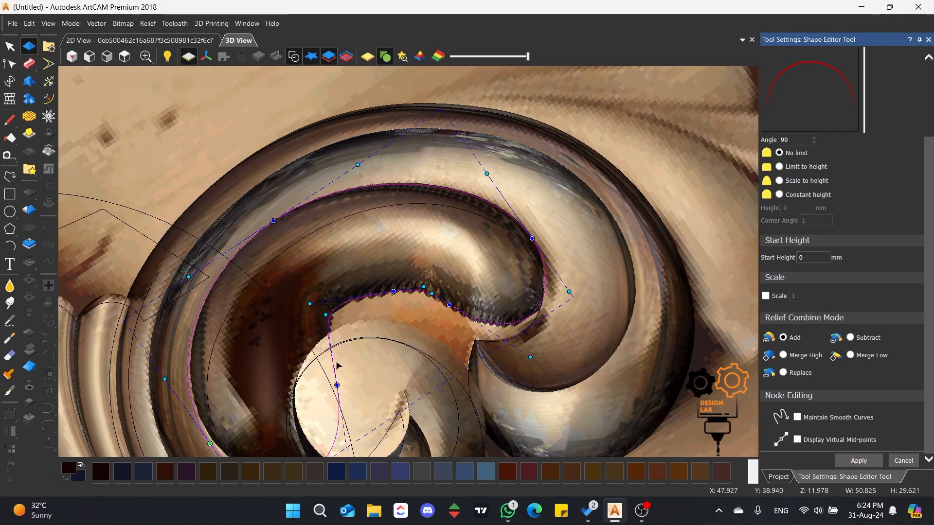
pyautogui.click(335, 388)
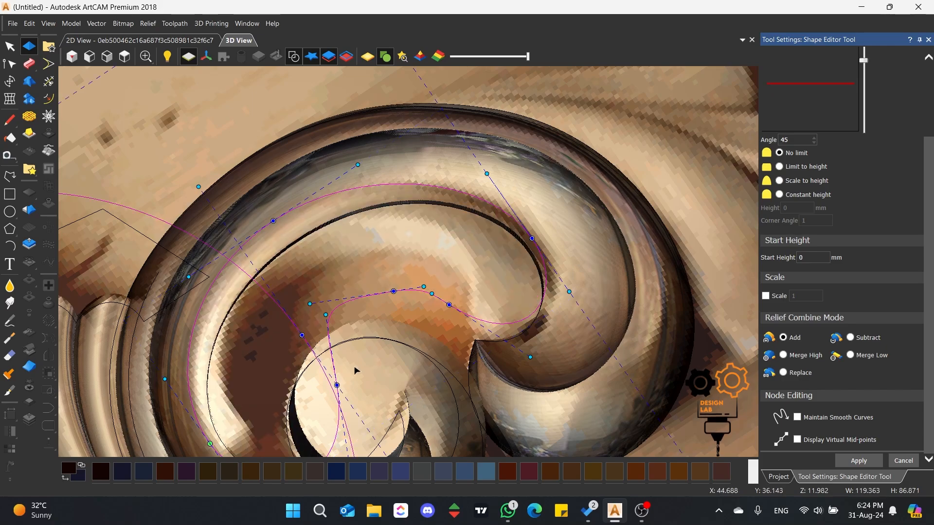
pyautogui.click(334, 368)
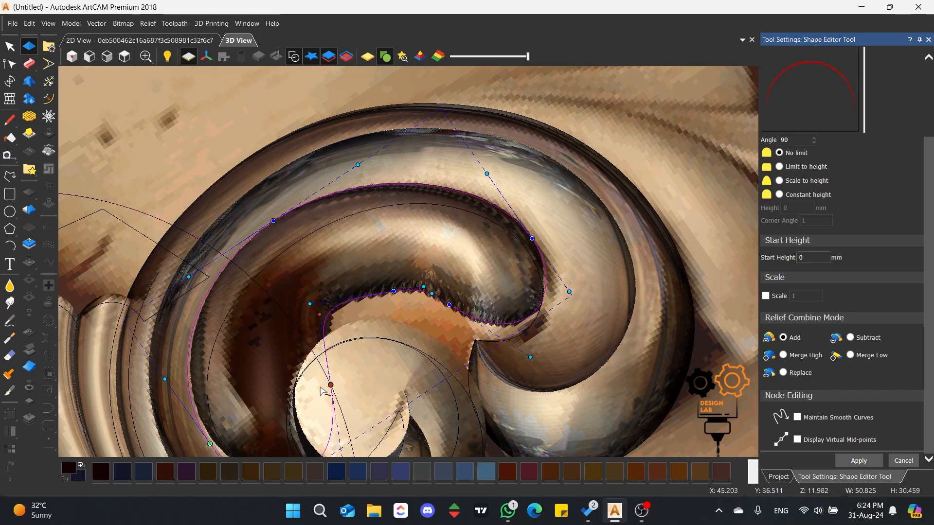
pyautogui.moveTo(310, 316); pyautogui.dragTo(287, 334)
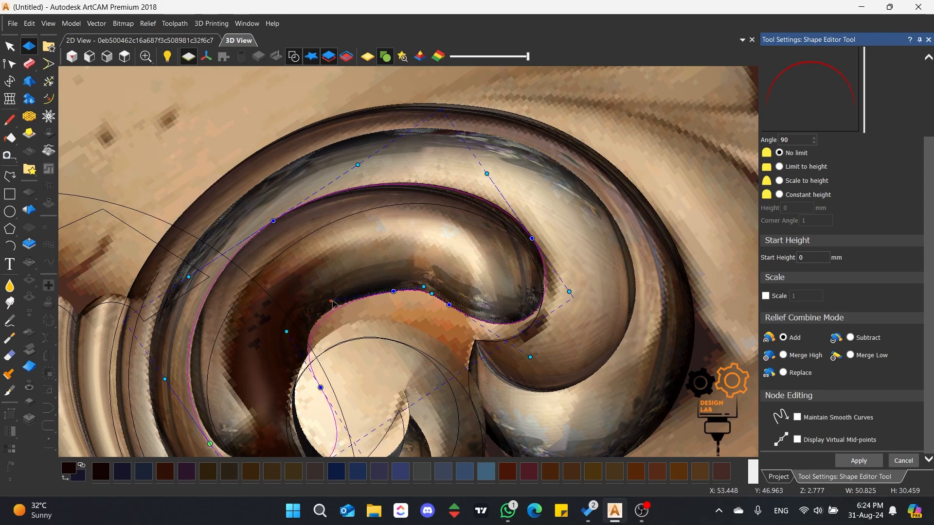
pyautogui.click(338, 300)
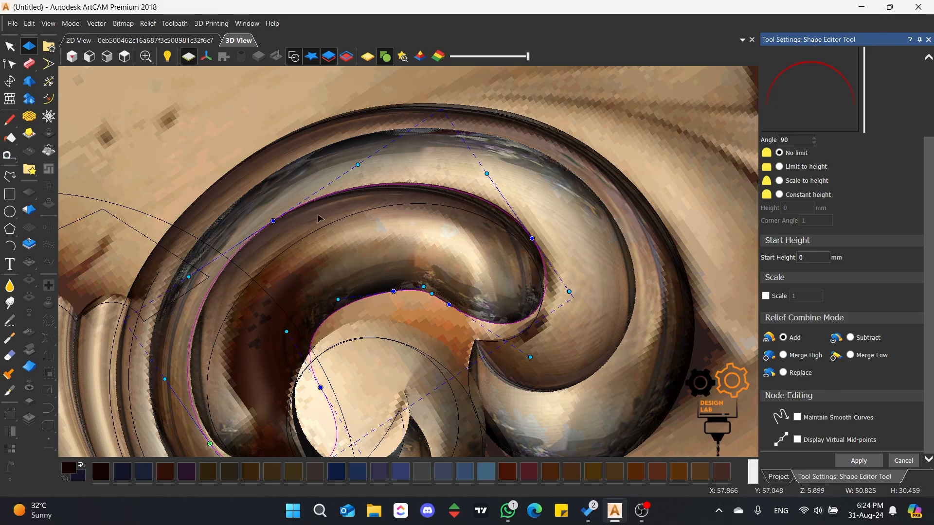
# Examine the raised inner scroll from above and from several angles, as a plain relief without vectors or the reference image.
pyautogui.scroll(-3, 215, 326)
pyautogui.scroll(2, 331, 354)
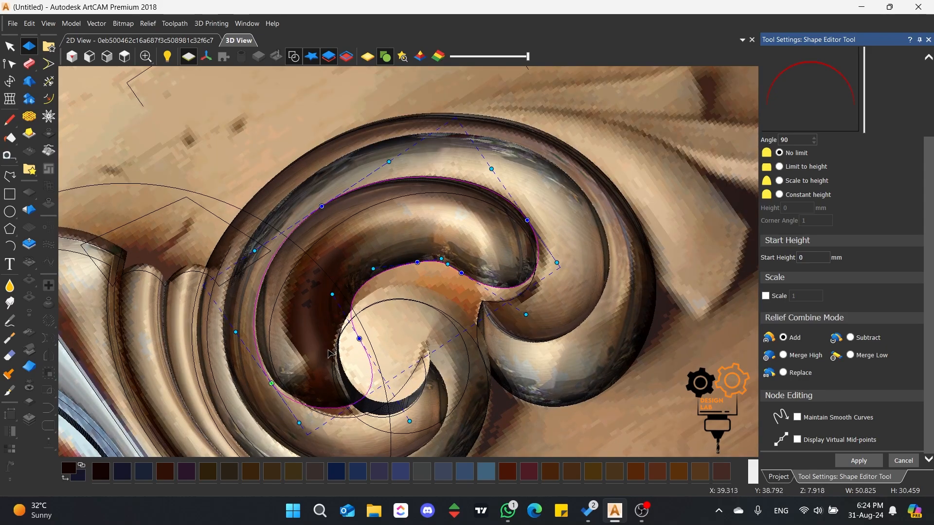
pyautogui.click(124, 57)
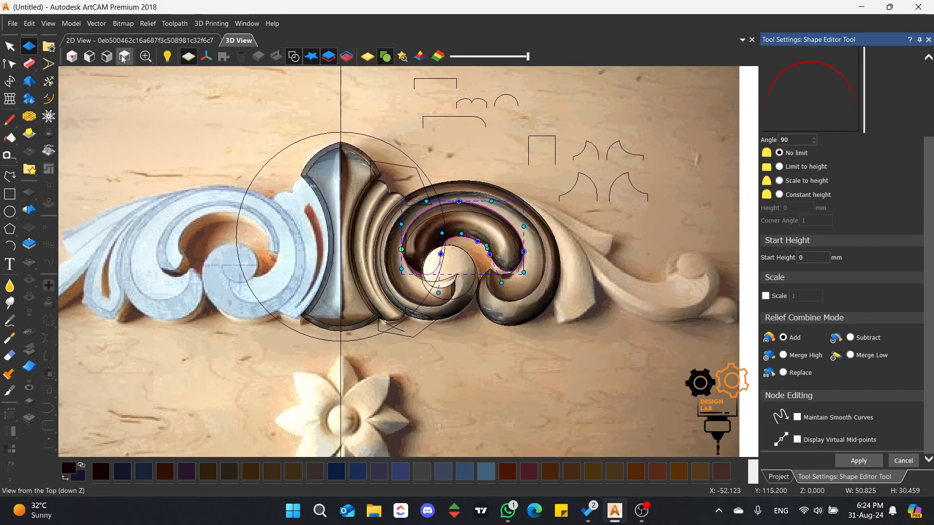
pyautogui.click(72, 57)
pyautogui.scroll(5, 312, 129)
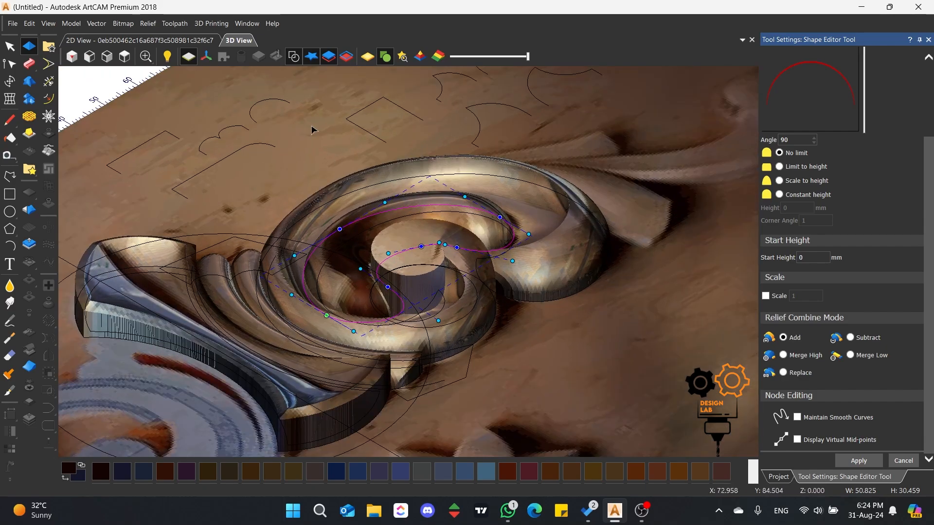
pyautogui.click(294, 56)
pyautogui.click(367, 56)
pyautogui.scroll(3, 382, 300)
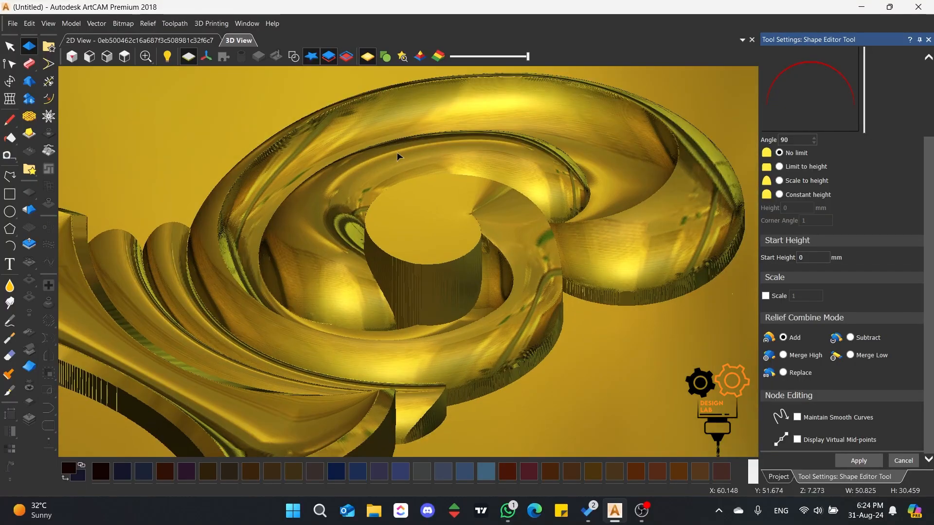
pyautogui.moveTo(382, 300); pyautogui.dragTo(603, 182)
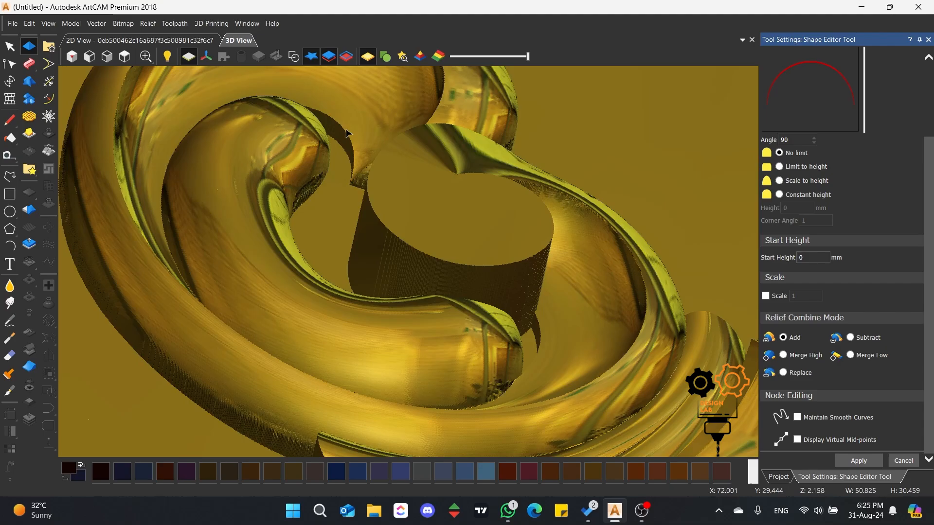
pyautogui.moveTo(547, 208); pyautogui.dragTo(583, 302)
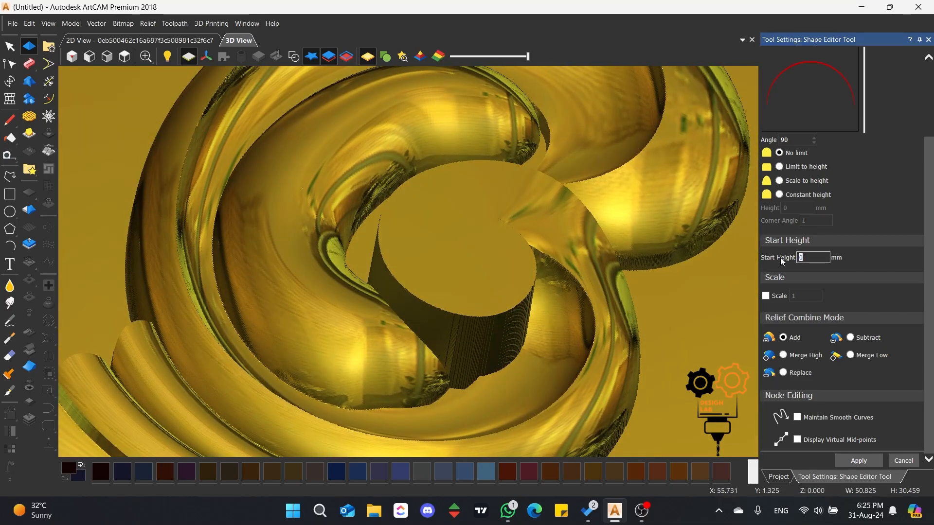
# Set the inner curl shape's start height to 3 mm and its round profile angle to 60 degrees.
pyautogui.moveTo(552, 130); pyautogui.dragTo(494, 215)
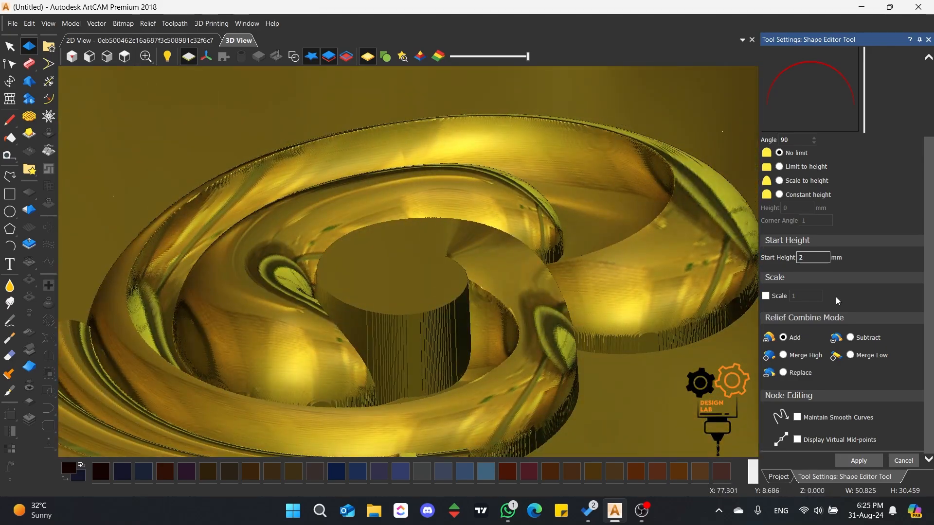
pyautogui.write('4')
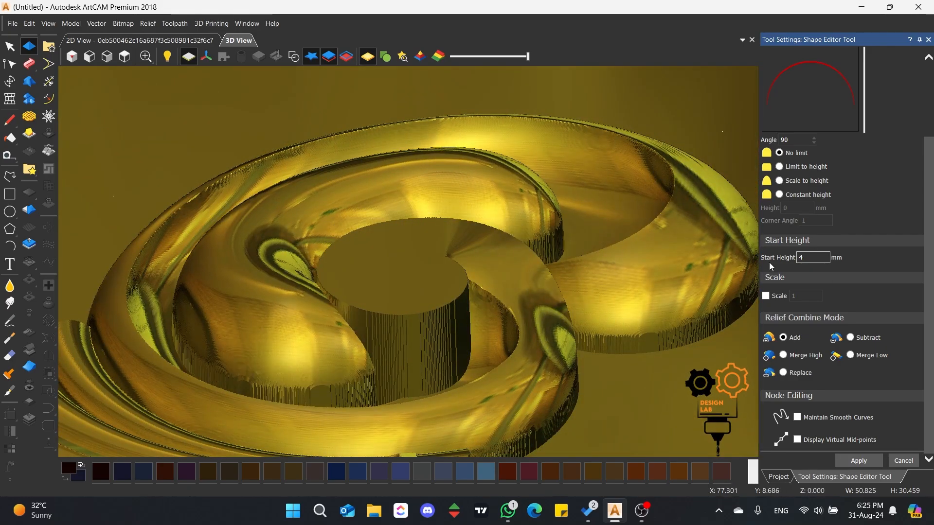
pyautogui.moveTo(816, 261); pyautogui.dragTo(790, 263)
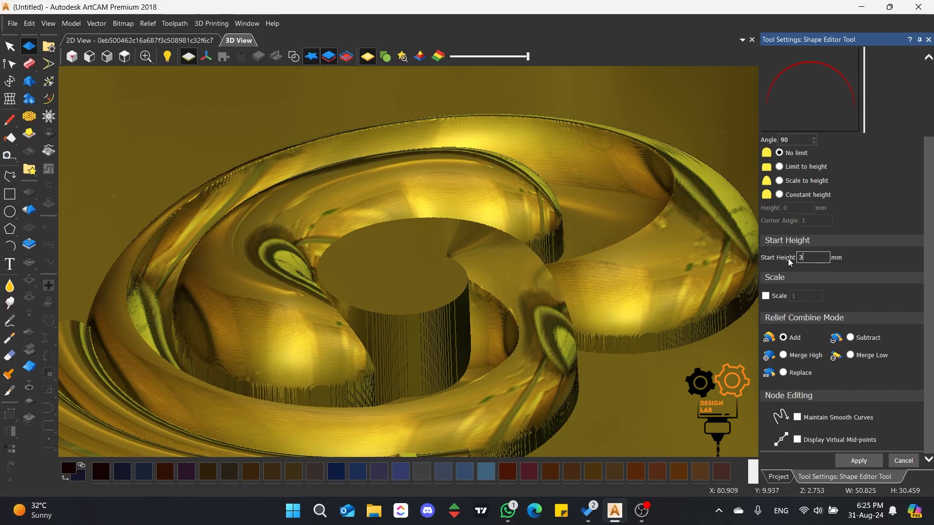
pyautogui.moveTo(466, 337); pyautogui.dragTo(290, 222)
pyautogui.scroll(3, 884, 133)
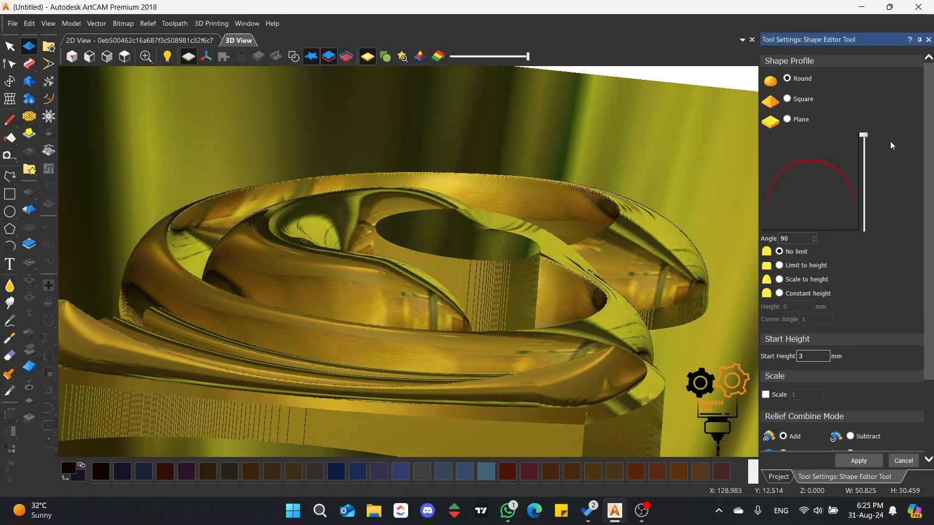
pyautogui.moveTo(862, 136); pyautogui.dragTo(863, 151)
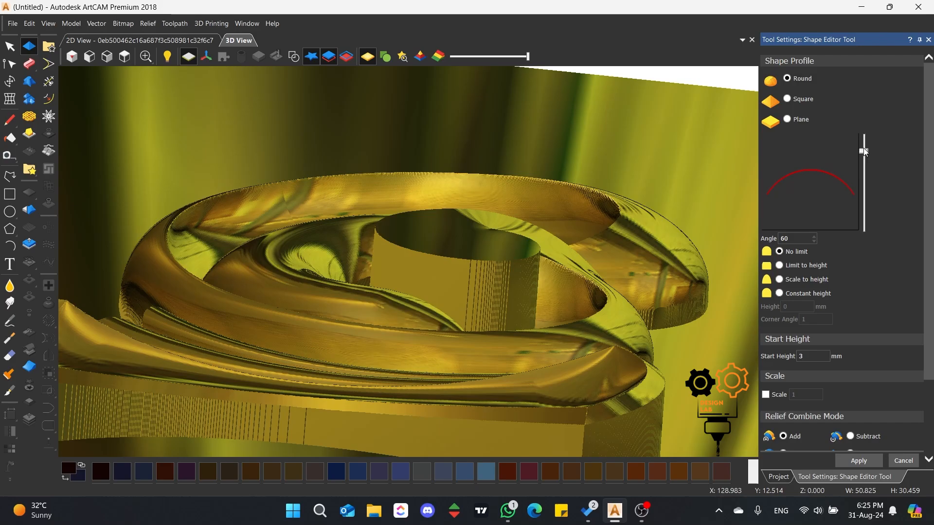
pyautogui.moveTo(392, 236); pyautogui.dragTo(388, 355)
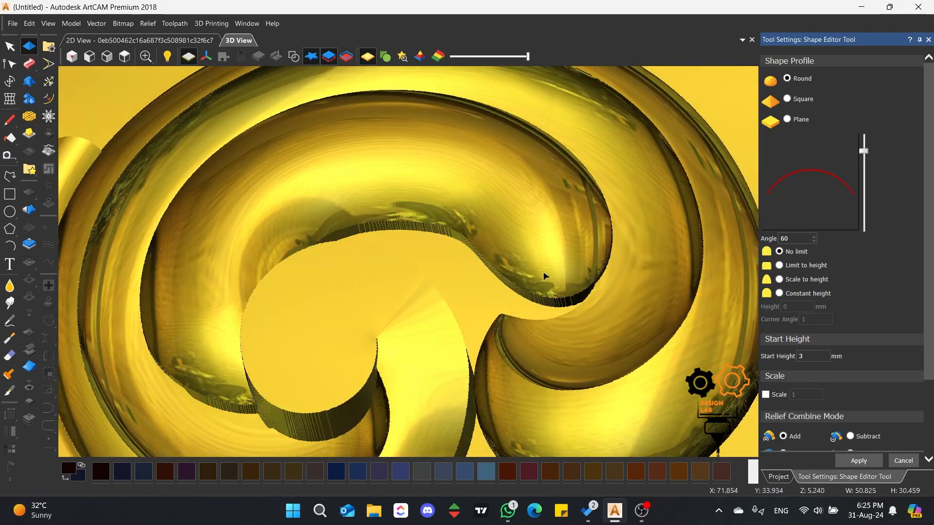
pyautogui.scroll(-3, 843, 410)
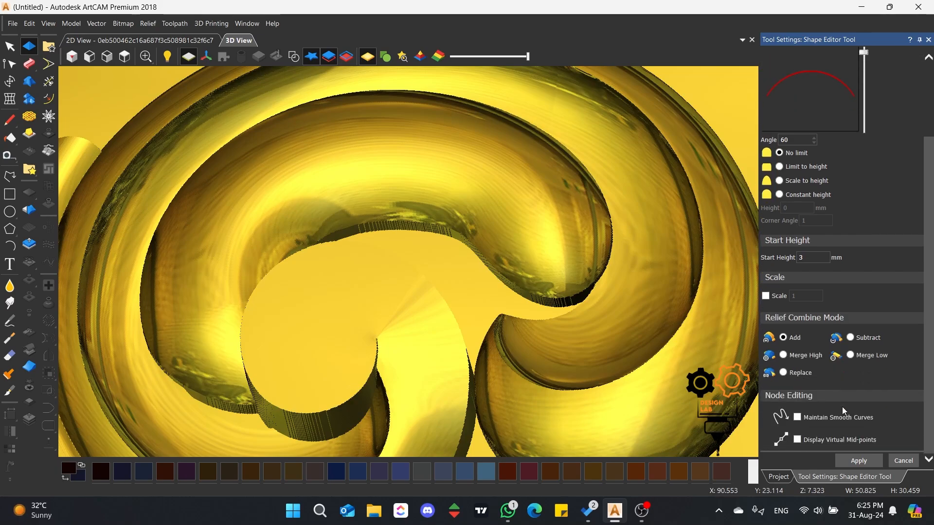
# Add a new Front Relief layer, set its combine mode to Merge High, and name it Mrorh Inner.
pyautogui.click(778, 479)
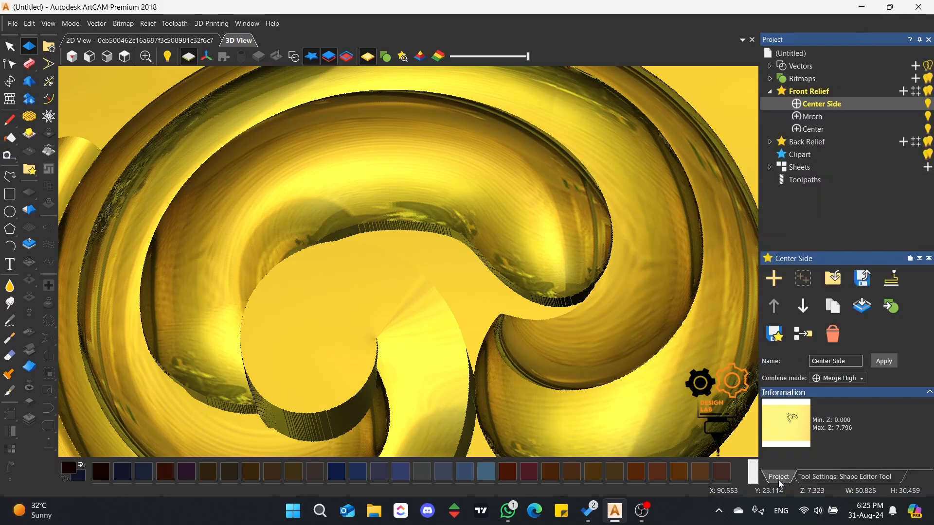
pyautogui.click(903, 92)
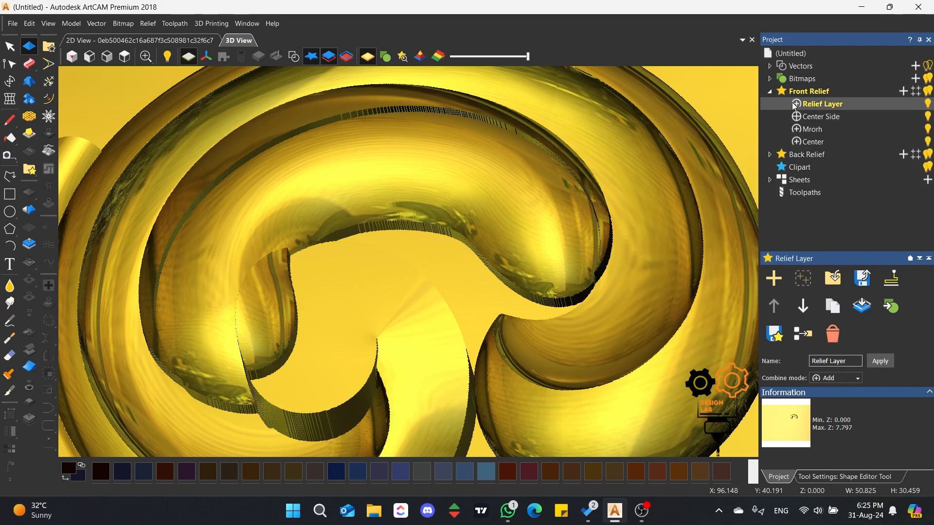
pyautogui.click(795, 105)
pyautogui.click(797, 105)
pyautogui.doubleClick(815, 105)
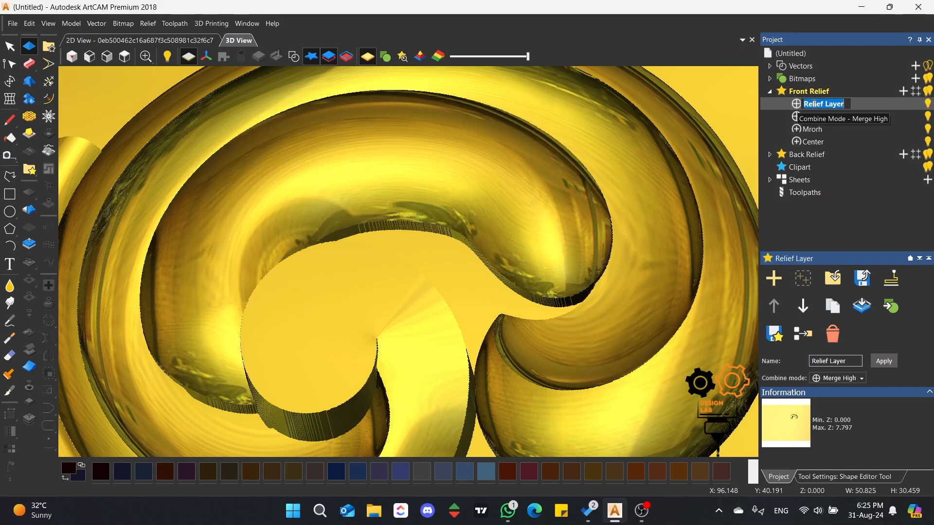
pyautogui.write('Mrorh')
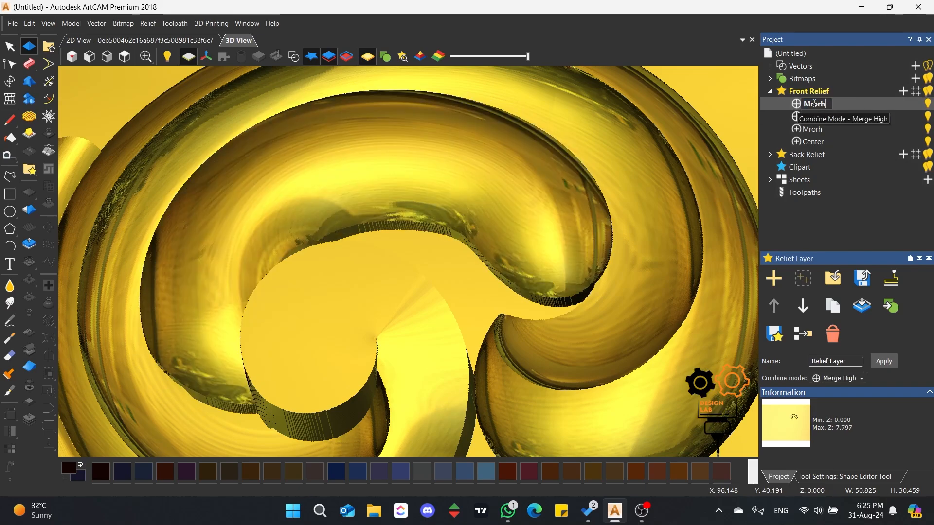
pyautogui.write(' lnner')
pyautogui.press('Return')
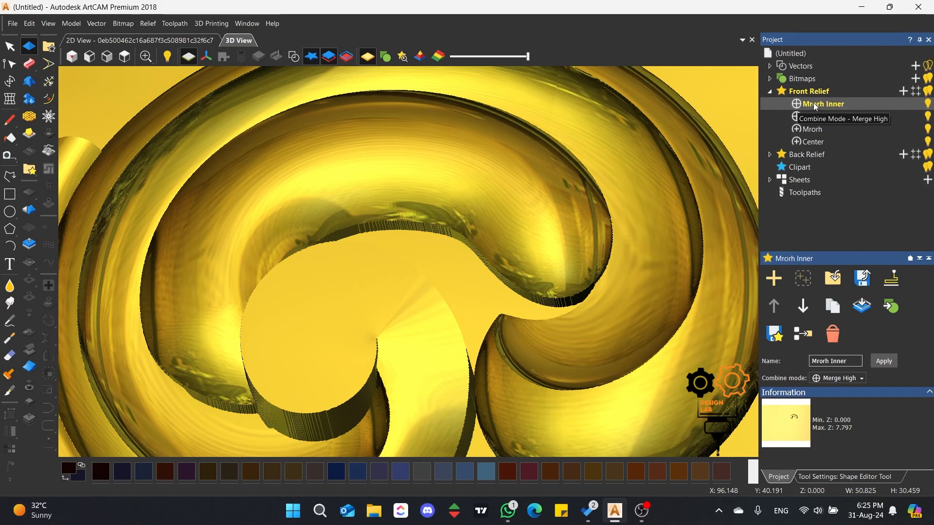
# Close the Shape Editor and display the vectors and the reference bitmap over the relief.
pyautogui.click(835, 477)
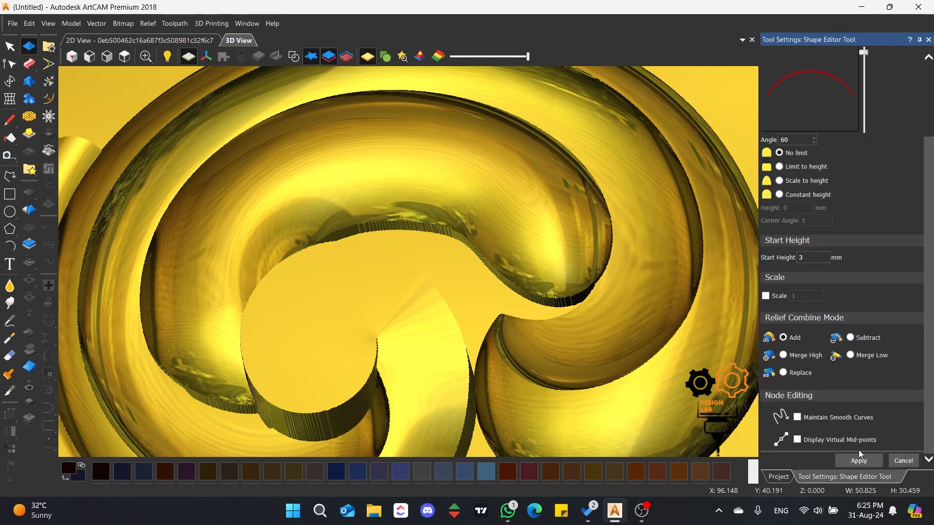
pyautogui.click(903, 461)
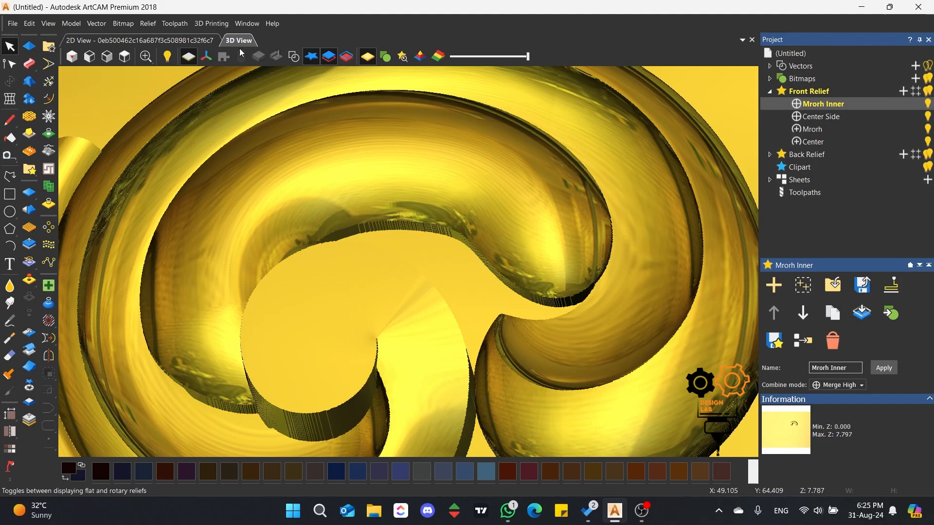
pyautogui.click(293, 55)
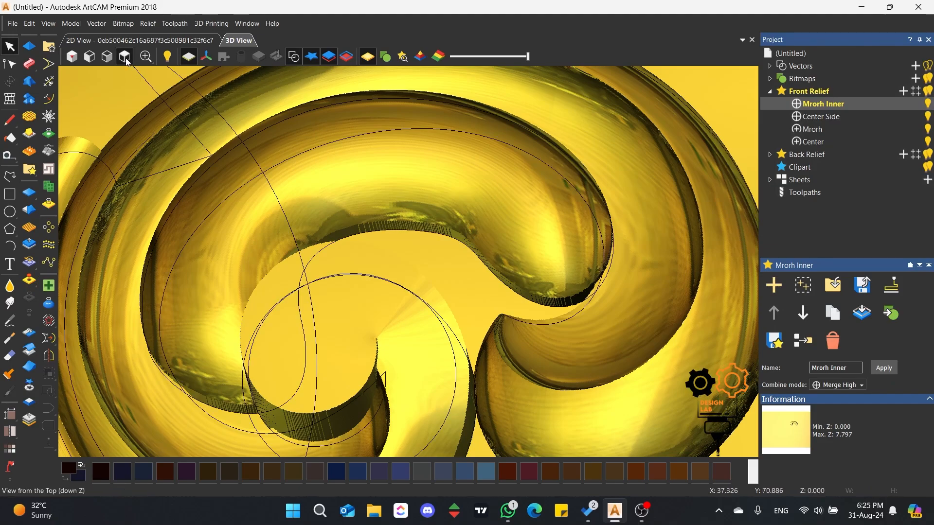
pyautogui.click(146, 56)
pyautogui.scroll(5, 471, 194)
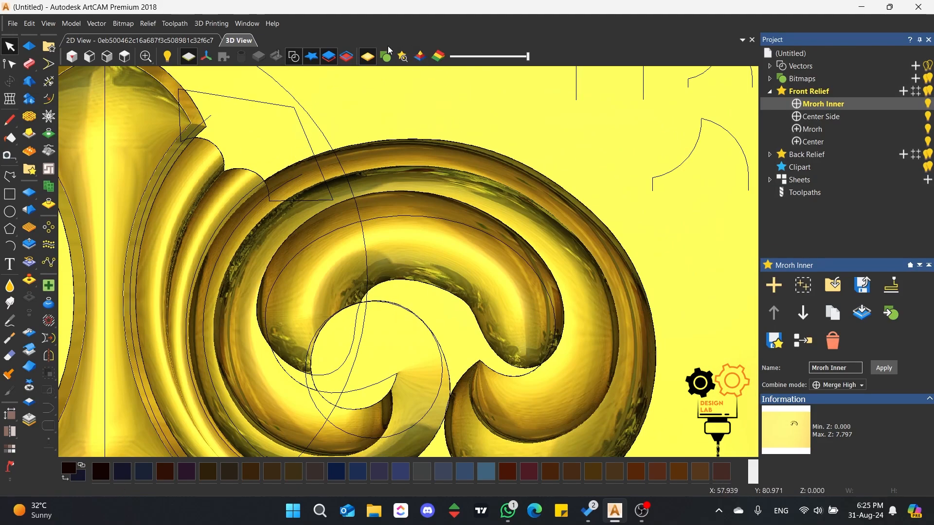
pyautogui.click(387, 55)
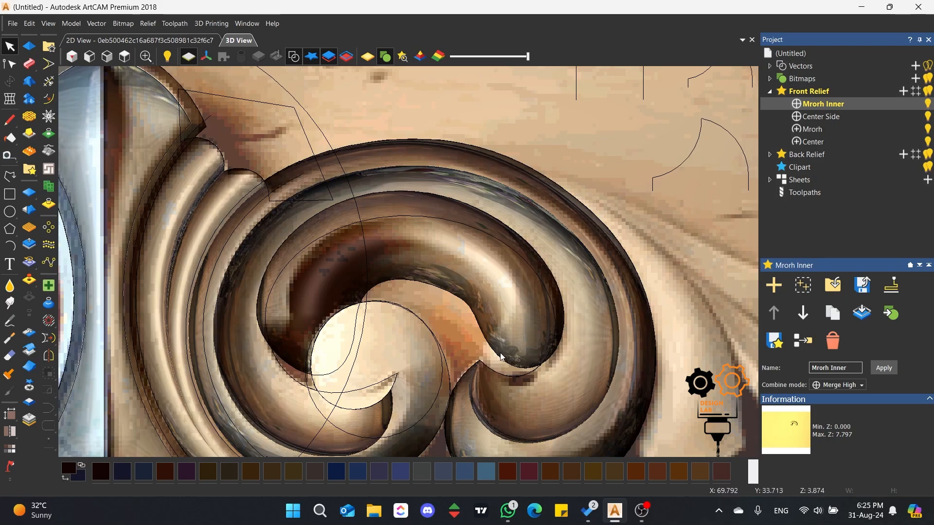
# Draw a closed polyline about 46 by 18 mm from the inner curl's right tip across its hollow and around below it.
pyautogui.click(10, 176)
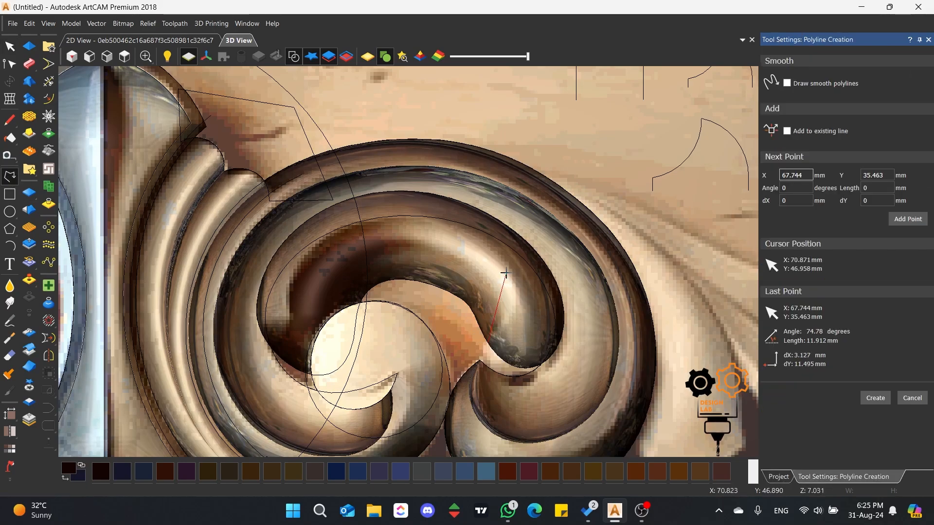
pyautogui.click(505, 307)
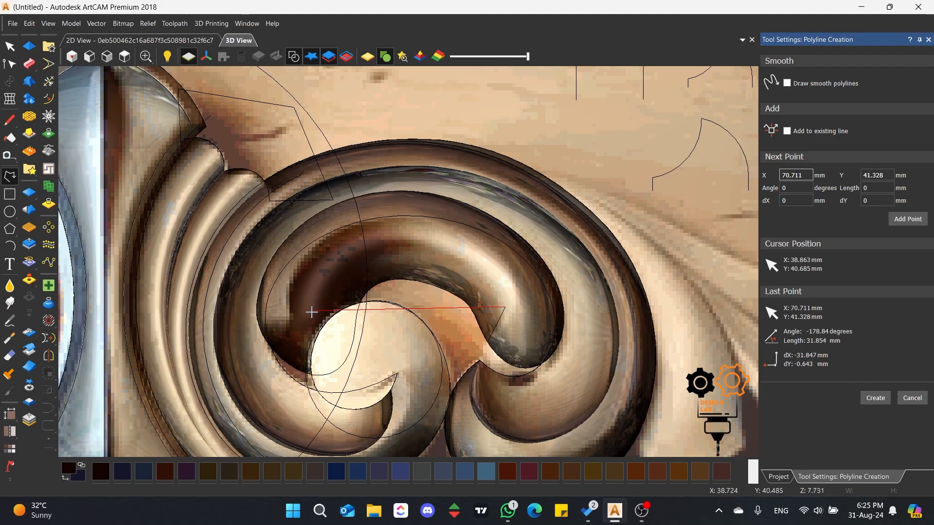
pyautogui.click(294, 318)
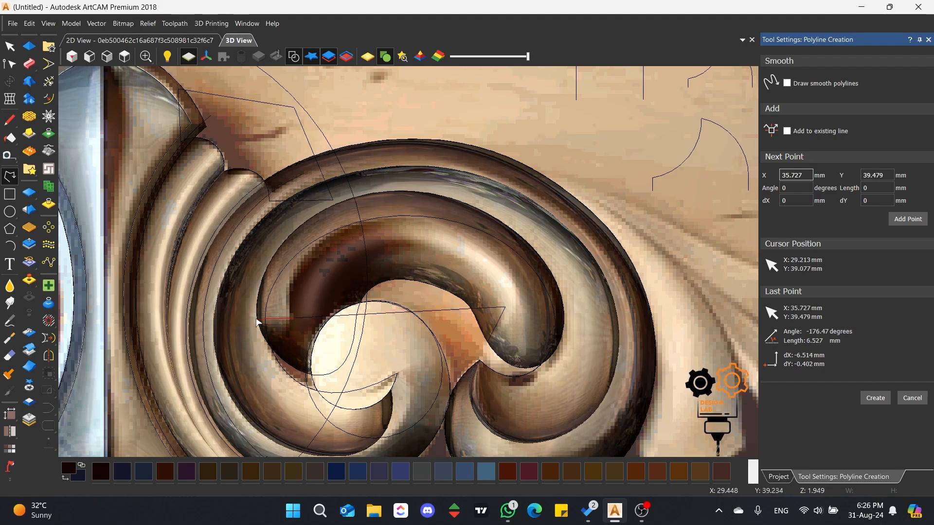
pyautogui.click(229, 319)
pyautogui.click(276, 413)
pyautogui.click(487, 413)
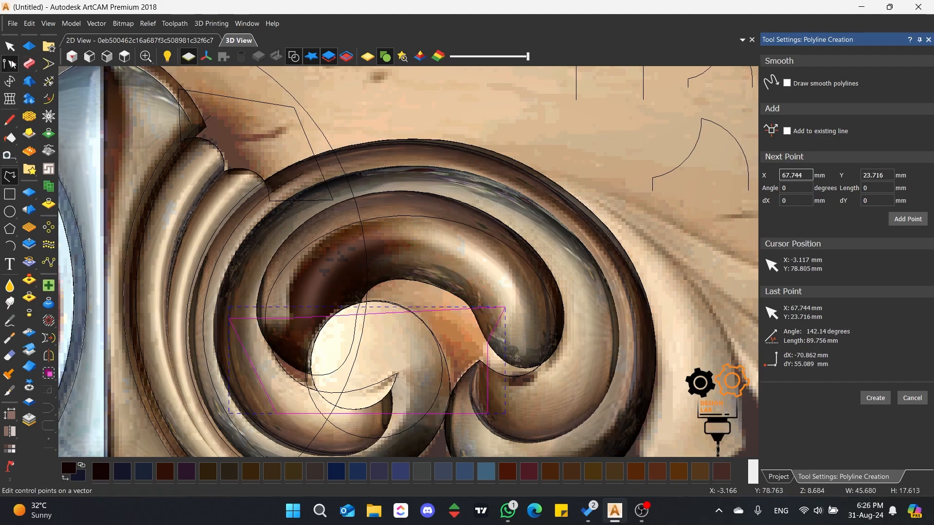
# Bend the polyline's upper edge and ends along the inner curl's ridge in the bitmap and clear the relief inside the outline.
pyautogui.click(9, 64)
pyautogui.moveTo(505, 307); pyautogui.dragTo(479, 203)
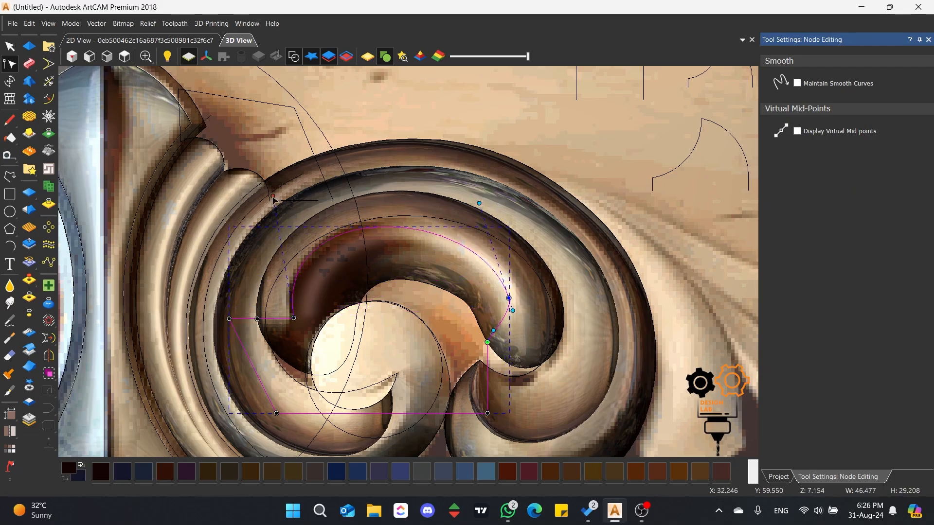
pyautogui.moveTo(273, 196); pyautogui.dragTo(265, 197)
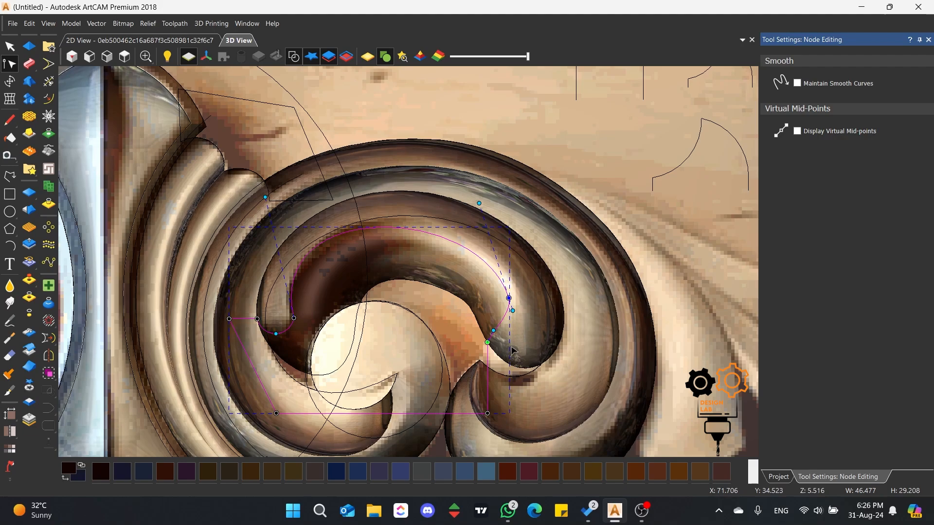
pyautogui.moveTo(513, 310); pyautogui.dragTo(516, 317)
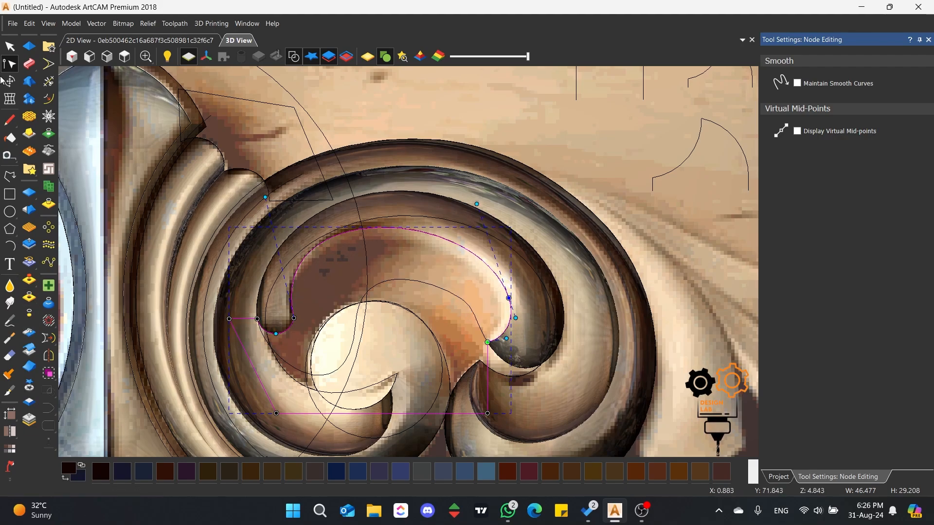
# Draw a line about 32 mm wide between the inner curl's two ends and bend it into an arc over the curl's ridge.
pyautogui.click(225, 300)
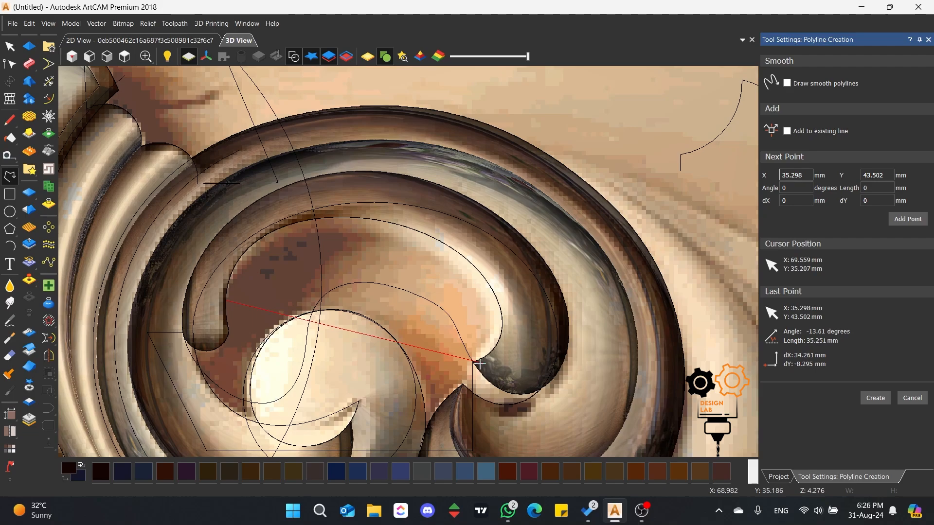
pyautogui.click(472, 362)
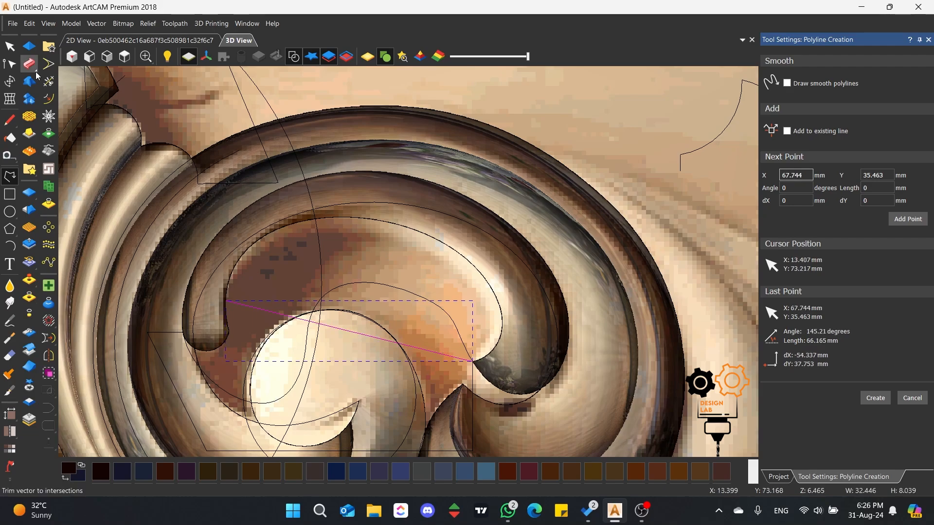
pyautogui.click(10, 64)
pyautogui.press('b')
pyautogui.moveTo(392, 345); pyautogui.dragTo(504, 309)
pyautogui.moveTo(387, 240); pyautogui.dragTo(328, 196)
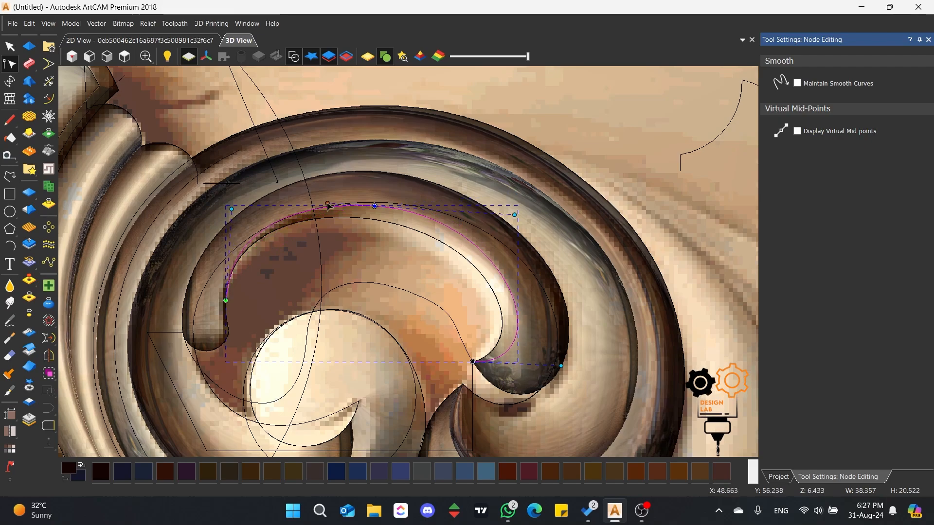
pyautogui.scroll(3, 486, 302)
pyautogui.scroll(-2, 558, 404)
pyautogui.moveTo(579, 383); pyautogui.dragTo(585, 378)
pyautogui.moveTo(523, 186); pyautogui.dragTo(534, 187)
# Close the arc with a line and curve that line upward inside it to form a thin crescent.
pyautogui.click(49, 425)
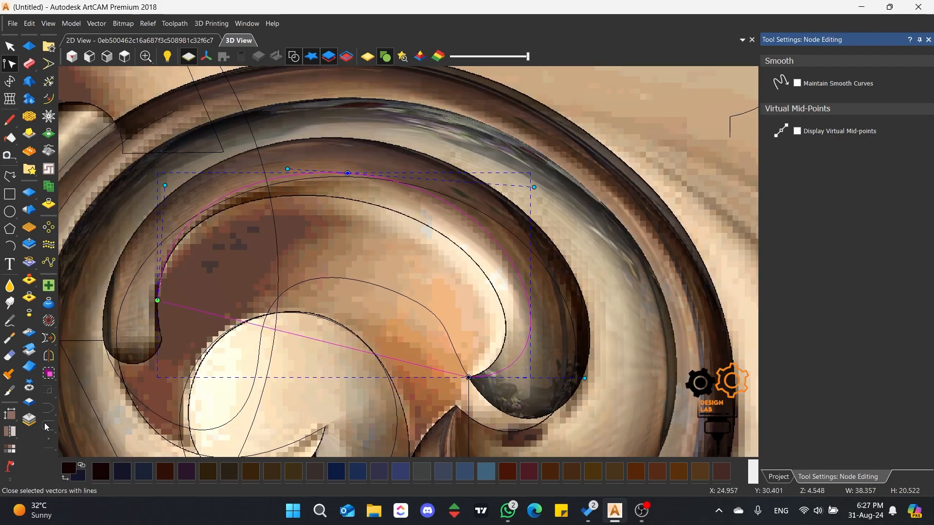
pyautogui.moveTo(365, 351); pyautogui.dragTo(500, 238)
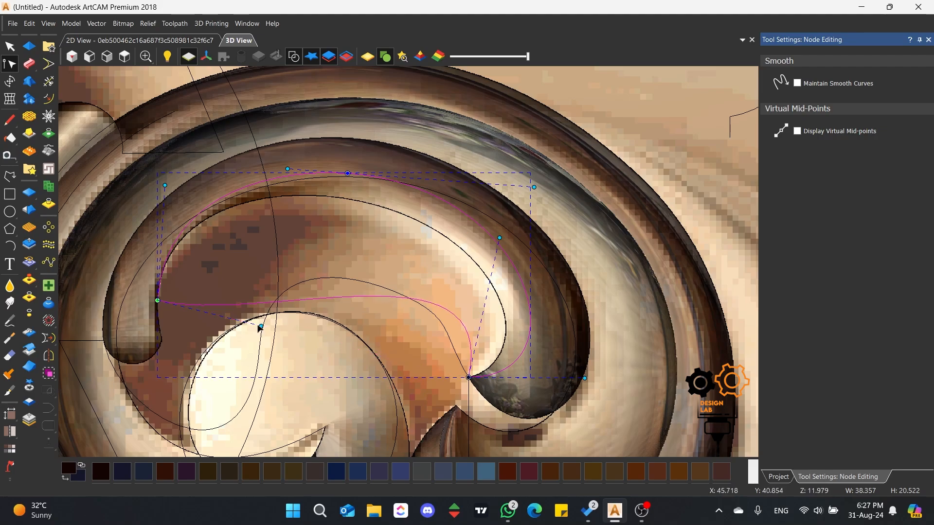
pyautogui.moveTo(262, 326); pyautogui.dragTo(209, 132)
pyautogui.moveTo(503, 238); pyautogui.dragTo(519, 231)
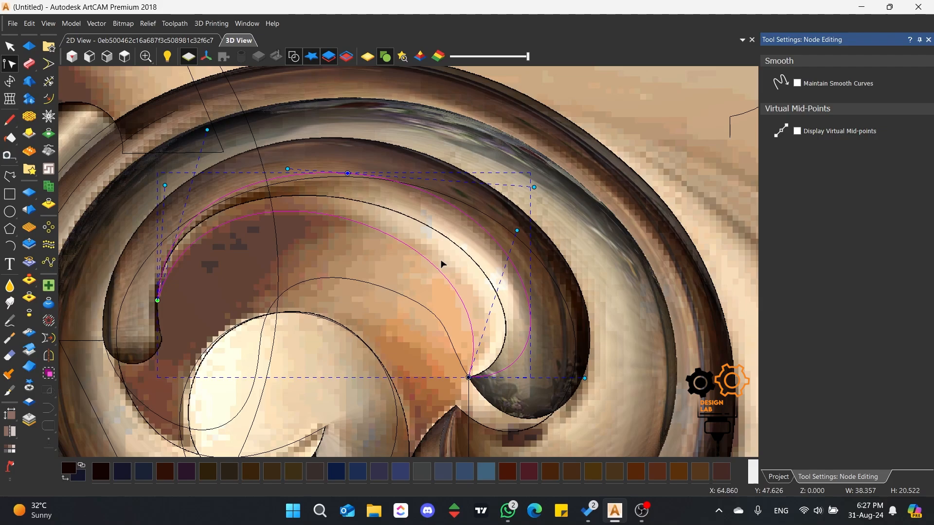
# Carve the thin crescent on the inner curl by subtracting a round Shape Editor profile with a 90-degree angle.
pyautogui.click(29, 47)
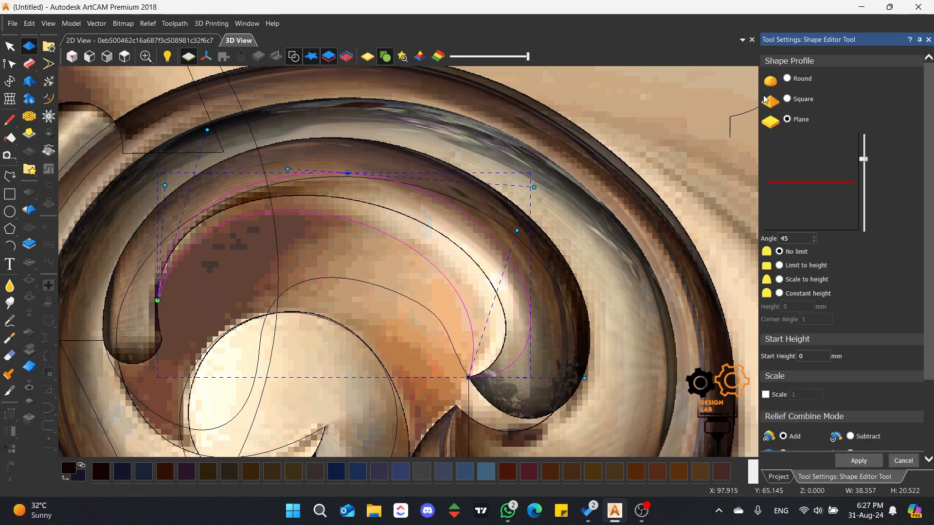
pyautogui.click(786, 82)
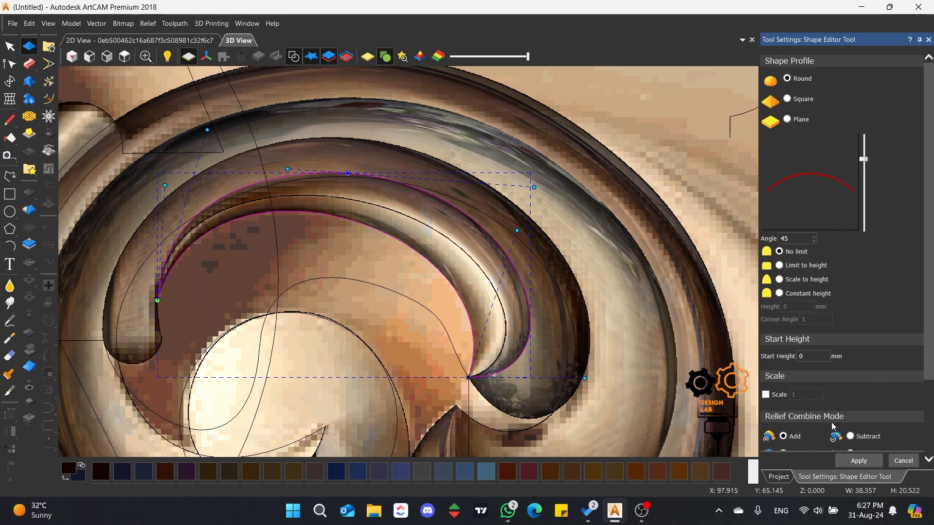
pyautogui.click(851, 437)
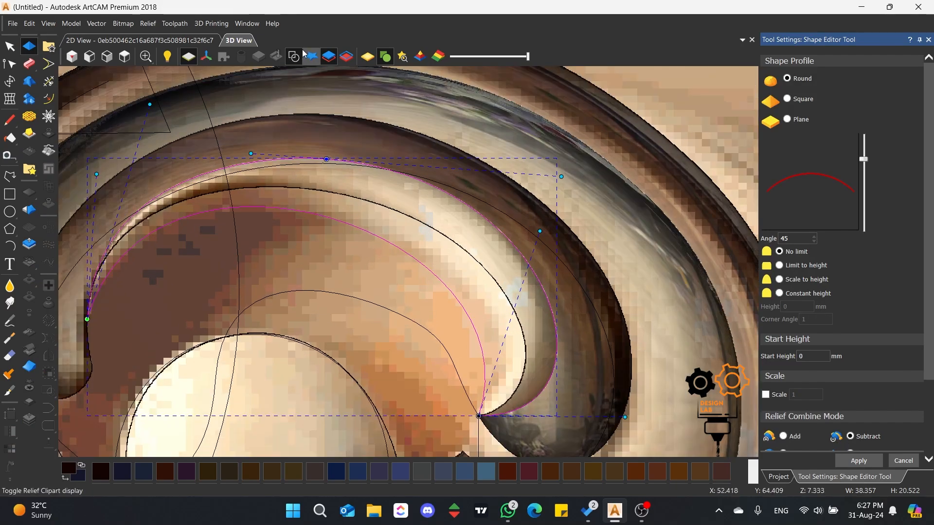
pyautogui.click(368, 57)
pyautogui.scroll(-2, 393, 245)
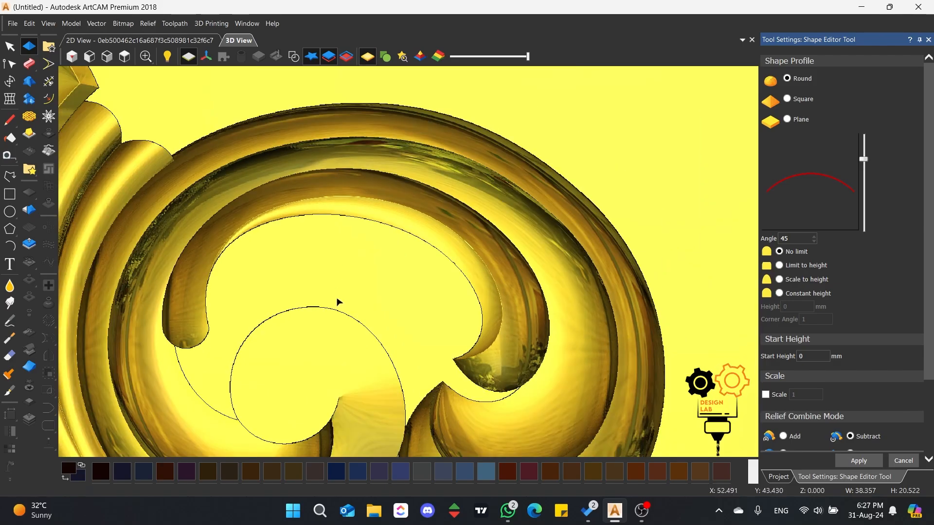
pyautogui.moveTo(339, 302); pyautogui.dragTo(510, 195)
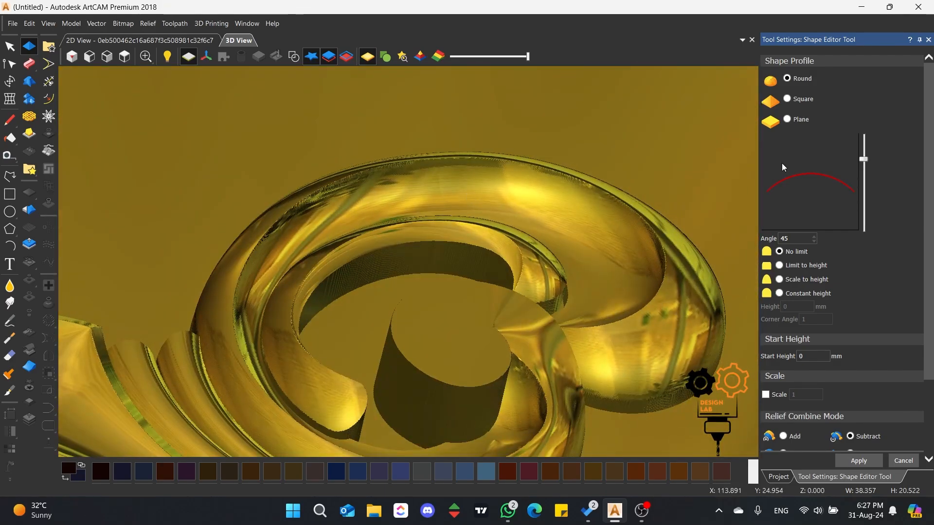
pyautogui.moveTo(864, 159); pyautogui.dragTo(863, 135)
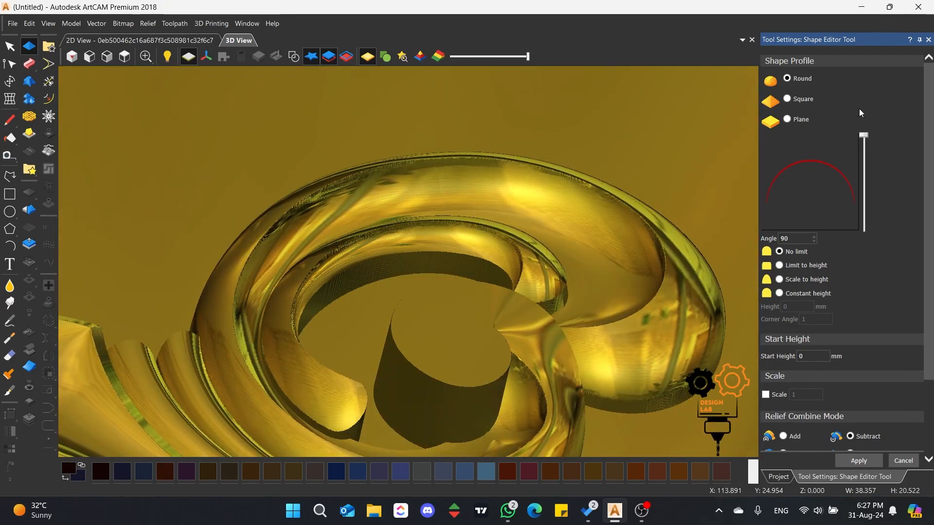
pyautogui.scroll(5, 433, 179)
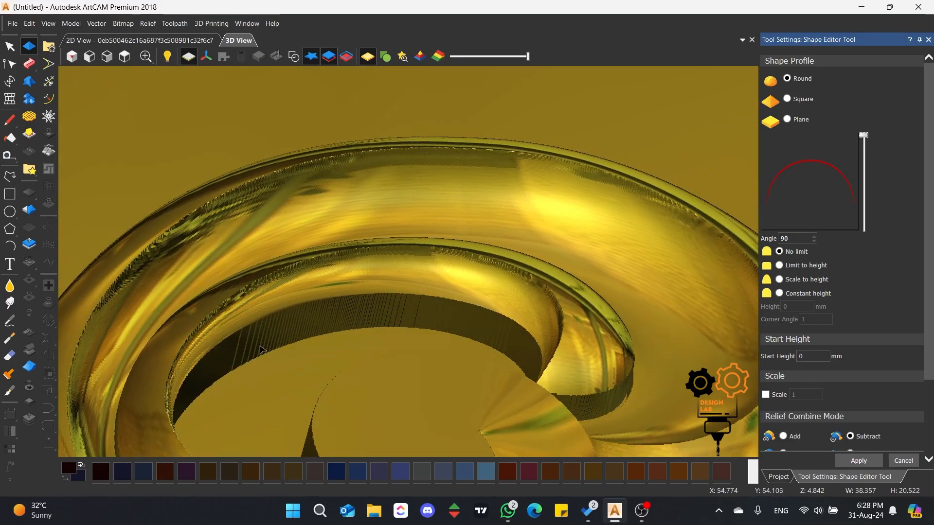
pyautogui.moveTo(260, 347); pyautogui.dragTo(282, 304)
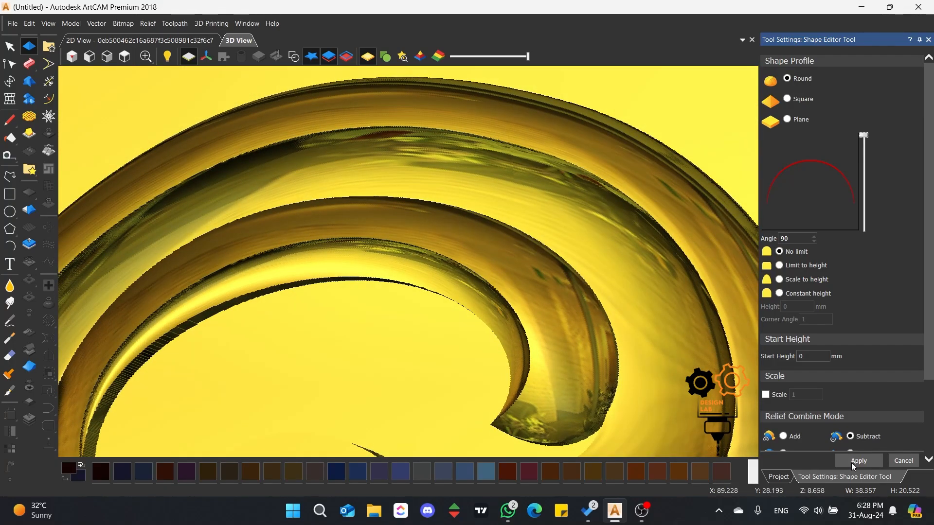
pyautogui.click(903, 461)
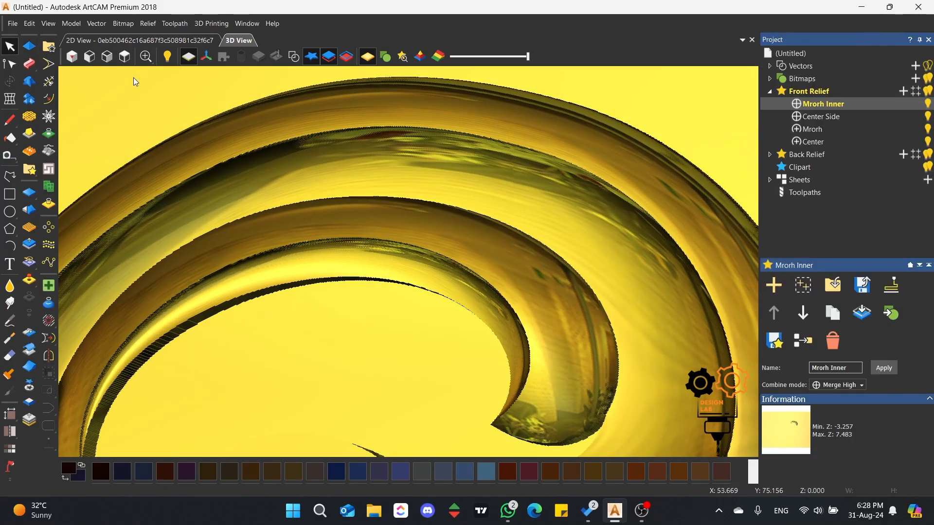
# Show the vectors and hide the Center Side, Mrorh and Center relief layers so only Mrorh Inner is visible.
pyautogui.click(124, 56)
pyautogui.click(294, 56)
pyautogui.scroll(3, 447, 149)
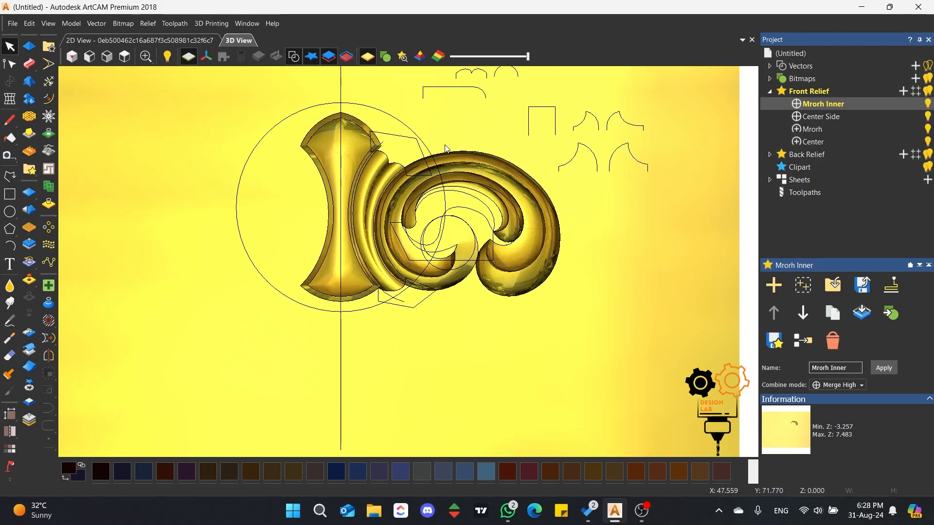
pyautogui.scroll(2, 446, 149)
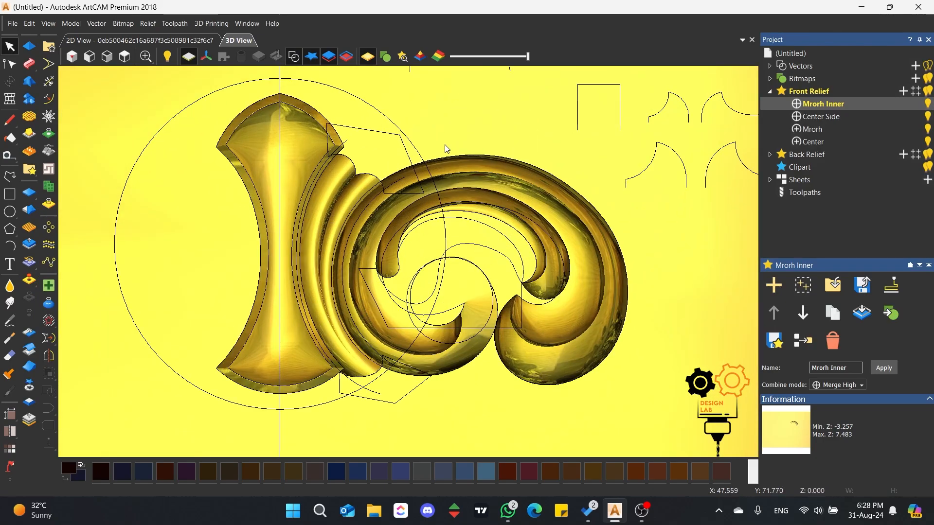
pyautogui.click(928, 117)
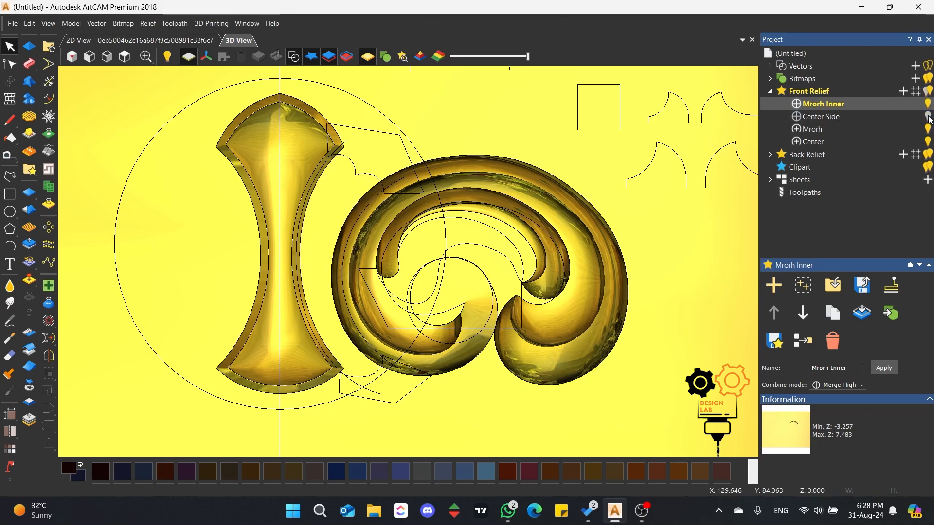
pyautogui.click(928, 130)
pyautogui.click(927, 142)
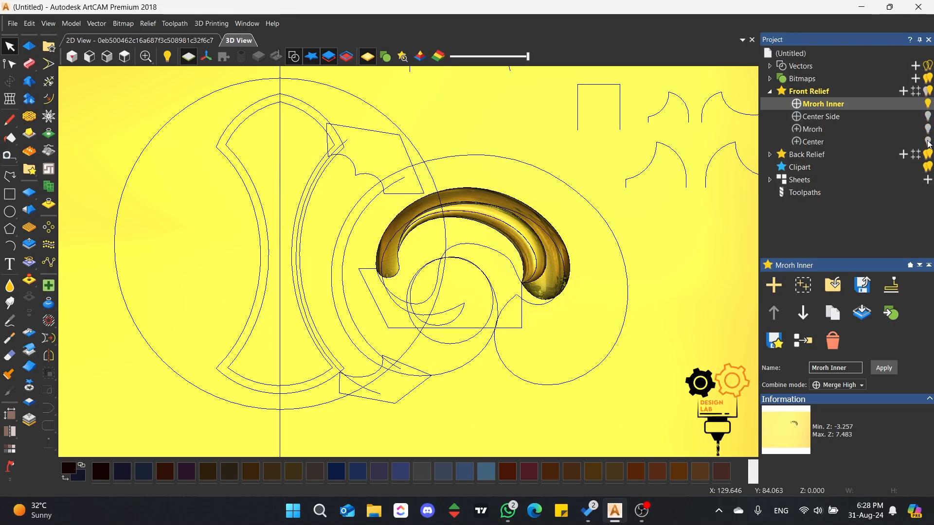
# Examine the isolated inner curl's crescent groove and inner wall from the top and at oblique angles.
pyautogui.scroll(3, 496, 232)
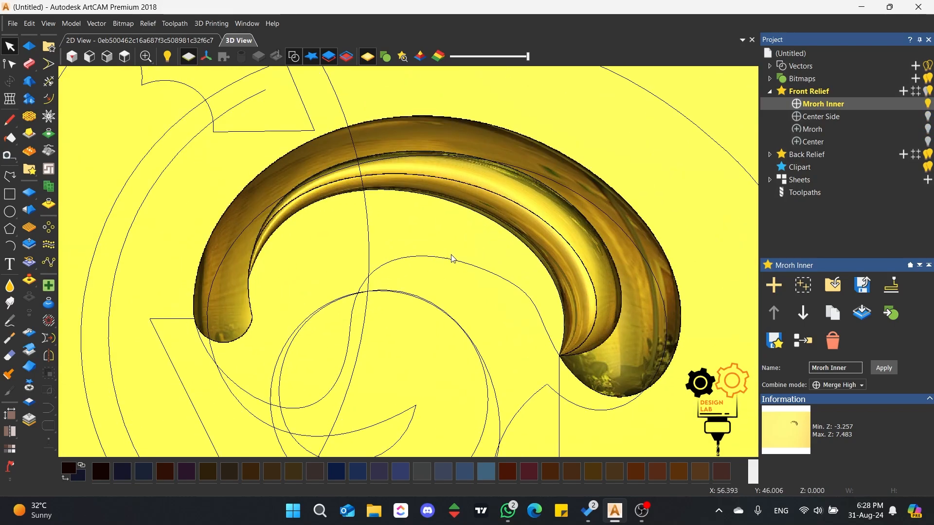
pyautogui.click(430, 199)
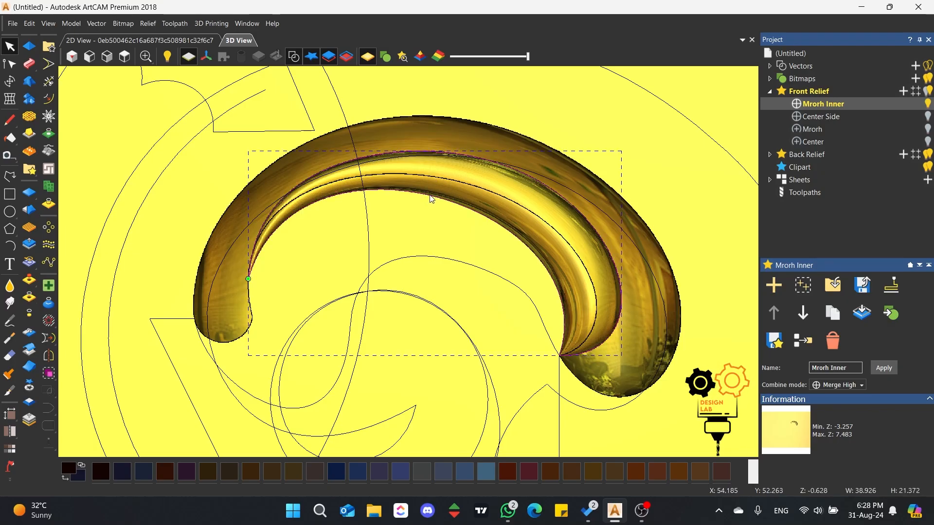
pyautogui.click(433, 188)
pyautogui.moveTo(413, 265); pyautogui.dragTo(430, 236)
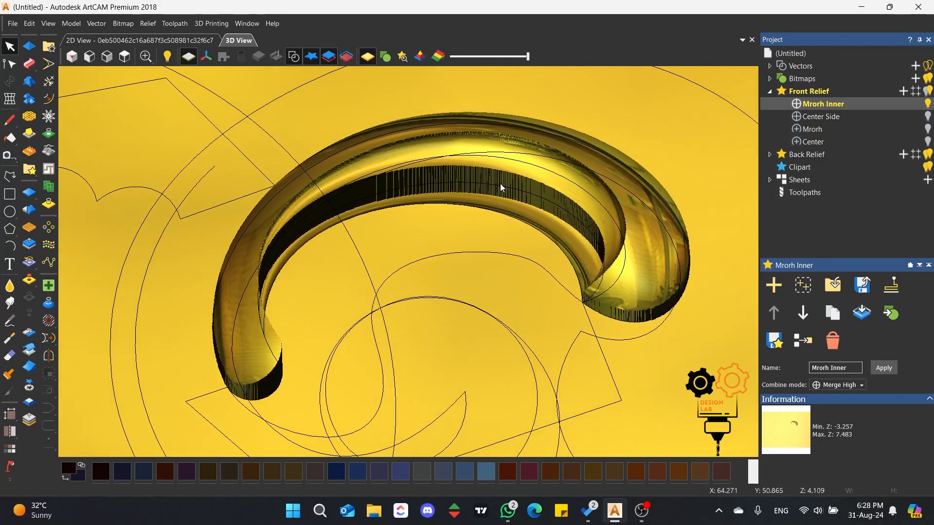
pyautogui.moveTo(428, 263); pyautogui.dragTo(520, 303)
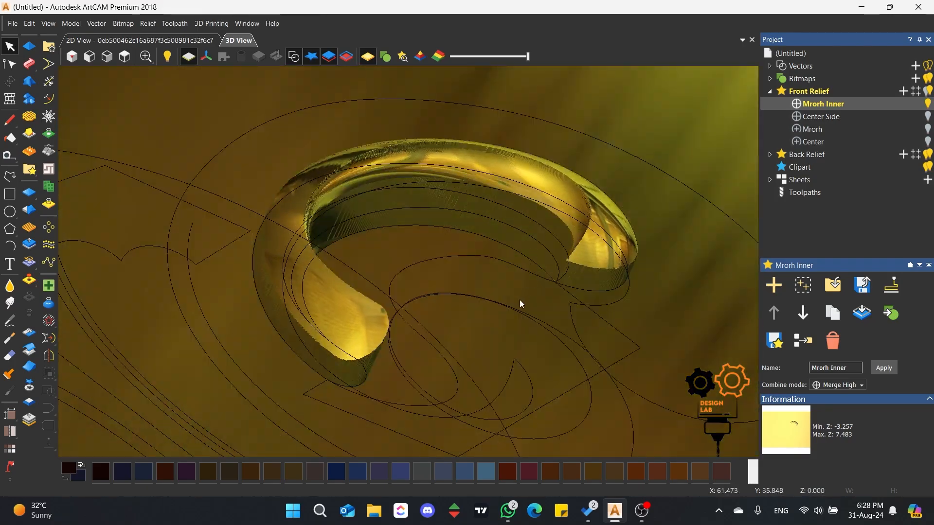
pyautogui.moveTo(426, 259); pyautogui.dragTo(406, 386)
pyautogui.click(145, 56)
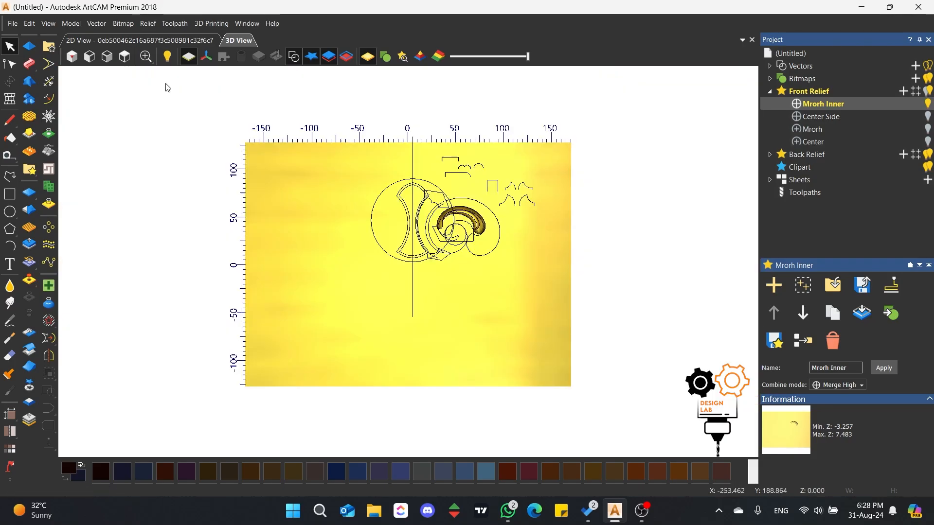
pyautogui.scroll(8, 462, 210)
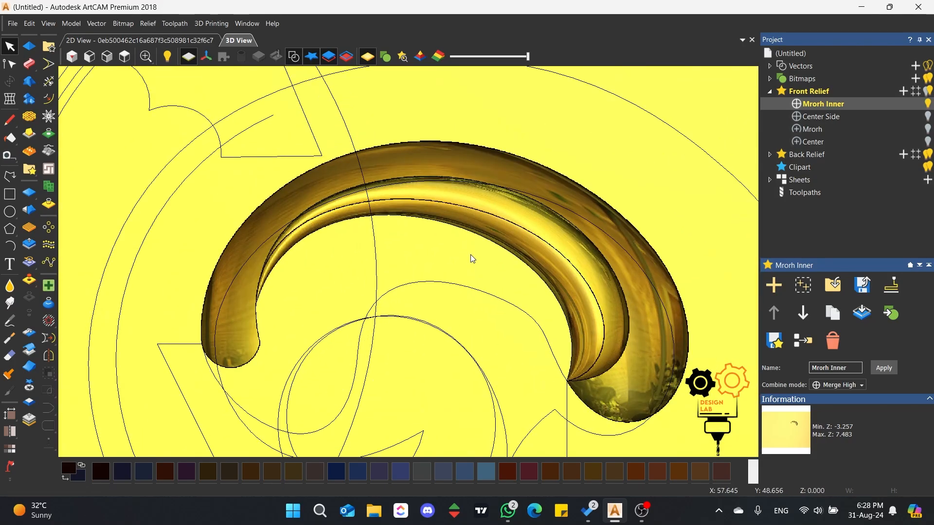
# Zero the Mrorh Inner relief inside the closed outline spanning the inner curl's hollow.
pyautogui.click(542, 240)
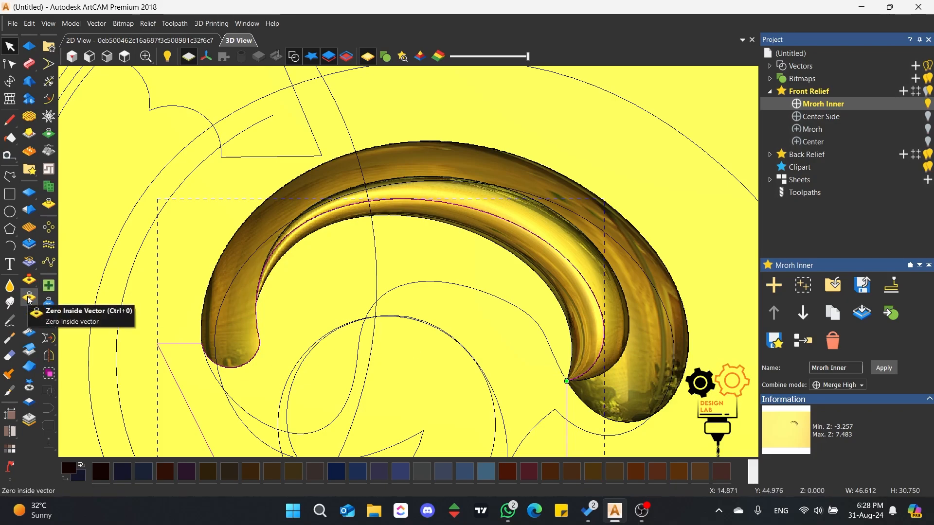
pyautogui.scroll(3, 327, 259)
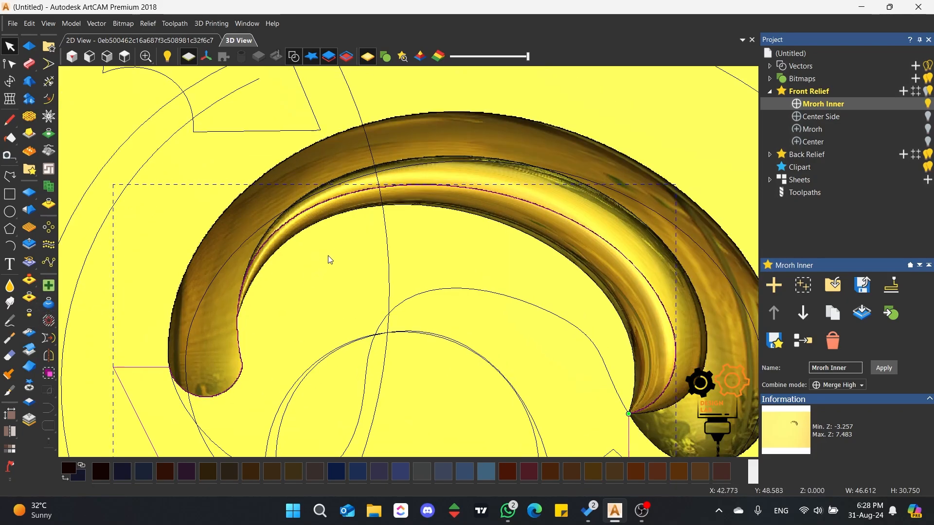
pyautogui.moveTo(382, 372); pyautogui.dragTo(486, 241, button='middle')
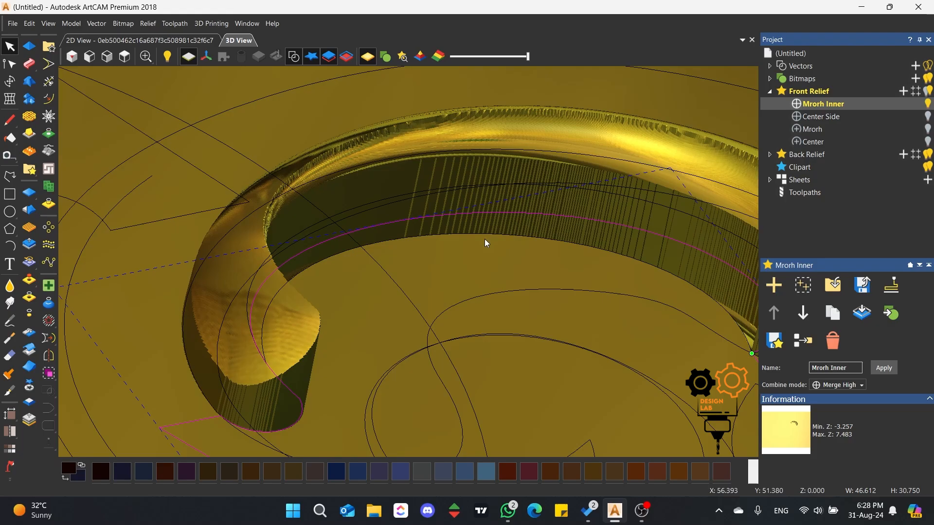
pyautogui.click(35, 299)
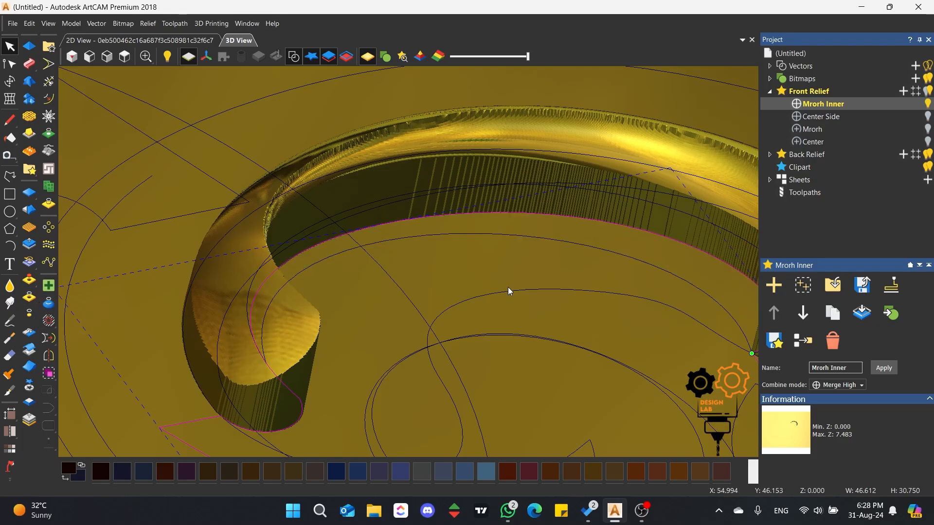
pyautogui.moveTo(512, 293); pyautogui.dragTo(379, 322, button='middle')
pyautogui.click(448, 271)
# Make the Center Side, Mrorh and Center relief layers visible again.
pyautogui.click(125, 56)
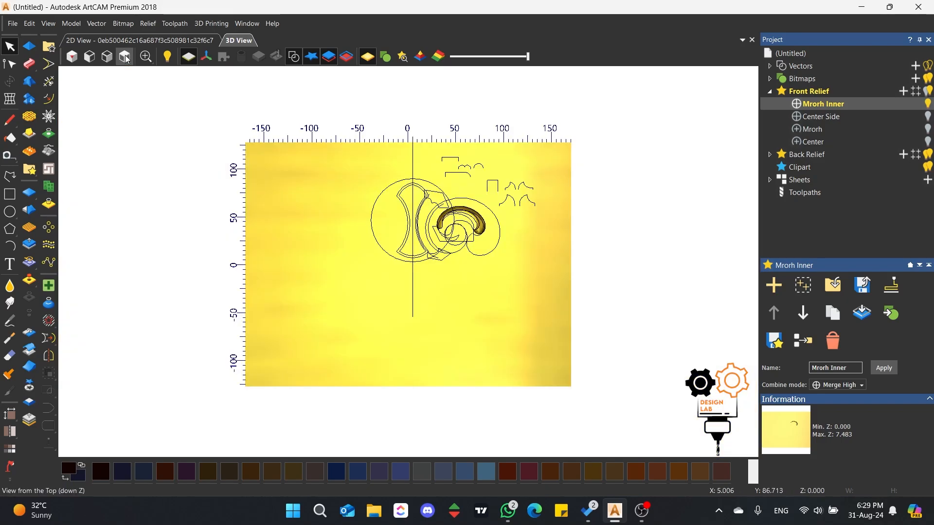
pyautogui.scroll(5, 448, 213)
pyautogui.click(927, 117)
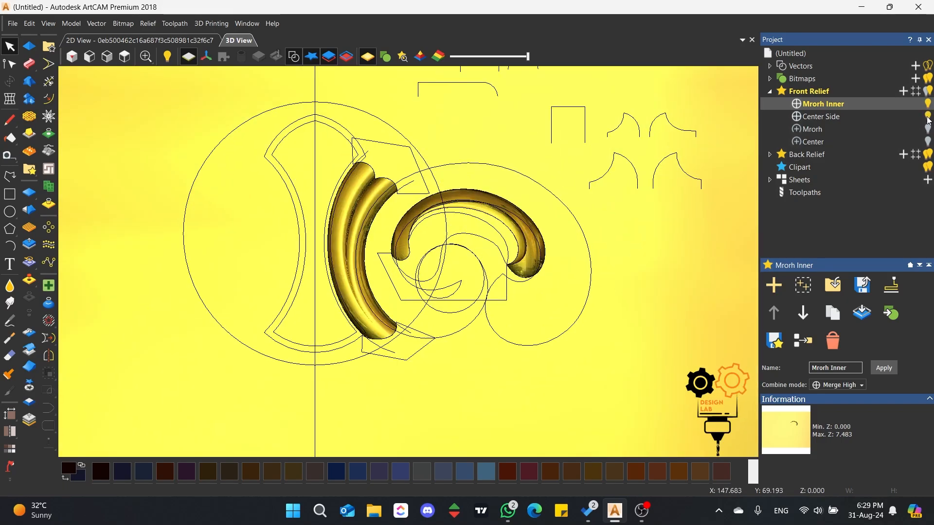
pyautogui.click(927, 129)
pyautogui.click(928, 142)
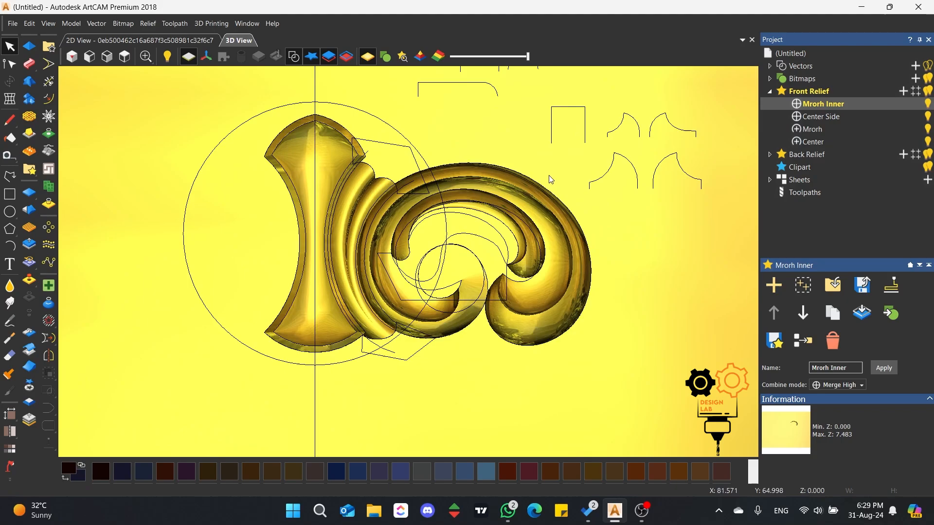
# Display the bitmap and draw two lines from the scroll's upper right edge down either side of the adjoining leaf, the inner about 18 by 55 mm.
pyautogui.click(385, 56)
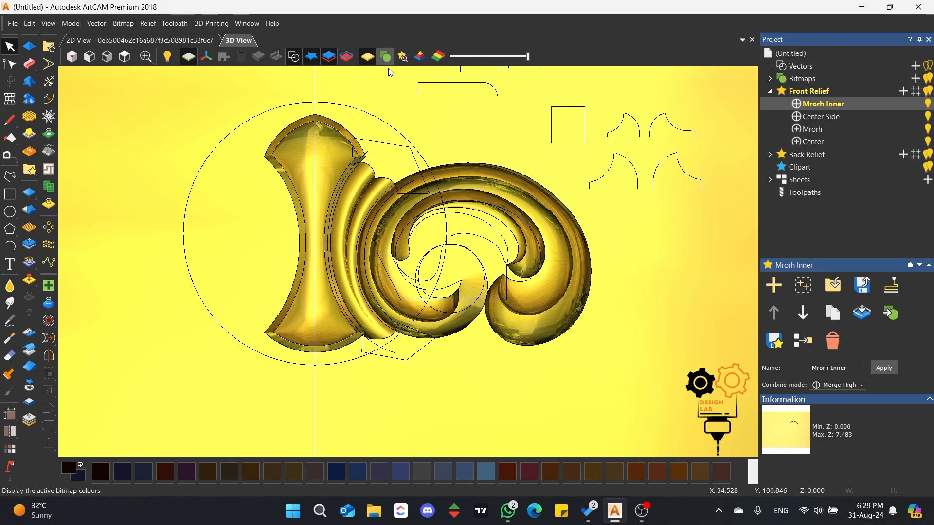
pyautogui.scroll(-3, 476, 229)
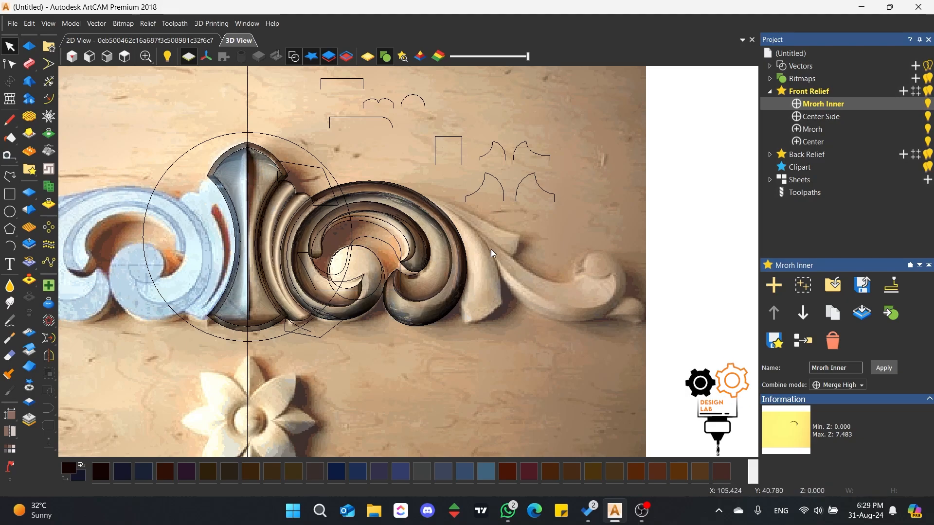
pyautogui.scroll(3, 492, 249)
pyautogui.click(9, 176)
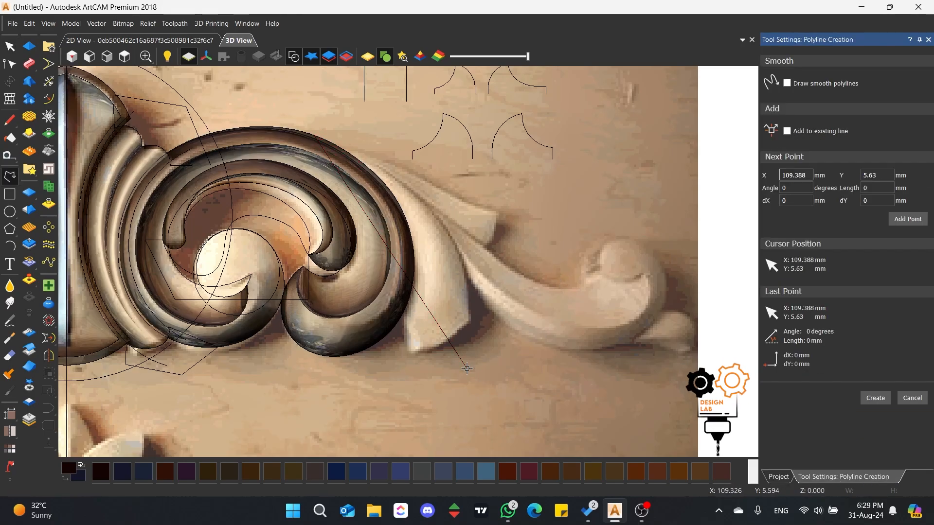
pyautogui.click(382, 352)
pyautogui.press('Escape')
pyautogui.press('n')
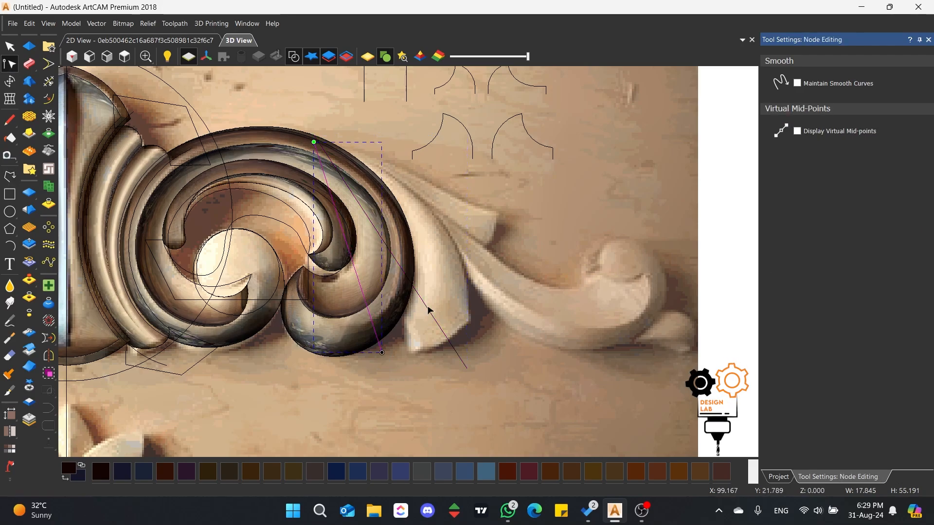
# Bend both lines into arcs, the outer about 42 by 61 mm along the leaf's right edge and the inner along the scroll's edge.
pyautogui.click(428, 309)
pyautogui.moveTo(417, 291); pyautogui.dragTo(502, 221)
pyautogui.moveTo(490, 392); pyautogui.dragTo(489, 389)
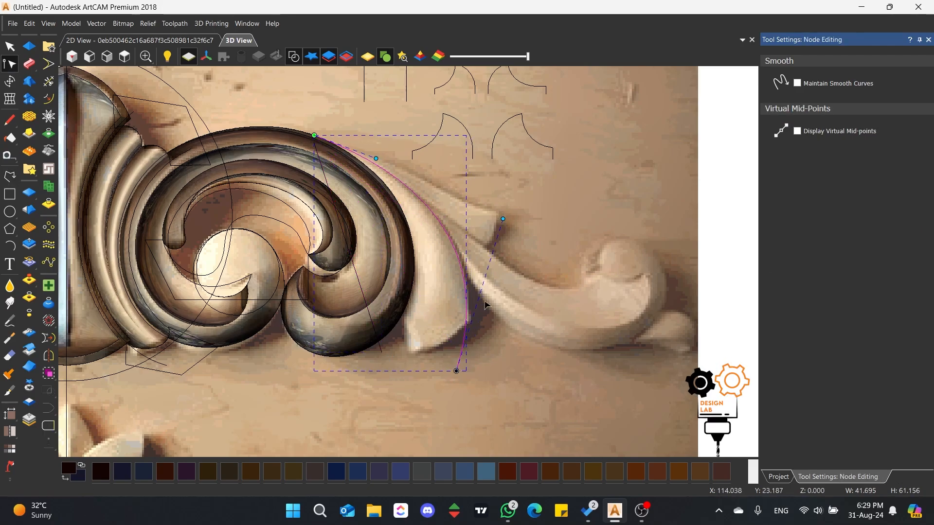
pyautogui.click(358, 292)
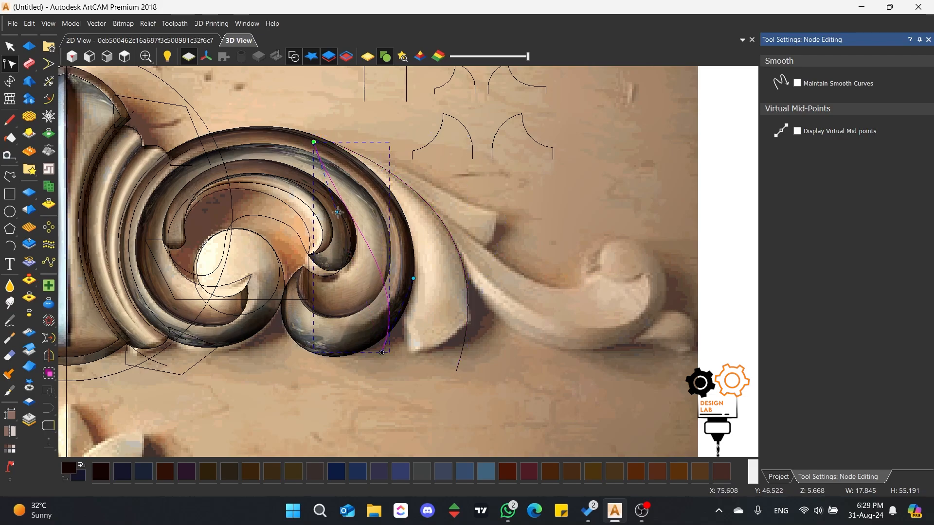
pyautogui.moveTo(337, 213); pyautogui.dragTo(465, 229)
pyautogui.moveTo(464, 229); pyautogui.dragTo(457, 259, button='middle')
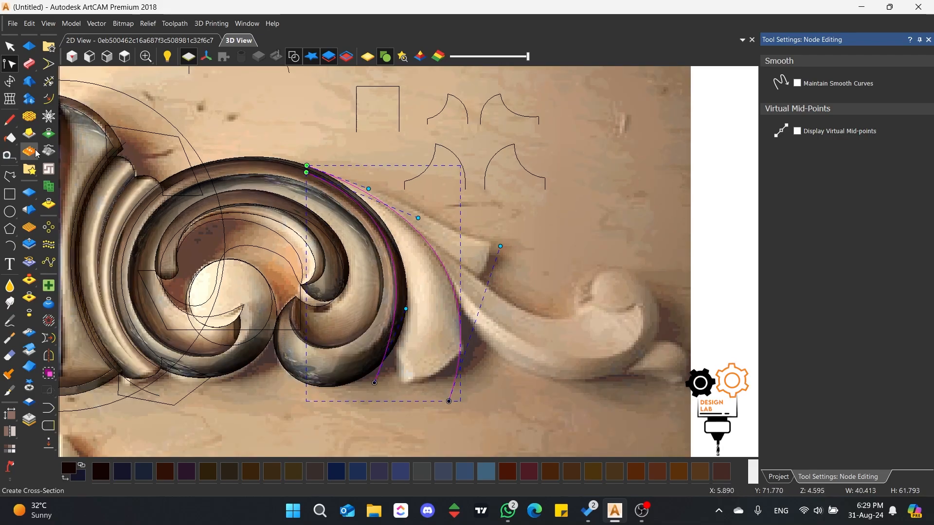
# Draw a right-angled profile about 11 mm wide and 7 mm high beside the other cross-sections and bend its diagonal into a convex arc.
pyautogui.click(10, 176)
pyautogui.click(590, 173)
pyautogui.click(550, 200)
pyautogui.press('Escape')
pyautogui.click(10, 63)
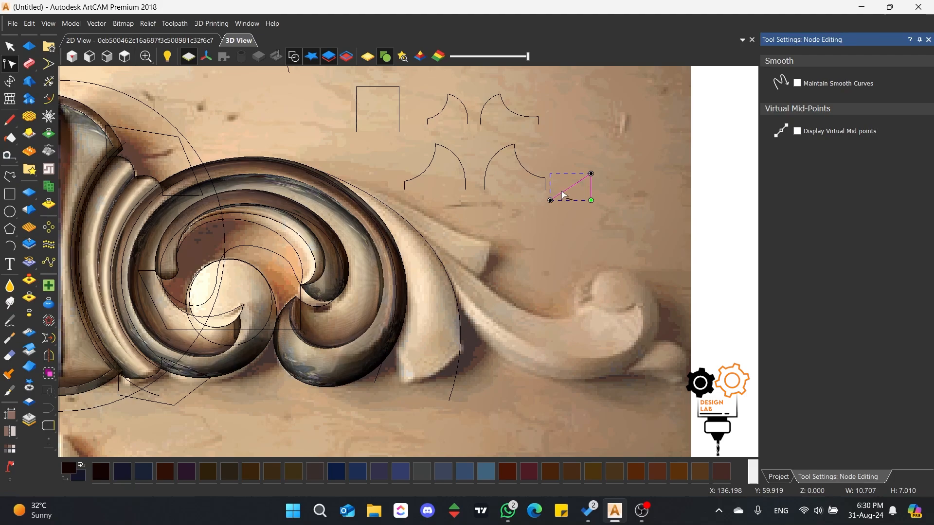
pyautogui.scroll(3, 572, 180)
pyautogui.moveTo(556, 198); pyautogui.dragTo(545, 192)
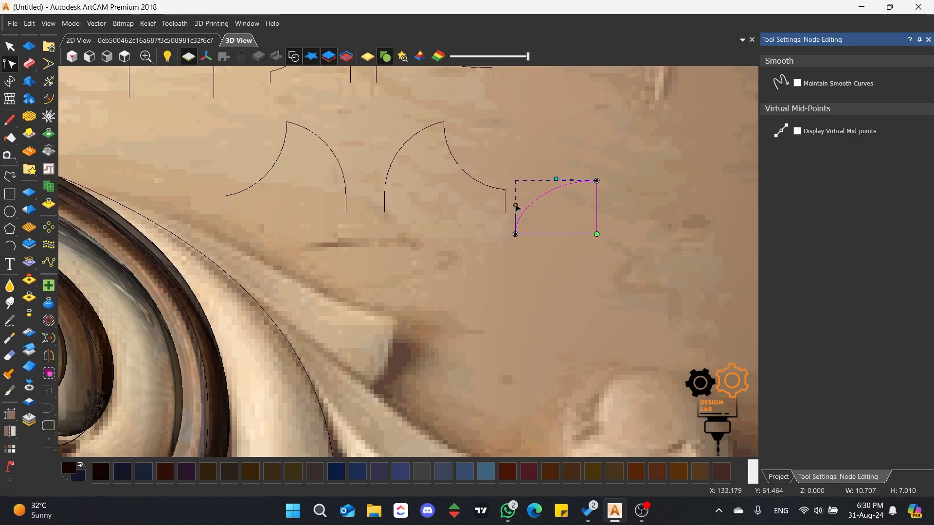
# Mirror a copy of the curved 11 by 7 mm profile horizontally so it sits just beyond the original.
pyautogui.scroll(-2, 365, 308)
pyautogui.scroll(-1, 364, 305)
pyautogui.click(10, 46)
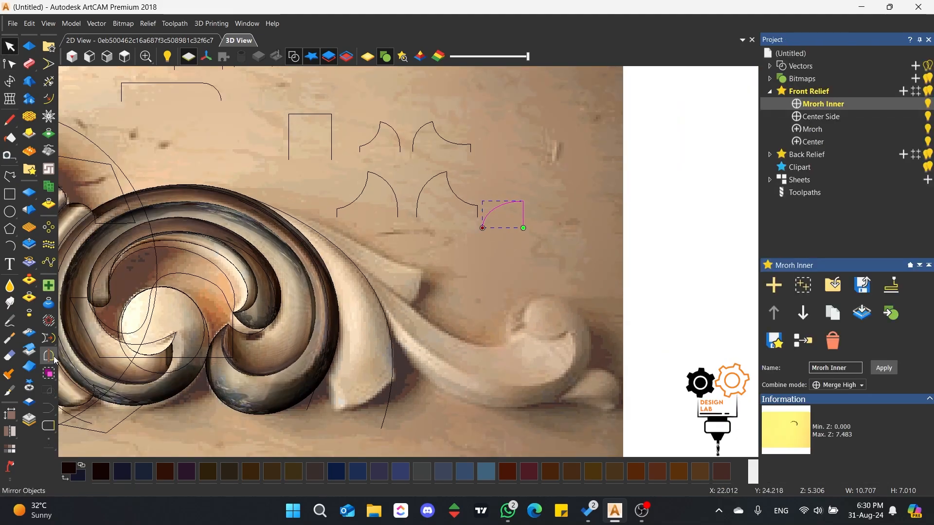
pyautogui.click(48, 356)
pyautogui.click(709, 179)
pyautogui.click(789, 74)
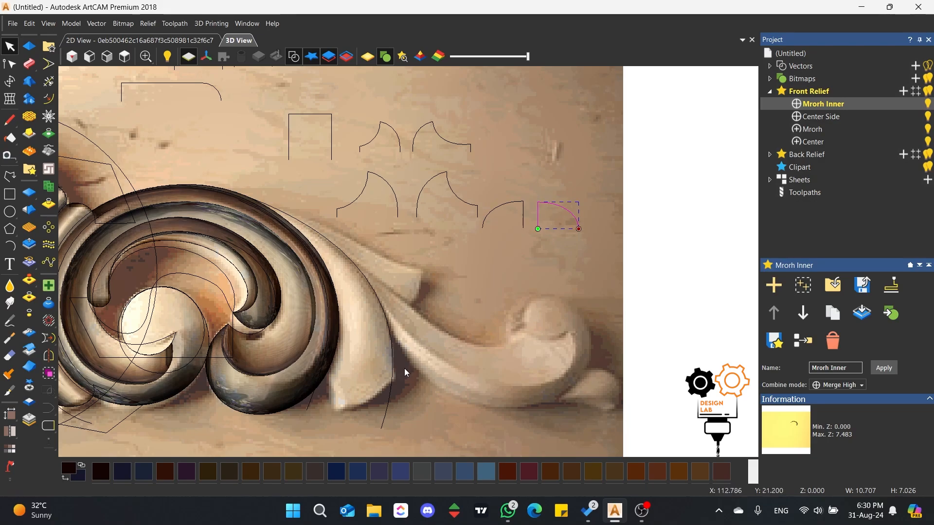
# Set up a two rail sweep along the leaf's two arcs using the mirrored profile as the cross section.
pyautogui.click(392, 370)
pyautogui.click(29, 64)
pyautogui.click(557, 201)
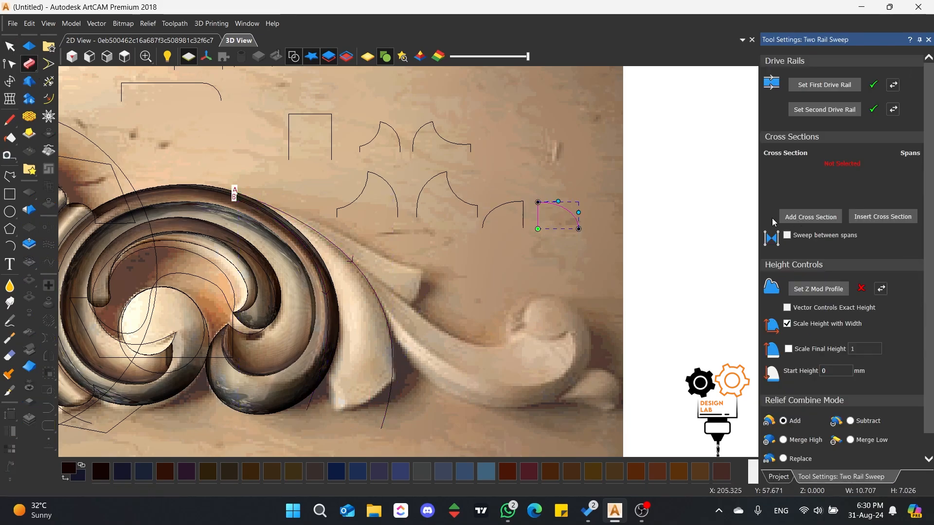
pyautogui.click(788, 216)
pyautogui.scroll(1, 375, 339)
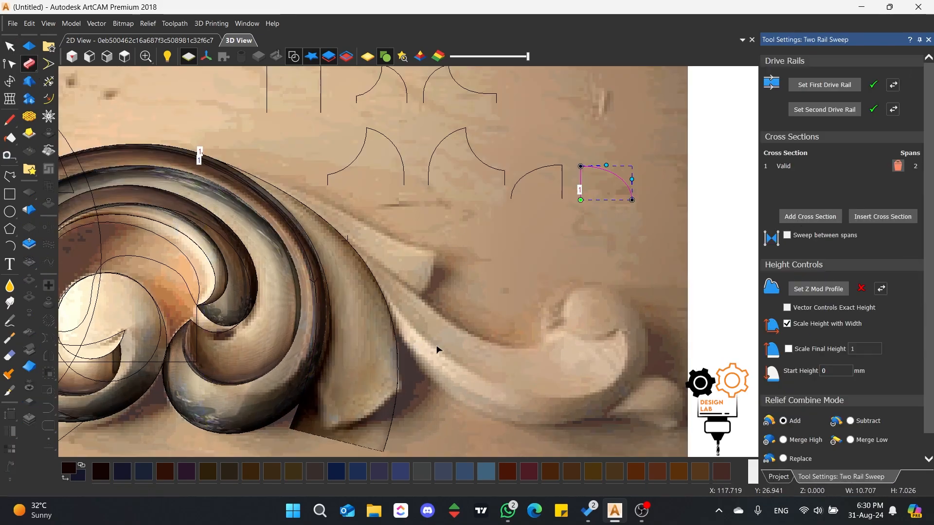
# Scale the leaf sweep's final height to 9 and check its shape from several angles.
pyautogui.moveTo(436, 349); pyautogui.dragTo(370, 233)
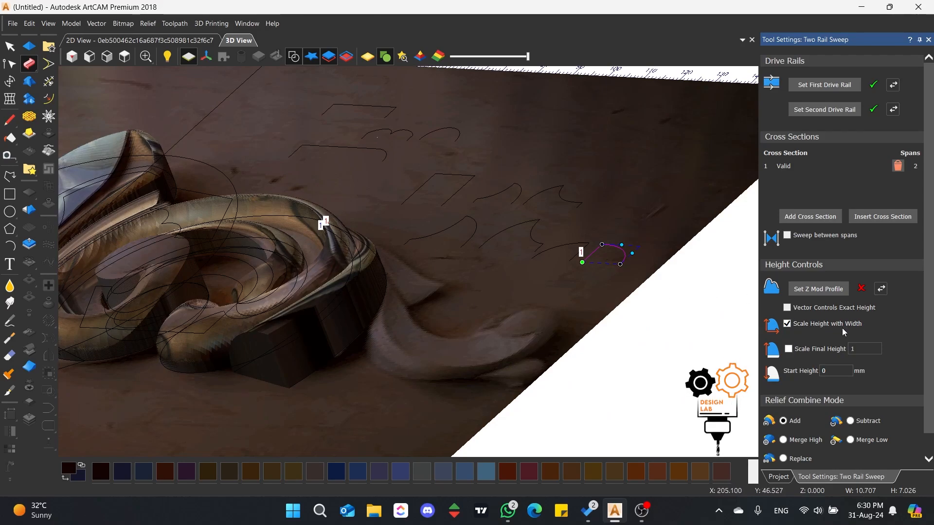
pyautogui.scroll(2, 511, 258)
pyautogui.moveTo(511, 258); pyautogui.dragTo(551, 252)
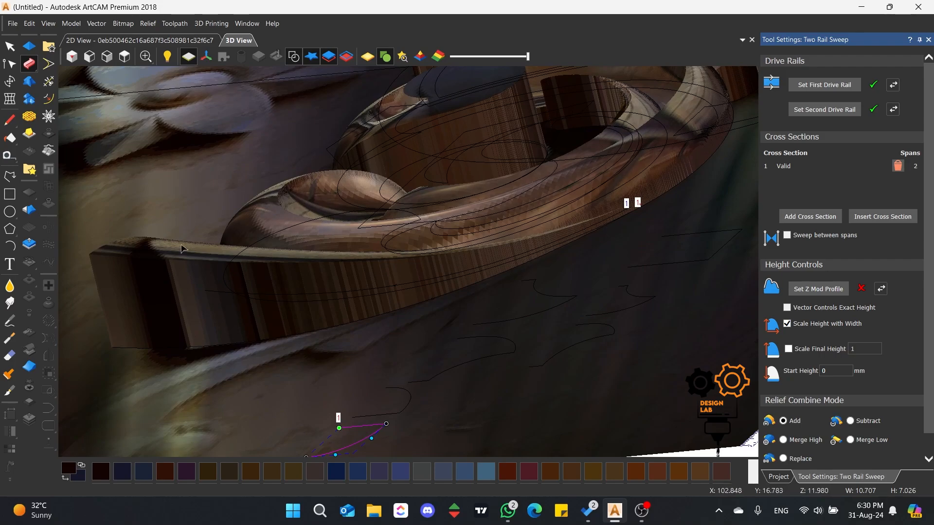
pyautogui.click(819, 350)
pyautogui.click(864, 349)
pyautogui.write('9')
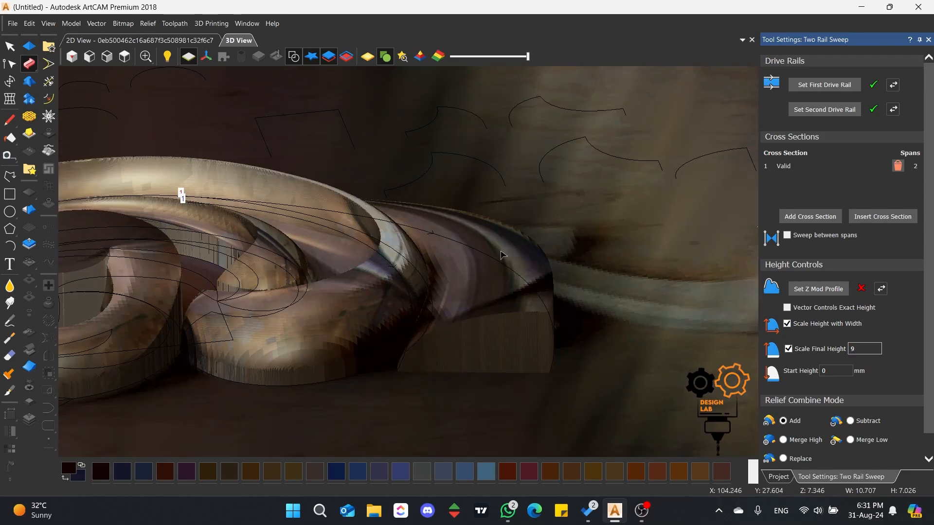
pyautogui.moveTo(527, 263); pyautogui.dragTo(309, 247)
pyautogui.scroll(3, 360, 222)
# Hide the Center Side, Mrorh and Center relief layers to inspect the Mrorh Inner relief alone.
pyautogui.click(124, 59)
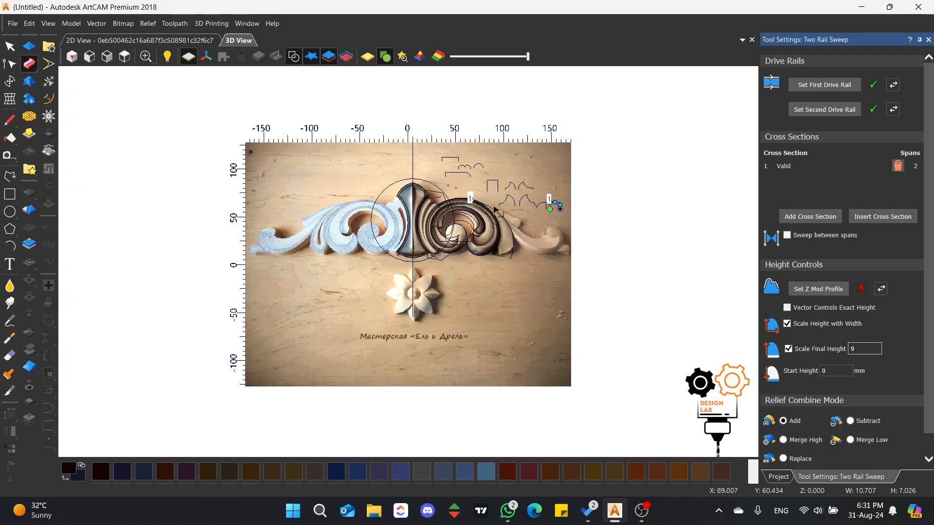
pyautogui.scroll(5, 519, 216)
pyautogui.scroll(1, 458, 278)
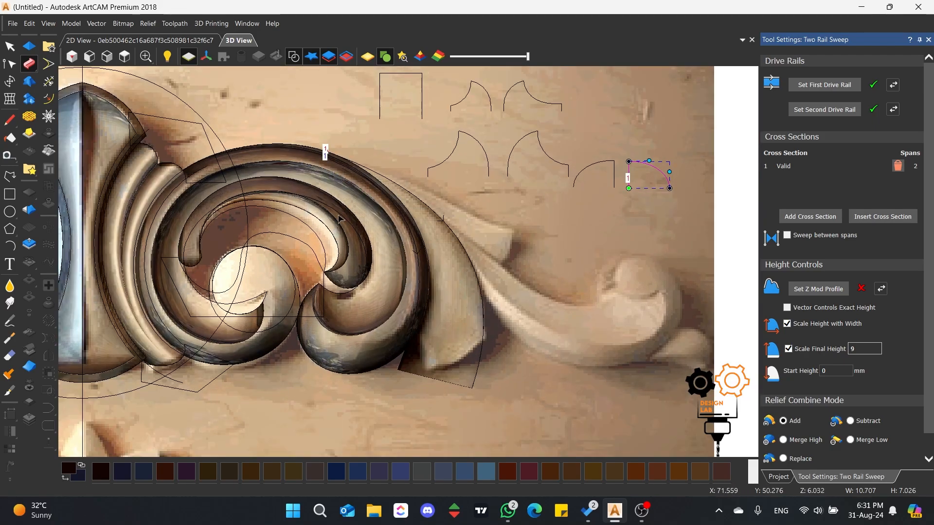
pyautogui.scroll(-1, 821, 438)
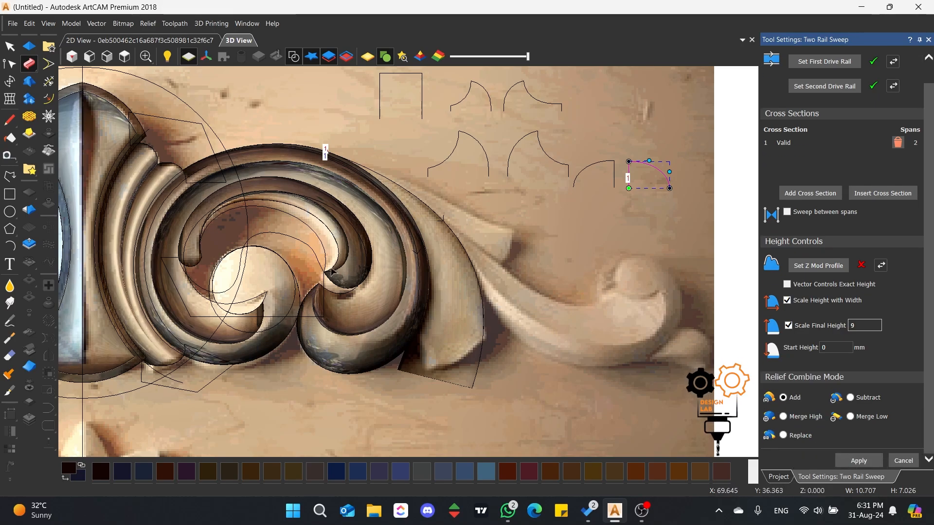
pyautogui.click(778, 477)
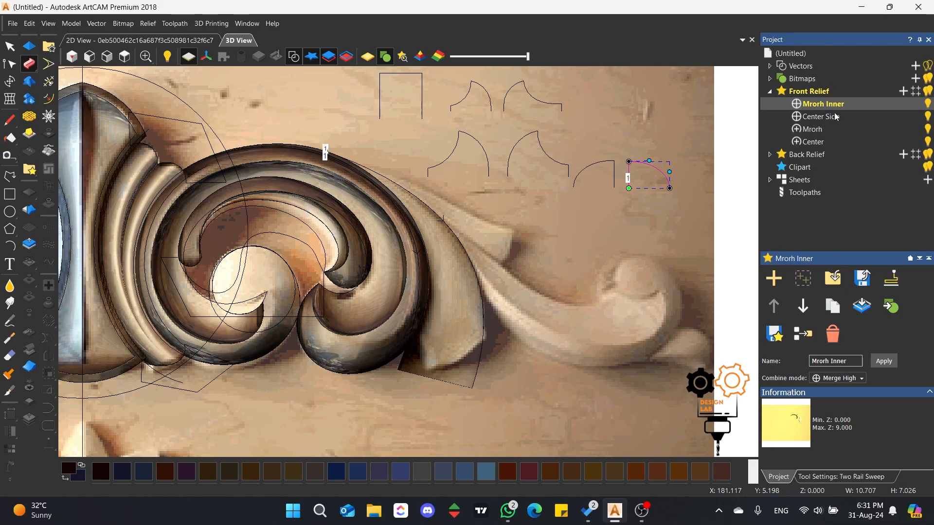
pyautogui.click(927, 116)
pyautogui.click(928, 130)
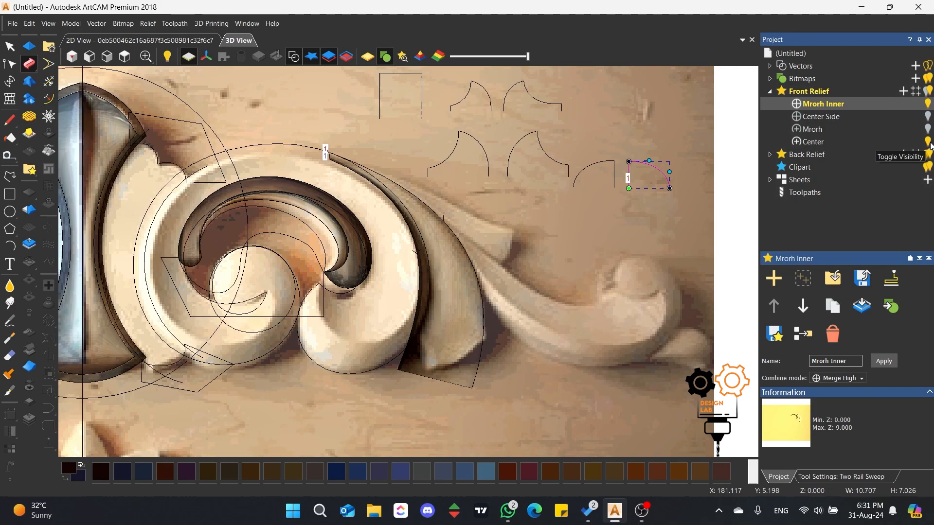
pyautogui.click(928, 142)
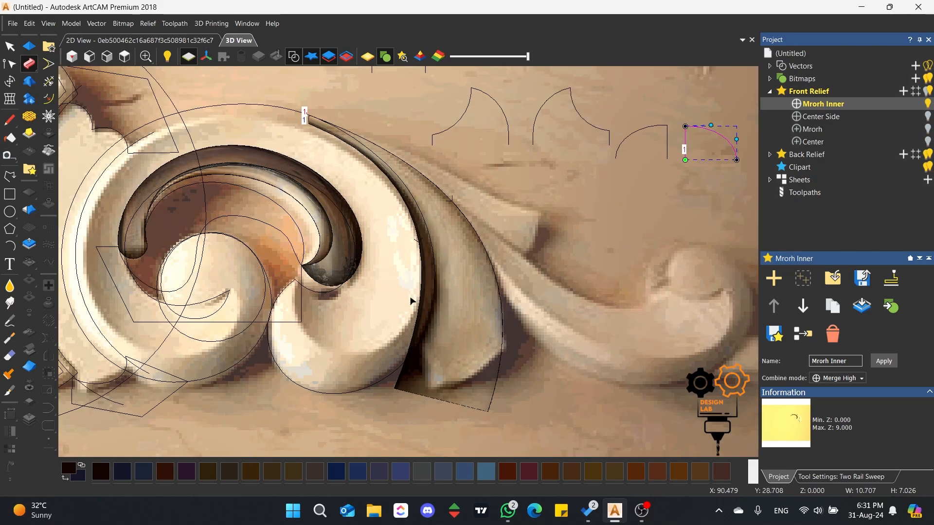
pyautogui.scroll(2, 422, 299)
pyautogui.scroll(-2, 441, 174)
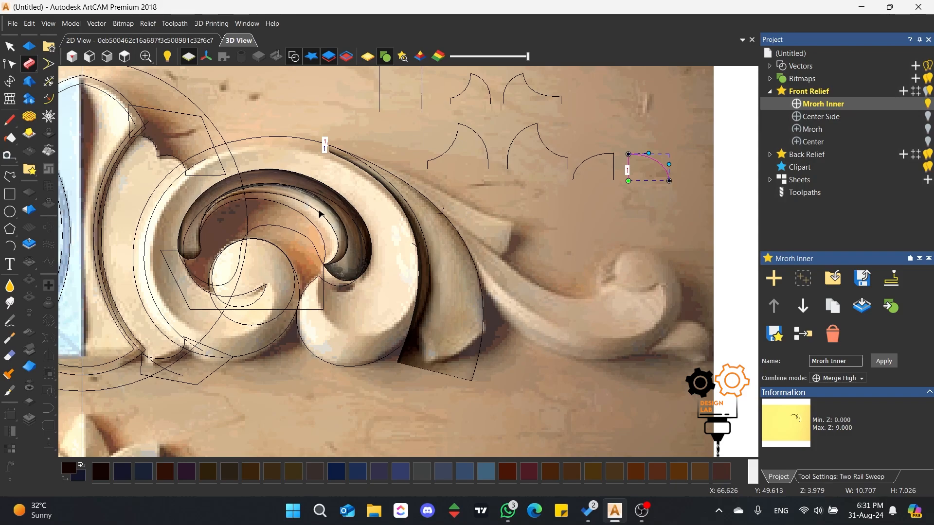
# Apply the leaf sweep in Add mode to Mrorh Inner and make the other relief layers visible again.
pyautogui.click(829, 479)
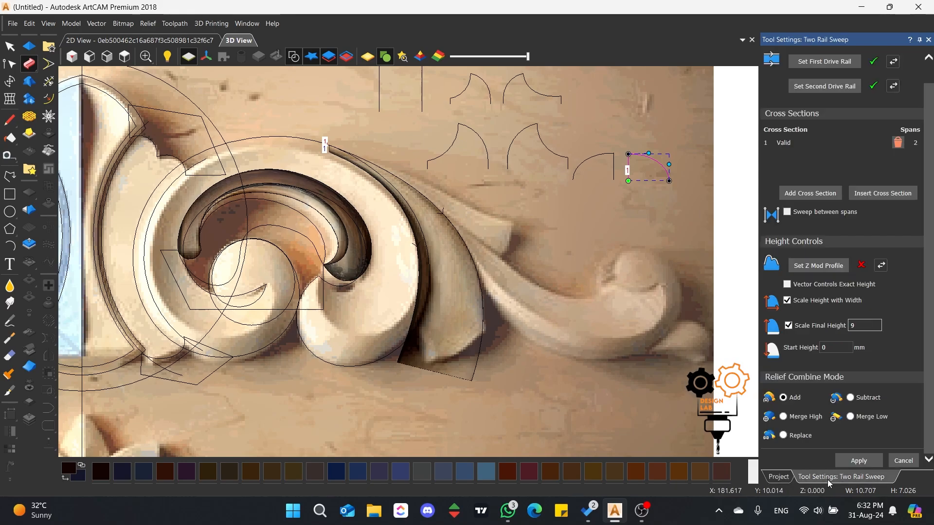
pyautogui.click(859, 461)
pyautogui.click(813, 129)
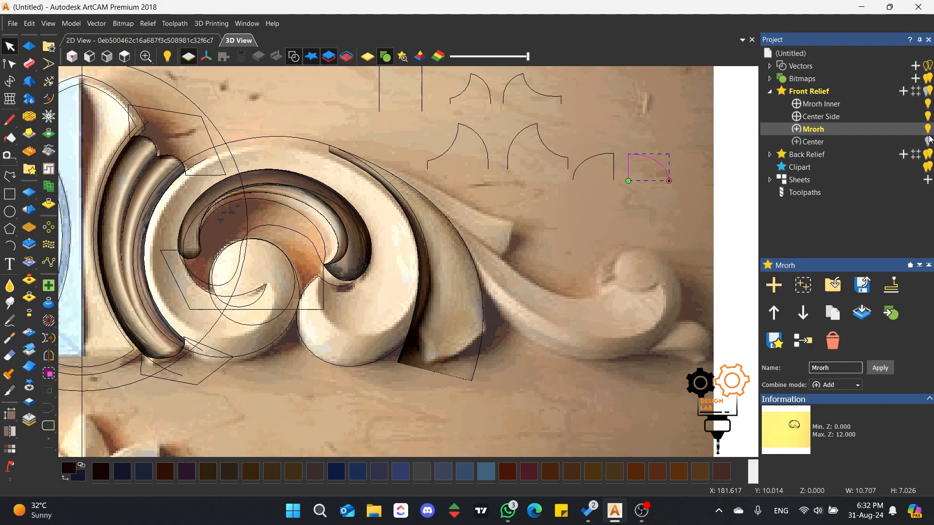
pyautogui.click(822, 104)
pyautogui.scroll(-2, 493, 259)
pyautogui.scroll(5, 422, 329)
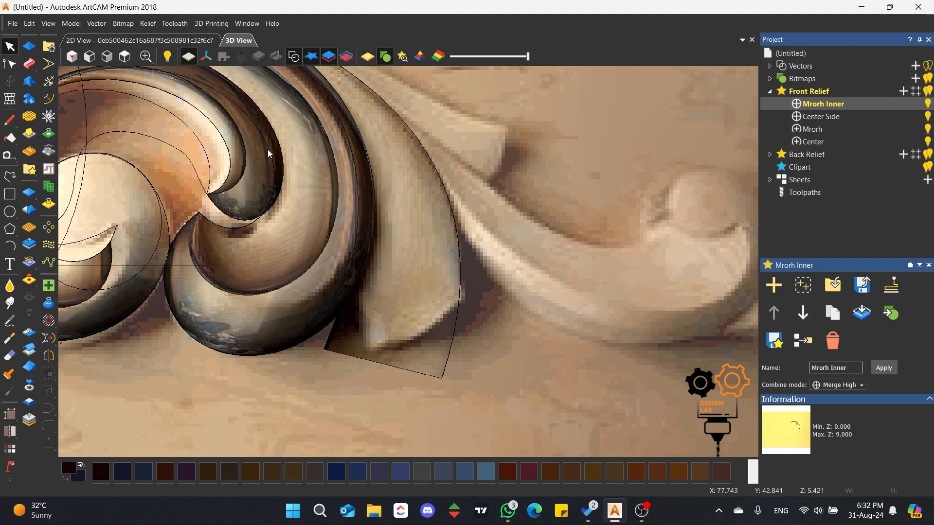
# Draw a closed polyline about 41 by 29 mm around the excess relief at the leaf's lower end.
pyautogui.click(9, 177)
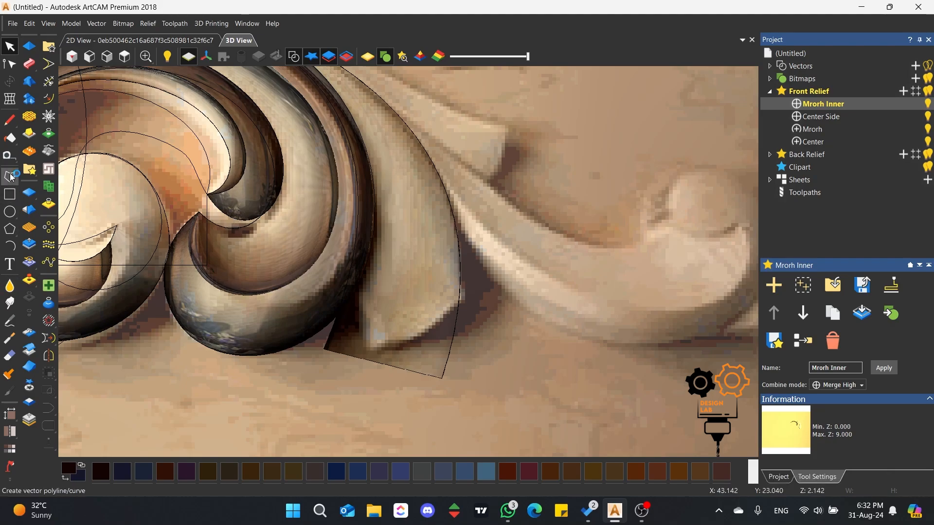
pyautogui.click(459, 287)
pyautogui.click(375, 350)
pyautogui.click(339, 249)
pyautogui.click(249, 355)
pyautogui.click(425, 427)
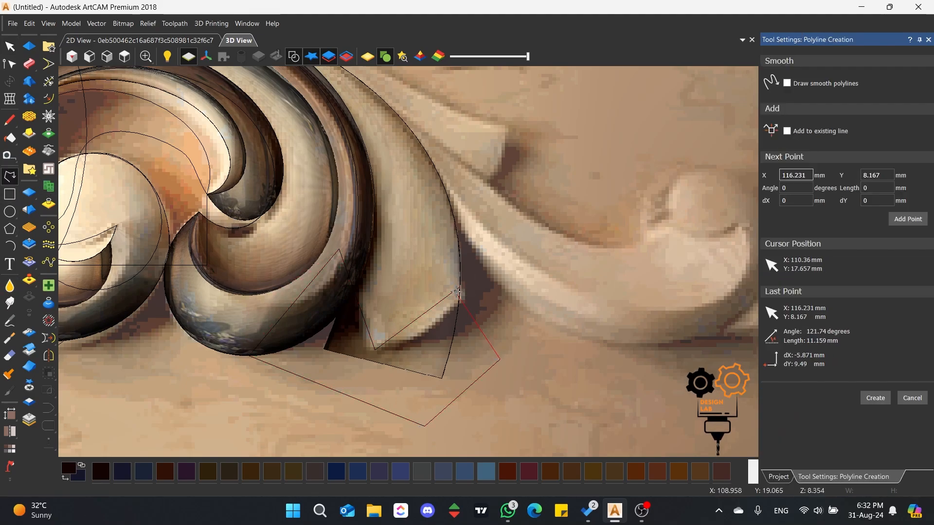
pyautogui.click(499, 360)
pyautogui.click(460, 287)
# Bend the boundary's inner edges into curves that follow the leaf's rounded tip and its side next to the scroll.
pyautogui.click(408, 325)
pyautogui.moveTo(408, 324); pyautogui.dragTo(428, 340)
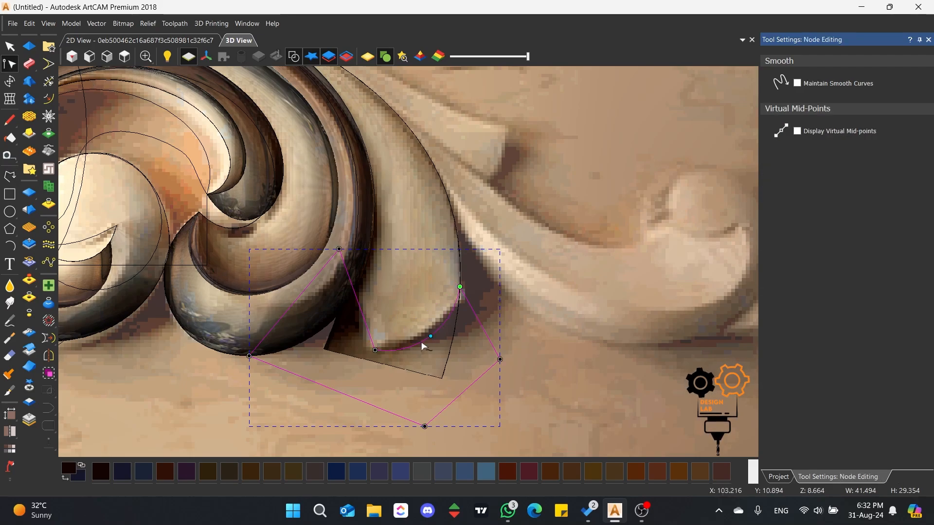
pyautogui.scroll(2, 426, 331)
pyautogui.moveTo(329, 330); pyautogui.dragTo(351, 337)
pyautogui.moveTo(289, 204); pyautogui.dragTo(311, 214)
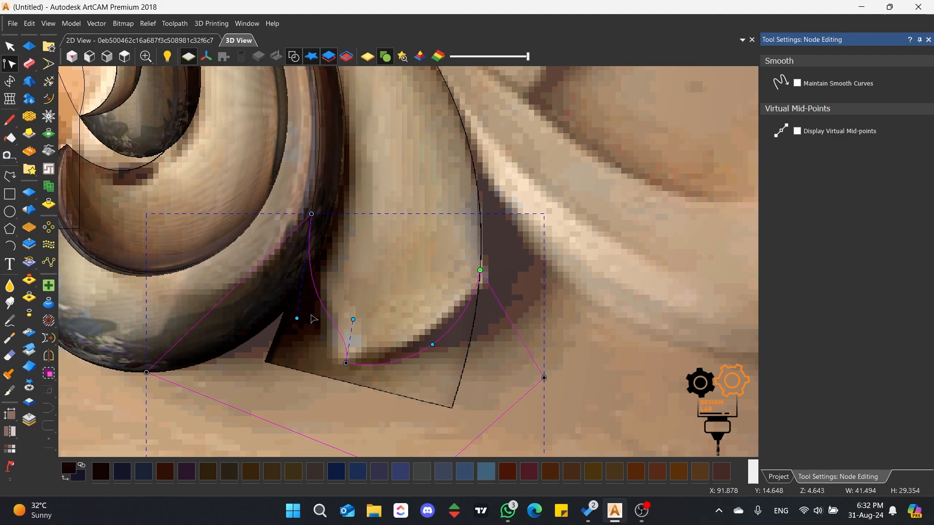
# Clear the Mrorh Inner relief inside the closed boundary to trim the leaf's lower end.
pyautogui.scroll(-3, 331, 307)
pyautogui.press('n')
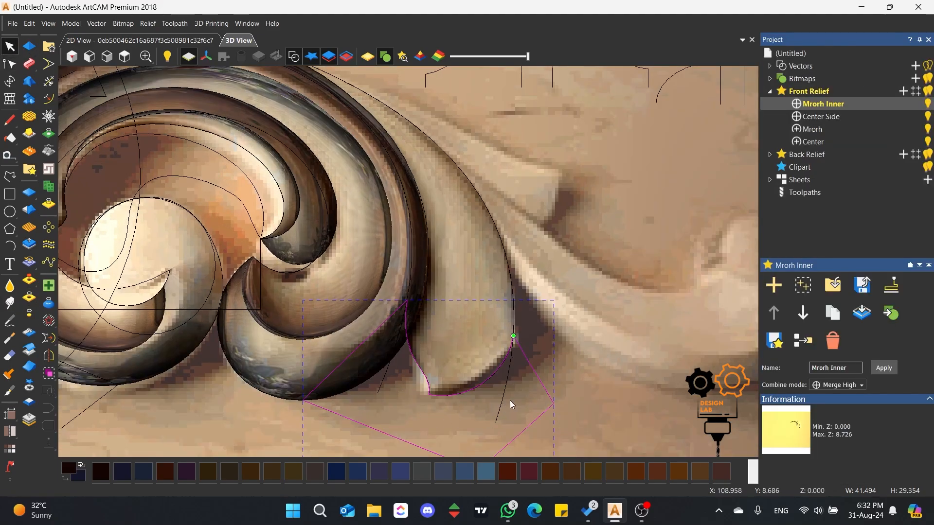
pyautogui.click(475, 191)
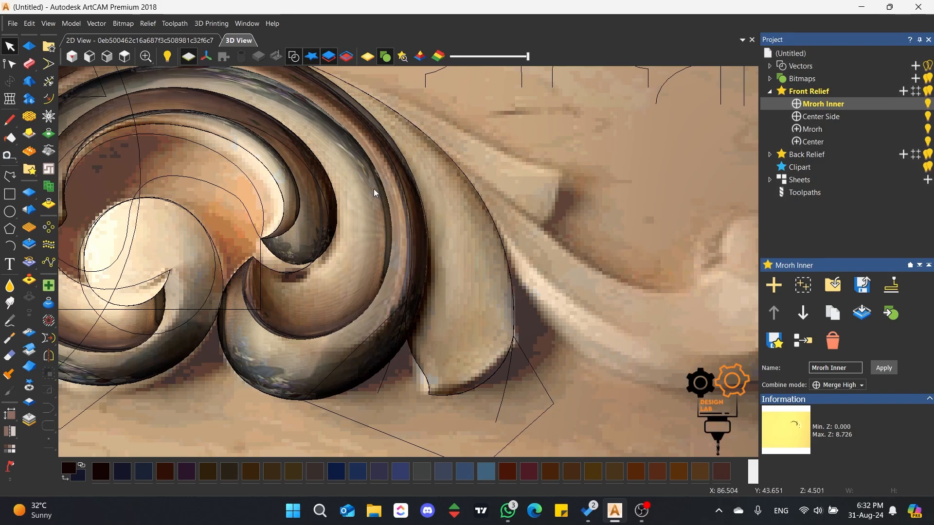
pyautogui.moveTo(485, 311); pyautogui.dragTo(209, 97)
pyautogui.click(124, 56)
pyautogui.scroll(3, 576, 222)
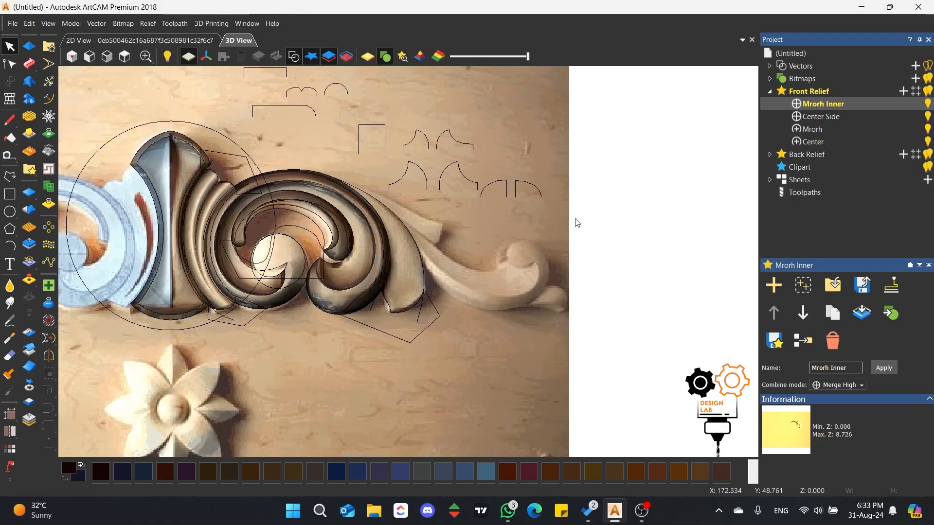
# Draw a polyline around the tail's end curl and back along its underside to the large scroll's upper part, about 106 by 53 mm.
pyautogui.scroll(2, 488, 237)
pyautogui.click(9, 176)
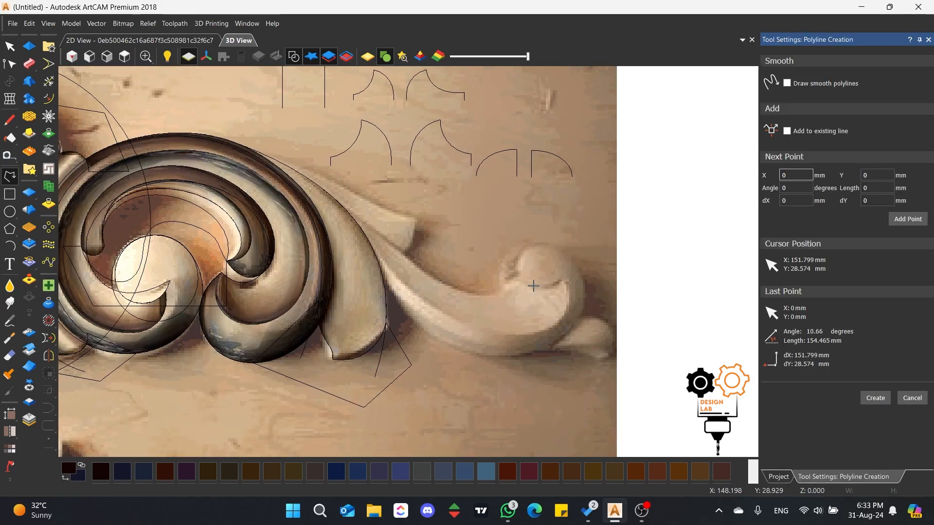
pyautogui.click(560, 281)
pyautogui.click(512, 261)
pyautogui.click(579, 267)
pyautogui.click(479, 354)
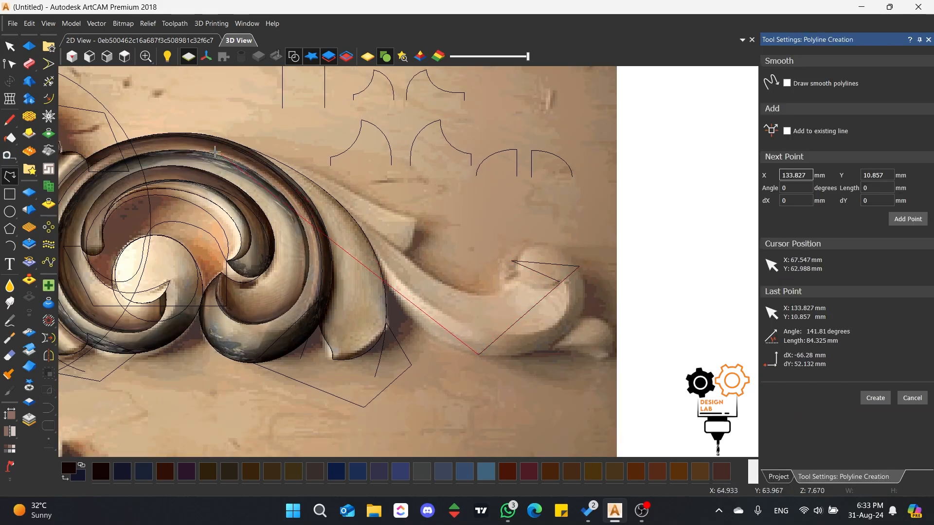
pyautogui.click(174, 155)
# Smooth the polyline's nodes around the tail's curl and bend its spans into a round spiral.
pyautogui.click(10, 64)
pyautogui.press('s')
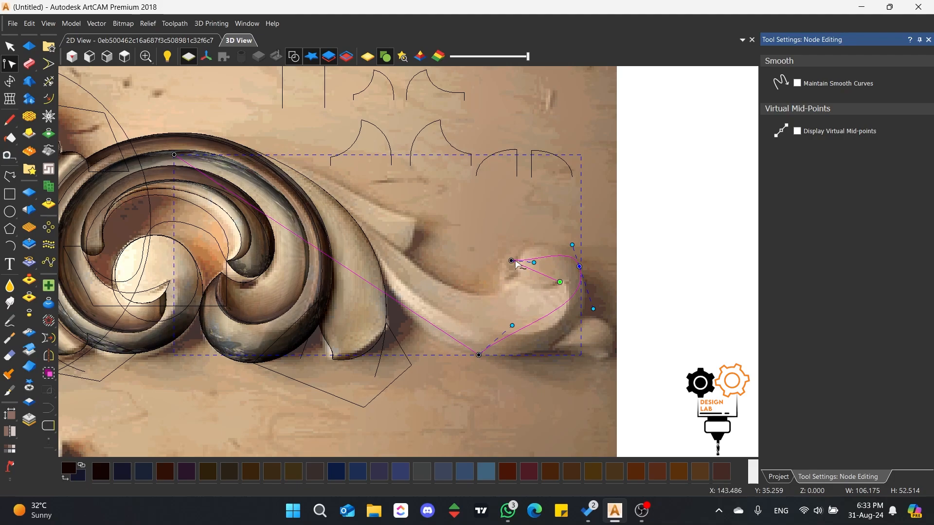
pyautogui.press('s')
pyautogui.moveTo(543, 275); pyautogui.dragTo(525, 306)
pyautogui.scroll(1, 568, 255)
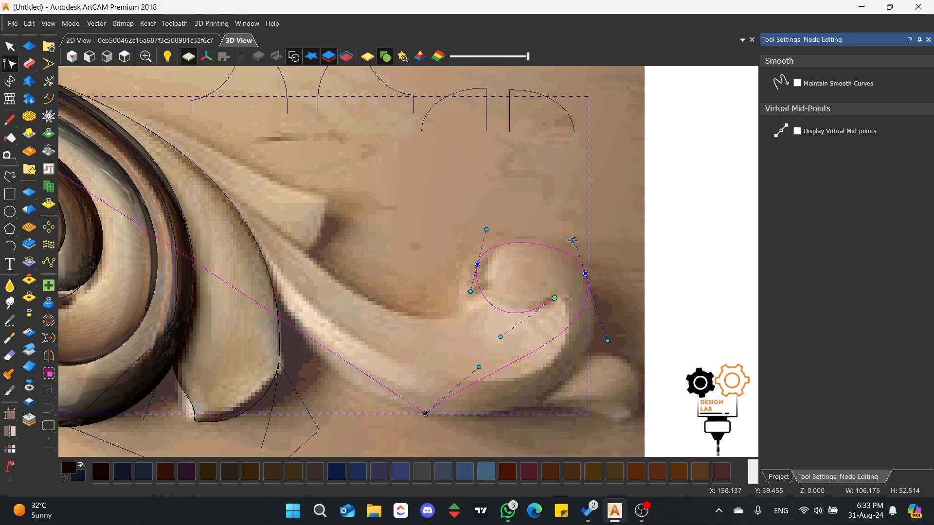
pyautogui.moveTo(574, 239); pyautogui.dragTo(567, 218)
pyautogui.moveTo(486, 228); pyautogui.dragTo(484, 216)
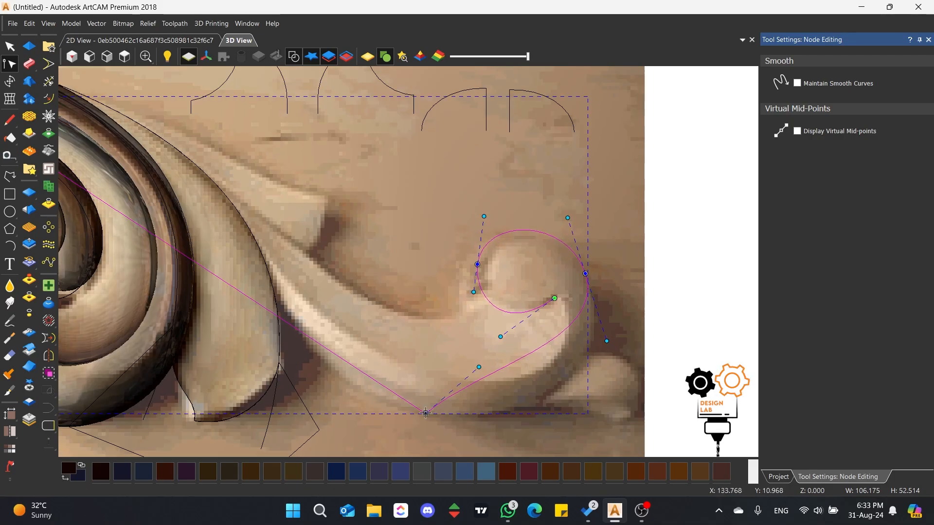
# Smooth the node at the tail's lowest point and fit the curve to the outer edge below the curl.
pyautogui.press('s')
pyautogui.moveTo(495, 409); pyautogui.dragTo(550, 433)
pyautogui.moveTo(606, 341); pyautogui.dragTo(609, 357)
pyautogui.moveTo(585, 273); pyautogui.dragTo(589, 274)
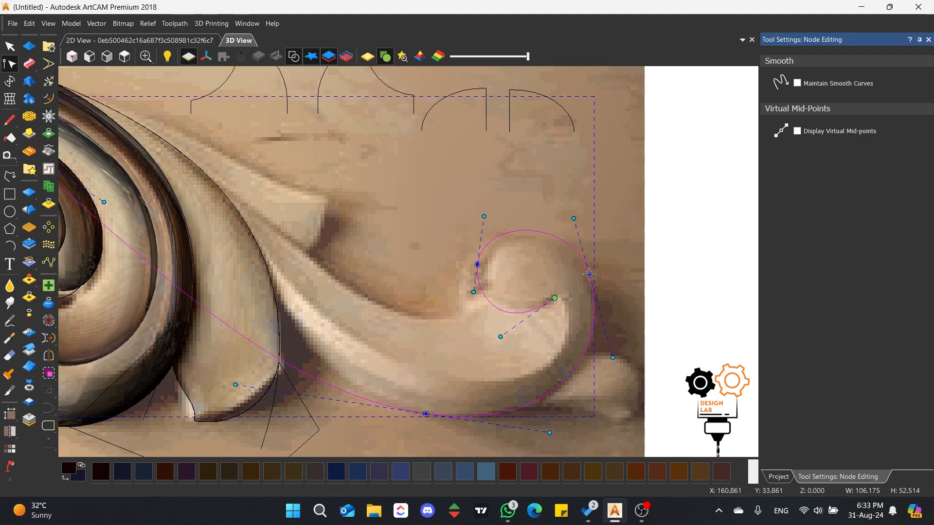
# Bend the long span into an S-curve from the large scroll's upper part down the tail's lower edge.
pyautogui.scroll(-1, 574, 214)
pyautogui.moveTo(237, 229); pyautogui.dragTo(315, 163)
pyautogui.moveTo(319, 345); pyautogui.dragTo(327, 348)
pyautogui.moveTo(135, 163); pyautogui.dragTo(135, 157)
pyautogui.moveTo(315, 157); pyautogui.dragTo(307, 158)
pyautogui.scroll(4, 117, 152)
pyautogui.moveTo(171, 170); pyautogui.dragTo(175, 171)
pyautogui.scroll(-4, 313, 220)
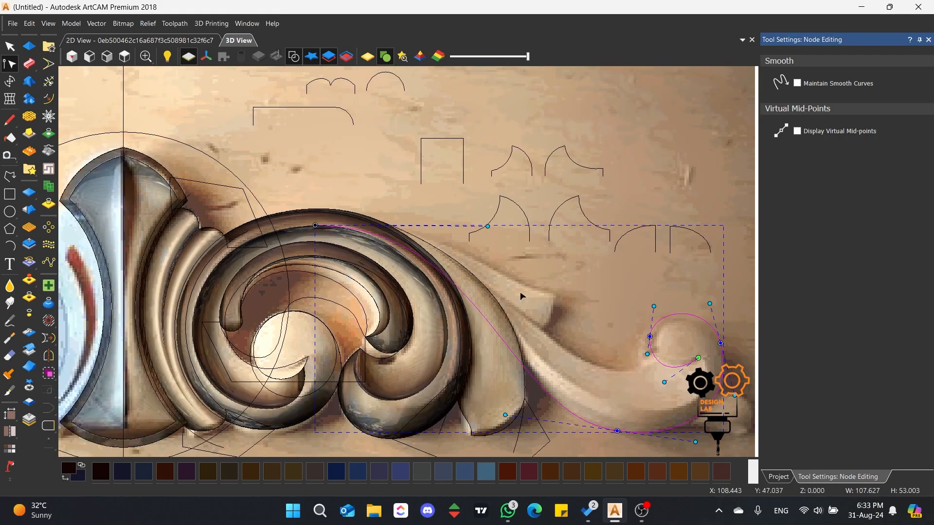
# Draw a three-point polyline from the large scroll's top edge along the tail's upper edge into the curl, about 100 by 43 mm.
pyautogui.scroll(4, 535, 330)
pyautogui.scroll(-3, 535, 333)
pyautogui.click(9, 176)
pyautogui.click(187, 139)
pyautogui.click(570, 341)
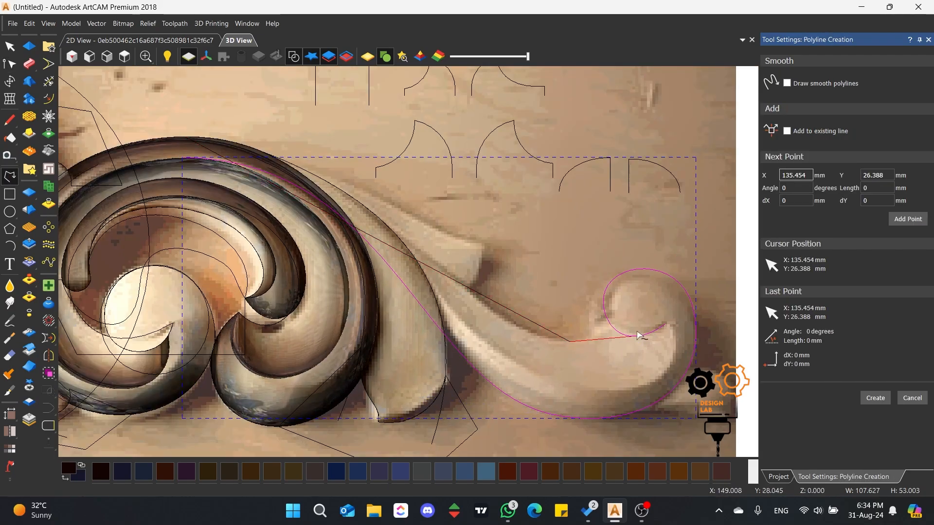
pyautogui.click(664, 324)
pyautogui.rightClick(663, 325)
# Smooth the new polyline's middle node and bend both spans to follow the tail's upper edge.
pyautogui.click(10, 64)
pyautogui.press('s')
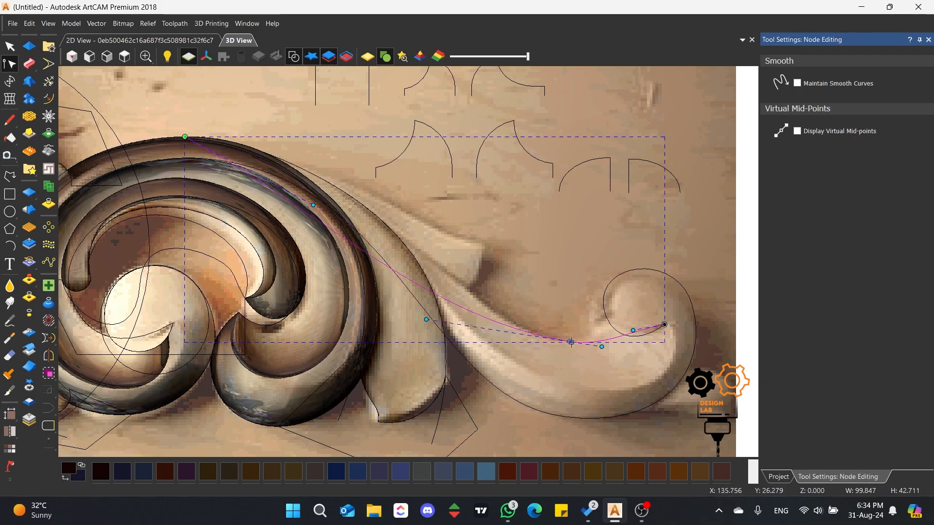
pyautogui.moveTo(633, 330); pyautogui.dragTo(640, 340)
pyautogui.scroll(1, 611, 340)
pyautogui.scroll(-1, 394, 260)
pyautogui.moveTo(271, 189); pyautogui.dragTo(323, 121)
pyautogui.moveTo(384, 304); pyautogui.dragTo(401, 309)
pyautogui.moveTo(324, 121); pyautogui.dragTo(330, 121)
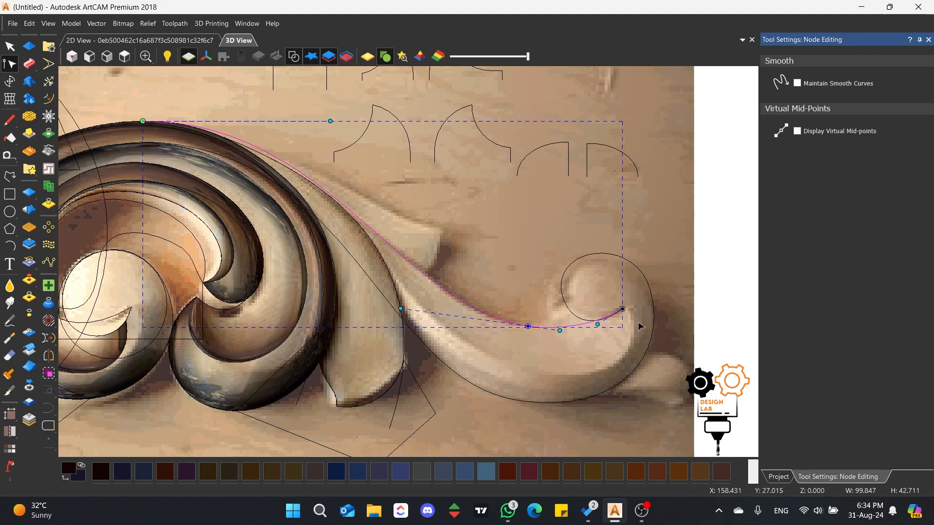
# Adjust the node and control handles of the tail's outer curve around the curl to follow the reference image.
pyautogui.scroll(5, 648, 319)
pyautogui.click(436, 288)
pyautogui.moveTo(427, 228); pyautogui.dragTo(420, 230)
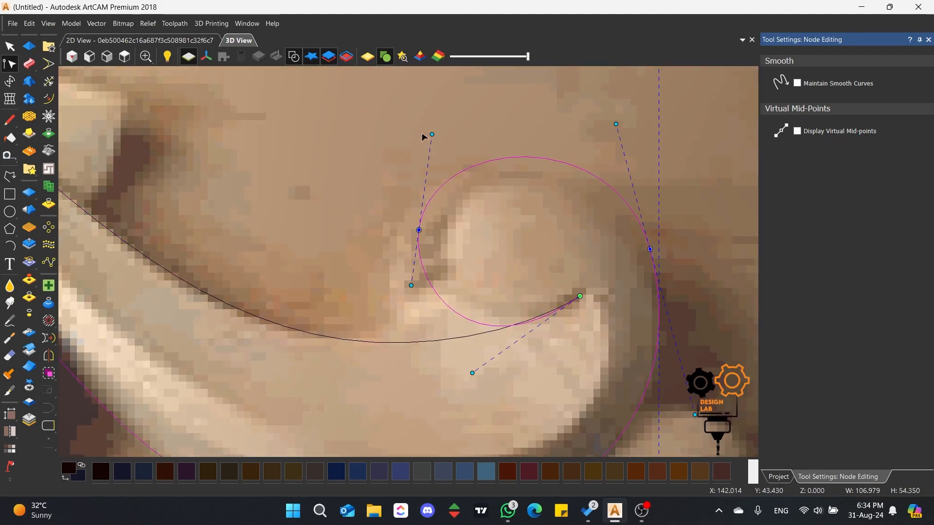
pyautogui.moveTo(431, 135); pyautogui.dragTo(428, 125)
pyautogui.moveTo(615, 124); pyautogui.dragTo(612, 117)
pyautogui.moveTo(472, 373); pyautogui.dragTo(532, 372)
# Insert a node at the underside of the curl's inner end and reshape the adjoining span.
pyautogui.press('i')
pyautogui.moveTo(461, 301); pyautogui.dragTo(448, 311)
pyautogui.moveTo(417, 253); pyautogui.dragTo(415, 257)
pyautogui.click(508, 282)
# Set up a two-rail sweep along both tail curves with the tall open rectangle as cross section, and reverse the second drive rail.
pyautogui.scroll(-5, 447, 298)
pyautogui.scroll(2, 413, 325)
pyautogui.click(414, 305)
pyautogui.keyDown('shift'); pyautogui.click(368, 392); pyautogui.keyUp('shift')
pyautogui.scroll(-3, 368, 392)
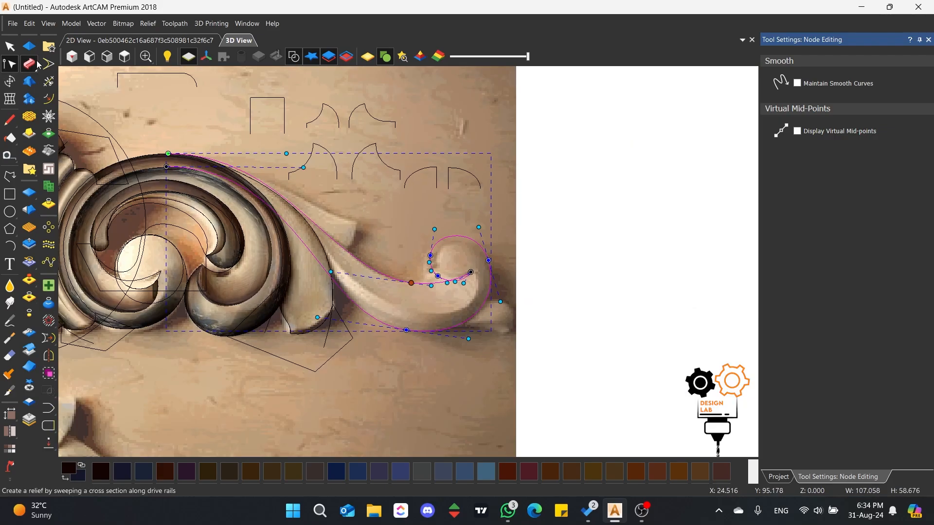
pyautogui.click(29, 64)
pyautogui.click(284, 113)
pyautogui.click(803, 220)
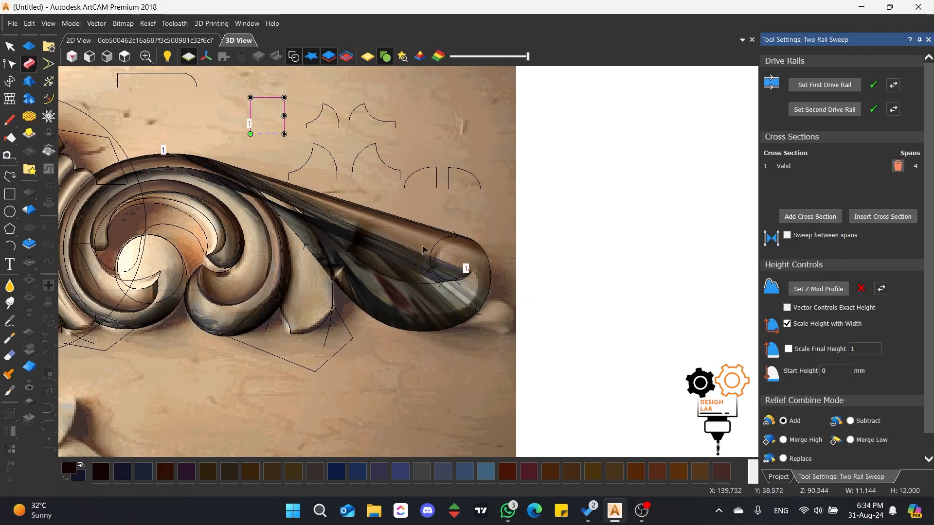
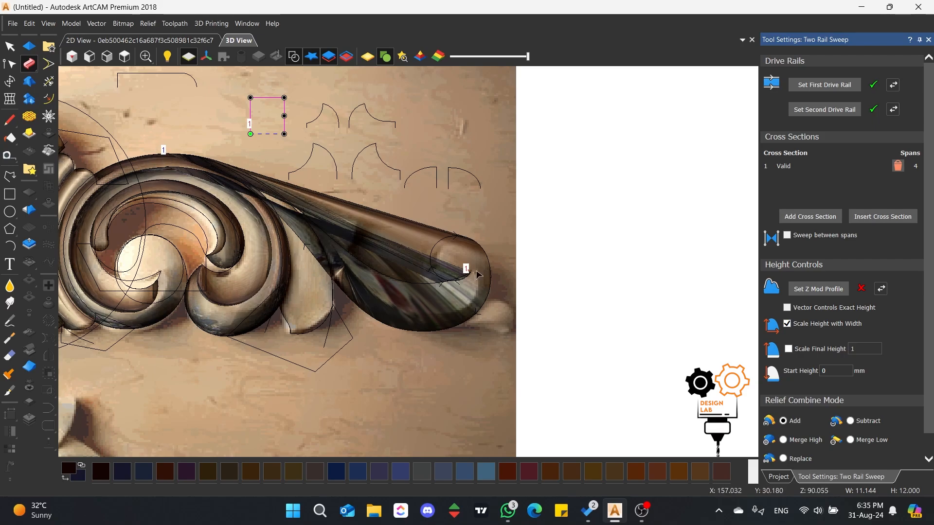
pyautogui.click(896, 108)
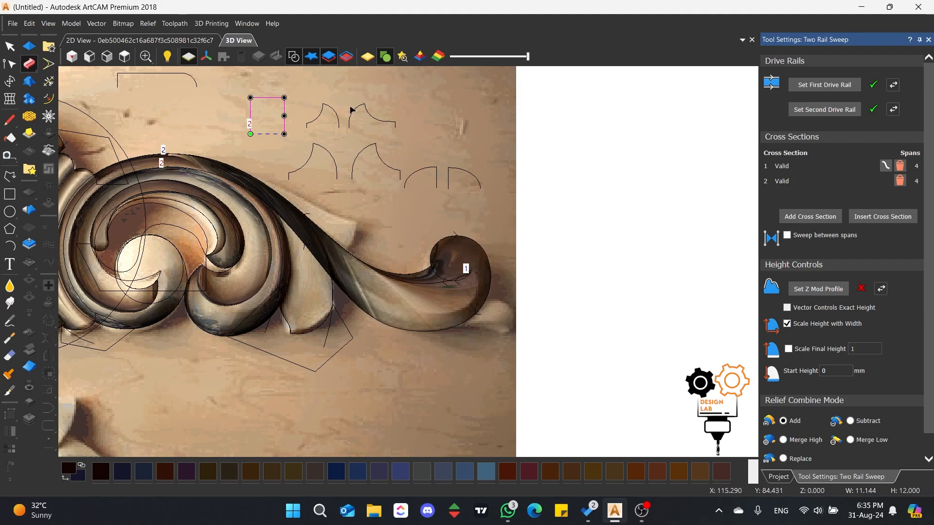
# Add the small profile with one convex and one concave side as the sweep's cross section at the large-scroll end.
pyautogui.click(331, 119)
pyautogui.click(366, 126)
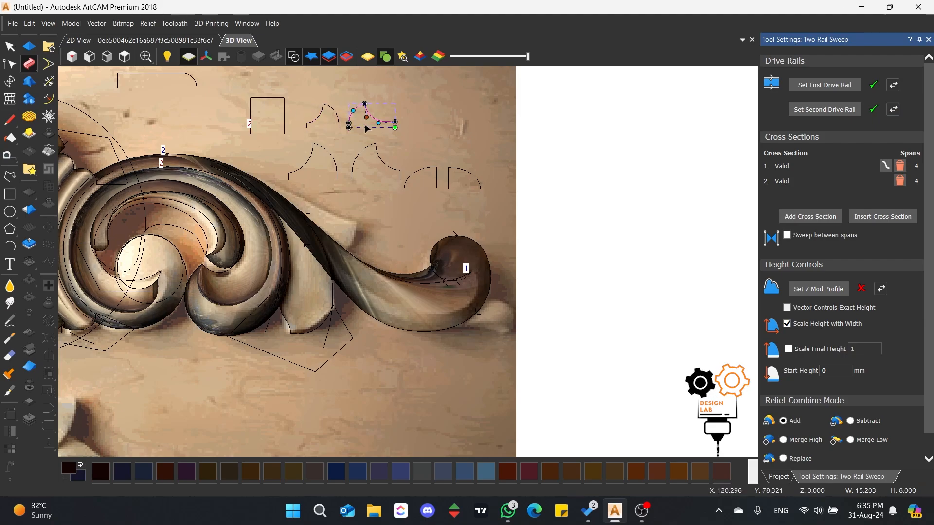
pyautogui.click(809, 217)
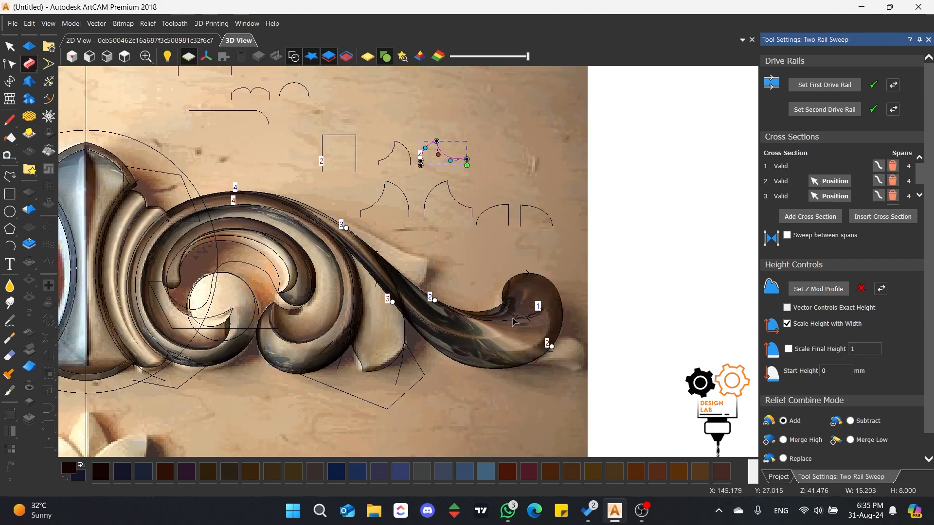
# Position cross sections 2 and 3 around the curl, with Scale Height with Width off and Sweep between spans on.
pyautogui.scroll(5, 514, 323)
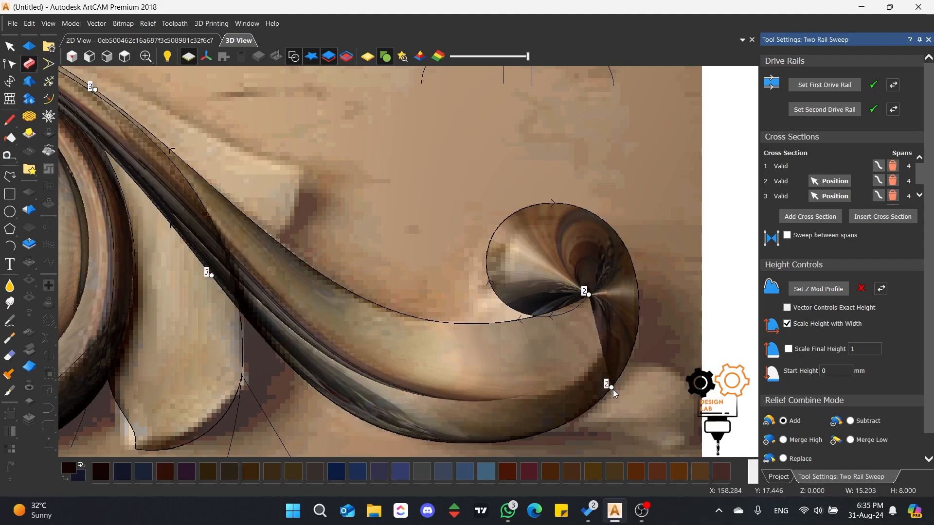
pyautogui.click(787, 324)
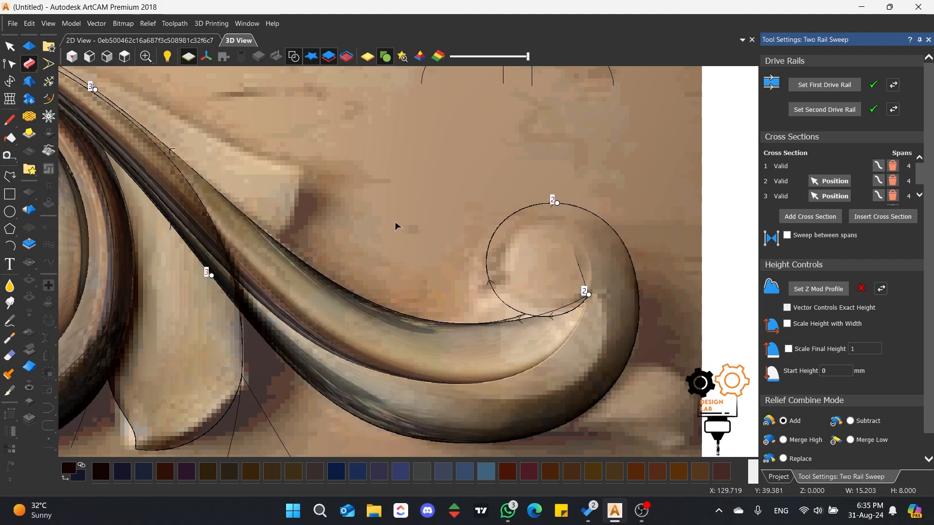
pyautogui.scroll(-3, 485, 388)
pyautogui.click(787, 235)
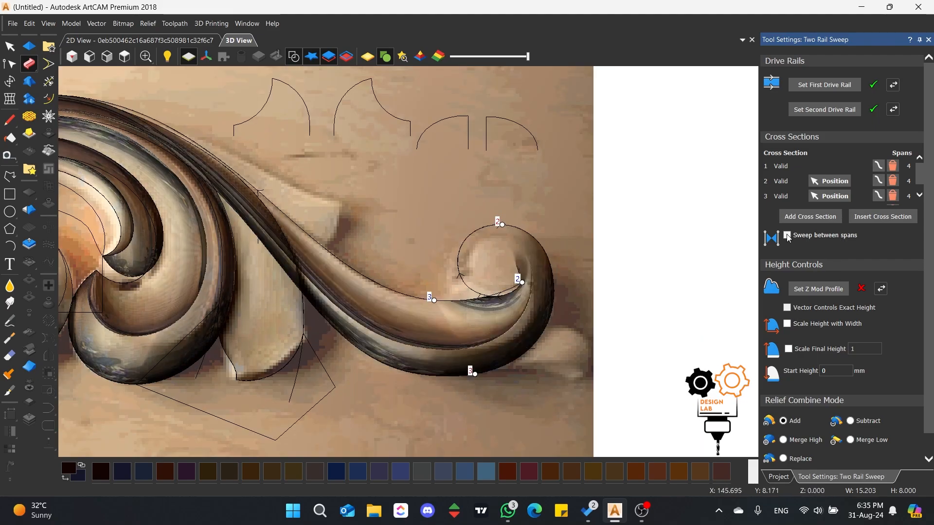
pyautogui.scroll(3, 407, 408)
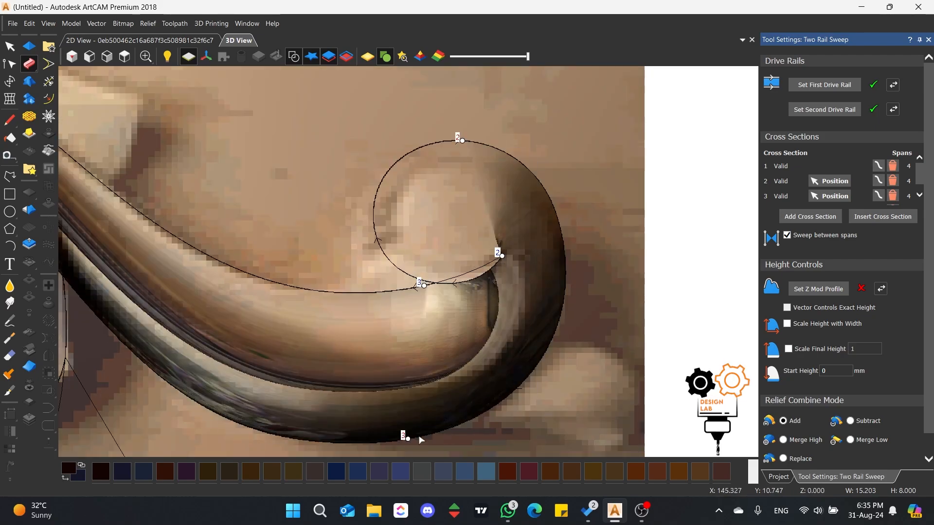
pyautogui.scroll(-3, 387, 293)
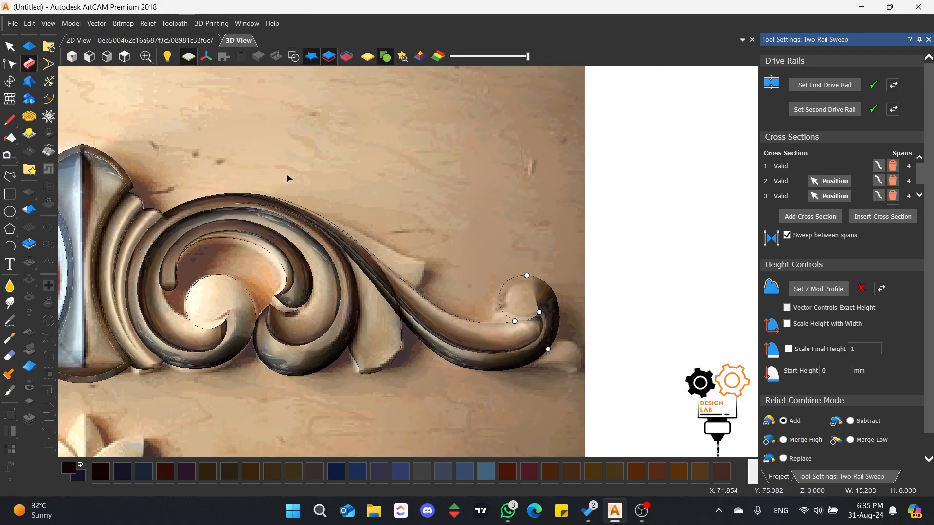
# Add a new front relief layer above Mrorh Inner and make it the active layer for the tail sweep.
pyautogui.scroll(3, 309, 224)
pyautogui.moveTo(198, 299); pyautogui.dragTo(315, 253)
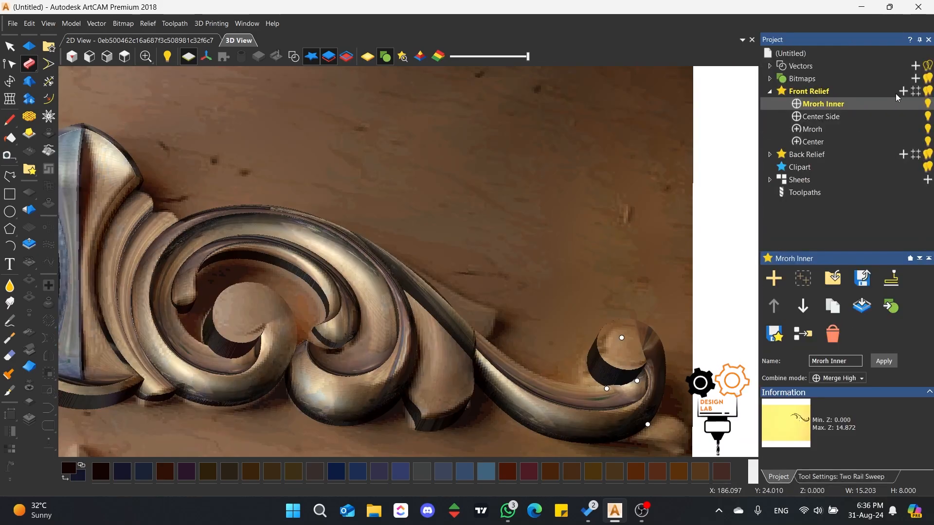
pyautogui.click(903, 92)
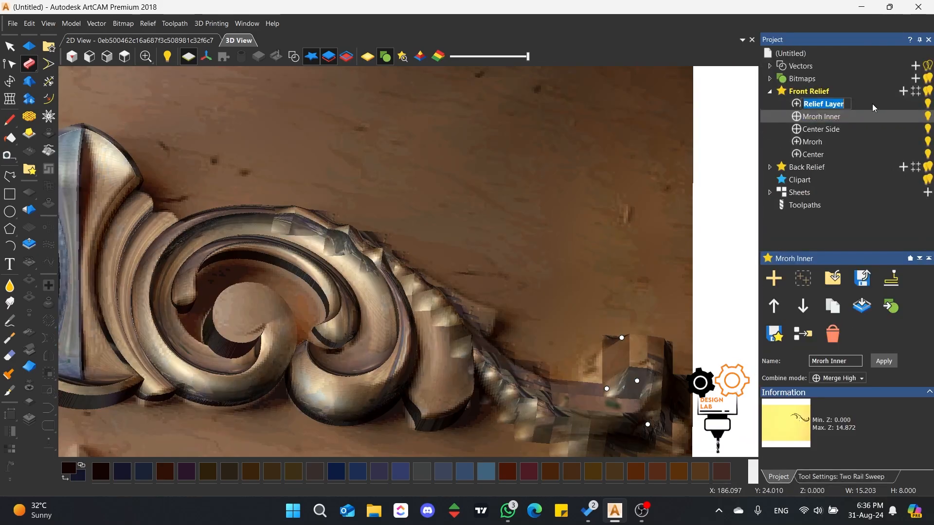
pyautogui.click(811, 106)
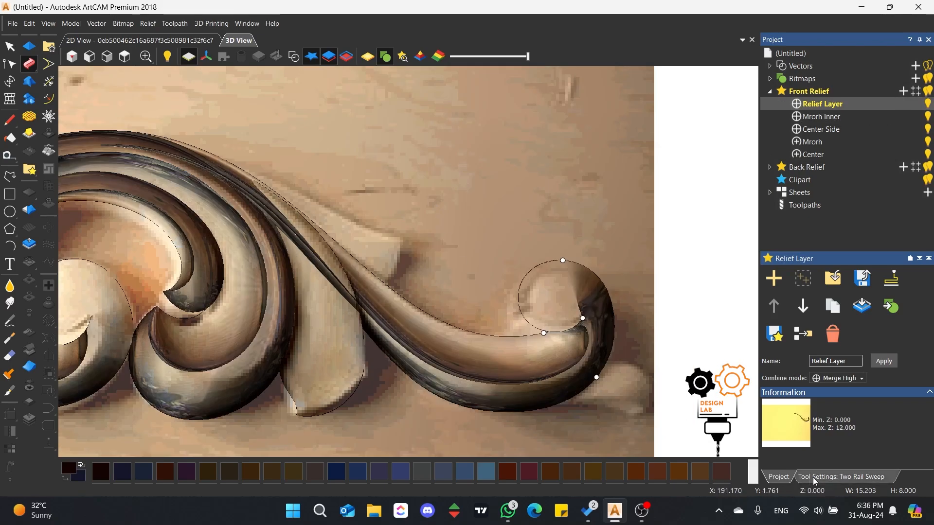
pyautogui.click(814, 478)
pyautogui.moveTo(354, 236); pyautogui.dragTo(339, 256)
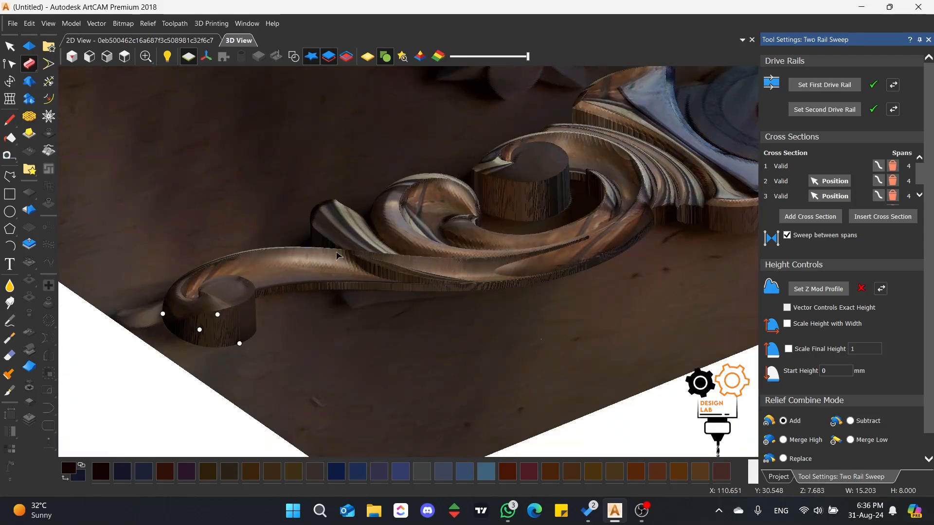
# Show the vectors and set the wide, low open rectangle above the ornament as the sweep's Z modulation profile.
pyautogui.click(124, 56)
pyautogui.scroll(5, 490, 203)
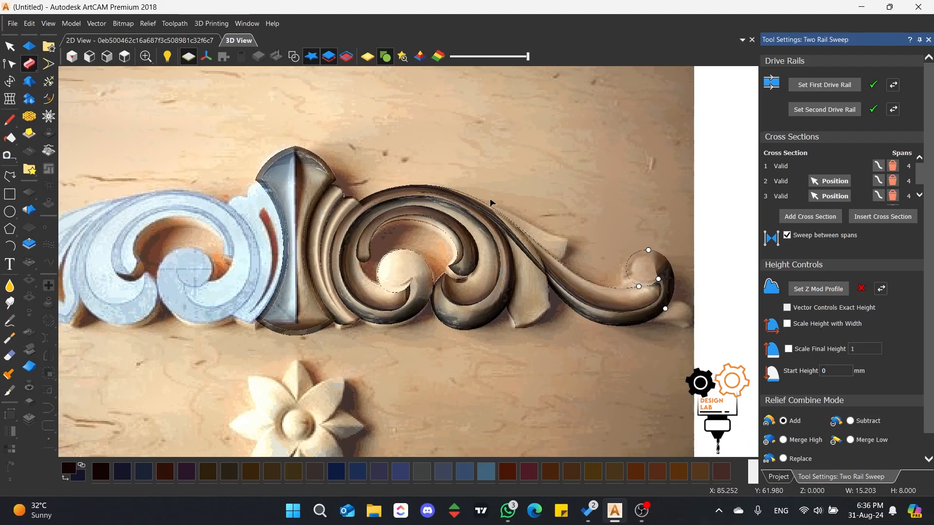
pyautogui.click(293, 56)
pyautogui.scroll(2, 437, 112)
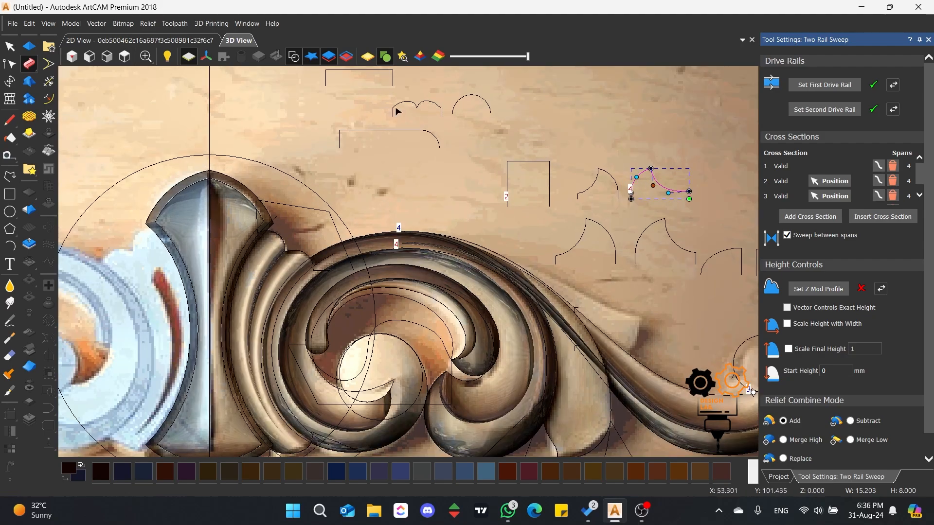
pyautogui.click(353, 71)
pyautogui.scroll(2, 370, 97)
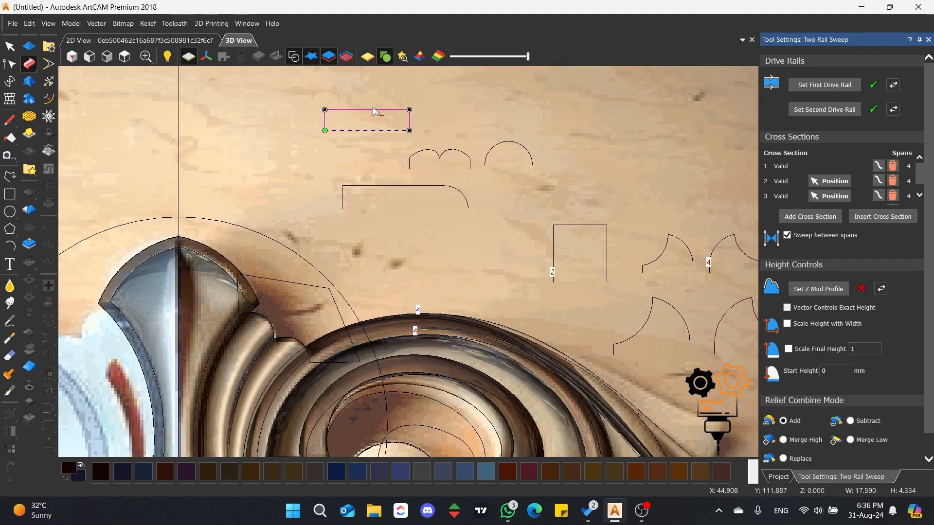
pyautogui.click(819, 289)
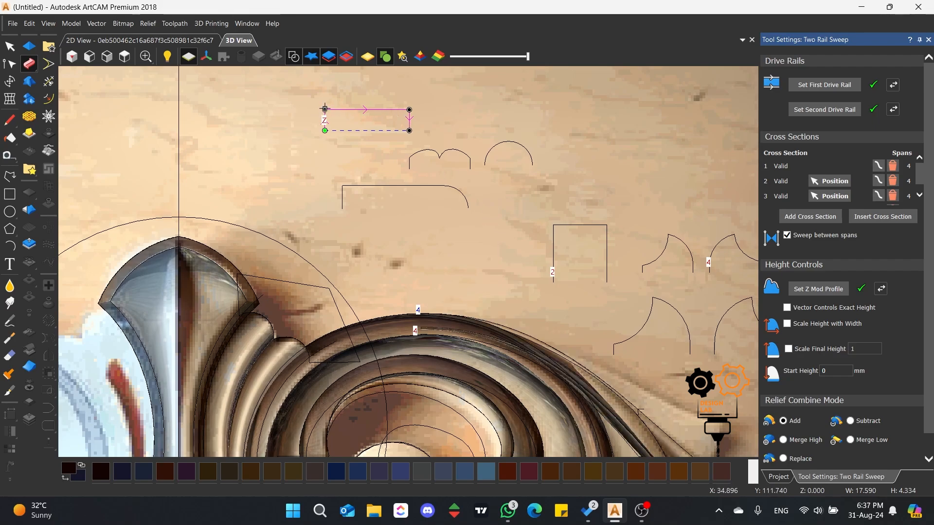
# Delete the Z profile's upper-left node and bend its sloping span into a convex rising curve.
pyautogui.press('d')
pyautogui.scroll(2, 344, 102)
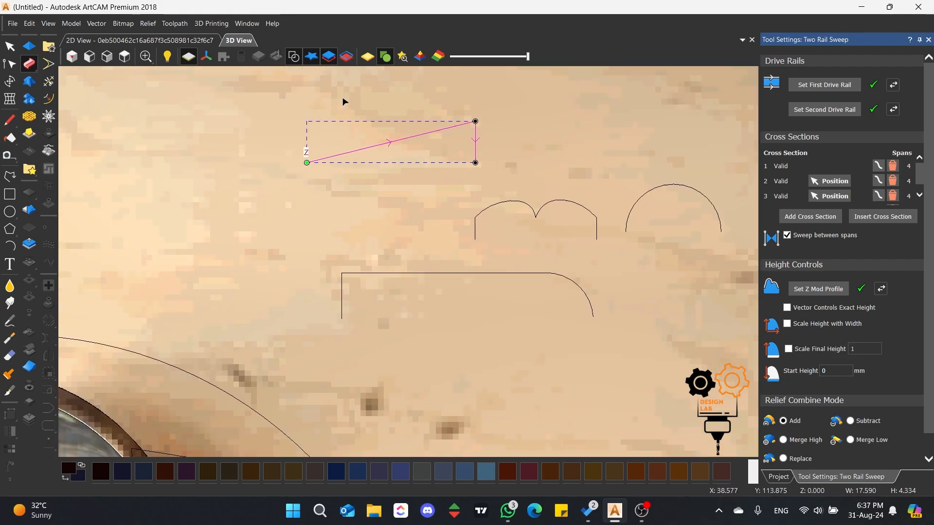
pyautogui.scroll(1, 345, 116)
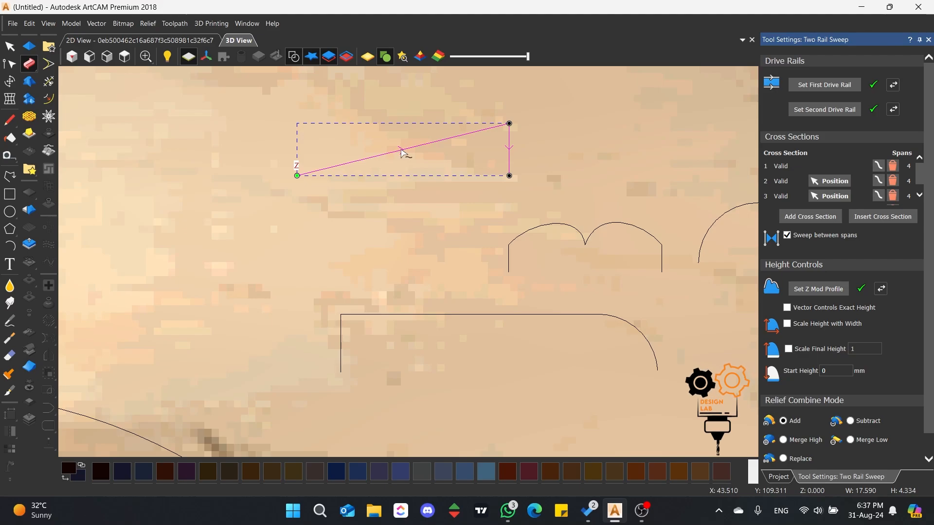
pyautogui.moveTo(368, 156); pyautogui.dragTo(359, 126)
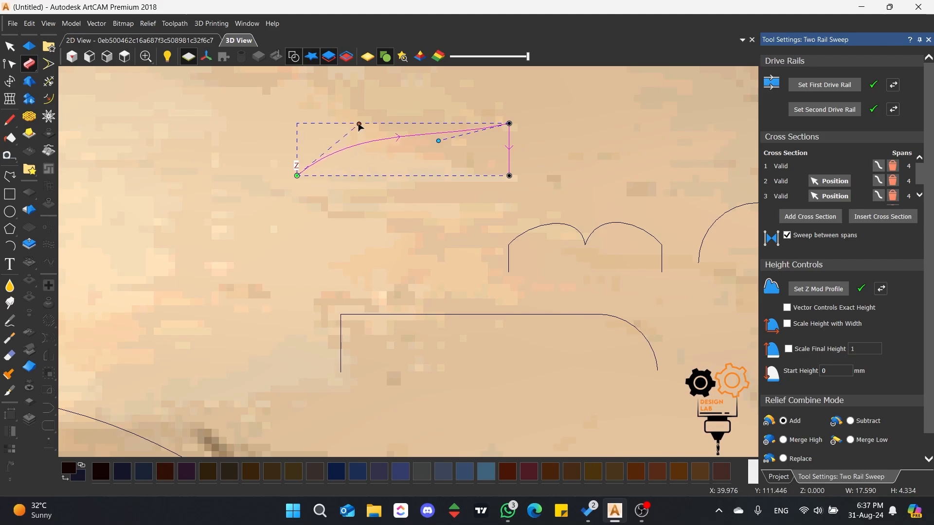
pyautogui.moveTo(439, 142); pyautogui.dragTo(395, 124)
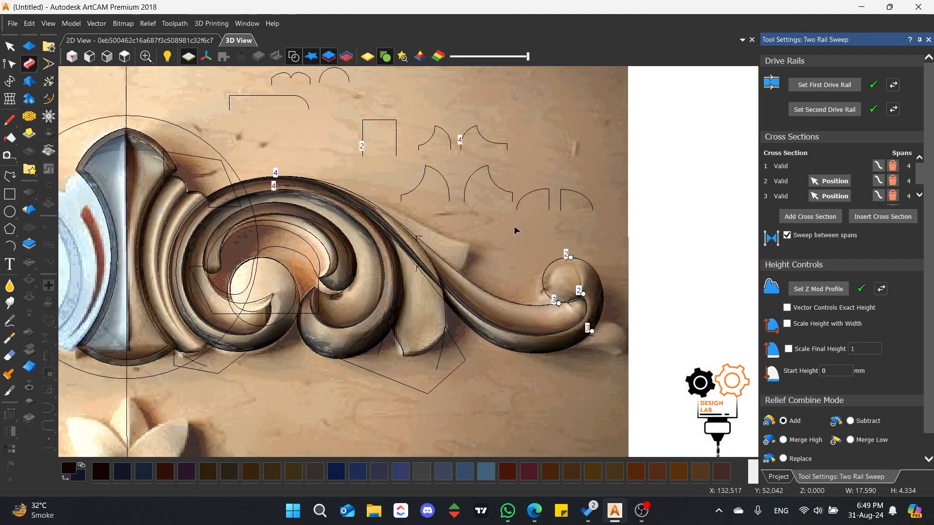
# Reverse the Z modulation profile's direction and scale the sweep's final height to 8.
pyautogui.moveTo(495, 241); pyautogui.dragTo(410, 301)
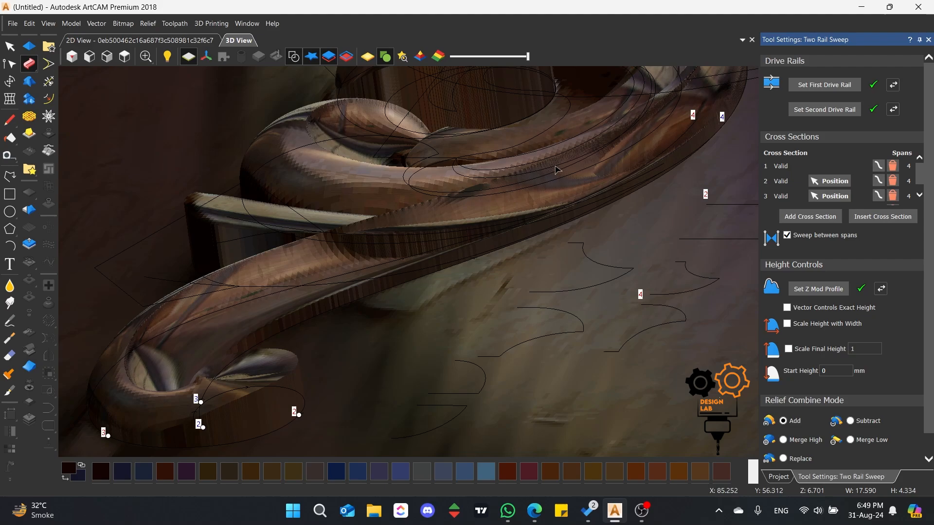
pyautogui.click(882, 291)
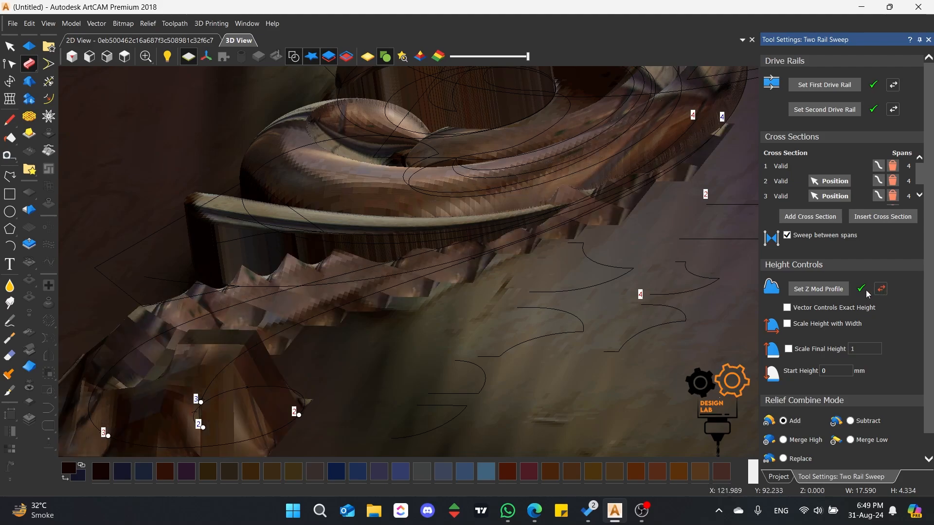
pyautogui.moveTo(491, 191); pyautogui.dragTo(554, 182)
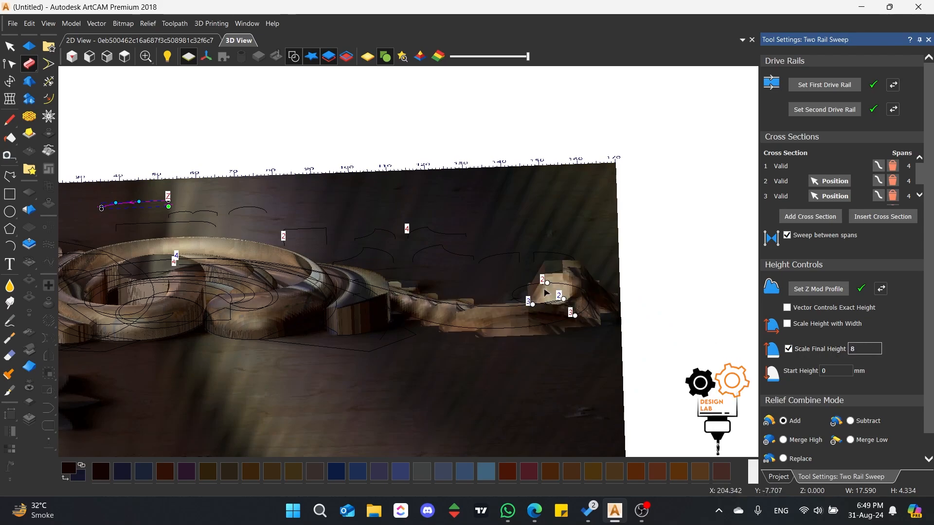
# Switch to the plain gold relief display and examine the tail sweep's shape from several angles and from above.
pyautogui.scroll(3, 541, 284)
pyautogui.moveTo(535, 291); pyautogui.dragTo(188, 222)
pyautogui.moveTo(365, 332); pyautogui.dragTo(370, 291)
pyautogui.click(367, 56)
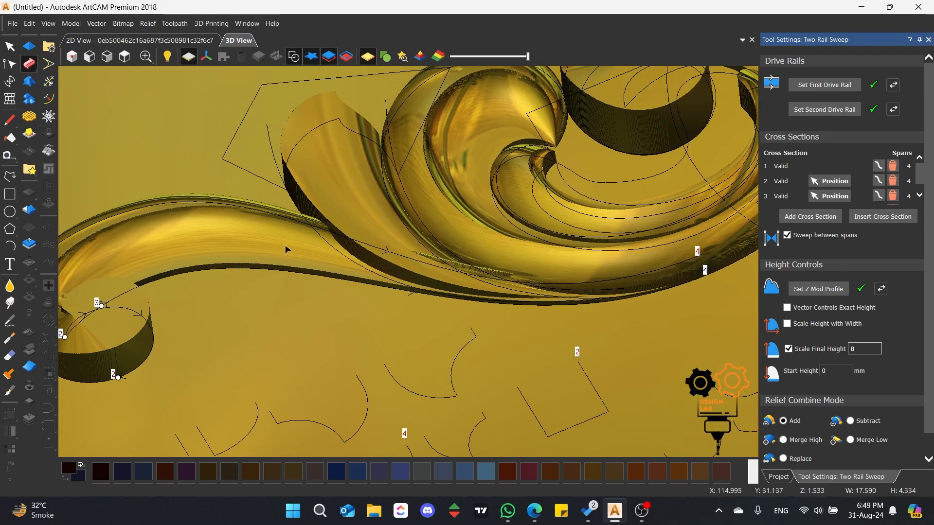
pyautogui.scroll(-5, 286, 249)
pyautogui.scroll(4, 330, 259)
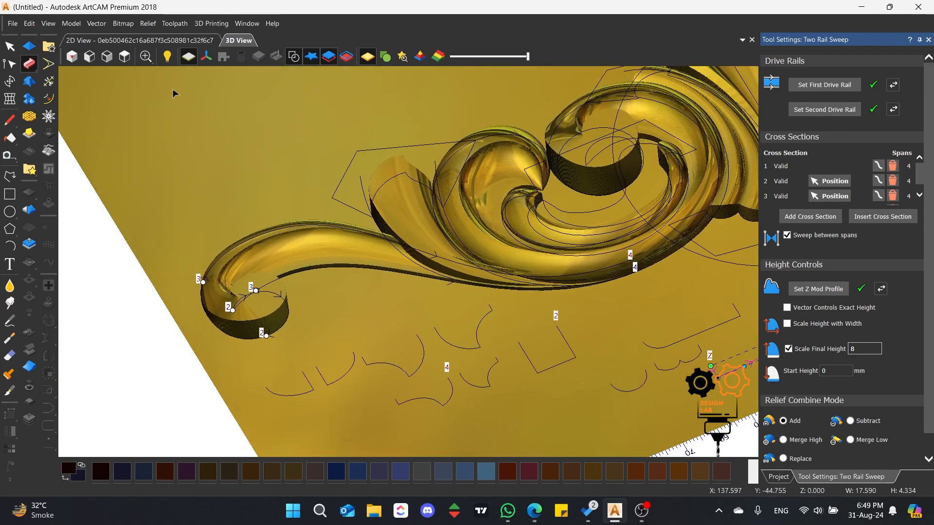
pyautogui.click(124, 56)
pyautogui.scroll(3, 526, 236)
pyautogui.scroll(4, 693, 314)
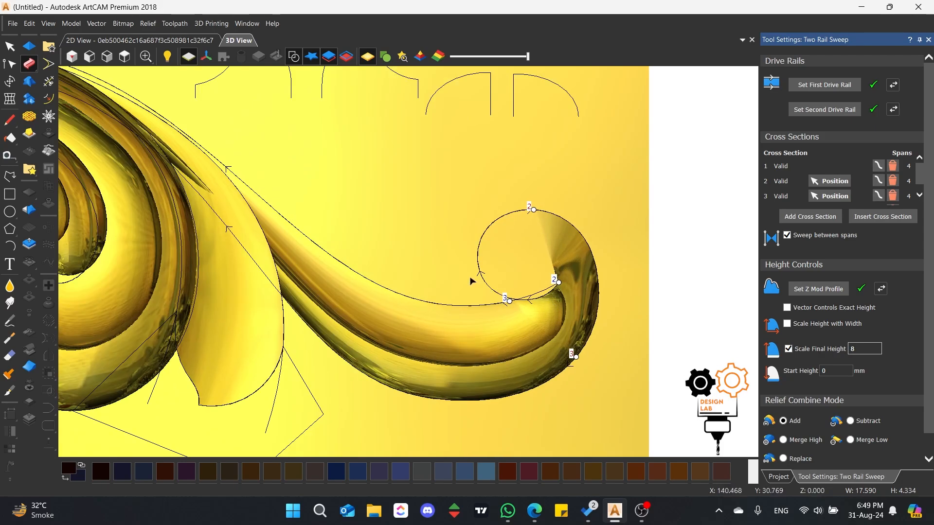
pyautogui.scroll(-4, 471, 281)
pyautogui.scroll(3, 365, 233)
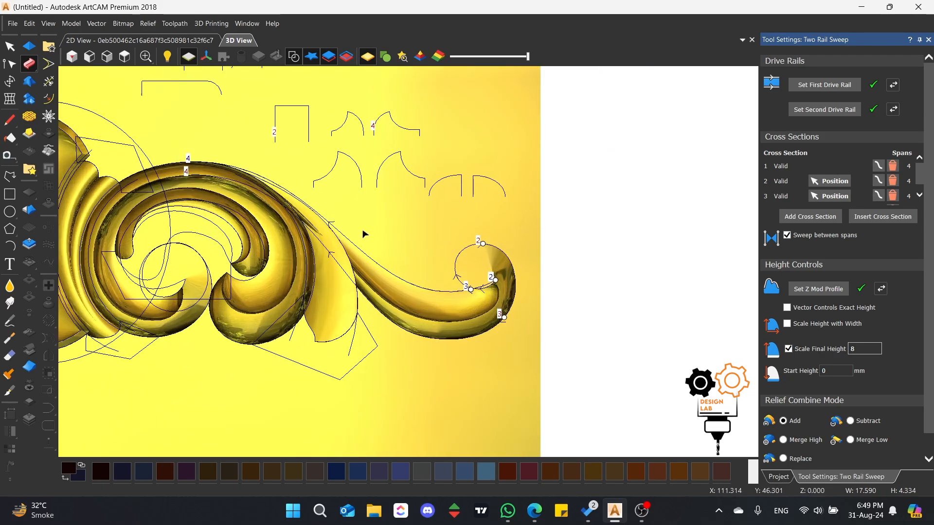
pyautogui.scroll(-1, 836, 433)
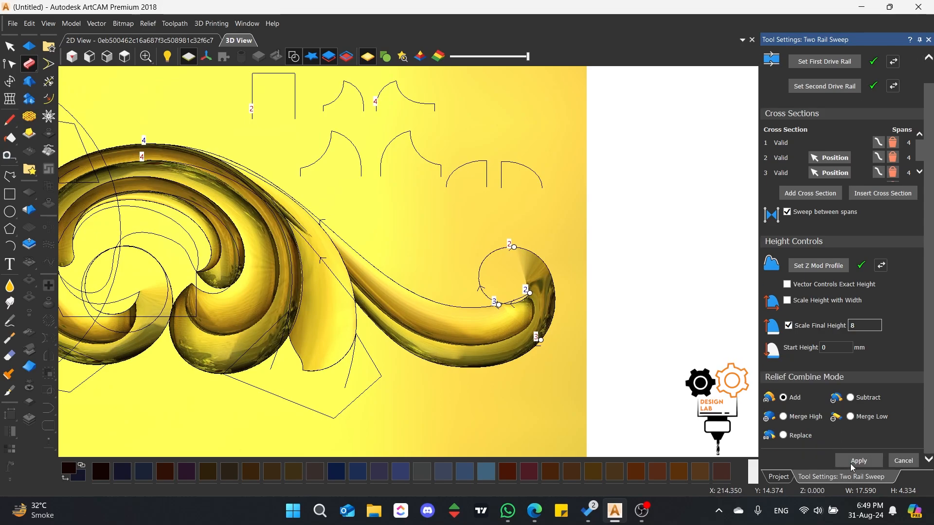
# Check the active relief layer and apply the two-rail sweep of the tail with the Add combine mode.
pyautogui.click(779, 477)
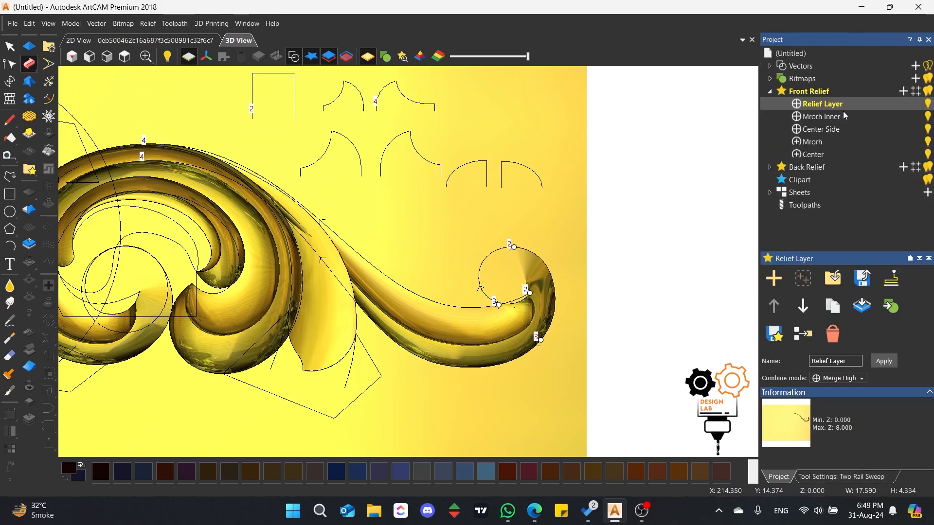
pyautogui.click(831, 476)
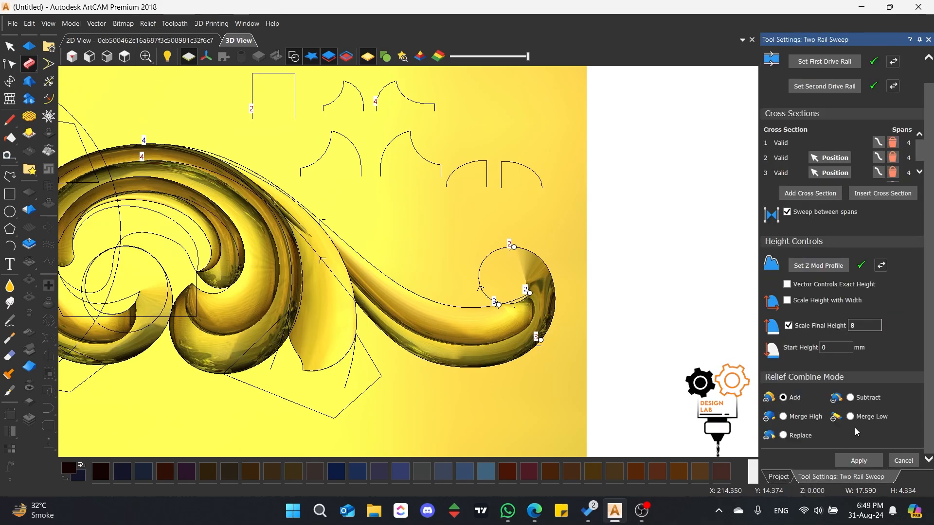
pyautogui.click(859, 460)
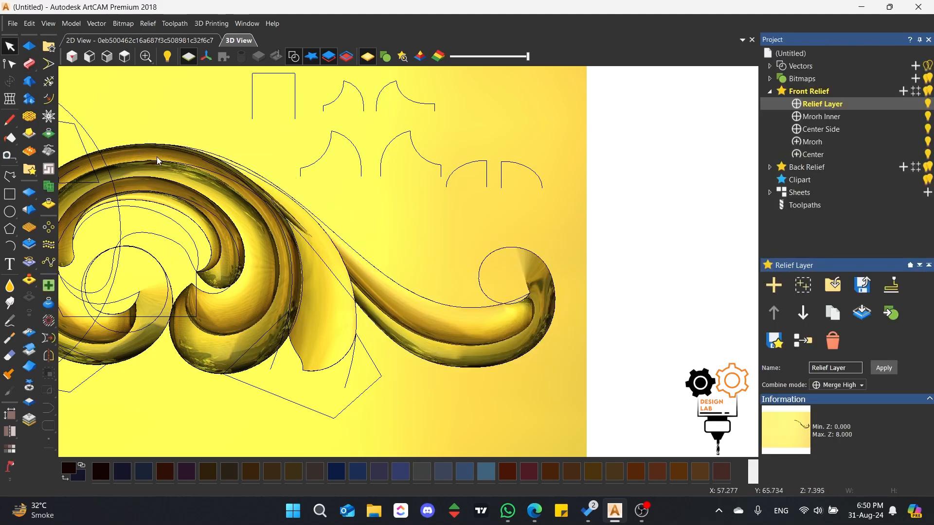
# Trim the tail sweep where it overlaps the main scroll, using a closed polyline around the overlap, and delete that polyline.
pyautogui.scroll(4, 150, 156)
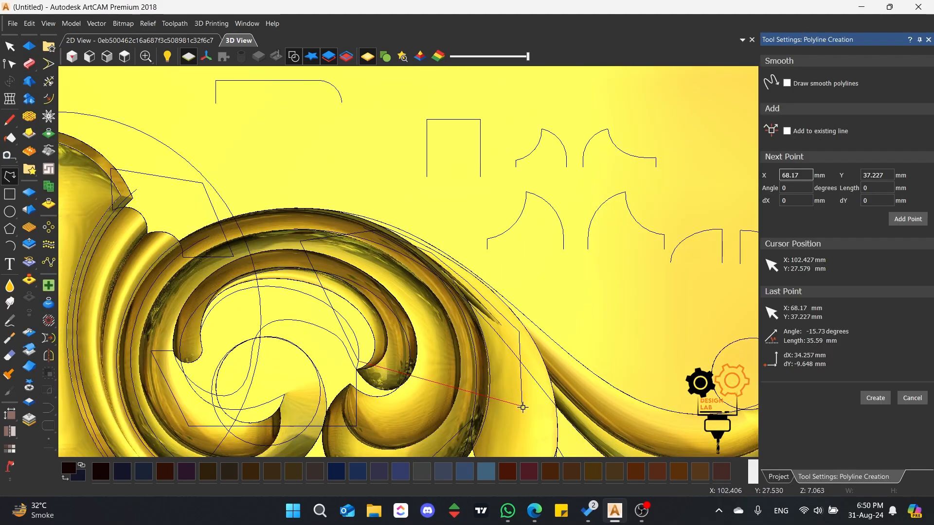
pyautogui.click(523, 407)
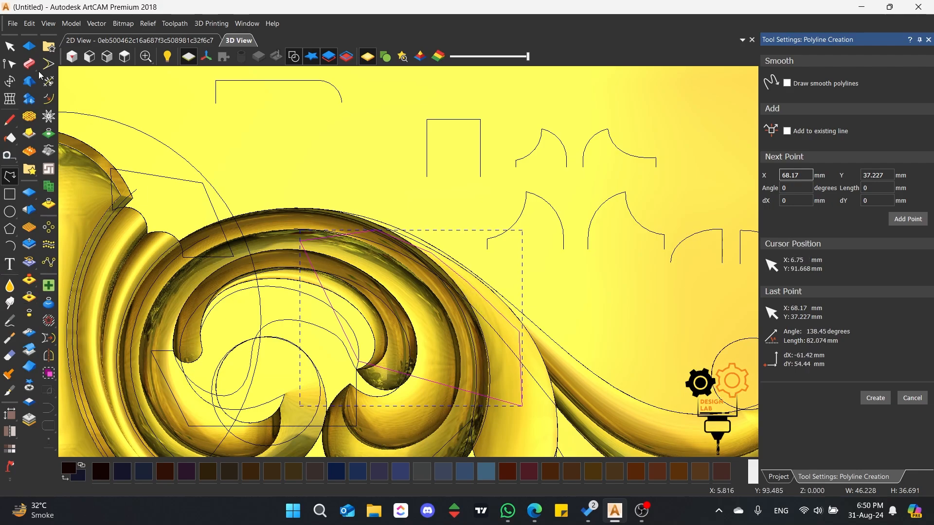
pyautogui.click(10, 46)
pyautogui.scroll(-3, 442, 302)
pyautogui.scroll(2, 486, 330)
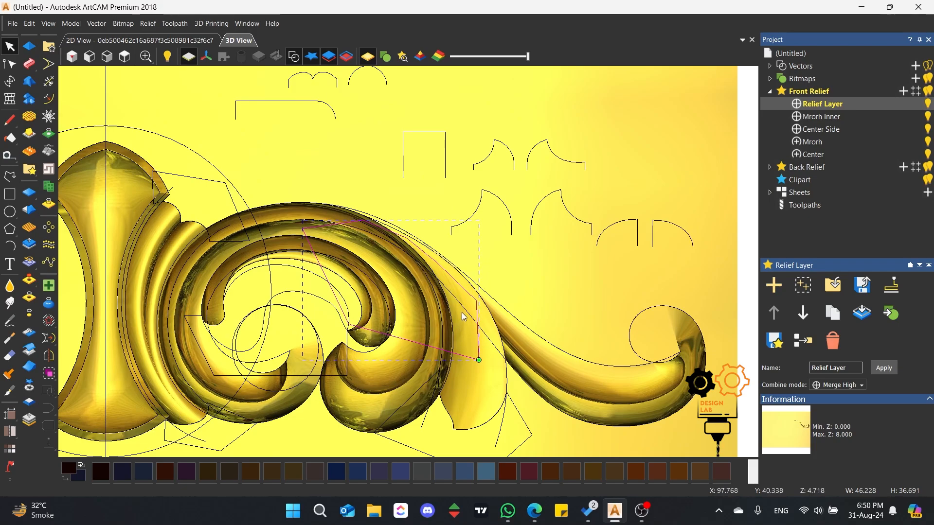
pyautogui.click(470, 339)
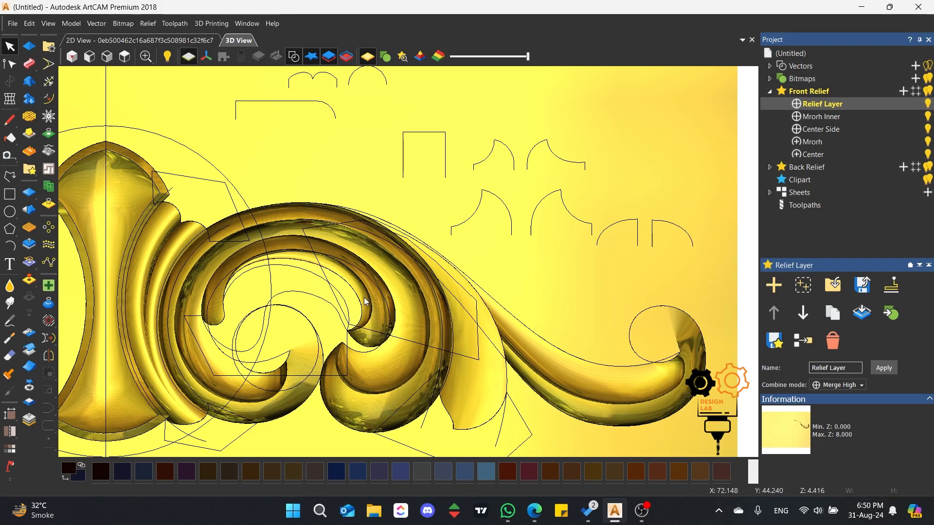
pyautogui.click(414, 343)
pyautogui.click(407, 351)
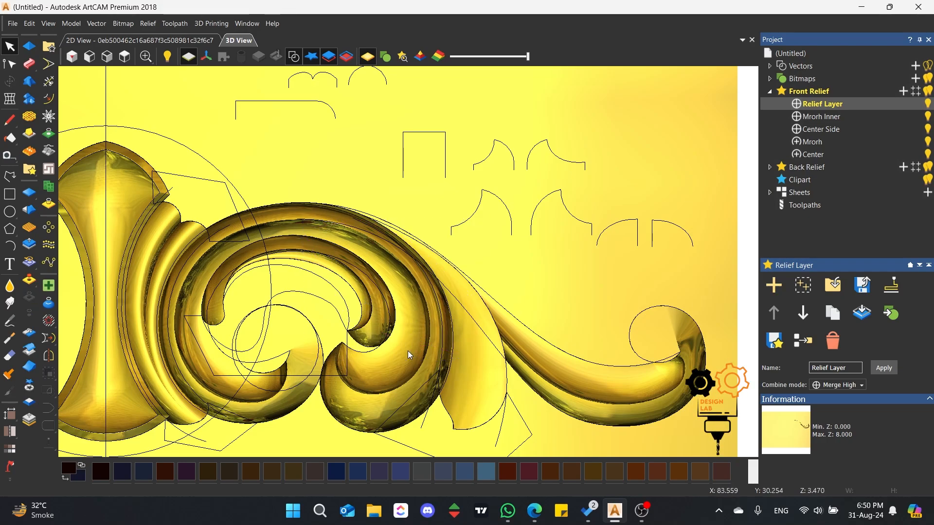
pyautogui.scroll(2, 676, 363)
pyautogui.moveTo(671, 365); pyautogui.dragTo(553, 367)
pyautogui.moveTo(235, 300); pyautogui.dragTo(368, 168)
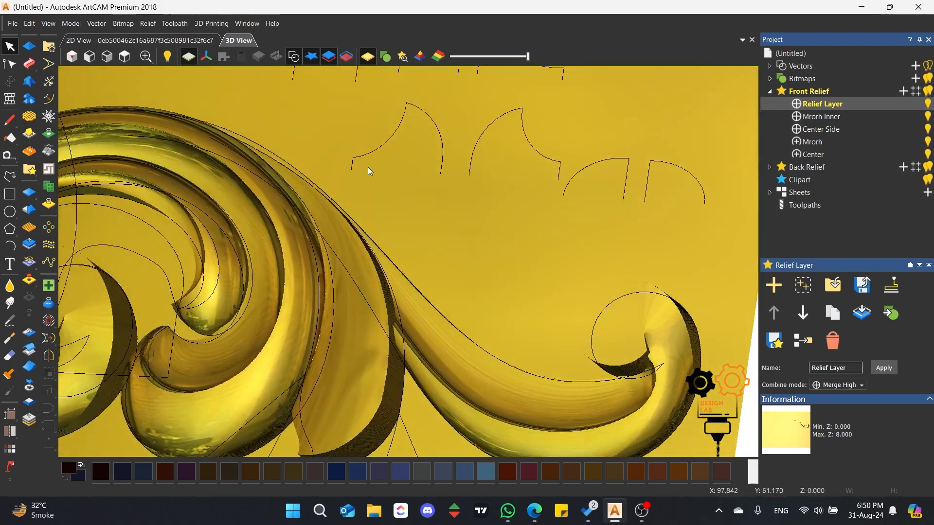
pyautogui.click(133, 57)
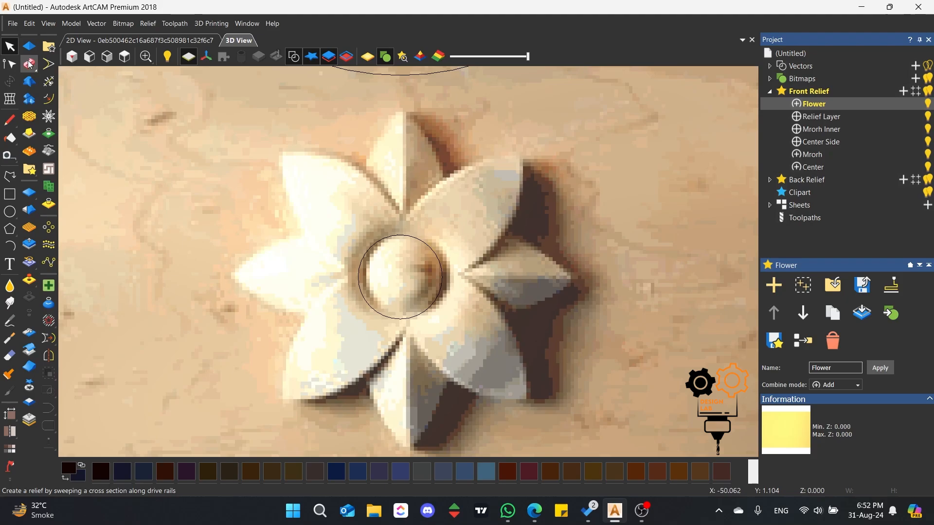
# Draw an open polyline profile about 28 by 6.6 mm from the flower's centre over the central circle to the side petal's tip.
pyautogui.moveTo(30, 64)
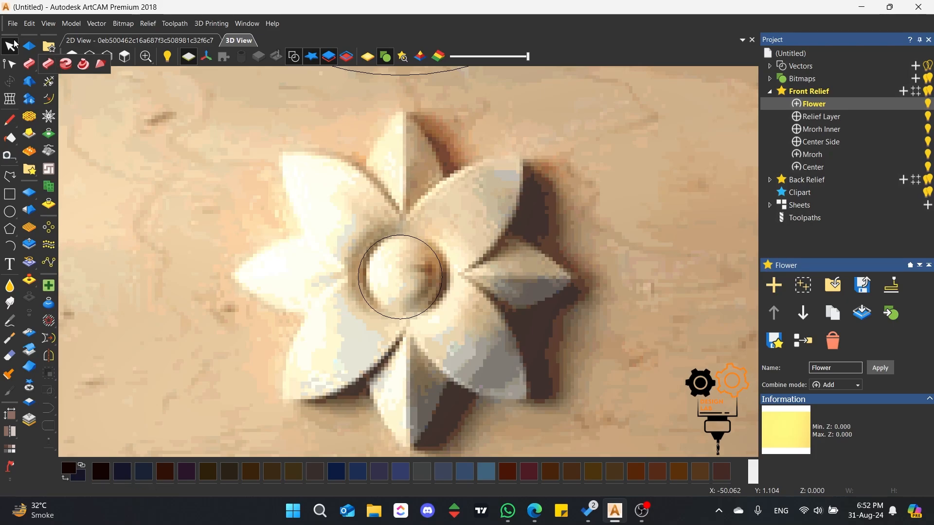
pyautogui.click(10, 176)
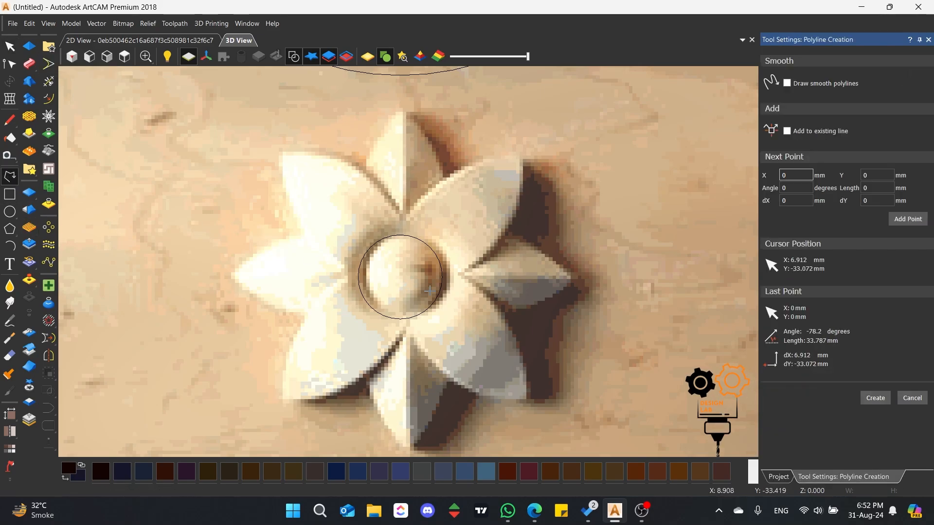
pyautogui.scroll(2, 420, 279)
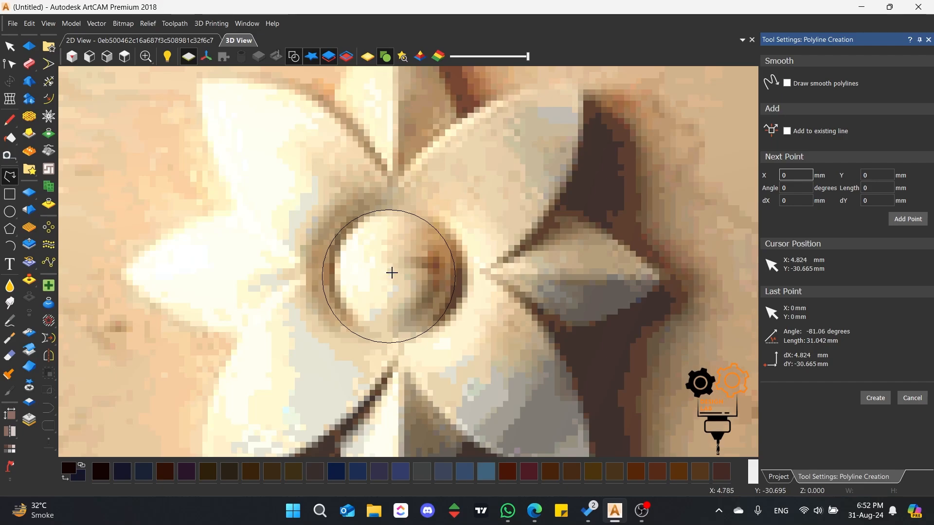
pyautogui.click(394, 272)
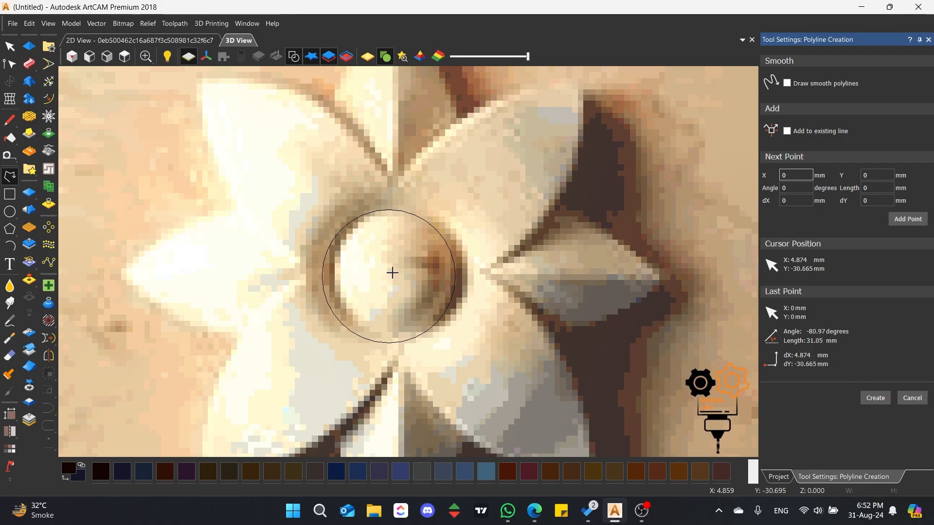
pyautogui.click(394, 210)
pyautogui.click(455, 267)
pyautogui.click(549, 278)
pyautogui.scroll(-2, 557, 277)
pyautogui.click(567, 234)
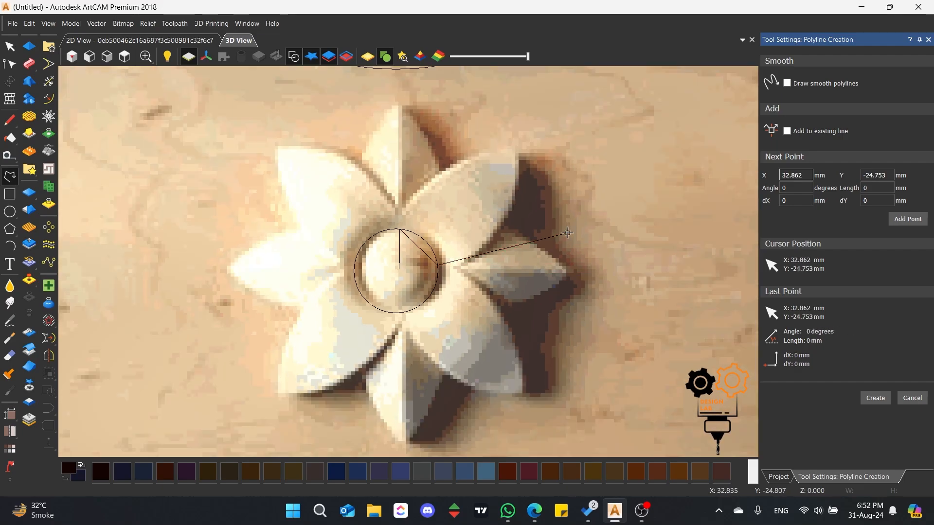
pyautogui.click(567, 268)
pyautogui.rightClick(567, 268)
# Bend the profile's long petal span into a shallow S-curve and lower its outer upper node slightly.
pyautogui.click(10, 64)
pyautogui.scroll(2, 540, 244)
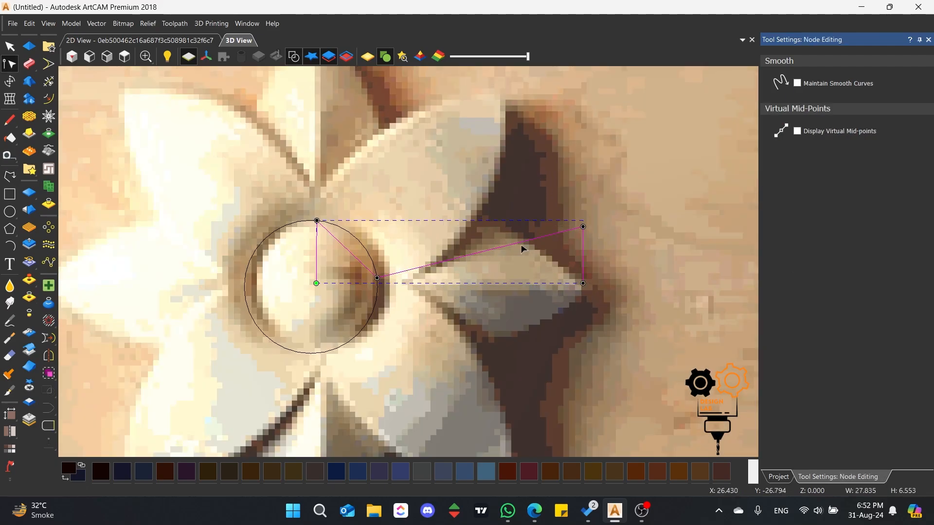
pyautogui.moveTo(445, 261); pyautogui.dragTo(446, 220)
pyautogui.moveTo(515, 244); pyautogui.dragTo(518, 255)
pyautogui.moveTo(446, 220); pyautogui.dragTo(450, 200)
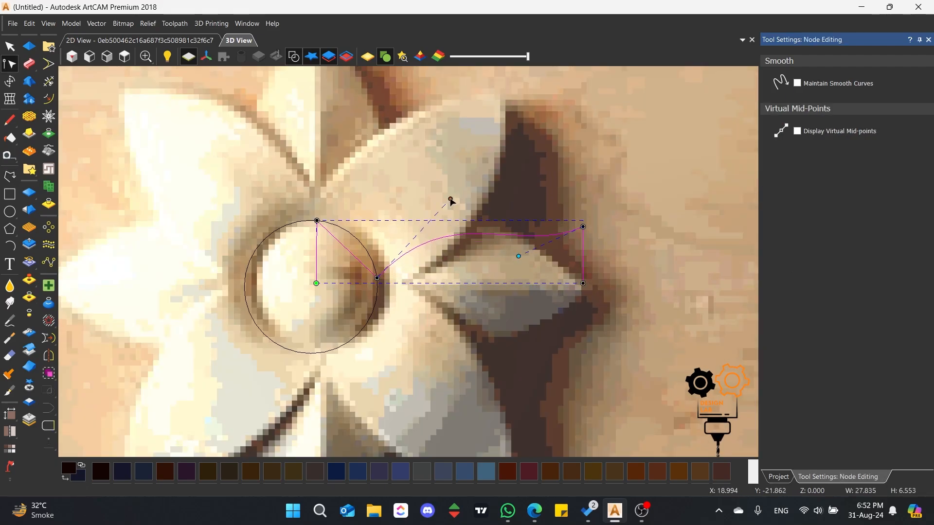
pyautogui.moveTo(582, 227); pyautogui.dragTo(583, 236)
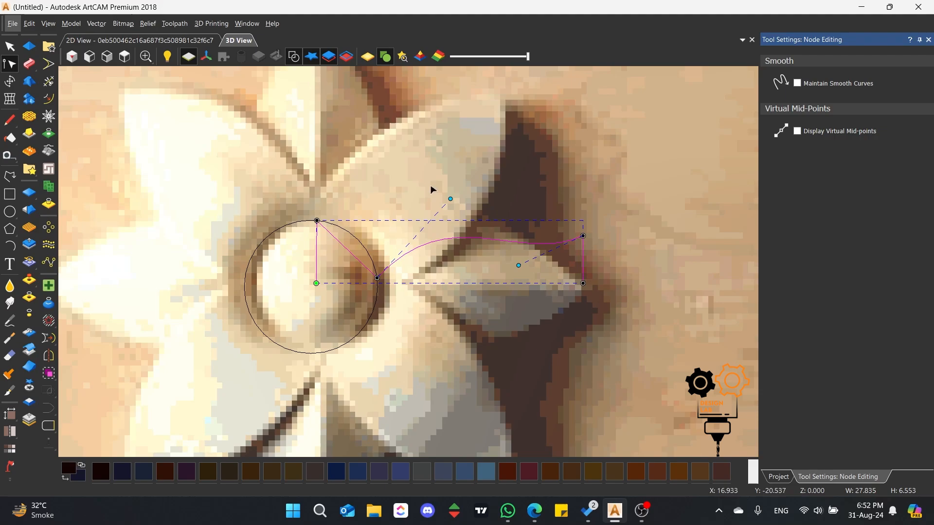
pyautogui.moveTo(450, 199); pyautogui.dragTo(442, 199)
# Turn the profile's short sloping span over the flower's centre into a convex arc.
pyautogui.press('a')
pyautogui.moveTo(375, 218); pyautogui.dragTo(356, 238)
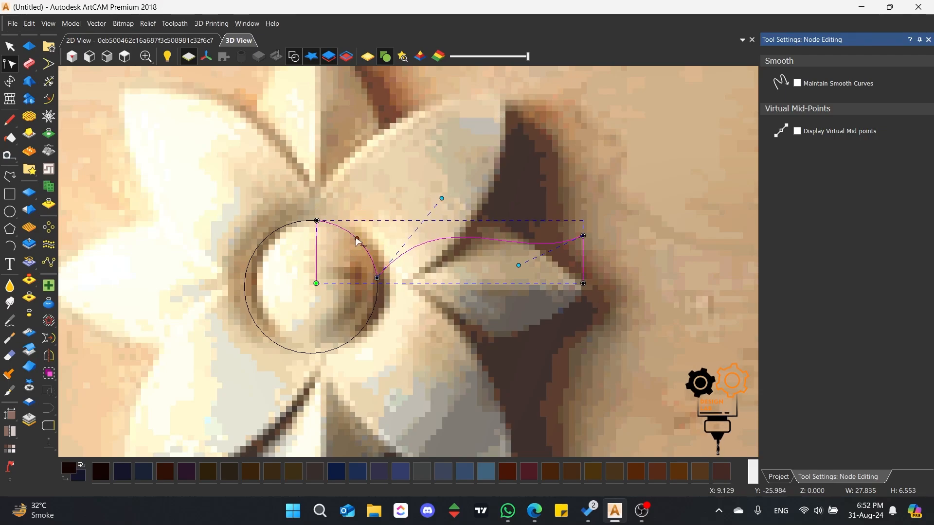
pyautogui.scroll(2, 309, 252)
pyautogui.moveTo(331, 174); pyautogui.dragTo(329, 174)
pyautogui.scroll(-2, 330, 176)
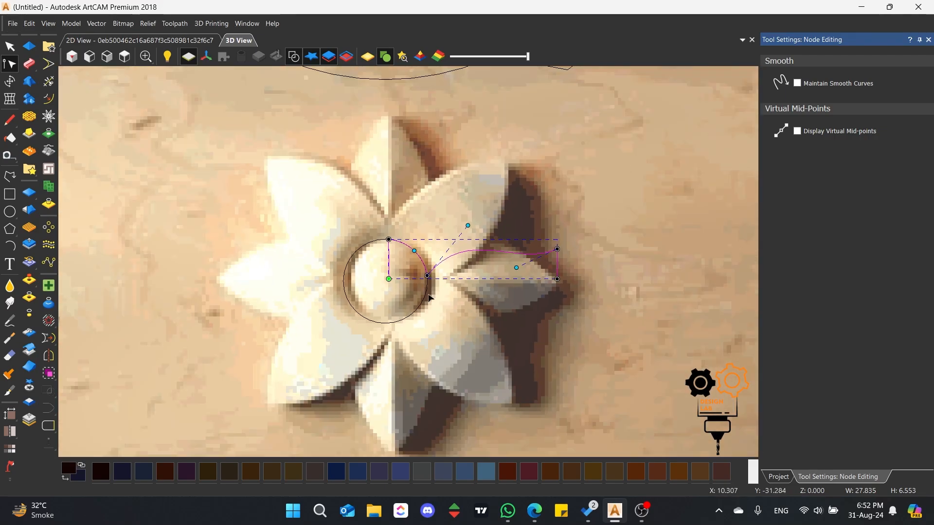
# Delete the circle around the flower's centre and select the profile vector.
pyautogui.click(422, 302)
pyautogui.click(10, 47)
pyautogui.press('Delete')
pyautogui.scroll(1, 389, 282)
pyautogui.scroll(-1, 423, 233)
pyautogui.click(426, 249)
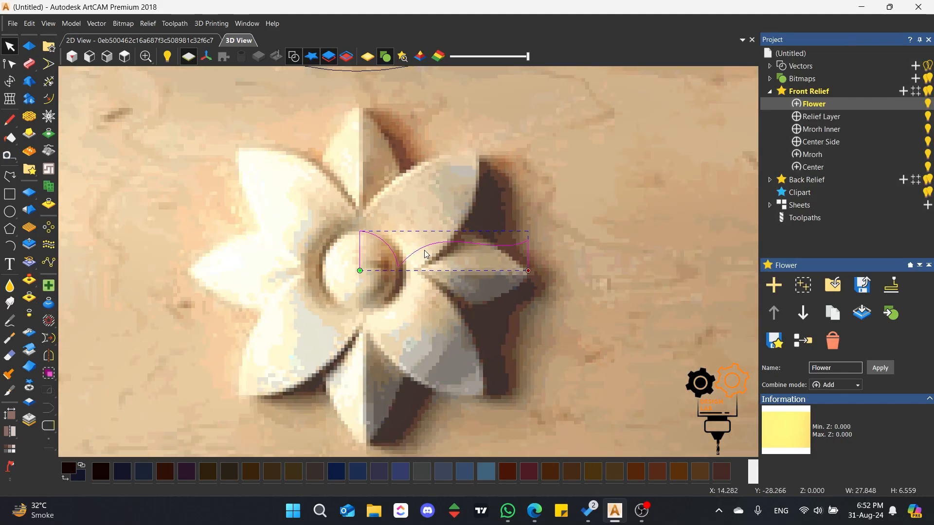
pyautogui.scroll(-1, 422, 254)
pyautogui.scroll(1, 344, 262)
pyautogui.moveTo(395, 198); pyautogui.dragTo(369, 270)
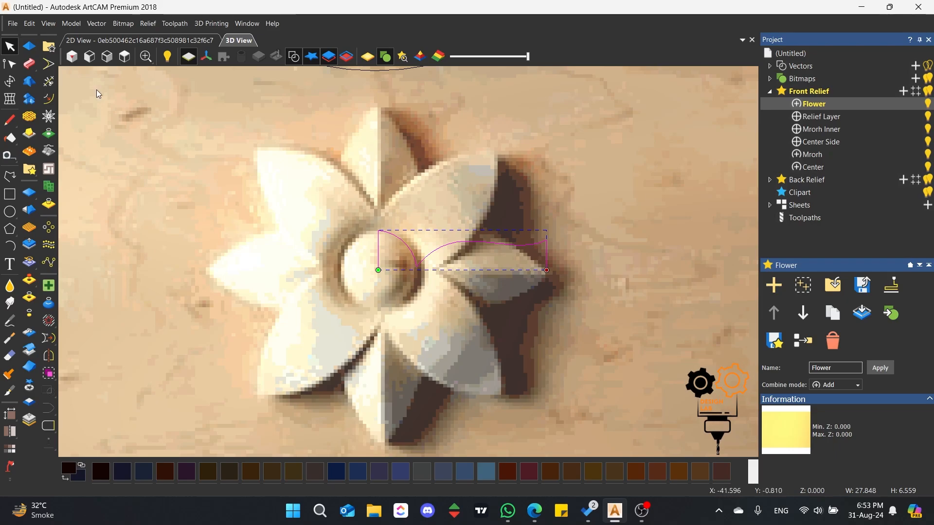
# Move the profile's valley node between the centre arc and the petal curve slightly up and outward.
pyautogui.scroll(3, 399, 213)
pyautogui.click(9, 64)
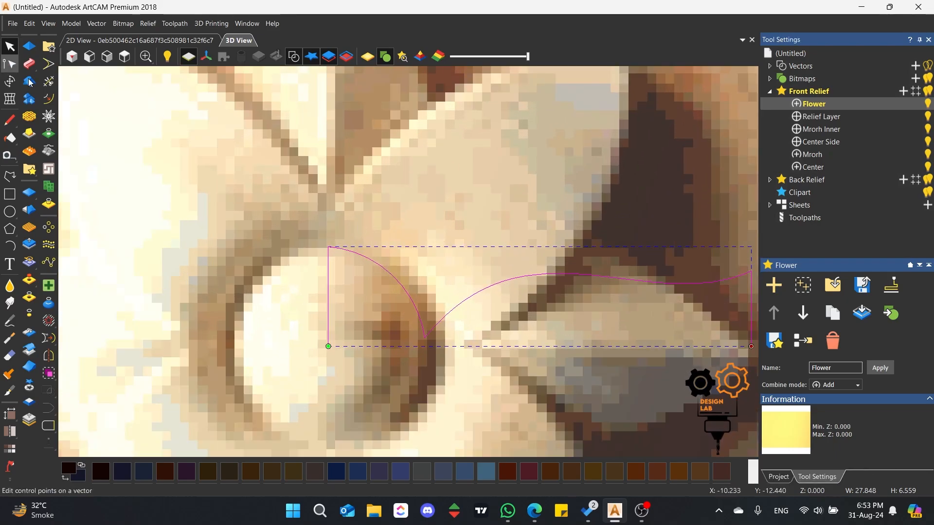
pyautogui.moveTo(425, 340); pyautogui.dragTo(432, 330)
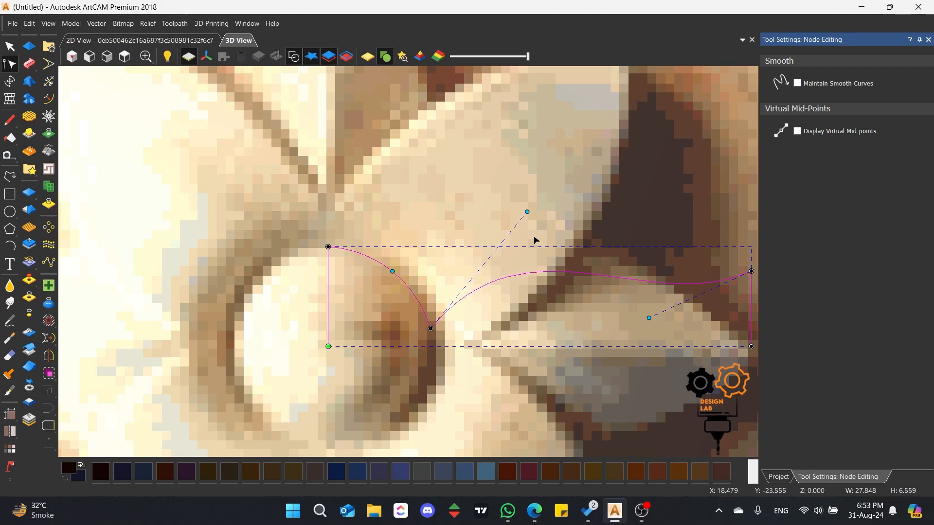
pyautogui.scroll(-2, 528, 211)
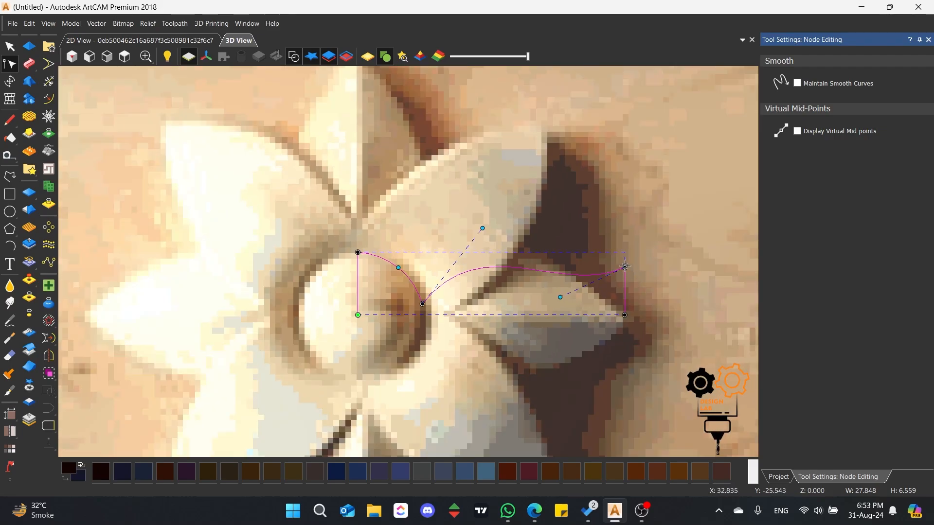
# Raise the profile's outer upper node and slightly lower the node above the flower's centre.
pyautogui.moveTo(625, 267); pyautogui.dragTo(624, 246)
pyautogui.press('alt')
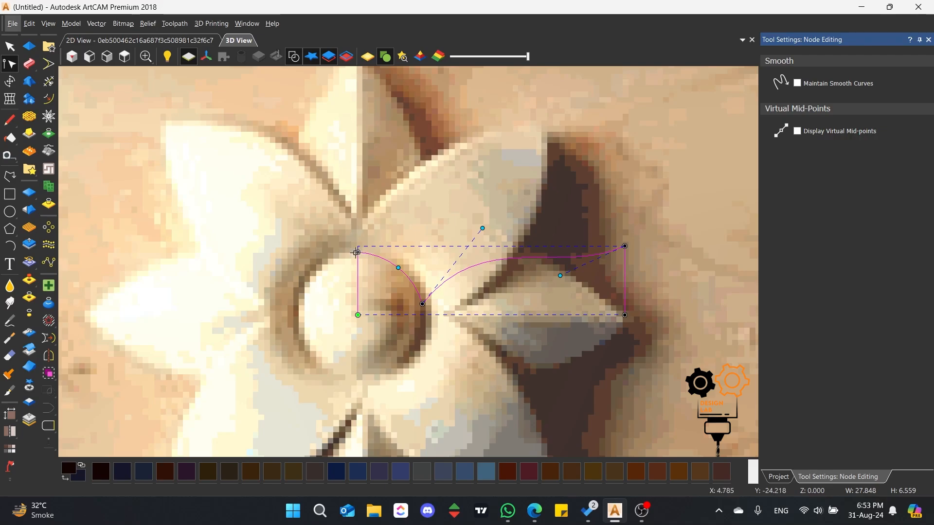
pyautogui.moveTo(358, 252); pyautogui.dragTo(358, 257)
pyautogui.press('alt')
pyautogui.click(10, 47)
pyautogui.scroll(-3, 373, 253)
pyautogui.scroll(1, 369, 300)
pyautogui.scroll(1, 371, 304)
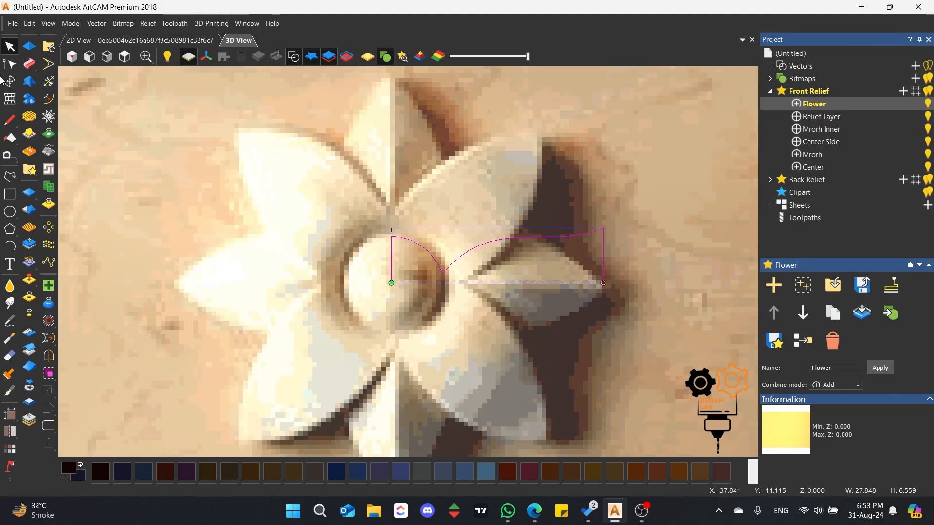
# Set up a 360-degree spin of the flower profile with the Add combine mode and inspect its preview.
pyautogui.click(29, 64)
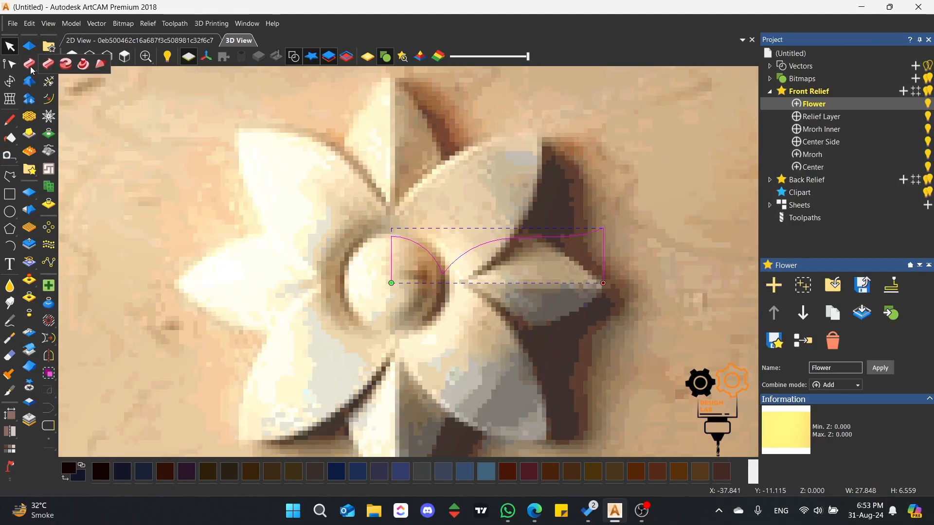
pyautogui.click(83, 64)
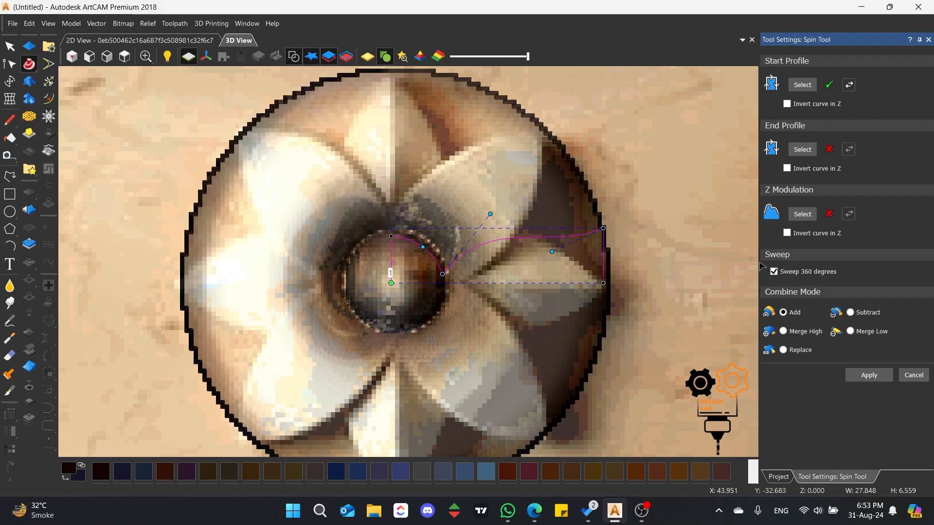
pyautogui.scroll(-1, 496, 257)
pyautogui.scroll(1, 380, 269)
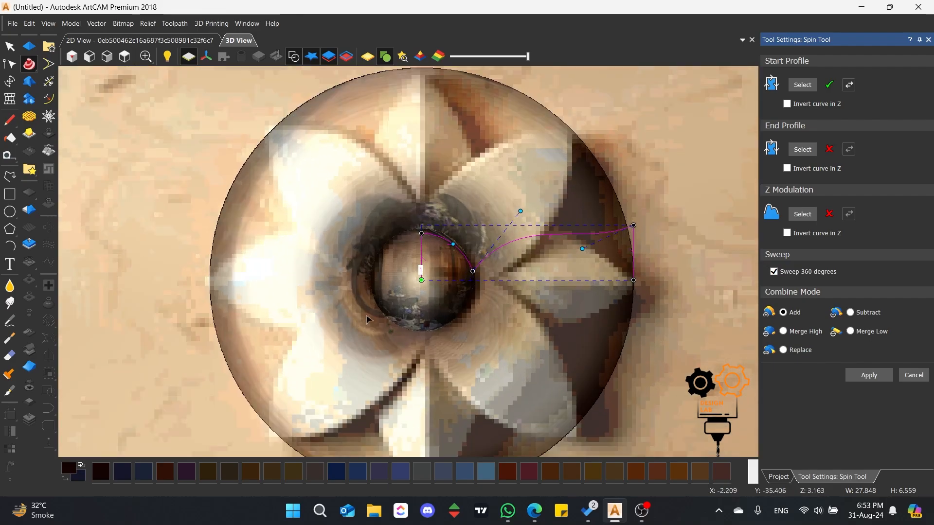
pyautogui.moveTo(416, 363); pyautogui.dragTo(542, 267)
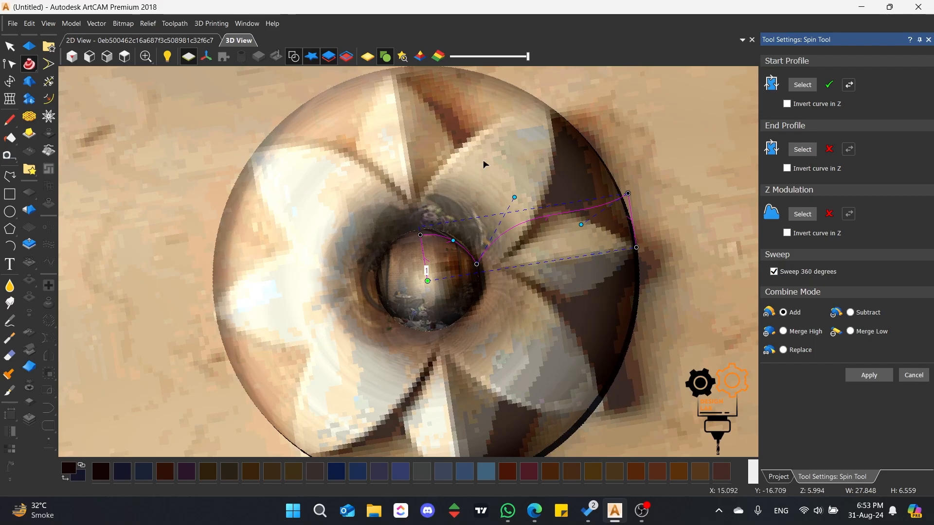
pyautogui.click(125, 56)
pyautogui.scroll(5, 416, 251)
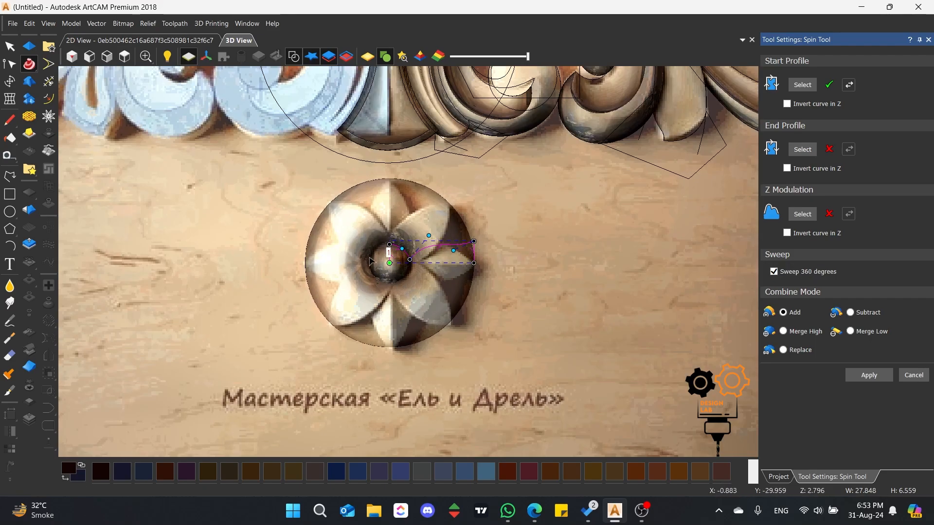
# Lower the spin profile's outer upper node and add a slightly raised node on the petal curve's crest.
pyautogui.scroll(2, 570, 275)
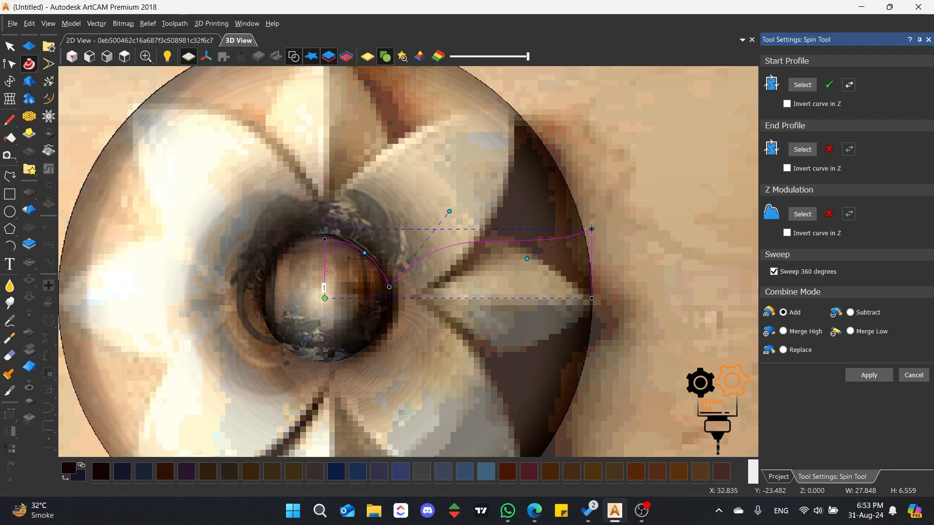
pyautogui.moveTo(591, 228); pyautogui.dragTo(591, 246)
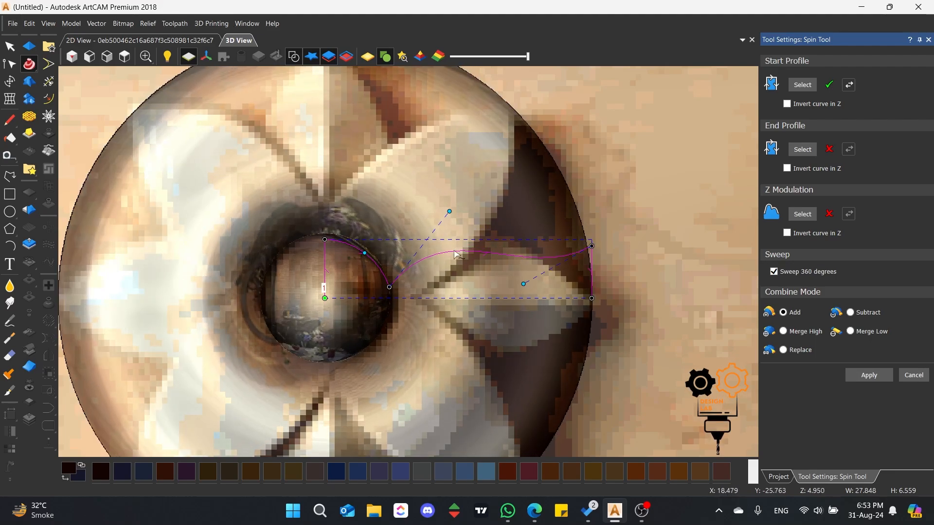
pyautogui.moveTo(454, 251); pyautogui.dragTo(456, 245)
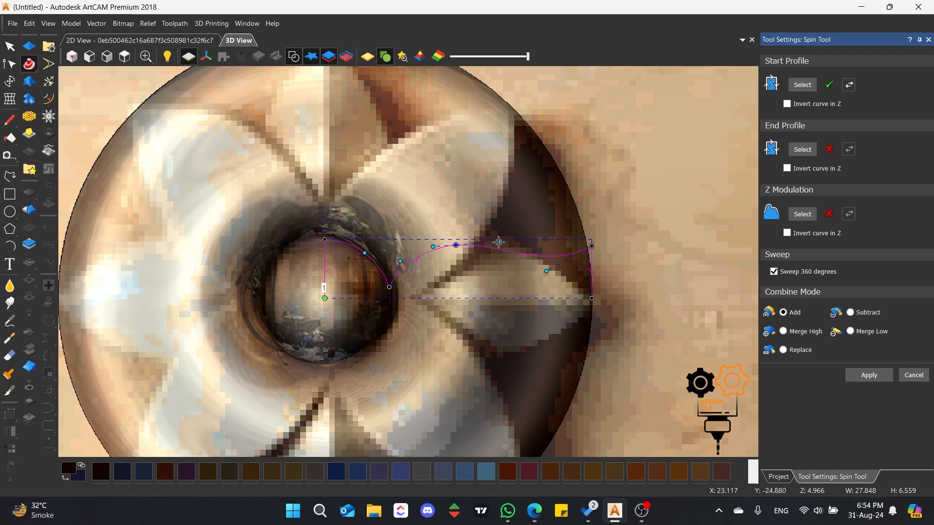
# Examine the flower spin preview at an angle and from above against the reference bitmap.
pyautogui.scroll(-3, 406, 252)
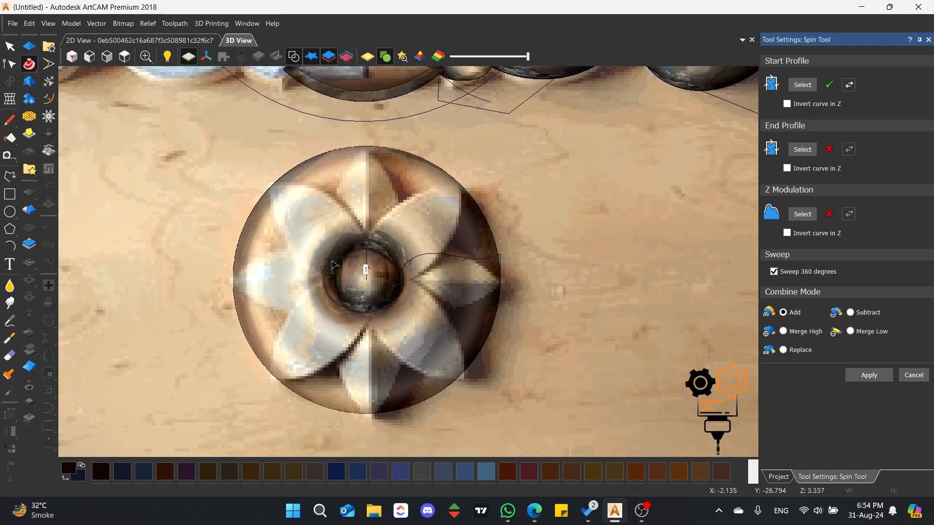
pyautogui.moveTo(406, 251); pyautogui.dragTo(466, 310)
pyautogui.scroll(-3, 466, 310)
pyautogui.click(123, 57)
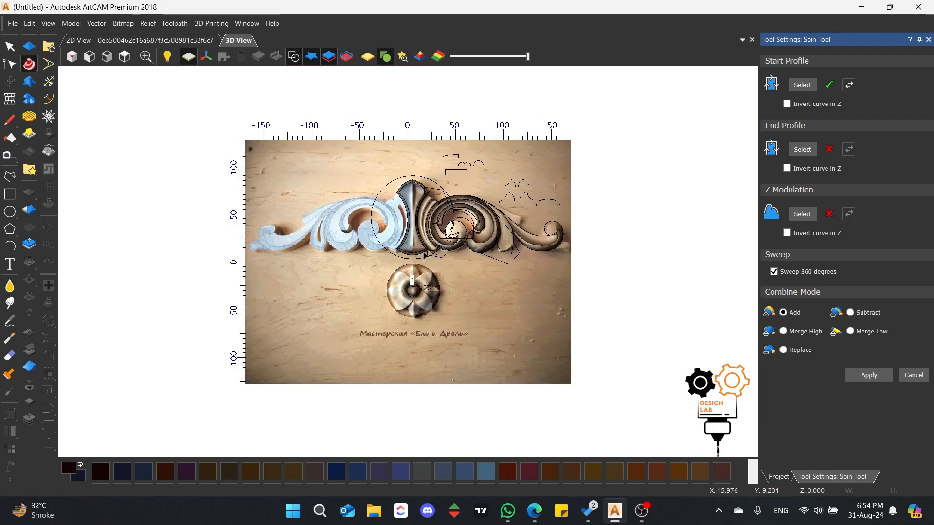
pyautogui.scroll(3, 401, 315)
pyautogui.scroll(3, 402, 316)
pyautogui.scroll(-2, 406, 292)
pyautogui.scroll(2, 411, 272)
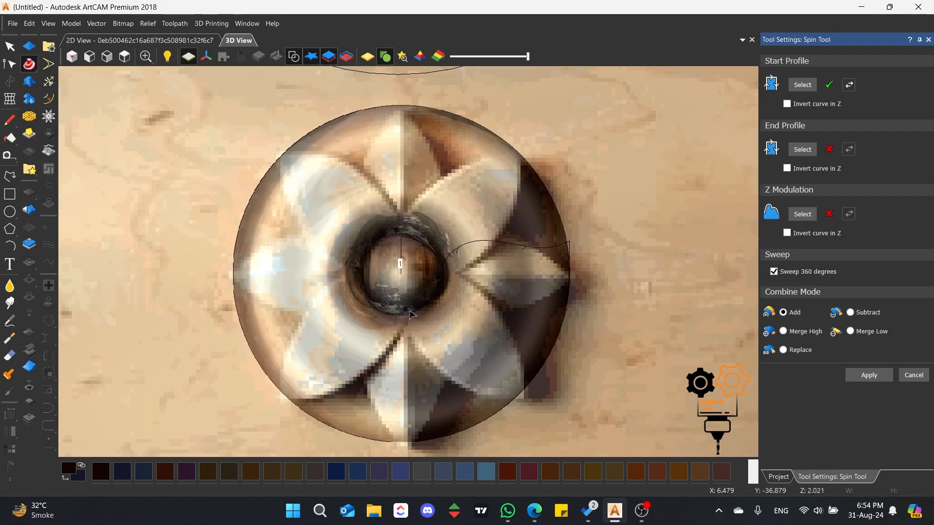
# Try limiting the flower spin to a sweep from 0 to 90 degrees instead of the full circle.
pyautogui.scroll(-1, 417, 237)
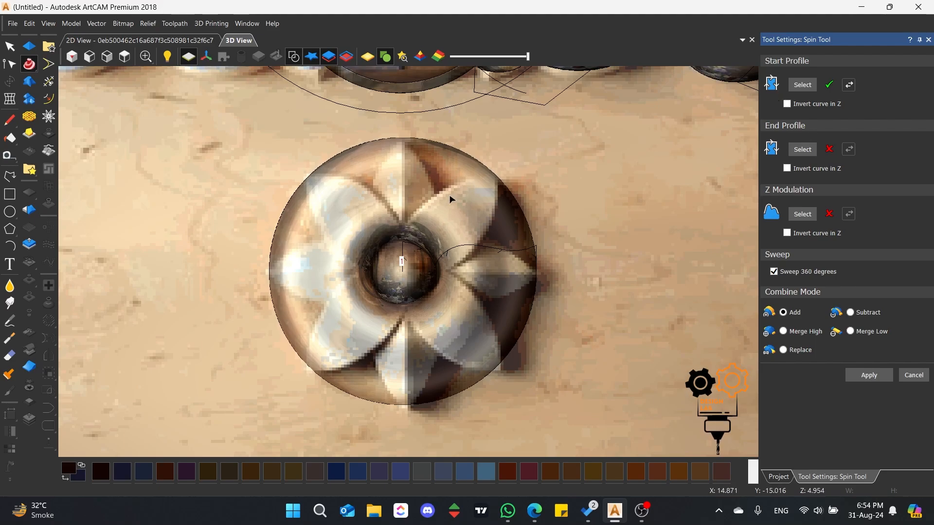
pyautogui.scroll(1, 440, 250)
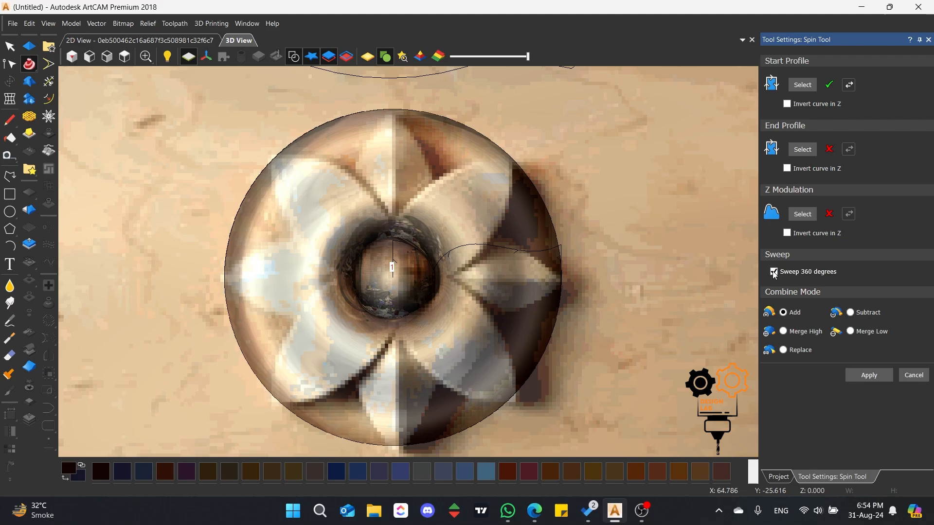
pyautogui.click(794, 273)
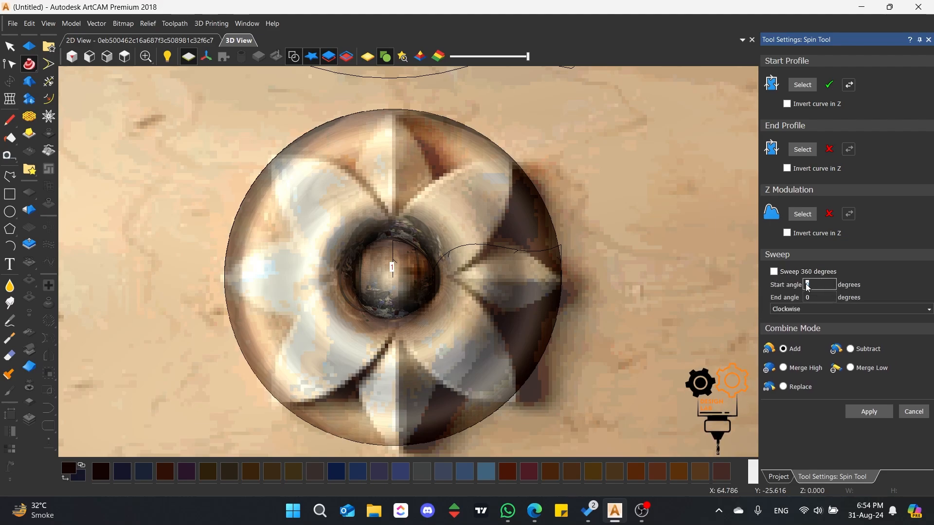
pyautogui.write('90')
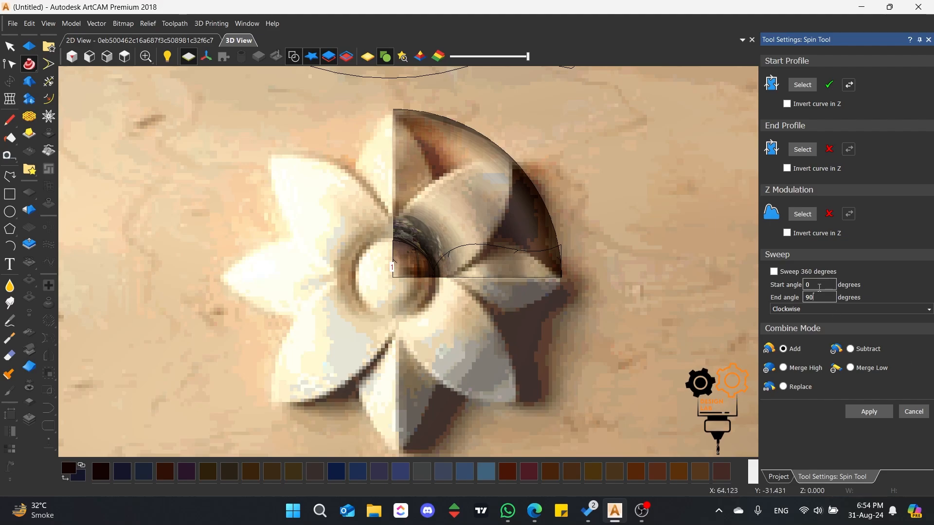
pyautogui.click(774, 273)
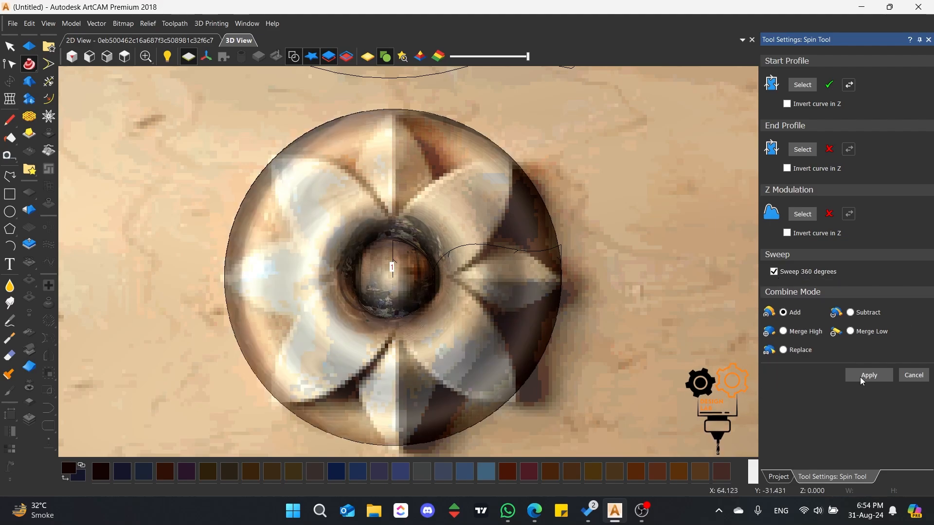
# Apply the 360-degree flower spin to the Flower relief layer and close the Spin tool.
pyautogui.click(870, 377)
pyautogui.click(901, 375)
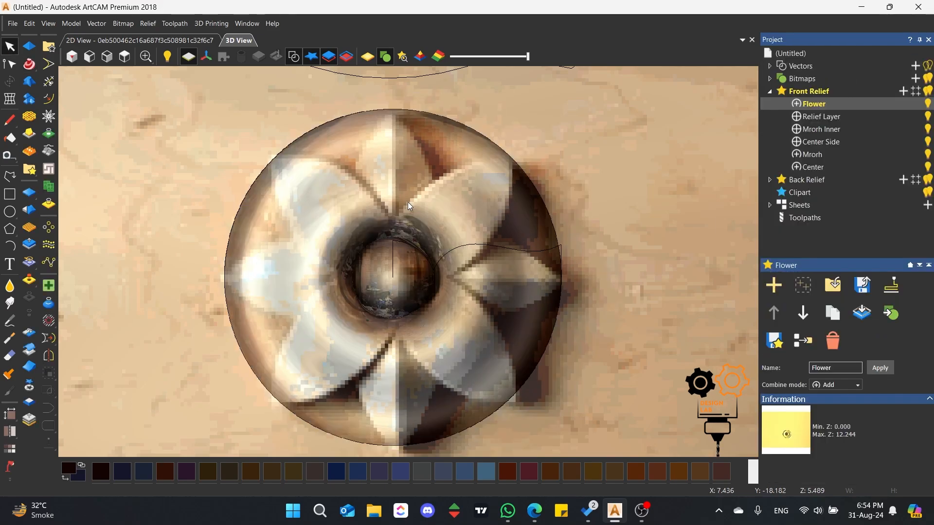
# Trace the upper-right diagonal petal with a three-point polyline and bend its two spans into arcs following the bitmap.
pyautogui.click(8, 175)
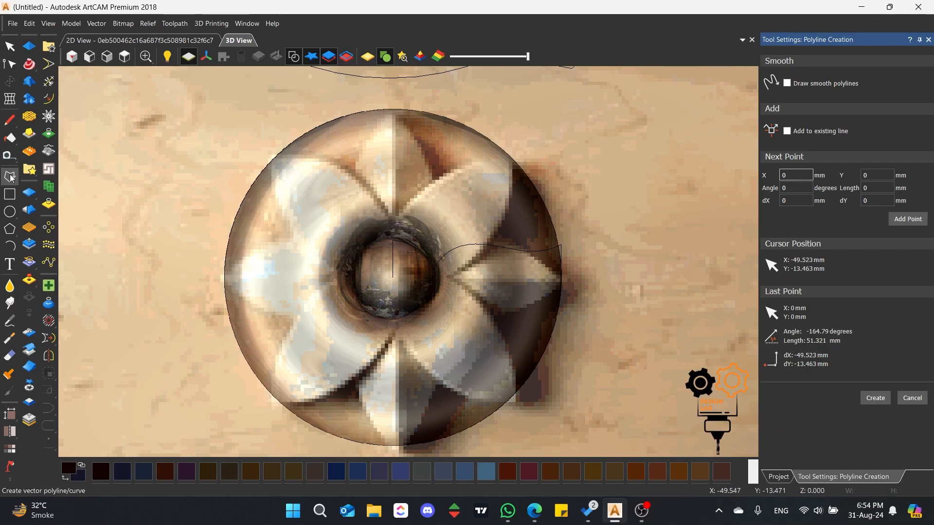
pyautogui.click(395, 224)
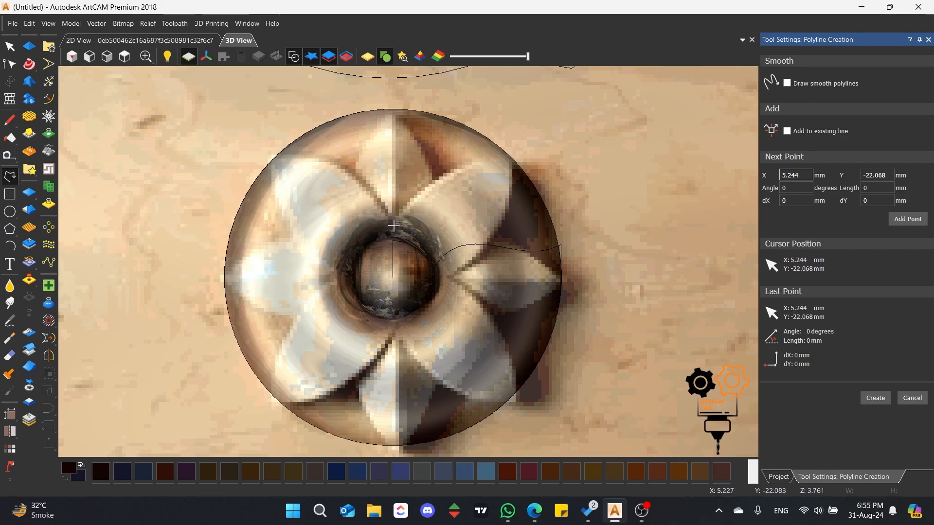
pyautogui.click(509, 158)
pyautogui.click(445, 277)
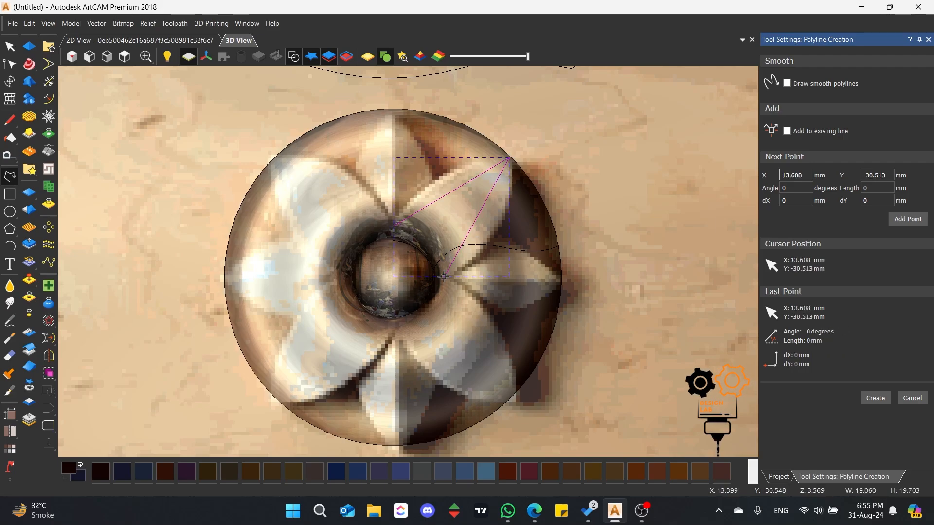
pyautogui.press('Escape')
pyautogui.moveTo(416, 213); pyautogui.dragTo(443, 178)
pyautogui.moveTo(476, 219); pyautogui.dragTo(496, 228)
# Rotate-copy the petal outline around the flower's centre as 4 objects over a total of 360 degrees.
pyautogui.click(48, 227)
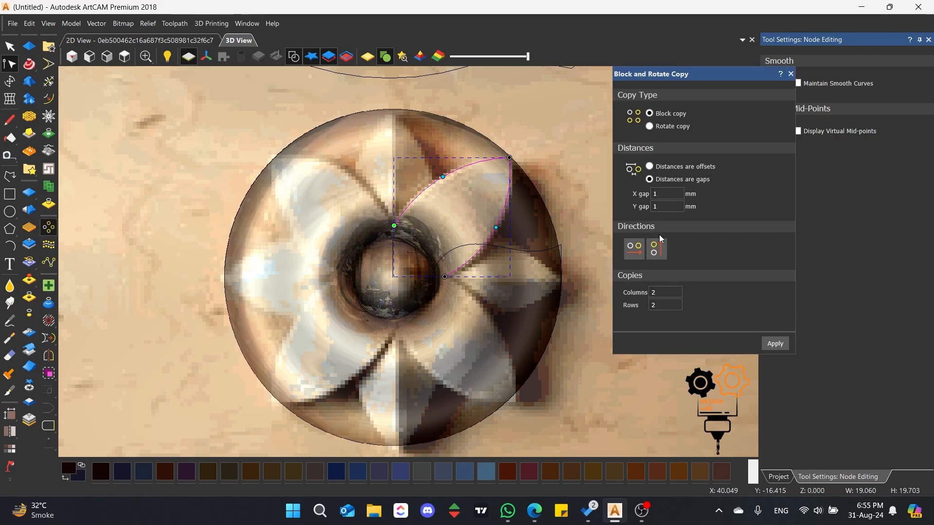
pyautogui.write('4')
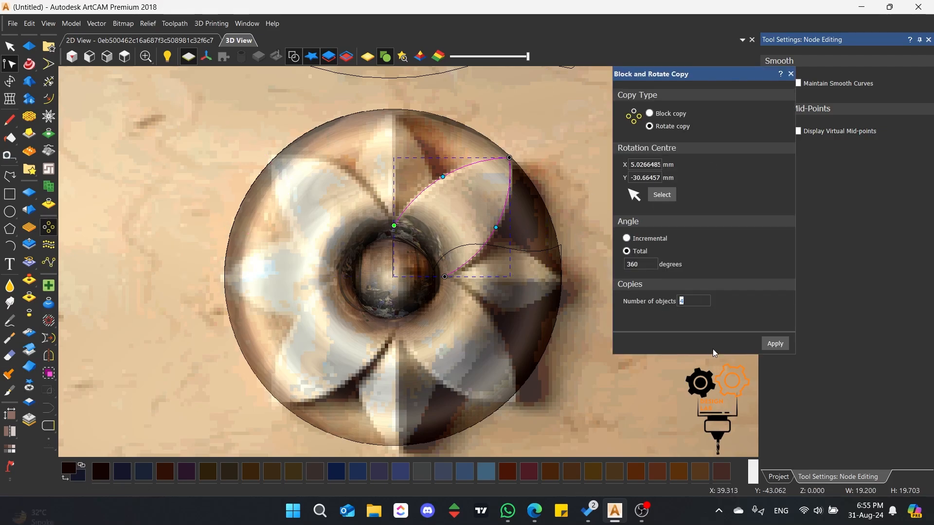
pyautogui.click(775, 343)
pyautogui.click(790, 74)
# Join the four petal outlines at their neighbouring inner end nodes into one closed vector.
pyautogui.scroll(3, 406, 211)
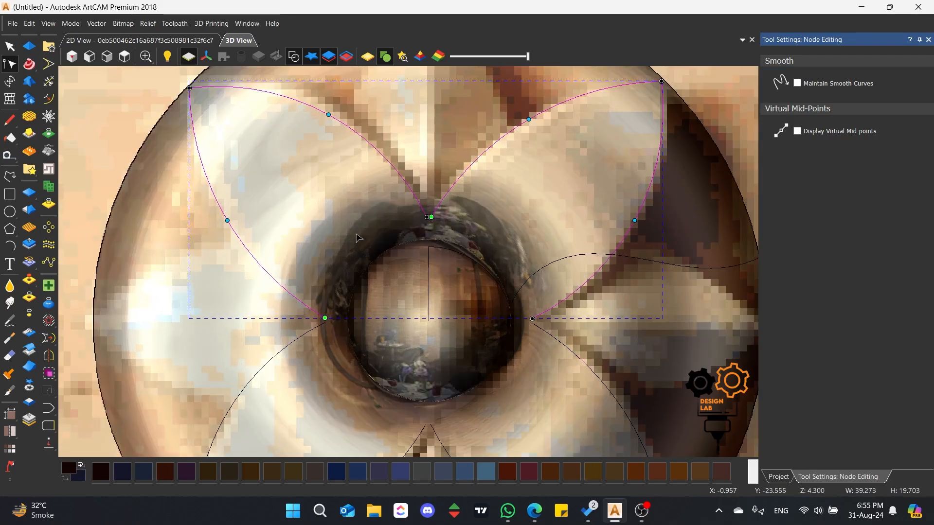
pyautogui.keyDown('shift'); pyautogui.click(491, 325); pyautogui.keyUp('shift')
pyautogui.scroll(-3, 494, 247)
pyautogui.keyDown('shift'); pyautogui.click(332, 321); pyautogui.keyUp('shift')
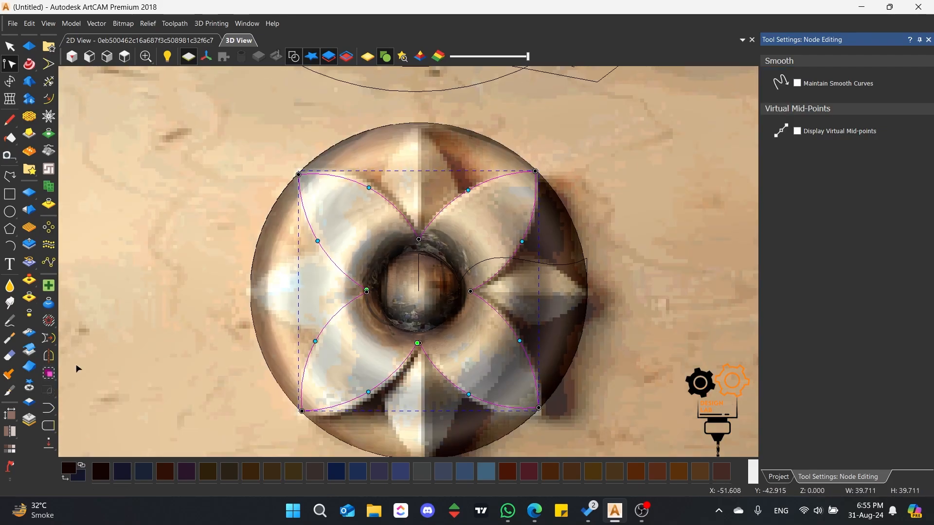
pyautogui.scroll(3, 368, 348)
pyautogui.scroll(-3, 395, 284)
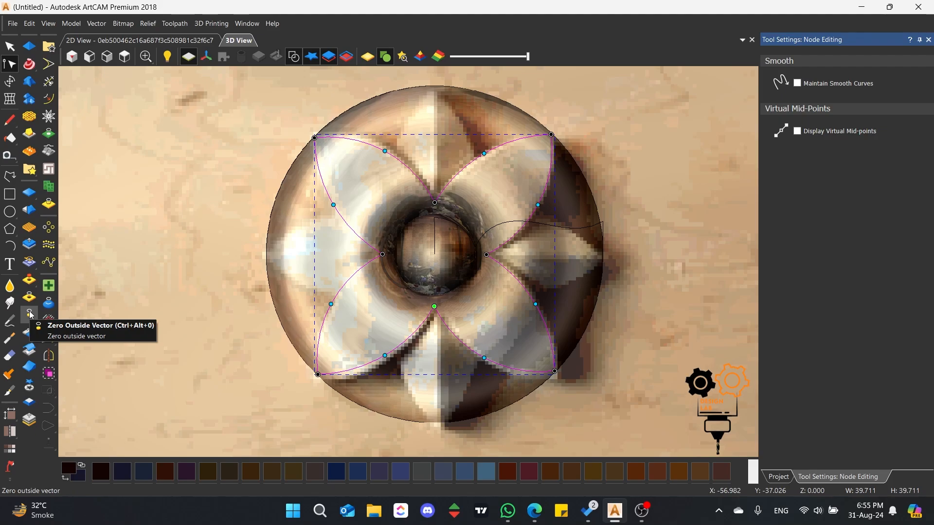
# Try zeroing the Flower relief outside the joined four-petal outline.
pyautogui.click(30, 314)
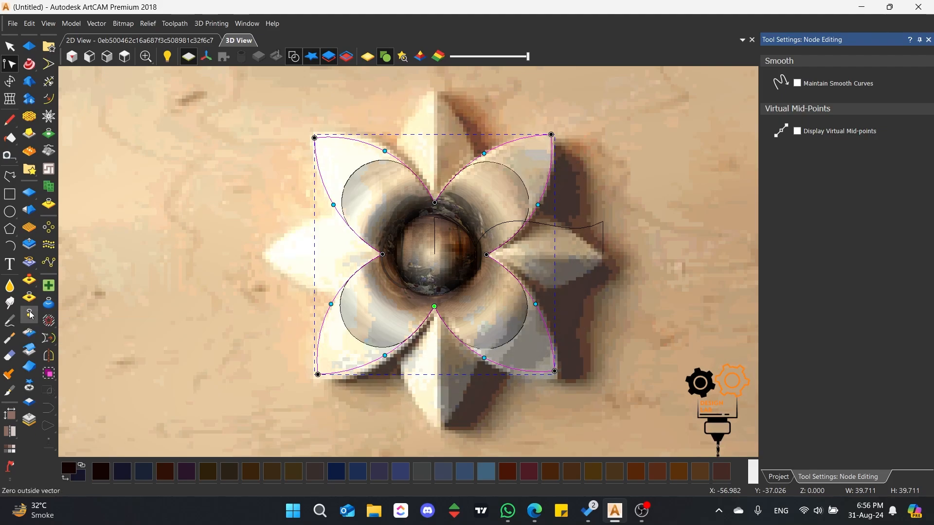
pyautogui.click(258, 250)
pyautogui.scroll(3, 307, 219)
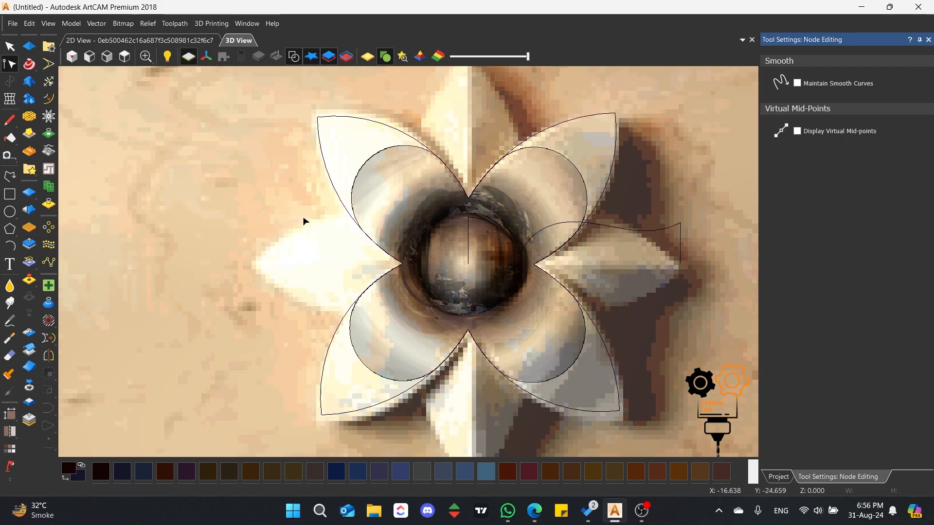
pyautogui.click(346, 189)
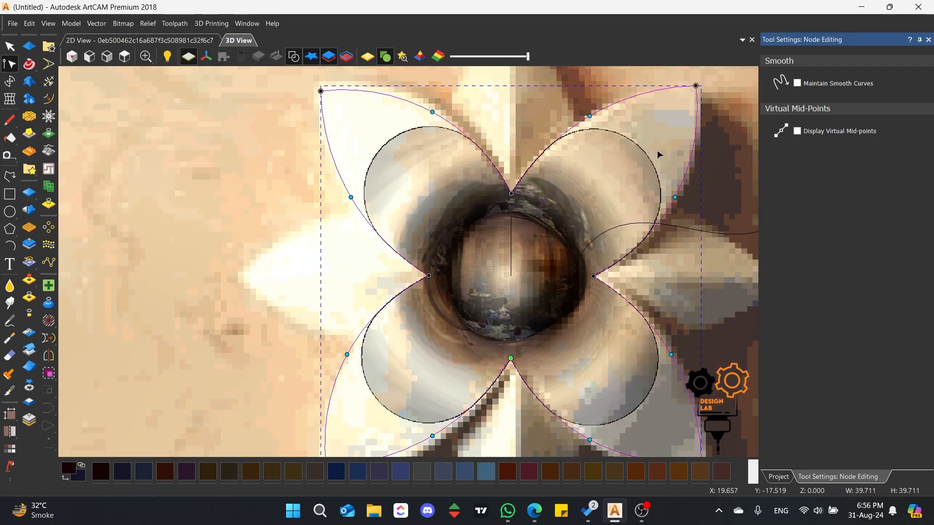
pyautogui.click(627, 176)
# Convert the four-petal outline's arcs to Bezier curves, zero the Flower relief outside it and check the trimmed shape.
pyautogui.click(460, 113)
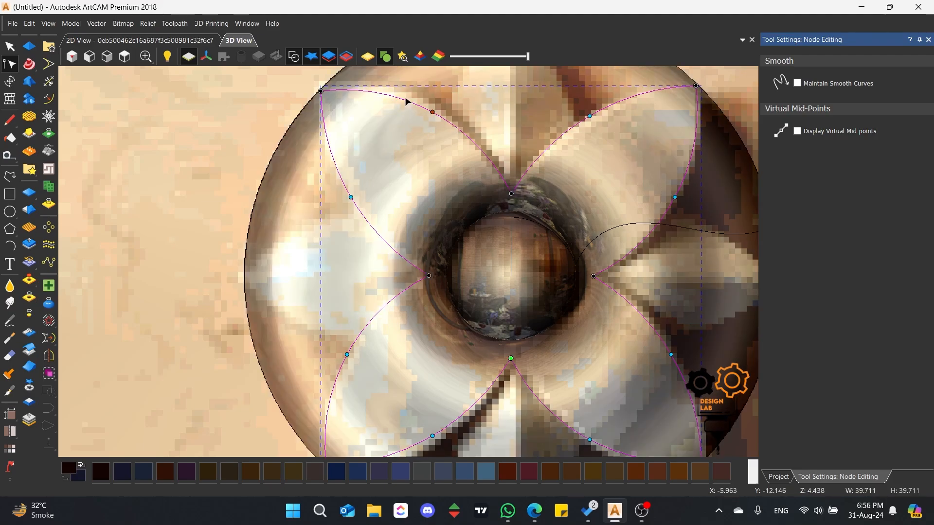
pyautogui.scroll(-2, 420, 137)
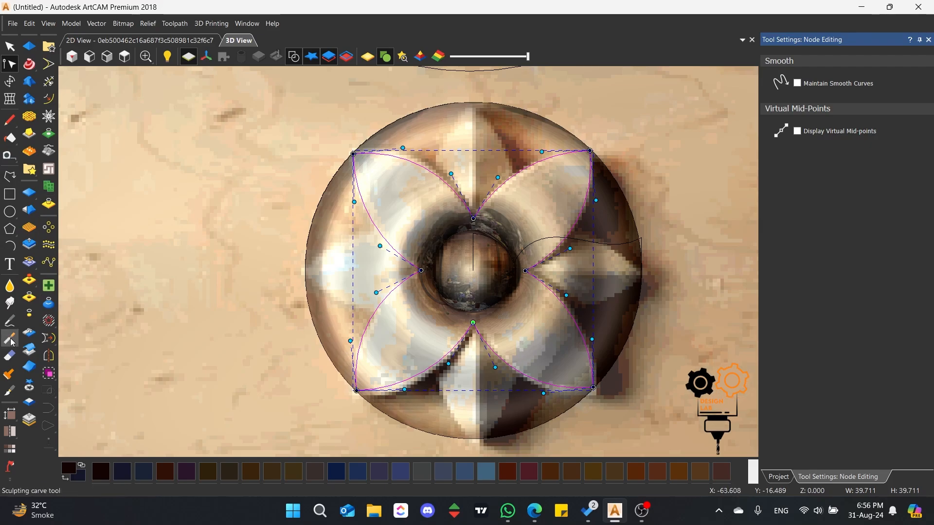
pyautogui.click(30, 321)
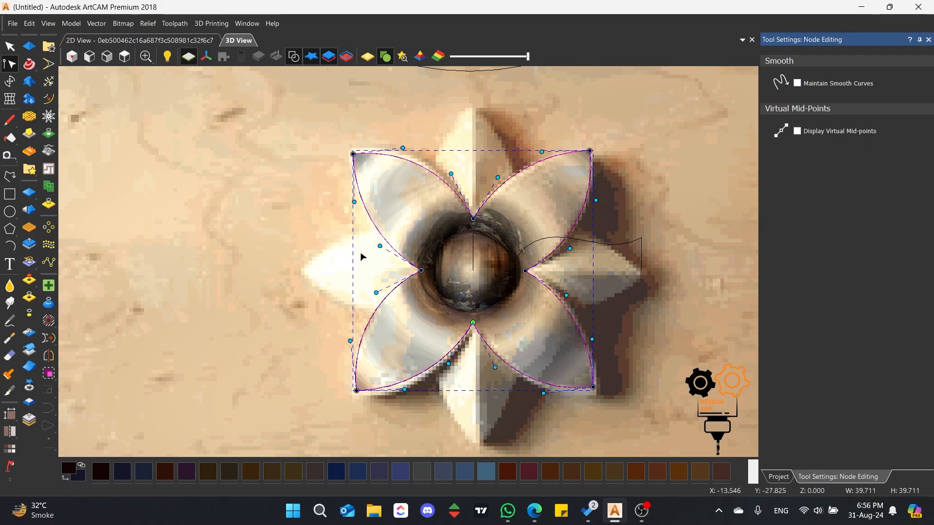
pyautogui.click(10, 46)
pyautogui.scroll(1, 442, 267)
pyautogui.moveTo(441, 266); pyautogui.dragTo(402, 338)
pyautogui.click(124, 57)
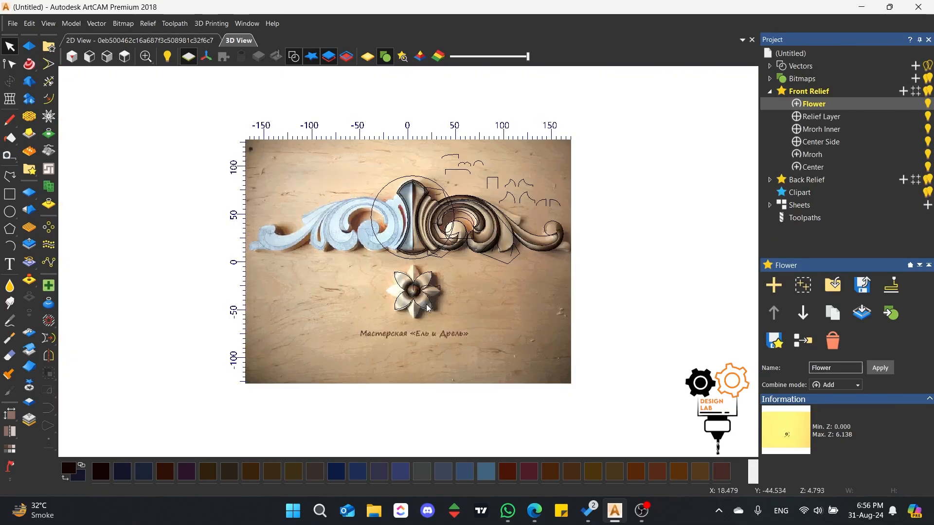
# Draw a line from the upper pointed petal's tip to the flower's centre and bend it into the petal's side curve.
pyautogui.scroll(3, 386, 216)
pyautogui.scroll(2, 399, 253)
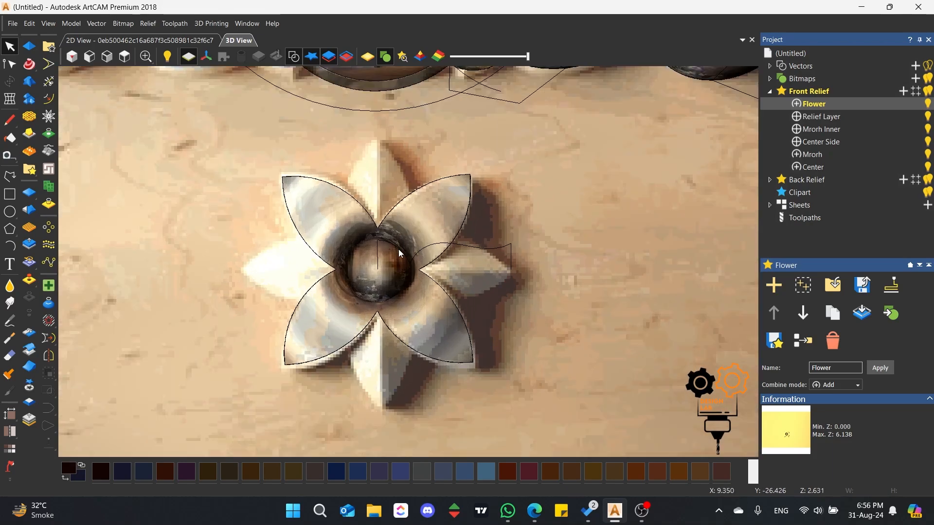
pyautogui.click(9, 176)
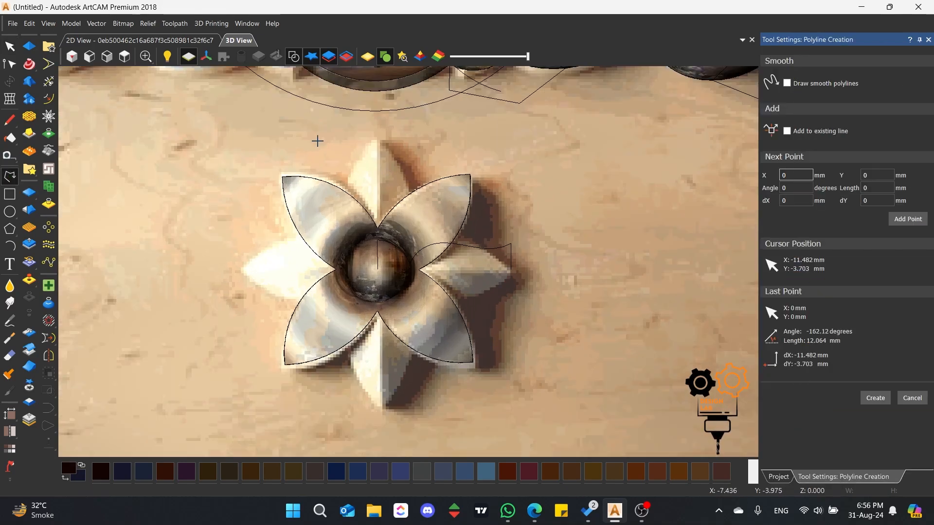
pyautogui.click(379, 136)
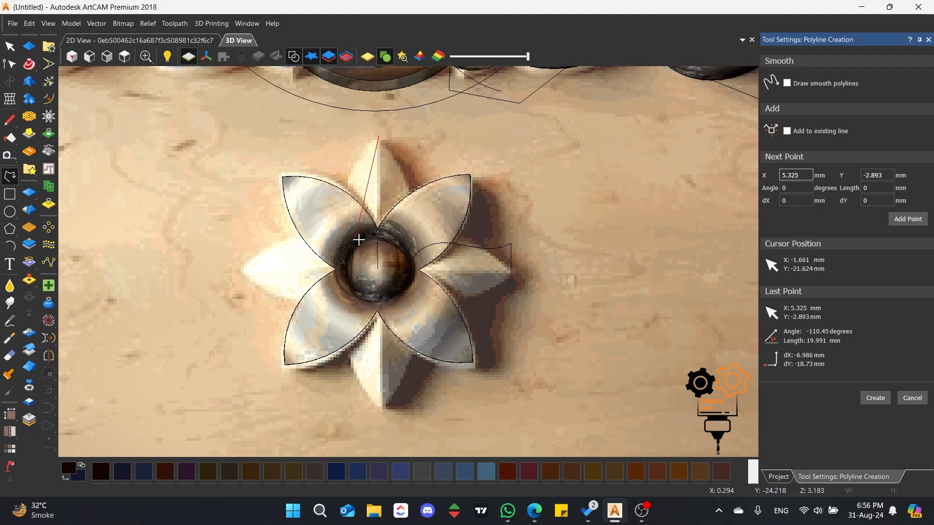
pyautogui.click(377, 269)
pyautogui.click(9, 64)
pyautogui.press('a')
pyautogui.scroll(2, 379, 192)
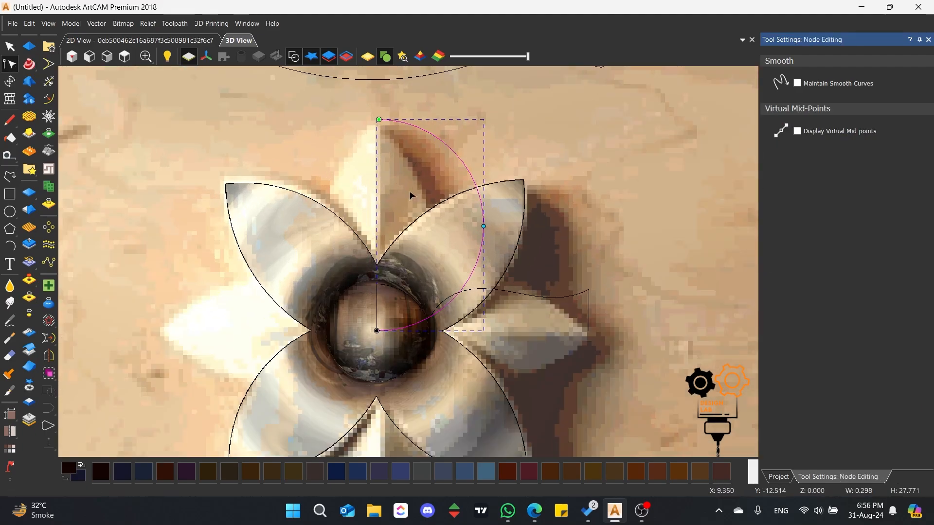
pyautogui.moveTo(482, 242); pyautogui.dragTo(425, 242)
# Mirror a copy of the upper petal's side curve horizontally and join both halves into a closed petal outline.
pyautogui.click(48, 355)
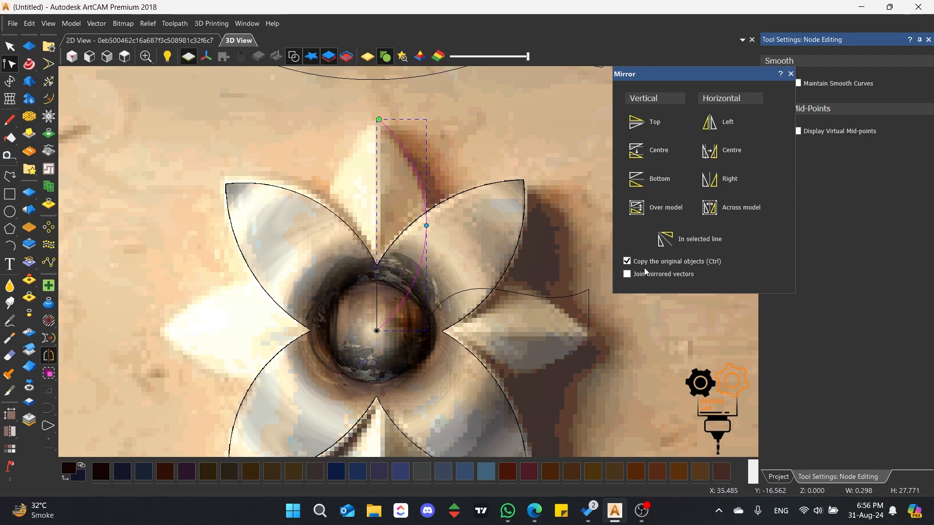
pyautogui.click(791, 74)
pyautogui.scroll(2, 365, 134)
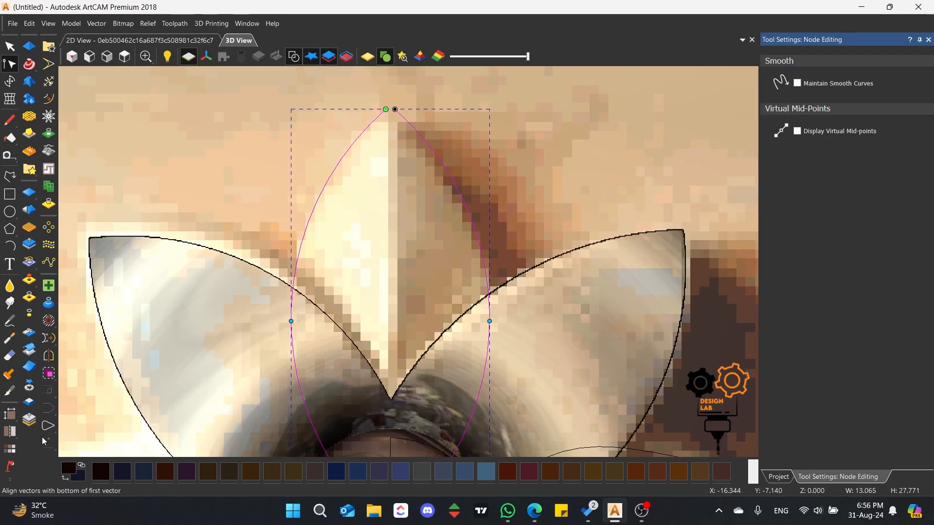
pyautogui.scroll(-2, 389, 197)
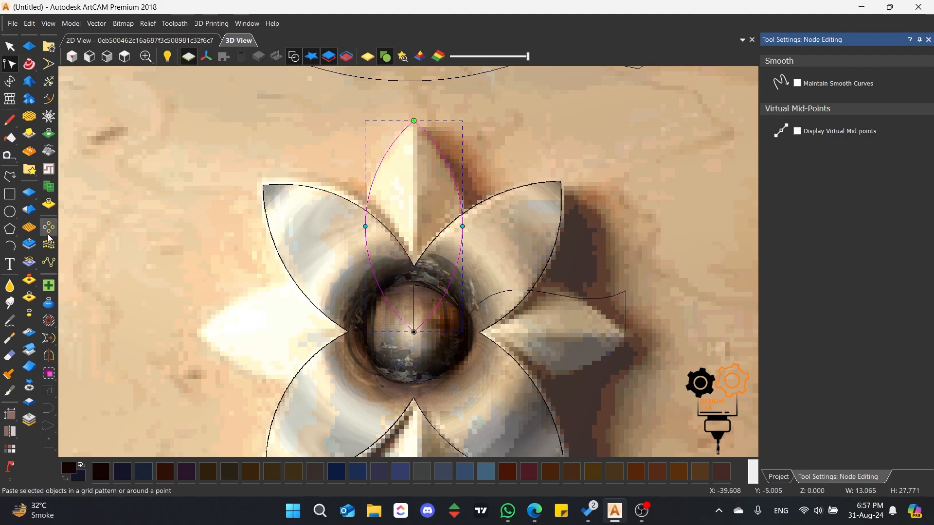
# Rotate-copy the closed upper petal around the flower's centre as 4 objects over a total of 360 degrees.
pyautogui.click(48, 227)
pyautogui.click(649, 126)
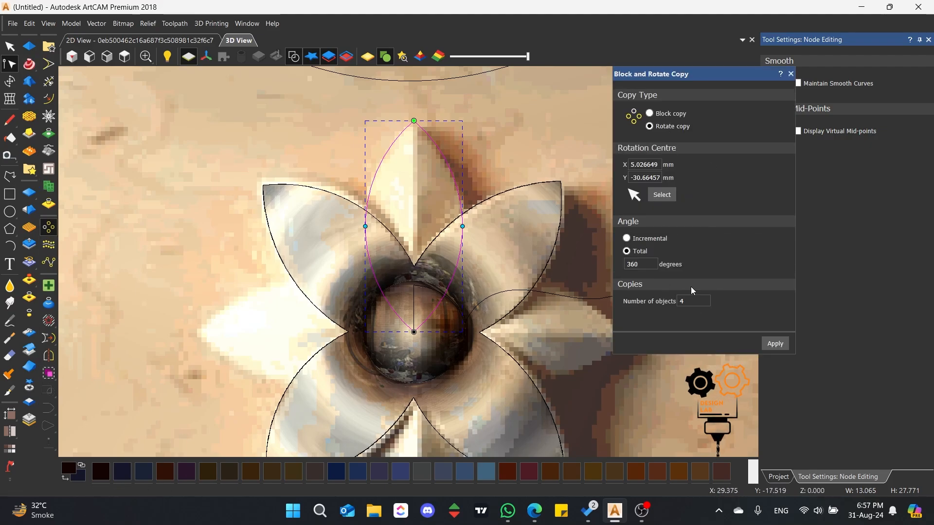
pyautogui.click(791, 74)
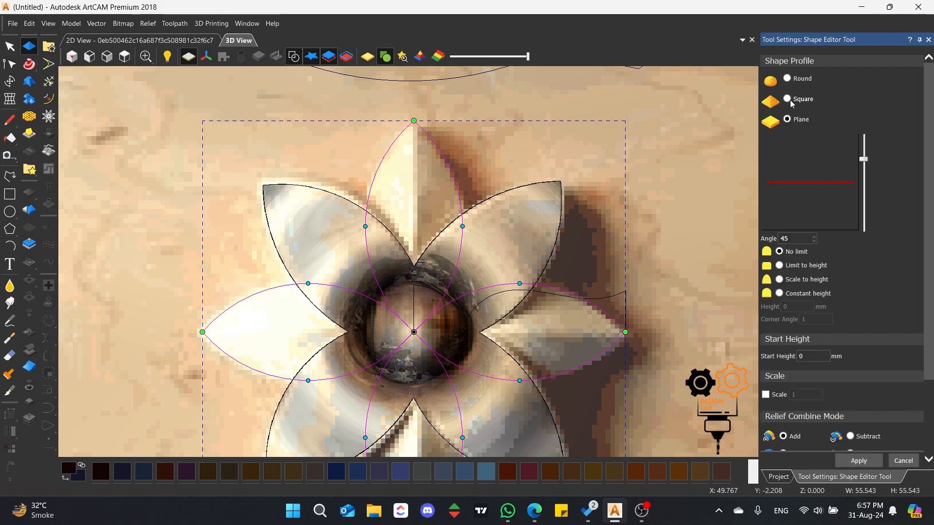
# Give the four pointed petals a Square shape profile, hide the vectors and inspect the relief preview at an angle.
pyautogui.click(788, 100)
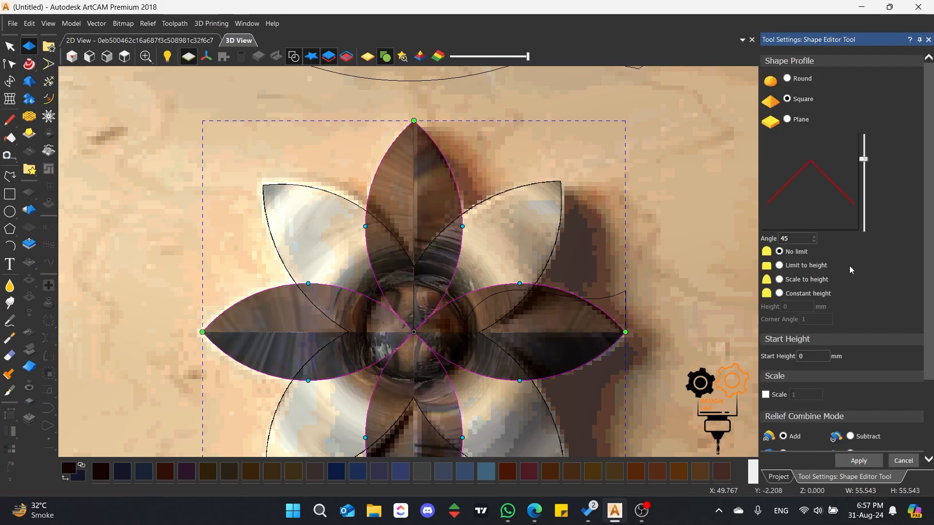
pyautogui.click(294, 57)
pyautogui.scroll(-2, 331, 292)
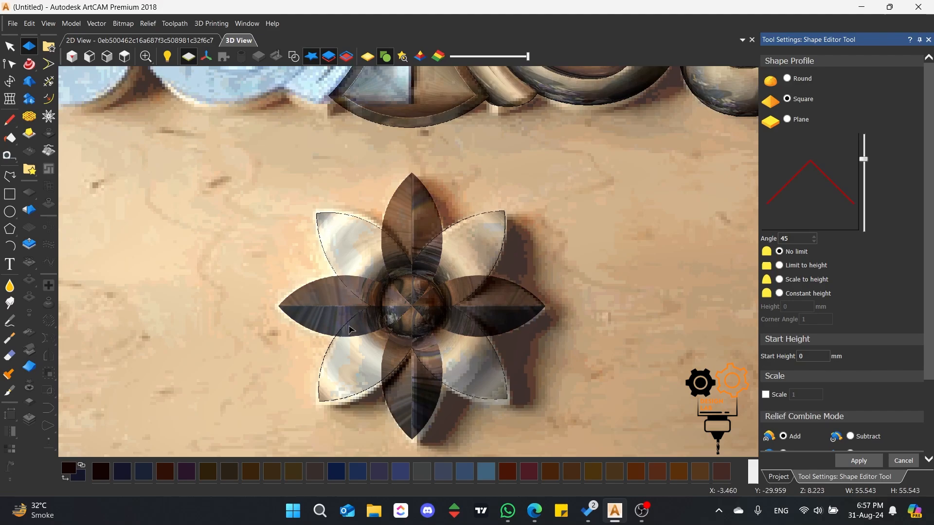
pyautogui.scroll(2, 362, 336)
pyautogui.moveTo(360, 342); pyautogui.dragTo(469, 274)
pyautogui.scroll(-3, 807, 362)
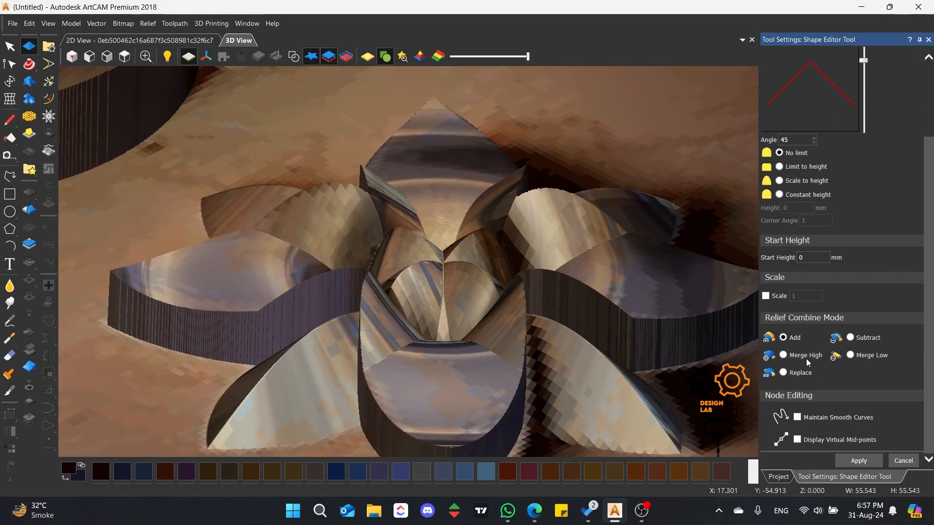
# Set the pointed petals' relief combine mode to Merge High and inspect the preview around the central dome.
pyautogui.click(783, 356)
pyautogui.scroll(-2, 352, 211)
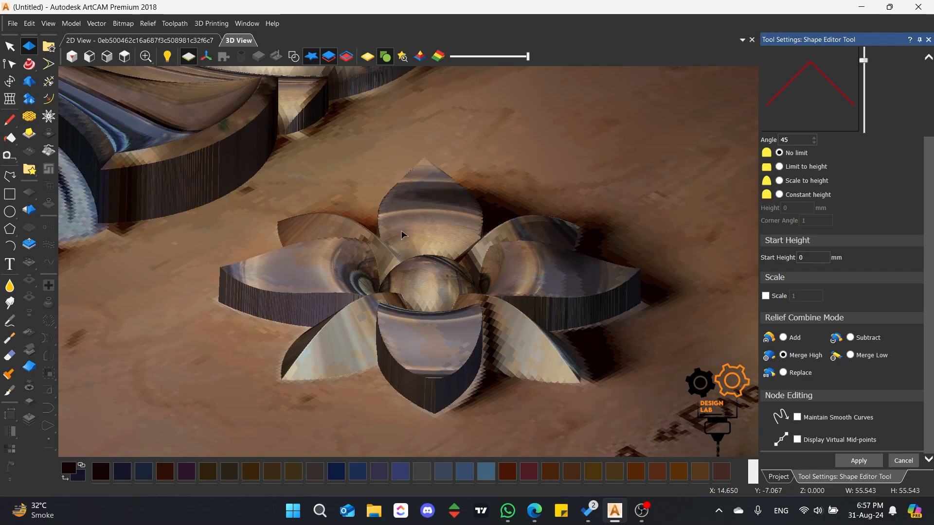
pyautogui.scroll(3, 512, 207)
pyautogui.scroll(-3, 511, 208)
pyautogui.moveTo(512, 208); pyautogui.dragTo(471, 225)
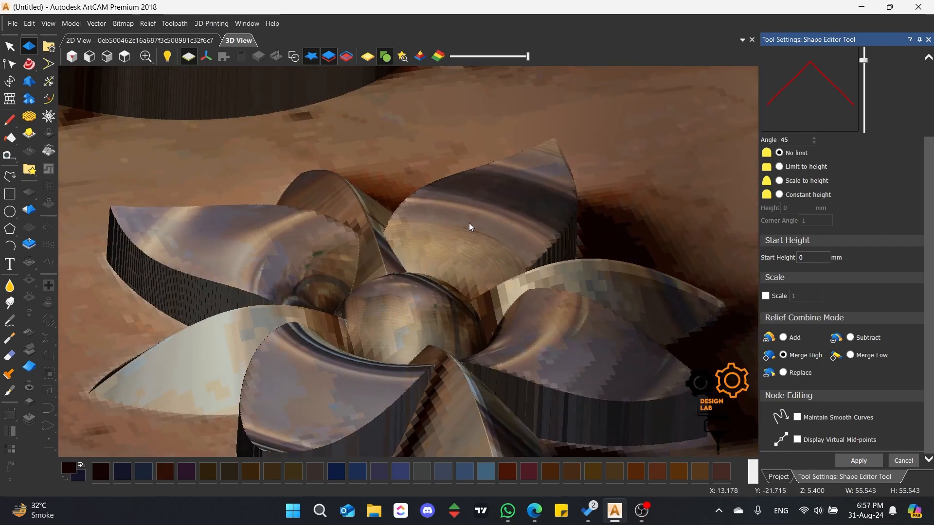
# Inspect the pointed petals' relief preview from several angles around the flower's central dome.
pyautogui.scroll(3, 271, 217)
pyautogui.moveTo(271, 217); pyautogui.dragTo(437, 343)
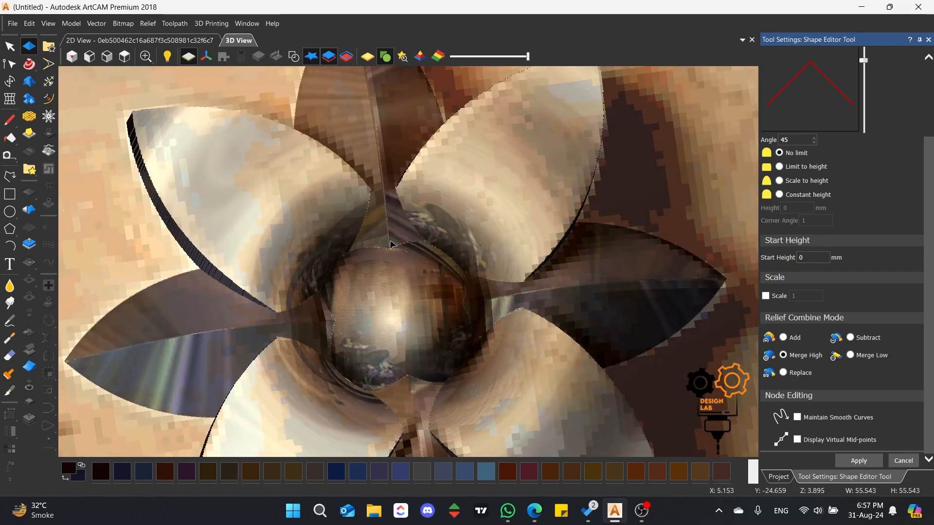
pyautogui.scroll(-2, 360, 271)
pyautogui.scroll(-2, 360, 271)
pyautogui.moveTo(360, 271); pyautogui.dragTo(438, 282)
pyautogui.moveTo(525, 225); pyautogui.dragTo(484, 327)
pyautogui.scroll(2, 389, 279)
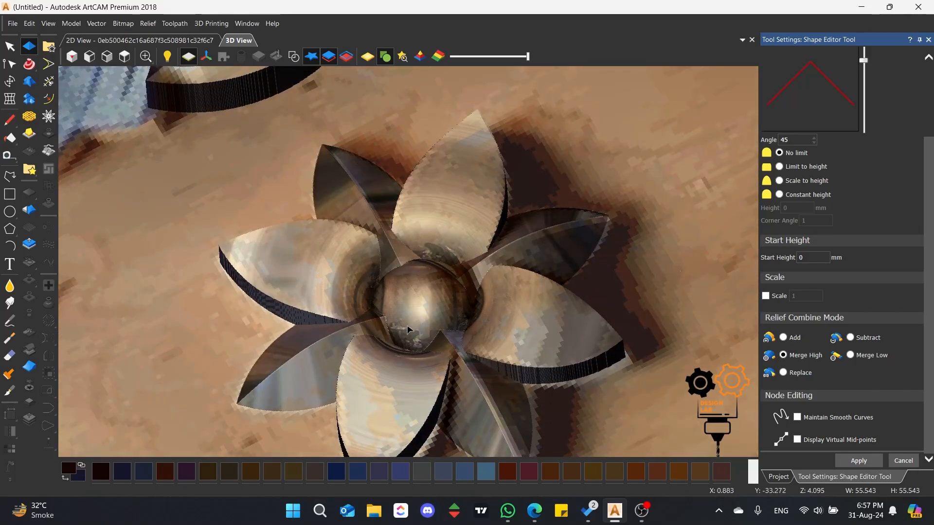
# Add a new front relief layer above the Flower layer and set its combine mode to Merge High.
pyautogui.click(779, 477)
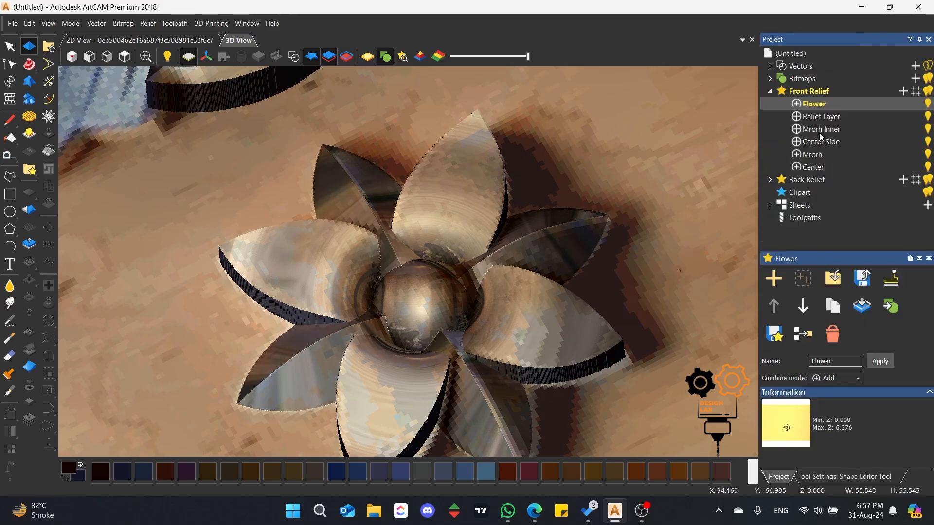
pyautogui.click(903, 91)
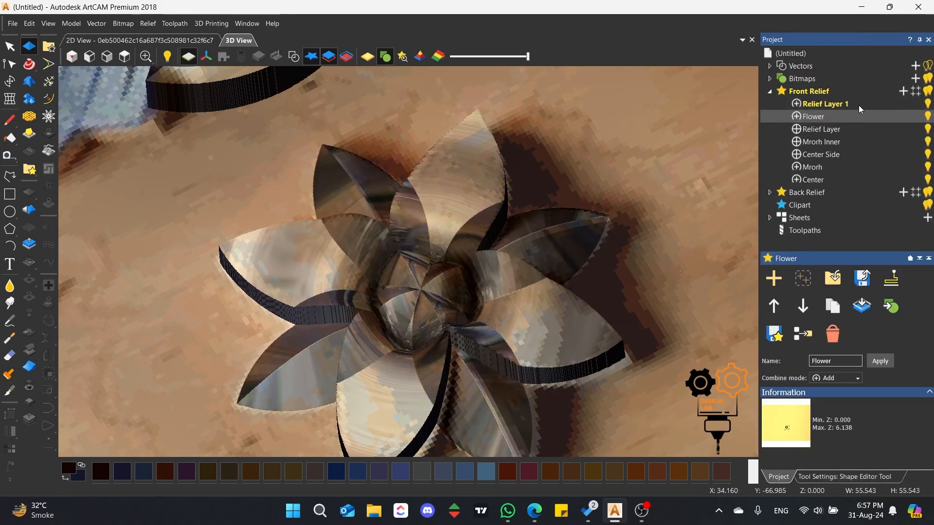
pyautogui.click(859, 106)
pyautogui.click(795, 104)
pyautogui.click(796, 104)
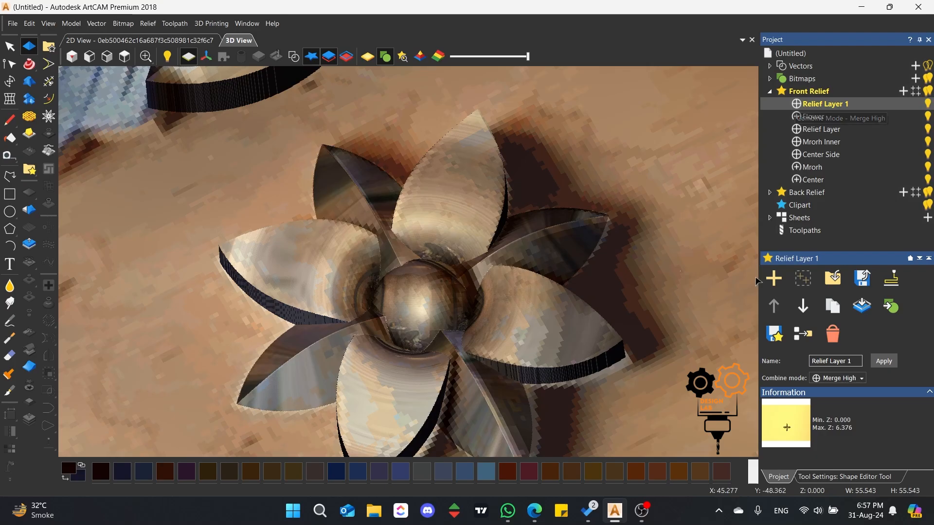
# Set the pointed petals' start height to 2 mm and apply the shape to the new relief layer.
pyautogui.click(836, 477)
pyautogui.scroll(-4, 396, 271)
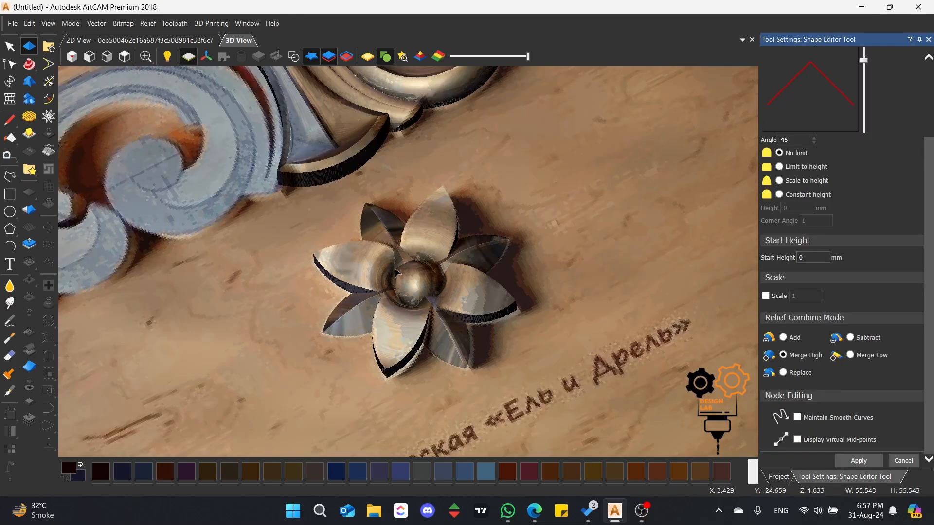
pyautogui.scroll(5, 397, 273)
pyautogui.moveTo(332, 296); pyautogui.dragTo(441, 360)
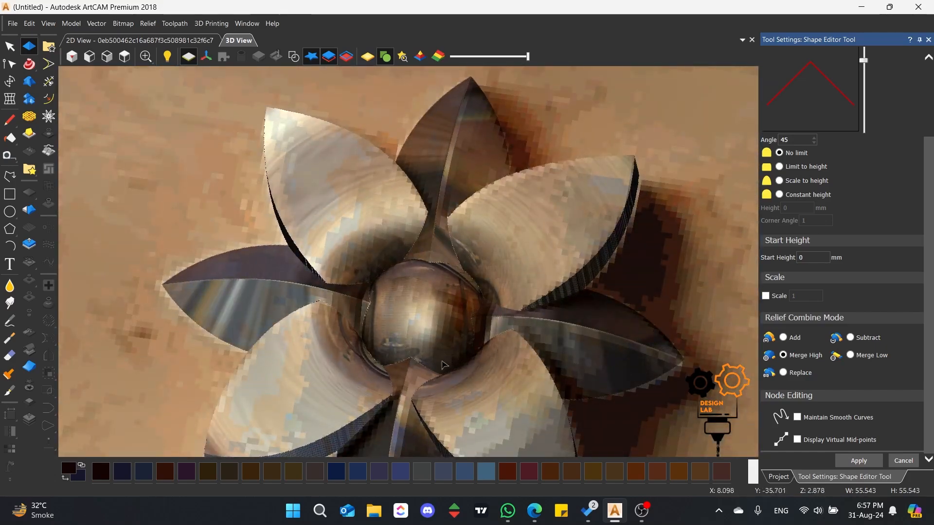
pyautogui.scroll(-2, 440, 358)
pyautogui.scroll(2, 448, 345)
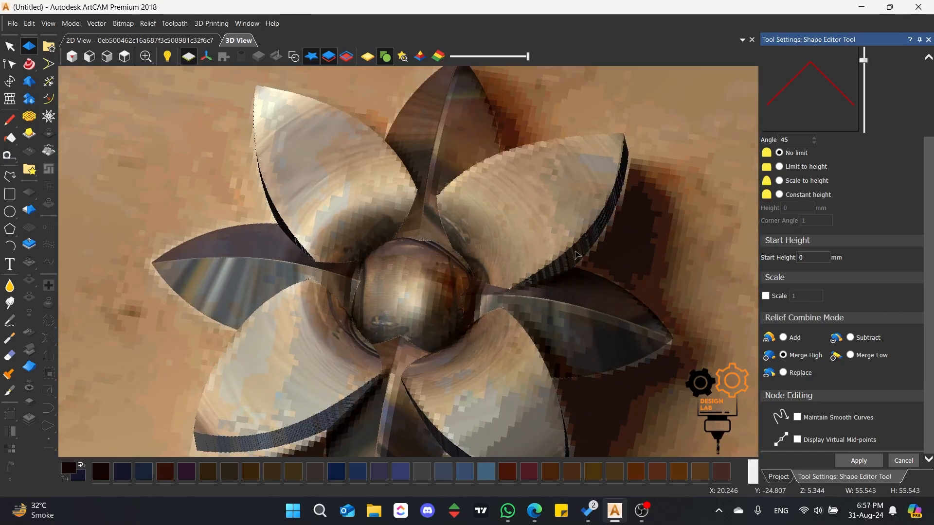
pyautogui.doubleClick(803, 257)
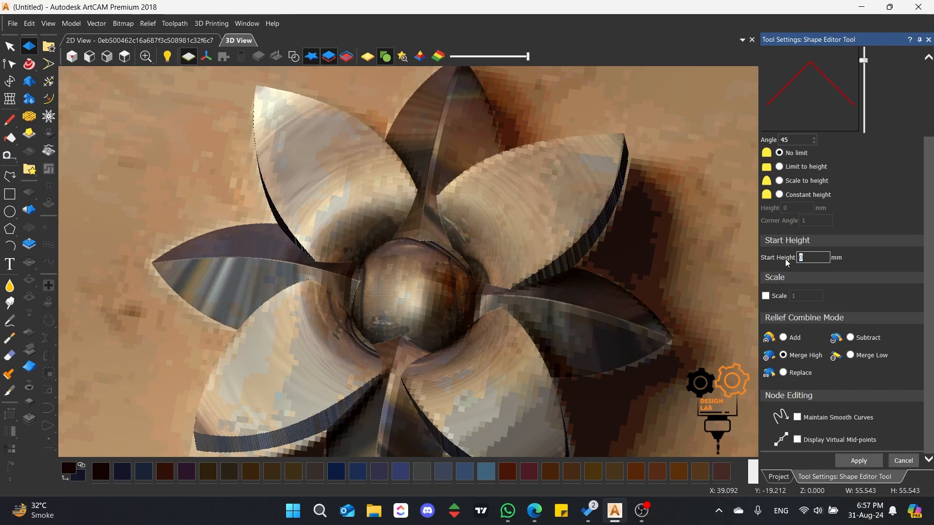
pyautogui.scroll(-3, 374, 180)
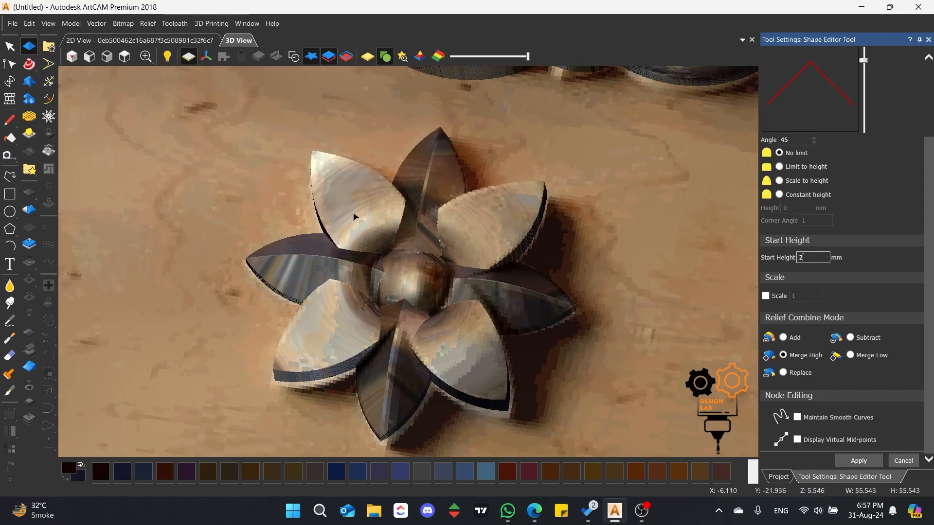
pyautogui.moveTo(355, 214); pyautogui.dragTo(379, 258)
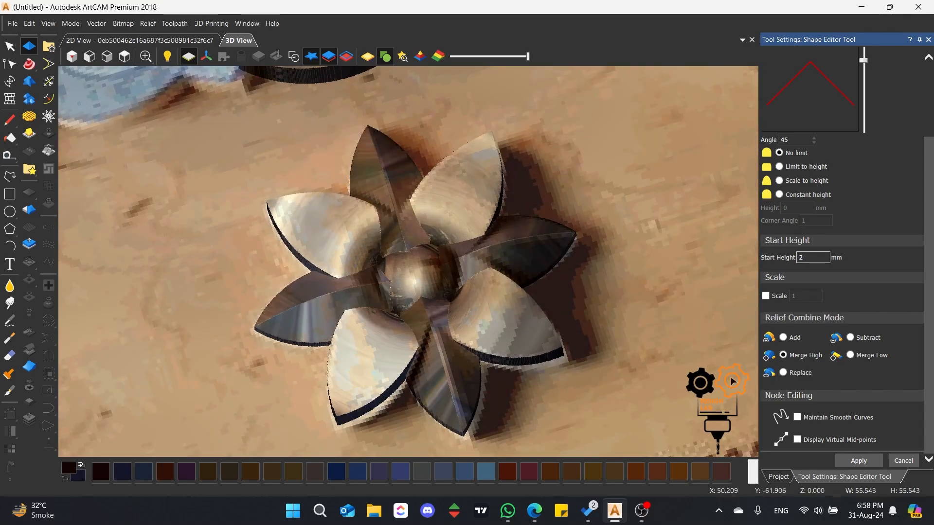
pyautogui.click(903, 461)
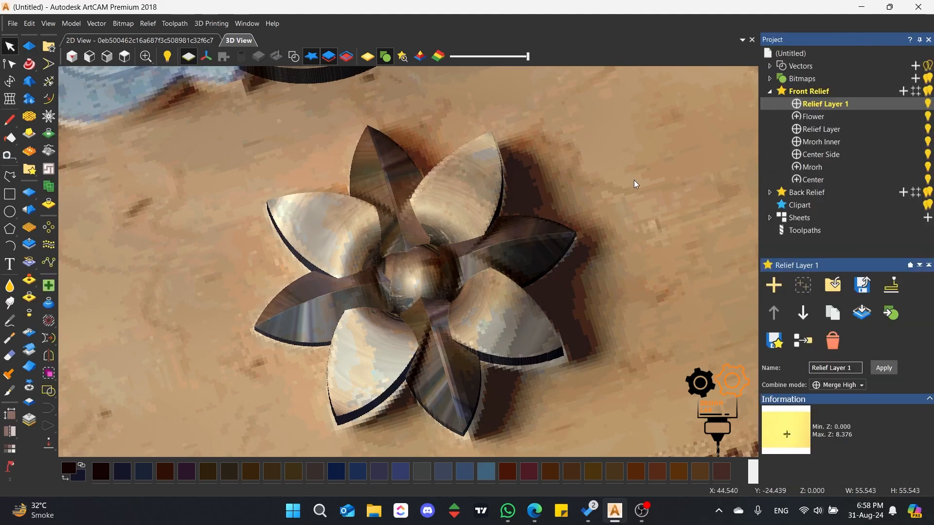
# Show the vectors and draw a circle of 28.055 mm radius around the whole flower, centred at X 5.027, Y -30.665.
pyautogui.click(124, 57)
pyautogui.scroll(5, 419, 303)
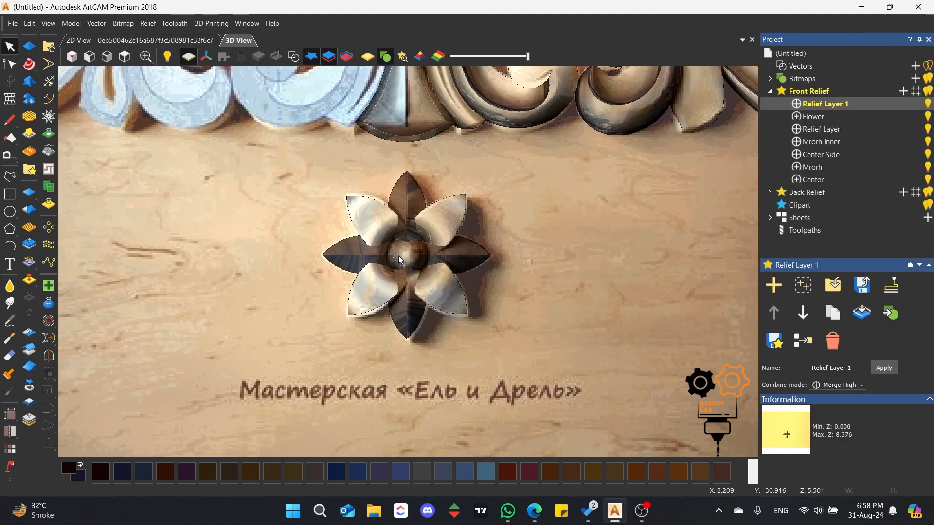
pyautogui.click(294, 56)
pyautogui.scroll(3, 402, 216)
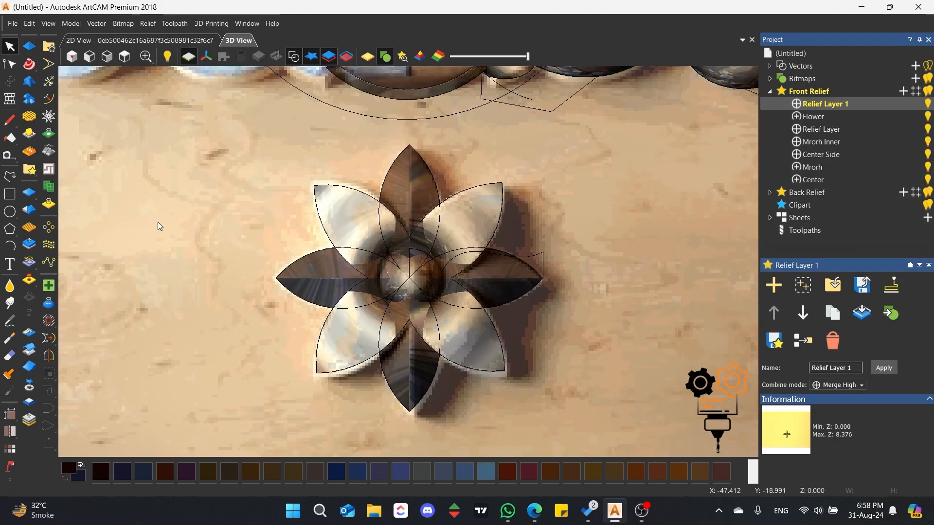
pyautogui.click(9, 211)
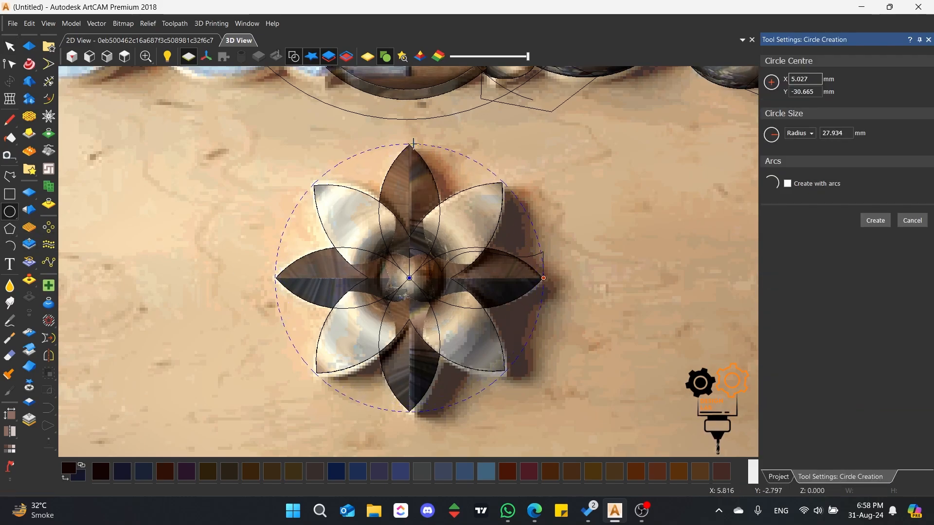
pyautogui.press('Return')
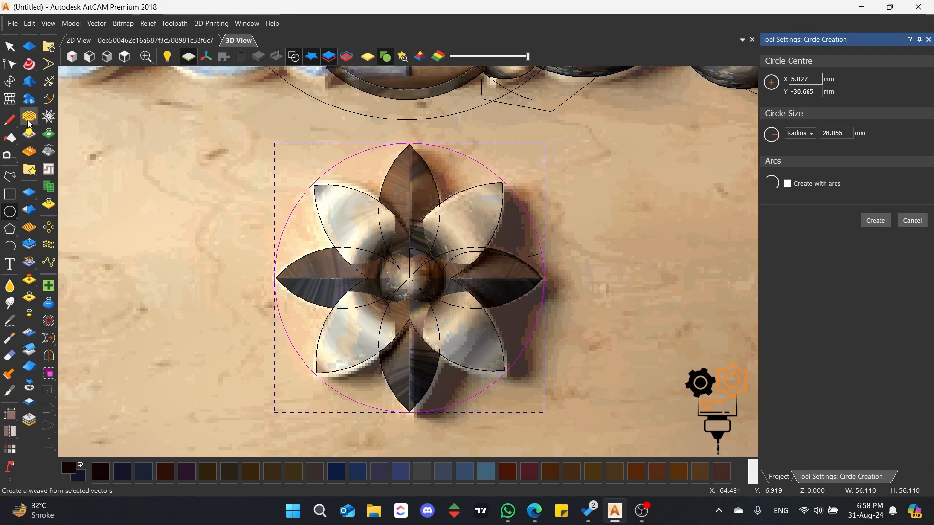
# Set up a radial, reversed Fade Relief inside the circle and preview it in shaded material with the vectors hidden.
pyautogui.click(29, 368)
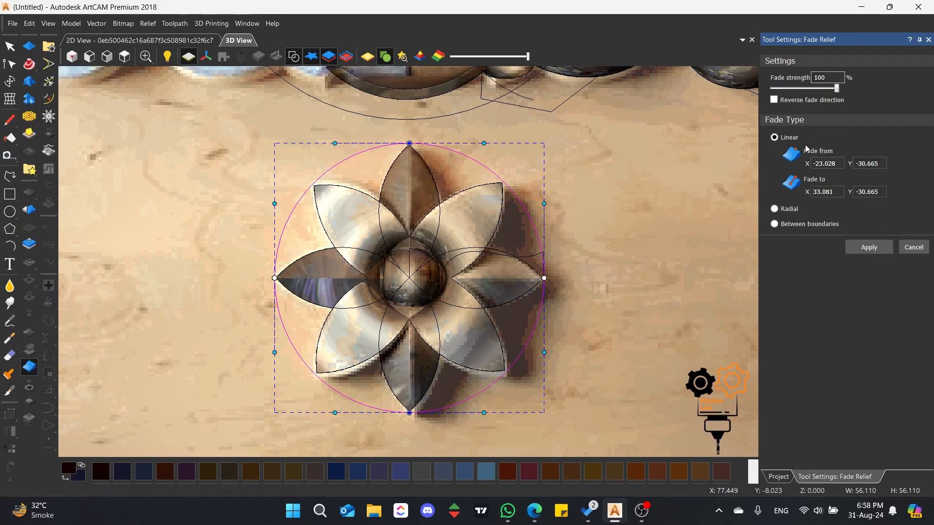
pyautogui.click(775, 210)
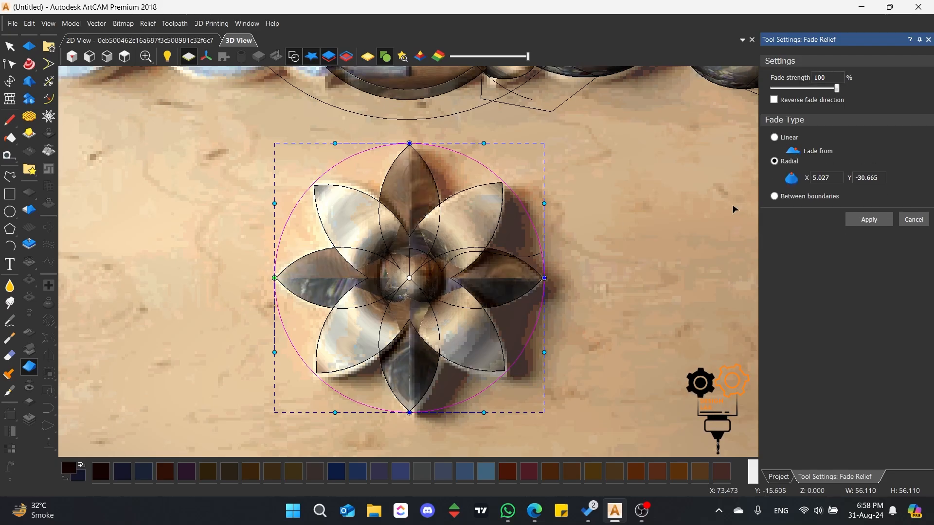
pyautogui.moveTo(385, 278); pyautogui.dragTo(535, 173)
pyautogui.click(774, 99)
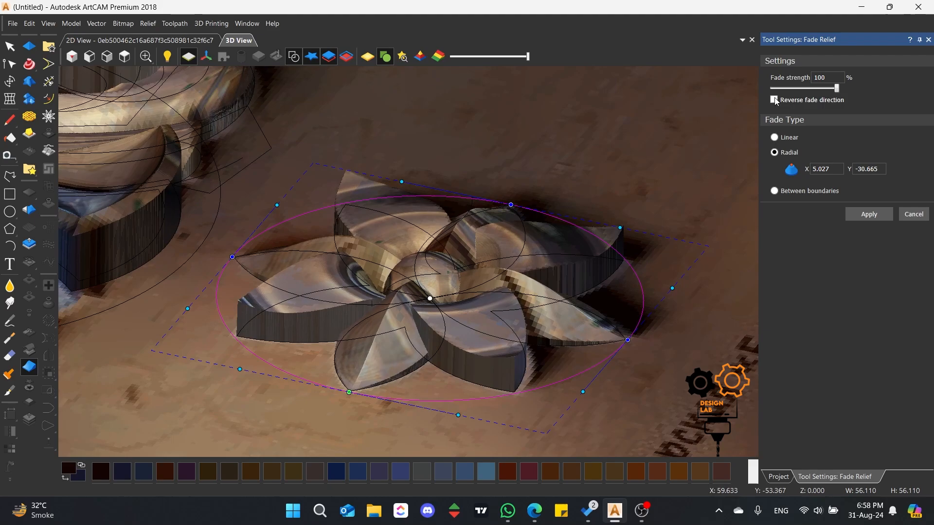
pyautogui.scroll(5, 458, 273)
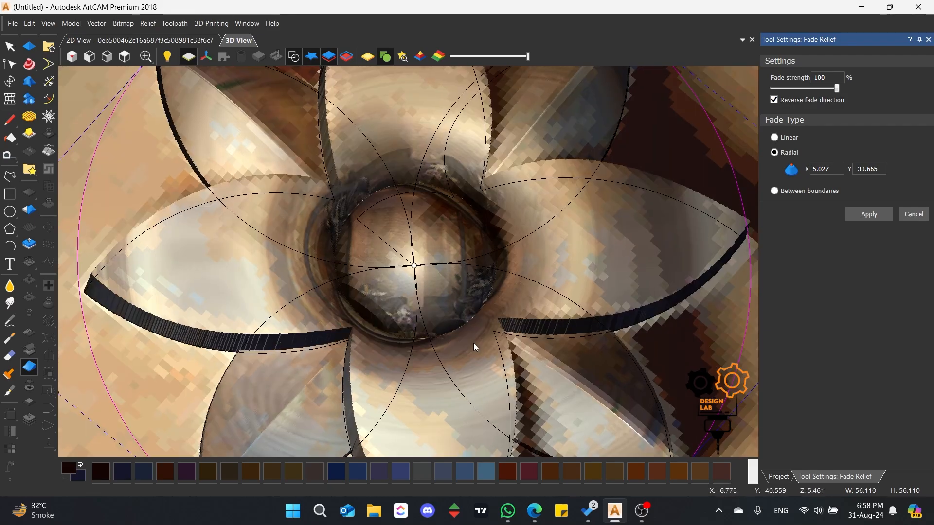
pyautogui.scroll(-3, 473, 343)
pyautogui.click(294, 56)
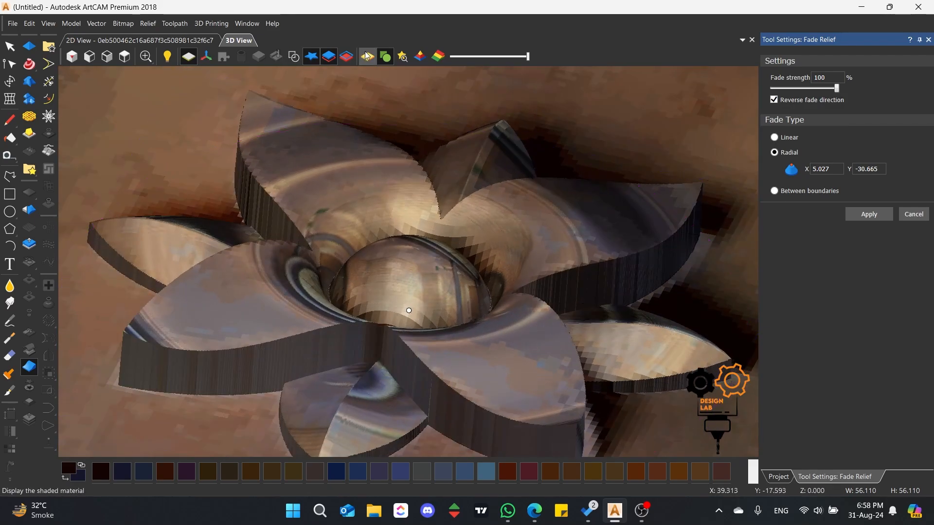
pyautogui.click(367, 56)
pyautogui.moveTo(581, 208)
pyautogui.mouseDown()
pyautogui.moveTo(543, 269)
pyautogui.moveTo(412, 231)
pyautogui.moveTo(628, 161)
pyautogui.mouseUp()
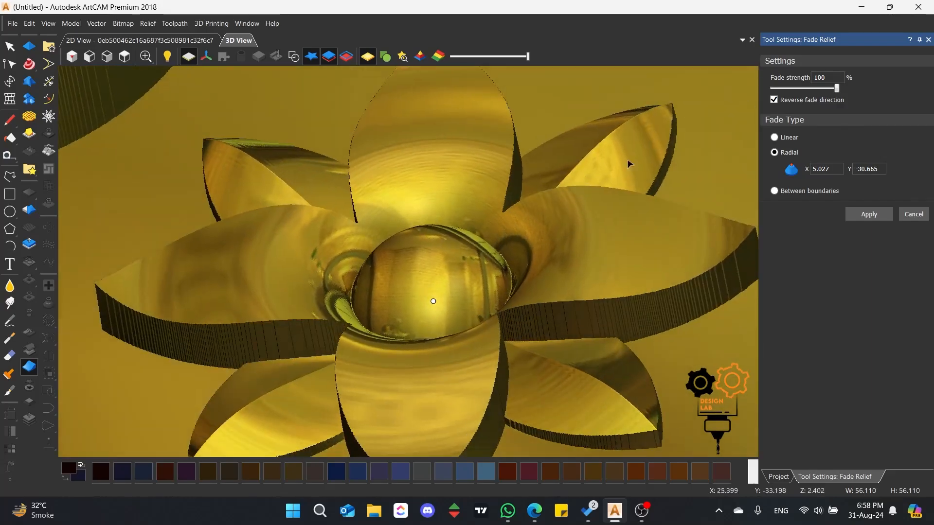
# Set the fade strength to 58%, check the petal ends around the dome, and apply the fade.
pyautogui.moveTo(839, 91); pyautogui.dragTo(811, 99)
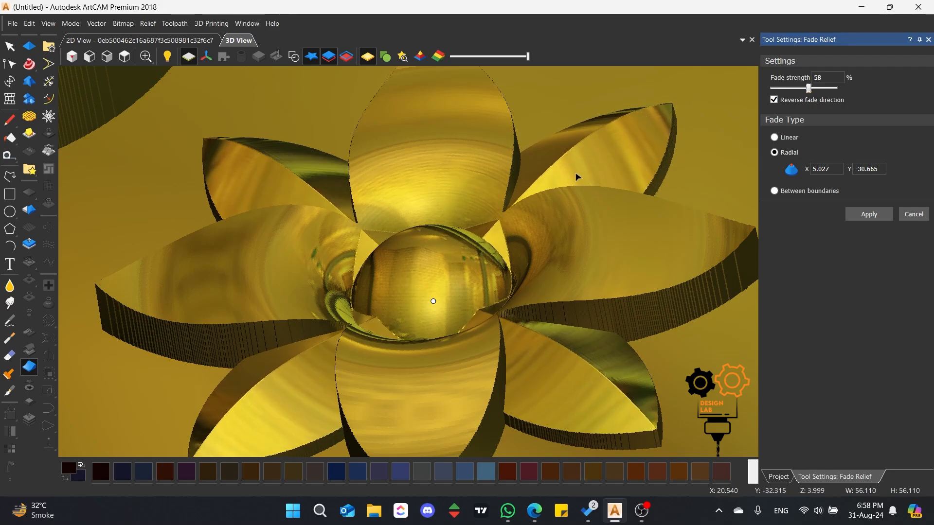
pyautogui.scroll(6, 478, 185)
pyautogui.scroll(1, 552, 204)
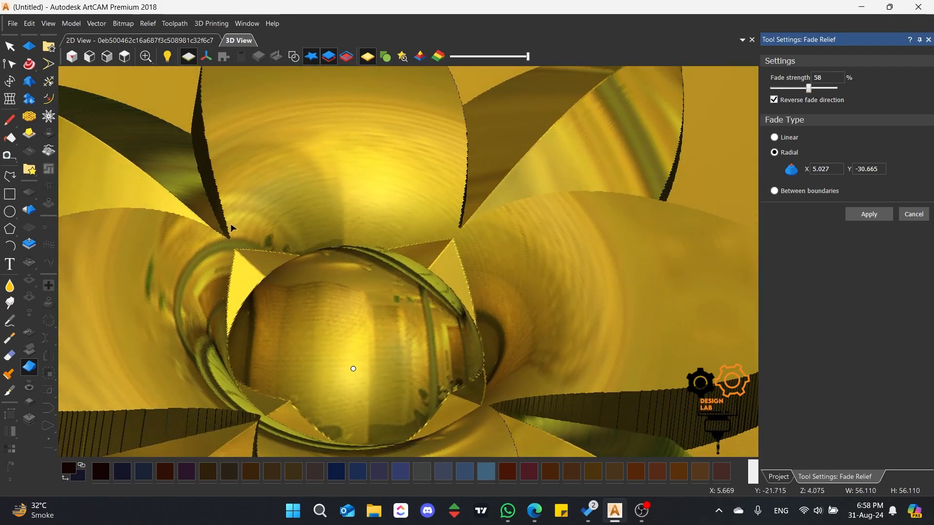
pyautogui.scroll(5, 477, 218)
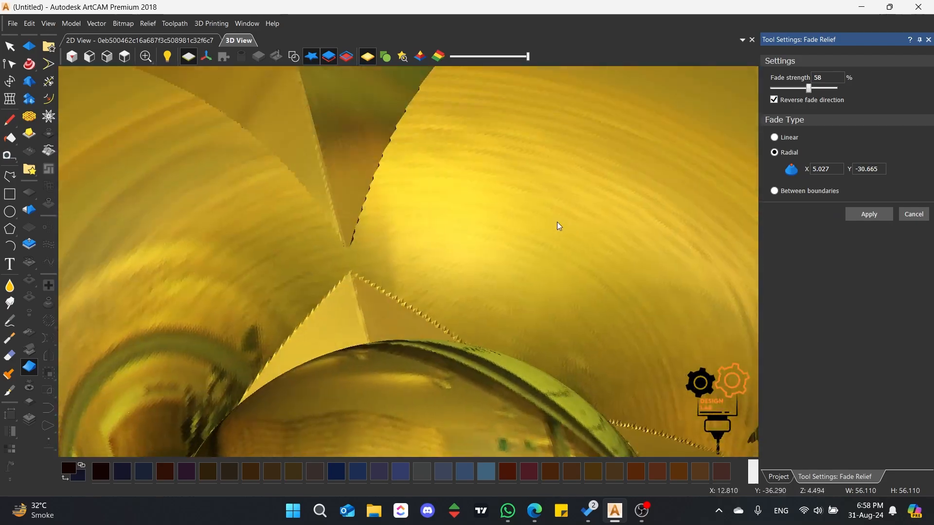
pyautogui.scroll(-4, 322, 178)
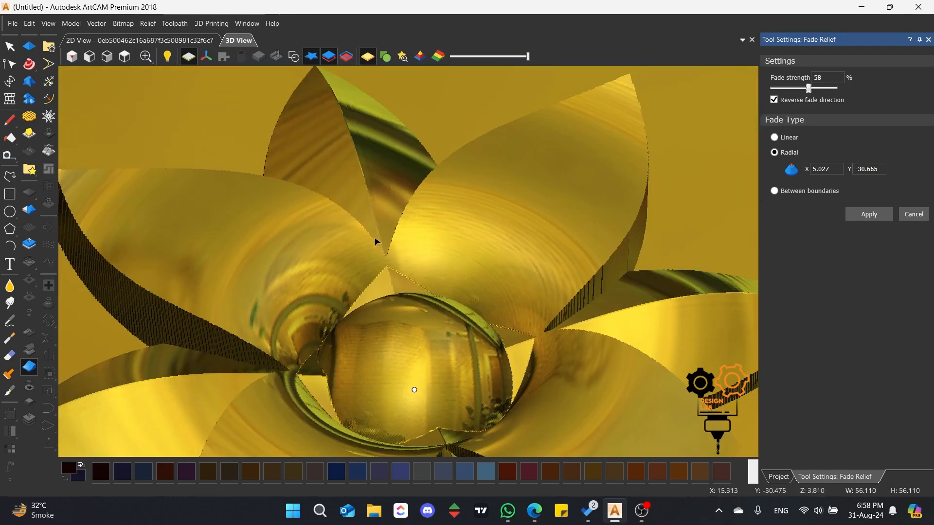
pyautogui.scroll(3, 386, 258)
pyautogui.scroll(2, 339, 336)
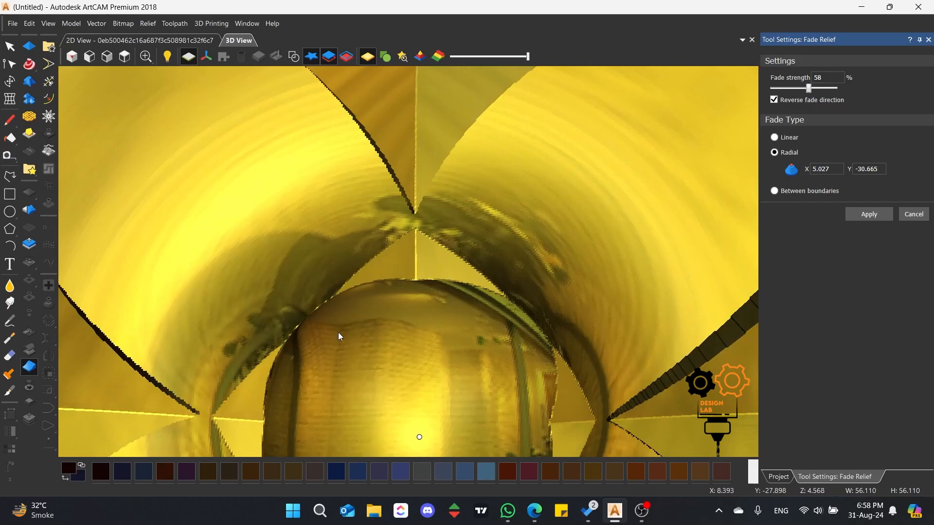
pyautogui.moveTo(340, 336); pyautogui.dragTo(461, 266)
pyautogui.scroll(-3, 369, 251)
pyautogui.scroll(3, 410, 309)
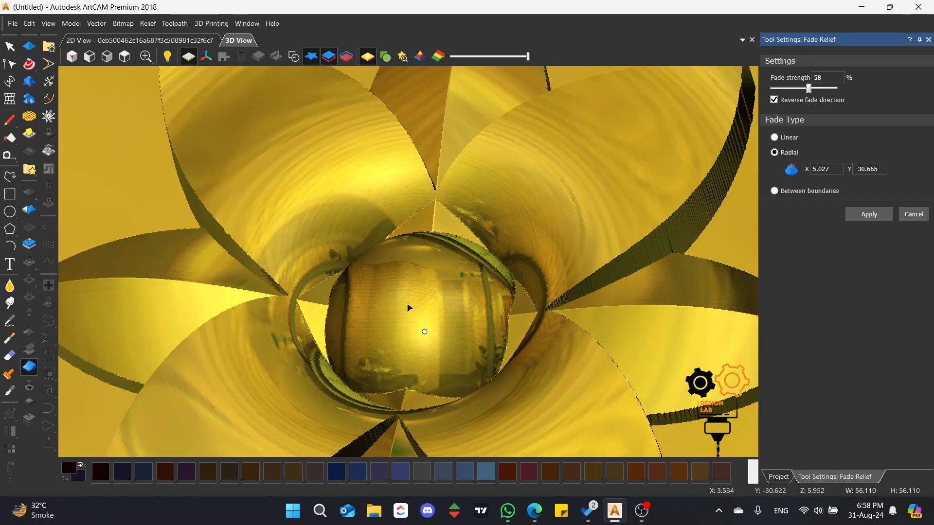
pyautogui.moveTo(410, 308); pyautogui.dragTo(554, 333)
pyautogui.scroll(2, 369, 264)
pyautogui.moveTo(368, 264); pyautogui.dragTo(925, 233)
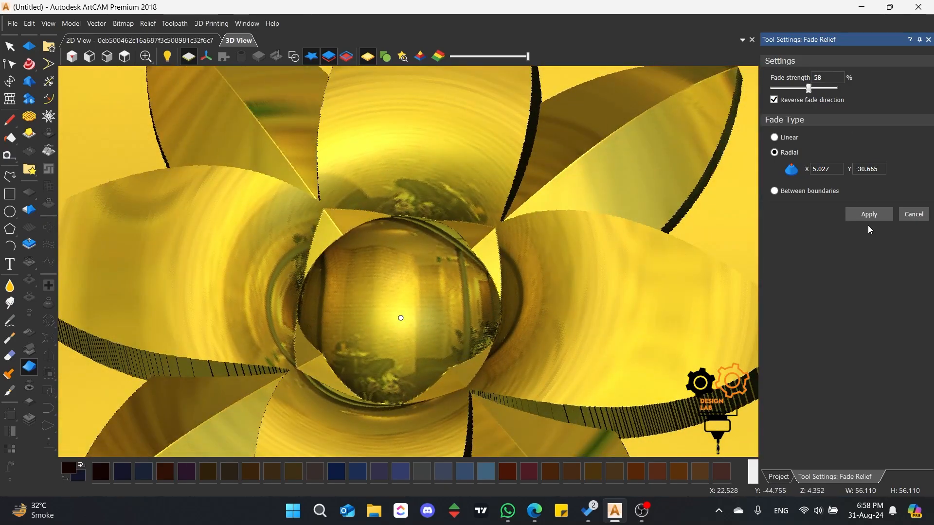
pyautogui.click(868, 214)
pyautogui.click(913, 214)
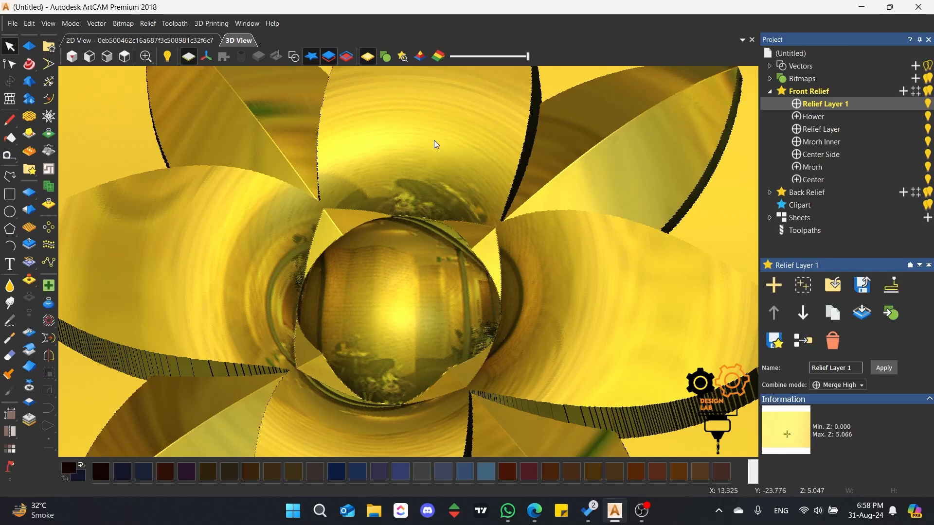
# Draw a circle of 8.401 mm radius at the flower's centre, enclosing the inner petal tips around the dome.
pyautogui.click(124, 57)
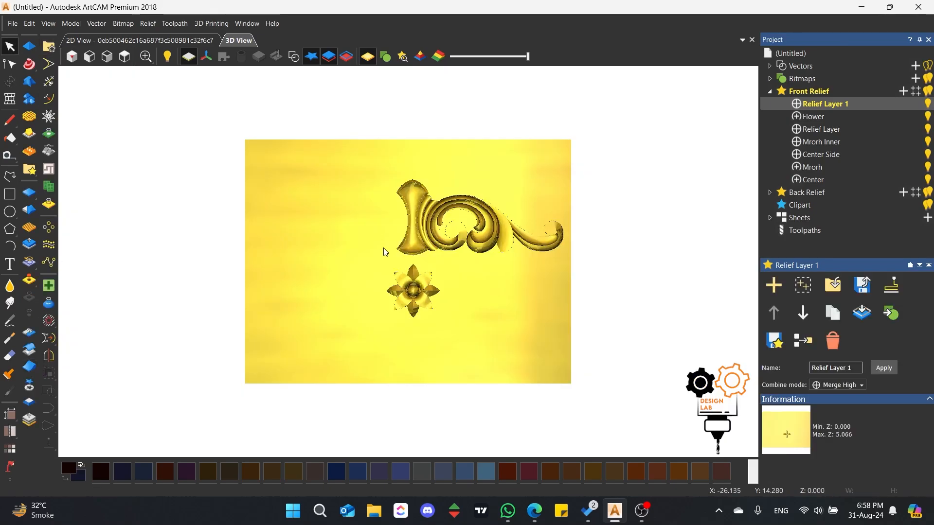
pyautogui.scroll(4, 383, 252)
pyautogui.scroll(5, 440, 269)
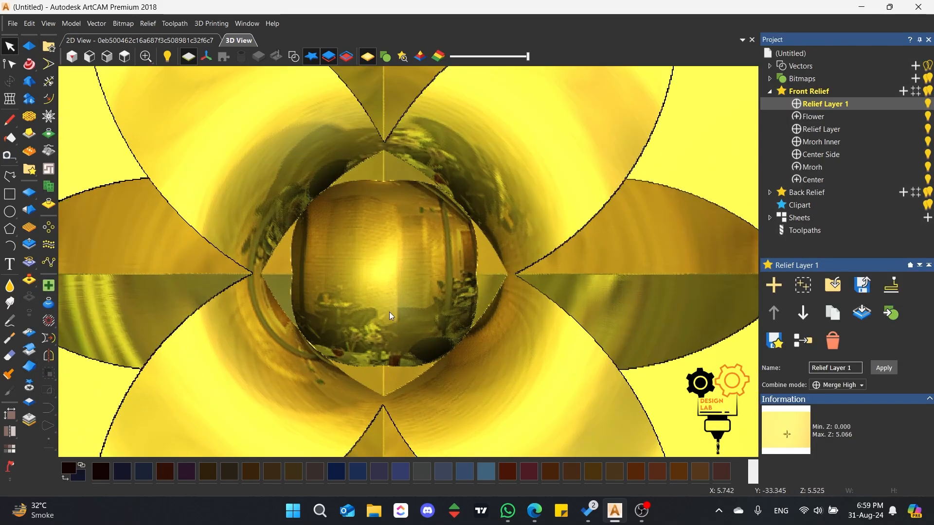
pyautogui.click(10, 211)
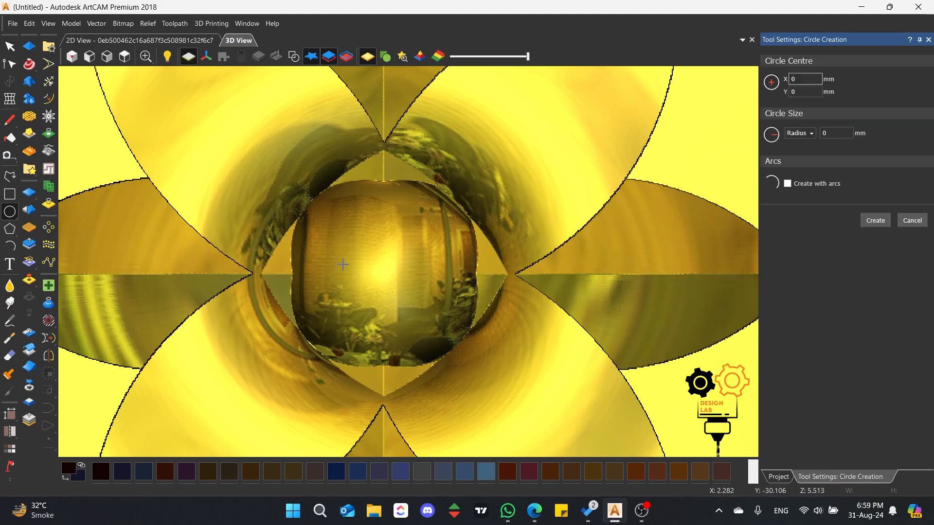
pyautogui.moveTo(384, 271); pyautogui.dragTo(413, 186)
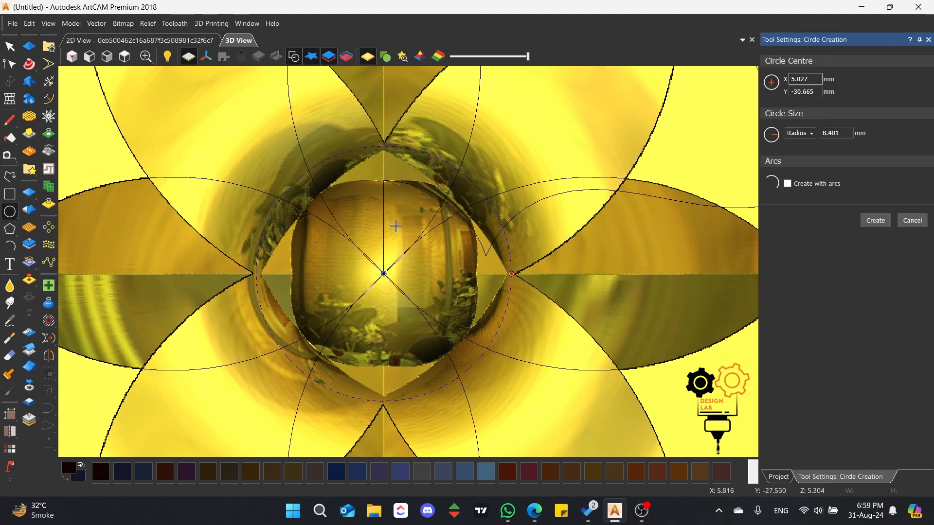
pyautogui.click(381, 410)
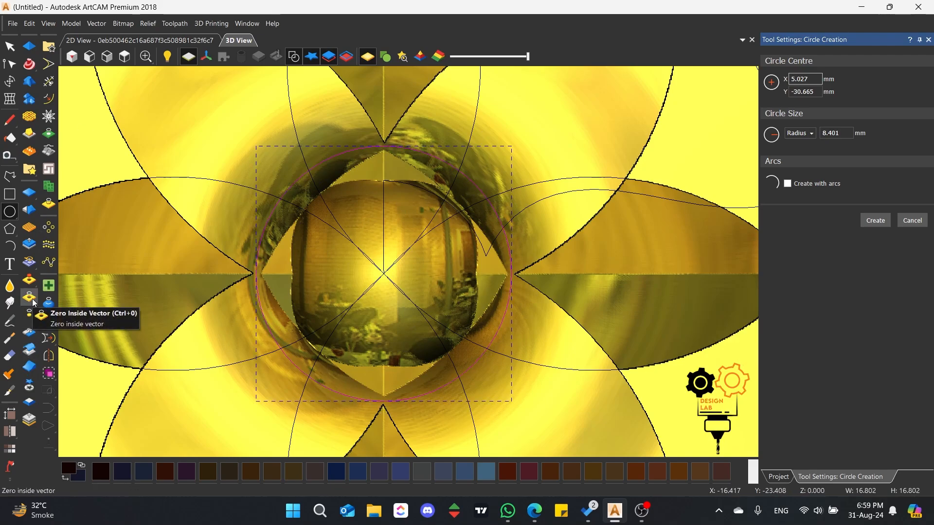
# Zero the relief inside the small circle around the central dome to clear the inner petal tips.
pyautogui.click(31, 302)
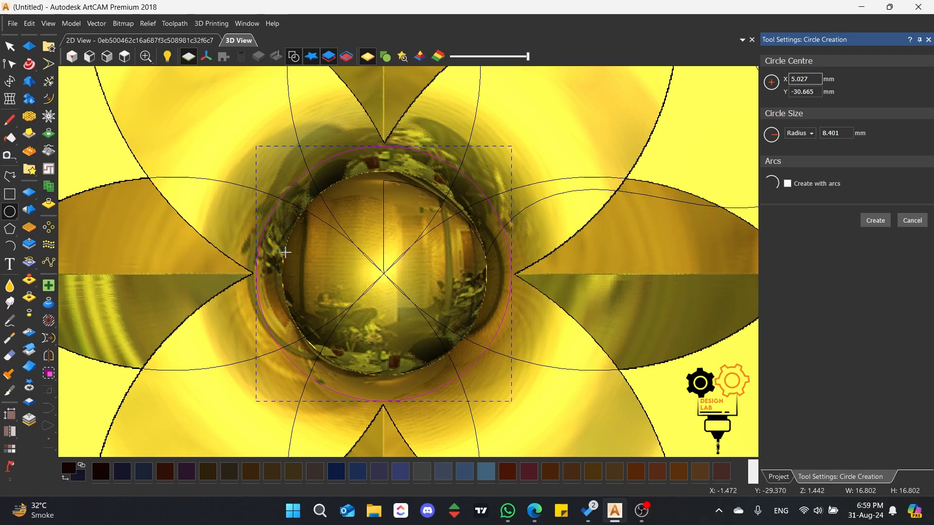
pyautogui.click(8, 46)
pyautogui.click(228, 113)
pyautogui.scroll(-4, 285, 264)
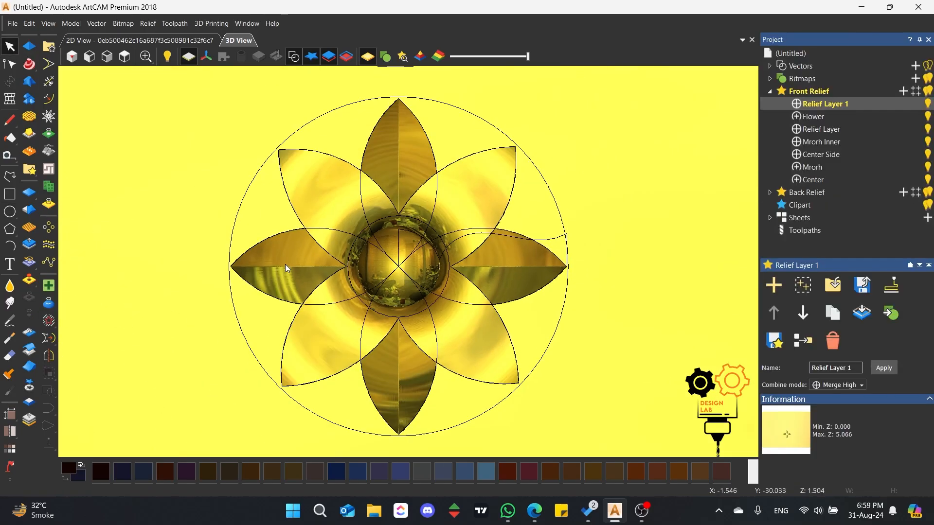
# Create a 126.16 by 172.513 mm rectangle on the empty area beside the scroll, centred at X -90.078, Y -2.548.
pyautogui.scroll(2, 335, 227)
pyautogui.moveTo(270, 379); pyautogui.dragTo(131, 68, button='middle')
pyautogui.press('0')
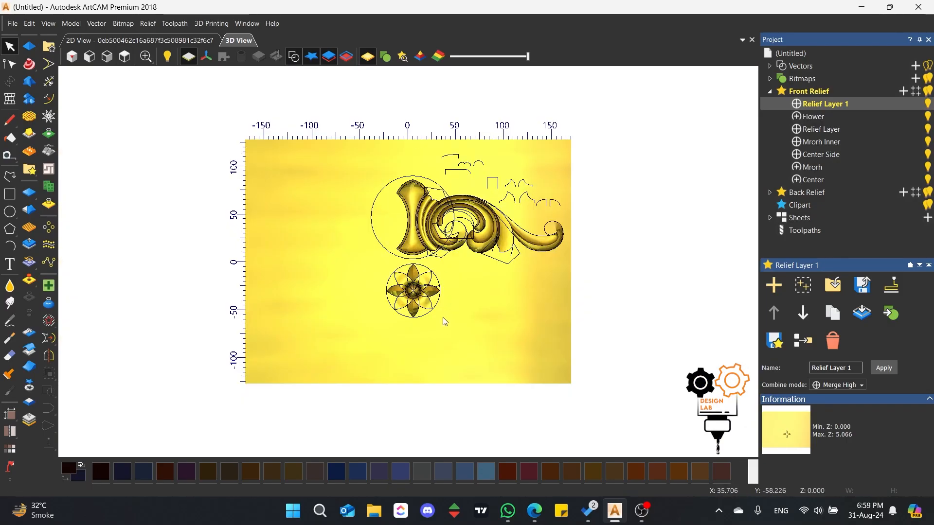
pyautogui.scroll(3, 443, 311)
pyautogui.scroll(-3, 443, 302)
pyautogui.scroll(3, 403, 162)
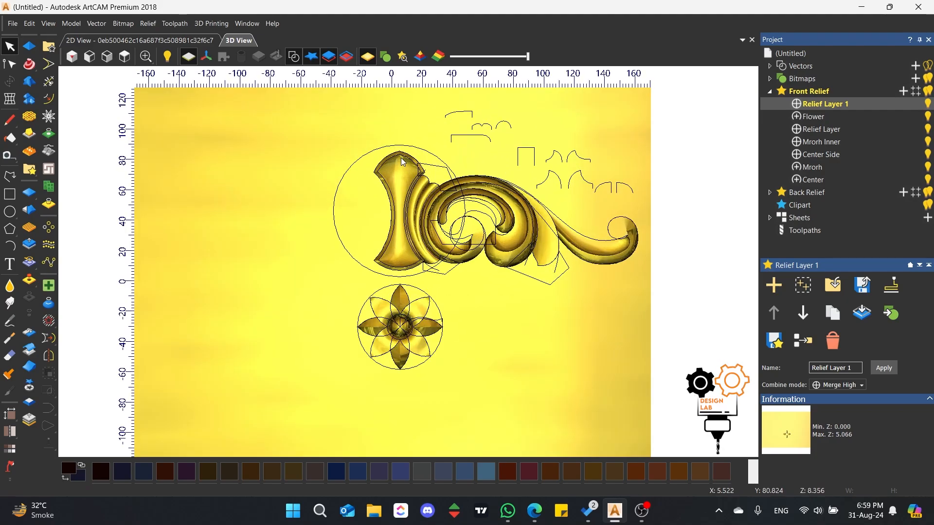
pyautogui.scroll(-1, 367, 282)
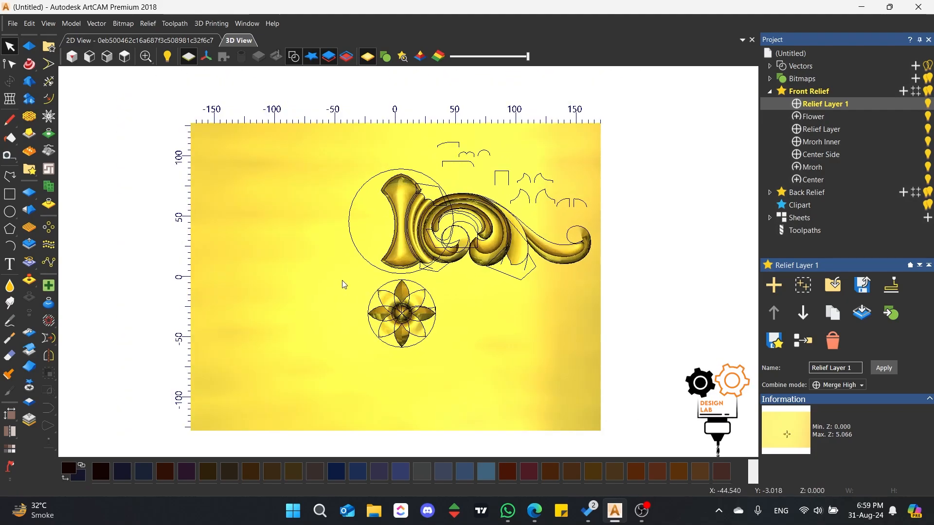
pyautogui.click(29, 64)
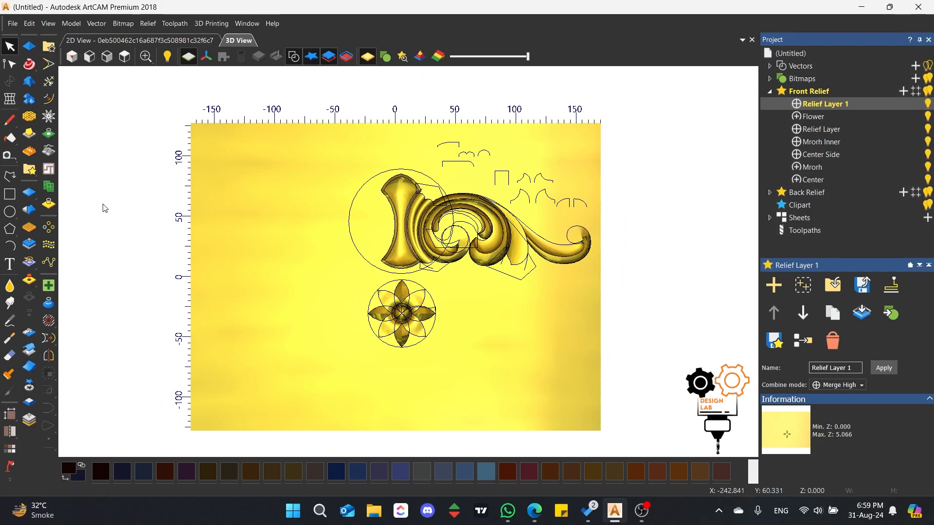
pyautogui.click(9, 194)
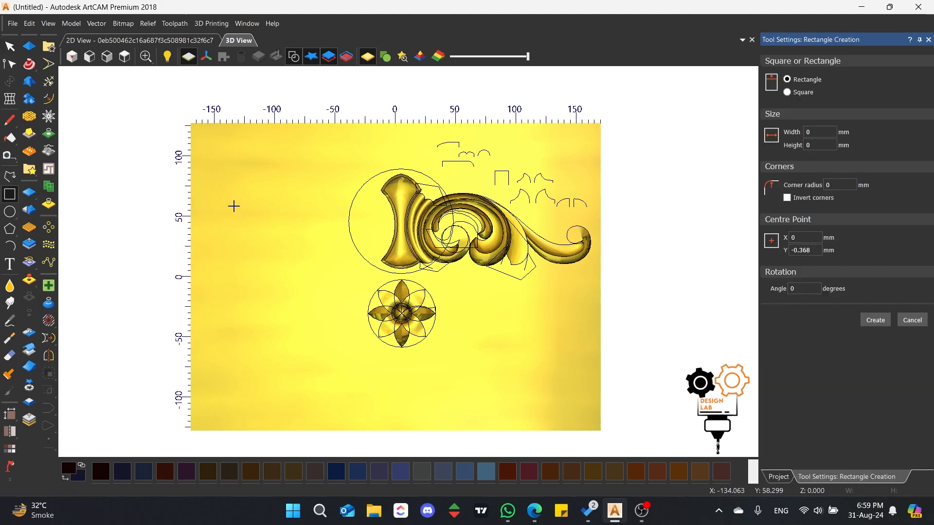
pyautogui.moveTo(231, 200); pyautogui.dragTo(384, 408)
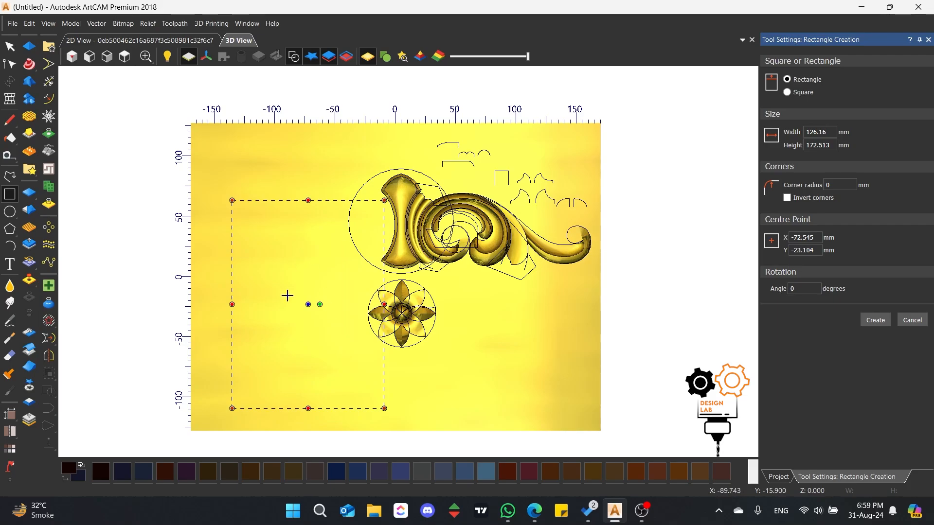
pyautogui.moveTo(308, 304); pyautogui.dragTo(287, 280)
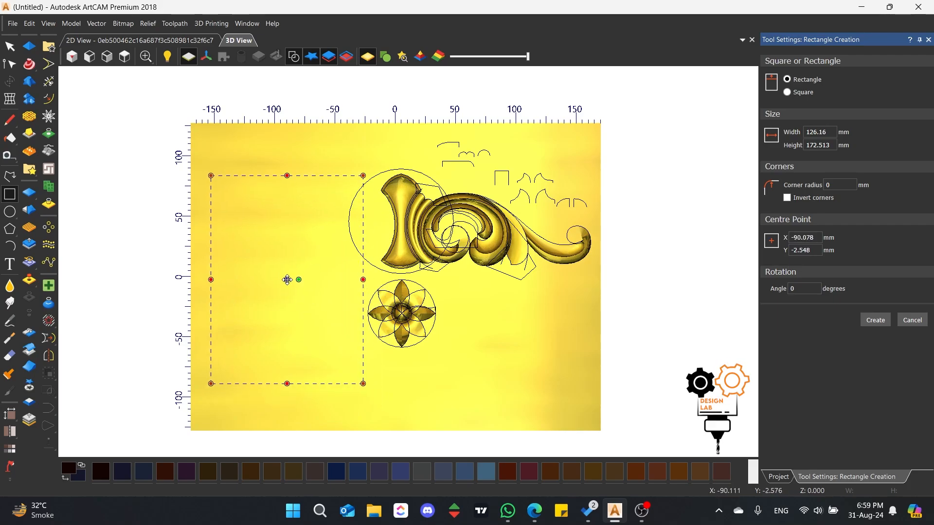
pyautogui.press('Return')
# Draw a circle of about 32 mm radius centred on the rectangle's upper edge and weld both into an arched outline.
pyautogui.click(9, 211)
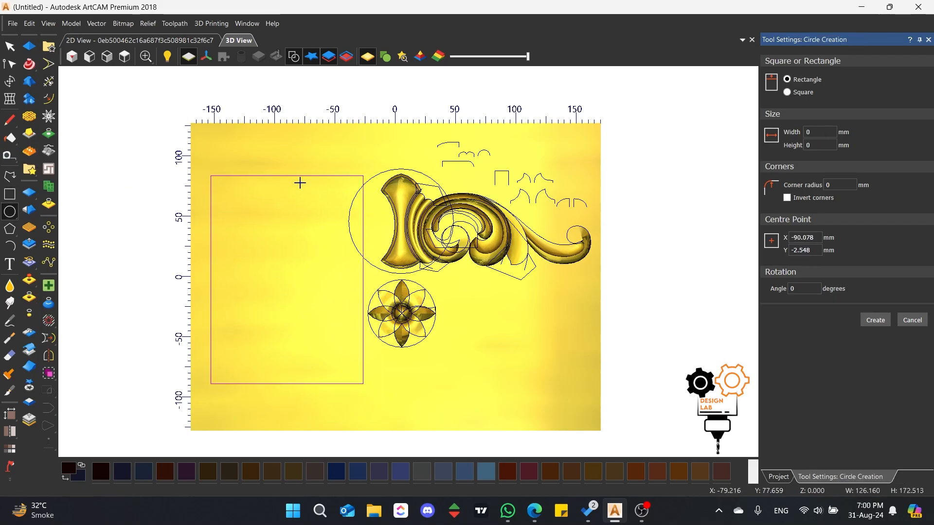
pyautogui.moveTo(287, 175); pyautogui.dragTo(251, 247)
pyautogui.press('Return')
pyautogui.click(9, 46)
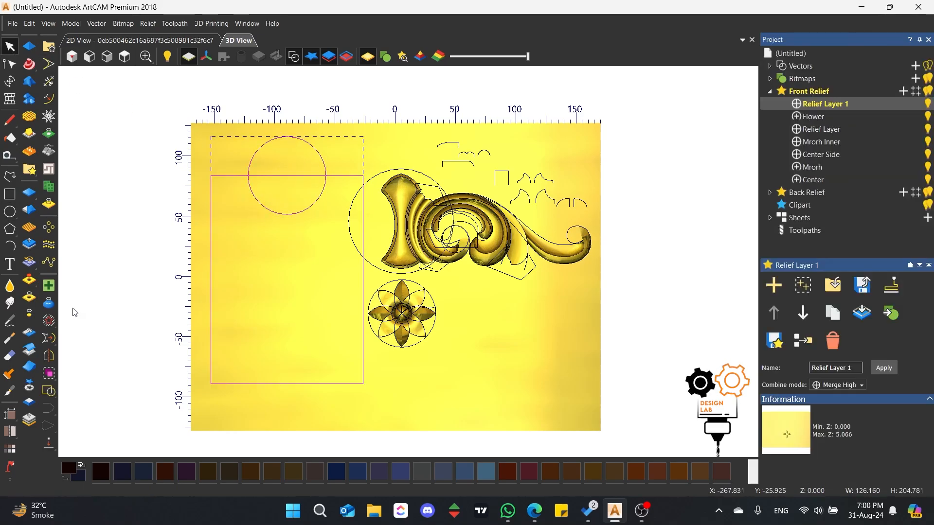
pyautogui.click(48, 390)
pyautogui.click(267, 255)
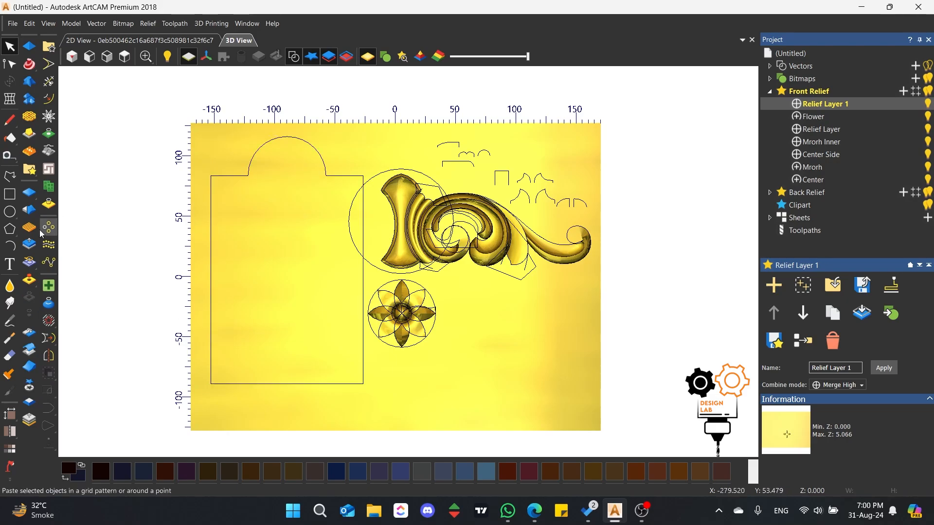
# Draw a small rectangle about 6.8 by 5.4 mm above the arched outline's shoulder, beside the arch.
pyautogui.click(9, 194)
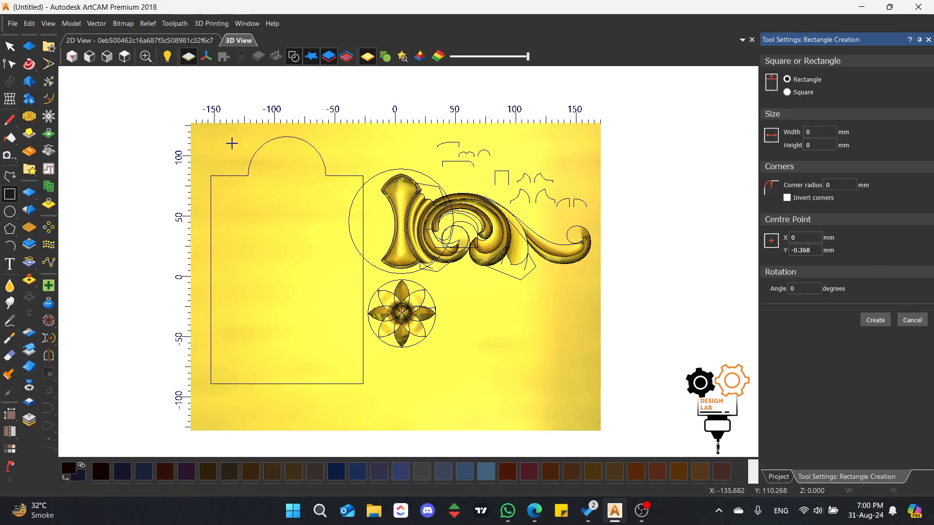
pyautogui.scroll(4, 222, 155)
pyautogui.moveTo(214, 164); pyautogui.dragTo(246, 190)
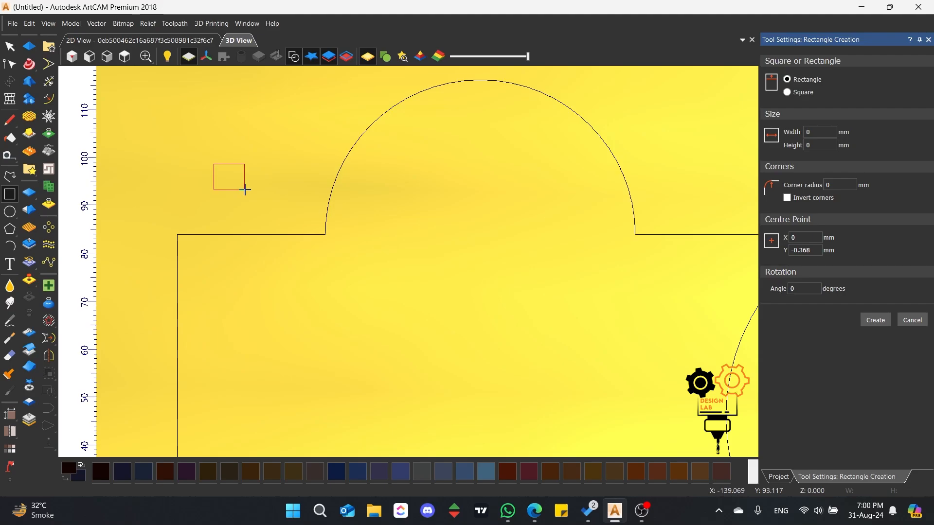
# Resize the small rectangle to 6 mm wide and 5 mm high with the aspect ratio unlocked.
pyautogui.click(9, 64)
pyautogui.click(10, 82)
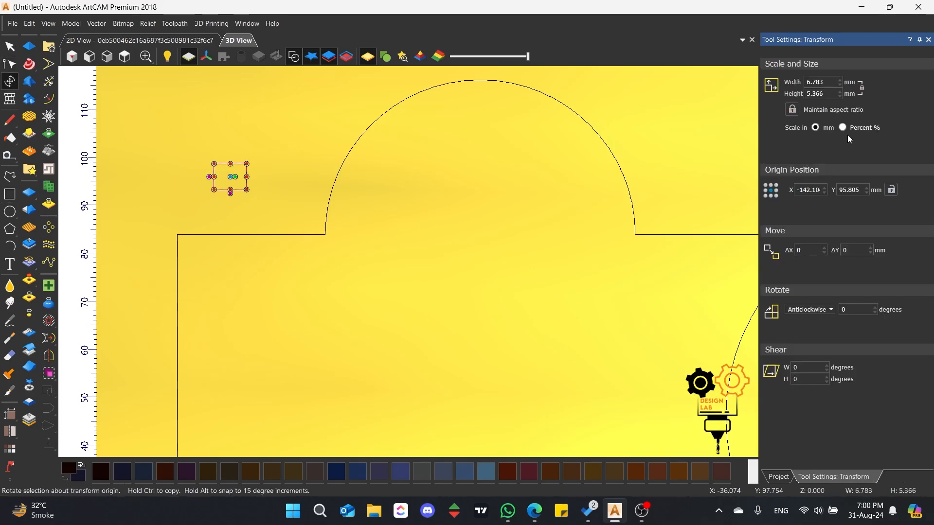
pyautogui.doubleClick(833, 93)
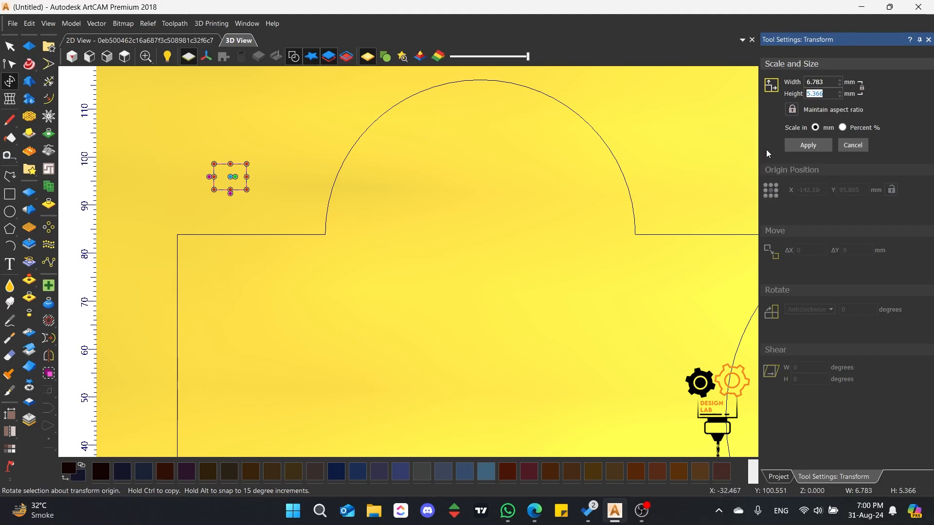
pyautogui.write('5')
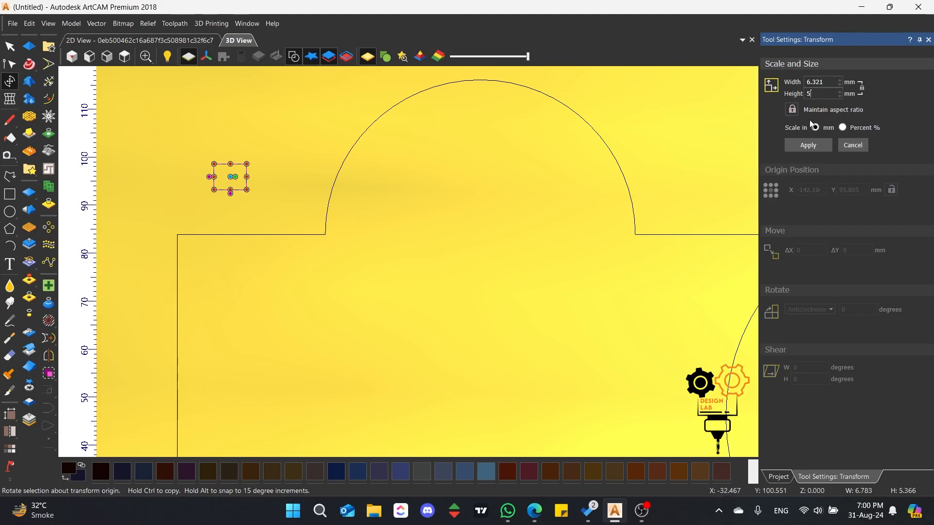
pyautogui.click(792, 110)
pyautogui.write('6')
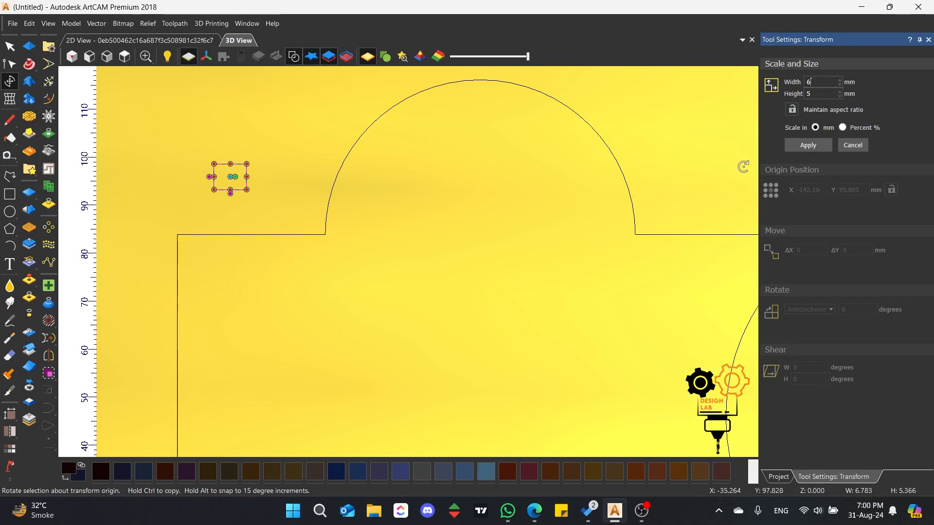
pyautogui.click(804, 148)
# Open the small rectangle's base, lower its outer upper corner, and add a node on its upper edge before the slope.
pyautogui.click(10, 63)
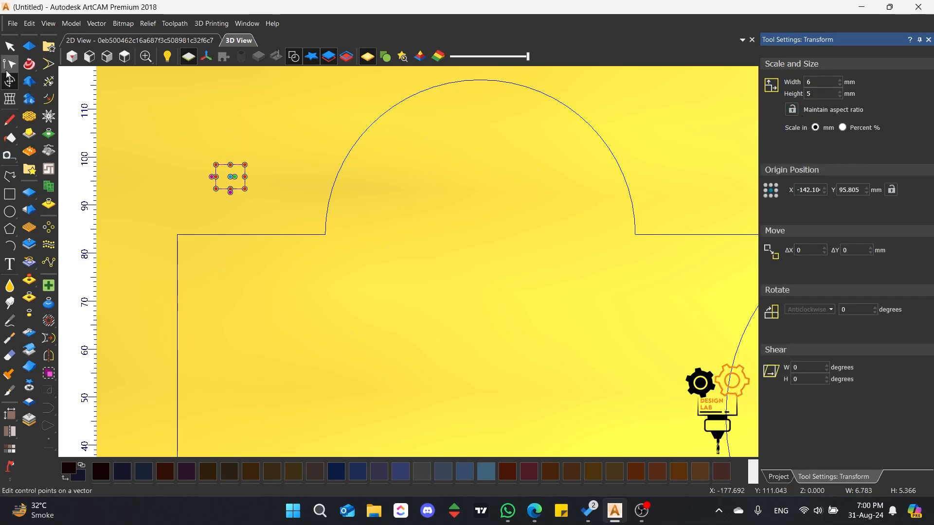
pyautogui.scroll(3, 207, 181)
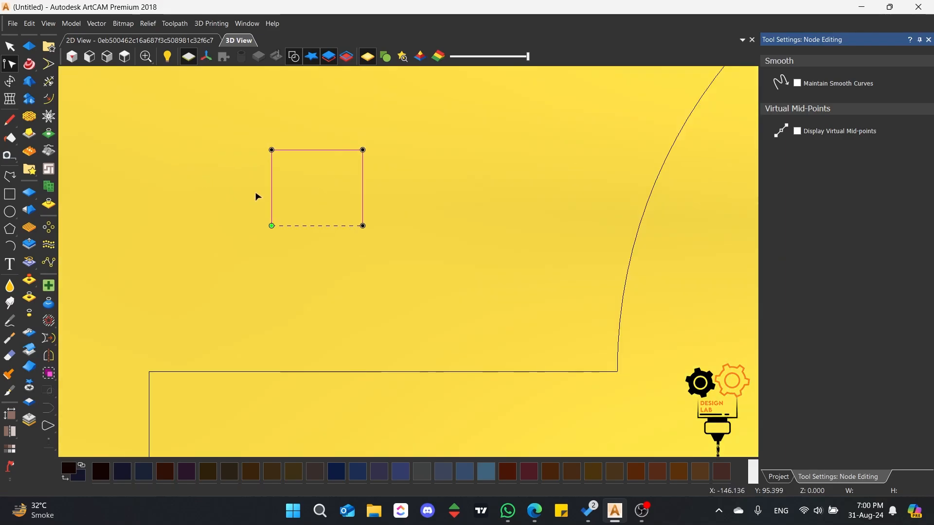
pyautogui.moveTo(363, 150); pyautogui.dragTo(363, 213)
pyautogui.press('alt')
pyautogui.press('v')
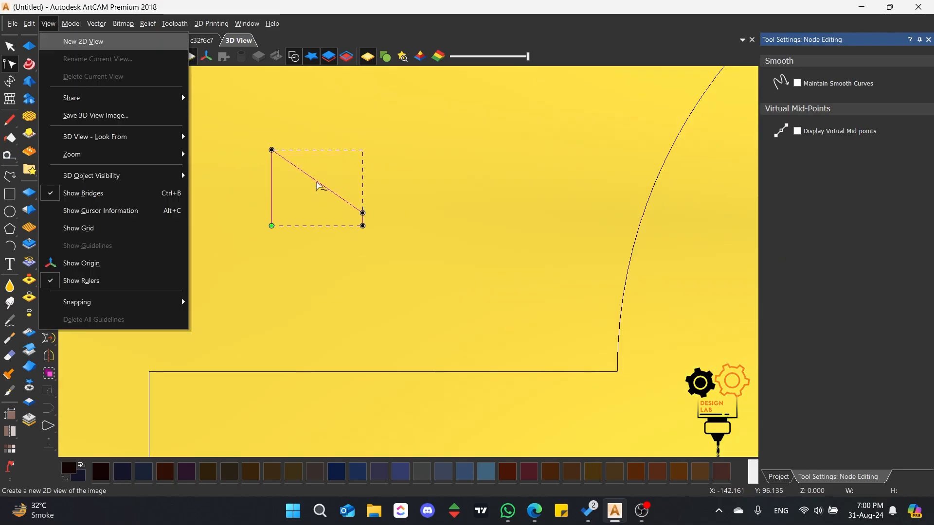
pyautogui.press('Escape')
pyautogui.moveTo(316, 182); pyautogui.dragTo(263, 182)
pyautogui.scroll(2, 269, 148)
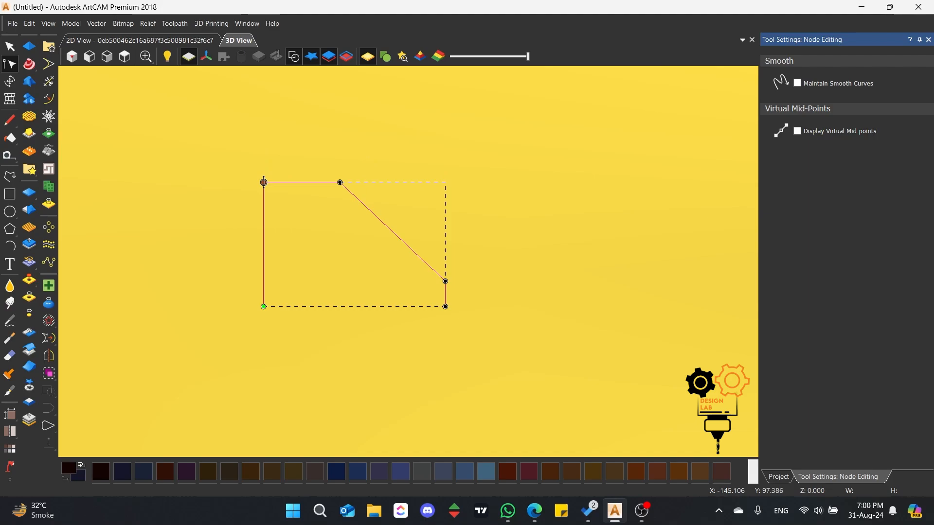
# Turn the profile's upper span into an arc, add short flat steps at both ends of the slope, and curve the slope inward.
pyautogui.press('a')
pyautogui.moveTo(359, 201); pyautogui.dragTo(358, 183)
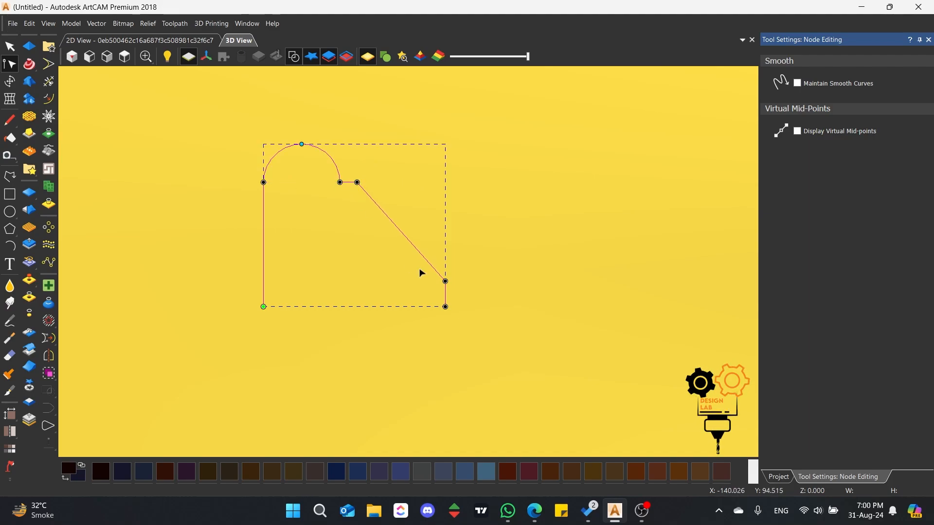
pyautogui.moveTo(430, 266); pyautogui.dragTo(428, 282)
pyautogui.press('a')
pyautogui.moveTo(442, 197); pyautogui.dragTo(378, 244)
# Lower the rounded upper part of the moulding profile and finish editing its nodes.
pyautogui.moveTo(246, 129); pyautogui.dragTo(383, 223)
pyautogui.moveTo(263, 183); pyautogui.dragTo(263, 211)
pyautogui.moveTo(421, 268); pyautogui.dragTo(445, 253)
pyautogui.scroll(3, 449, 298)
pyautogui.click(402, 272)
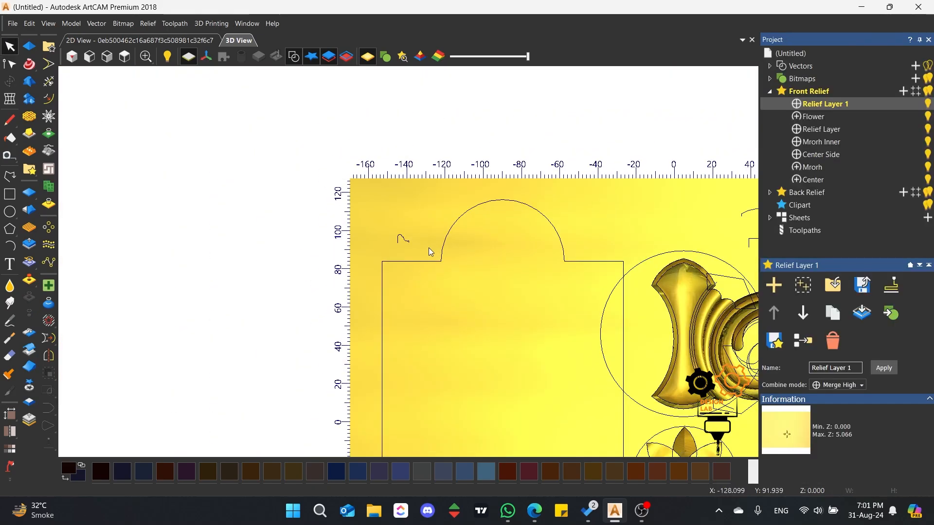
# Set up an Extrude along the arched outline with the small moulding as start profile, using the other side and square corners.
pyautogui.click(424, 261)
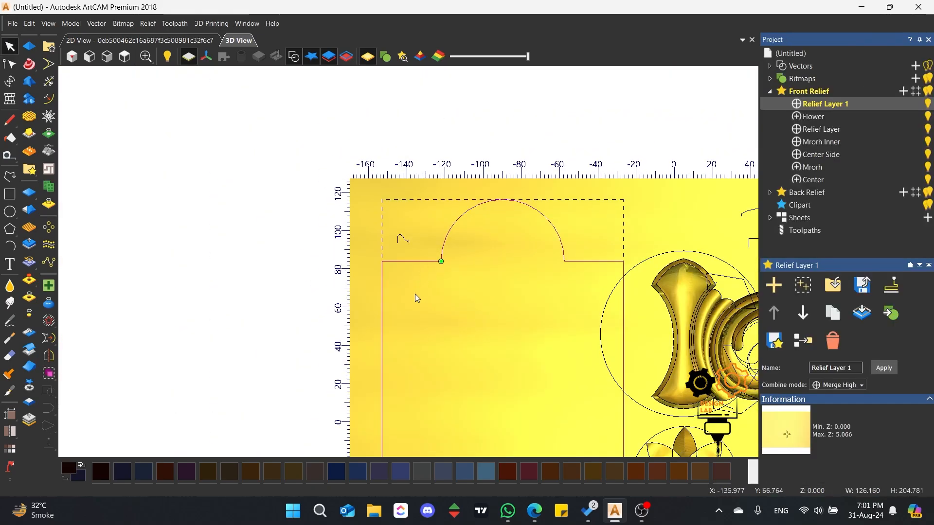
pyautogui.click(29, 64)
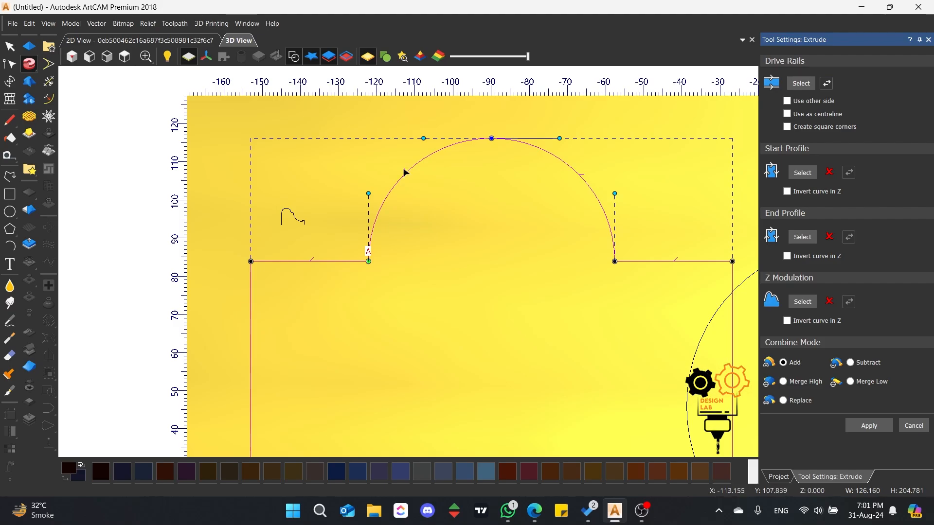
pyautogui.click(291, 225)
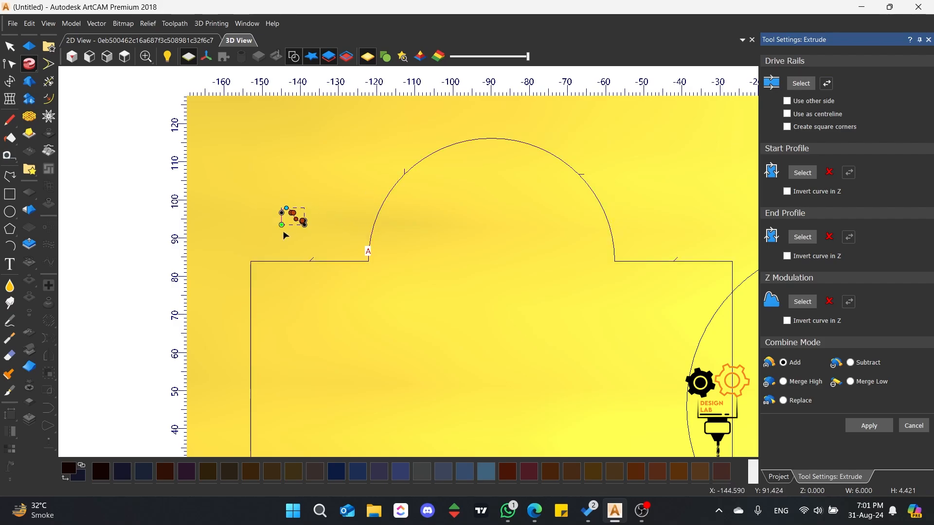
pyautogui.click(800, 175)
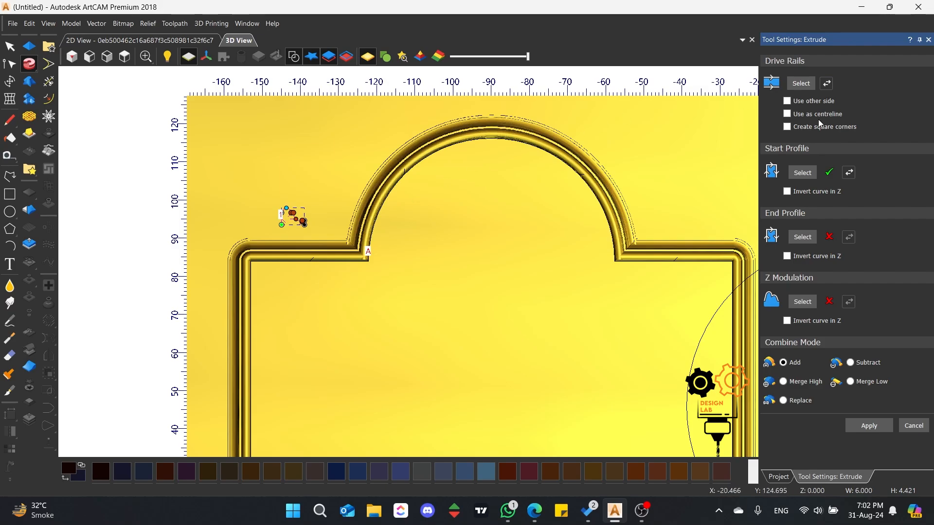
pyautogui.click(787, 101)
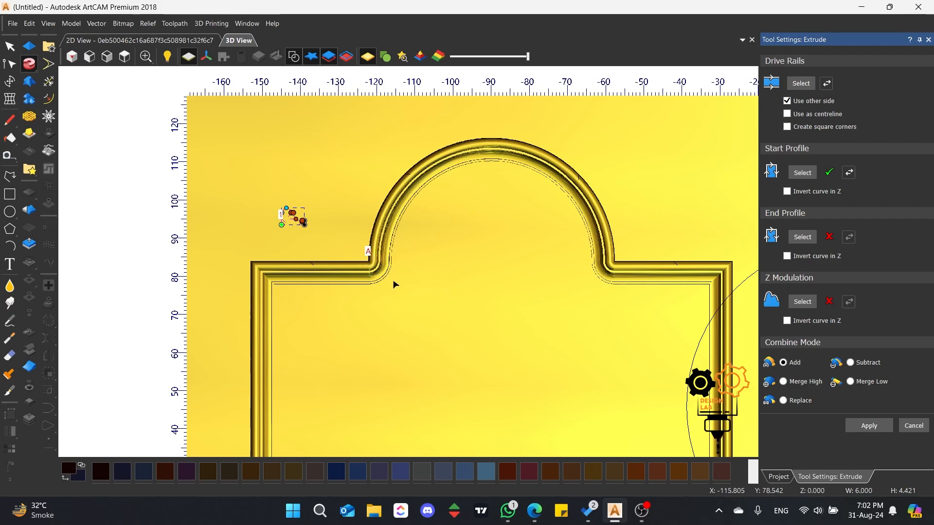
pyautogui.click(787, 128)
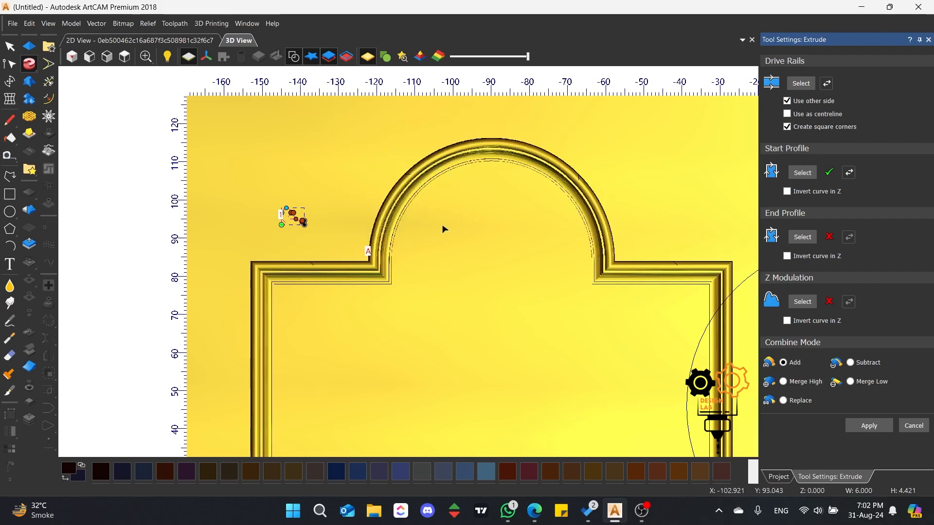
# Check the extruded frame's corners, and assign the open rectangular vector above the scroll as the end profile.
pyautogui.scroll(-5, 418, 243)
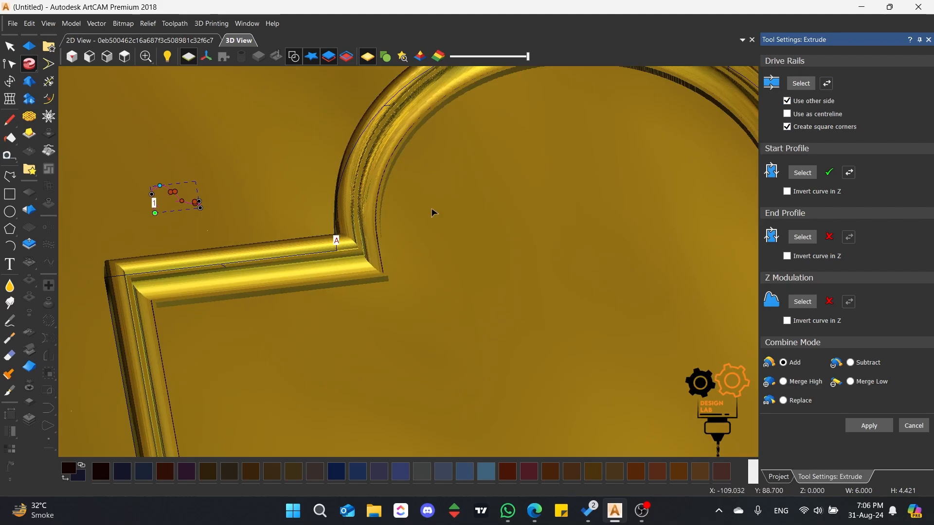
pyautogui.moveTo(432, 213); pyautogui.dragTo(412, 326)
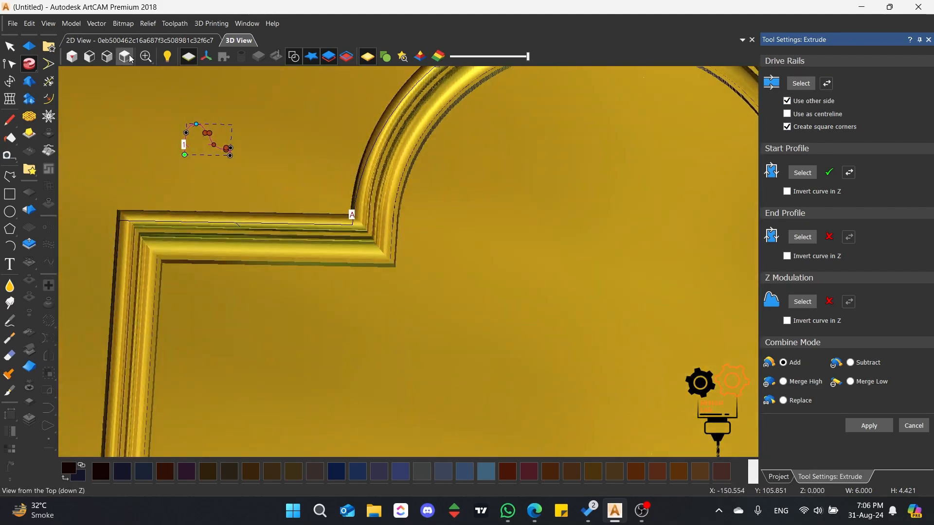
pyautogui.click(127, 56)
pyautogui.scroll(3, 304, 186)
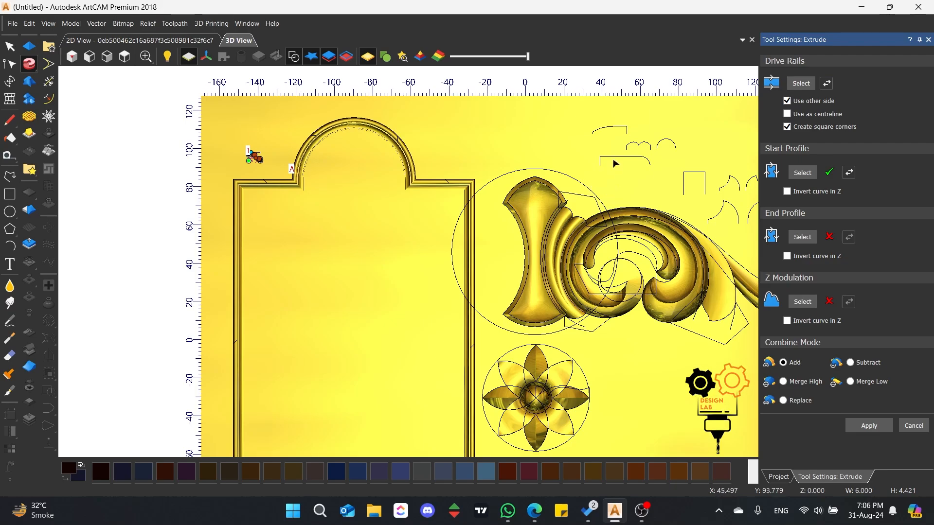
pyautogui.click(698, 172)
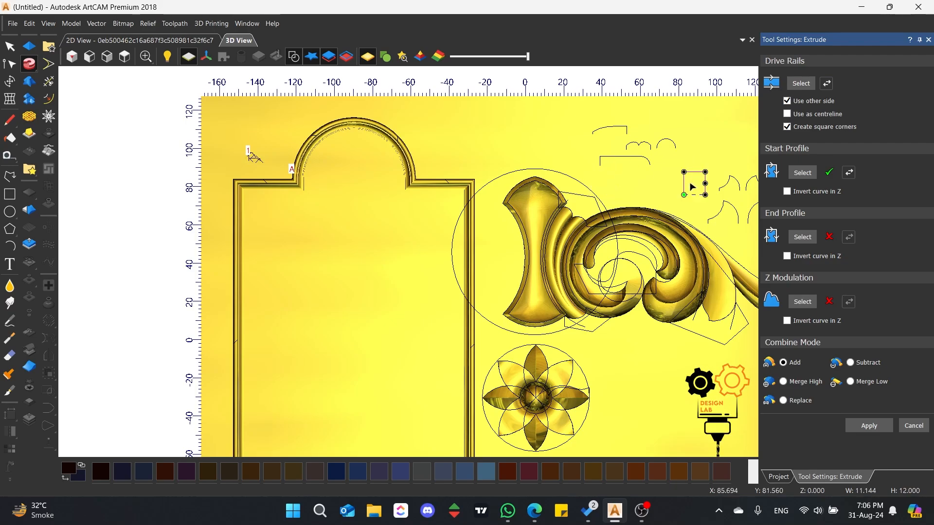
pyautogui.click(808, 241)
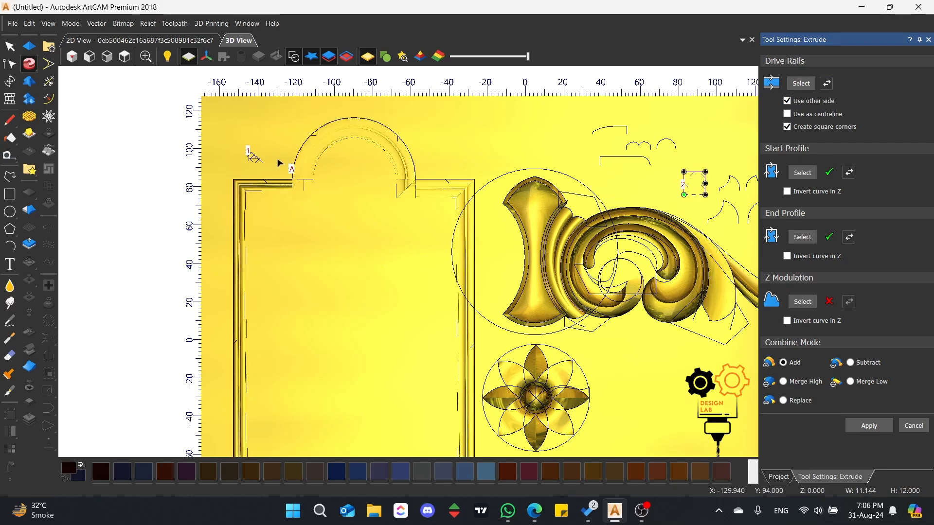
# Examine the extruded frame's joins around the arch from above and from a low angle.
pyautogui.scroll(2, 305, 160)
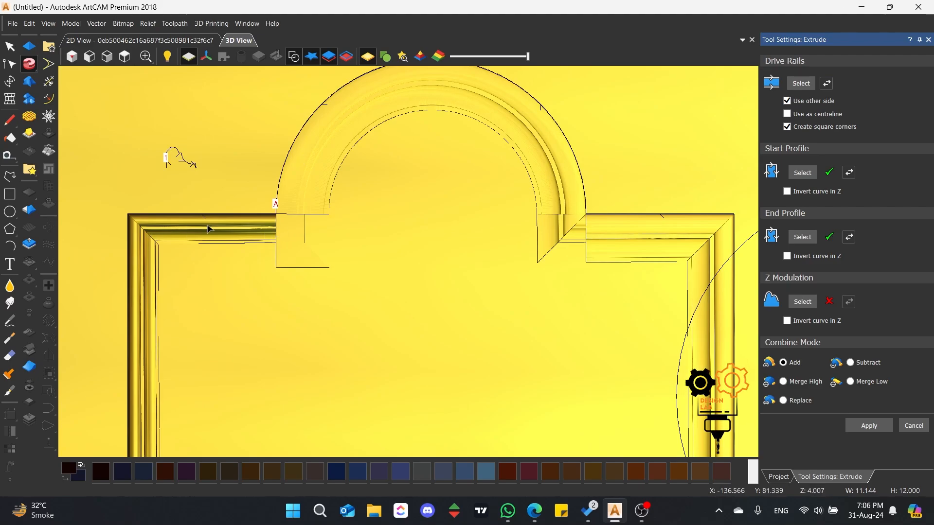
pyautogui.scroll(-3, 423, 229)
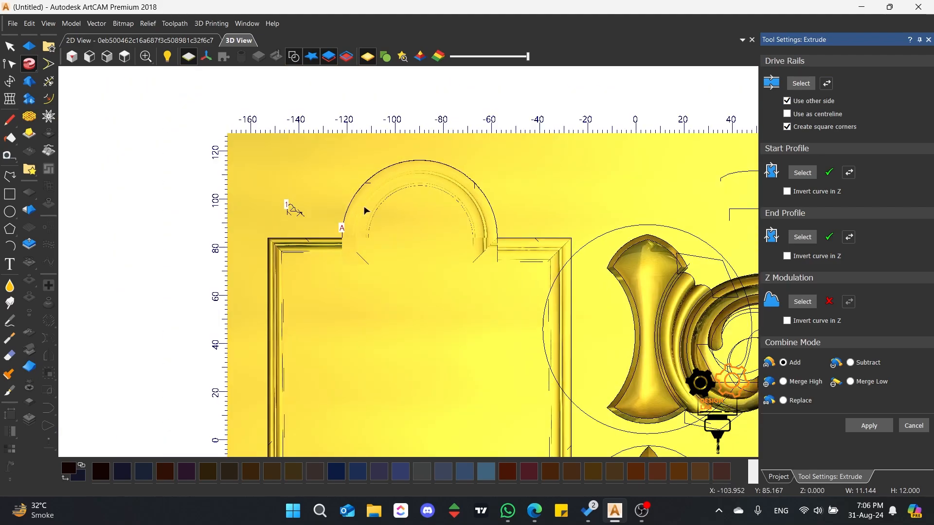
pyautogui.scroll(1, 397, 256)
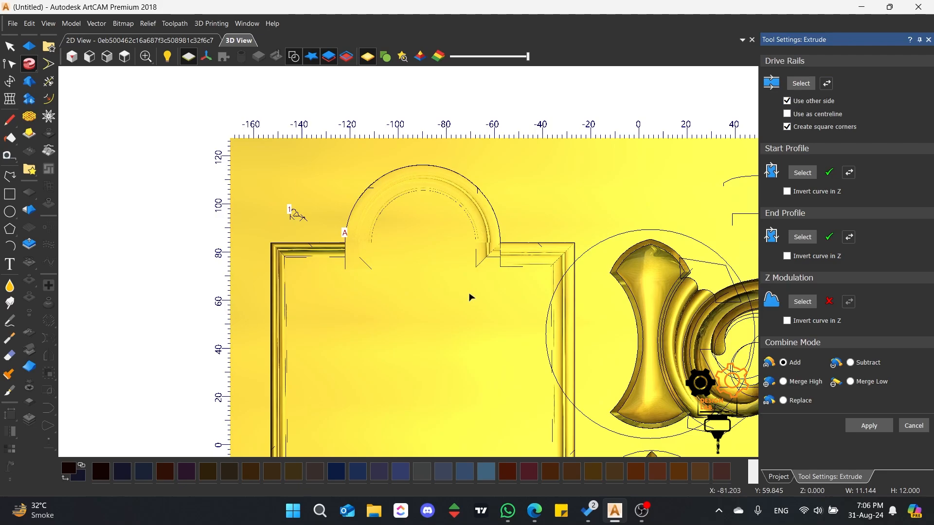
pyautogui.scroll(3, 358, 240)
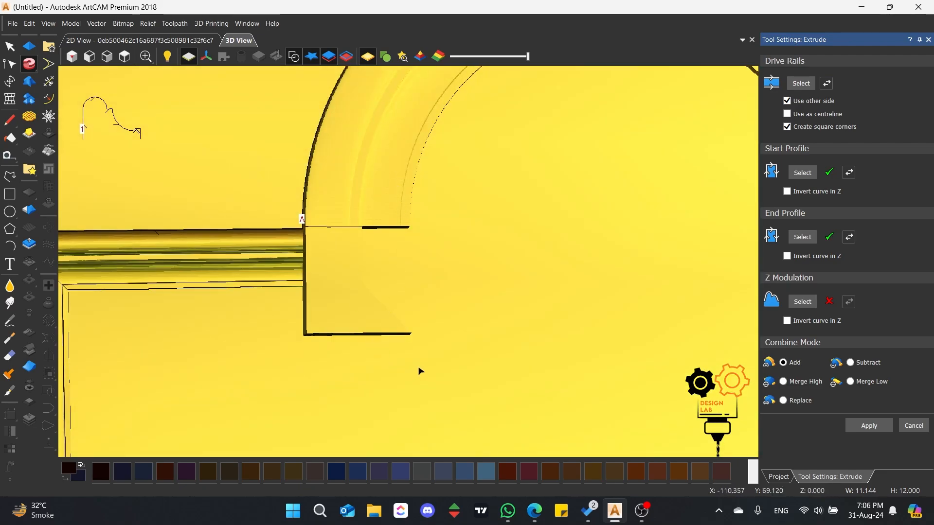
pyautogui.moveTo(419, 371); pyautogui.dragTo(456, 155)
pyautogui.scroll(-3, 456, 156)
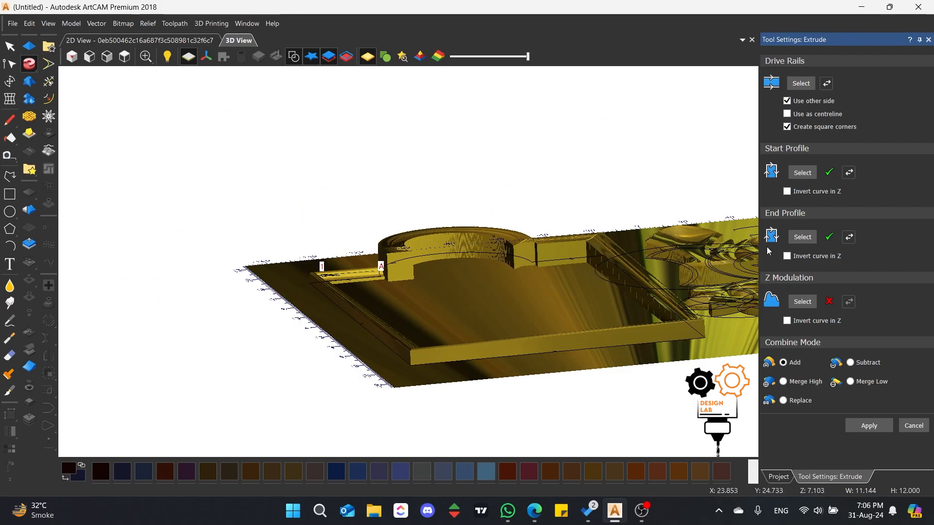
pyautogui.moveTo(496, 229); pyautogui.dragTo(533, 285)
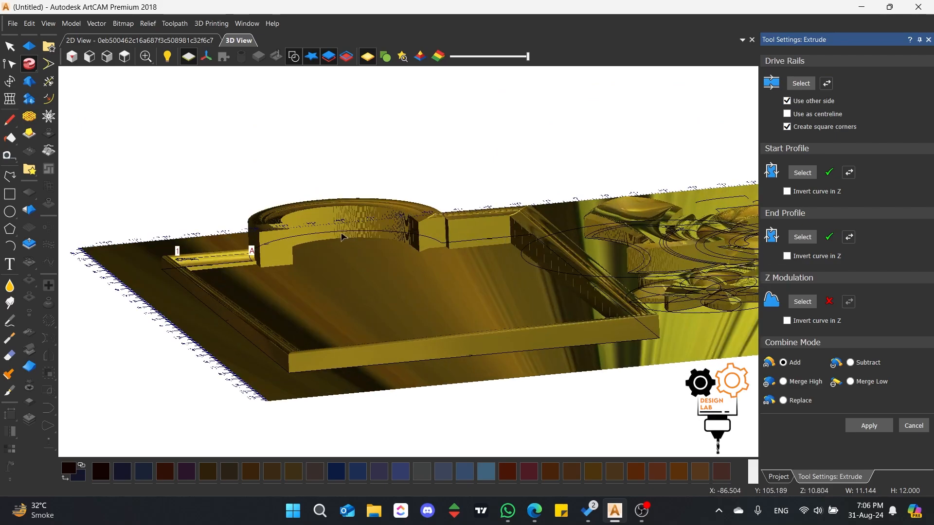
pyautogui.click(125, 56)
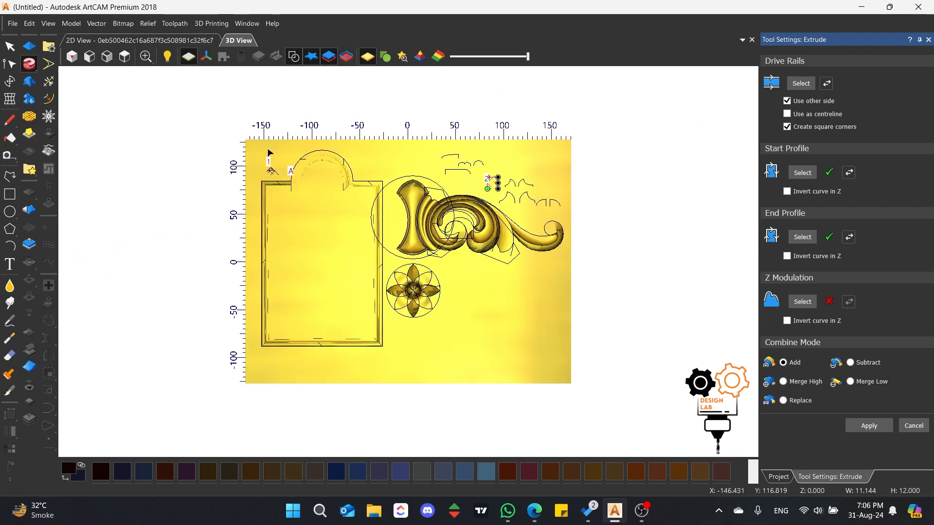
# Inspect the small start profile beside the arch and cancel the Extrude that uses separate start and end profiles.
pyautogui.scroll(3, 311, 166)
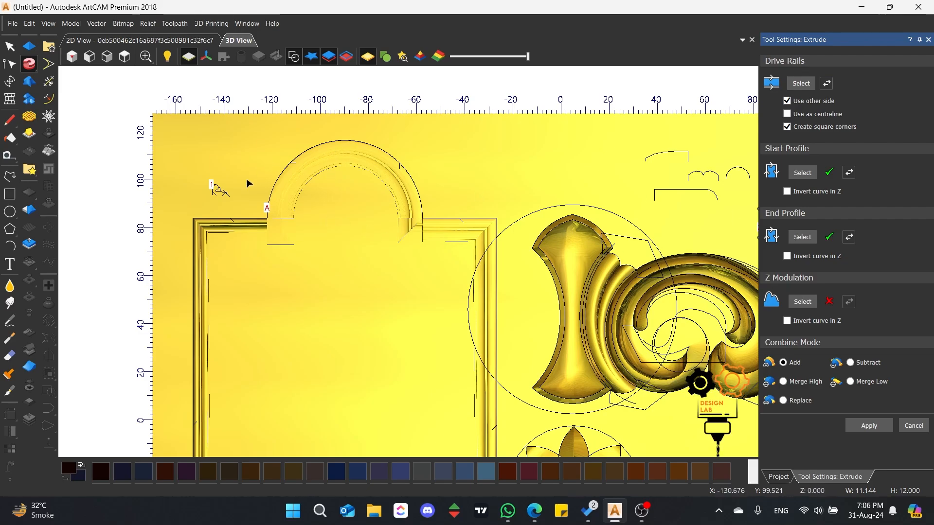
pyautogui.click(219, 189)
pyautogui.scroll(3, 201, 191)
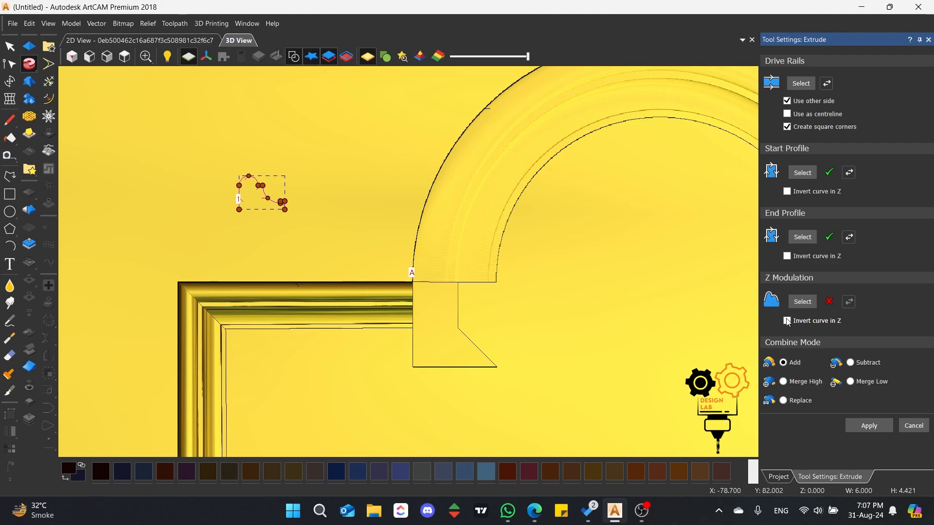
pyautogui.click(916, 428)
pyautogui.click(384, 242)
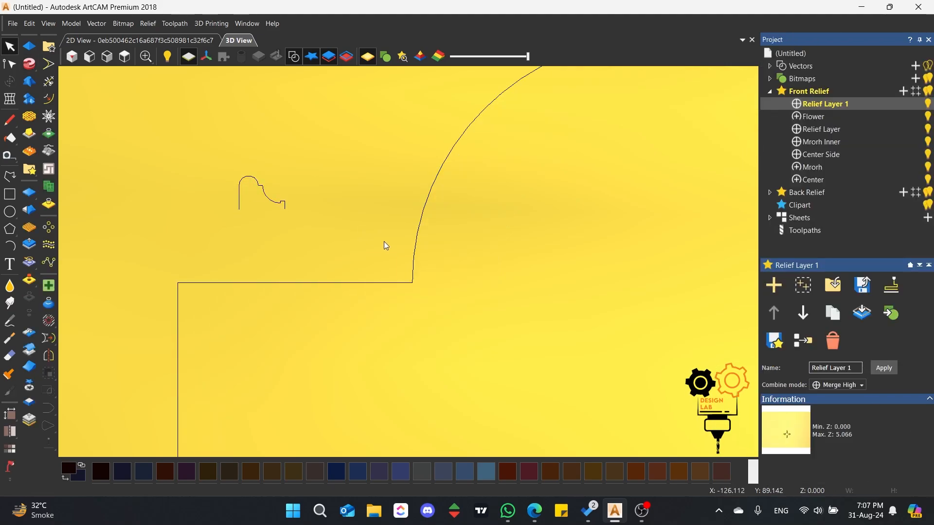
# Set up the single-profile Extrude along the arched outline with the other side and square corners, and check its rail and profile vectors.
pyautogui.scroll(-3, 384, 241)
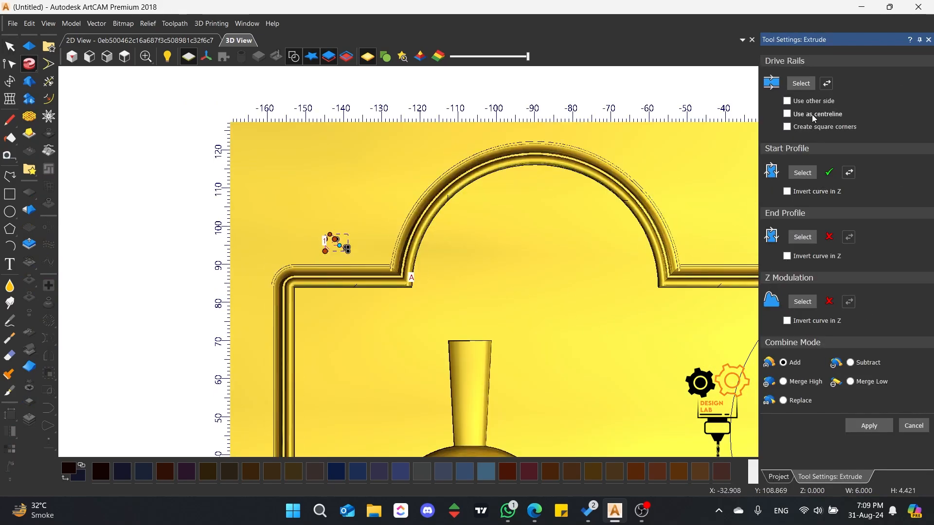
pyautogui.click(811, 102)
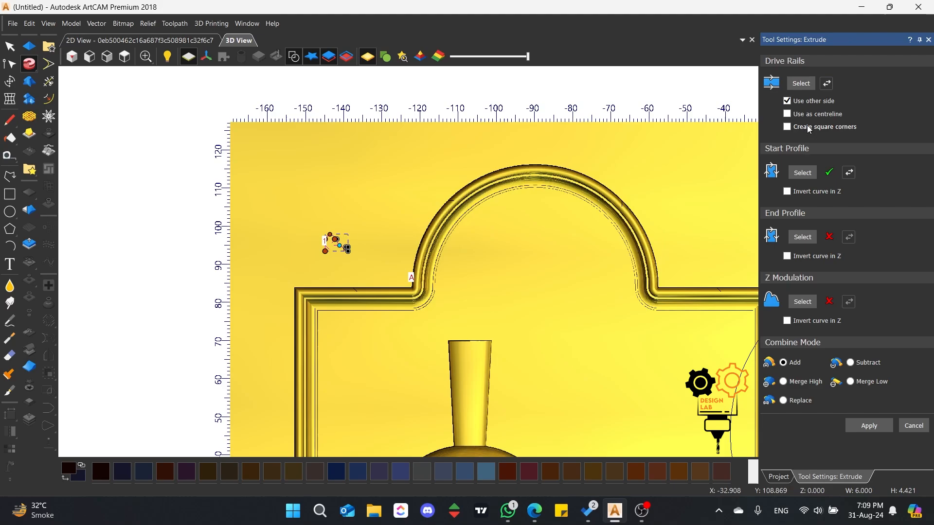
pyautogui.click(809, 127)
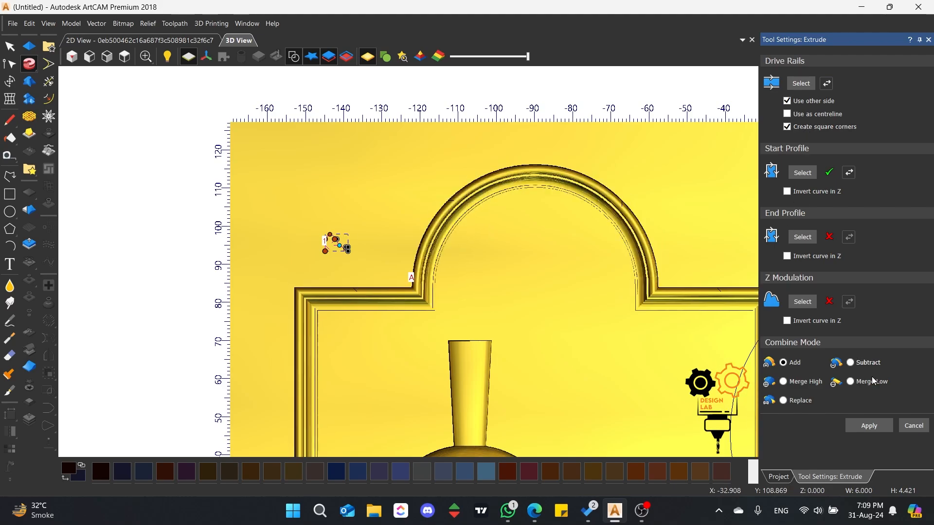
pyautogui.scroll(2, 444, 292)
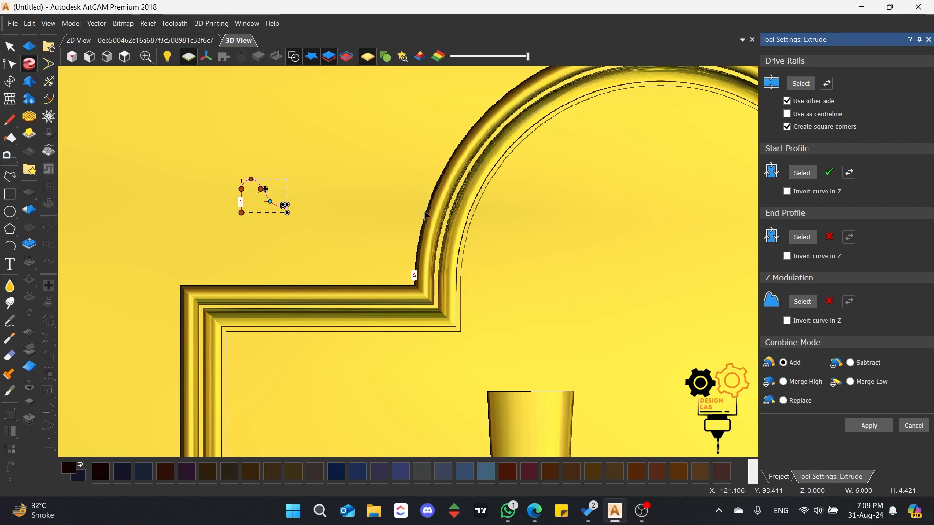
pyautogui.click(423, 232)
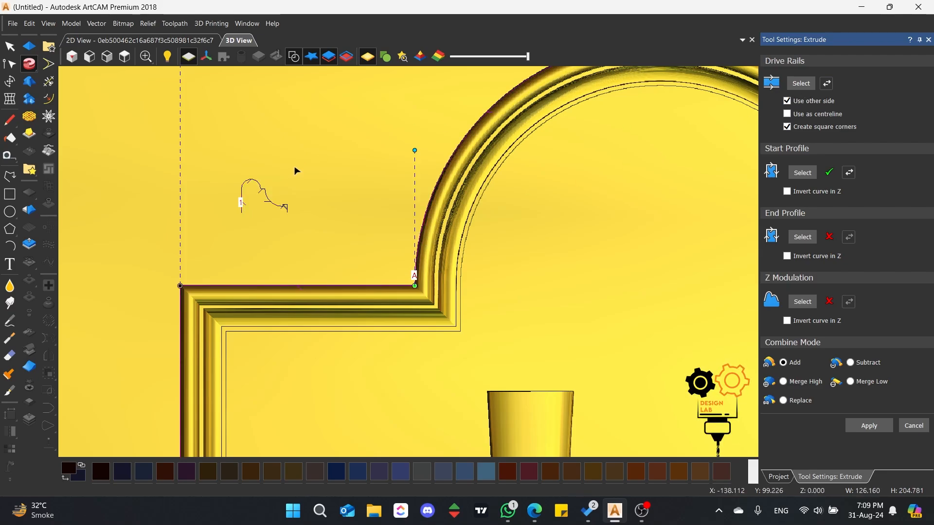
pyautogui.click(258, 194)
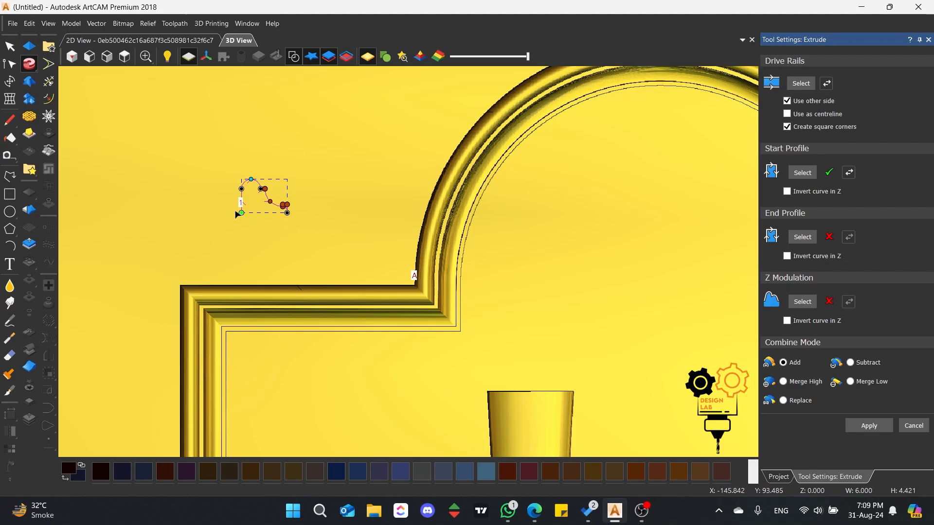
pyautogui.click(436, 222)
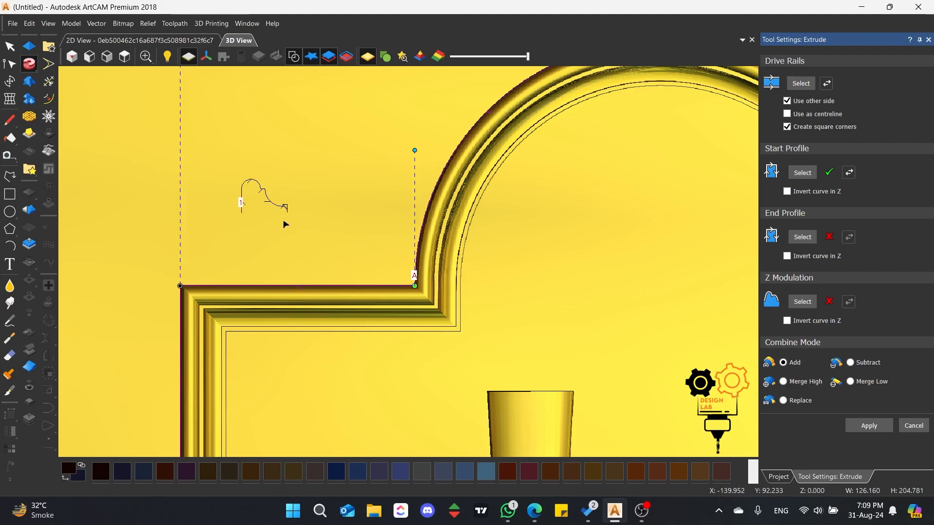
# Try the arched outline as the extrusion's centreline, inspect the corner beside the arch, and turn the option off.
pyautogui.click(787, 114)
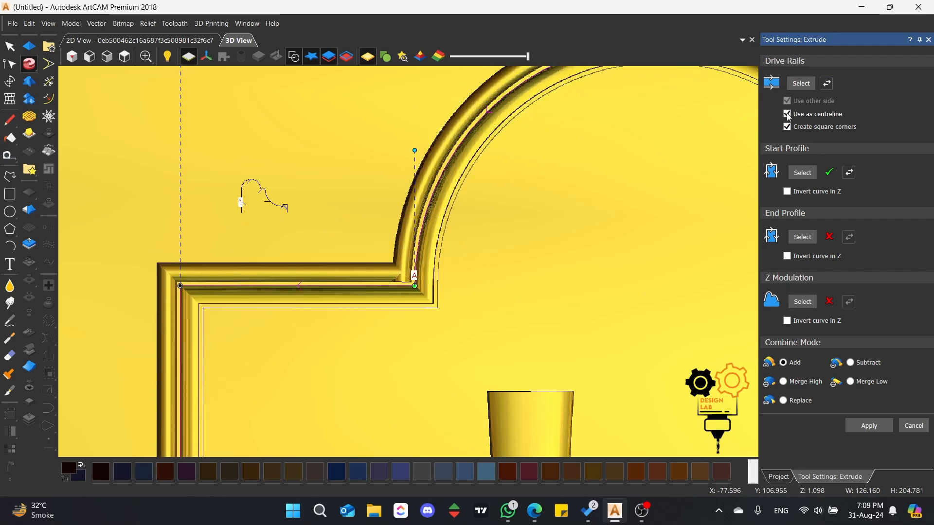
pyautogui.scroll(-2, 446, 197)
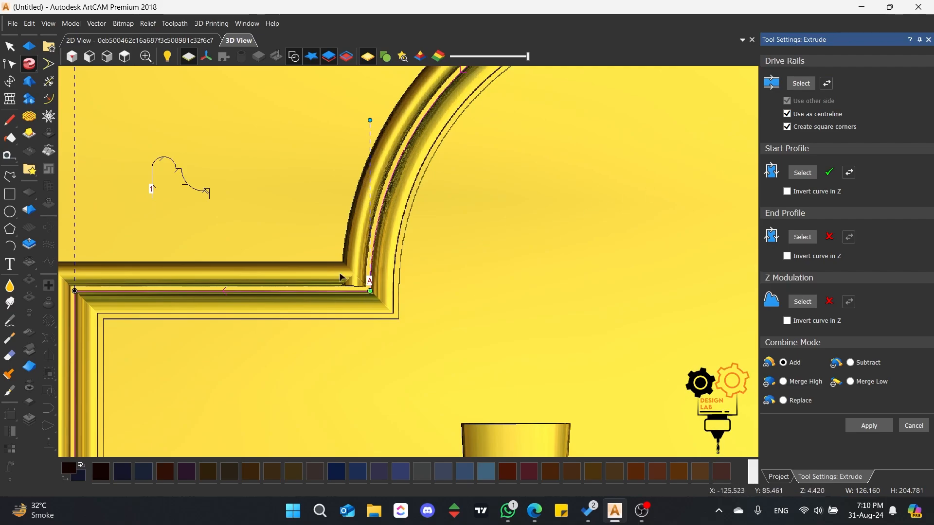
pyautogui.scroll(3, 358, 287)
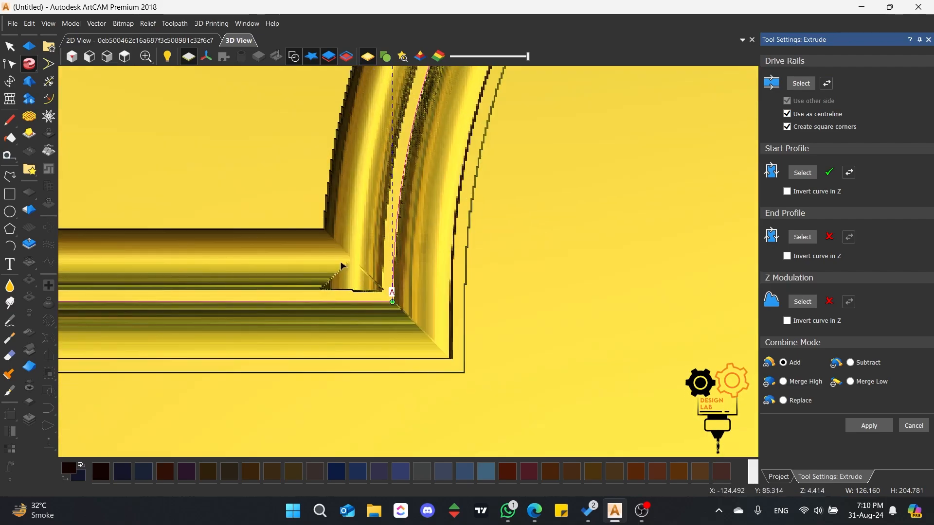
pyautogui.click(787, 114)
# Check the frame's corners beside the arch and at the lower edge, apply the Extrude, and close its settings.
pyautogui.scroll(-5, 418, 289)
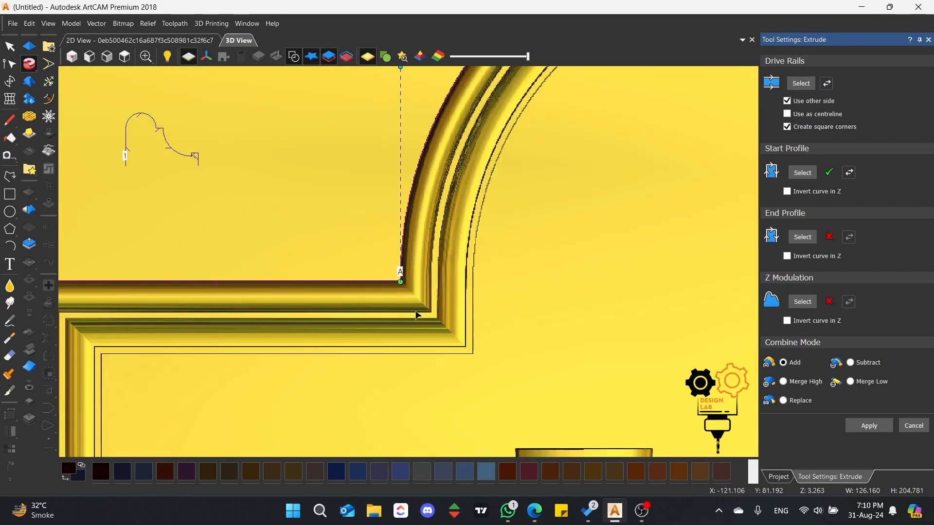
pyautogui.moveTo(418, 289); pyautogui.dragTo(381, 315)
pyautogui.scroll(-8, 381, 315)
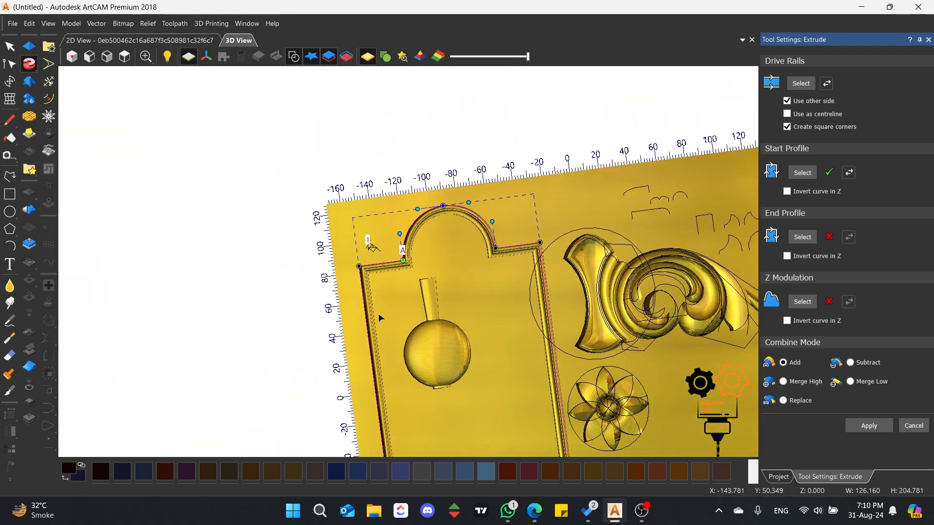
pyautogui.scroll(4, 422, 389)
pyautogui.scroll(-5, 422, 390)
pyautogui.moveTo(400, 413); pyautogui.dragTo(373, 286)
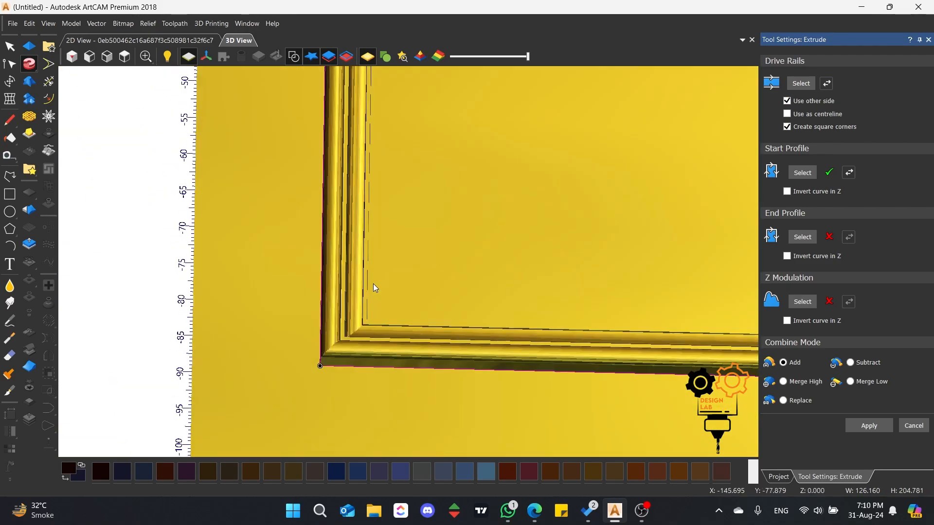
pyautogui.scroll(3, 387, 350)
pyautogui.moveTo(387, 351); pyautogui.dragTo(383, 325)
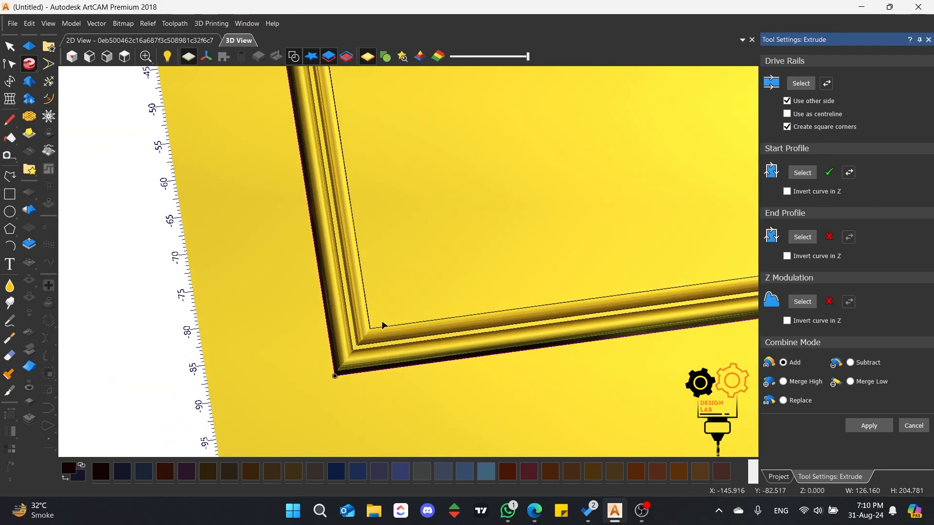
pyautogui.click(866, 427)
pyautogui.click(912, 425)
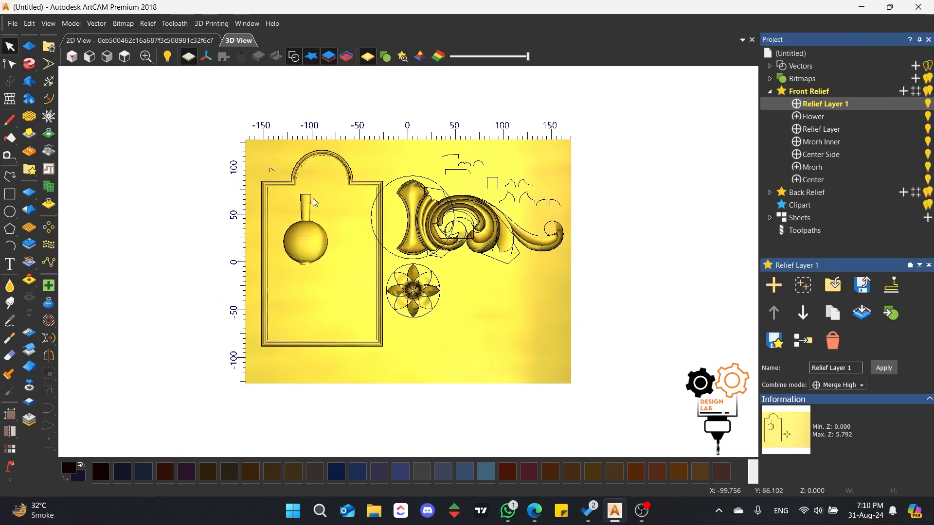
# Draw an open half-profile polyline about 5.7 mm wide and 72.7 mm high inside the arched frame, with short horizontal ends.
pyautogui.scroll(5, 348, 212)
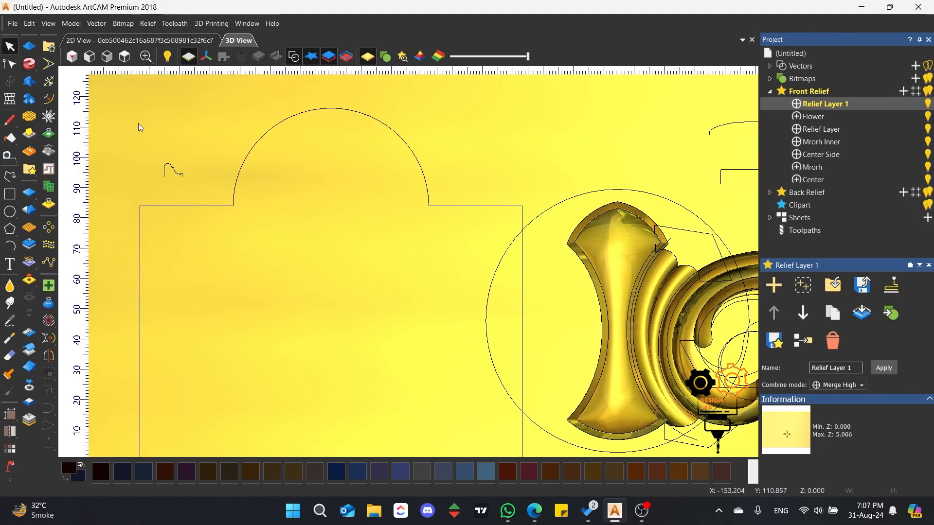
pyautogui.moveTo(30, 65)
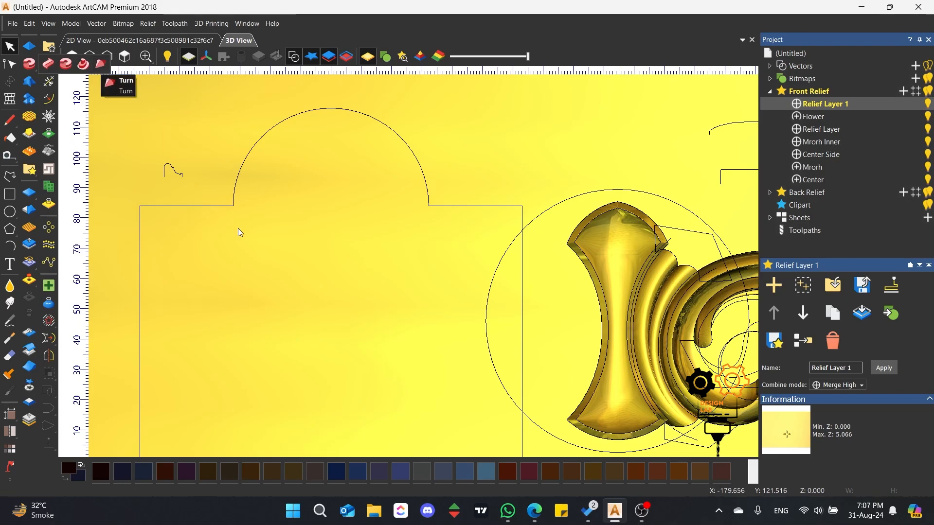
pyautogui.click(6, 178)
pyautogui.scroll(-3, 310, 202)
pyautogui.scroll(2, 302, 312)
pyautogui.scroll(-1, 397, 213)
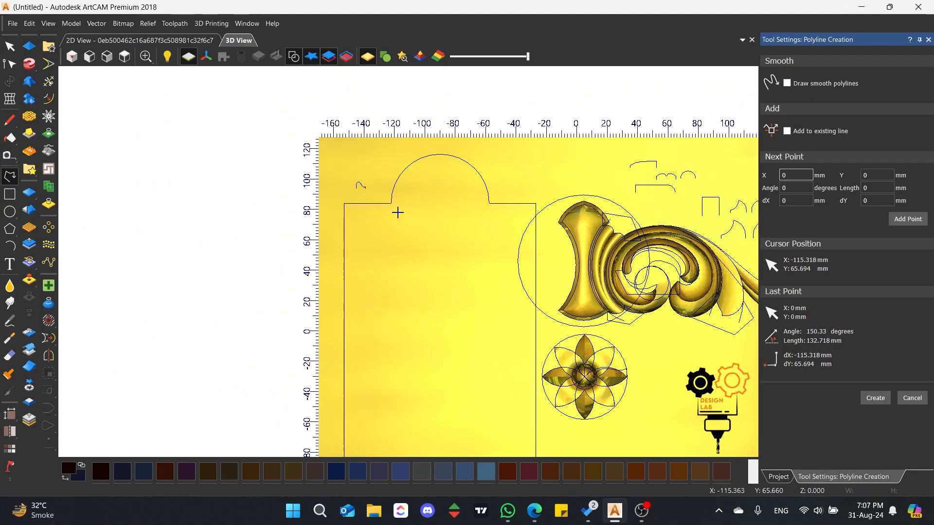
pyautogui.scroll(2, 407, 220)
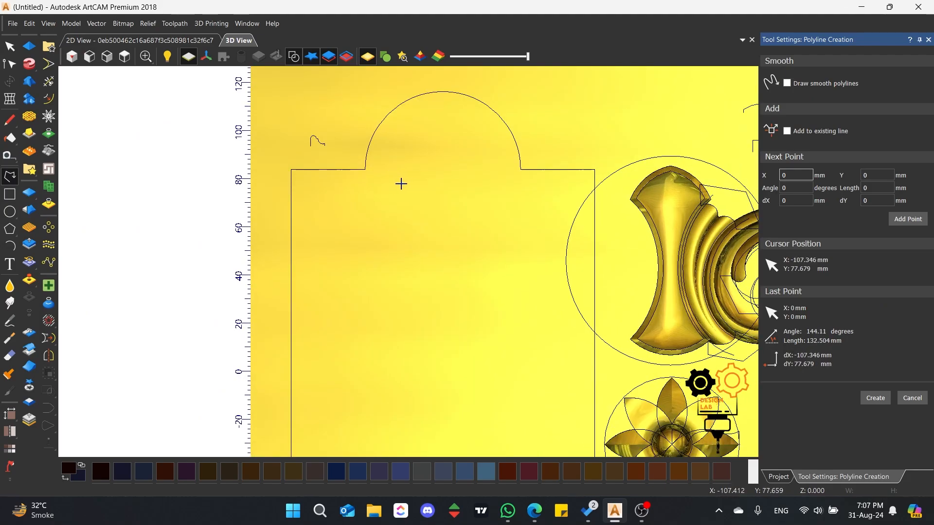
pyautogui.click(401, 202)
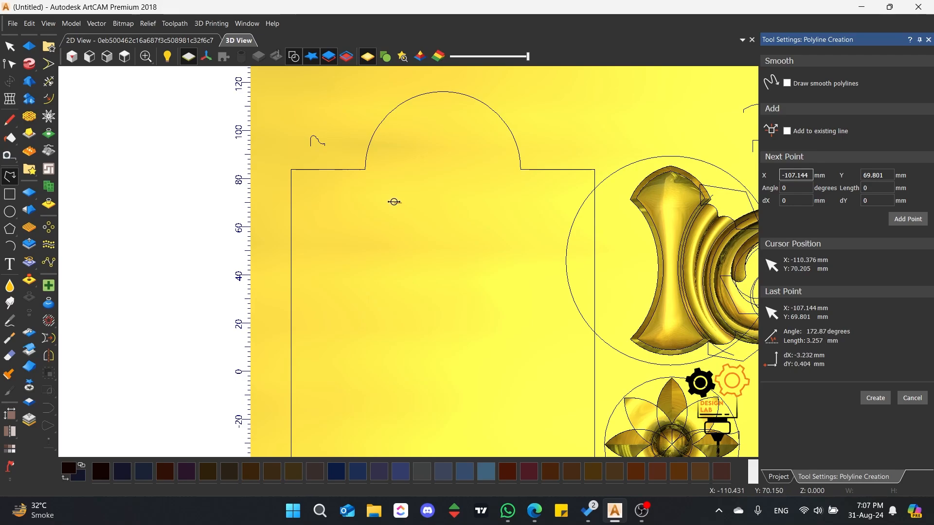
pyautogui.click(388, 202)
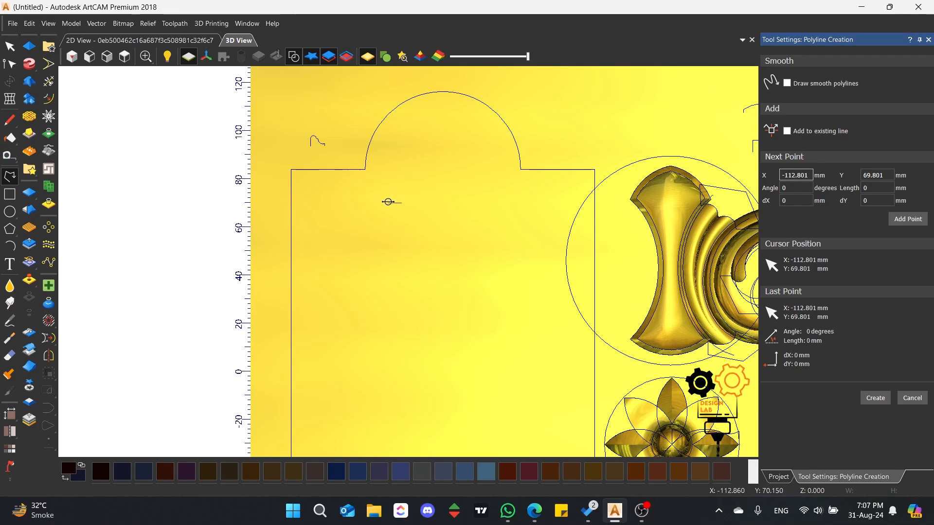
pyautogui.click(393, 288)
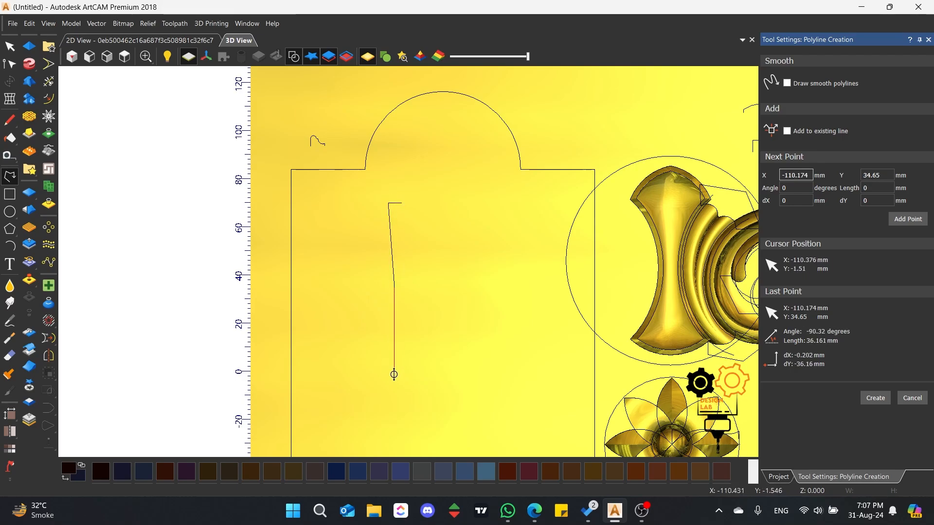
pyautogui.click(393, 378)
pyautogui.scroll(2, 392, 374)
pyautogui.click(406, 372)
pyautogui.rightClick(406, 372)
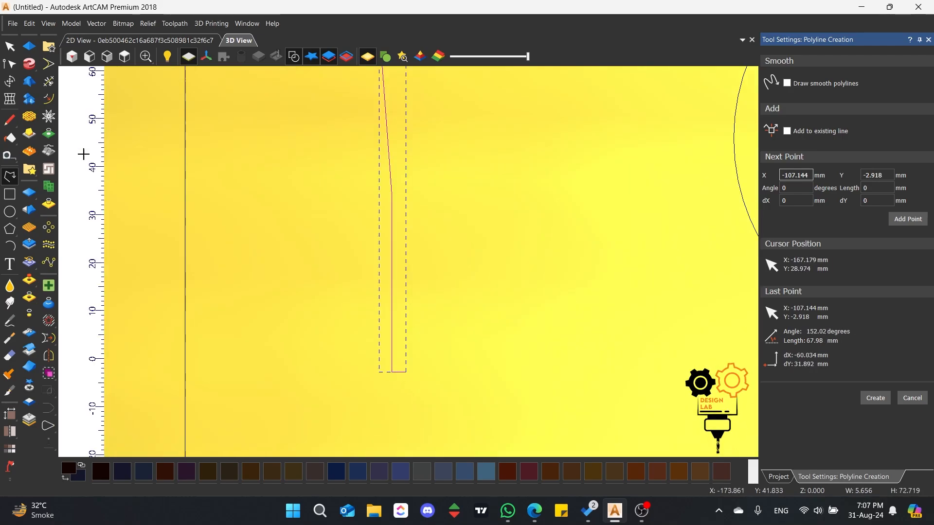
# Add a node near the half-profile's lower end, turn the span above it into an outward arc, and widen the base.
pyautogui.click(9, 63)
pyautogui.press('i')
pyautogui.scroll(-3, 407, 261)
pyautogui.scroll(1, 397, 221)
pyautogui.press('a')
pyautogui.scroll(2, 404, 223)
pyautogui.scroll(-1, 402, 232)
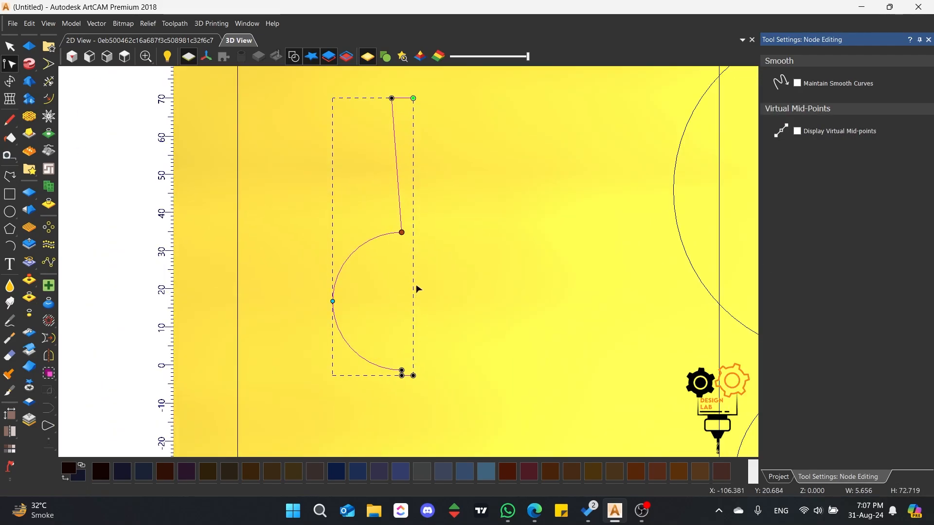
pyautogui.moveTo(401, 374); pyautogui.dragTo(390, 373)
pyautogui.scroll(-1, 389, 336)
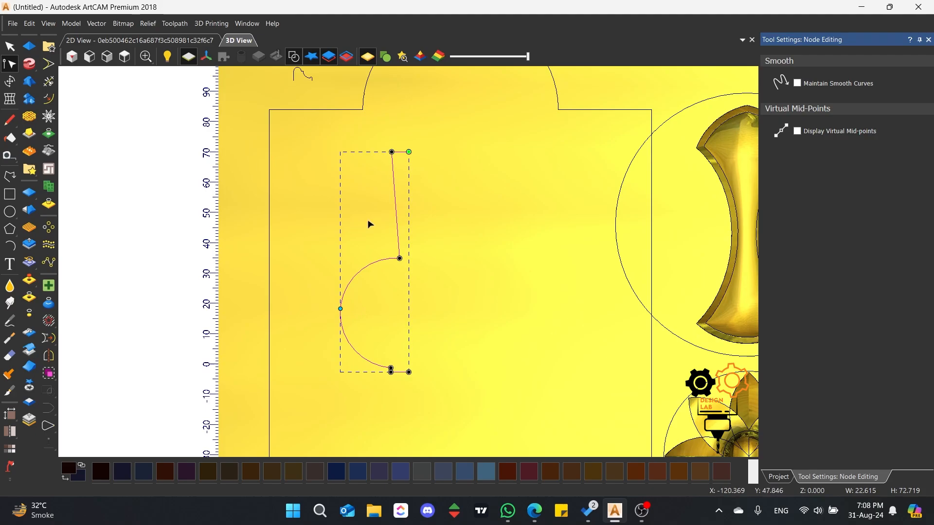
# Start the Turn tool on the half-profile inside the arched frame to preview a turned vase-like relief.
pyautogui.click(384, 321)
pyautogui.click(363, 269)
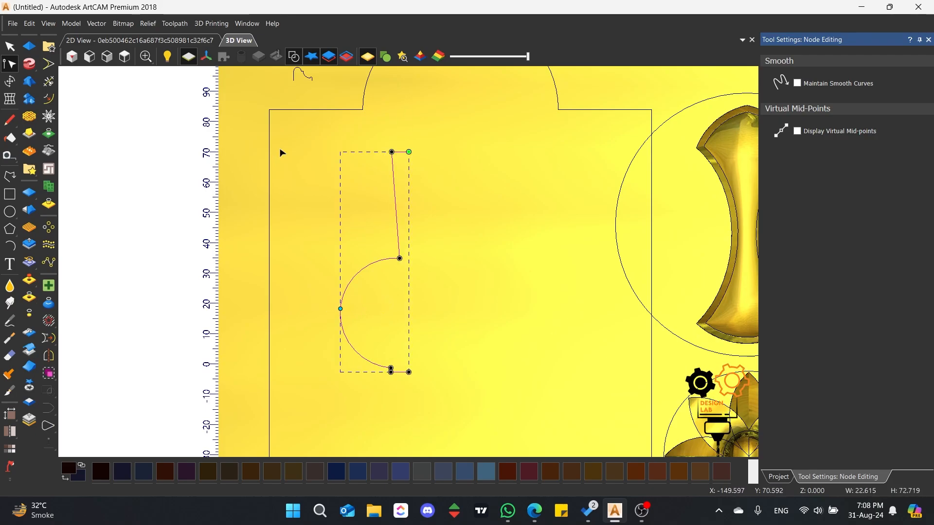
pyautogui.moveTo(30, 68)
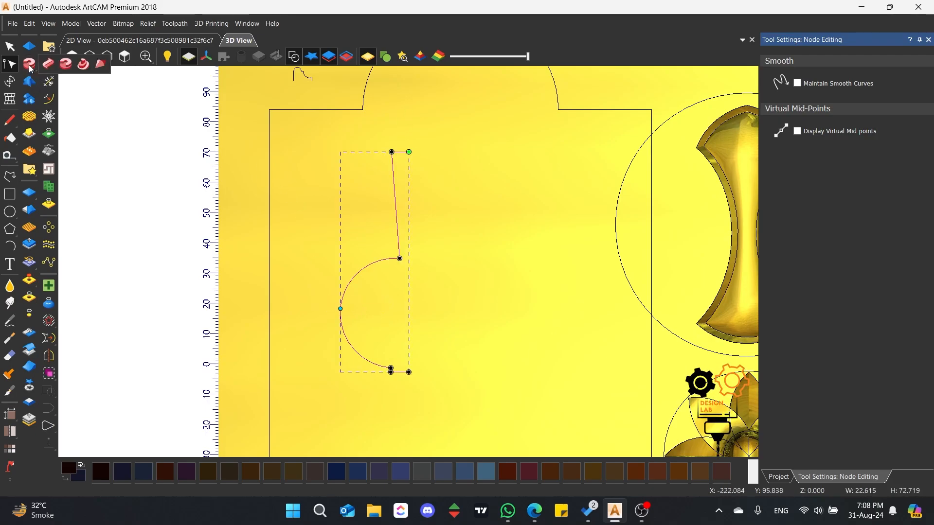
pyautogui.click(100, 69)
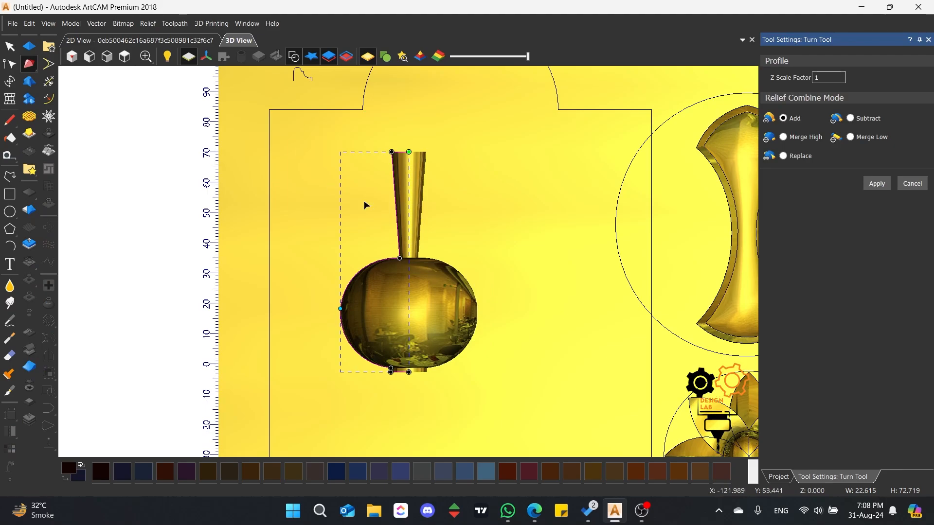
# Adjust the half-profile's arc and neck node to give a rounder bulb, raising the node to about Y 41.6.
pyautogui.scroll(2, 415, 213)
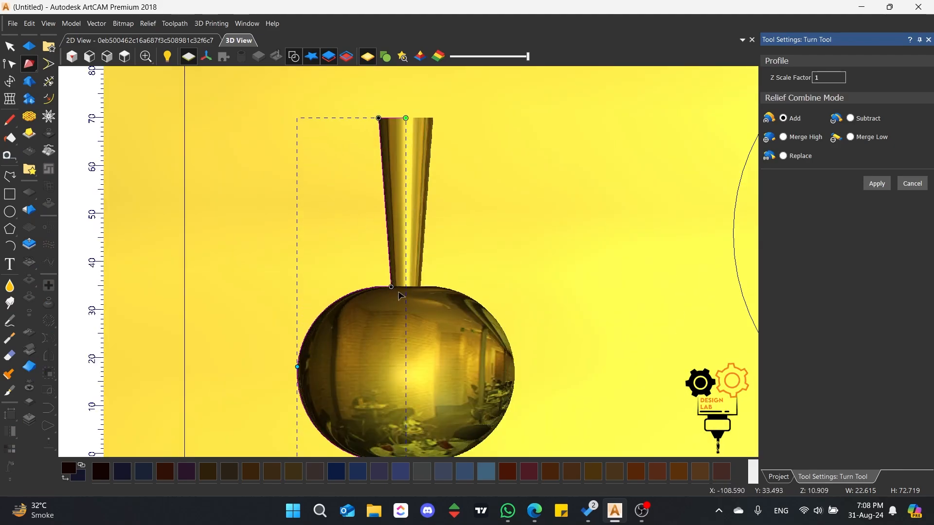
pyautogui.moveTo(390, 291)
pyautogui.mouseDown()
pyautogui.moveTo(383, 291)
pyautogui.moveTo(390, 314)
pyautogui.moveTo(389, 305)
pyautogui.mouseUp()
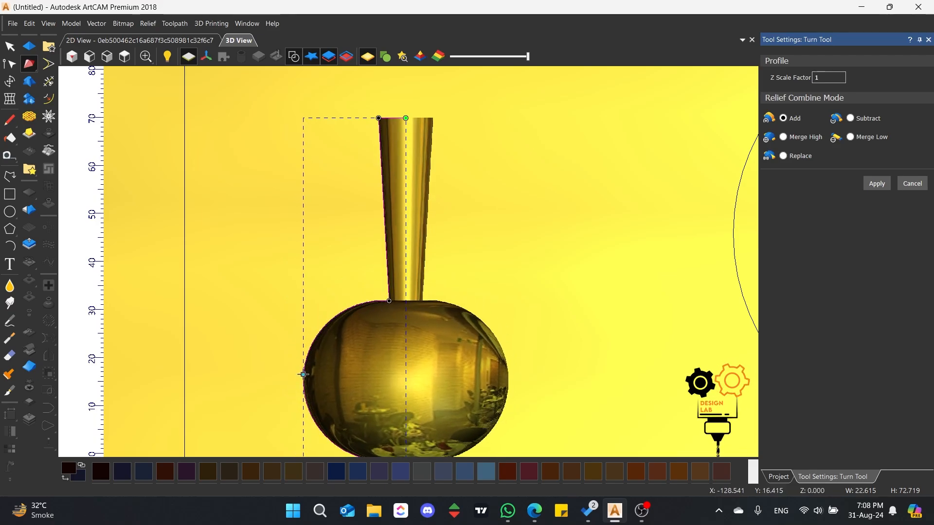
pyautogui.moveTo(303, 374)
pyautogui.mouseDown()
pyautogui.moveTo(345, 378)
pyautogui.moveTo(343, 400)
pyautogui.moveTo(316, 376)
pyautogui.mouseUp()
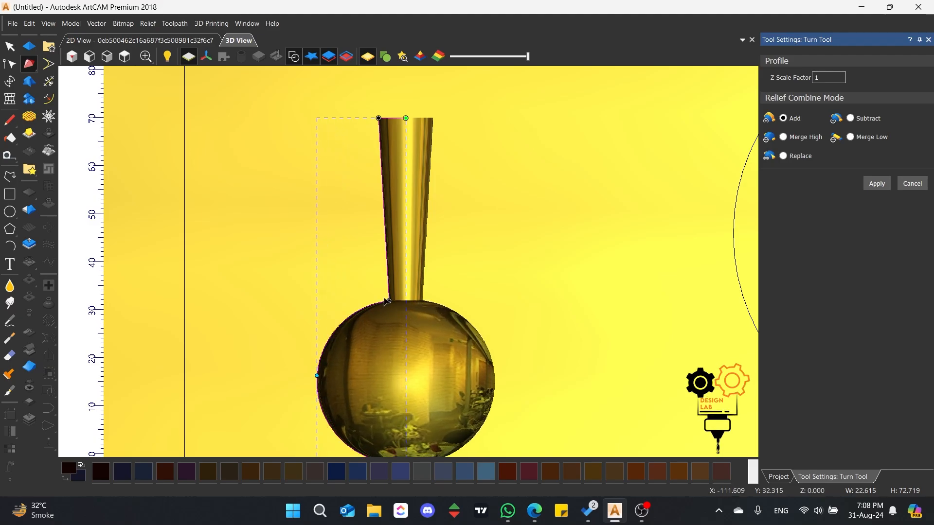
pyautogui.moveTo(387, 302); pyautogui.dragTo(392, 257)
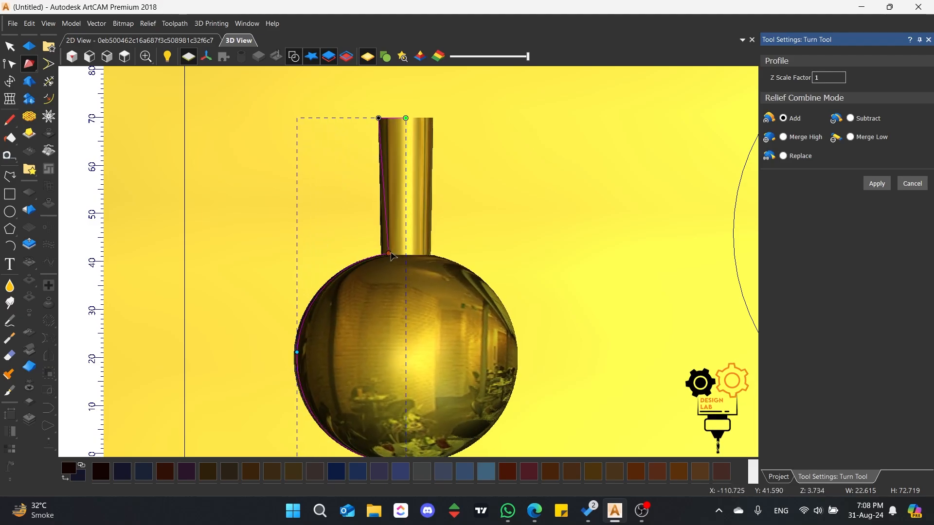
# Examine the turned bulb and neck preview from above and at an oblique angle.
pyautogui.scroll(-3, 389, 285)
pyautogui.scroll(2, 396, 290)
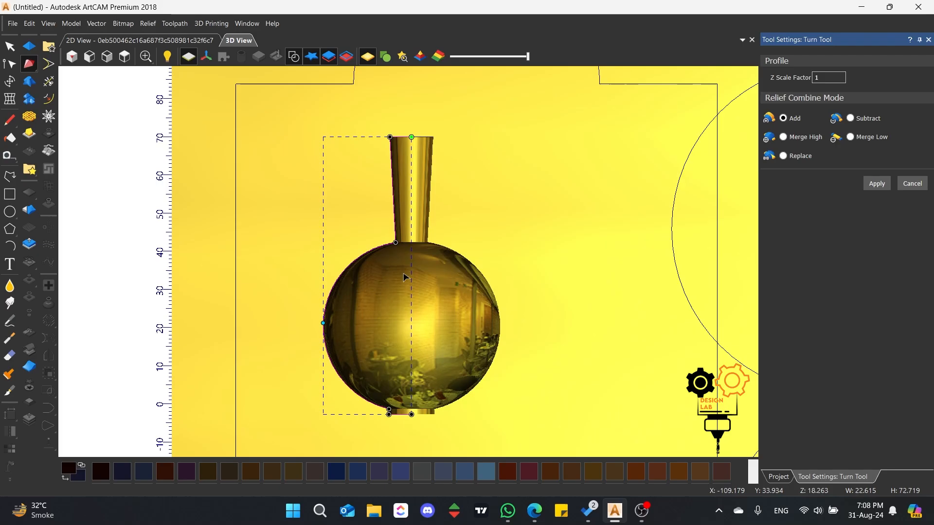
pyautogui.scroll(-2, 404, 278)
pyautogui.scroll(2, 403, 312)
pyautogui.scroll(1, 401, 277)
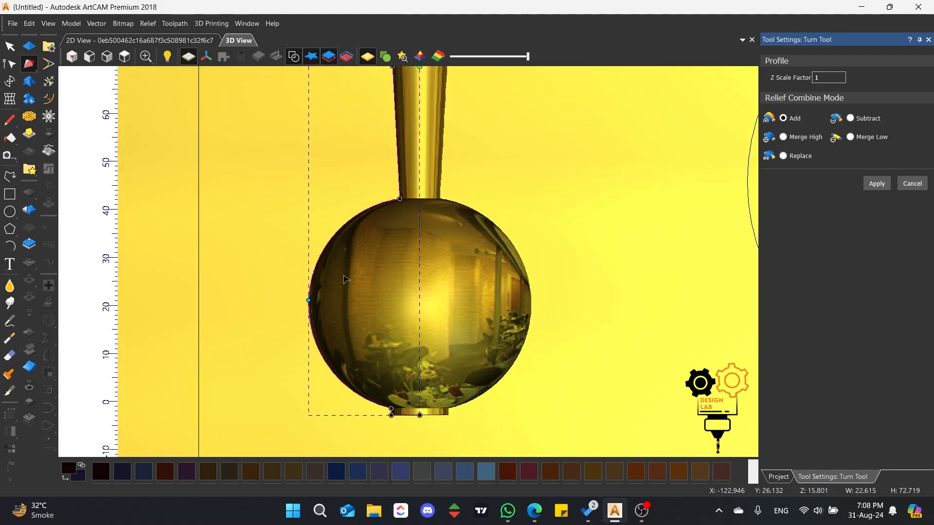
pyautogui.moveTo(345, 278); pyautogui.dragTo(640, 196)
pyautogui.moveTo(639, 248); pyautogui.dragTo(470, 313)
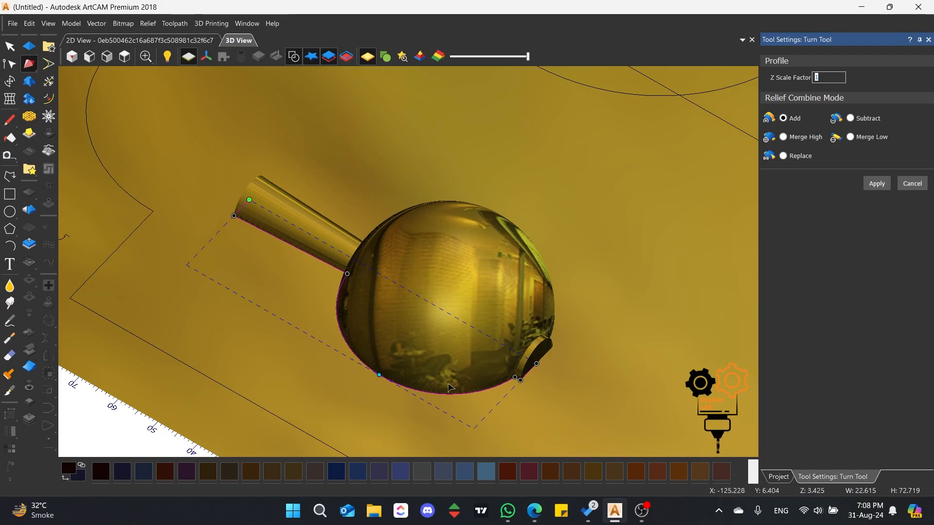
pyautogui.click(122, 63)
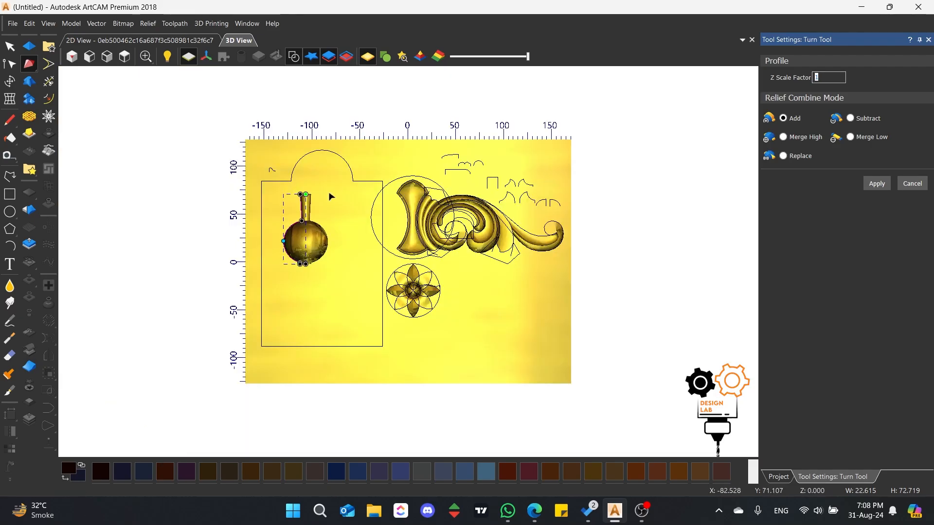
pyautogui.scroll(5, 279, 109)
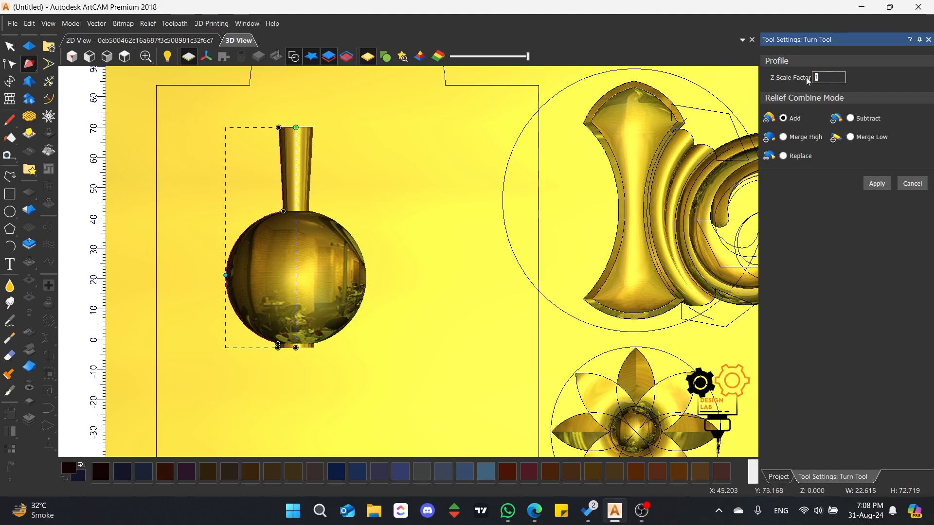
# Try a Z Scale Factor of 0.5 on the turned relief and check its height from the side.
pyautogui.write('0.5')
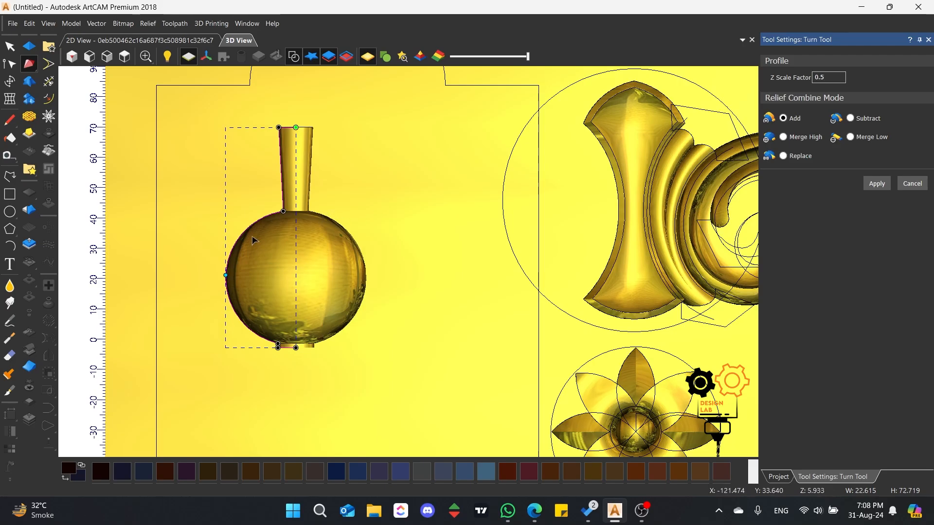
pyautogui.scroll(3, 298, 251)
pyautogui.moveTo(206, 306); pyautogui.dragTo(476, 208)
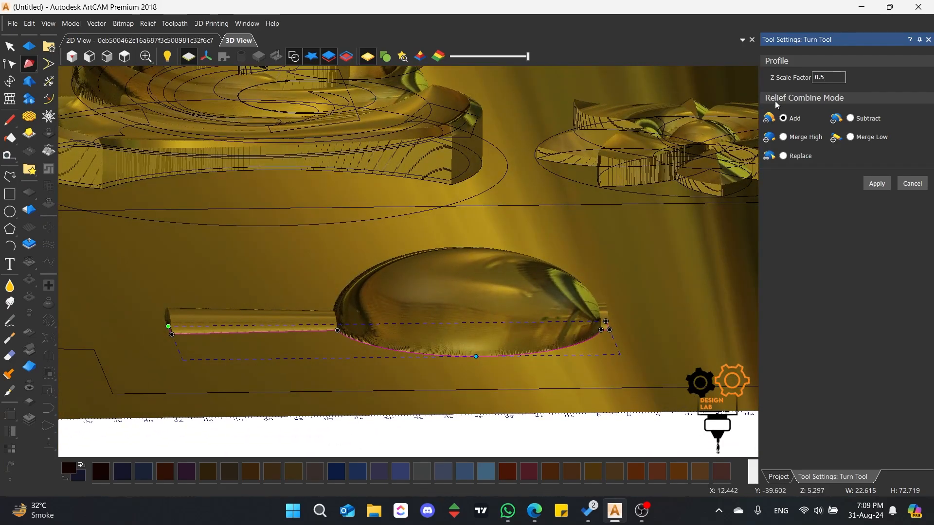
# Set the Z Scale Factor to 0.25, apply the turned relief with Add mode, and close the Turn settings.
pyautogui.write('2')
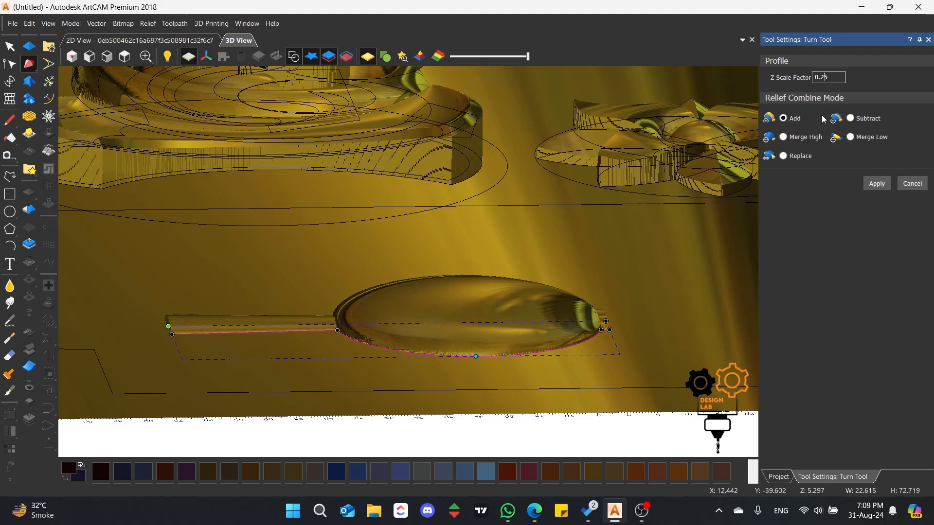
pyautogui.moveTo(529, 263); pyautogui.dragTo(426, 310)
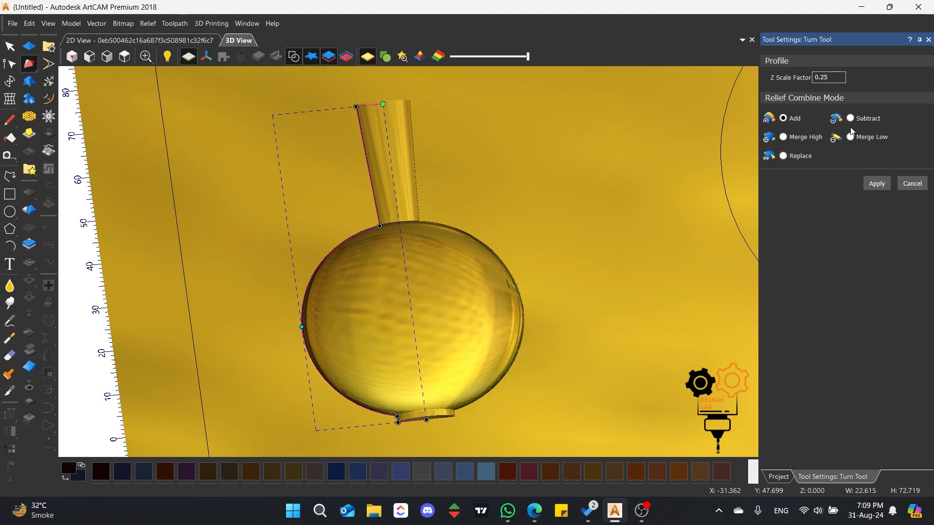
pyautogui.moveTo(426, 215); pyautogui.dragTo(639, 336)
pyautogui.click(877, 185)
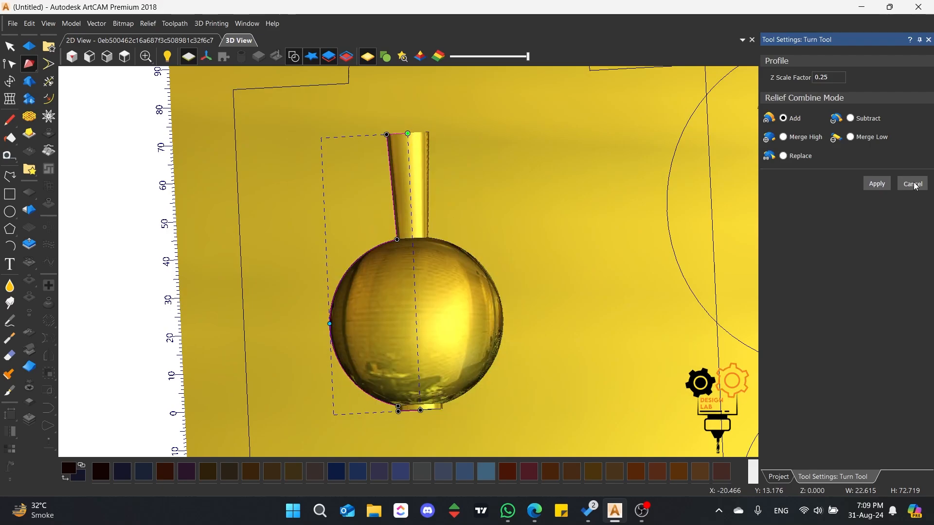
pyautogui.click(912, 183)
pyautogui.click(124, 57)
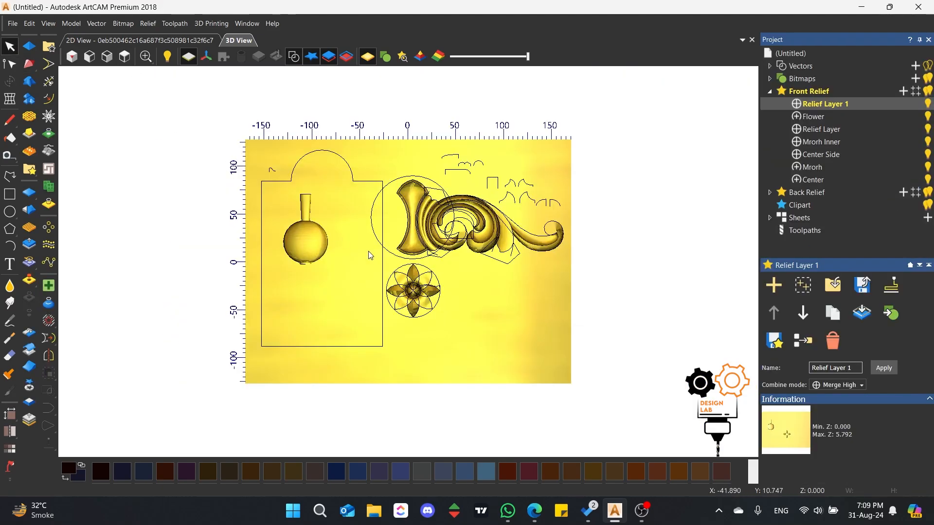
pyautogui.scroll(5, 369, 251)
pyautogui.scroll(-5, 340, 208)
pyautogui.scroll(2, 348, 212)
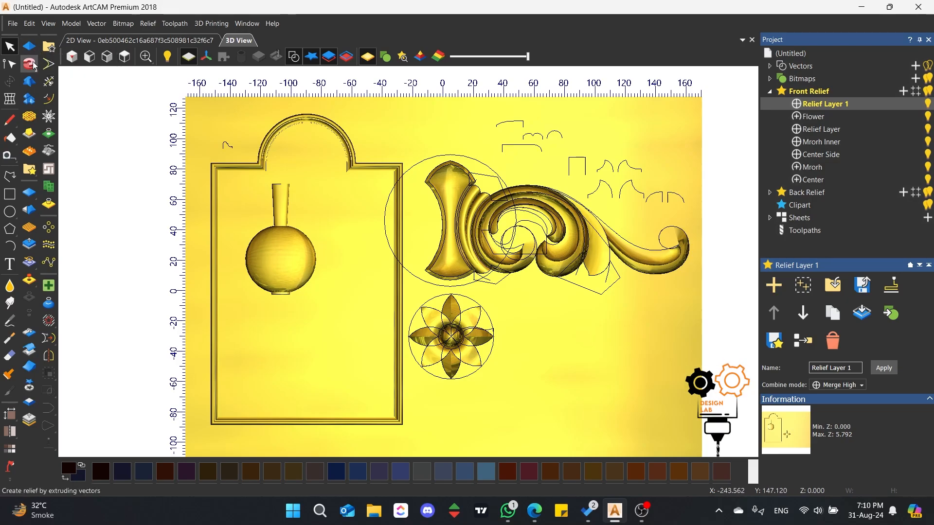
pyautogui.moveTo(31, 64)
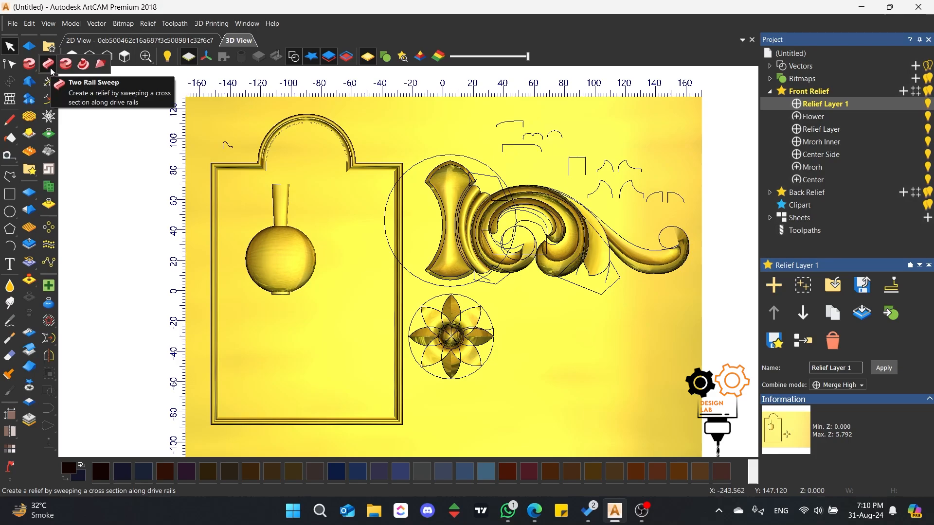